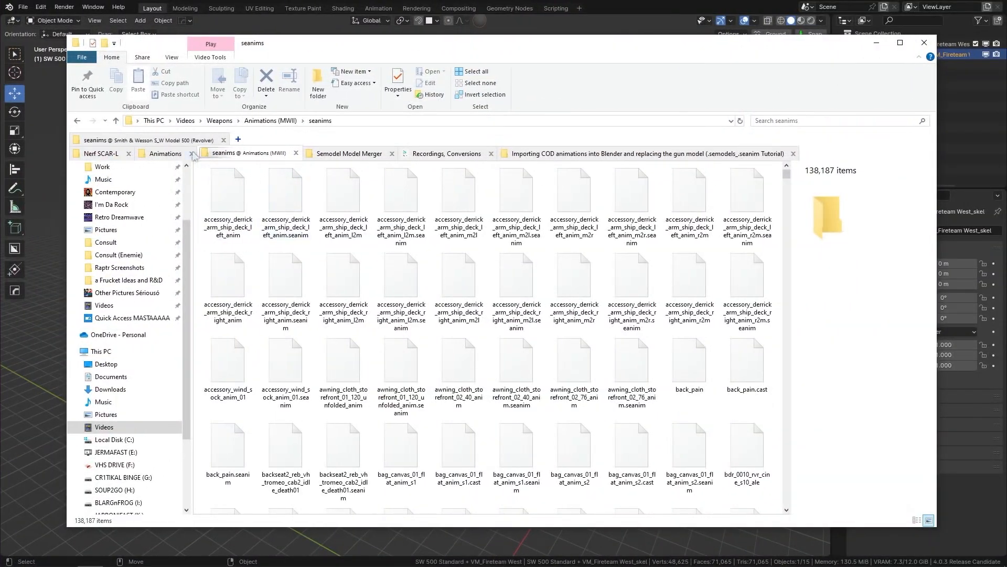
# Browse the Animations folder in File Explorer.
pyautogui.click(172, 154)
pyautogui.doubleClick(404, 325)
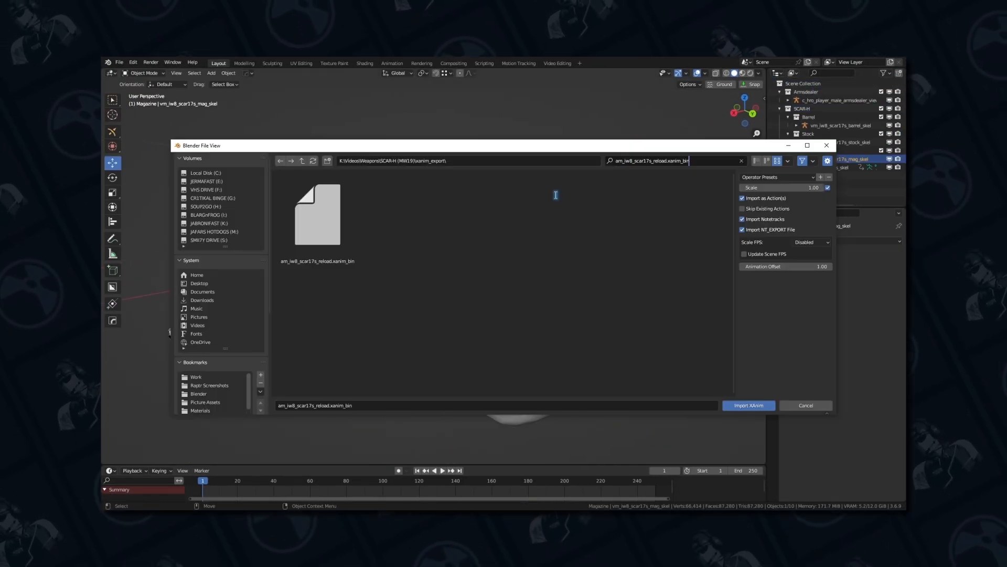
# Select the am_iw8_scar17s_reload.xanim_bin file for the XAnim import in Blender.
pyautogui.click(300, 244)
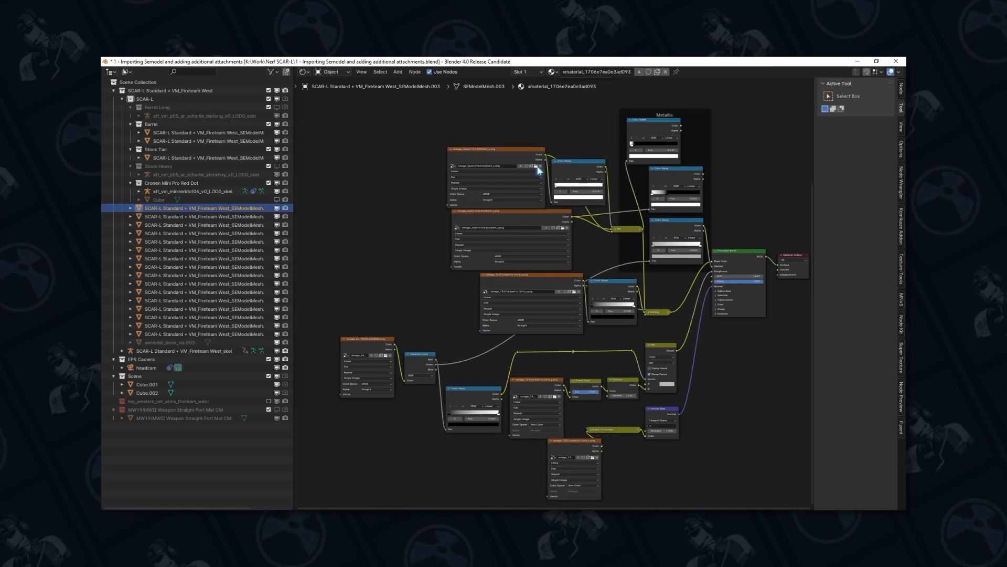
# Browse for an image file for the uppermost image texture node of the SCAR-L material and confirm the choice.
pyautogui.click(536, 166)
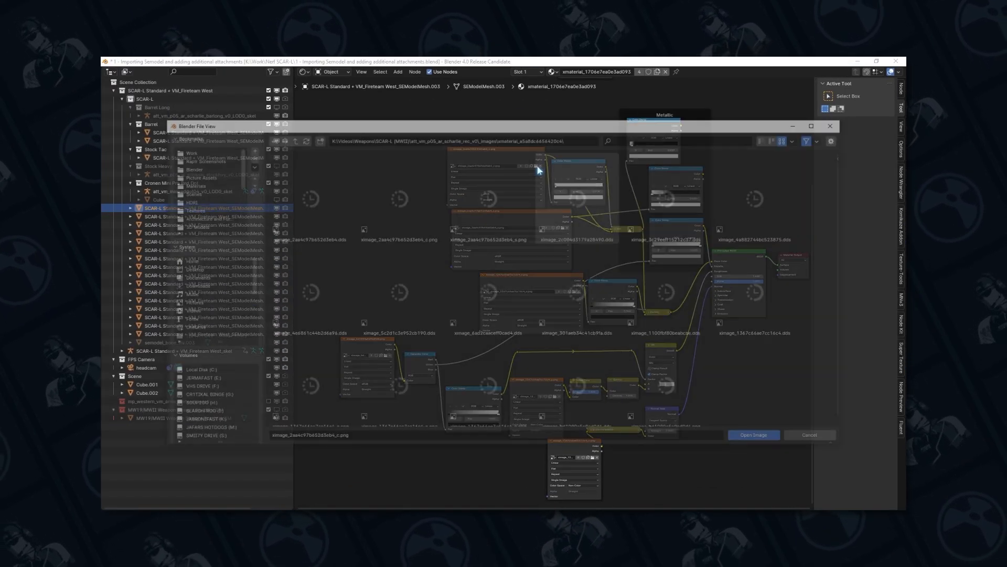
pyautogui.press('Return')
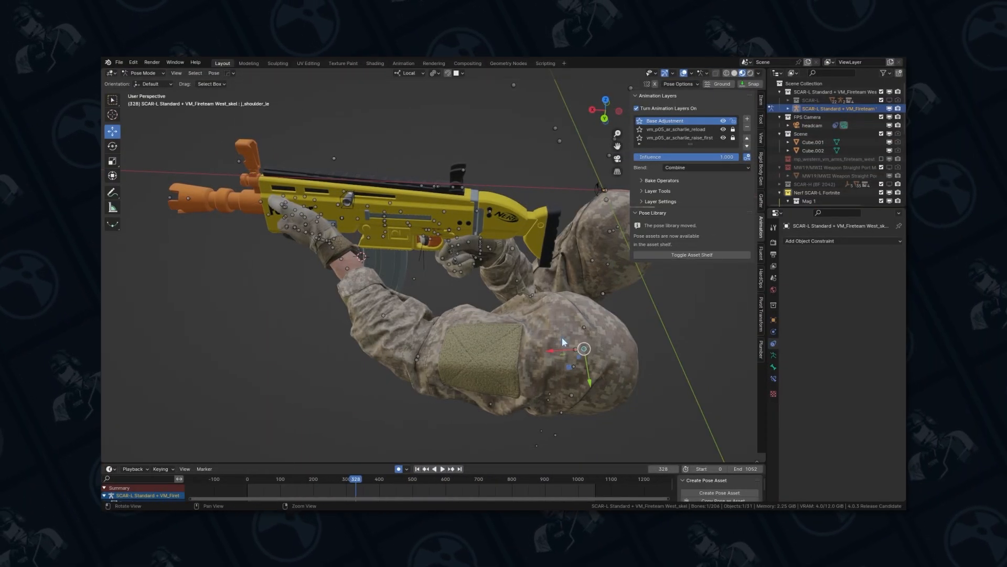
# Move the j_shoulder_le bone to adjust the left arm on the Base Adjustment layer and inspect the new pose.
pyautogui.moveTo(525, 294); pyautogui.dragTo(583, 303, button='middle')
pyautogui.press('g')
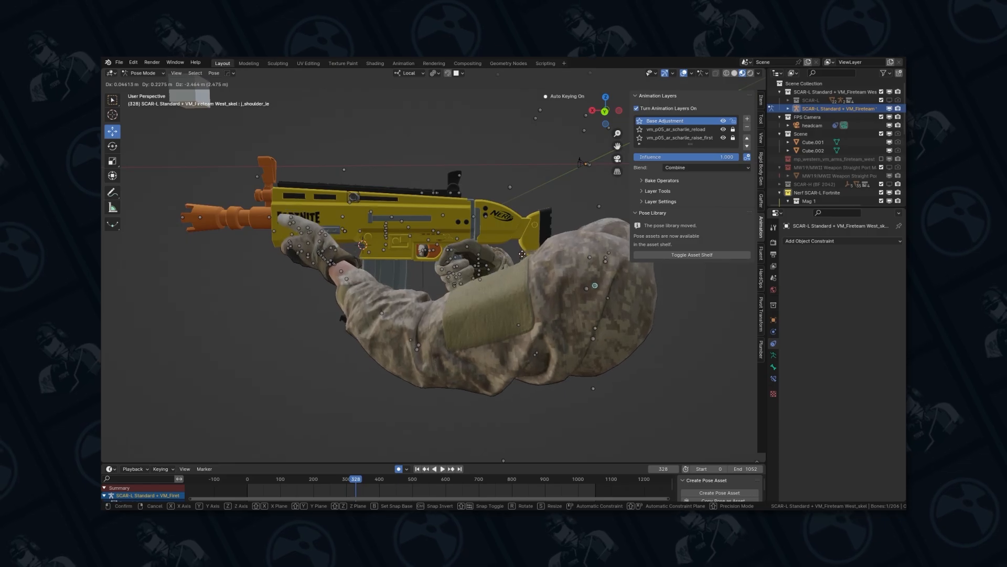
pyautogui.click(440, 286)
pyautogui.moveTo(440, 286); pyautogui.dragTo(440, 285, button='middle')
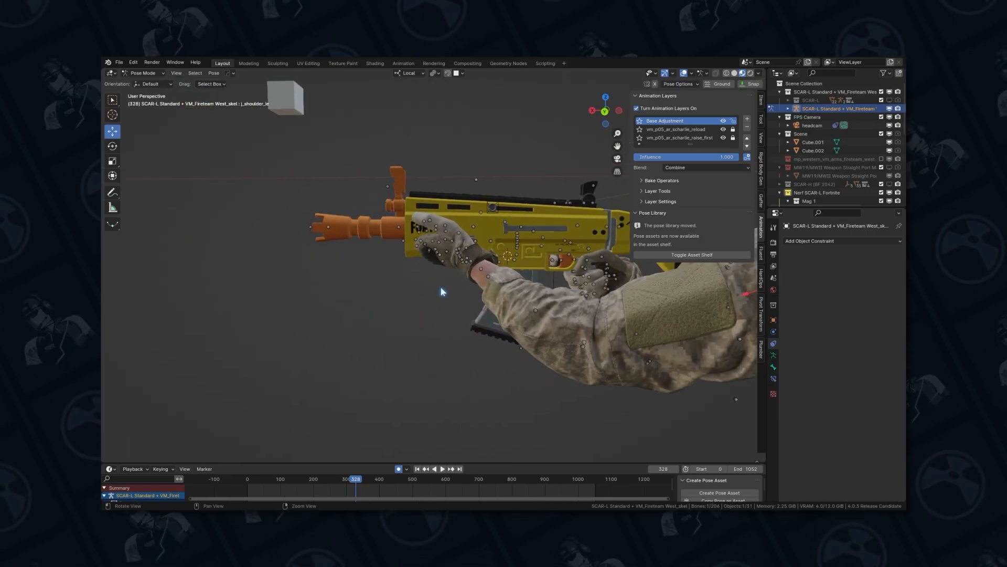
pyautogui.scroll(5, 533, 260)
pyautogui.moveTo(533, 260); pyautogui.dragTo(413, 285, button='middle')
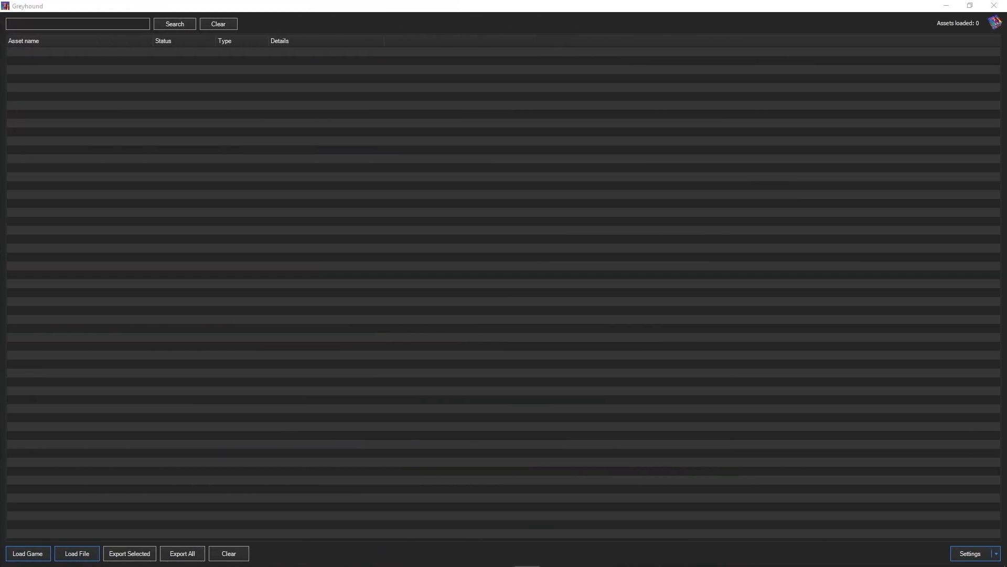
pyautogui.moveTo(527, 5); pyautogui.dragTo(937, 227)
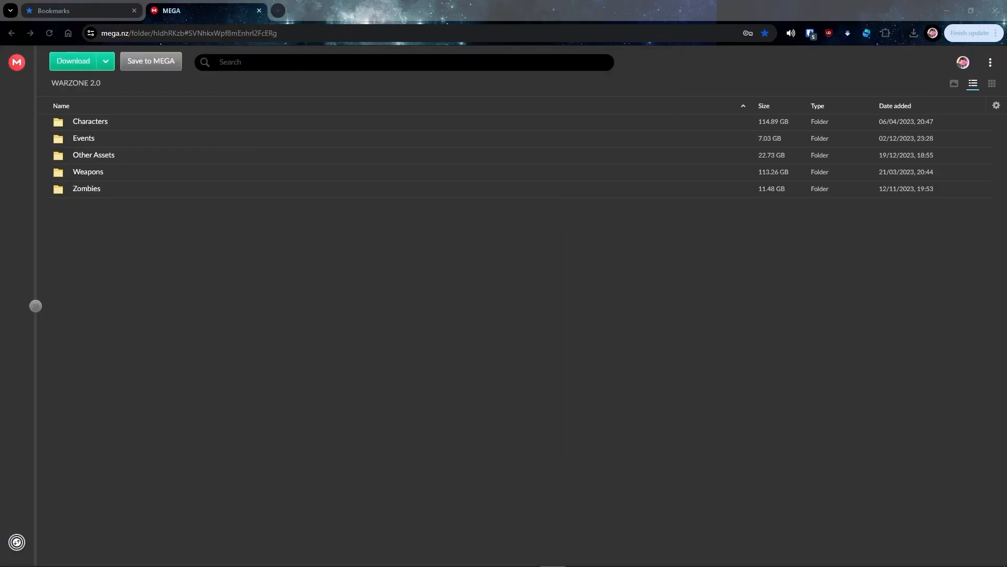
# Browse the WARZONE 2.0 share on MEGA to the MW22 folder under Other Assets and Animations.
pyautogui.doubleClick(140, 154)
pyautogui.doubleClick(155, 122)
pyautogui.doubleClick(163, 125)
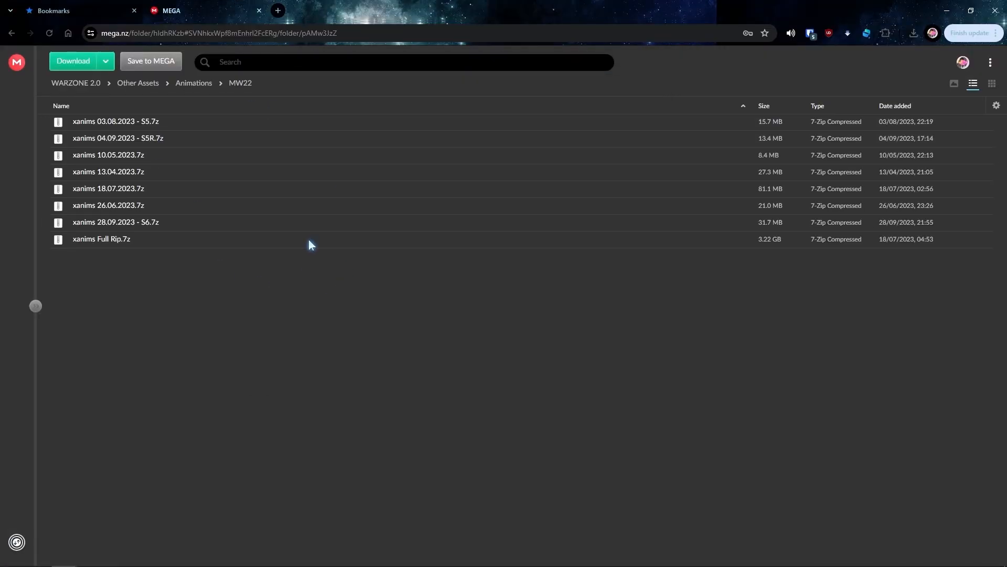
# Return to the WARZONE 2.0 root folder and open the Assault Rifles folder inside Weapons.
pyautogui.click(76, 82)
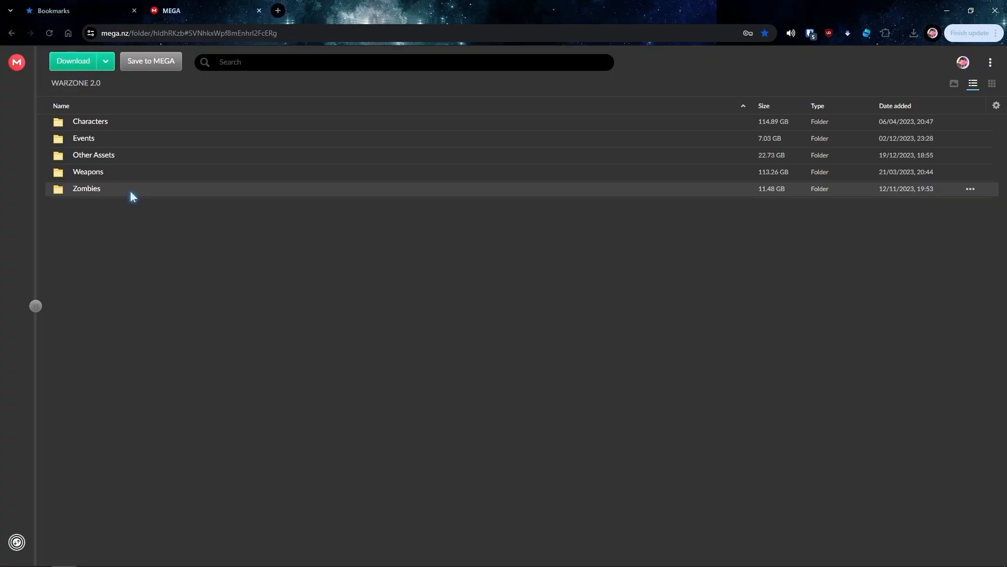
pyautogui.click(143, 171)
pyautogui.doubleClick(143, 172)
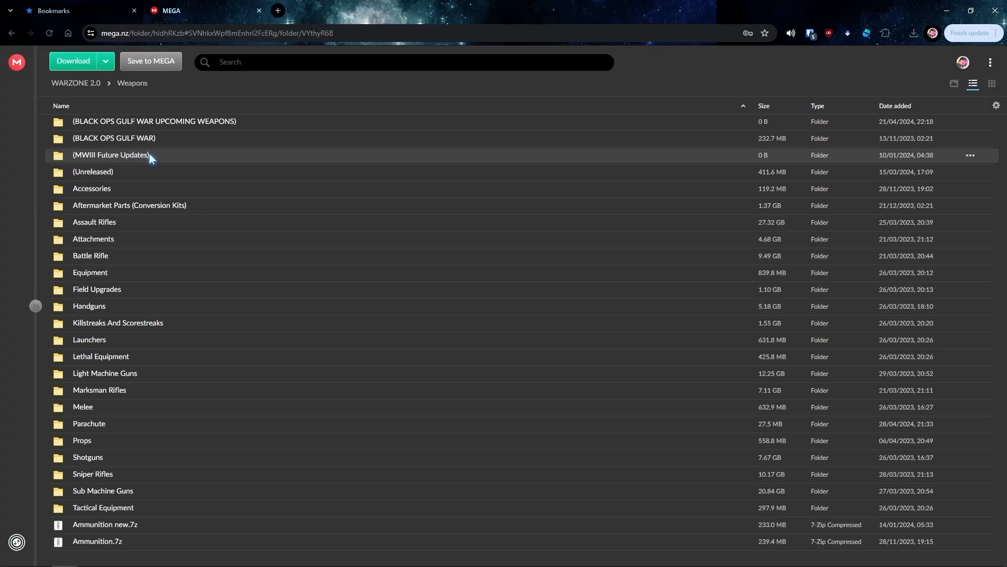
pyautogui.doubleClick(203, 219)
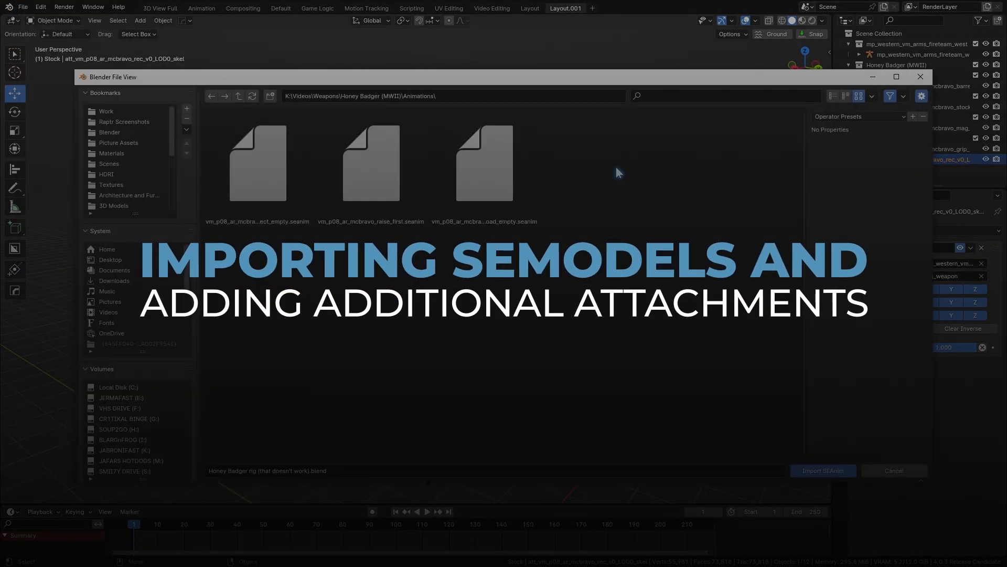
# Import vm_p08_ar_mcbravo_inspect_empty.seanim onto the Honey Badger receiver skeleton in Blender.
pyautogui.click(288, 195)
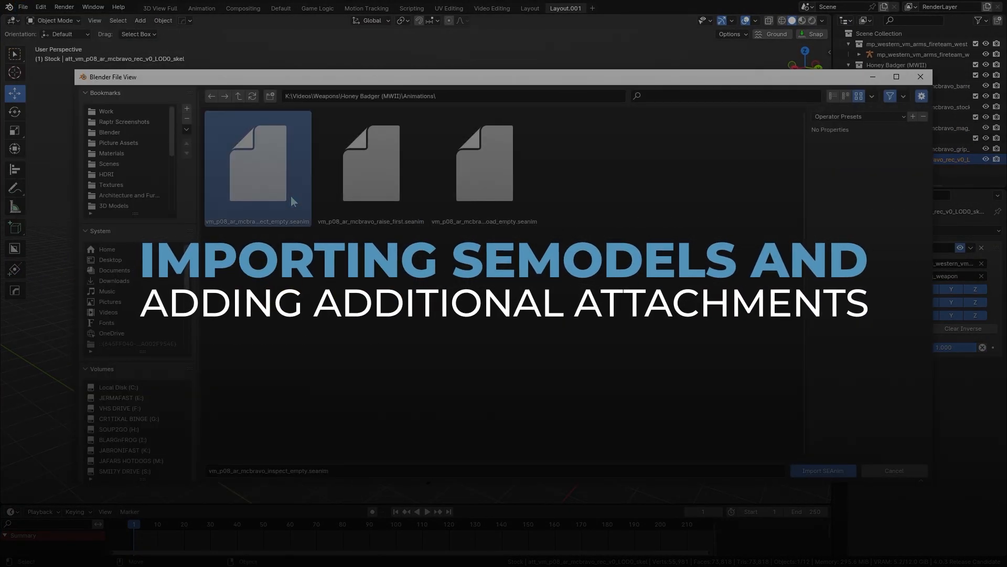
pyautogui.doubleClick(288, 195)
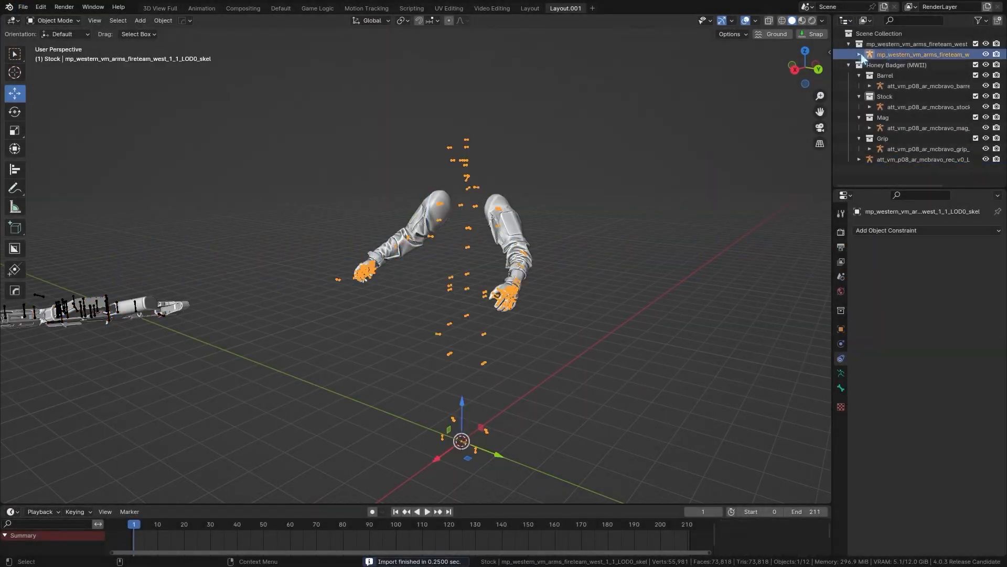
# Import the same vm_p08_ar_mcbravo_inspect_empty.seanim animation onto the fireteam west arms skeleton.
pyautogui.click(24, 7)
pyautogui.moveTo(61, 164)
pyautogui.click(337, 499)
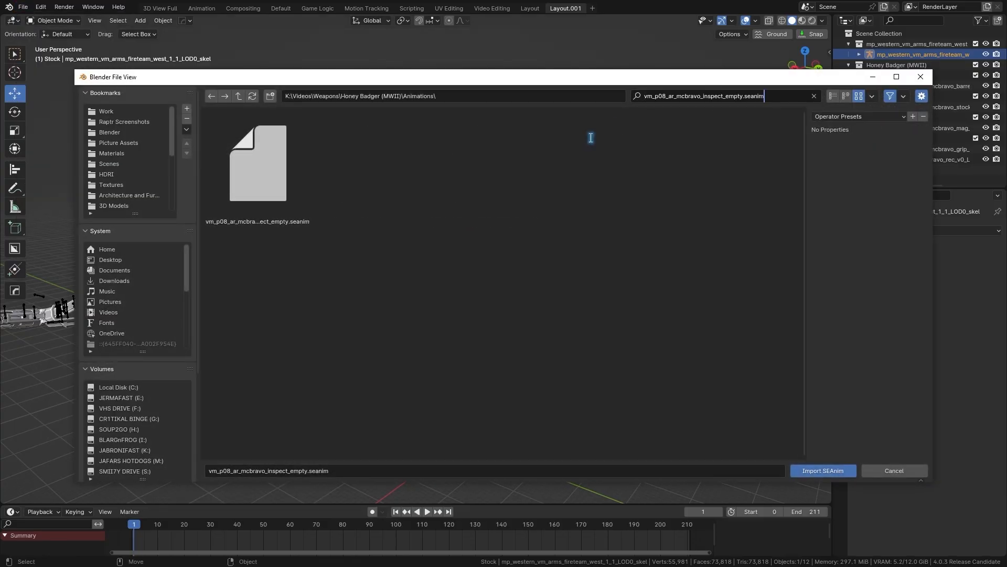
pyautogui.press('Return')
# Play back the imported inspect animation and view it up close from another angle.
pyautogui.scroll(5, 430, 278)
pyautogui.press('space')
pyautogui.moveTo(406, 259)
pyautogui.mouseDown(button='middle')
pyautogui.moveTo(436, 295)
pyautogui.moveTo(434, 351)
pyautogui.moveTo(490, 337)
pyautogui.moveTo(462, 294)
pyautogui.mouseUp(button='middle')
# Draw a freehand annotation stroke in the viewport.
pyautogui.click(15, 188)
pyautogui.moveTo(156, 186); pyautogui.dragTo(271, 376)
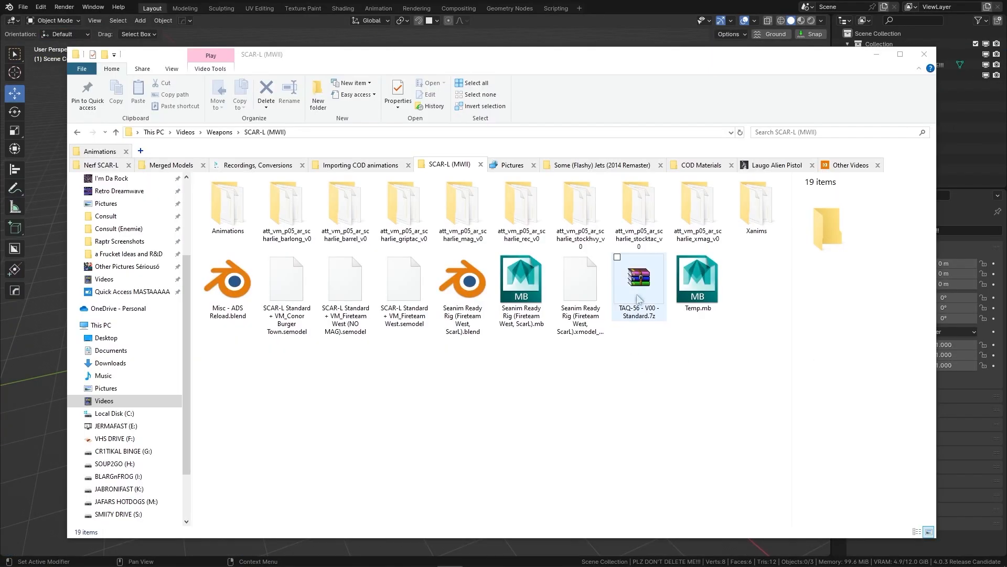
# Open the TAQ-56 - V00 - Standard.7z archive, review its part folders and close it again.
pyautogui.doubleClick(636, 291)
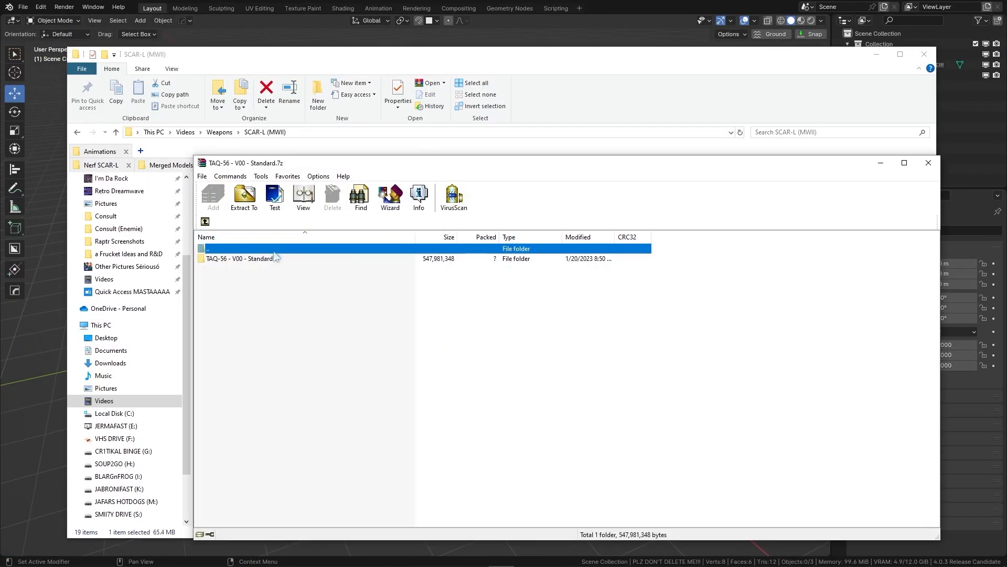
pyautogui.scroll(-1, 290, 309)
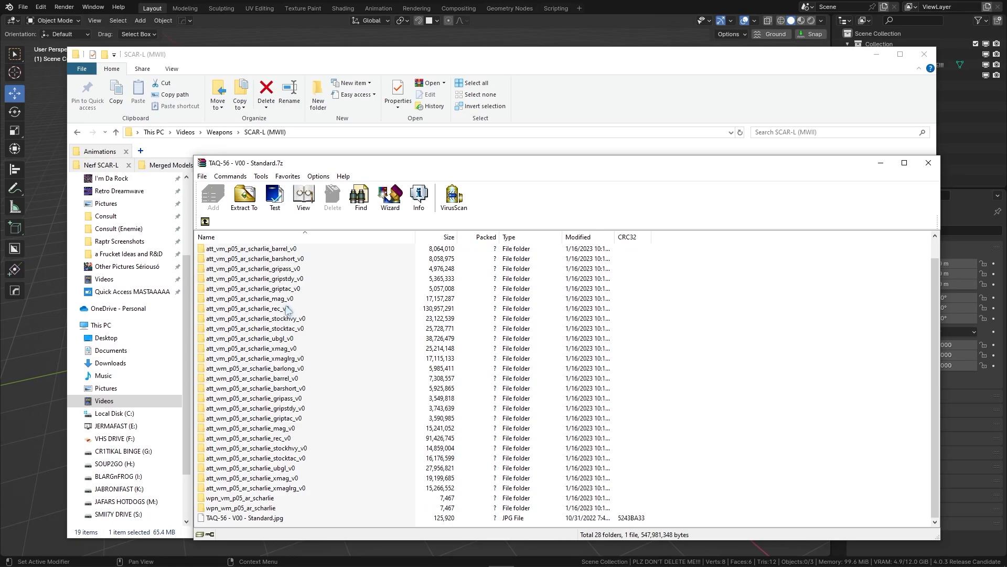
pyautogui.press('Escape')
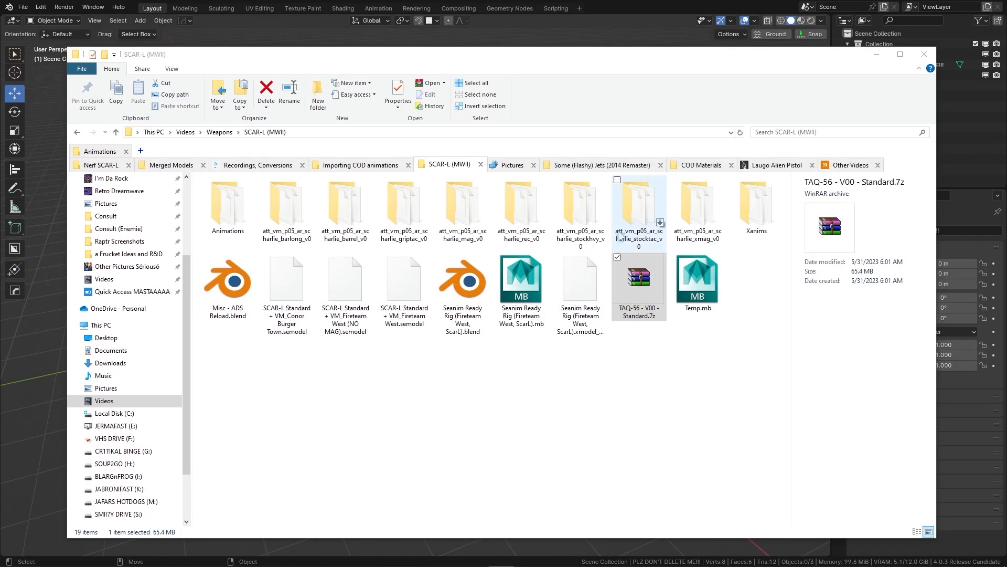
# Highlight the rec, mag, griptac, barrel and stocktac part folders in SCAR-L (MWII), then clear the selection.
pyautogui.click(530, 225)
pyautogui.keyDown('ctrl'); pyautogui.click(455, 231); pyautogui.keyUp('ctrl')
pyautogui.keyDown('ctrl'); pyautogui.click(404, 231); pyautogui.keyUp('ctrl')
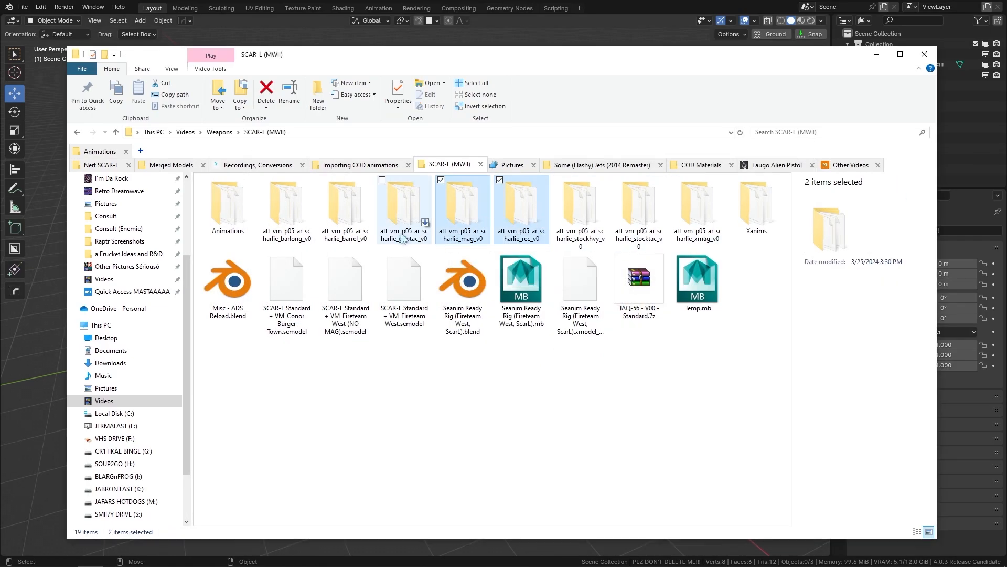
pyautogui.keyDown('ctrl'); pyautogui.click(355, 240); pyautogui.keyUp('ctrl')
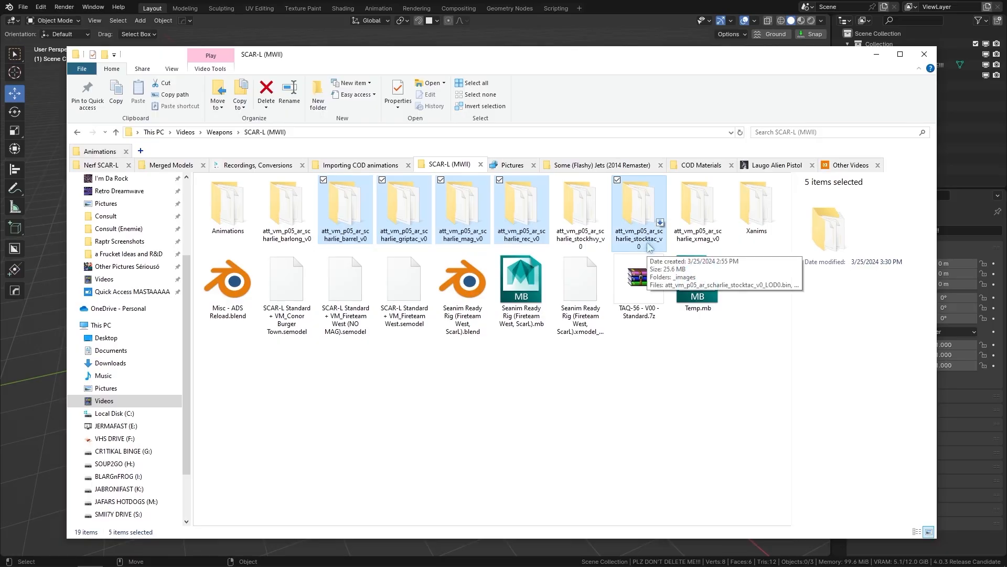
pyautogui.click(738, 308)
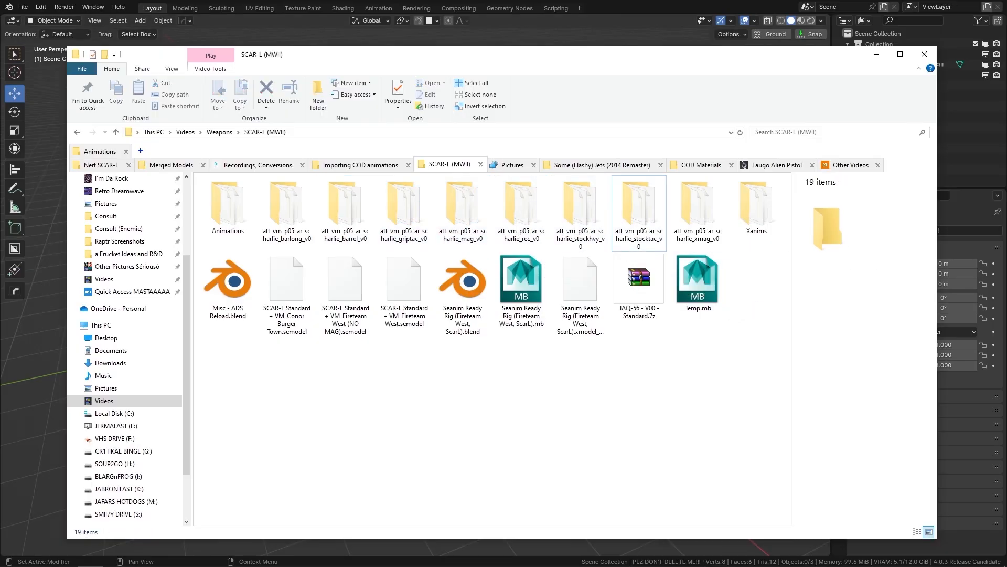
# Reopen the TAQ-56 archive and highlight the att_wm part folders from barlong through xmaglrg.
pyautogui.doubleClick(639, 278)
pyautogui.click(253, 333)
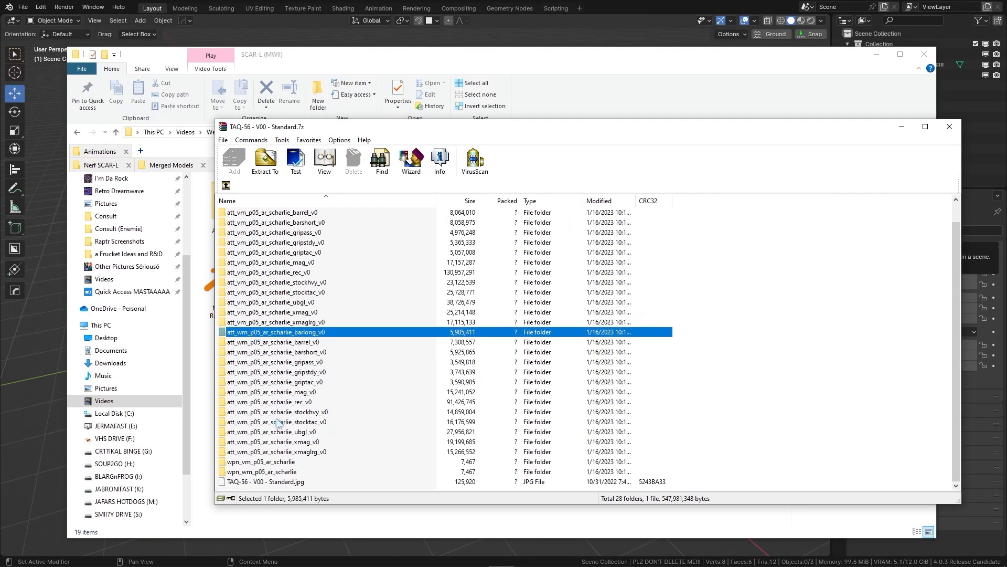
pyautogui.keyDown('shift'); pyautogui.click(268, 452); pyautogui.keyUp('shift')
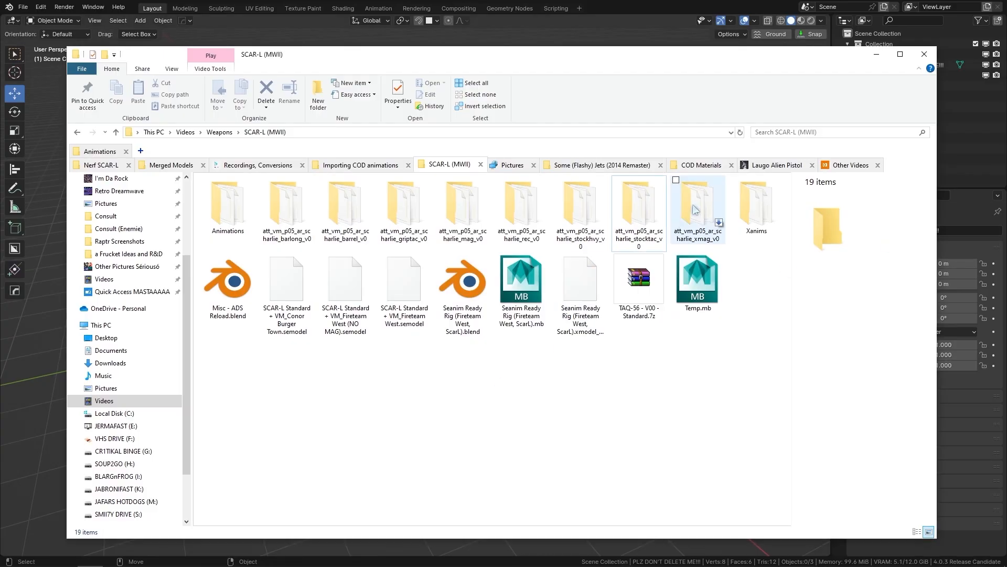
# Search the SCAR-L (MWII) folder for .semodel and select the xmag, stocktac, rec, mag, griptac and barrel models.
pyautogui.click(787, 133)
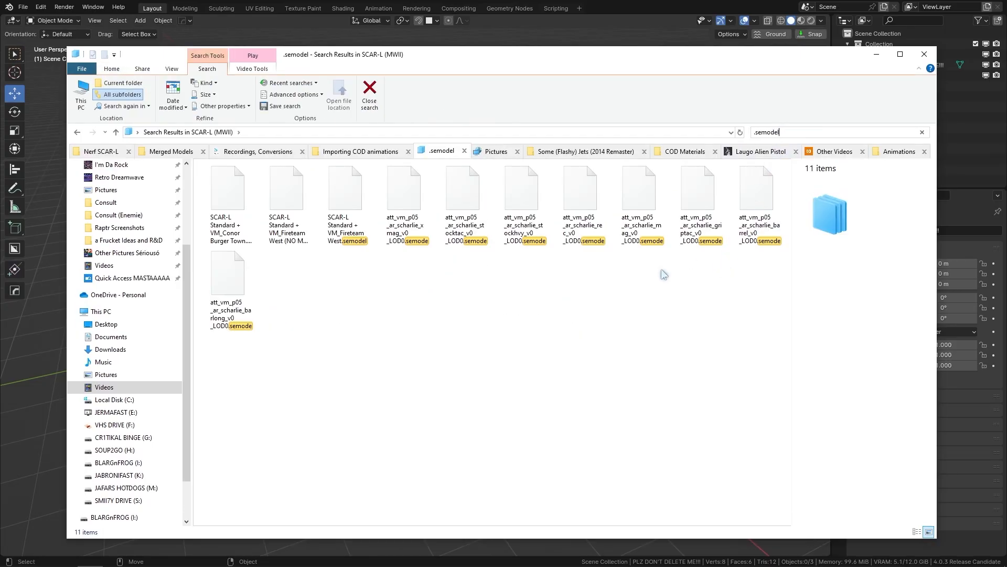
pyautogui.click(466, 239)
pyautogui.keyDown('ctrl'); pyautogui.click(406, 230); pyautogui.keyUp('ctrl')
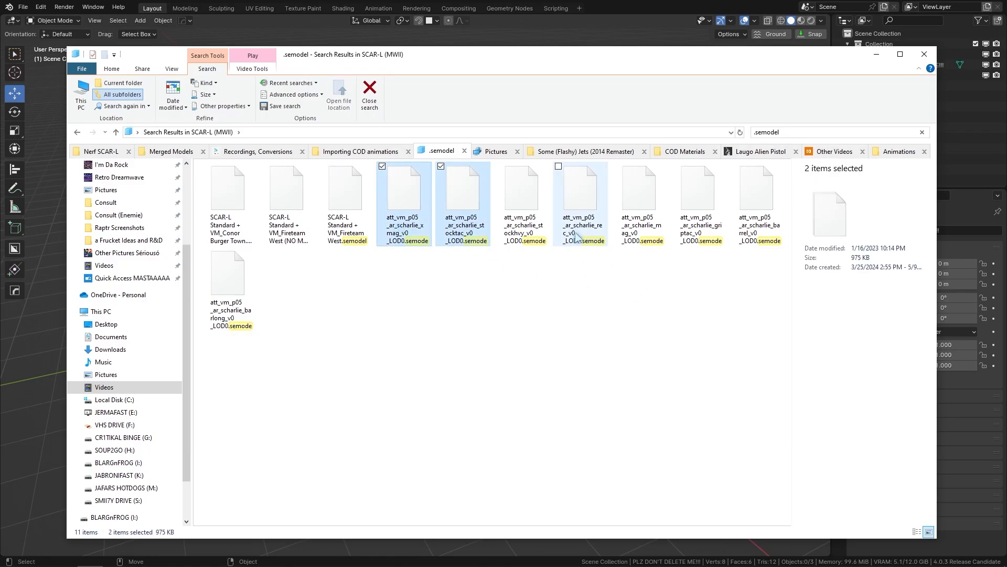
pyautogui.keyDown('ctrl'); pyautogui.click(594, 246); pyautogui.keyUp('ctrl')
pyautogui.keyDown('ctrl'); pyautogui.click(631, 241); pyautogui.keyUp('ctrl')
pyautogui.keyDown('ctrl'); pyautogui.click(695, 242); pyautogui.keyUp('ctrl')
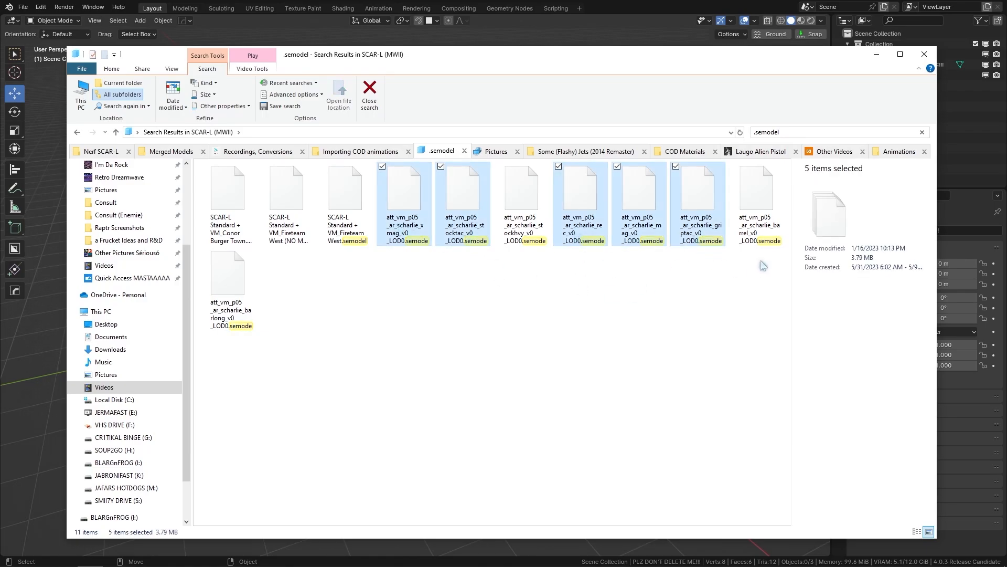
pyautogui.keyDown('ctrl'); pyautogui.click(766, 246); pyautogui.keyUp('ctrl')
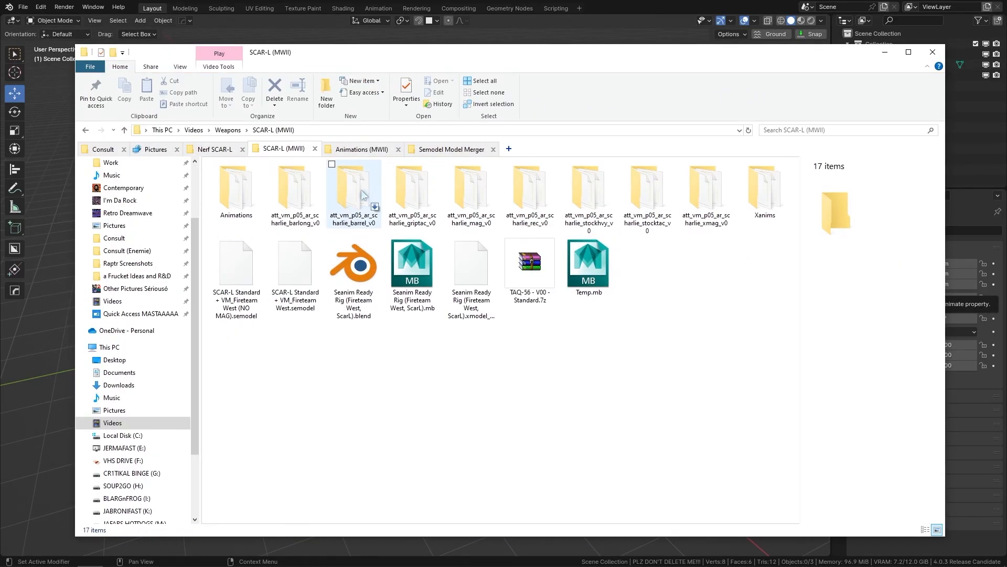
# Import the SCAR-L receiver, magazine and barrel SEModels into Blender and move the barrel away from the receiver.
pyautogui.click(362, 195)
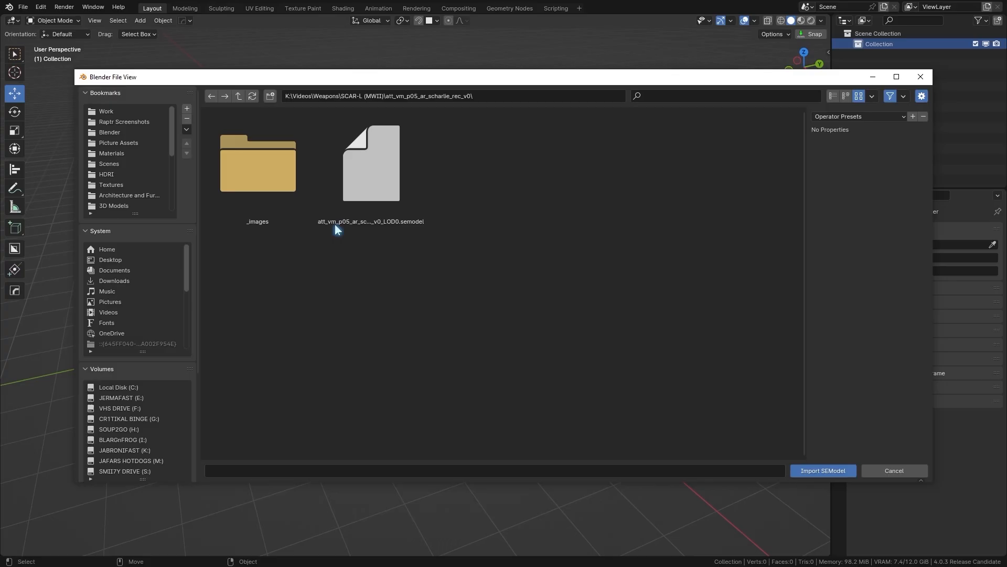
pyautogui.doubleClick(335, 224)
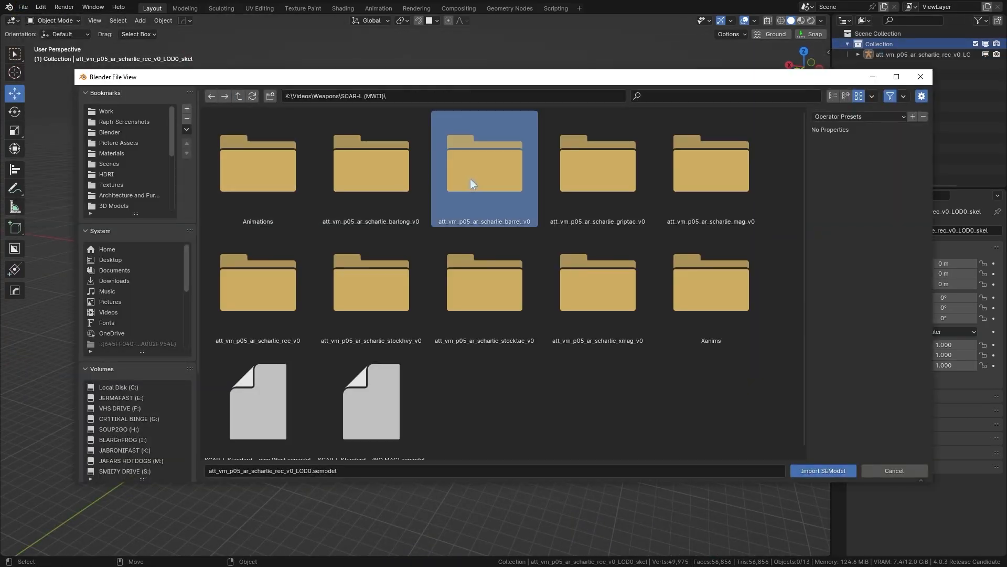
pyautogui.press('g')
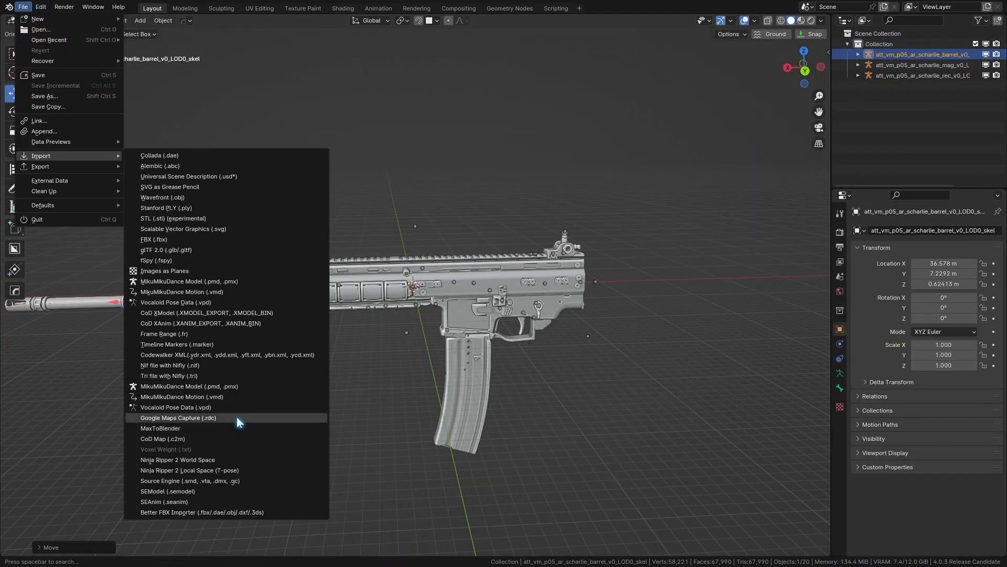
pyautogui.click(241, 418)
# Import the stocktac and griptac SEModels and move the grip away from the other weapon parts.
pyautogui.click(23, 7)
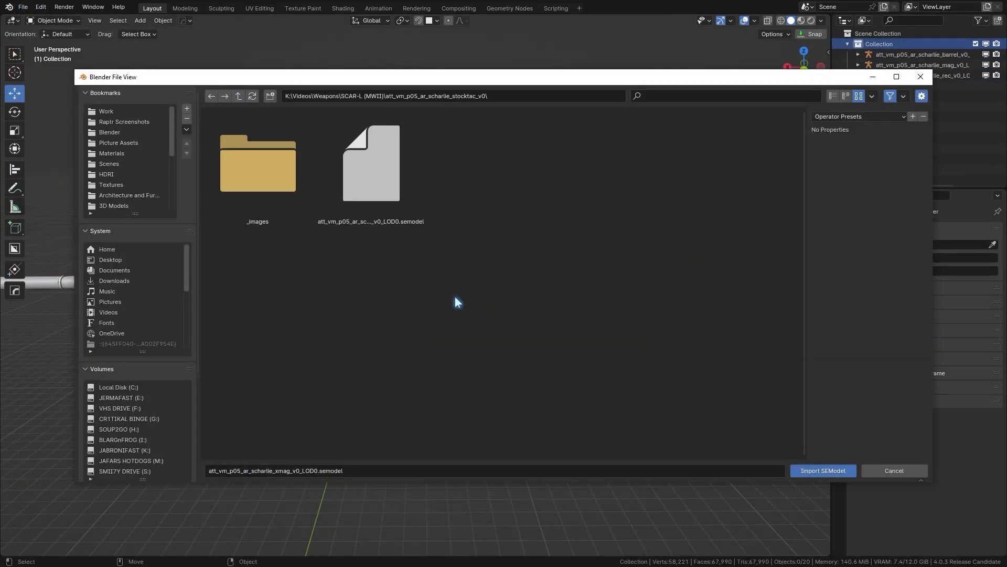
pyautogui.click(360, 190)
pyautogui.click(919, 87)
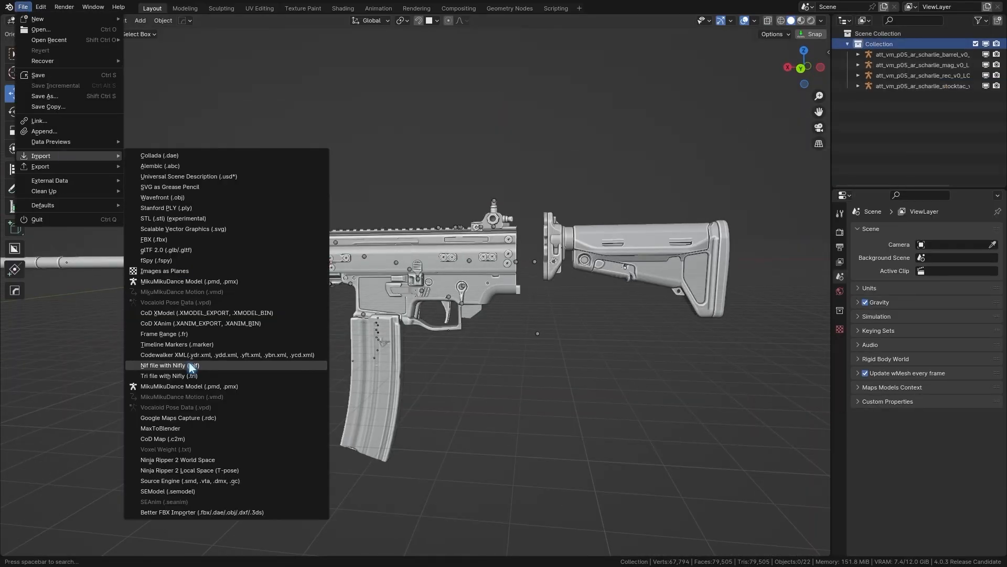
pyautogui.click(325, 367)
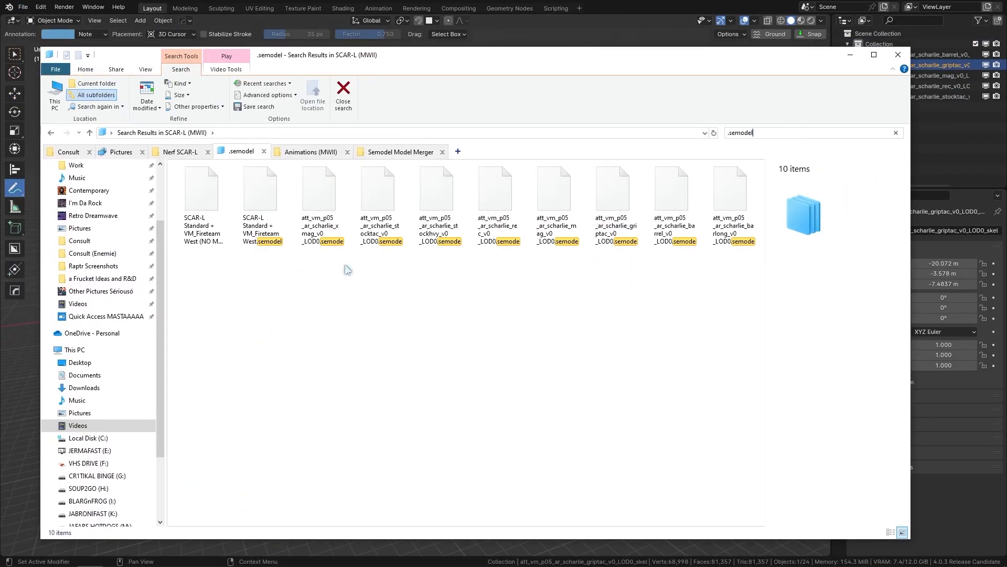
# Select the xmag, stocktac, rec, mag and griptac .semodel files in the search results for the Semodel Model Merger folder.
pyautogui.keyDown('ctrl'); pyautogui.click(320, 229); pyautogui.keyUp('ctrl')
pyautogui.keyDown('ctrl'); pyautogui.click(378, 229); pyautogui.keyUp('ctrl')
pyautogui.keyDown('ctrl'); pyautogui.click(495, 229); pyautogui.keyUp('ctrl')
pyautogui.keyDown('ctrl'); pyautogui.click(554, 230); pyautogui.keyUp('ctrl')
pyautogui.moveTo(632, 238); pyautogui.dragTo(450, 266)
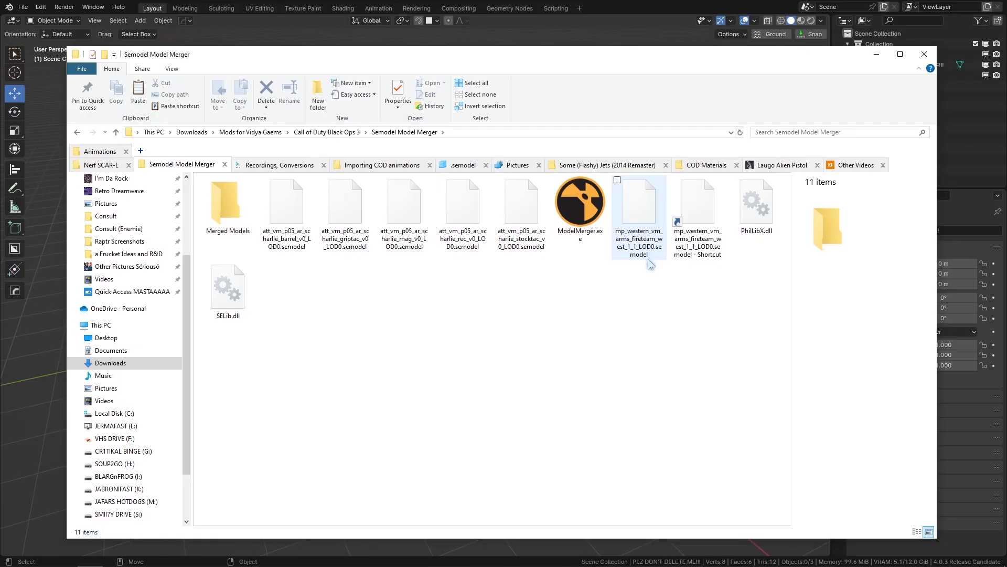
# Merge the fireteam west arms with the barrel, griptac, mag, rec and stocktac .semodel files using ModelMerger.exe.
pyautogui.click(641, 242)
pyautogui.keyDown('ctrl'); pyautogui.moveTo(516, 265); pyautogui.dragTo(582, 227); pyautogui.keyUp('ctrl')
pyautogui.click(531, 35)
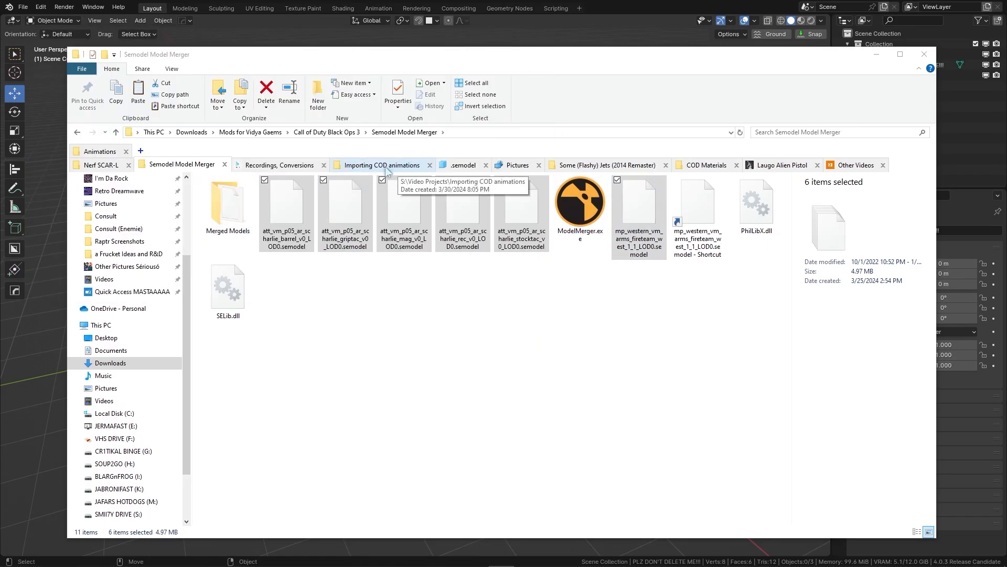
# Rename the file in Merged Models as SCAR-L Standard + VM_Fireteam West and place it in the SCAR-L (MWII) folder.
pyautogui.doubleClick(233, 207)
pyautogui.click(240, 207)
pyautogui.press('F2')
pyautogui.write('SCAR-L Standard + VM_Fireteam West')
pyautogui.press('Return')
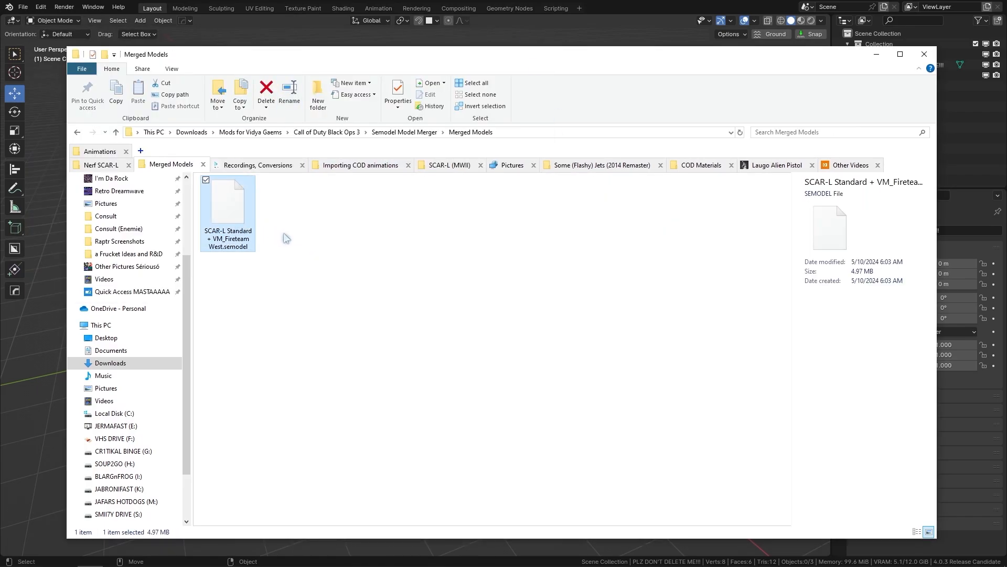
pyautogui.click(450, 165)
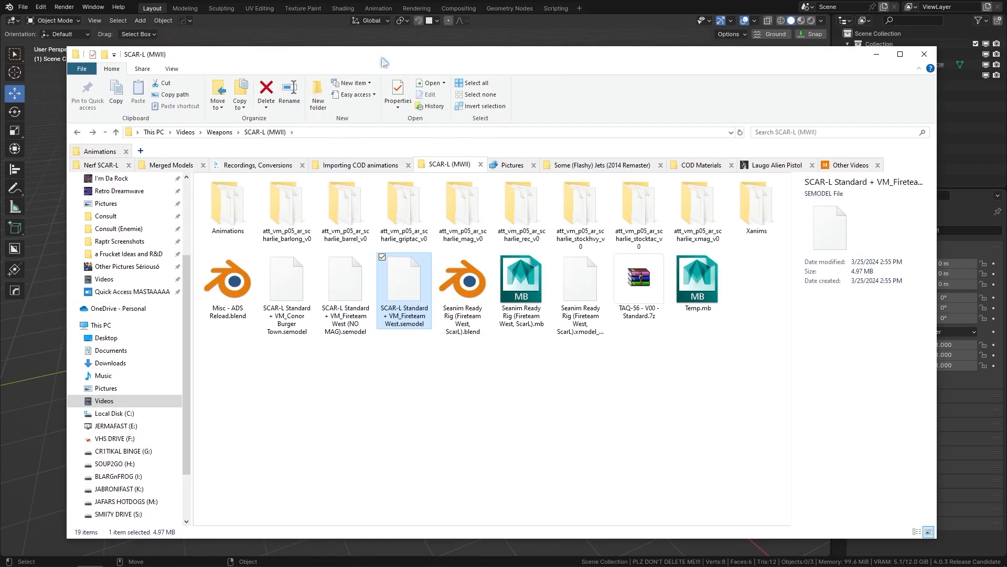
# Switch to Blender, delete all default objects and import the merged SCAR-L Standard + VM_Fireteam West SEModel.
pyautogui.hotkey('alt', 'Tab')
pyautogui.press('a')
pyautogui.press('Delete')
pyautogui.click(23, 7)
pyautogui.moveTo(63, 156)
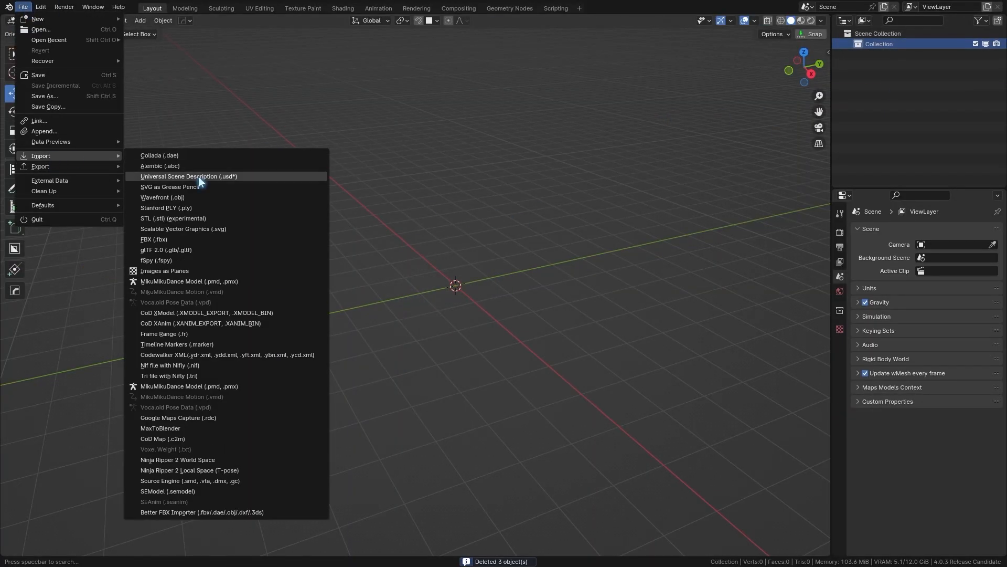
pyautogui.click(157, 491)
pyautogui.click(290, 395)
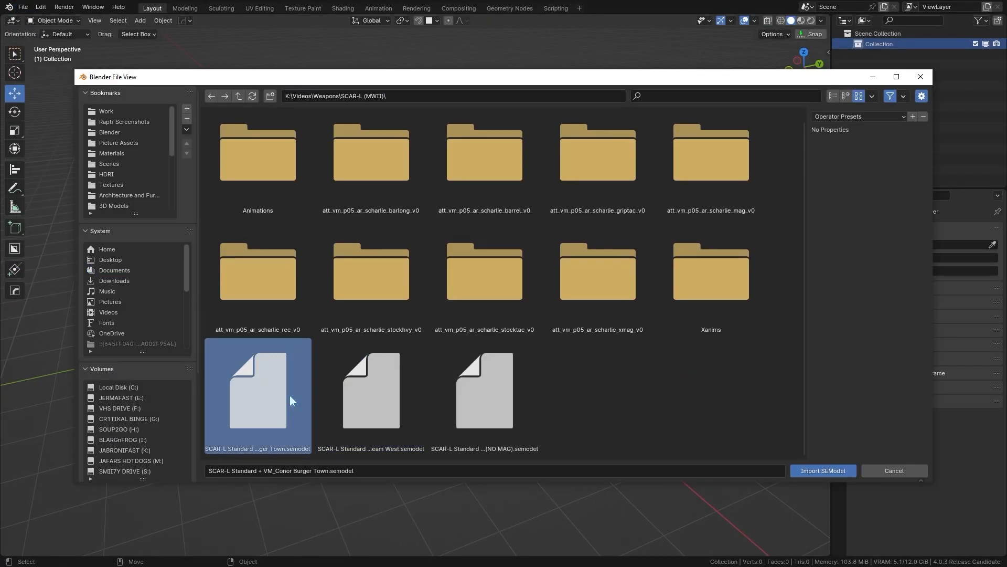
pyautogui.click(375, 383)
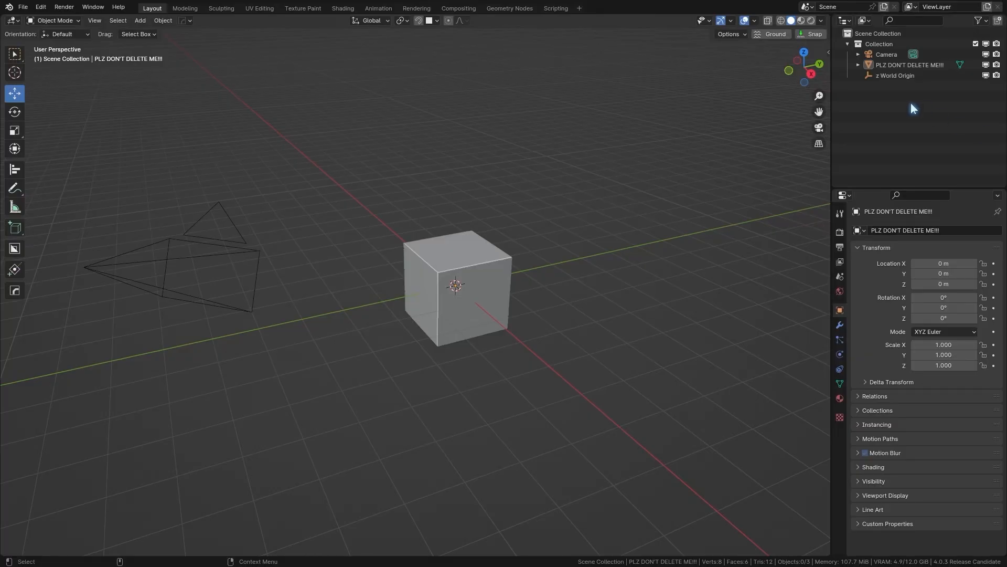
# Clear the camera, default cube and world origin from the new scene.
pyautogui.moveTo(903, 108); pyautogui.dragTo(884, 53)
pyautogui.press('Delete')
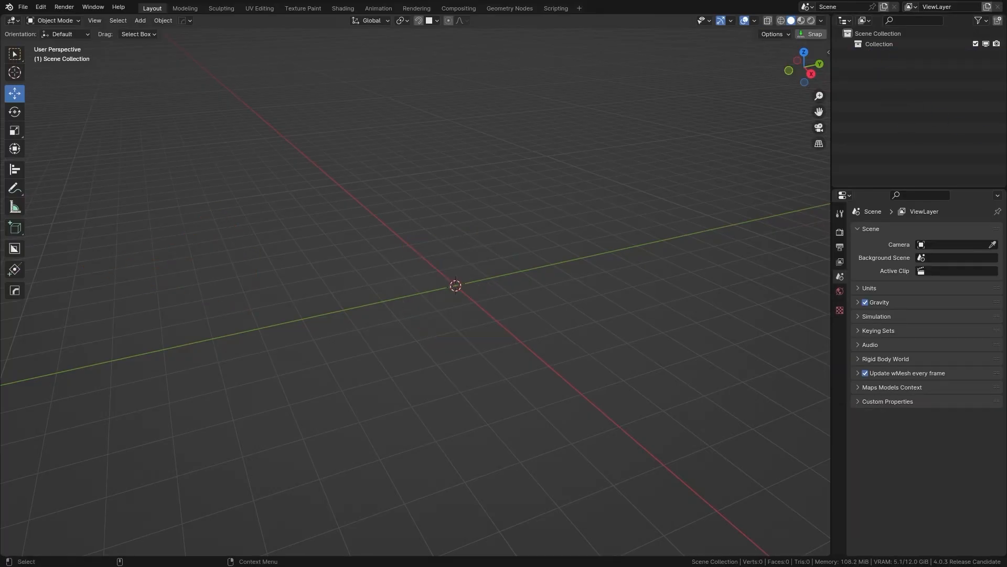
# Merge the fireteam west arms with only the barrel, griptac, rec and stocktac models in ModelMerger.exe, leaving out the magazine.
pyautogui.moveTo(1006, 32); pyautogui.dragTo(575, 41)
pyautogui.click(637, 190)
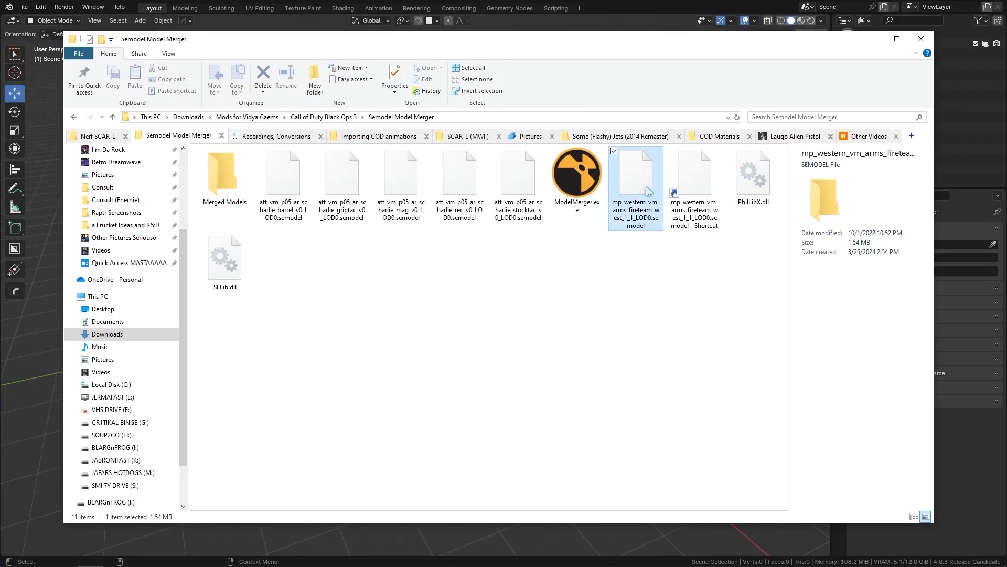
pyautogui.keyDown('ctrl'); pyautogui.moveTo(513, 244); pyautogui.dragTo(456, 199); pyautogui.keyUp('ctrl')
pyautogui.keyDown('ctrl'); pyautogui.moveTo(350, 240); pyautogui.dragTo(280, 191); pyautogui.keyUp('ctrl')
pyautogui.moveTo(635, 220); pyautogui.dragTo(576, 175)
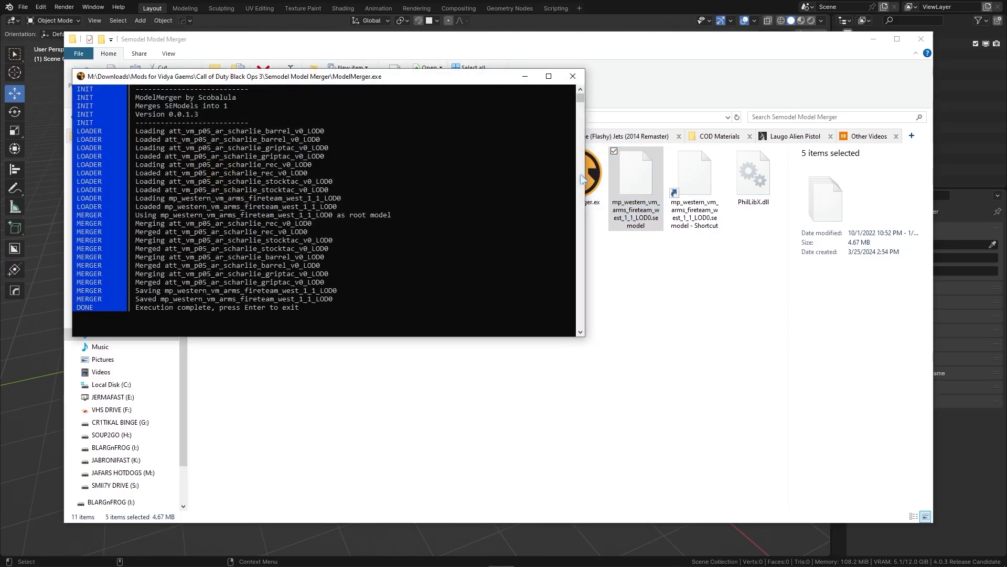
pyautogui.click(573, 77)
# Import SCAR-L Standard + VM_Fireteam West (NO MAG).semodel into the empty Blender scene.
pyautogui.click(456, 373)
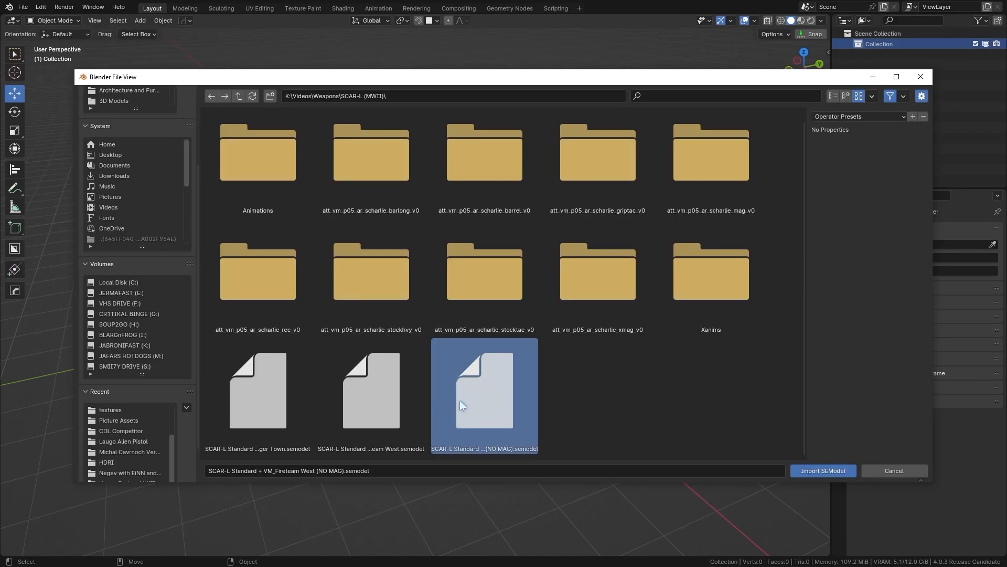
pyautogui.doubleClick(472, 397)
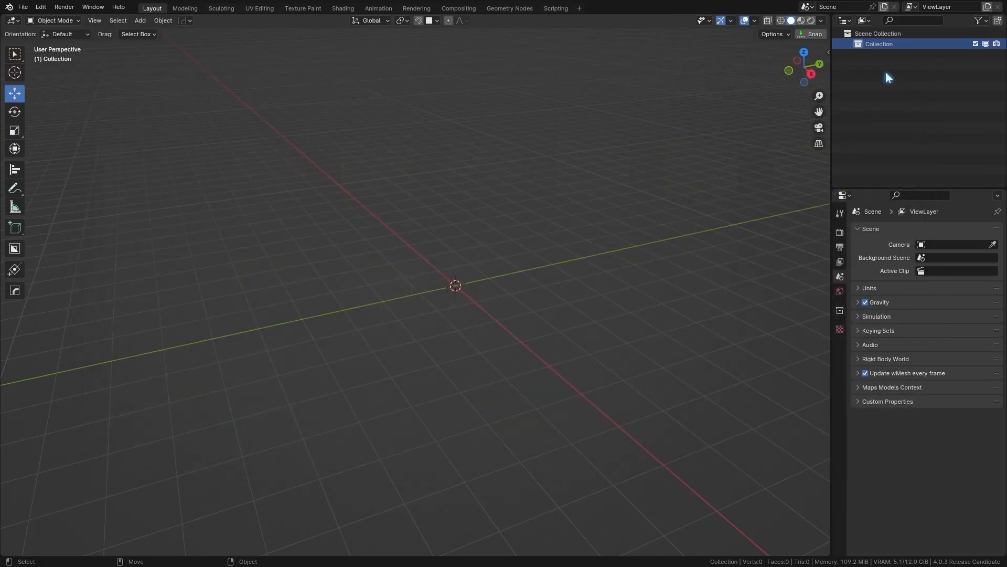
pyautogui.scroll(-8, 608, 240)
pyautogui.moveTo(609, 240); pyautogui.dragTo(577, 273, button='middle')
pyautogui.scroll(5, 466, 283)
pyautogui.scroll(-4, 577, 273)
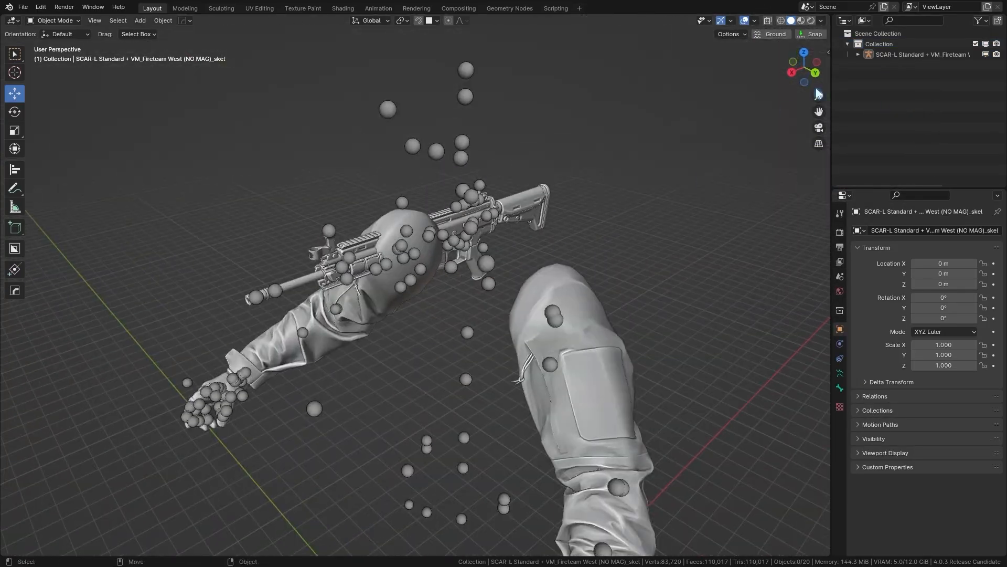
# Create a collection named Magazine inside the main Collection.
pyautogui.click(881, 44)
pyautogui.click(997, 21)
pyautogui.doubleClick(892, 54)
pyautogui.write('Magazine')
pyautogui.press('Return')
# Import the SEModel from the att_vm_p05_ar_scharlie_mag_v0 folder into the Magazine collection.
pyautogui.click(23, 7)
pyautogui.moveTo(41, 156)
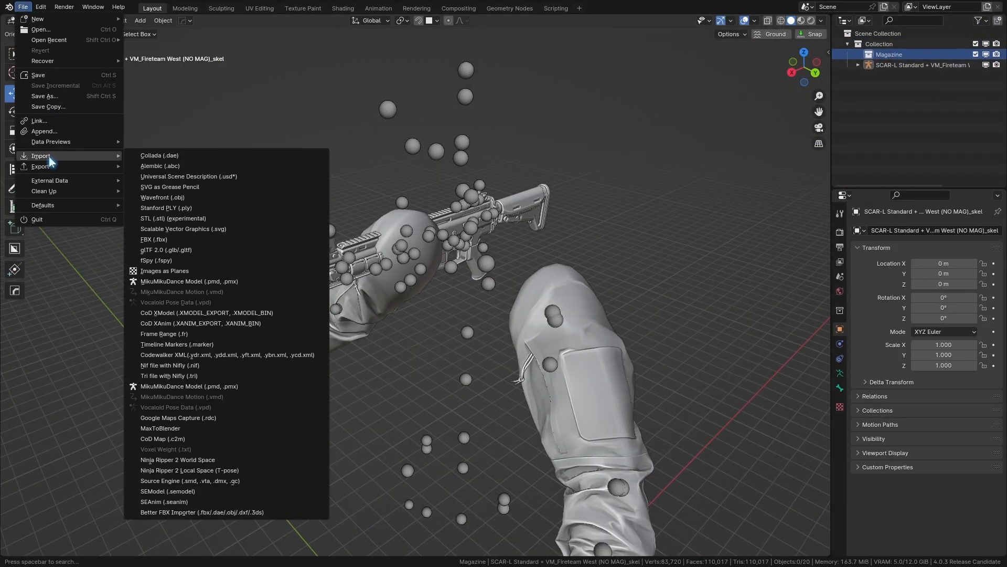
pyautogui.click(193, 493)
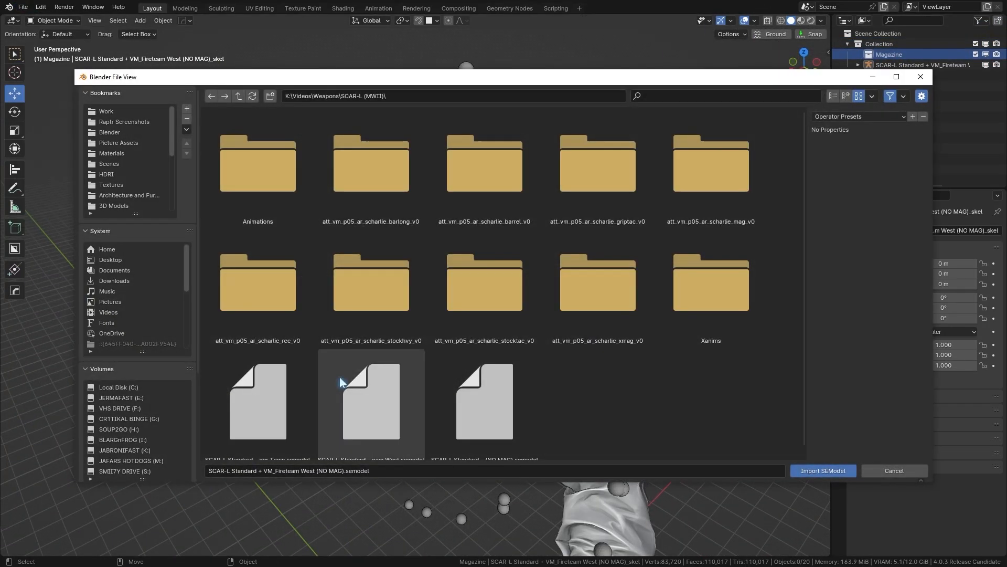
pyautogui.doubleClick(708, 170)
pyautogui.doubleClick(371, 168)
pyautogui.click(895, 67)
pyautogui.keyDown('shift'); pyautogui.moveTo(671, 299); pyautogui.dragTo(535, 235, button='middle'); pyautogui.keyUp('shift')
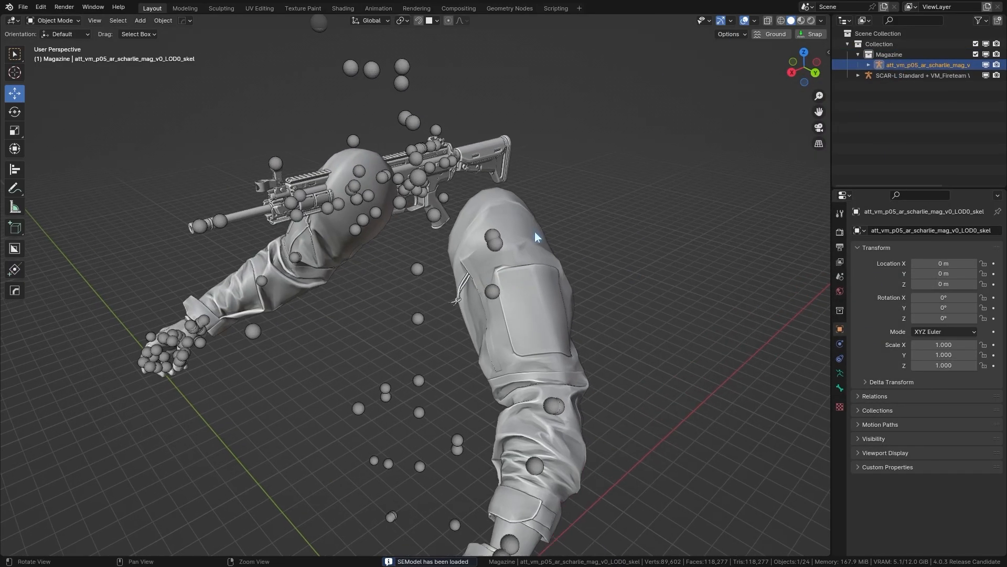
pyautogui.scroll(-2, 535, 235)
# Add a Child Of constraint to the magazine armature, targeting the SCAR-L arms armature and its tag_mag_attach bone.
pyautogui.click(840, 353)
pyautogui.click(918, 230)
pyautogui.click(962, 283)
pyautogui.click(983, 263)
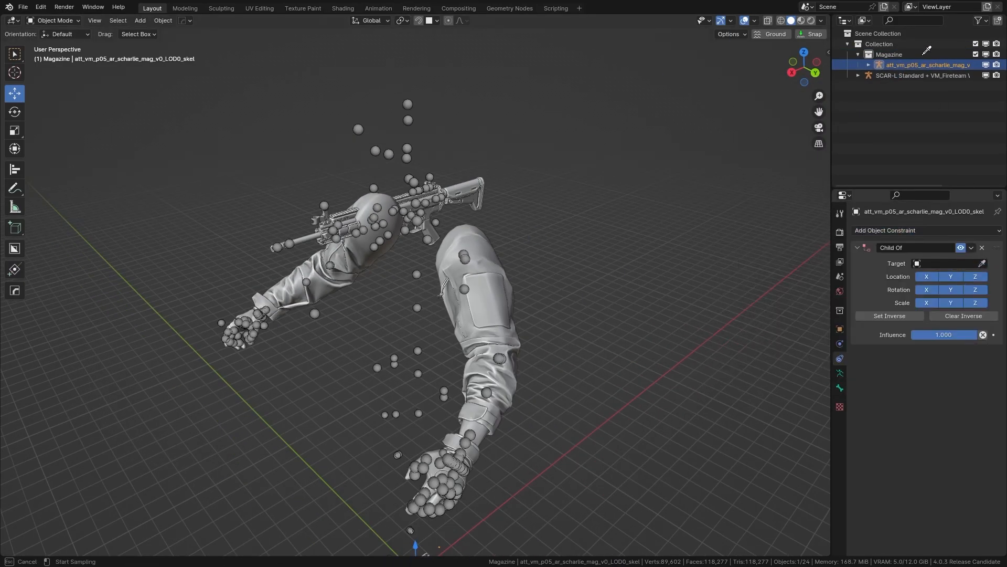
pyautogui.click(922, 76)
pyautogui.click(937, 275)
pyautogui.write('t')
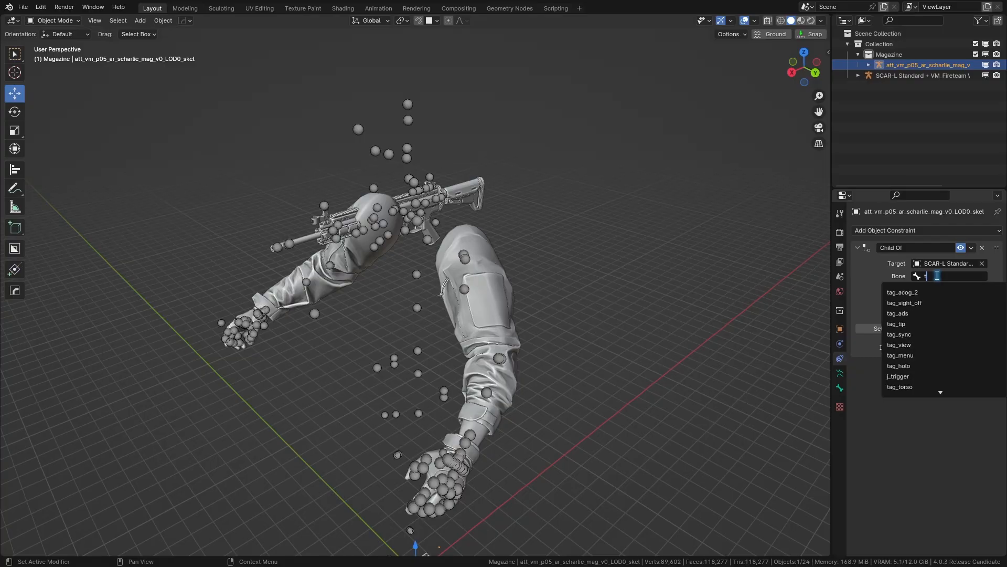
pyautogui.write('ag_ma')
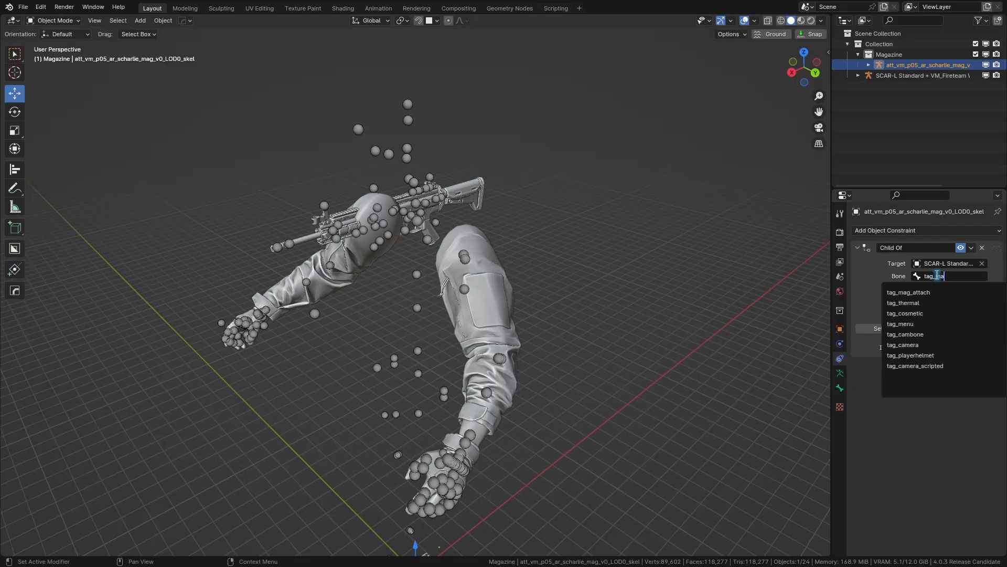
pyautogui.press('Return')
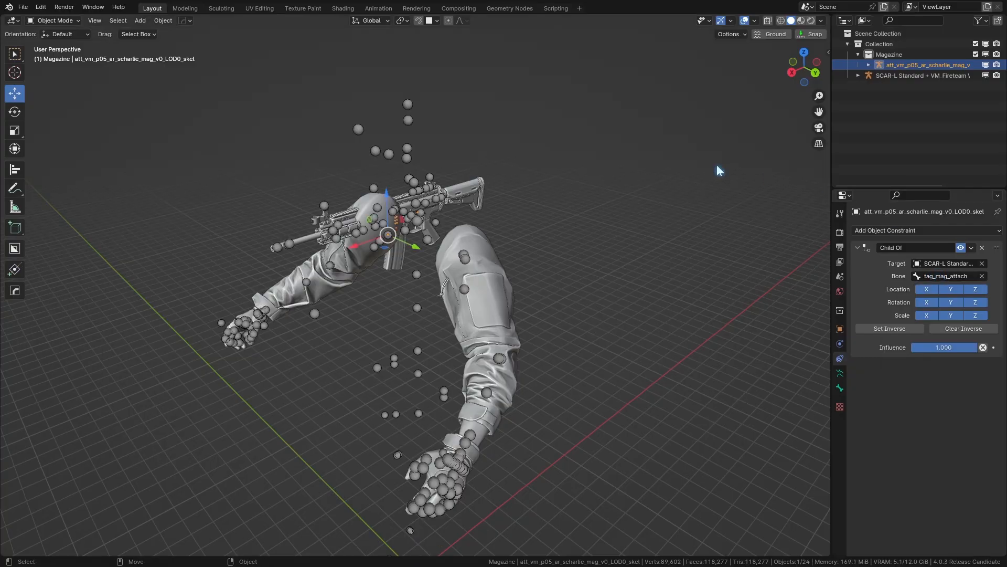
# Import vm_p05_ar_scharlie_reload.seanim onto the SCAR-L arms armature.
pyautogui.click(906, 75)
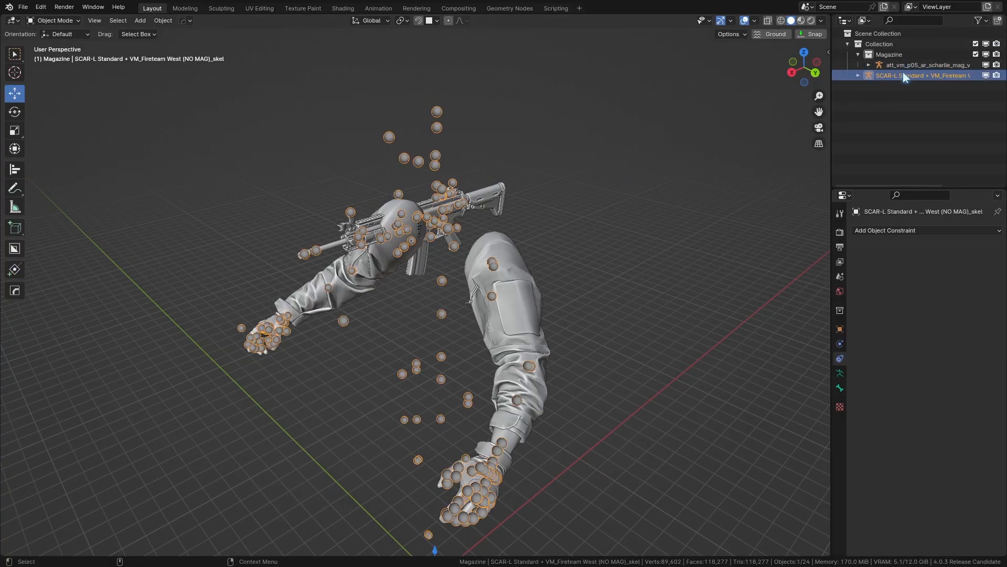
pyautogui.click(906, 65)
pyautogui.click(906, 75)
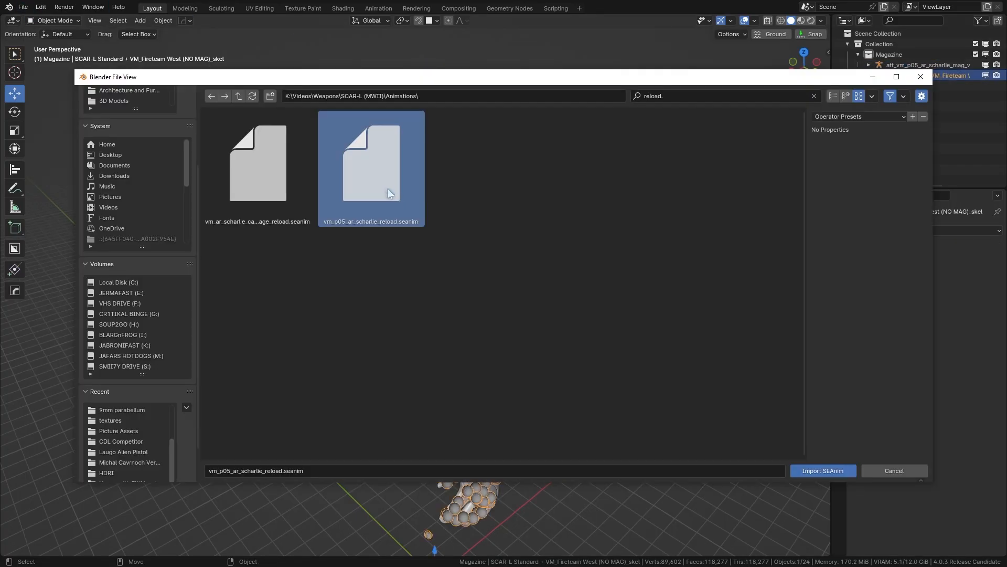
pyautogui.doubleClick(385, 185)
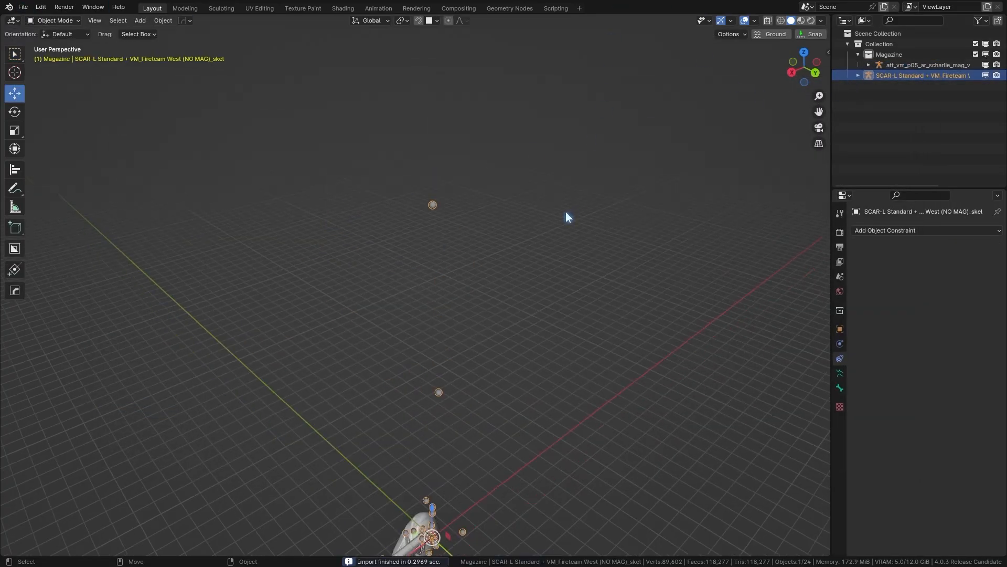
pyautogui.scroll(5, 516, 350)
pyautogui.keyDown('shift'); pyautogui.moveTo(515, 350); pyautogui.dragTo(493, 329, button='middle'); pyautogui.keyUp('shift')
pyautogui.scroll(3, 530, 338)
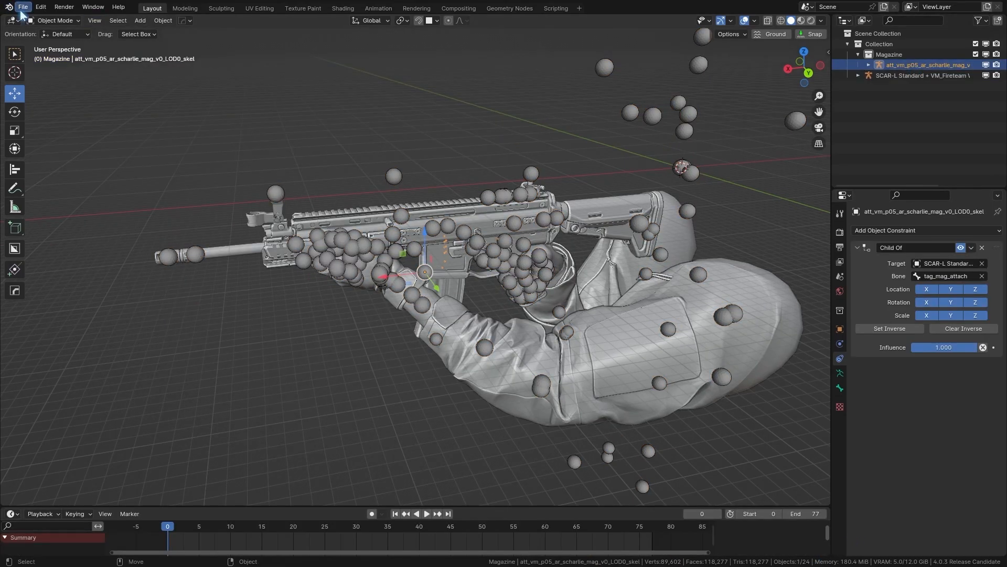
# Import vm_p05_ar_scharlie_reload.seanim onto the magazine armature.
pyautogui.click(23, 7)
pyautogui.moveTo(58, 156)
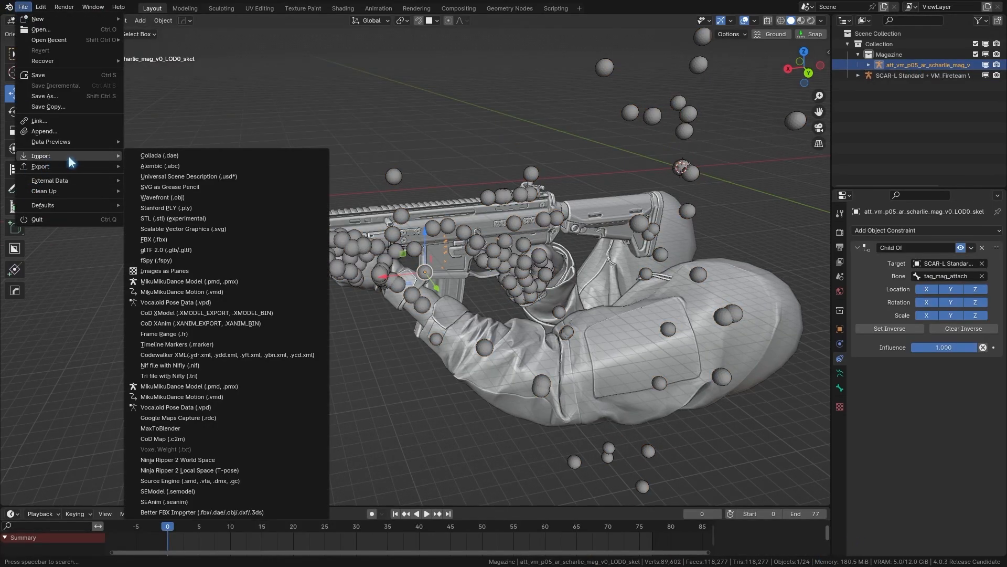
pyautogui.click(183, 502)
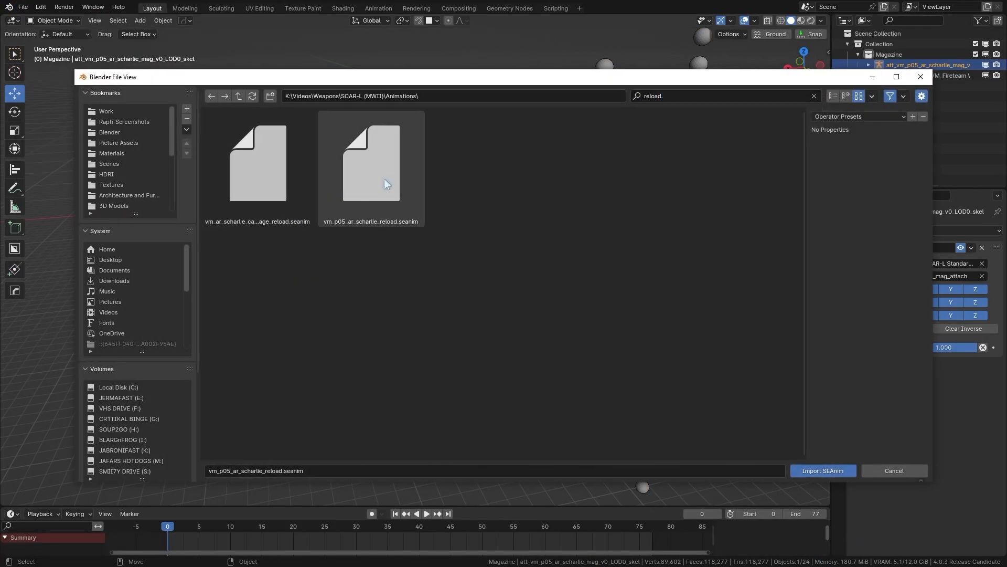
pyautogui.click(387, 170)
pyautogui.doubleClick(391, 163)
pyautogui.hotkey('ctrl', 'Tab')
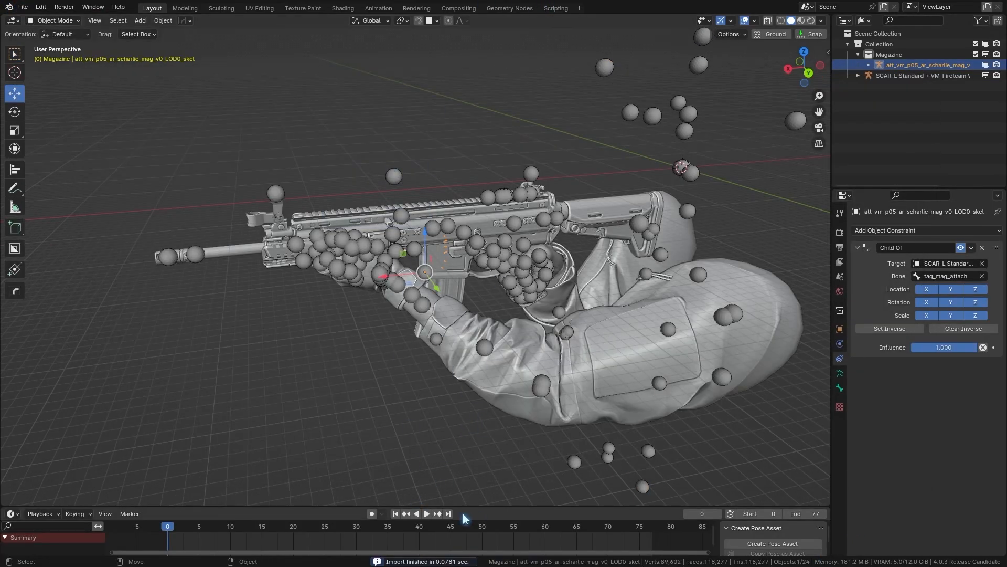
# Play and scrub the reload animation to check the magazine's movement with the weapon and hands.
pyautogui.press('space')
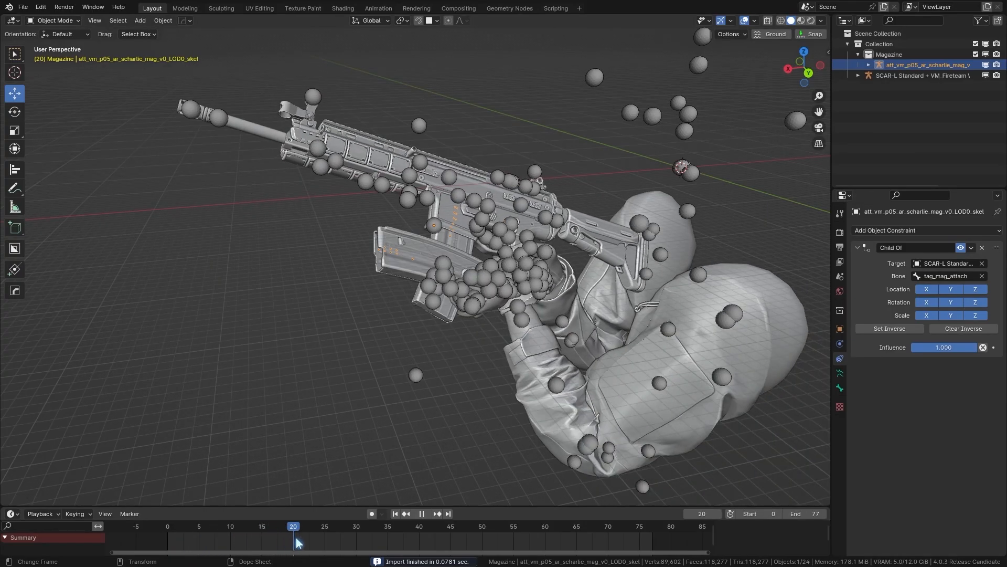
pyautogui.moveTo(396, 546)
pyautogui.mouseDown()
pyautogui.moveTo(633, 546)
pyautogui.moveTo(385, 534)
pyautogui.mouseUp()
pyautogui.moveTo(512, 386); pyautogui.dragTo(553, 363, button='middle')
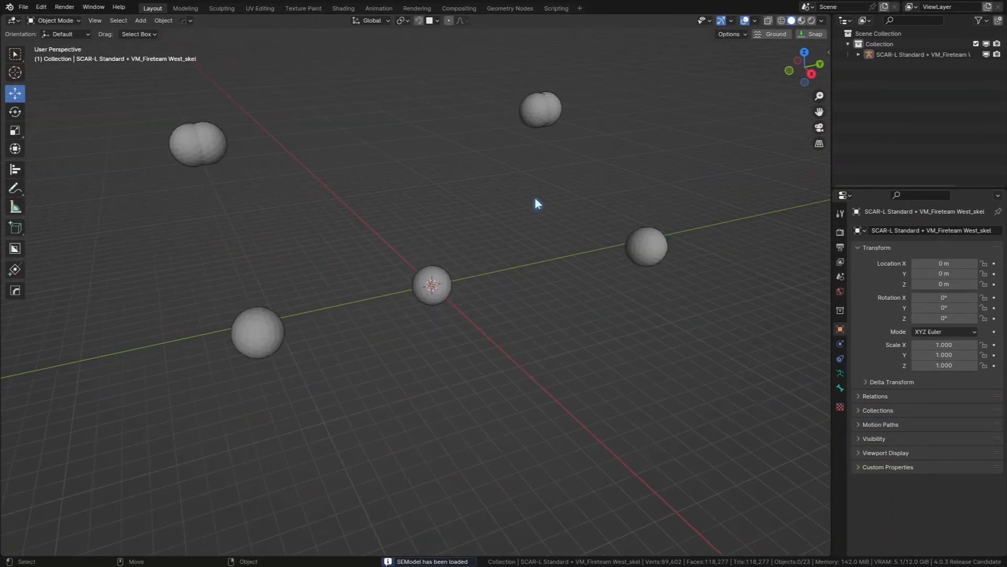
# Move the barrel meshes of the merged SCAR-L model into the Barrel collection.
pyautogui.scroll(-2, 525, 215)
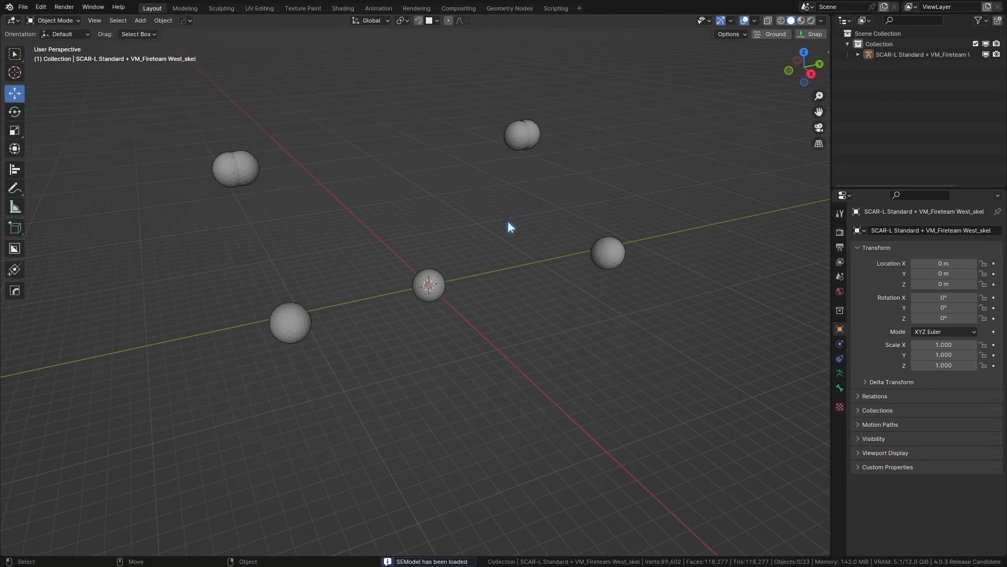
pyautogui.scroll(-2, 508, 221)
pyautogui.moveTo(508, 222); pyautogui.dragTo(781, 198, button='middle')
pyautogui.click(840, 247)
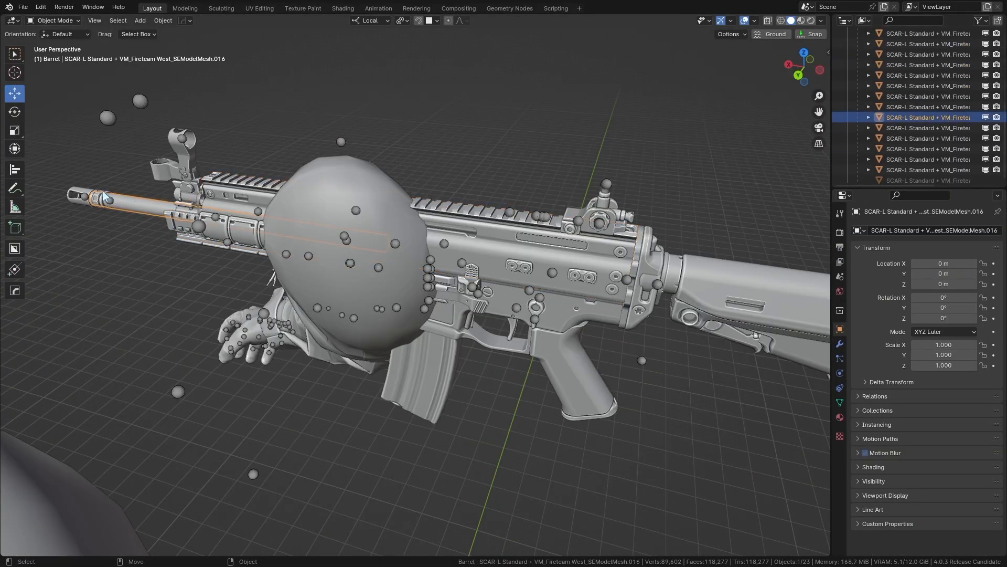
pyautogui.rightClick(381, 188)
pyautogui.click(342, 223)
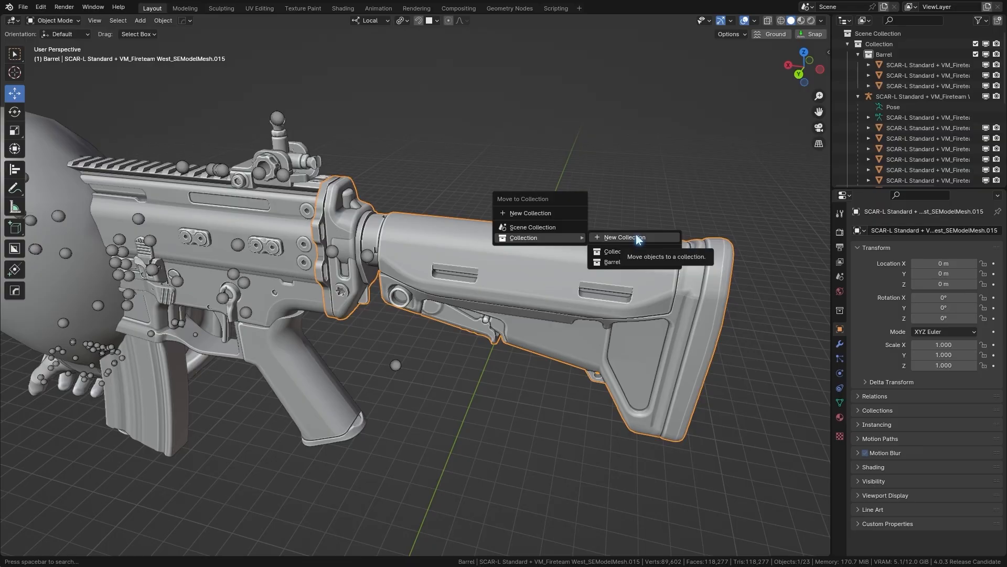
# Move the stock mesh into a new collection named Stock-Tac under the main Collection.
pyautogui.click(638, 239)
pyautogui.write('Stock-Tac')
pyautogui.press('Return')
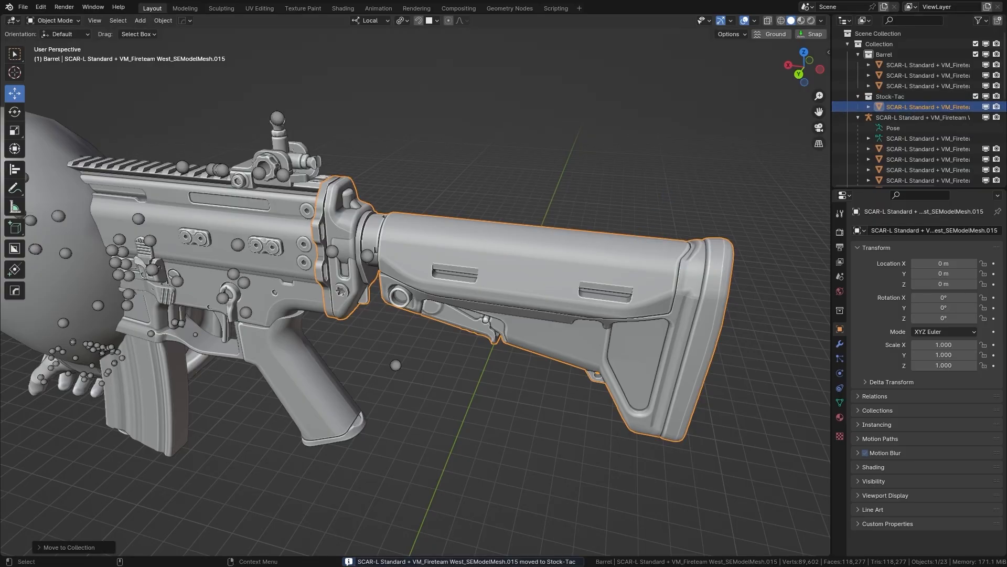
pyautogui.click(656, 167)
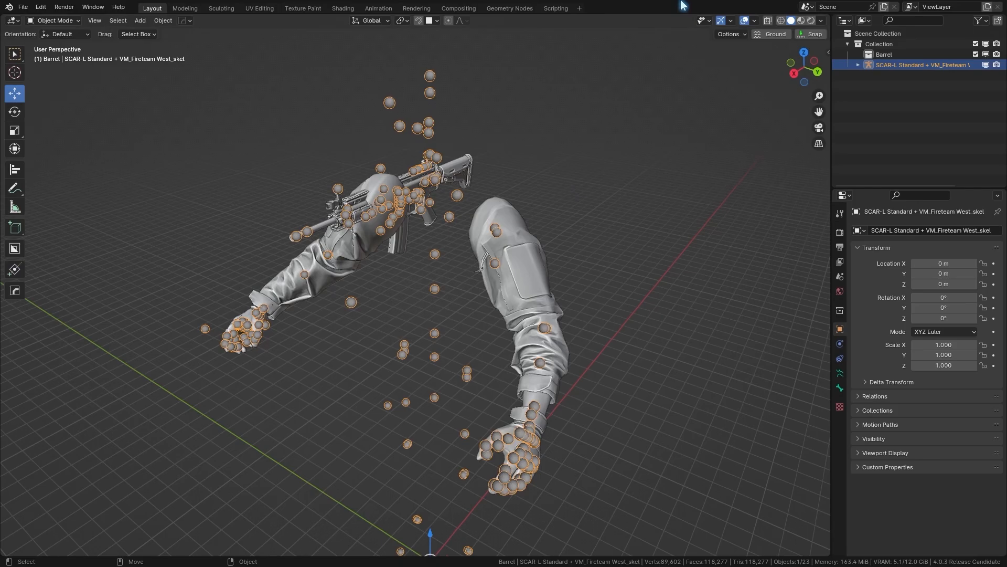
# Set the transform pivot point to Individual Origins and the transform orientation to Global for editing the armature's bones.
pyautogui.click(402, 21)
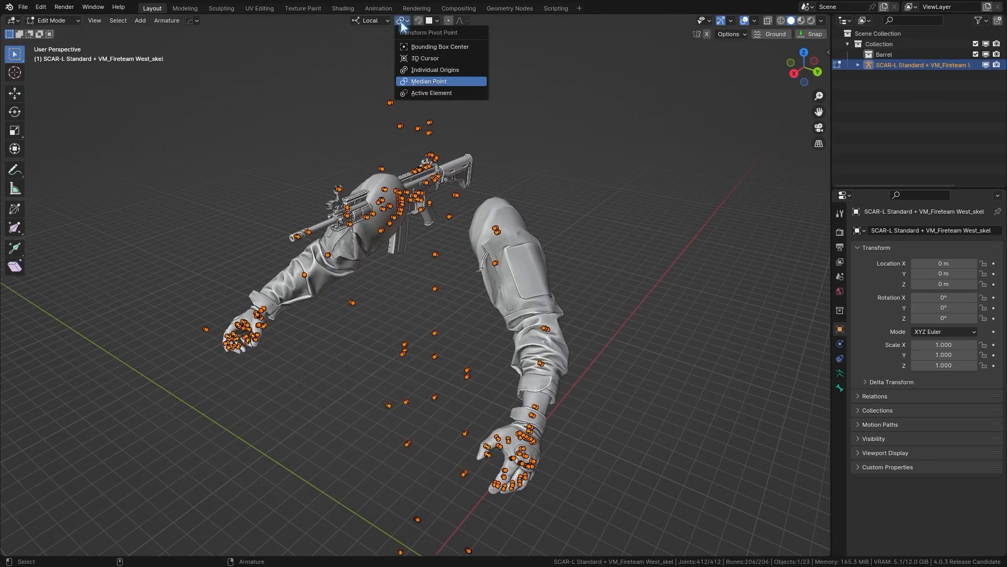
pyautogui.click(418, 70)
pyautogui.click(371, 20)
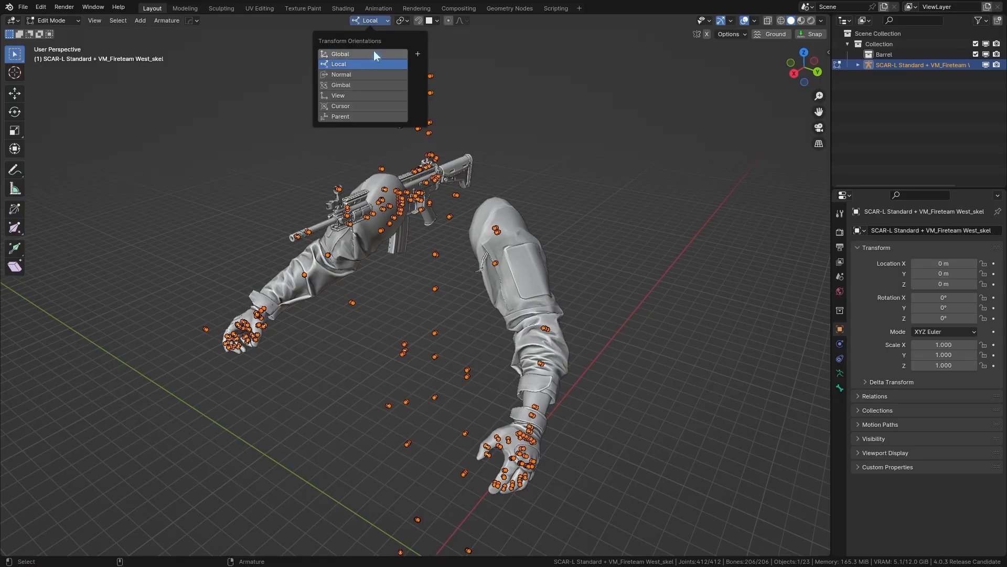
pyautogui.click(373, 41)
# Scale down all bones of the SCAR-L armature around their individual origins.
pyautogui.press('Tab')
pyautogui.press('Tab')
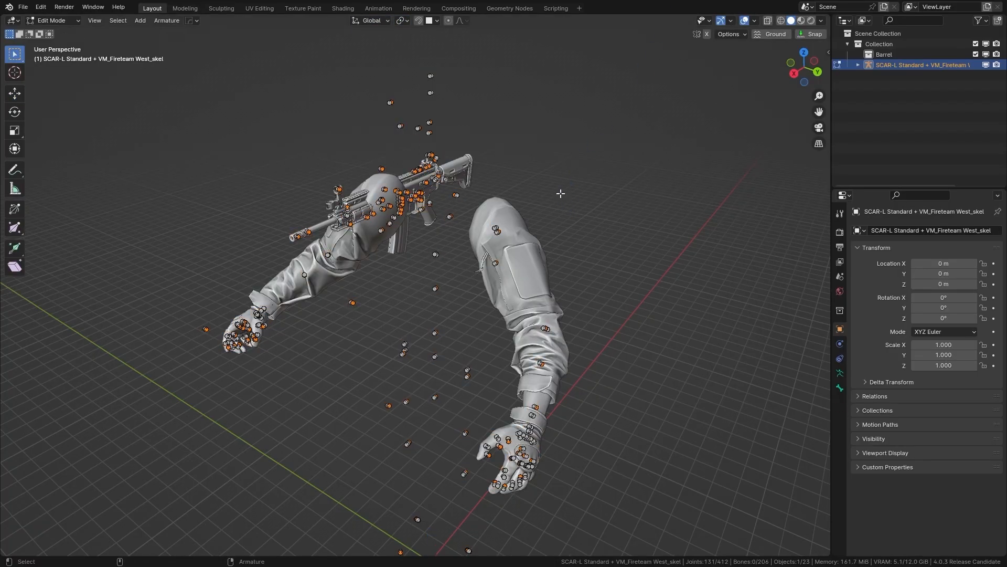
pyautogui.press('a')
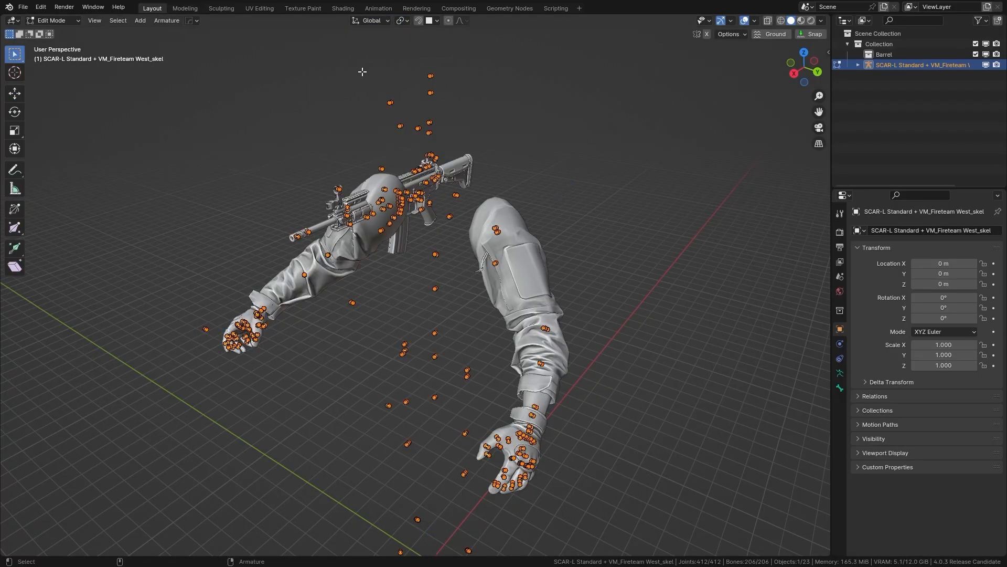
pyautogui.press('s')
pyautogui.moveTo(598, 227); pyautogui.dragTo(494, 247)
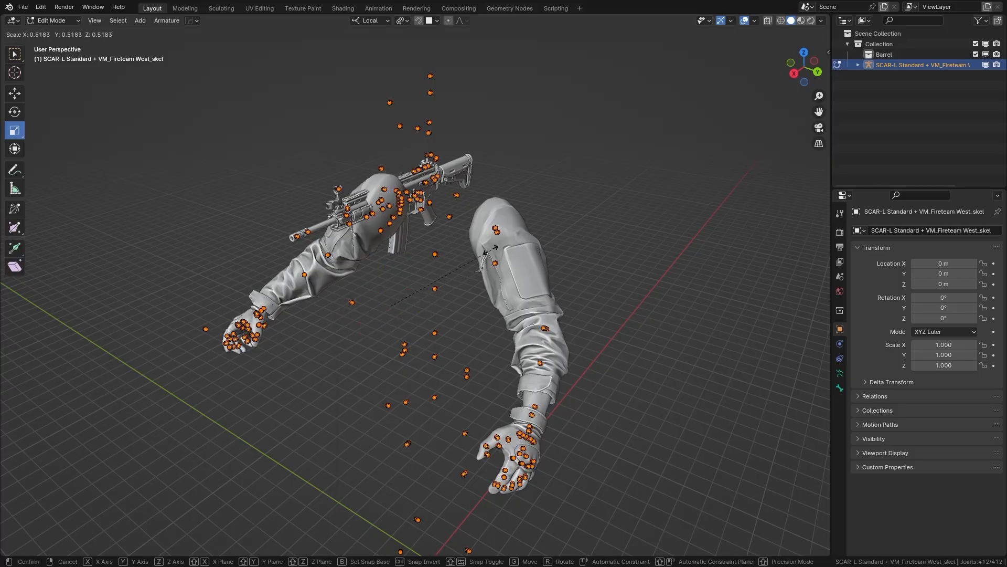
pyautogui.click(445, 259)
pyautogui.press('Tab')
# Examine the rifle and its bones up close and the armature's contents in the scene hierarchy.
pyautogui.moveTo(473, 256); pyautogui.dragTo(599, 391, button='middle')
pyautogui.scroll(5, 486, 367)
pyautogui.scroll(3, 555, 371)
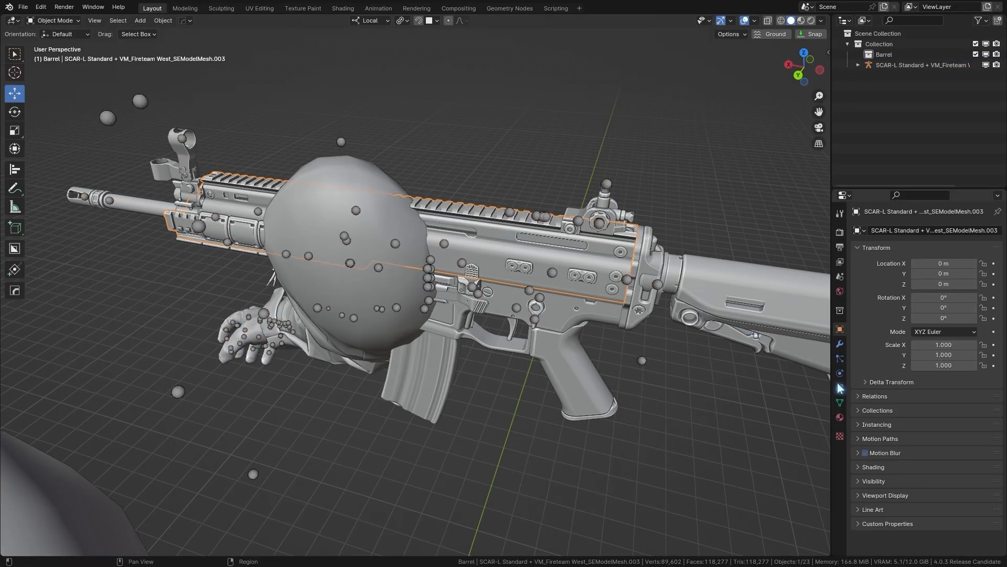
pyautogui.click(857, 67)
pyautogui.click(858, 65)
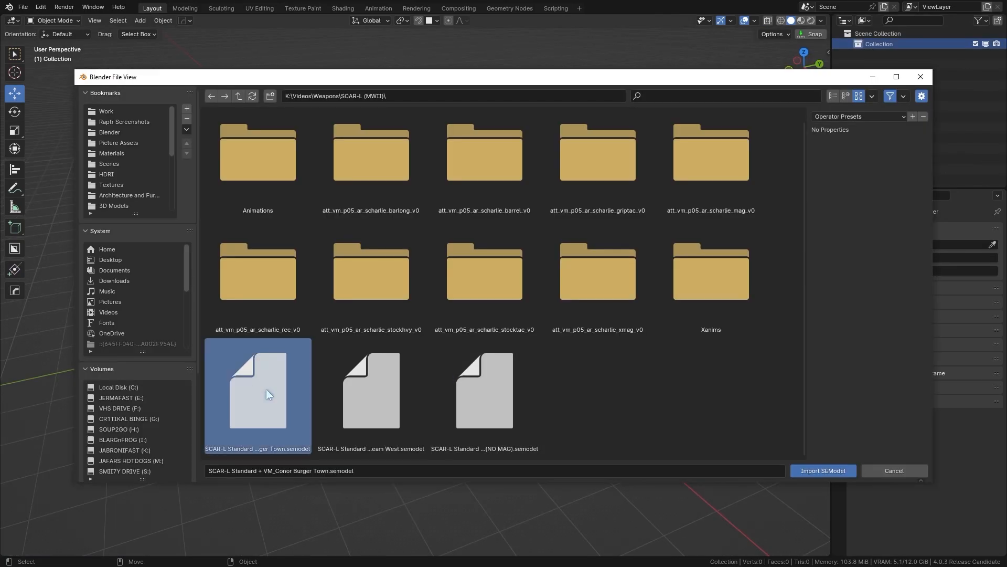
# Import SCAR-L Standard + VM_Conor Burger Town.semodel and search its Animations folder for "reload_empty.s" to import as SEAnim.
pyautogui.doubleClick(267, 394)
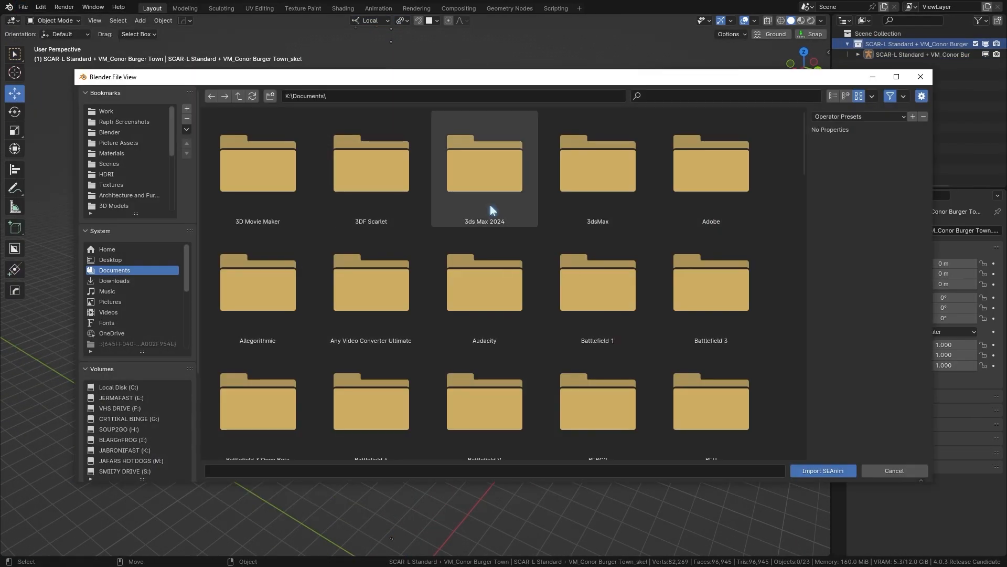
pyautogui.doubleClick(490, 210)
pyautogui.click(724, 96)
pyautogui.write('reload_empty.s')
pyautogui.click(310, 197)
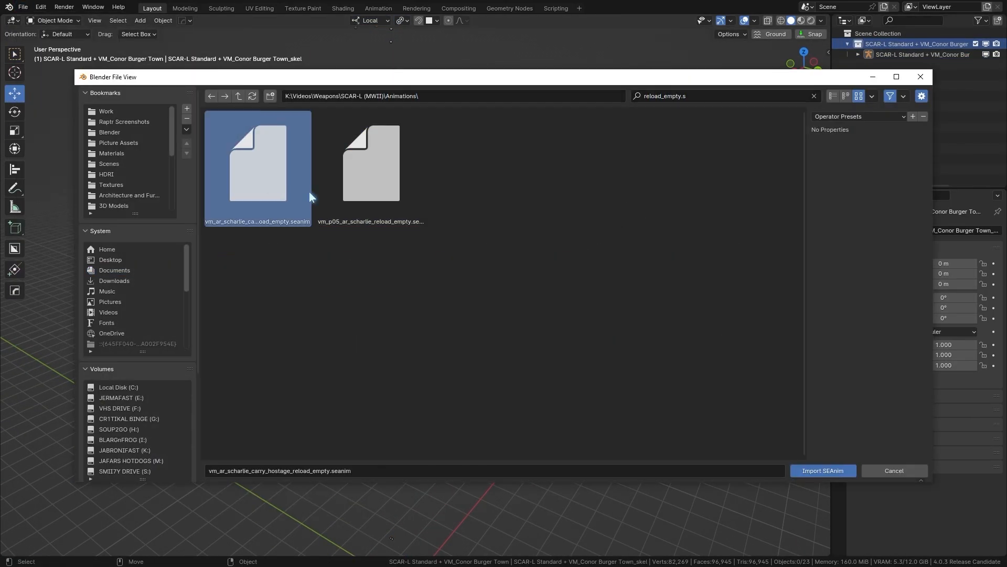
# Append the FPS Camera and Scene collections from FPS Camera.blend in the People library's FPS Rig folder.
pyautogui.click(23, 6)
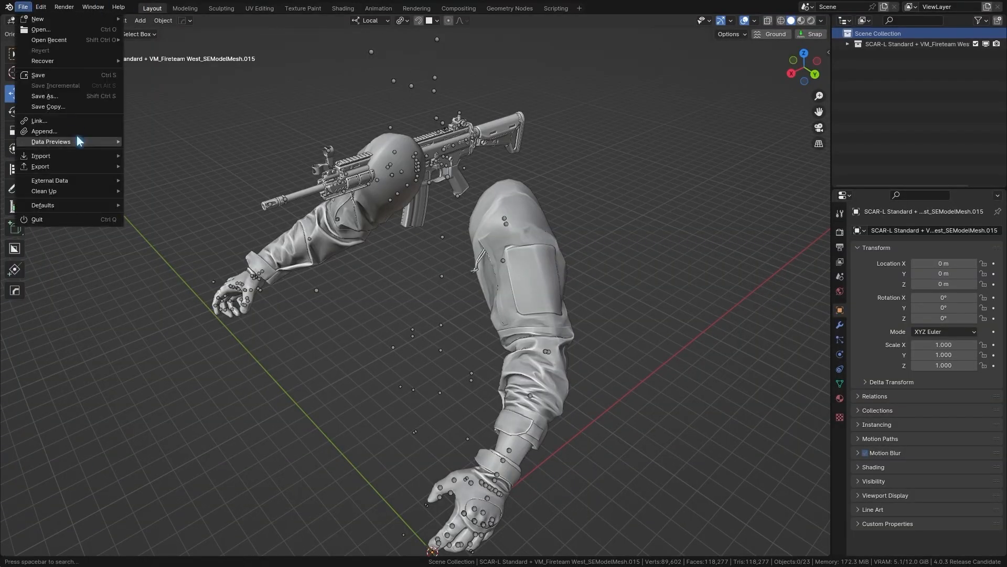
pyautogui.click(44, 131)
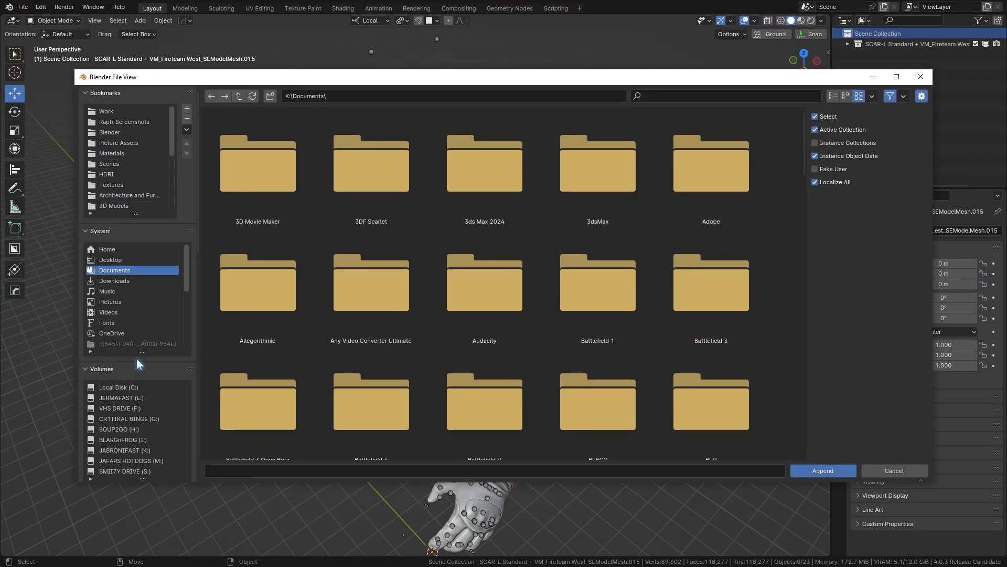
pyautogui.scroll(-4, 126, 167)
pyautogui.click(126, 195)
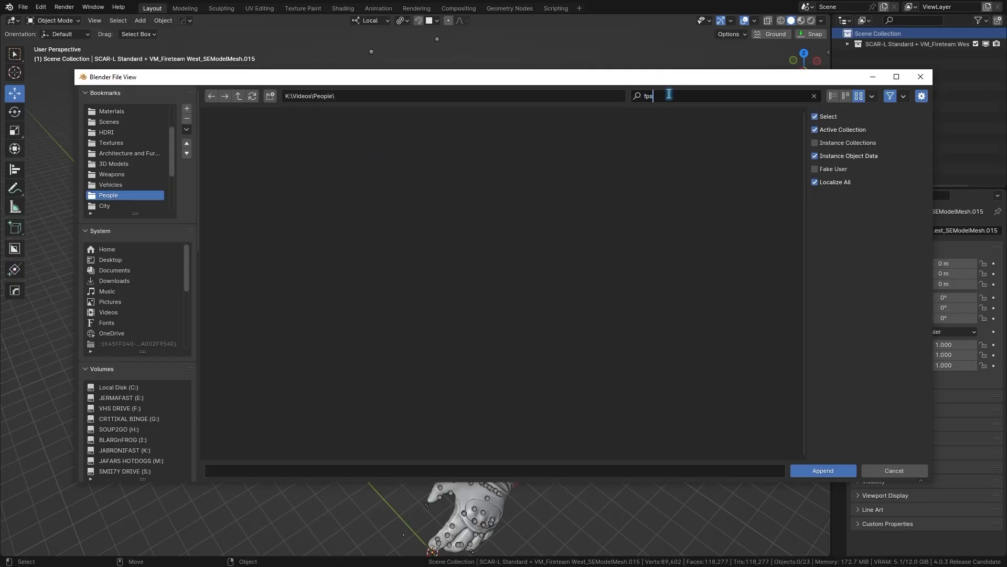
pyautogui.click(343, 180)
pyautogui.doubleClick(281, 210)
pyautogui.doubleClick(352, 171)
pyautogui.doubleClick(470, 184)
pyautogui.click(410, 178)
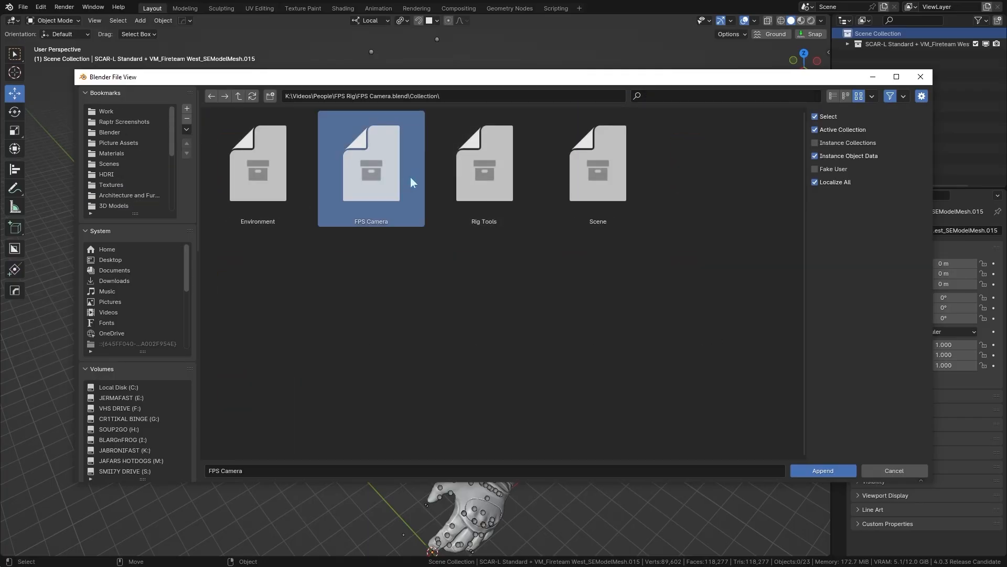
pyautogui.keyDown('ctrl'); pyautogui.click(598, 168); pyautogui.keyUp('ctrl')
pyautogui.click(816, 469)
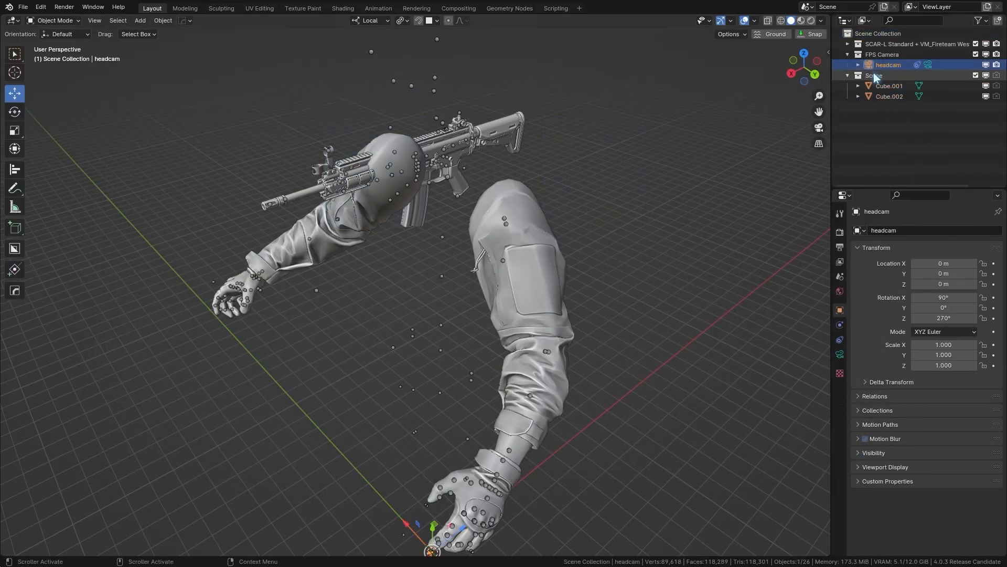
# Target the headcam's Copy Rotation constraint at the SCAR-L armature's tag_camera bone and look through the camera.
pyautogui.click(840, 339)
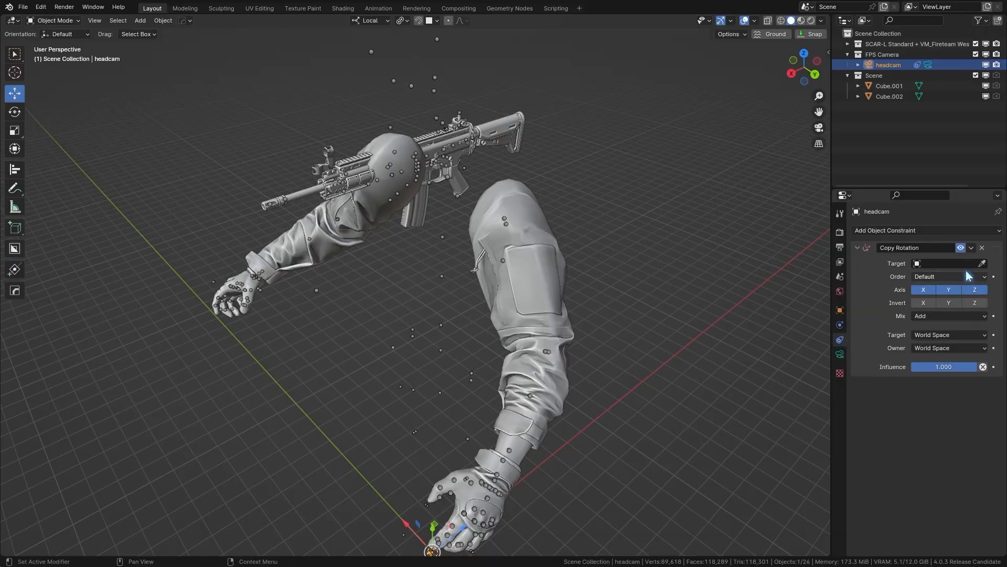
pyautogui.click(983, 263)
pyautogui.press('Escape')
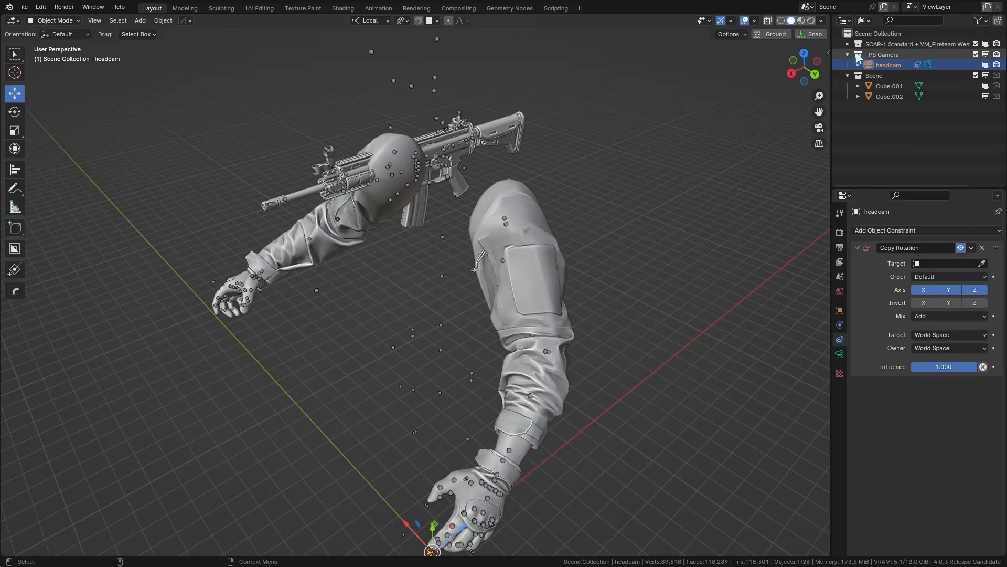
pyautogui.click(844, 44)
pyautogui.click(848, 45)
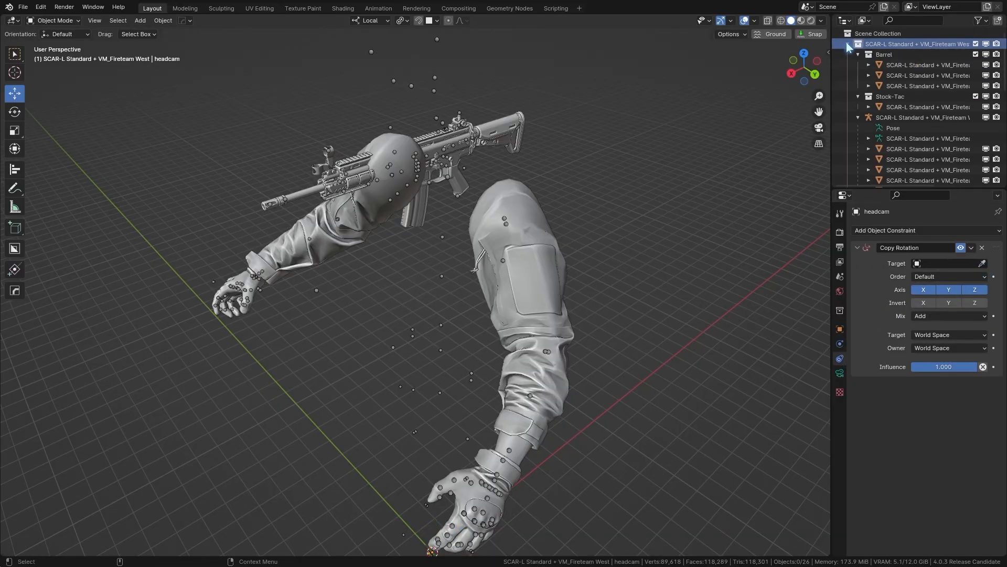
pyautogui.click(858, 117)
pyautogui.click(983, 263)
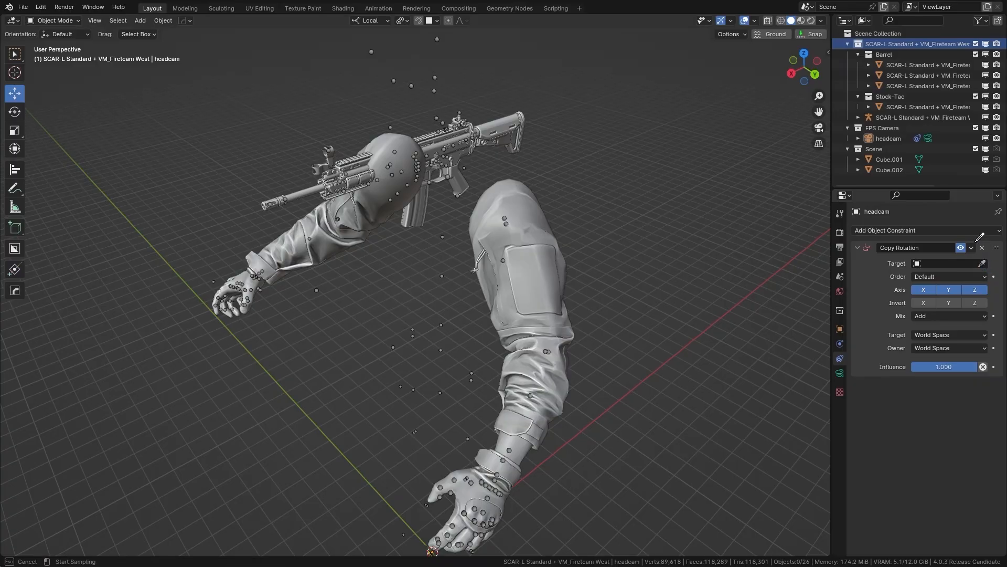
pyautogui.click(913, 117)
pyautogui.click(937, 276)
pyautogui.write('ca')
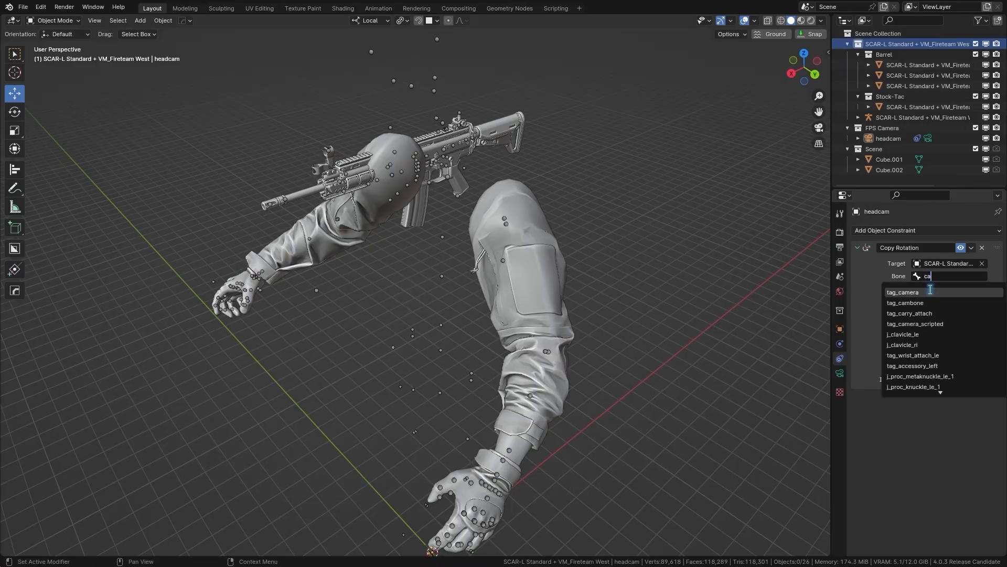
pyautogui.click(931, 290)
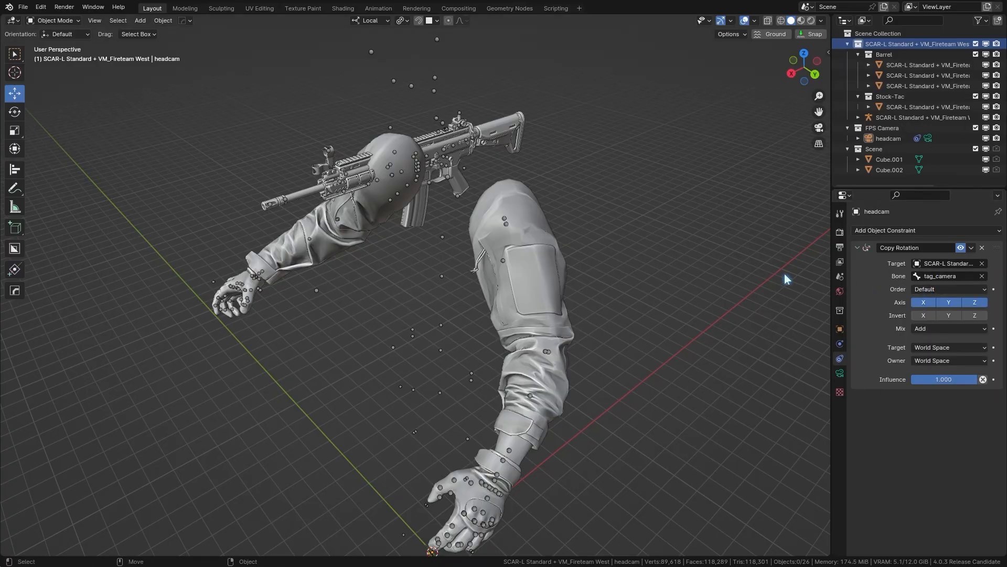
pyautogui.click(819, 128)
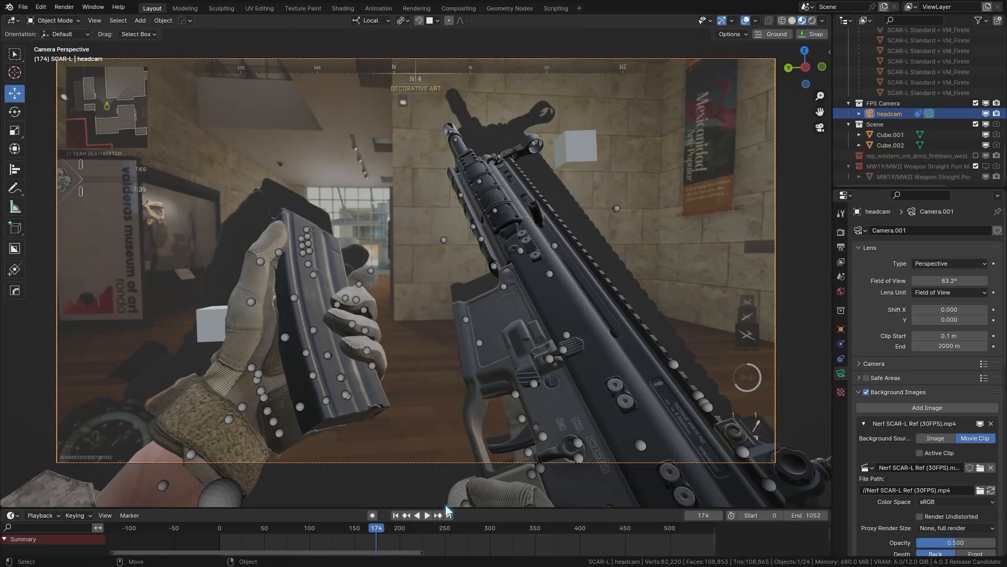
# Scrub to frame 254 and toggle the SCAR-L collection's visibility to compare the weapon with the reference video.
pyautogui.moveTo(381, 533); pyautogui.dragTo(450, 528)
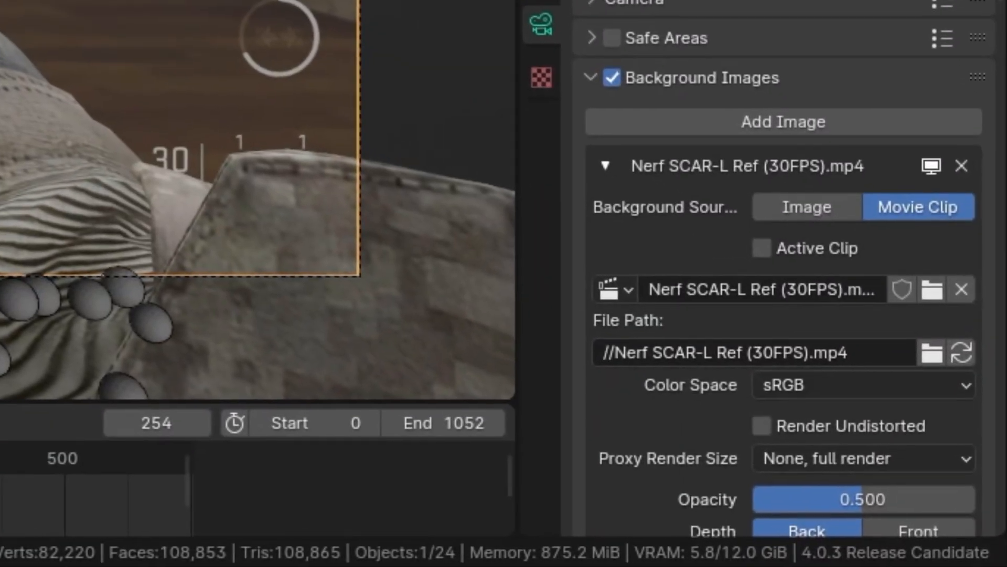
pyautogui.scroll(5, 930, 88)
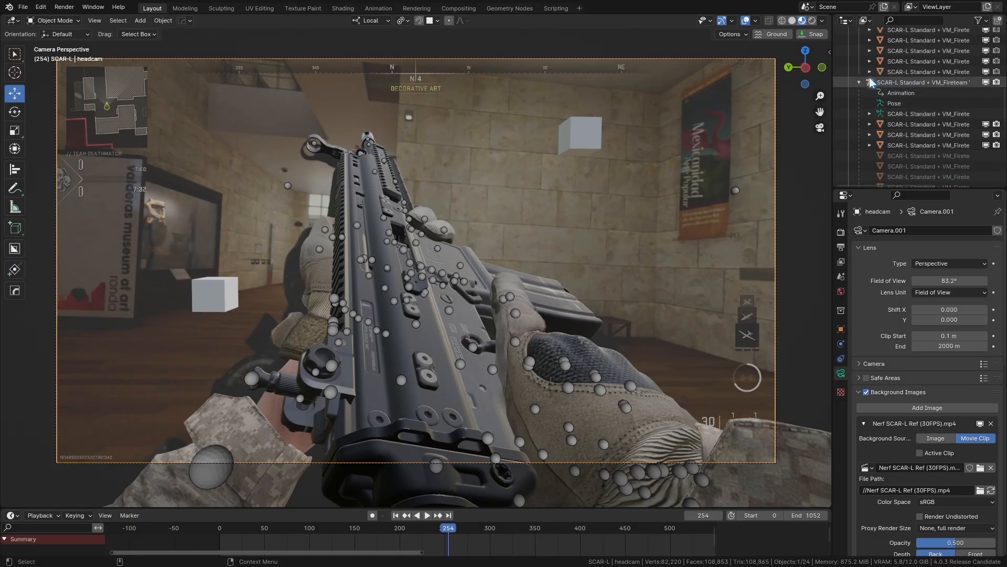
pyautogui.scroll(10, 872, 78)
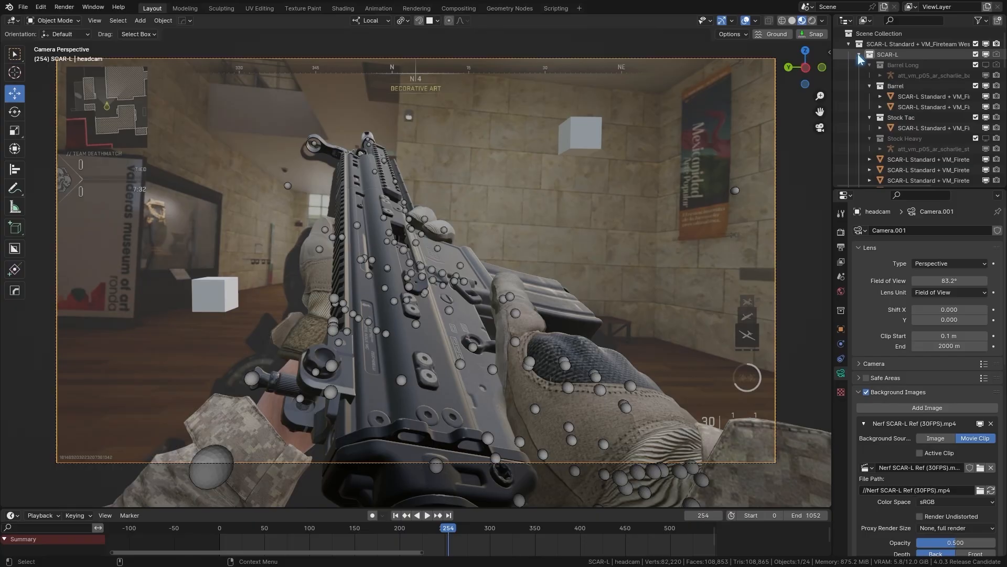
pyautogui.click(849, 44)
pyautogui.click(986, 44)
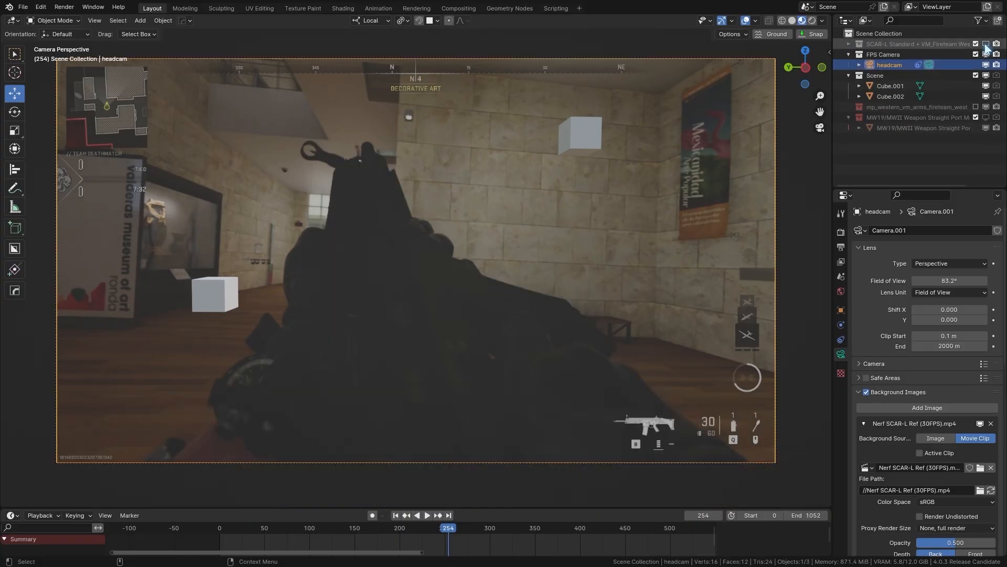
pyautogui.click(986, 44)
pyautogui.click(986, 44)
pyautogui.click(986, 44)
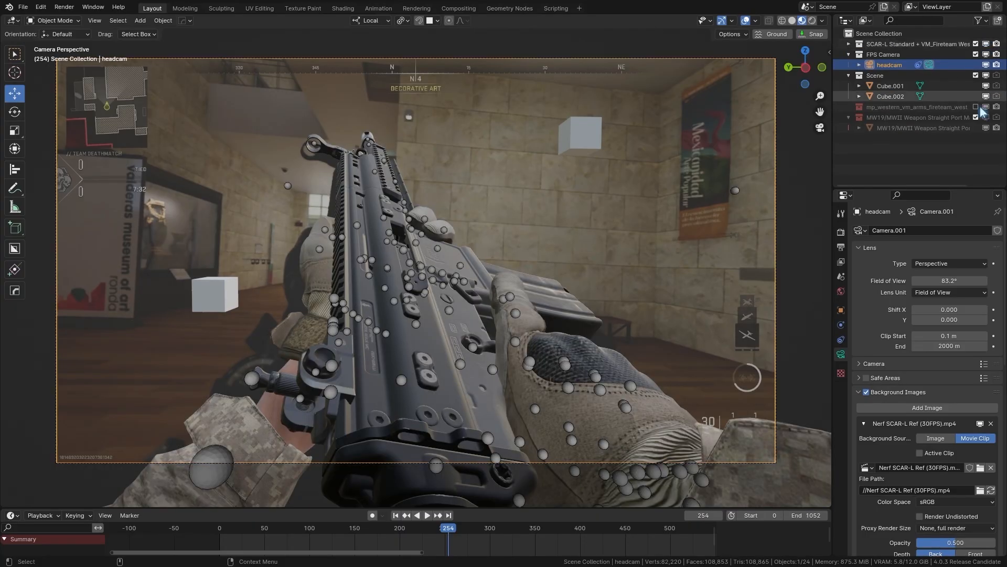
# Try a 90° field of view on the headcam and compare the SCAR-L model with the background reference.
pyautogui.click(958, 280)
pyautogui.write('9')
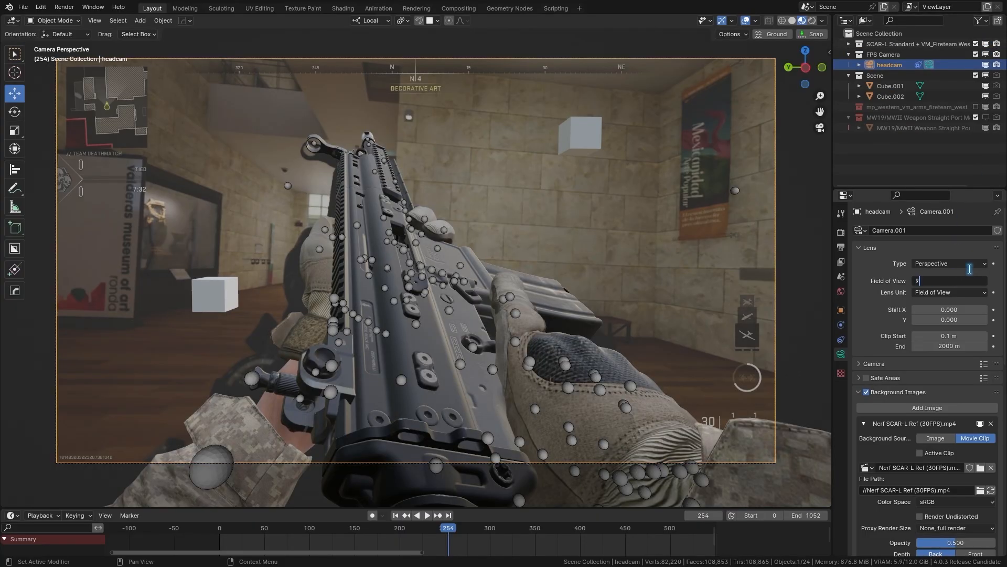
pyautogui.write('0')
pyautogui.press('Return')
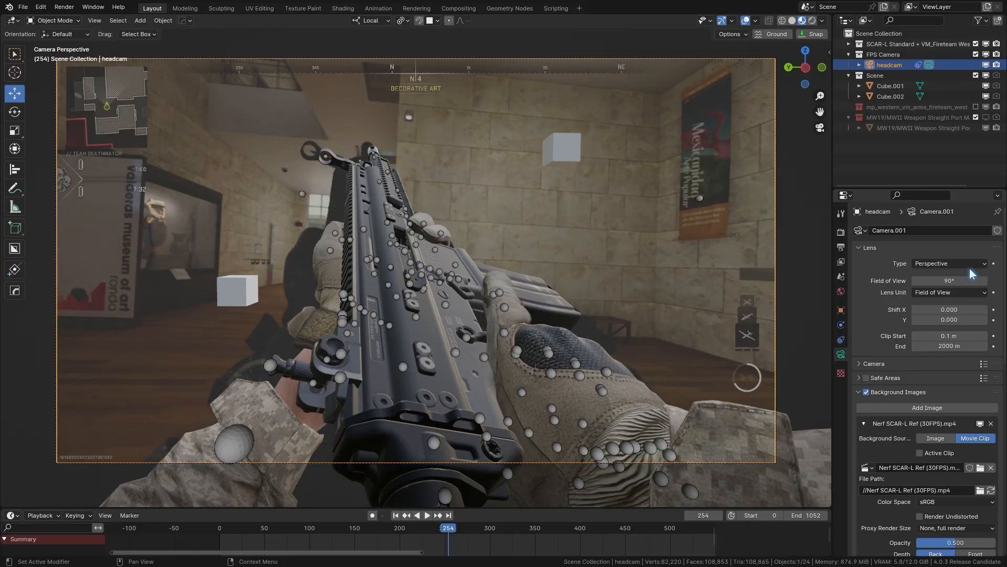
pyautogui.click(986, 44)
pyautogui.click(986, 44)
pyautogui.click(986, 44)
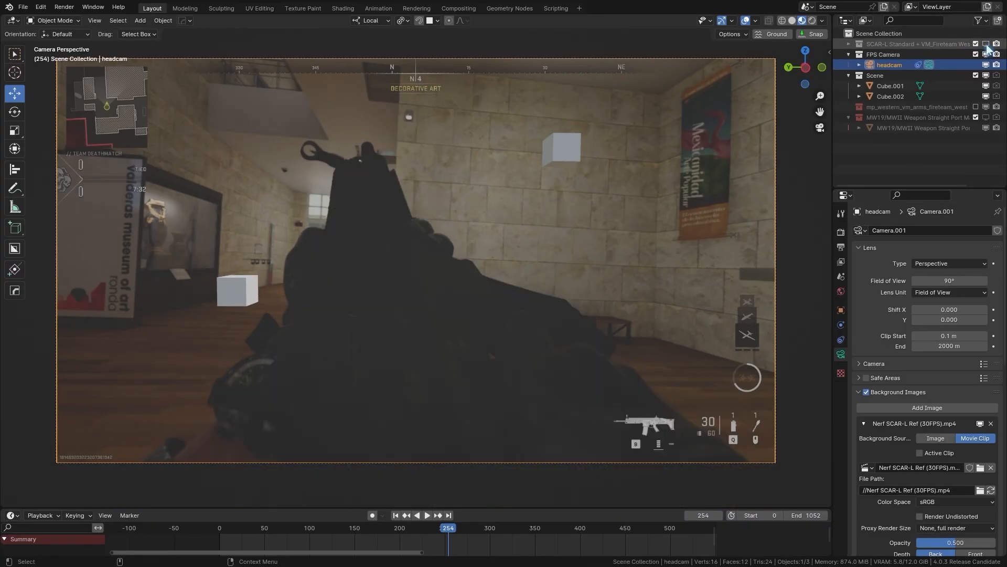
pyautogui.click(986, 44)
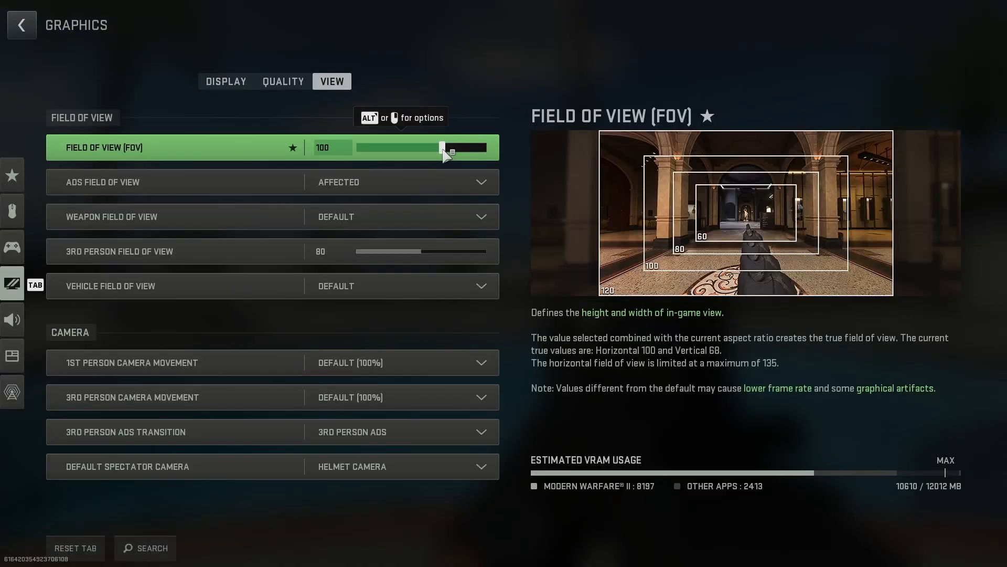
# Switch to Modern Warfare II and lower the Field of View (FOV) in its graphics view settings.
pyautogui.moveTo(447, 150); pyautogui.dragTo(401, 152)
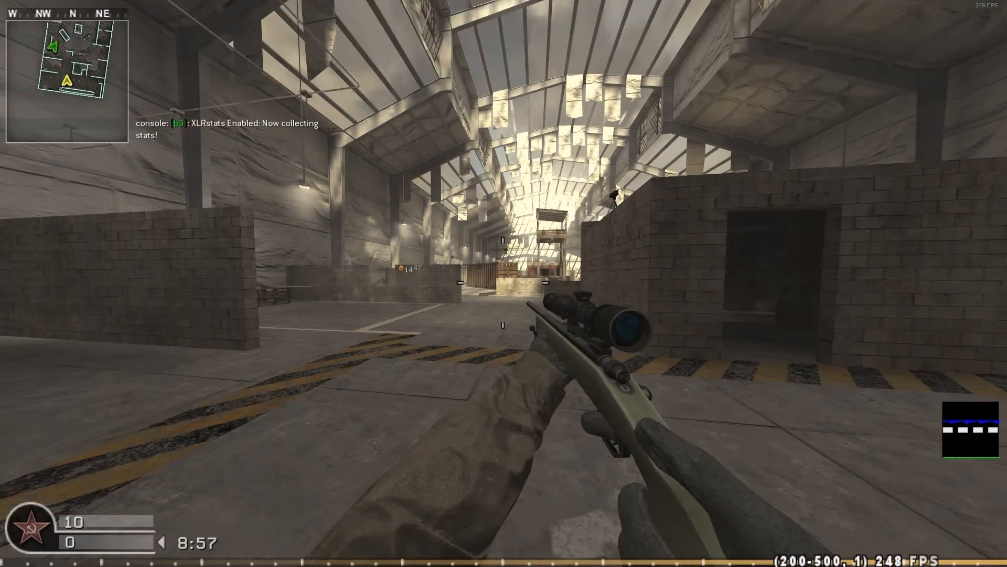
pyautogui.hotkey('shift', 'w')
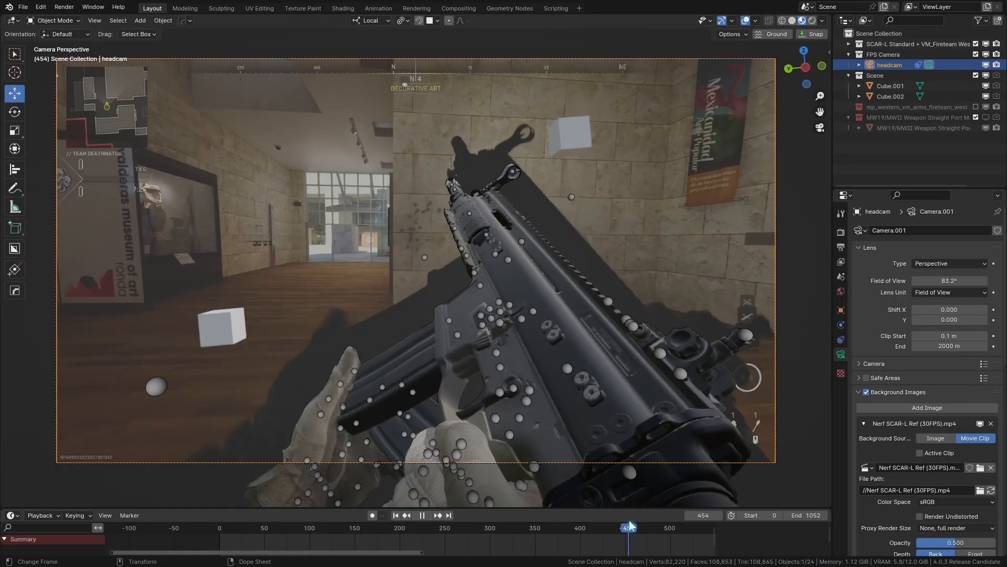
# Pause playback at frame 454 and toggle the FPS Camera and SCAR-L collections' visibility to check alignment with the reference.
pyautogui.press('space')
pyautogui.click(986, 54)
pyautogui.click(986, 55)
pyautogui.click(986, 45)
pyautogui.click(985, 45)
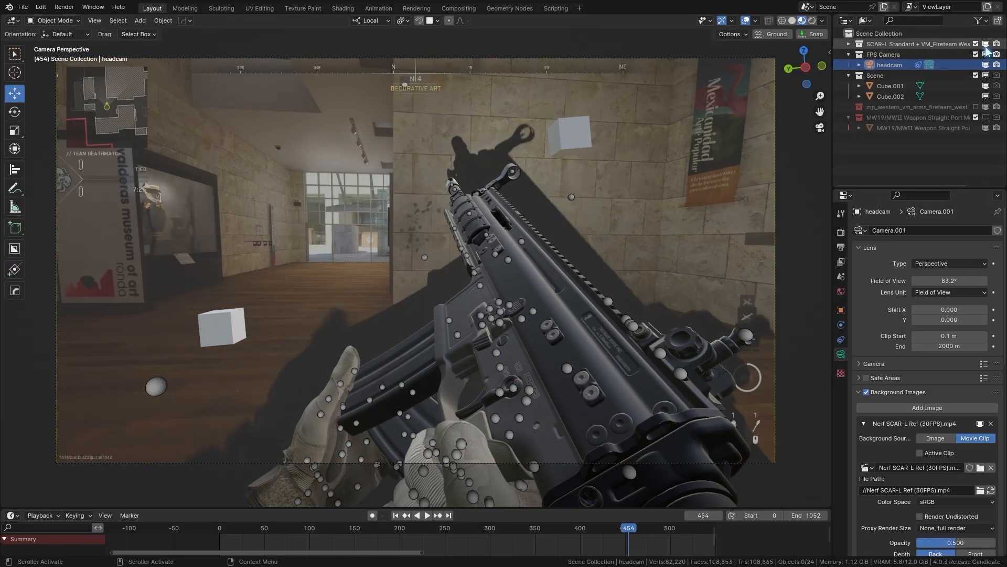
# Try a 90° field of view on the headcam at frame 454 and undo the field of view changes.
pyautogui.click(974, 279)
pyautogui.write('90')
pyautogui.press('Return')
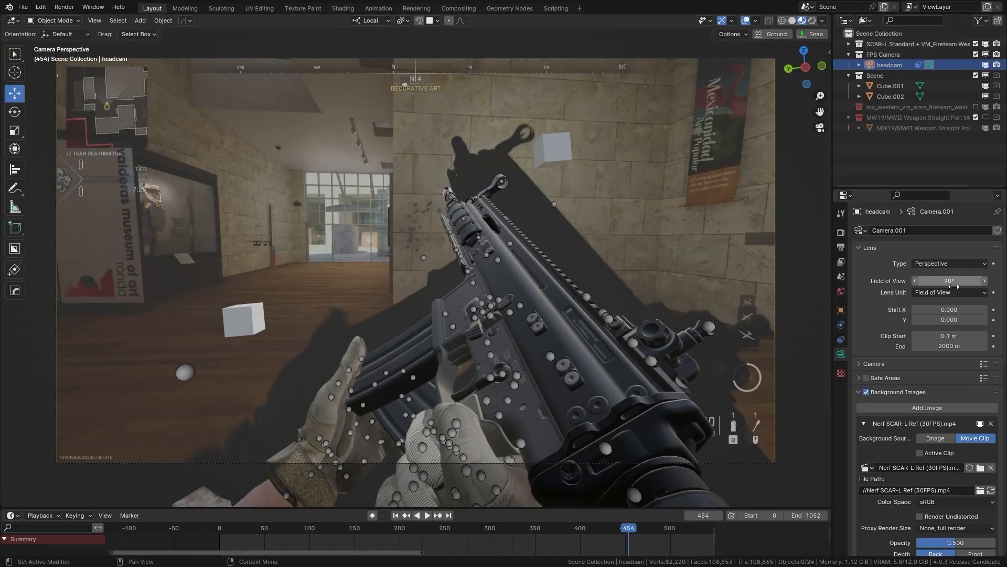
pyautogui.hotkey('ctrl', 'z')
pyautogui.moveTo(954, 278); pyautogui.dragTo(941, 278)
pyautogui.hotkey('ctrl', 'z')
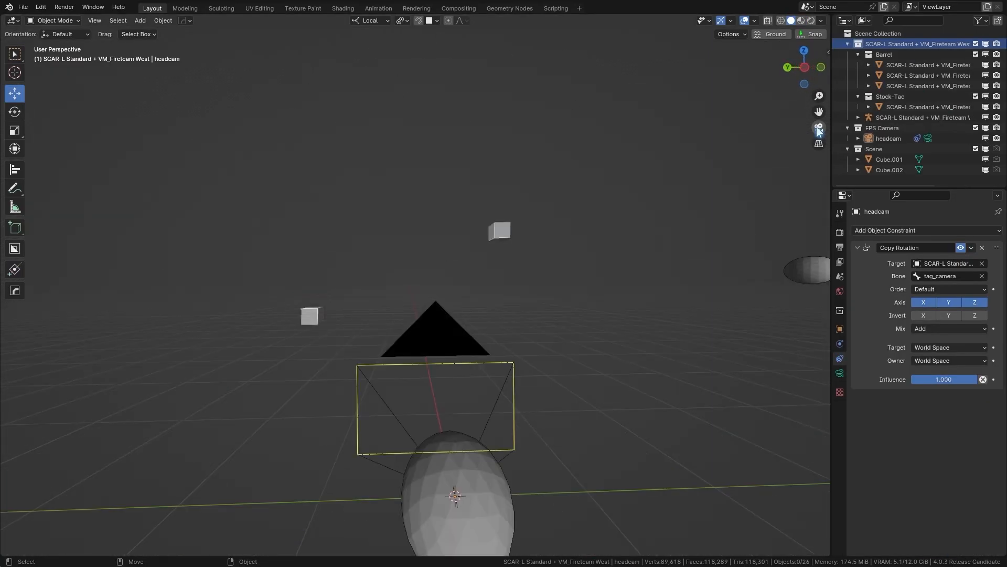
# Create a new collection named Sights Off inside the SCAR-L Standard + VM_Fireteam West collection.
pyautogui.click(819, 128)
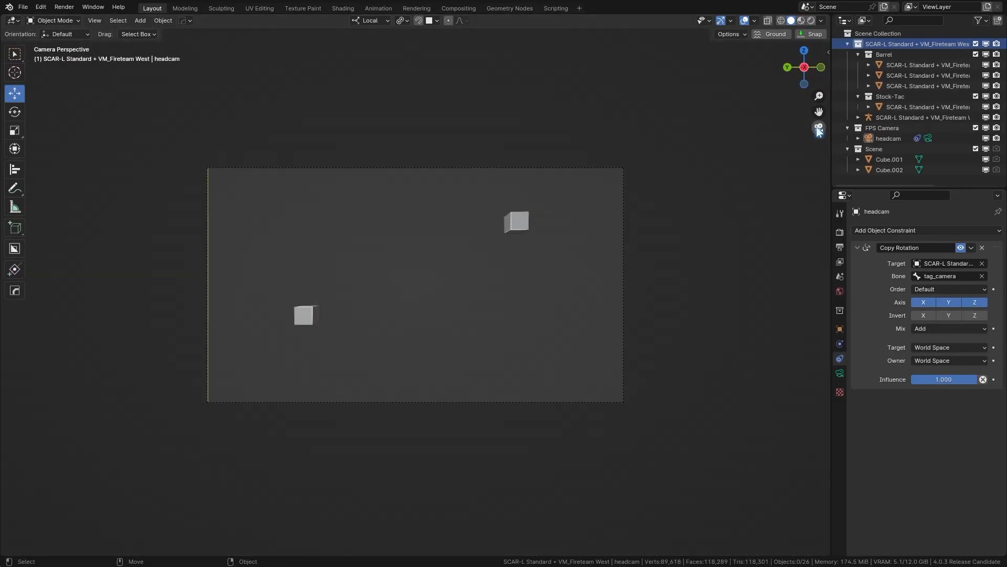
pyautogui.click(819, 127)
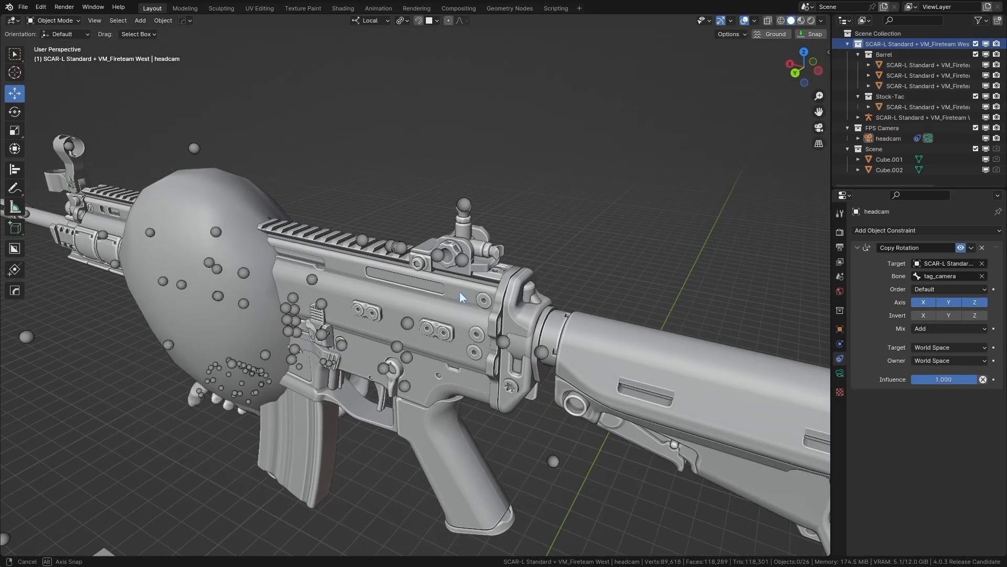
pyautogui.click(462, 226)
pyautogui.scroll(3, 462, 225)
pyautogui.press('g')
pyautogui.rightClick(682, 159)
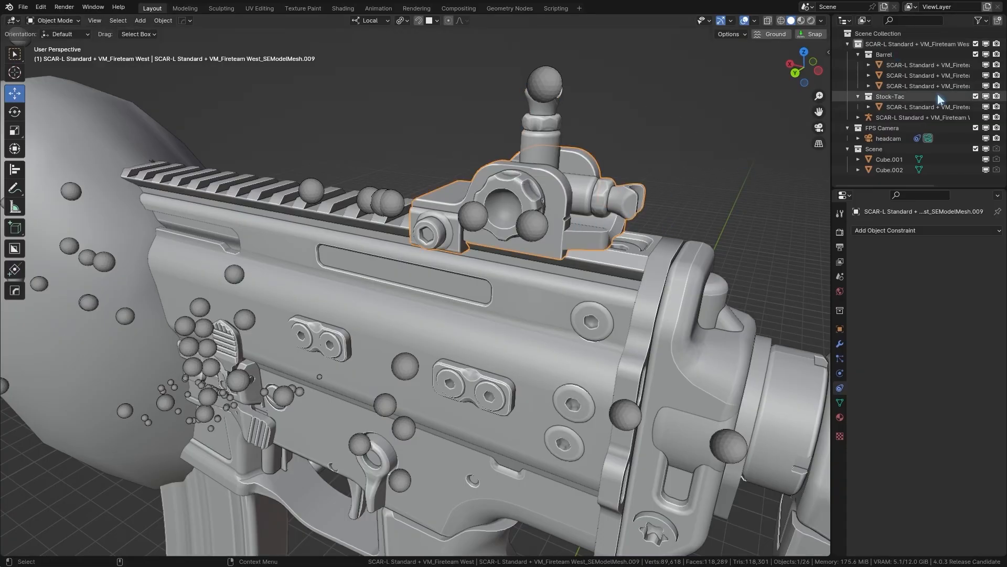
pyautogui.click(939, 44)
pyautogui.click(998, 20)
pyautogui.doubleClick(900, 118)
pyautogui.write('Sights Off')
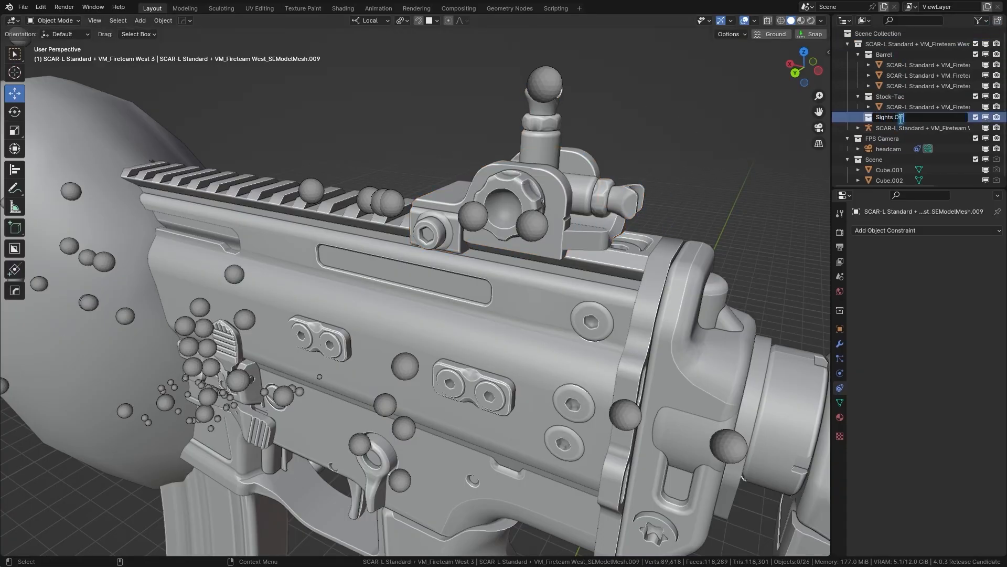
pyautogui.press('Return')
# Move the folded rear sight into the Sights Off collection and disable that collection in viewports and renders.
pyautogui.click(572, 153)
pyautogui.press('q')
pyautogui.click(570, 150)
pyautogui.click(624, 220)
pyautogui.click(986, 117)
pyautogui.click(997, 117)
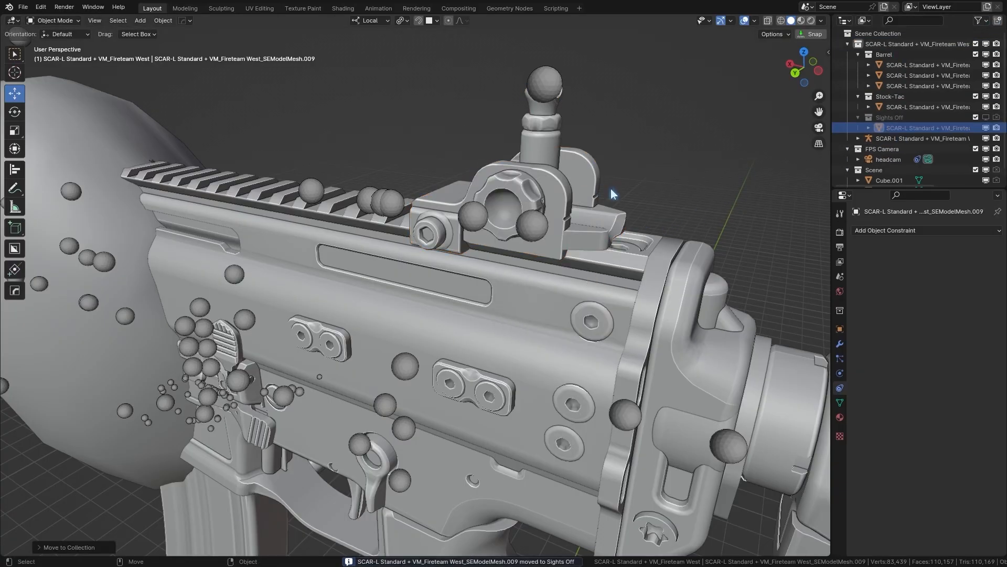
# Move the folded front sight on the SCAR-L's barrel end into the Sights Off collection.
pyautogui.scroll(-5, 611, 189)
pyautogui.moveTo(611, 190); pyautogui.dragTo(641, 195, button='middle')
pyautogui.keyDown('shift'); pyautogui.moveTo(229, 278); pyautogui.dragTo(556, 267, button='middle'); pyautogui.keyUp('shift')
pyautogui.click(486, 228)
pyautogui.press('q')
pyautogui.click(434, 217)
pyautogui.moveTo(434, 217)
pyautogui.click(510, 260)
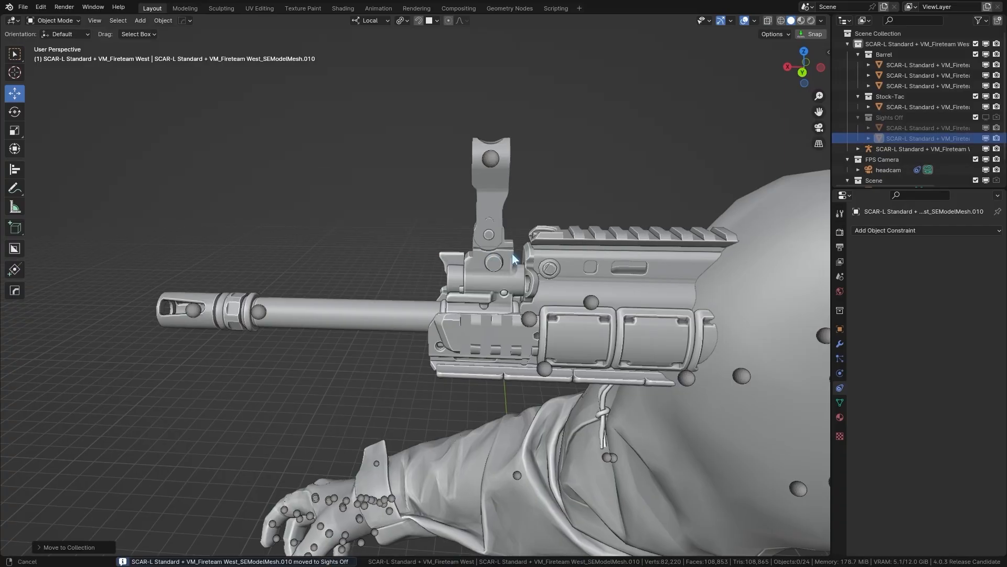
# Move the raised front and rear sights mesh into a new collection named Sights On within the SCAR-L collection.
pyautogui.press('m')
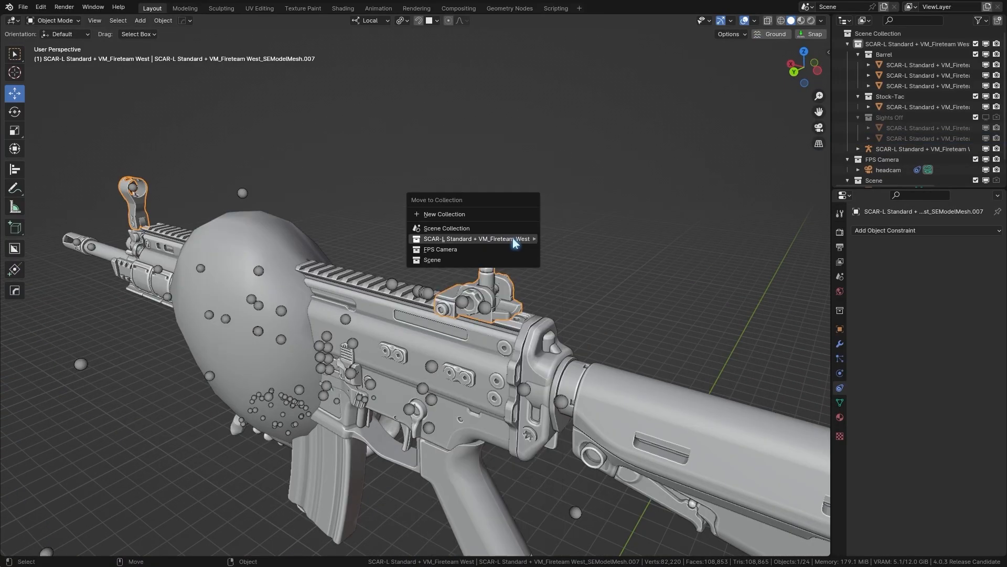
pyautogui.moveTo(513, 237)
pyautogui.click(601, 234)
pyautogui.write('Sights On')
pyautogui.press('Return')
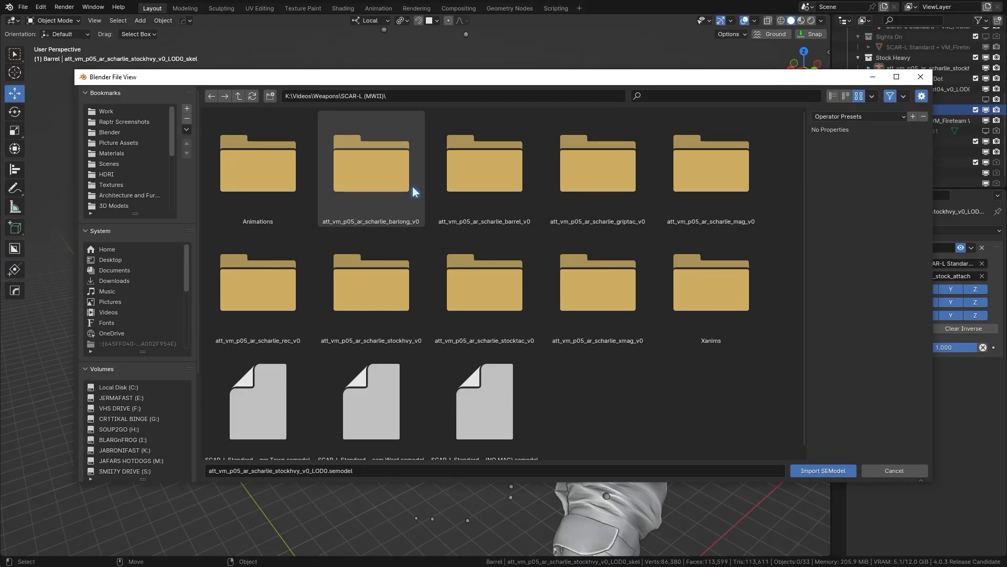
# Import the SEModel from the att_vm_p05_ar_scharlie_barlong_v0 folder and rename its Barrel collection to Barrel Long.
pyautogui.doubleClick(389, 169)
pyautogui.doubleClick(402, 165)
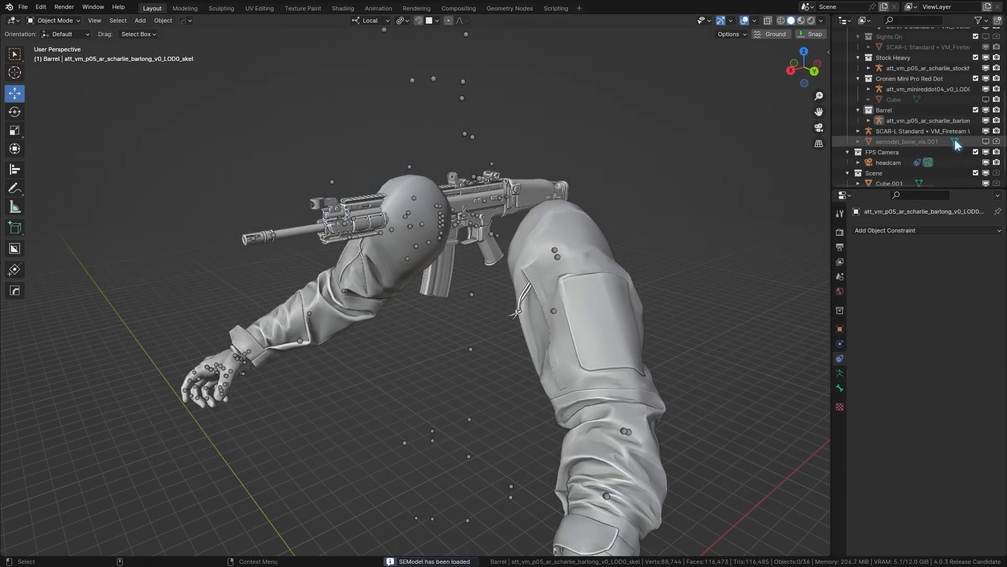
pyautogui.scroll(-1, 887, 107)
pyautogui.click(905, 104)
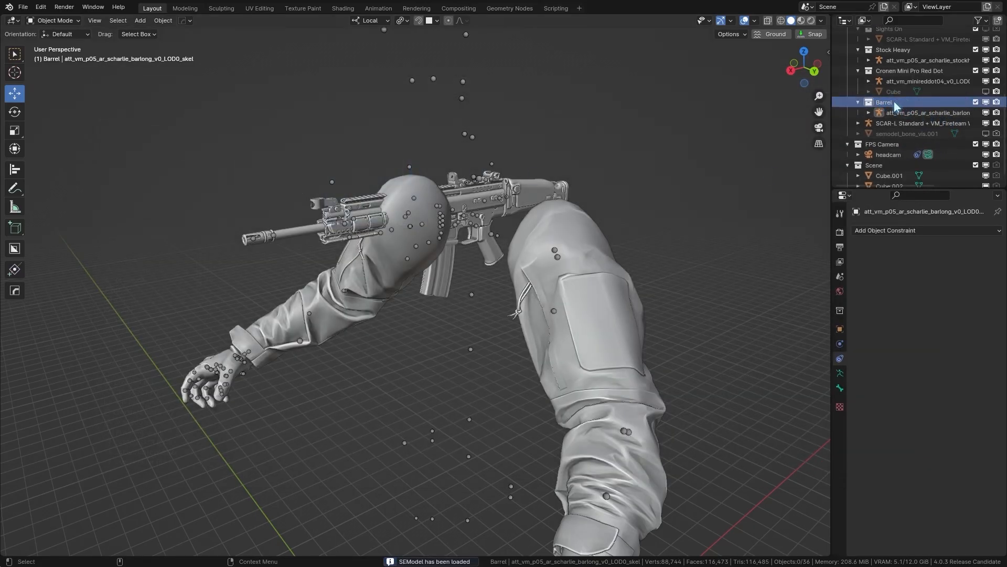
pyautogui.doubleClick(895, 104)
pyautogui.write('Lon')
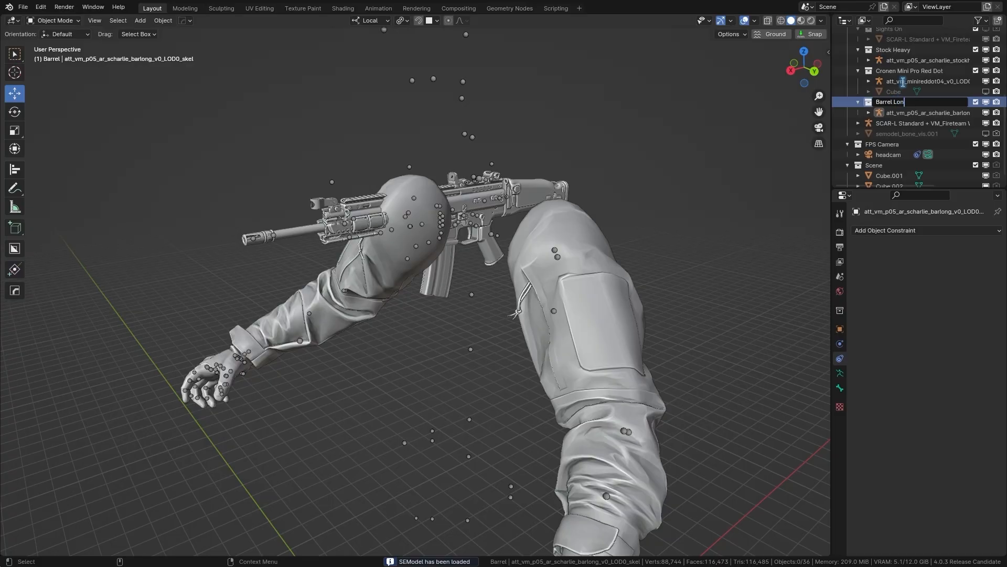
pyautogui.write('g')
pyautogui.press('Return')
# Add a Child Of constraint to the long barrel's armature, targeting the SCAR-L skeleton's tag_barrel_attach bone.
pyautogui.click(926, 112)
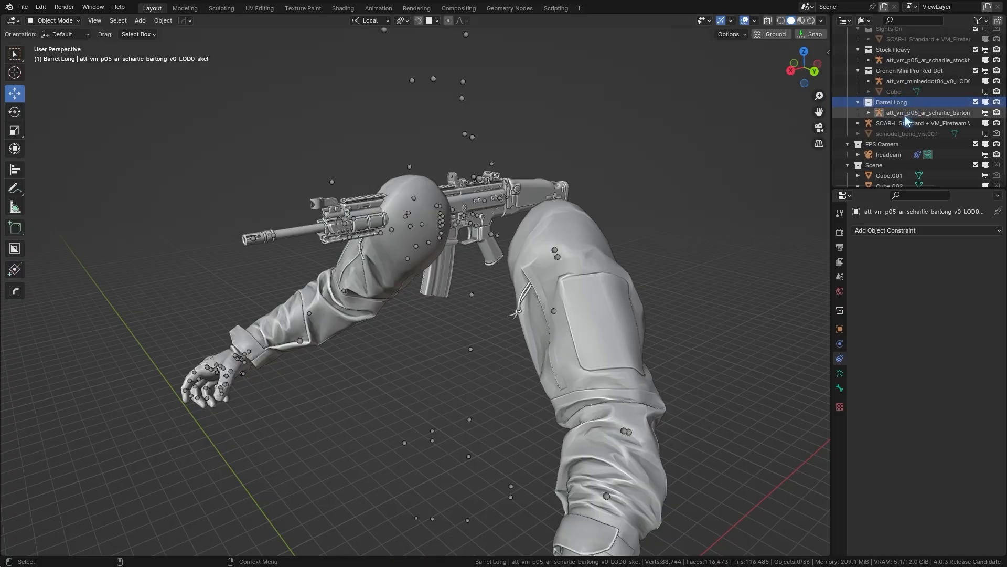
pyautogui.click(916, 231)
pyautogui.click(964, 282)
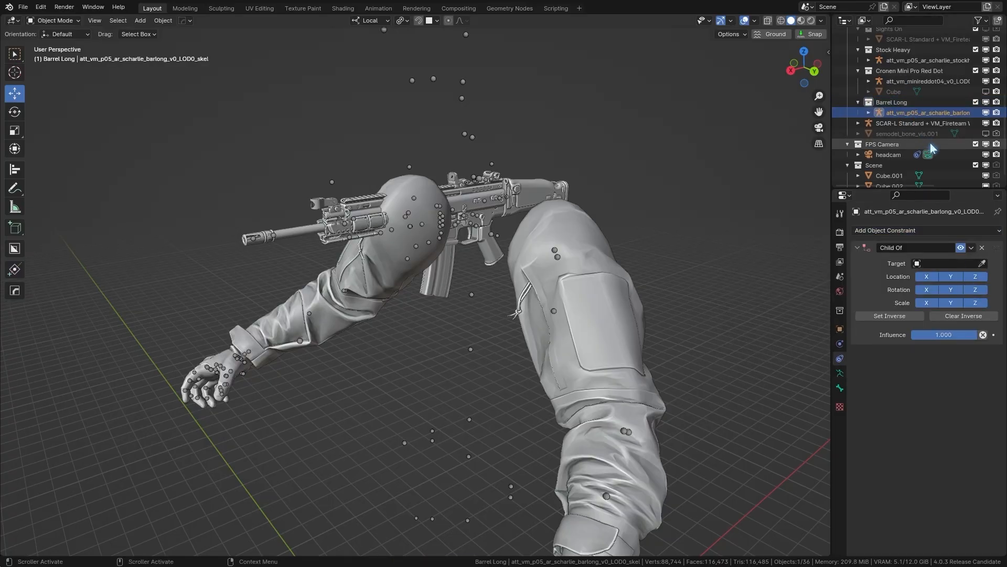
pyautogui.click(982, 264)
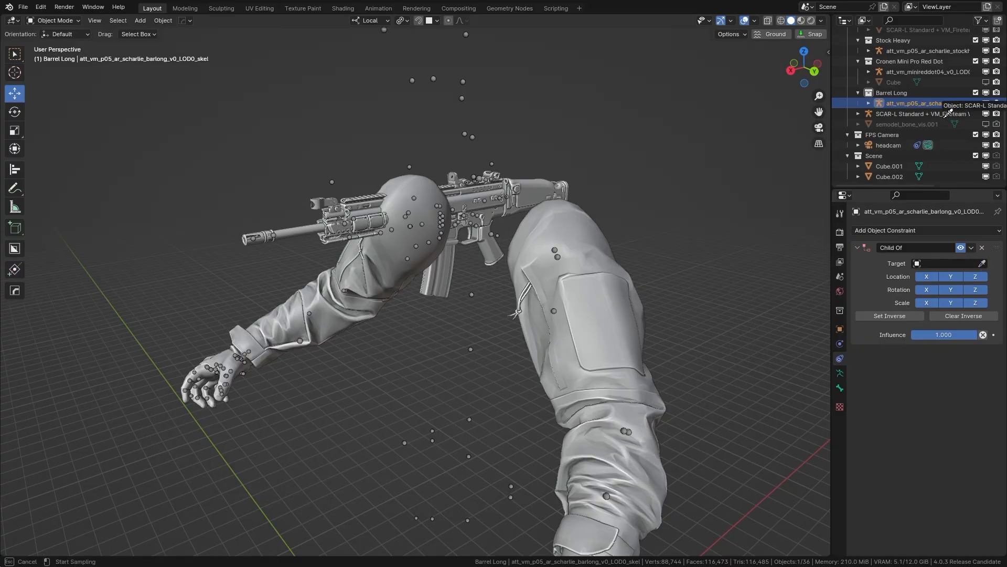
pyautogui.click(942, 113)
pyautogui.click(952, 276)
pyautogui.write('ba')
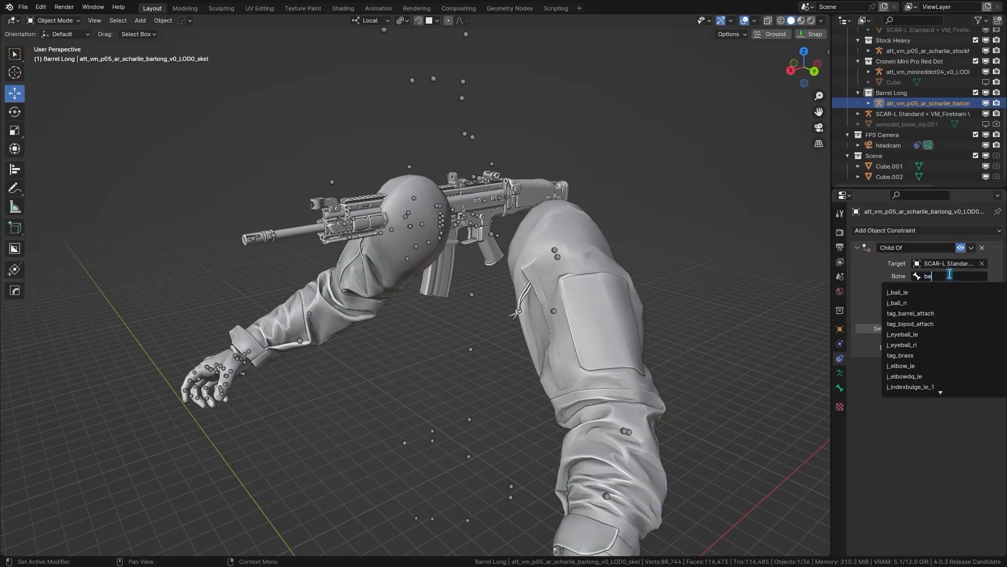
pyautogui.click(931, 313)
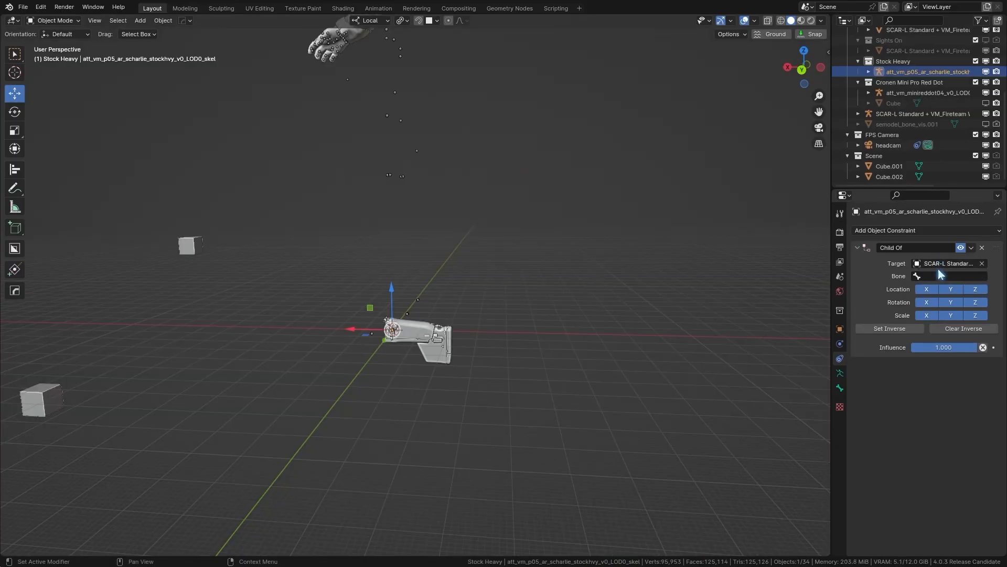
# Set the bone of the heavy stock's Child Of constraint to tag_stock_attach and inspect the attached stock.
pyautogui.click(938, 274)
pyautogui.write('st')
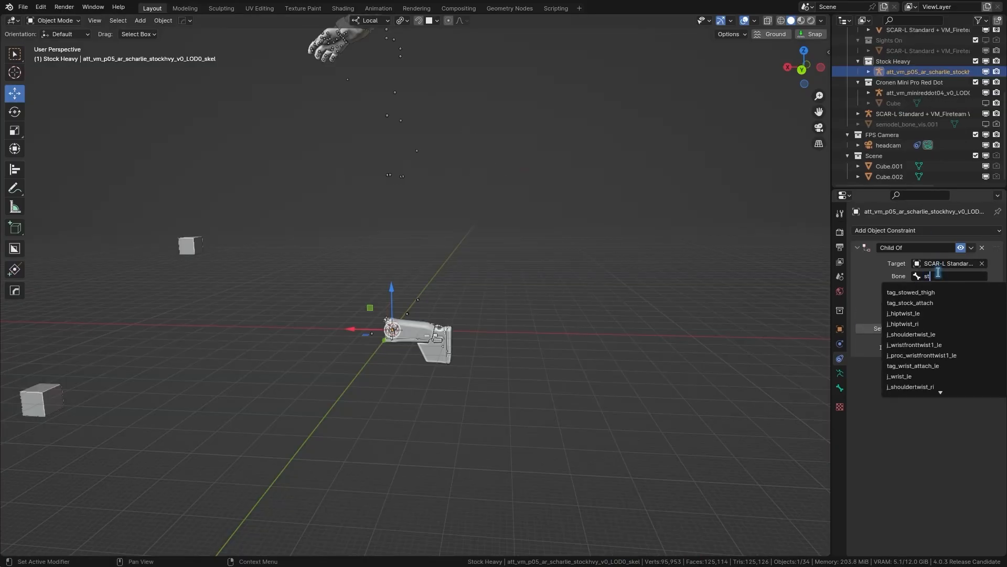
pyautogui.click(910, 302)
pyautogui.scroll(5, 653, 151)
pyautogui.moveTo(565, 400); pyautogui.dragTo(508, 341, button='middle')
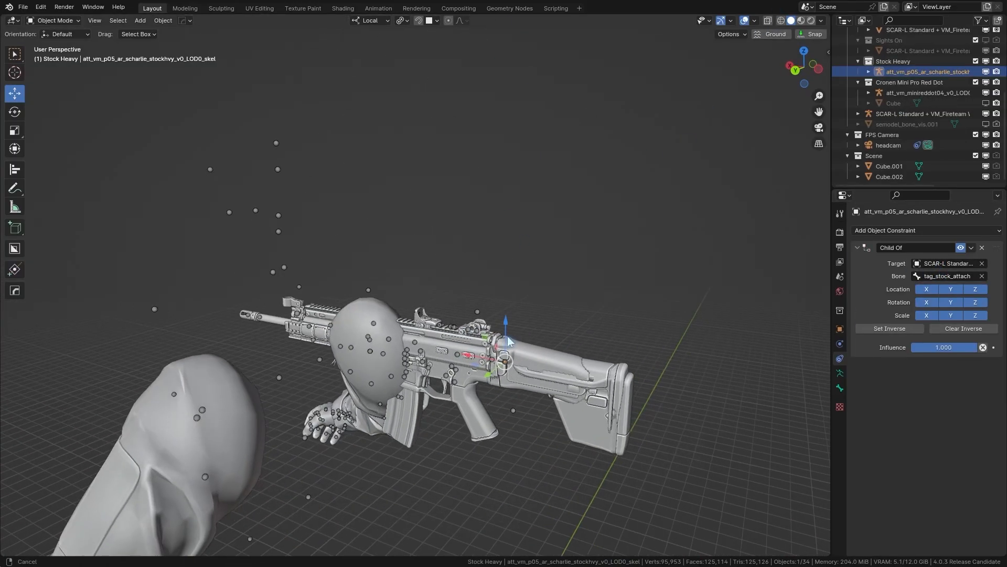
pyautogui.scroll(4, 540, 298)
pyautogui.scroll(3, 979, 78)
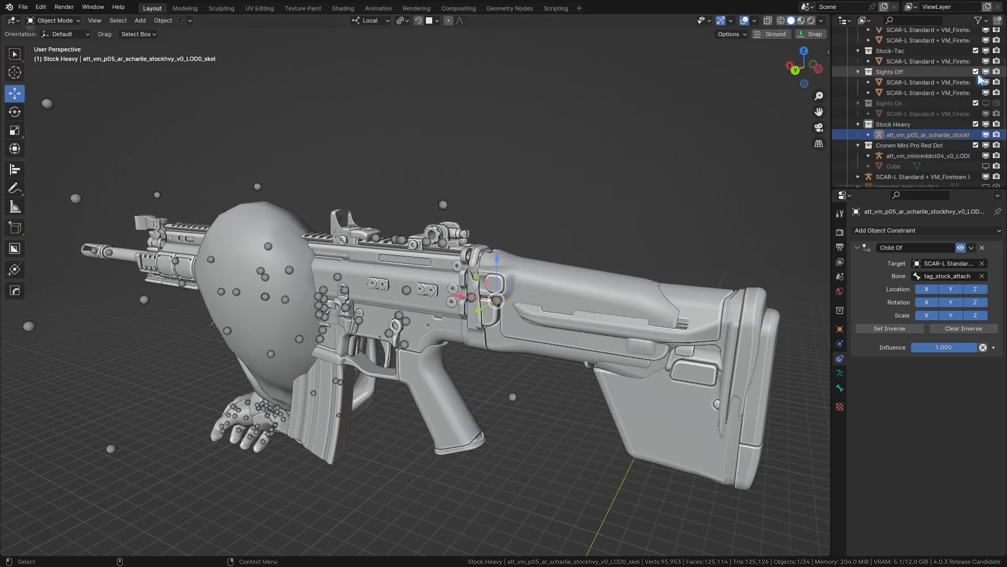
pyautogui.scroll(2, 979, 78)
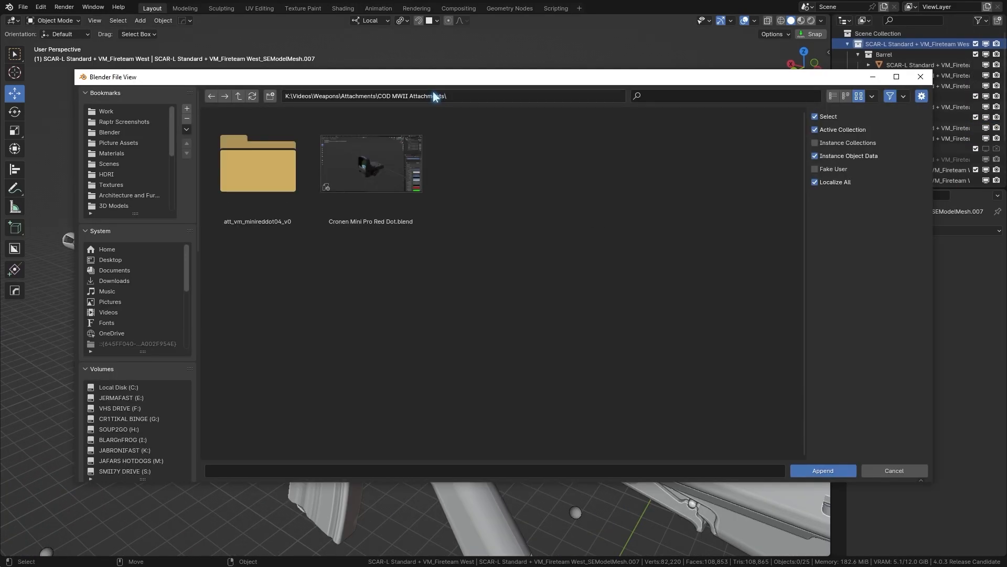
# Append the Cronen Mini Pro Red Dot collection from its blend file and hide semodel_bone_vis.001 in the viewport.
pyautogui.doubleClick(415, 153)
pyautogui.doubleClick(470, 153)
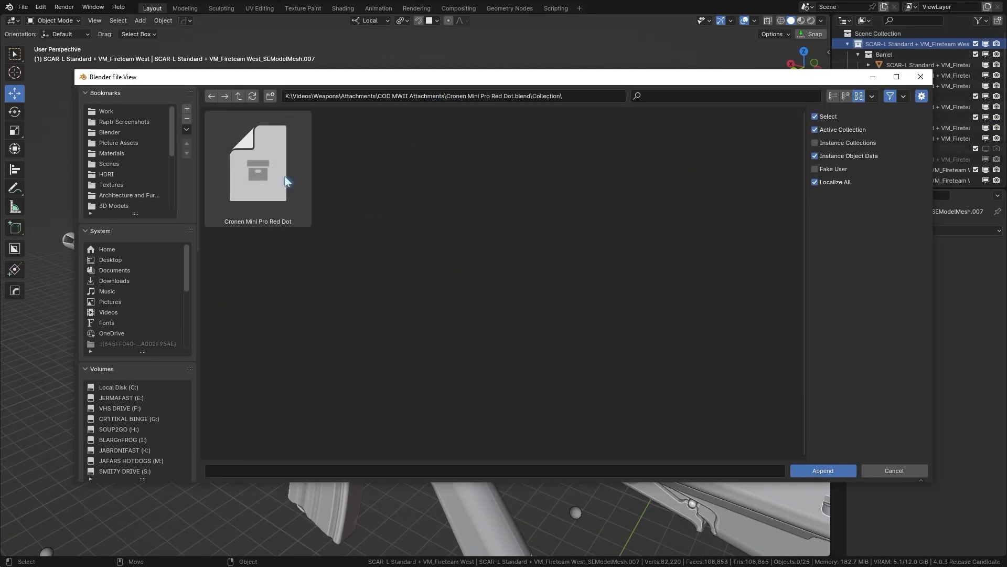
pyautogui.doubleClick(288, 181)
pyautogui.scroll(-3, 919, 150)
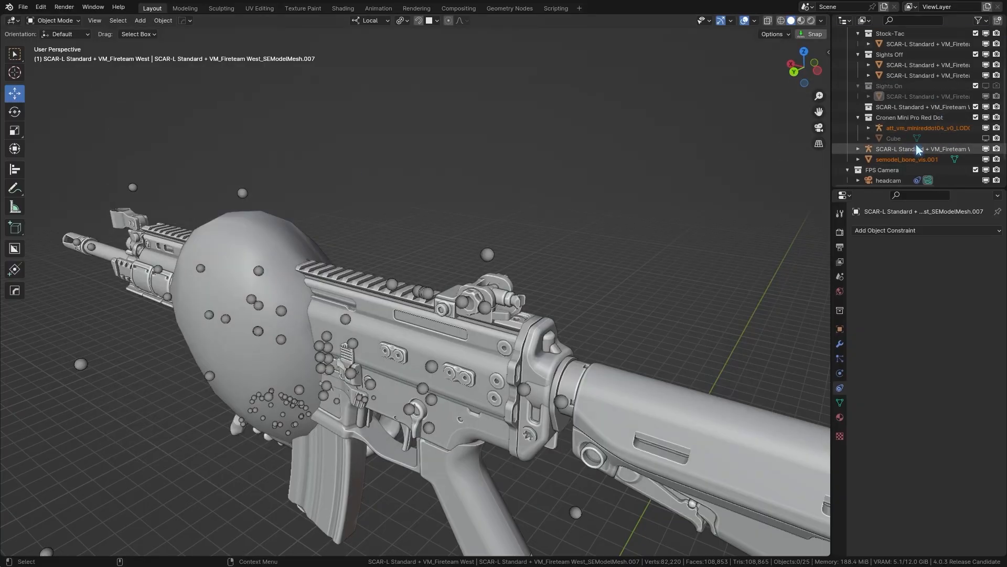
pyautogui.click(986, 159)
# Add a Child Of constraint to the red dot sight's armature, targeting the SCAR-L skeleton's tag_holo bone.
pyautogui.click(923, 127)
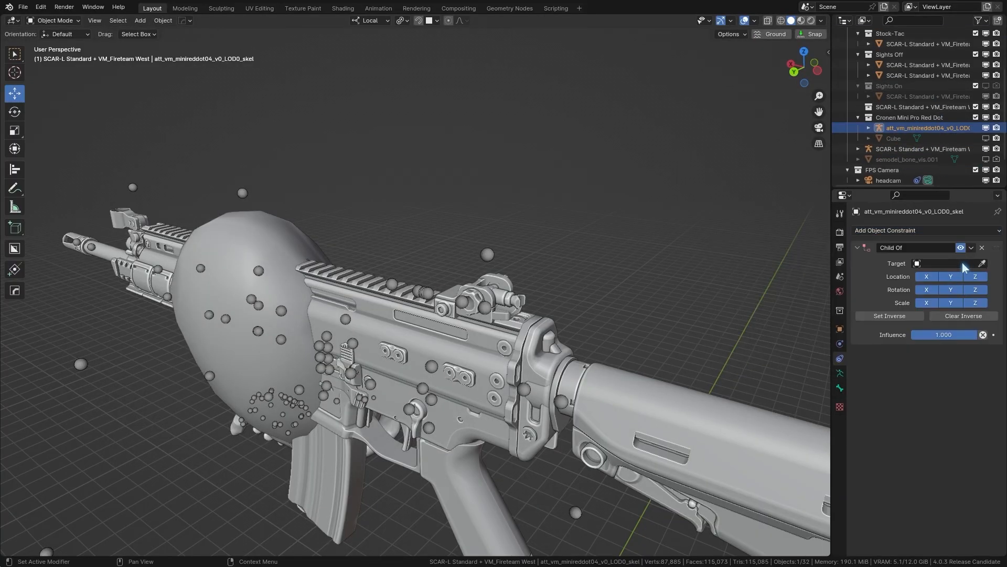
pyautogui.click(983, 264)
pyautogui.click(924, 148)
pyautogui.click(935, 275)
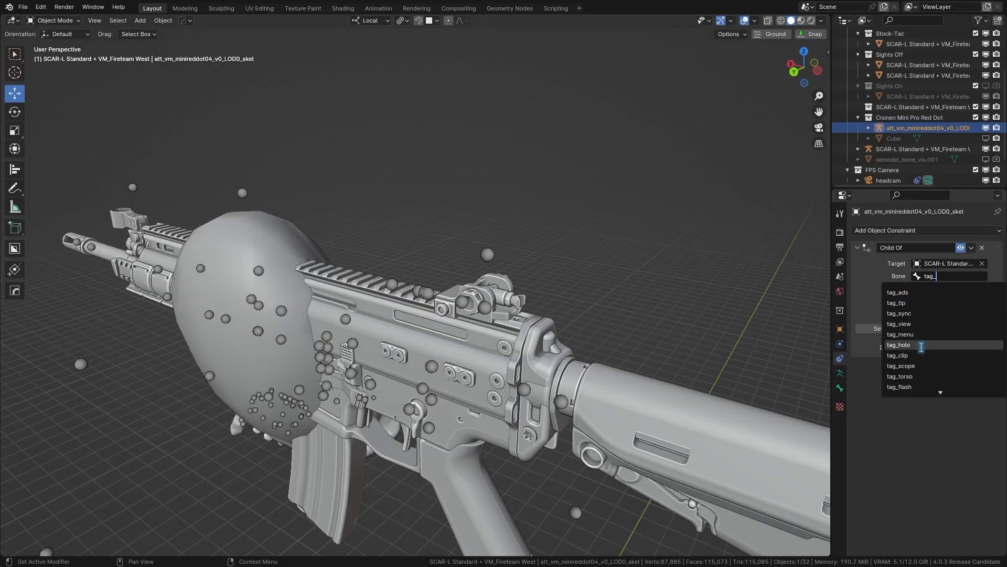
pyautogui.click(908, 336)
pyautogui.scroll(5, 556, 289)
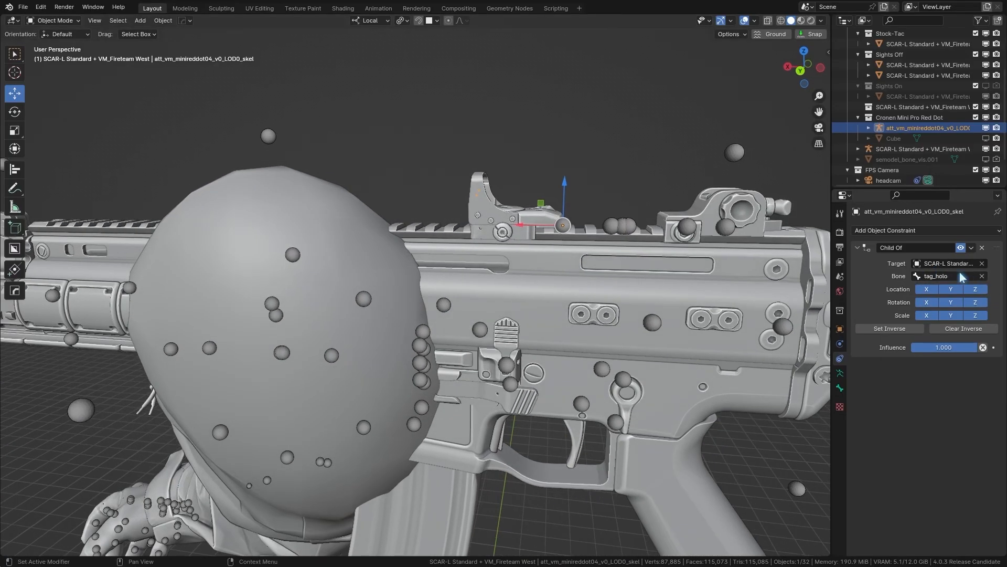
# Open the red dot constraint's bone name for editing and highlight its "holo" part.
pyautogui.click(956, 275)
pyautogui.press('End')
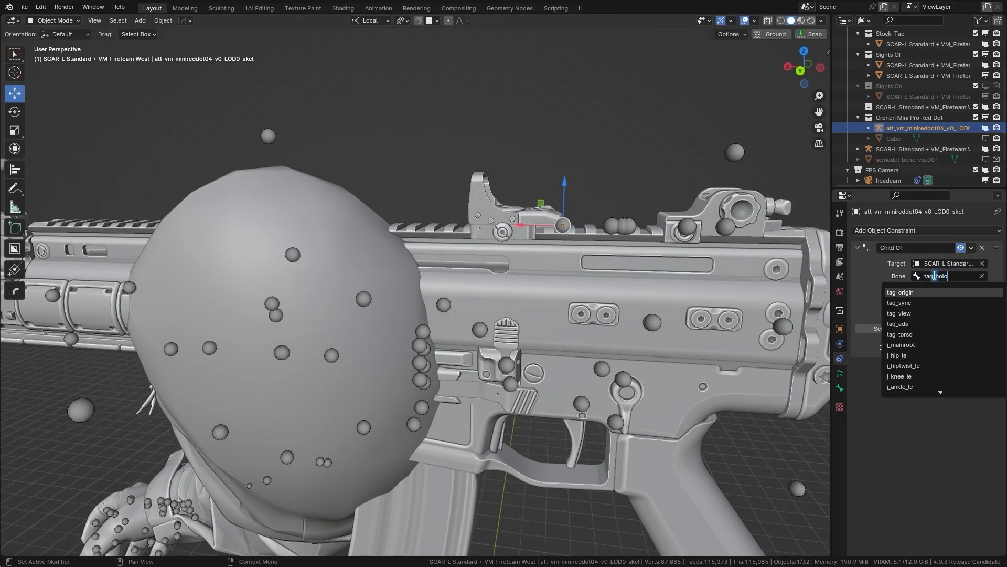
pyautogui.hotkey('shift', 'Left')
pyautogui.hotkey('shift', 'Left')
pyautogui.hotkey('shift', 'Left')
pyautogui.hotkey('shift', 'Left')
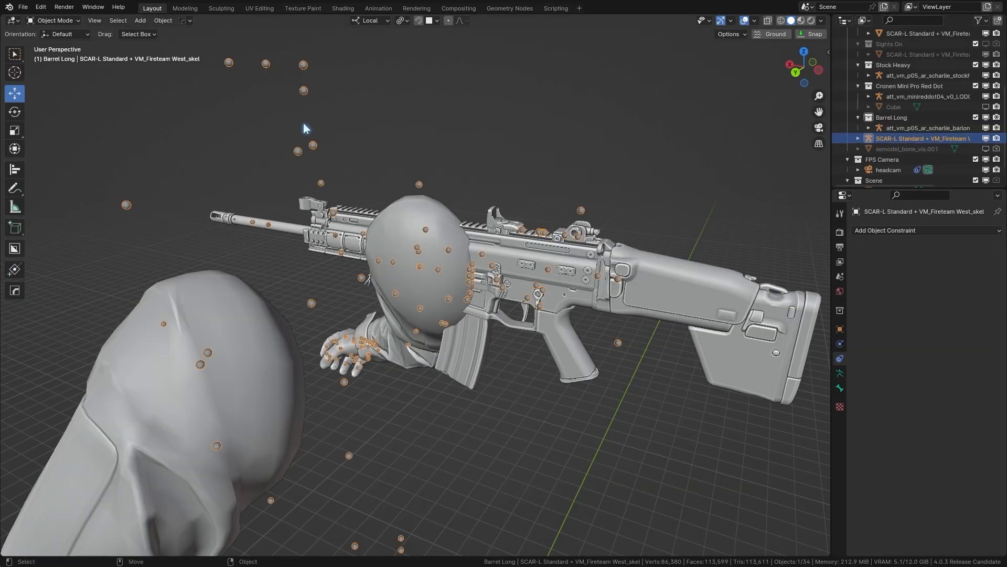
# Import the SEAnim file vm_p05_ar_scharlie_inspect.seanim onto the SCAR-L skeleton, filtering the Animations folder by "inspect.".
pyautogui.click(23, 7)
pyautogui.moveTo(41, 156)
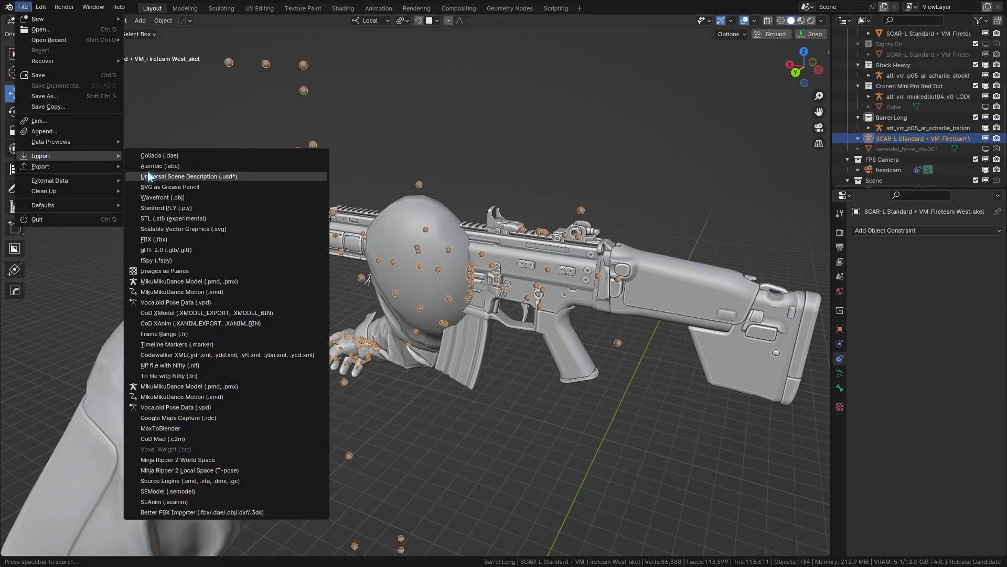
pyautogui.click(174, 501)
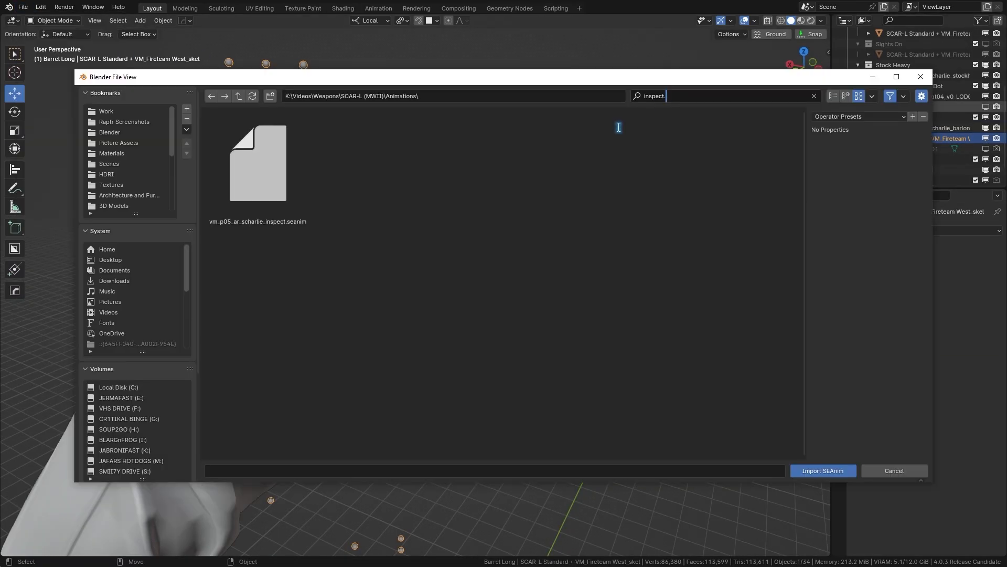
pyautogui.click(293, 189)
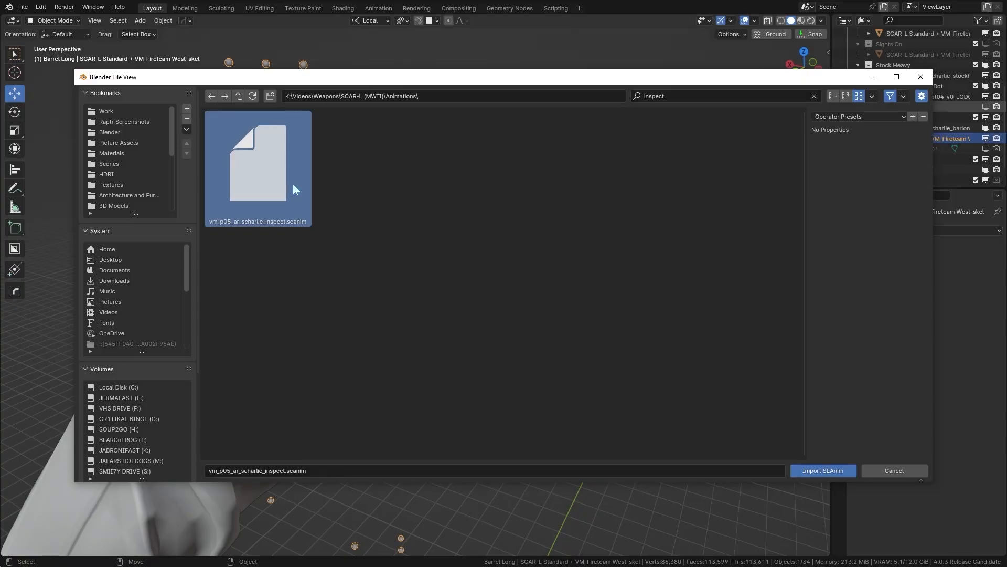
pyautogui.doubleClick(293, 189)
# Play the imported inspect animation, pause it and look through the headcam.
pyautogui.press('space')
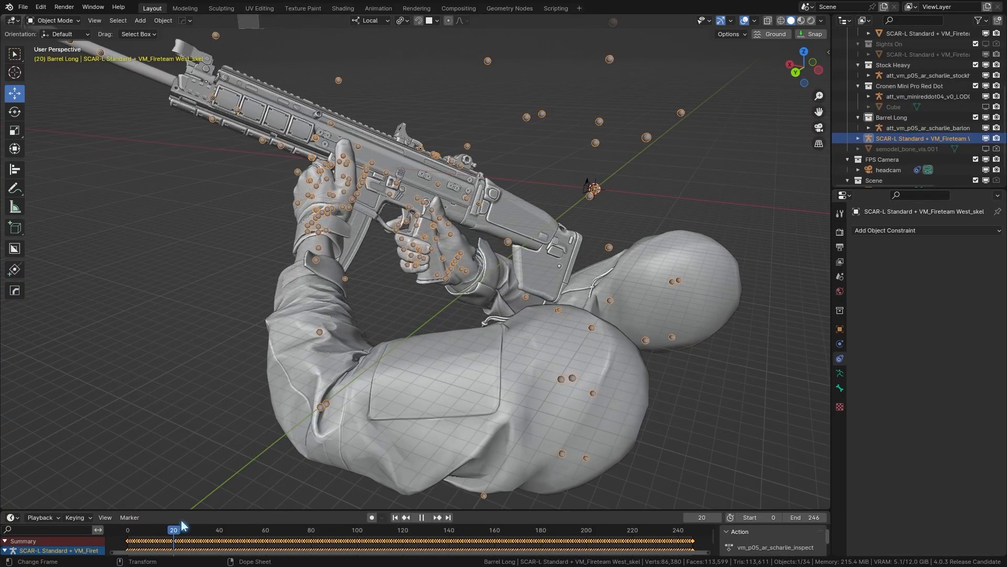
pyautogui.press('space')
pyautogui.click(819, 128)
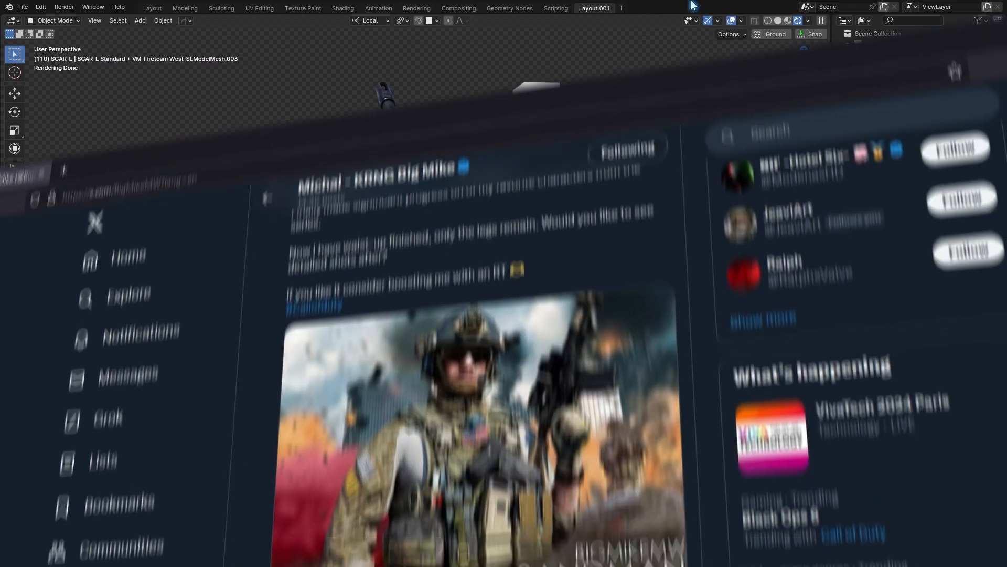
# Switch to X and browse an artist's posts of Call of Duty character renders.
pyautogui.scroll(-5, 472, 284)
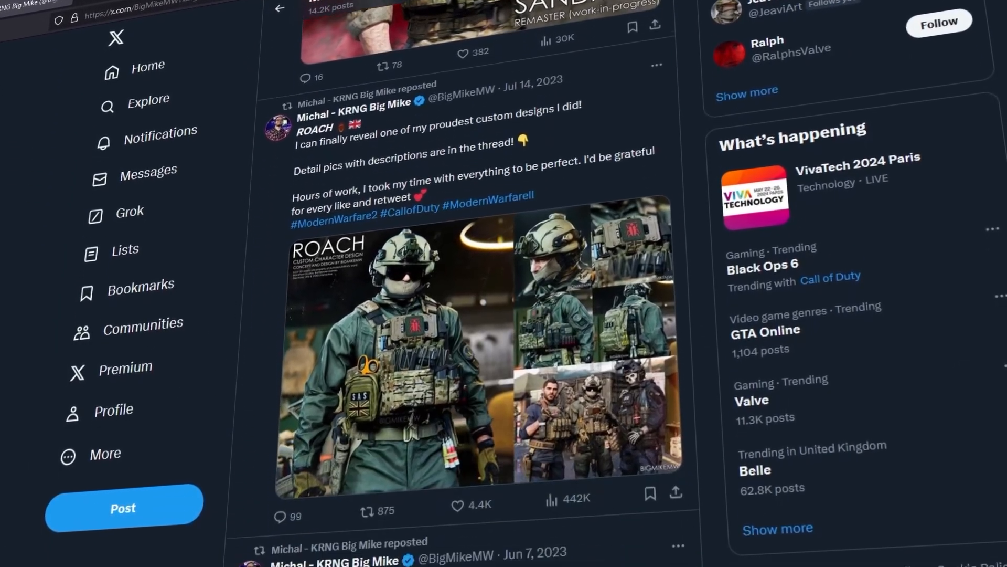
pyautogui.scroll(-10, 473, 283)
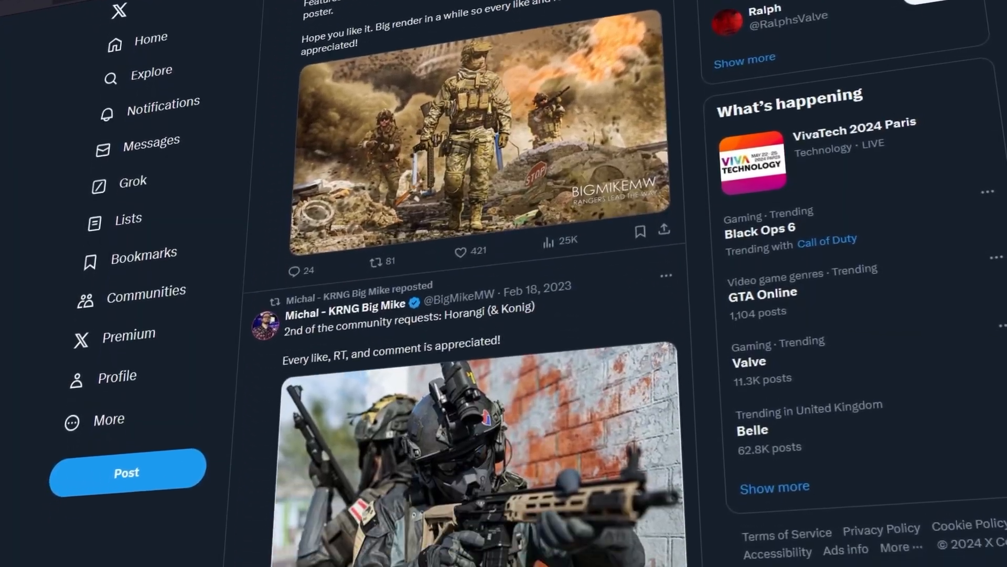
pyautogui.scroll(-10, 472, 283)
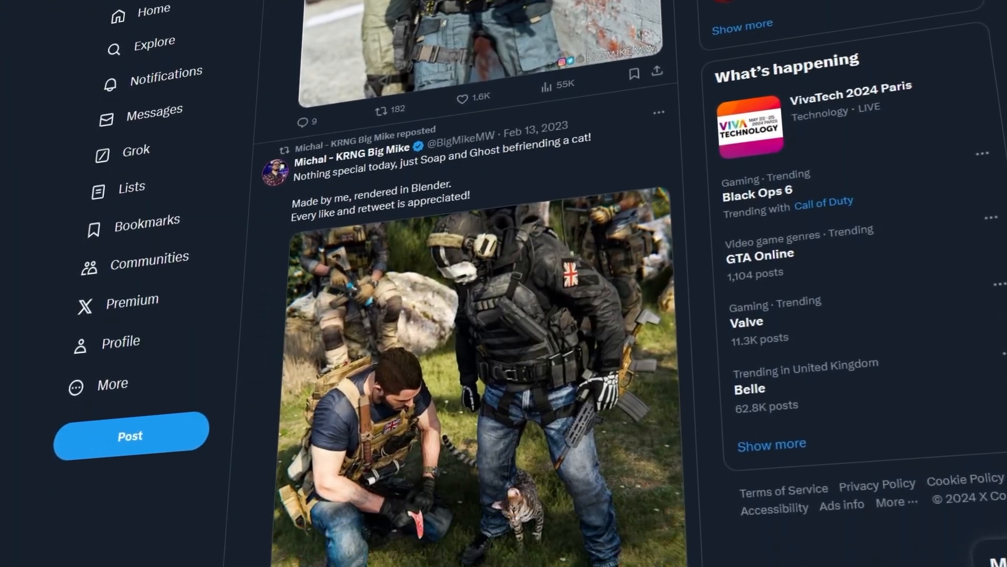
pyautogui.scroll(-10, 472, 283)
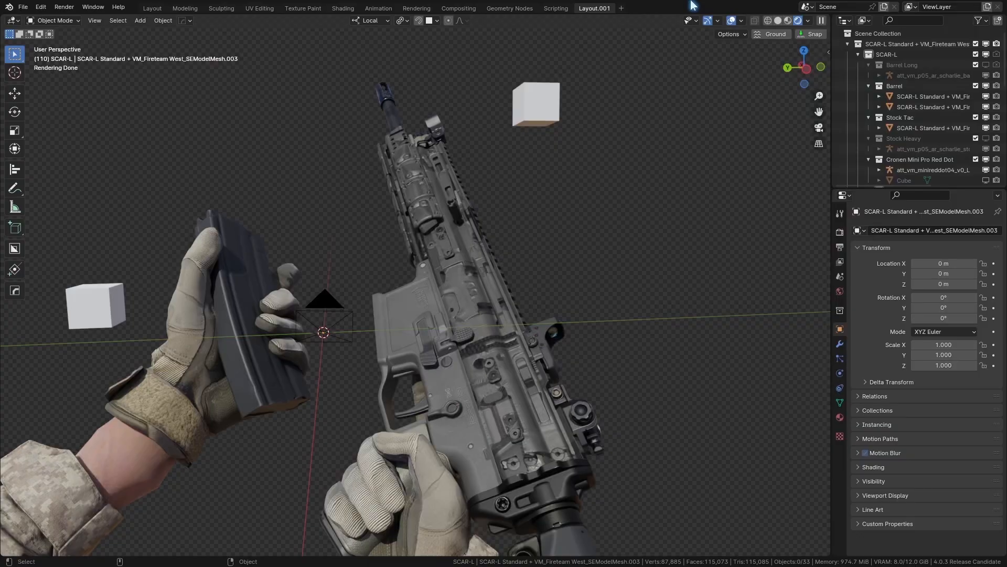
# Switch back to Blender, select the SCAR-L's upper receiver mesh and show its material settings.
pyautogui.moveTo(550, 320)
pyautogui.mouseDown(button='middle')
pyautogui.moveTo(556, 294)
pyautogui.moveTo(564, 310)
pyautogui.mouseUp(button='middle')
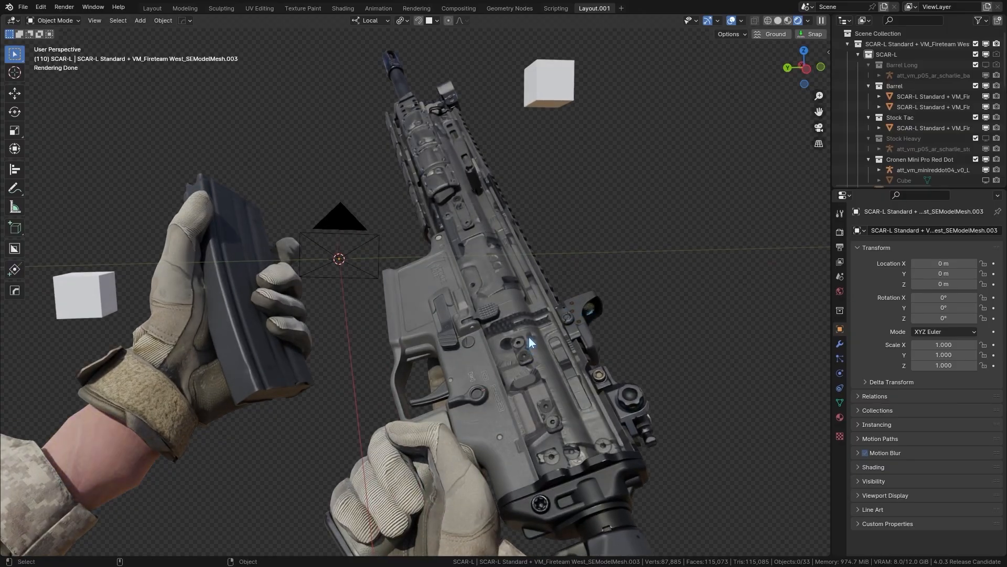
pyautogui.click(529, 338)
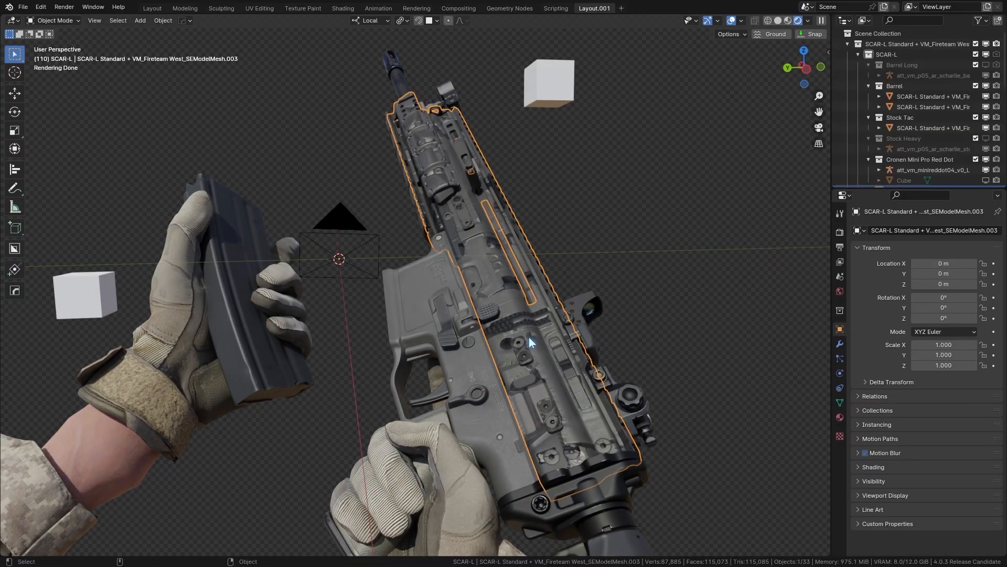
pyautogui.click(841, 418)
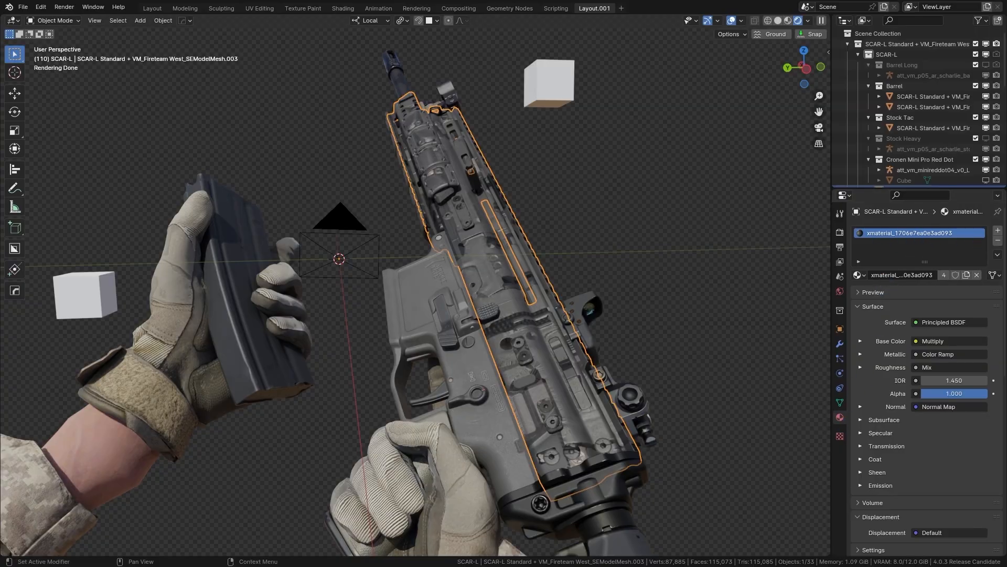
# In File Explorer, open the receiver's _images folder xmaterial_1706e7ea0e3ad093 and view ximage_6c071386ce3d3861.dds.
pyautogui.hotkey('alt', 'Tab')
pyautogui.doubleClick(265, 218)
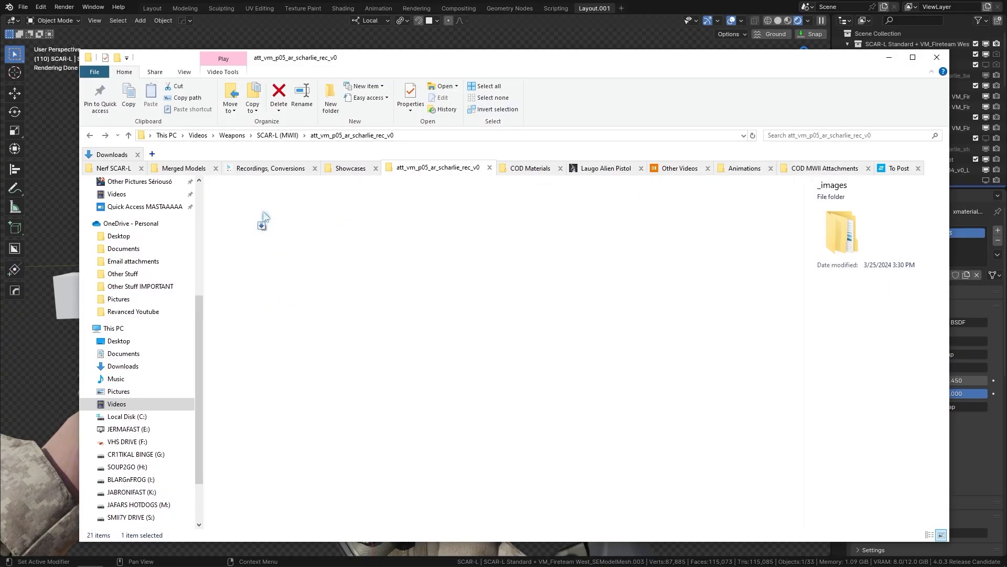
pyautogui.doubleClick(303, 187)
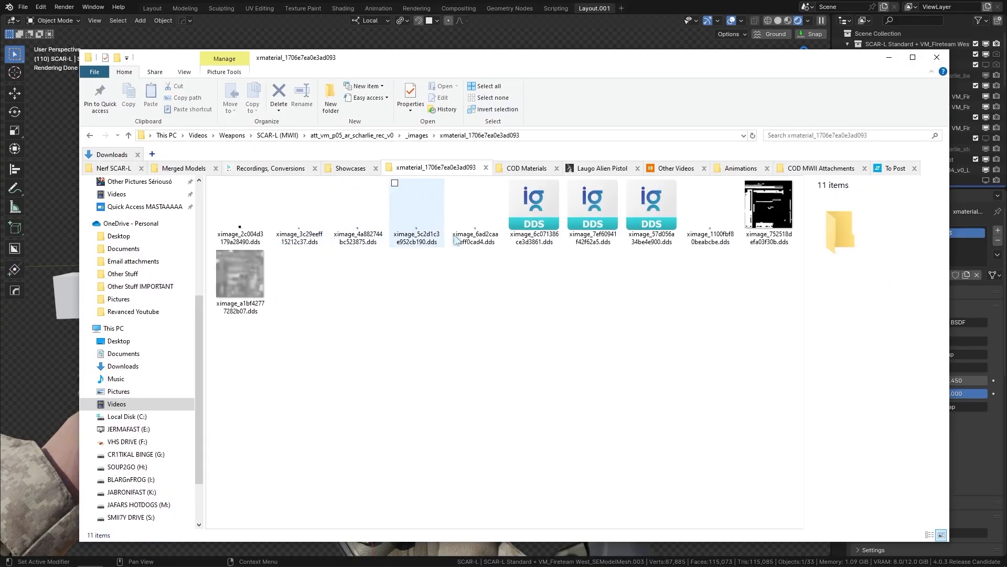
pyautogui.click(546, 225)
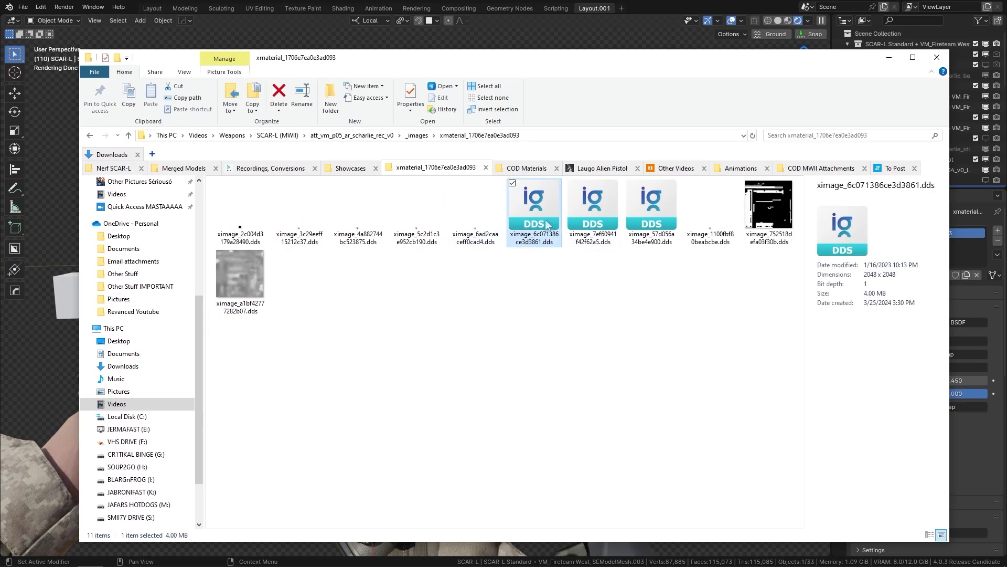
pyautogui.doubleClick(546, 224)
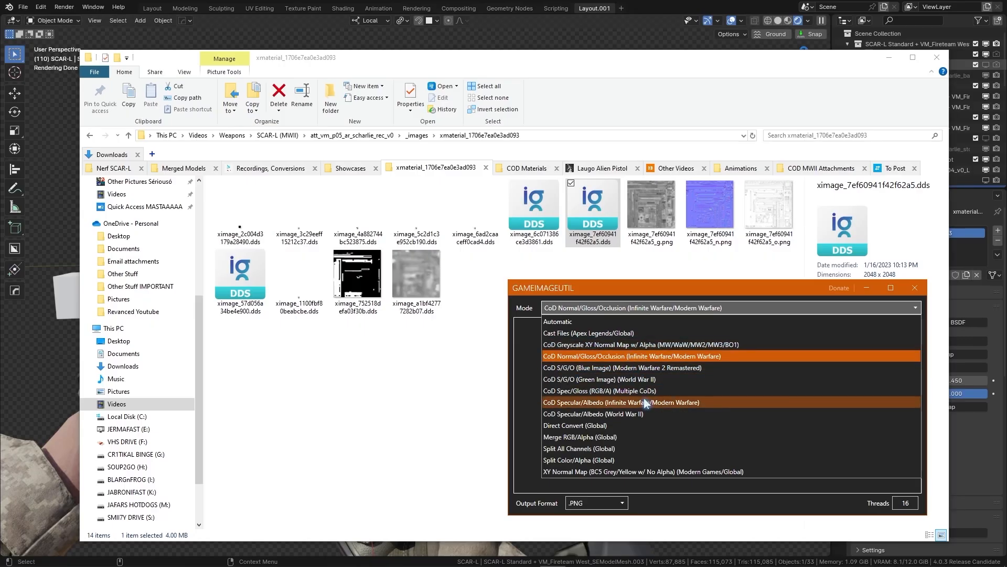
# Convert ximage_6c071386ce3d3861.dds to PNG in GameImageUtil with the CoD Specular/Albedo (Infinite Warfare/Modern Warfare) mode.
pyautogui.click(643, 401)
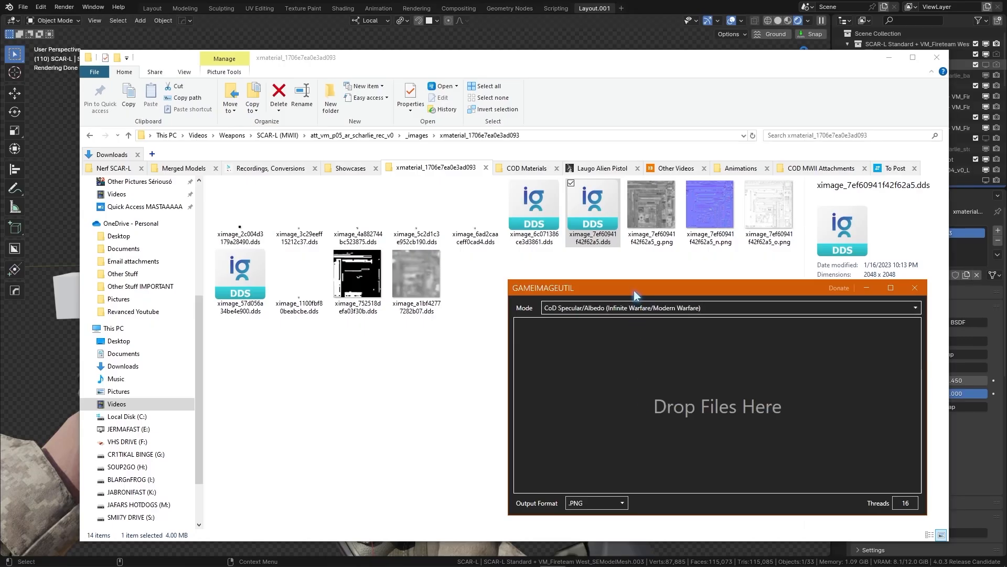
pyautogui.moveTo(634, 289); pyautogui.dragTo(174, 278)
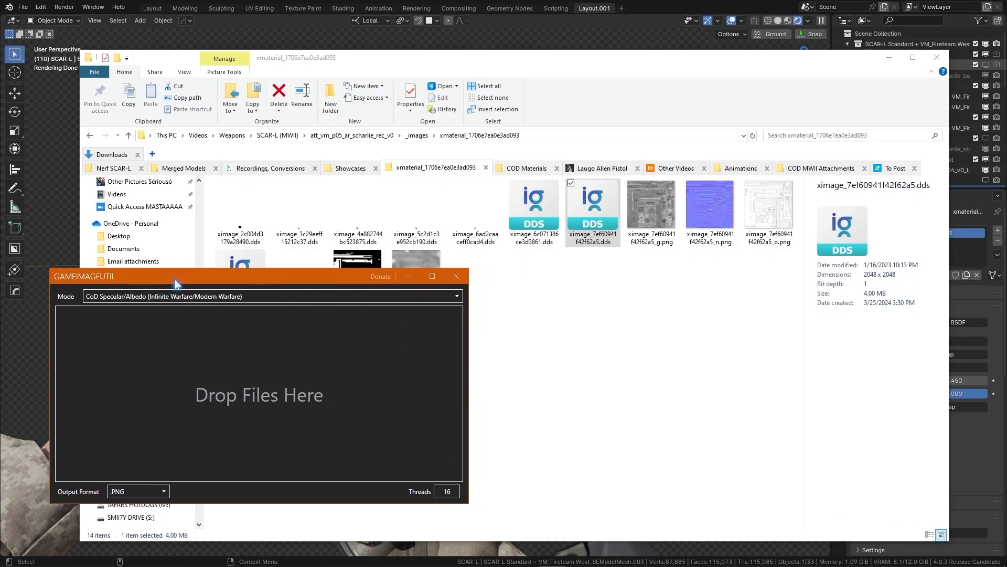
pyautogui.moveTo(540, 226); pyautogui.dragTo(316, 373)
pyautogui.click(533, 271)
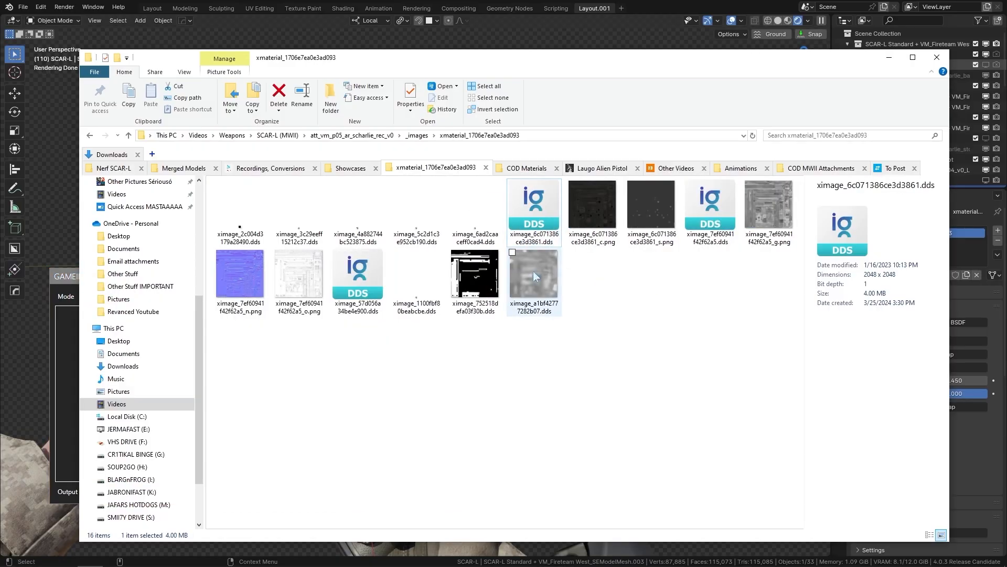
# View ximage_7ef60941f42f62a5.dds and set GameImageUtil's mode to CoD Normal/Gloss/Occlusion (Infinite Warfare/Modern Warfare).
pyautogui.doubleClick(609, 225)
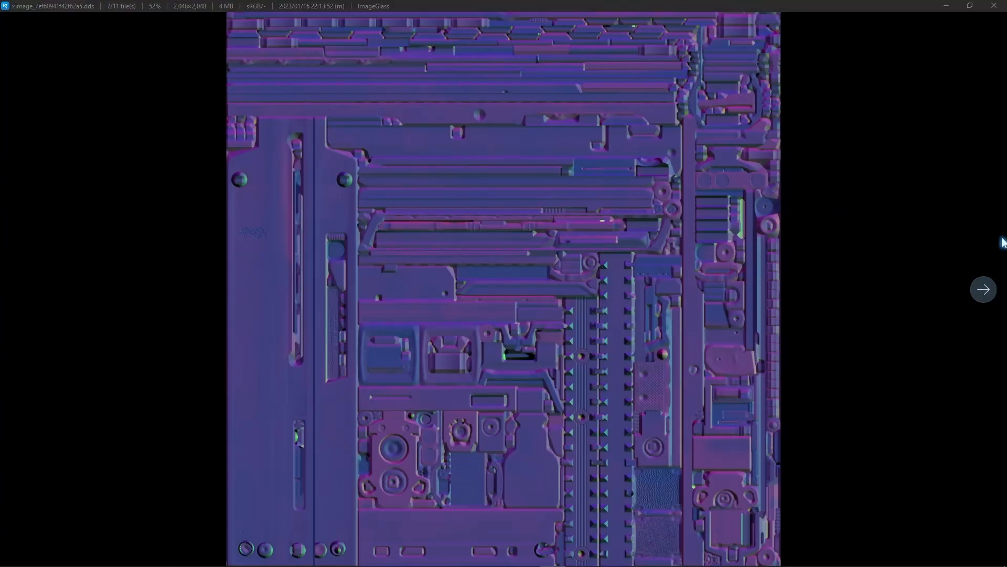
pyautogui.hotkey('alt', 'Tab')
pyautogui.click(484, 180)
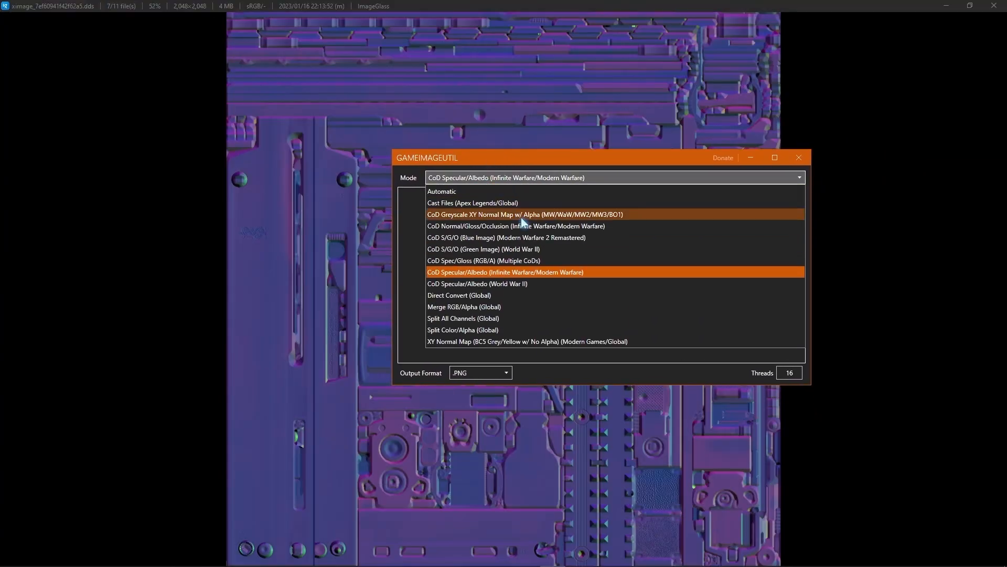
pyautogui.click(504, 226)
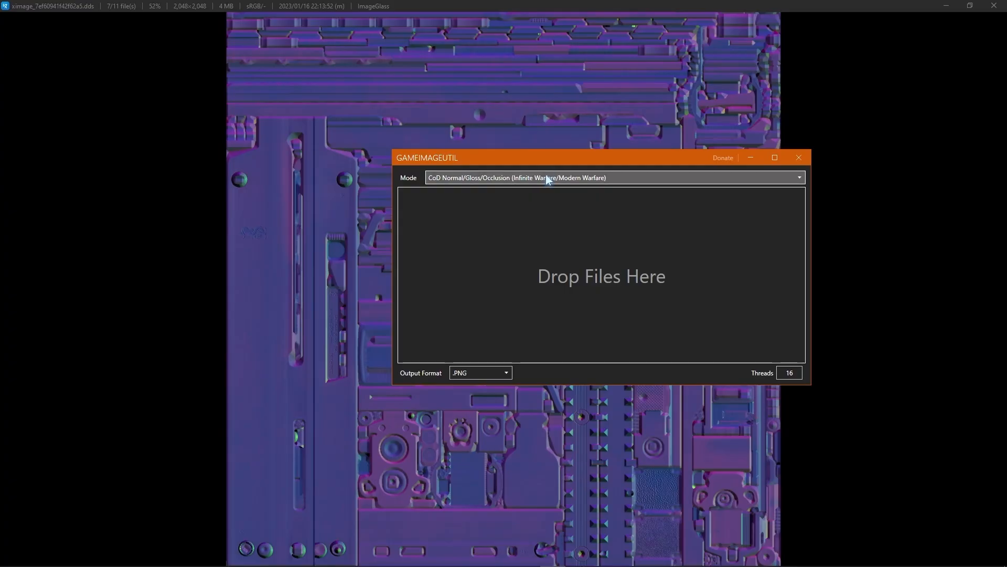
pyautogui.click(547, 177)
pyautogui.click(529, 170)
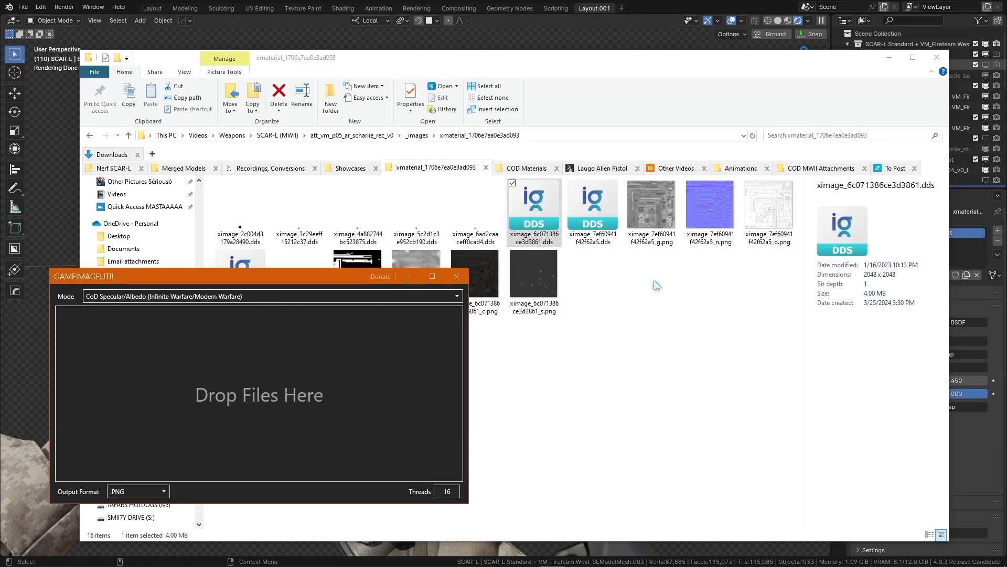
# View the mask texture ximage_57d056a34be4e900.dds in ImageGlass and close the viewer.
pyautogui.click(656, 285)
pyautogui.click(349, 278)
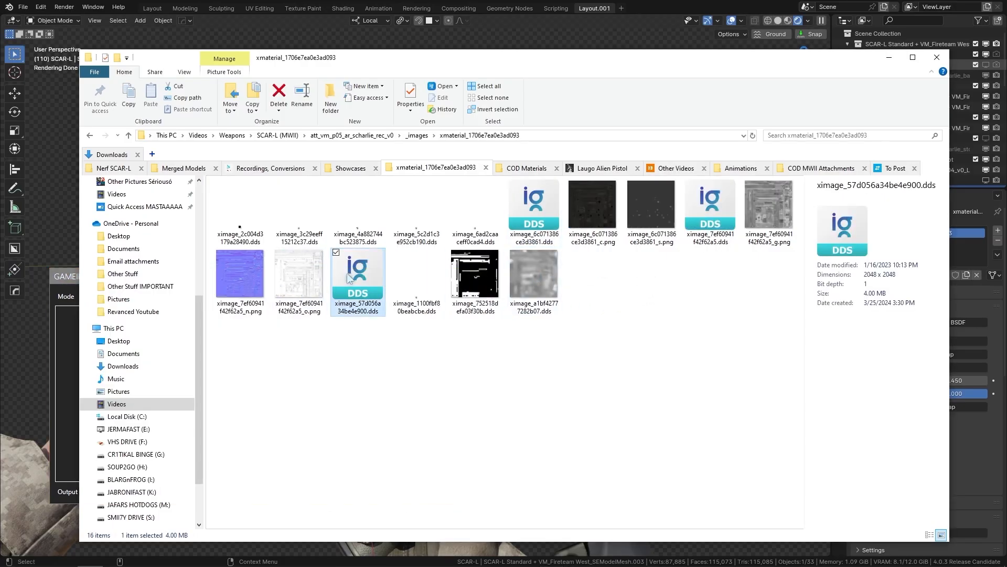
pyautogui.doubleClick(349, 278)
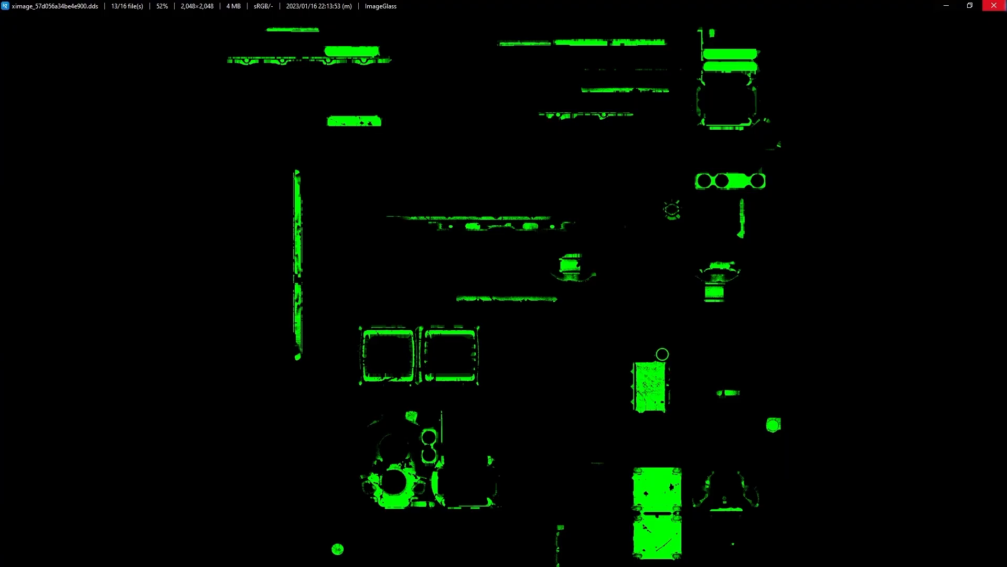
pyautogui.click(994, 5)
# Change GameImageUtil's mode, convert ximage_57d056a34be4e900.dds to PNG and move the converter window out of the way.
pyautogui.click(156, 296)
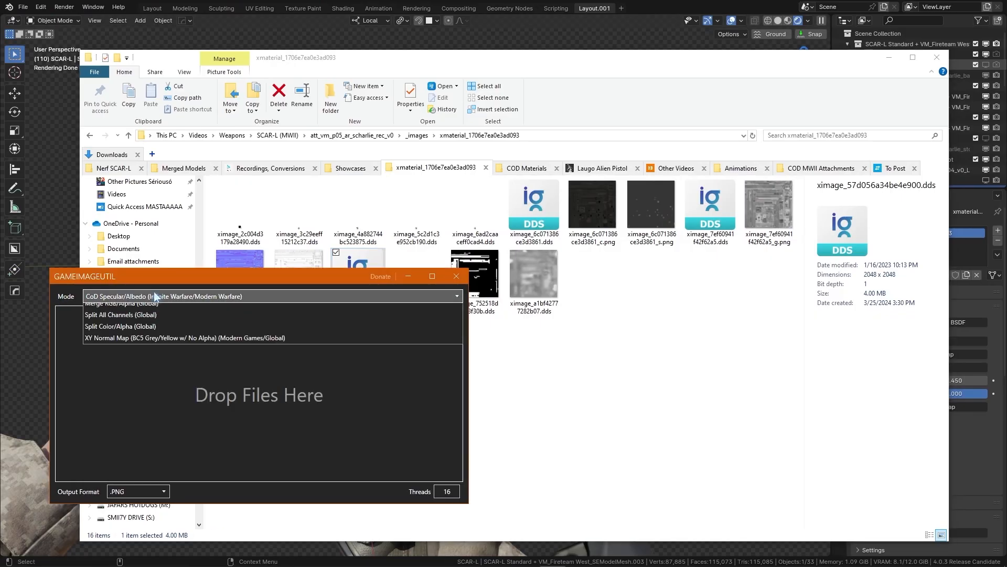
pyautogui.click(144, 311)
pyautogui.click(515, 366)
pyautogui.click(355, 307)
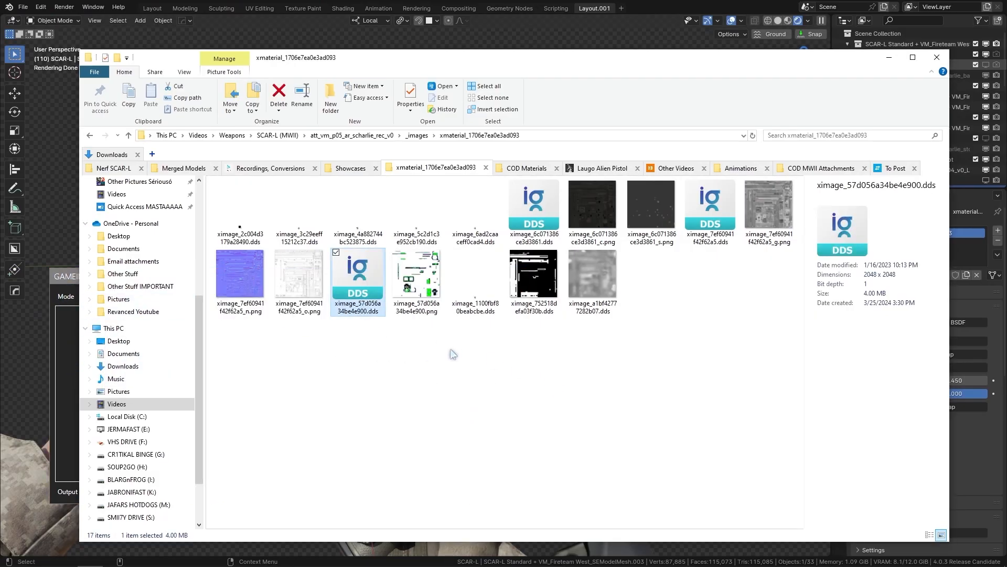
pyautogui.click(64, 278)
pyautogui.moveTo(73, 277); pyautogui.dragTo(0, 277)
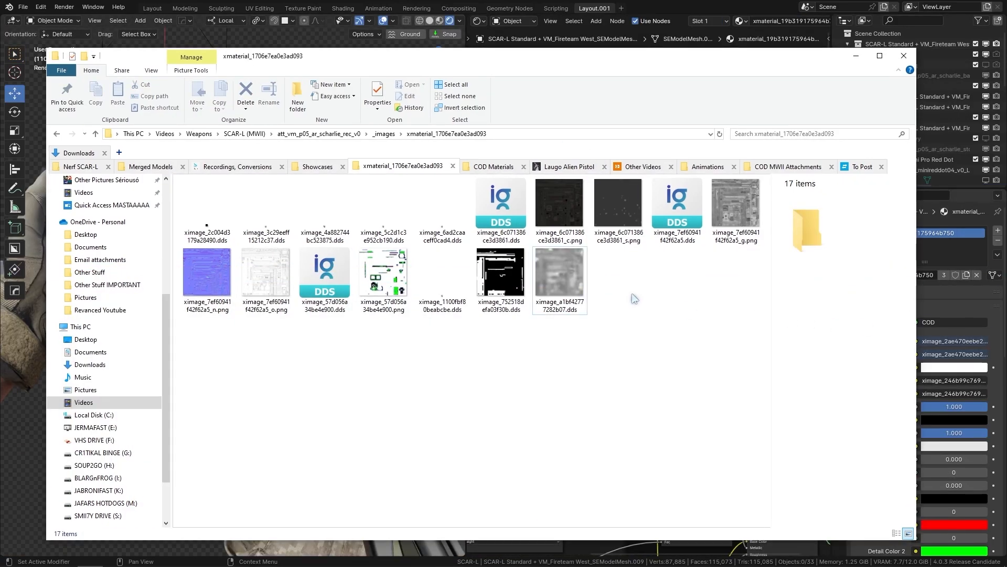
# Move the seven unneeded small DDS images into a new folder named Others and return to the material's image folder.
pyautogui.click(560, 273)
pyautogui.keyDown('ctrl'); pyautogui.moveTo(443, 345); pyautogui.dragTo(186, 181); pyautogui.keyUp('ctrl')
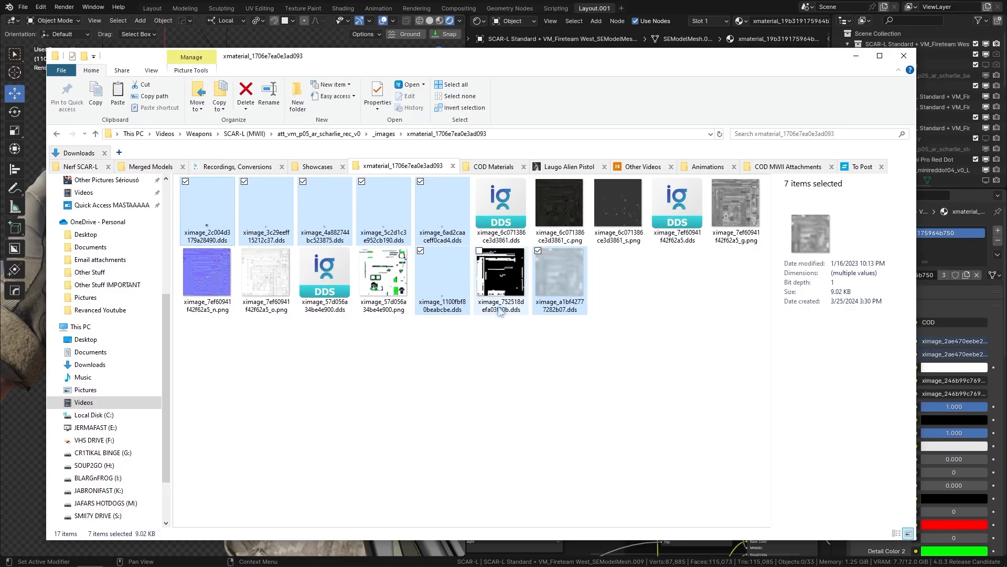
pyautogui.click(309, 105)
pyautogui.write('0')
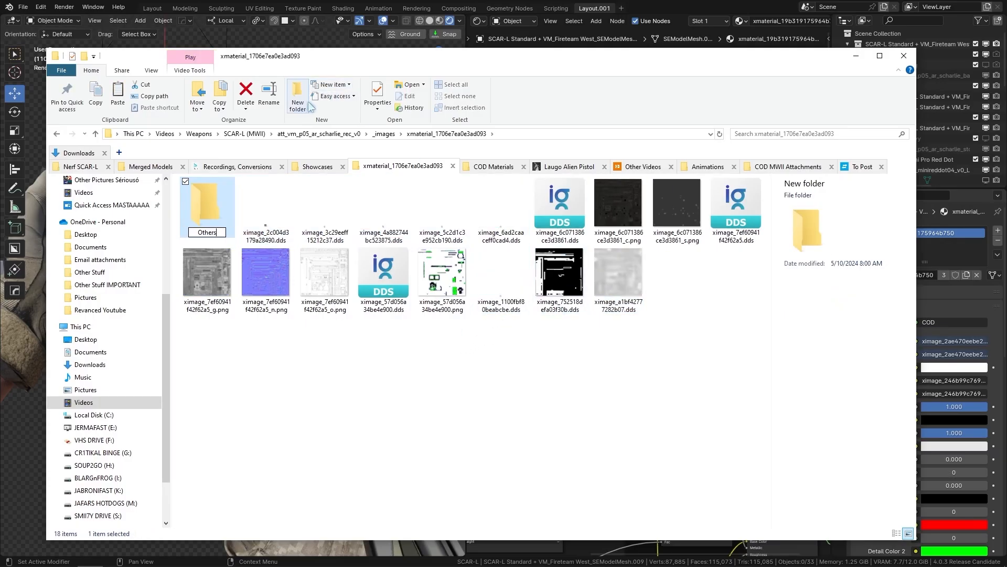
pyautogui.press('Return')
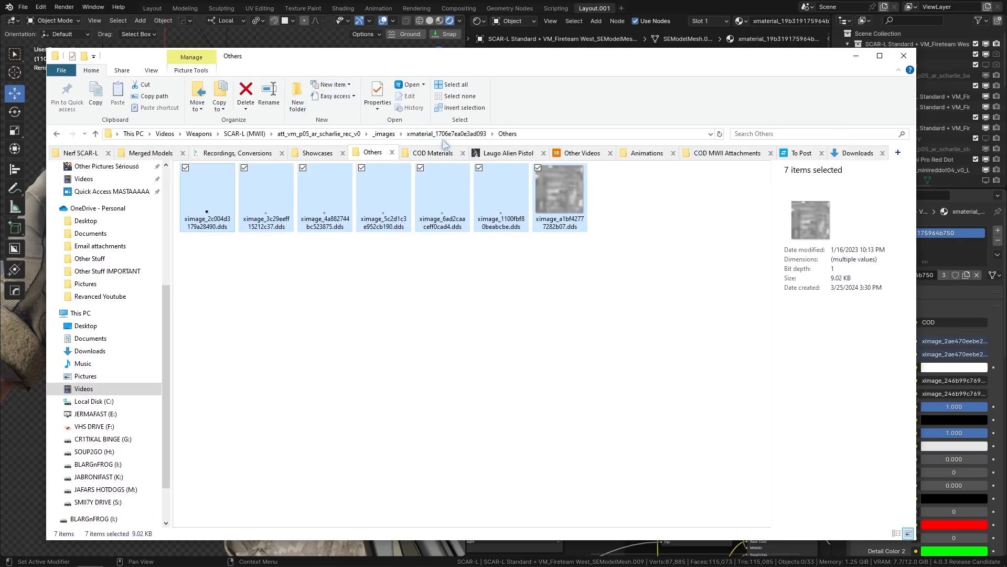
pyautogui.click(442, 138)
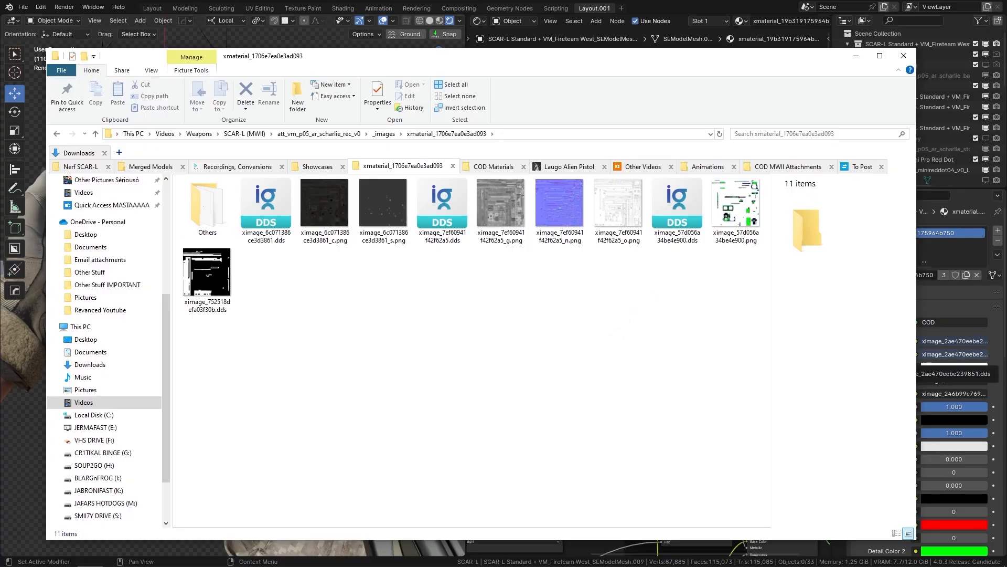
# In Blender's shader nodes, replace the colour and specular images with ximage_6c071386ce3d3861_c.png and ximage_6c071386ce3d3861_s.png.
pyautogui.moveTo(456, 562); pyautogui.dragTo(465, 2)
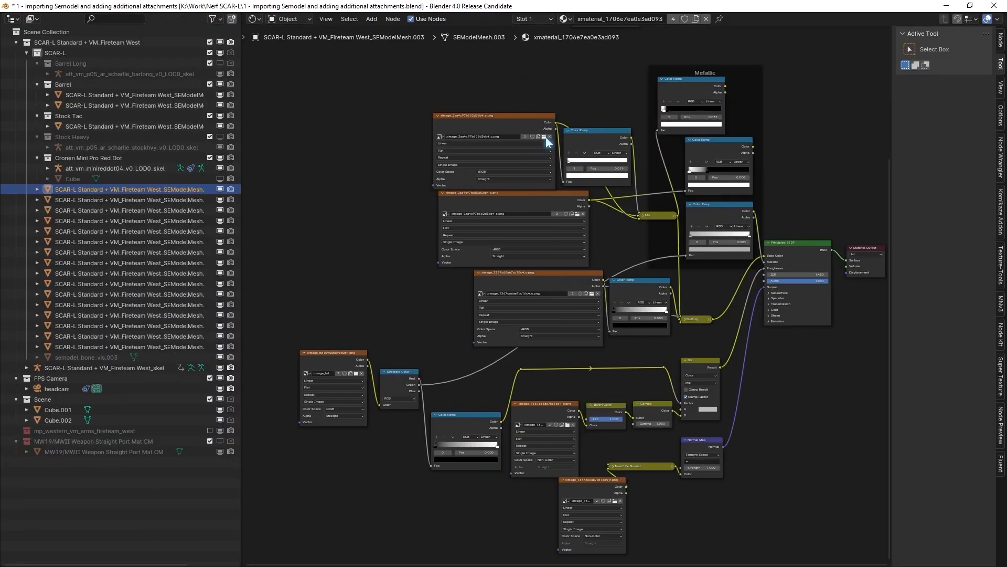
pyautogui.click(544, 137)
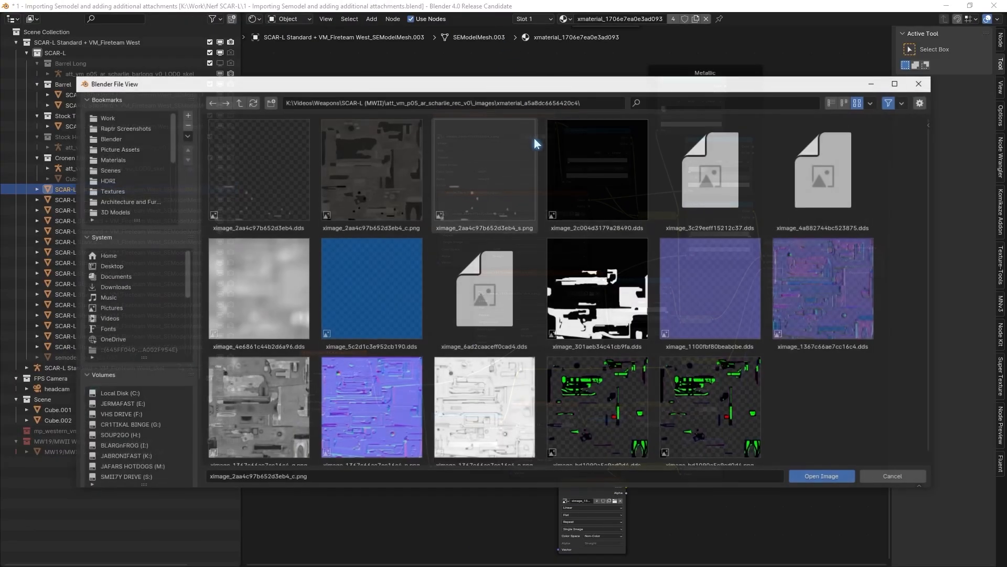
pyautogui.doubleClick(276, 279)
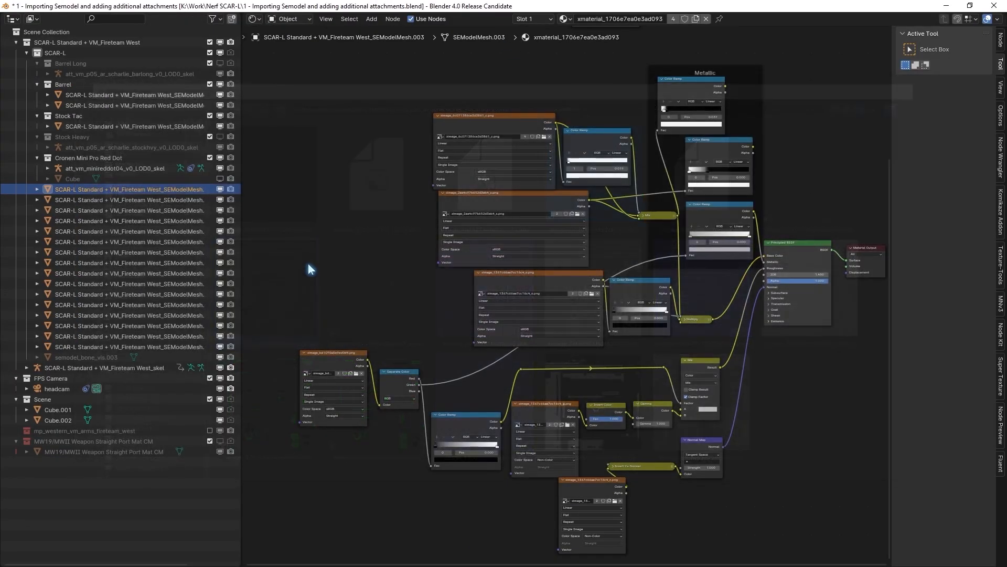
pyautogui.click(578, 215)
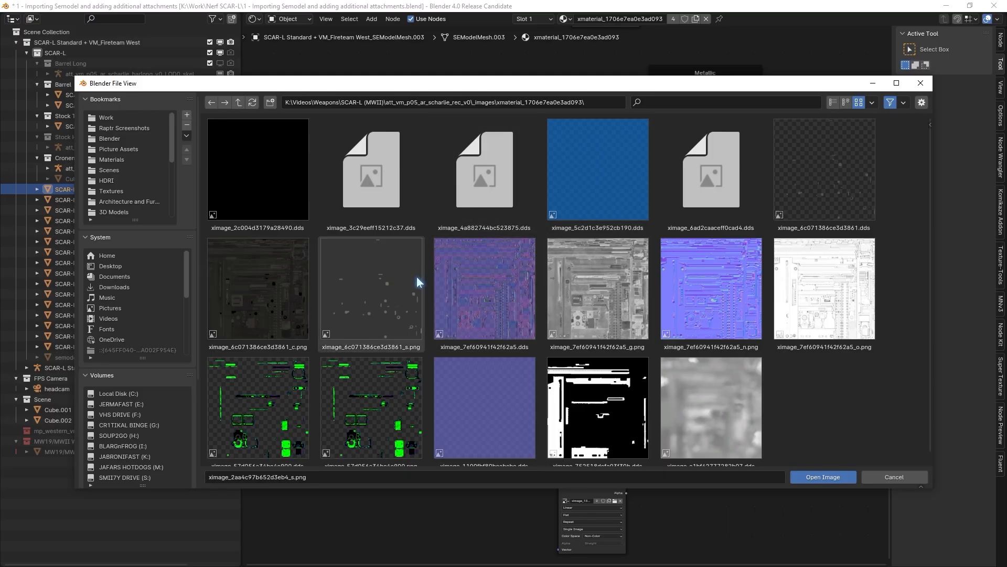
pyautogui.doubleClick(408, 284)
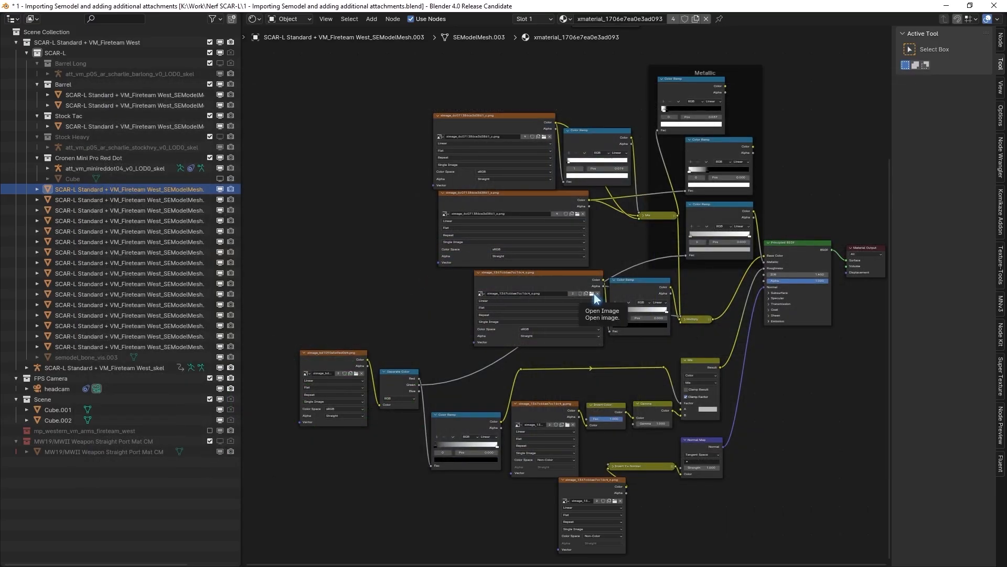
pyautogui.scroll(3, 602, 221)
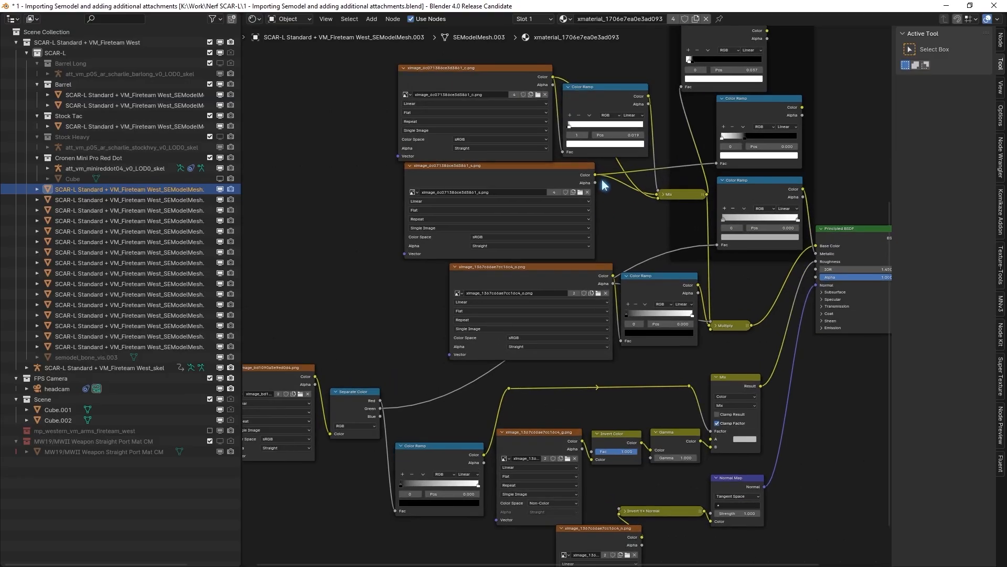
pyautogui.scroll(1, 505, 173)
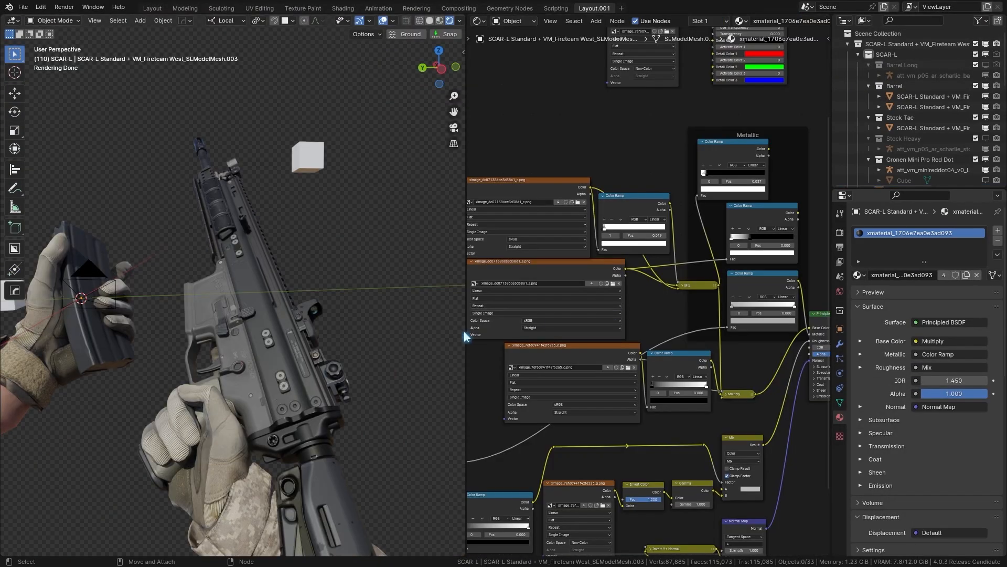
# Preview the colour texture and the specular texture of ximage_6c071386ce3d3861 one after the other on the upper receiver.
pyautogui.scroll(3, 293, 293)
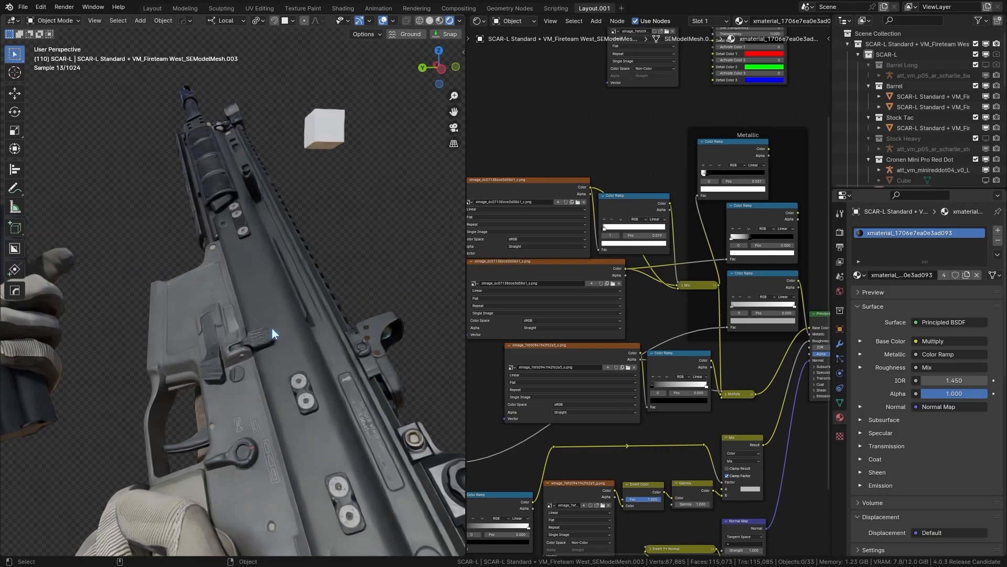
pyautogui.keyDown('shift'); pyautogui.moveTo(238, 291); pyautogui.dragTo(247, 271, button='middle'); pyautogui.keyUp('shift')
pyautogui.moveTo(616, 186); pyautogui.dragTo(633, 215, button='middle')
pyautogui.scroll(2, 631, 223)
pyautogui.moveTo(608, 253); pyautogui.dragTo(650, 258, button='middle')
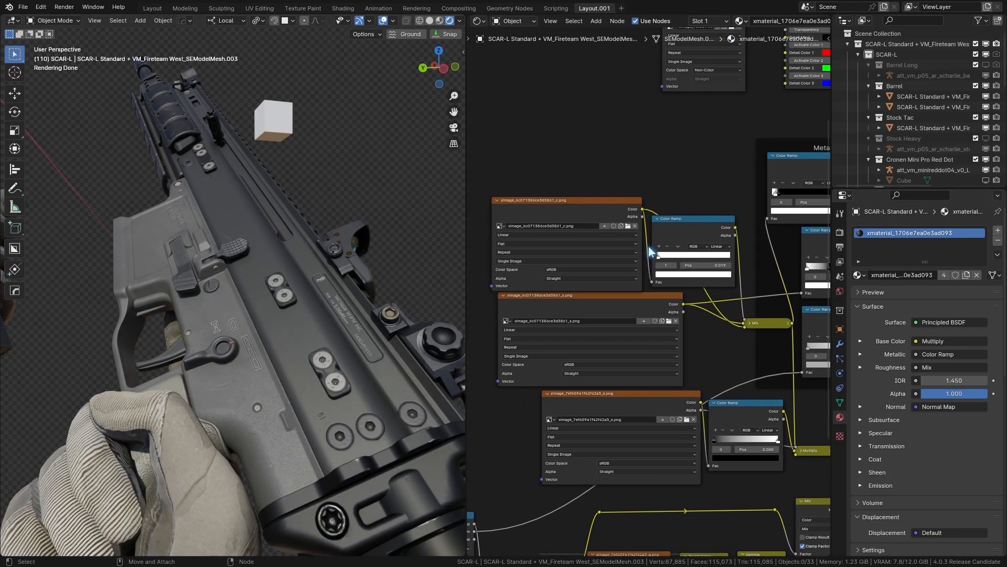
pyautogui.scroll(1, 649, 252)
pyautogui.keyDown('ctrl'); pyautogui.keyDown('shift'); pyautogui.click(629, 208); pyautogui.keyUp('shift'); pyautogui.keyUp('ctrl')
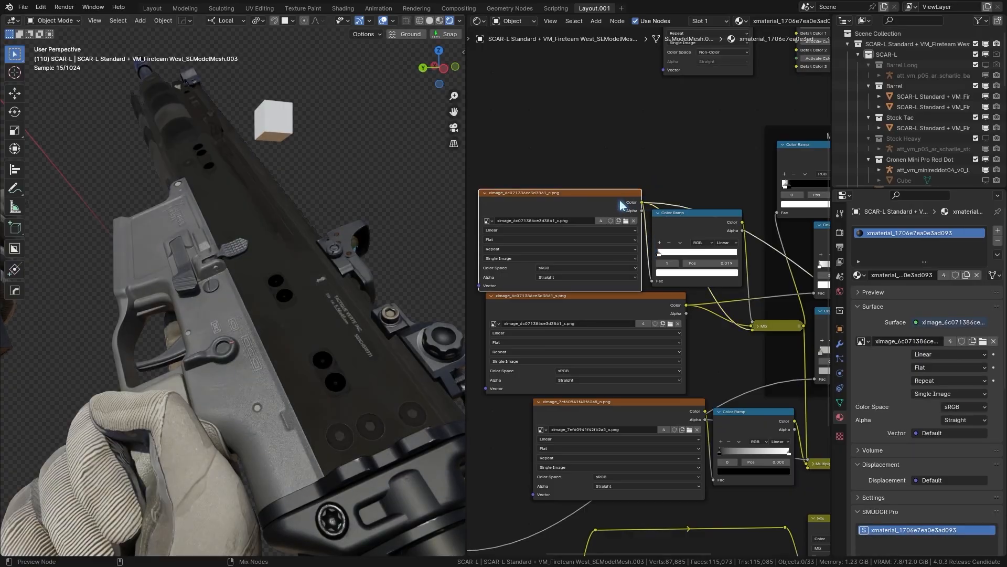
pyautogui.keyDown('ctrl'); pyautogui.keyDown('shift'); pyautogui.click(645, 312); pyautogui.keyUp('shift'); pyautogui.keyUp('ctrl')
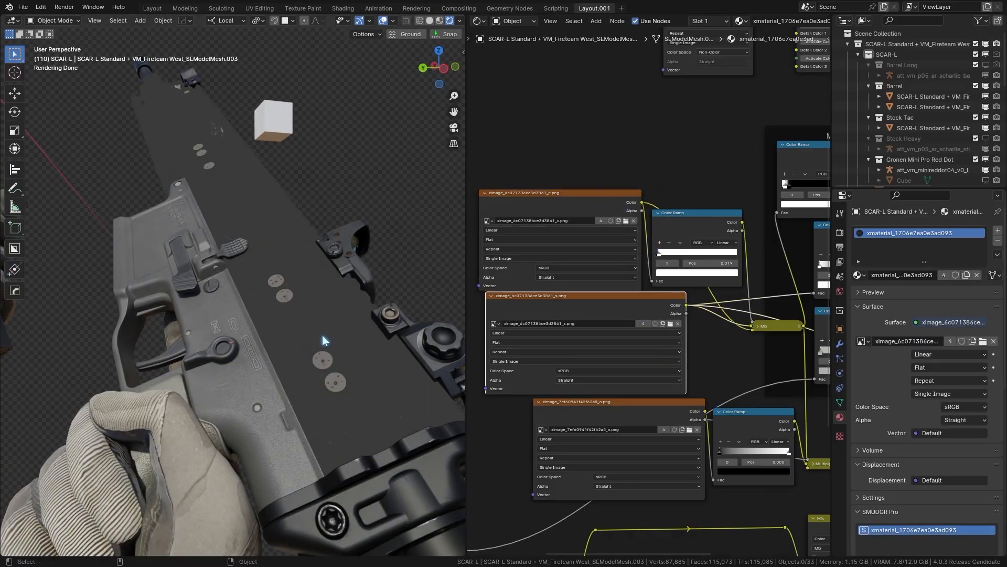
# Preview the colour texture on the upper receiver once more and restore the Principled BSDF as the material's output.
pyautogui.keyDown('ctrl'); pyautogui.keyDown('shift'); pyautogui.click(629, 210); pyautogui.keyUp('shift'); pyautogui.keyUp('ctrl')
pyautogui.moveTo(624, 248); pyautogui.dragTo(575, 317, button='middle')
pyautogui.scroll(-2, 575, 317)
pyautogui.keyDown('ctrl'); pyautogui.keyDown('shift'); pyautogui.click(777, 385); pyautogui.keyUp('shift'); pyautogui.keyUp('ctrl')
# Try to connect the colour texture's output directly to the Multiply node, bypassing the Mix node, and undo the connection.
pyautogui.scroll(2, 585, 319)
pyautogui.moveTo(529, 259); pyautogui.dragTo(587, 234, button='middle')
pyautogui.moveTo(595, 210); pyautogui.dragTo(750, 457)
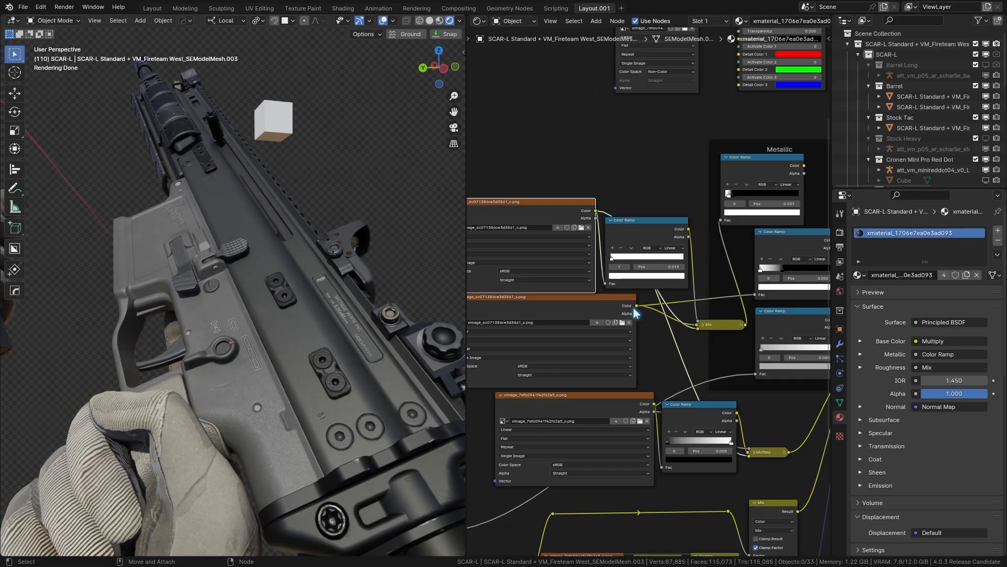
pyautogui.hotkey('ctrl', 'z')
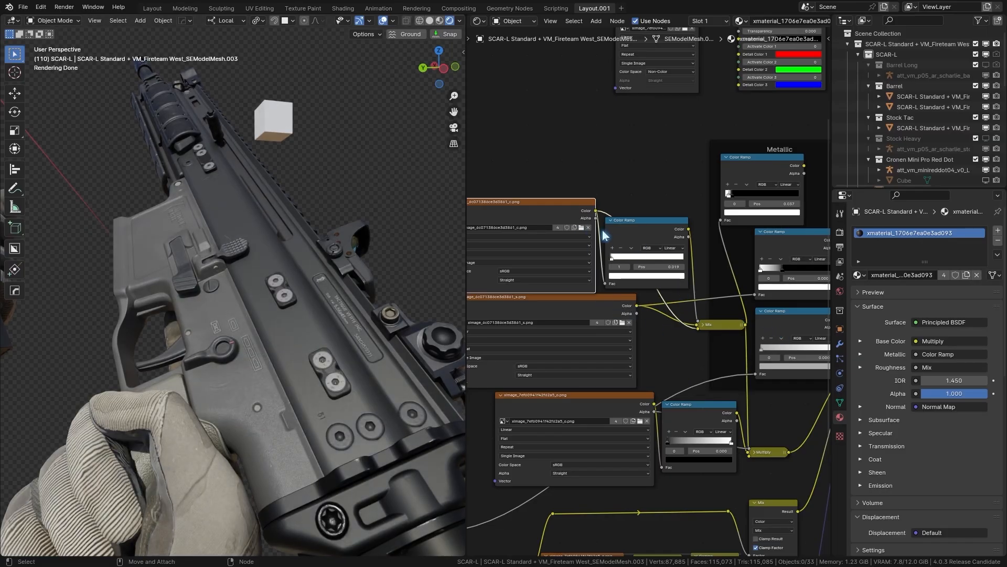
pyautogui.scroll(2, 631, 230)
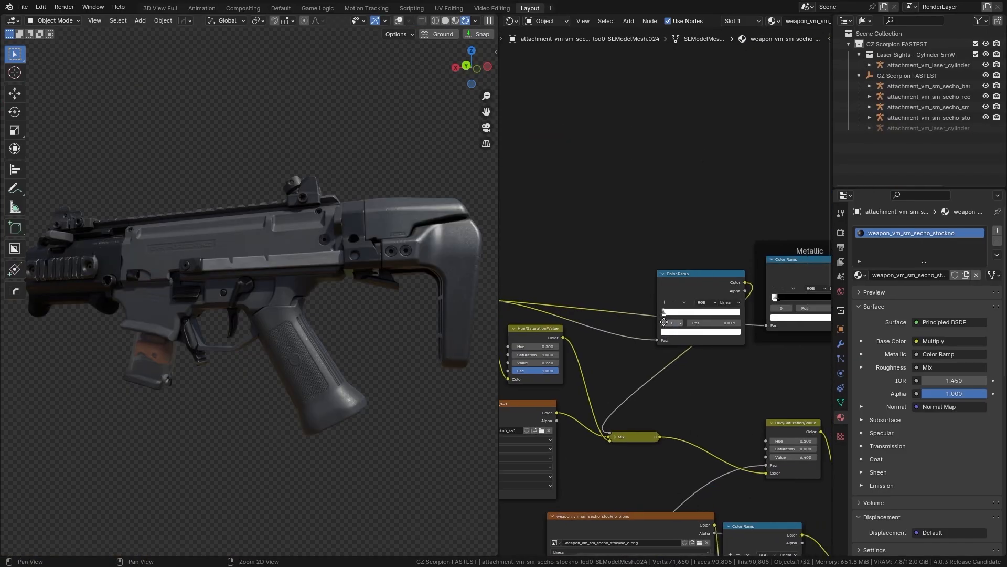
# In the CZ Scorpion FASTEST scene, compare the colour image's Color Ramp stops in the stock and body materials.
pyautogui.moveTo(680, 321); pyautogui.dragTo(664, 318)
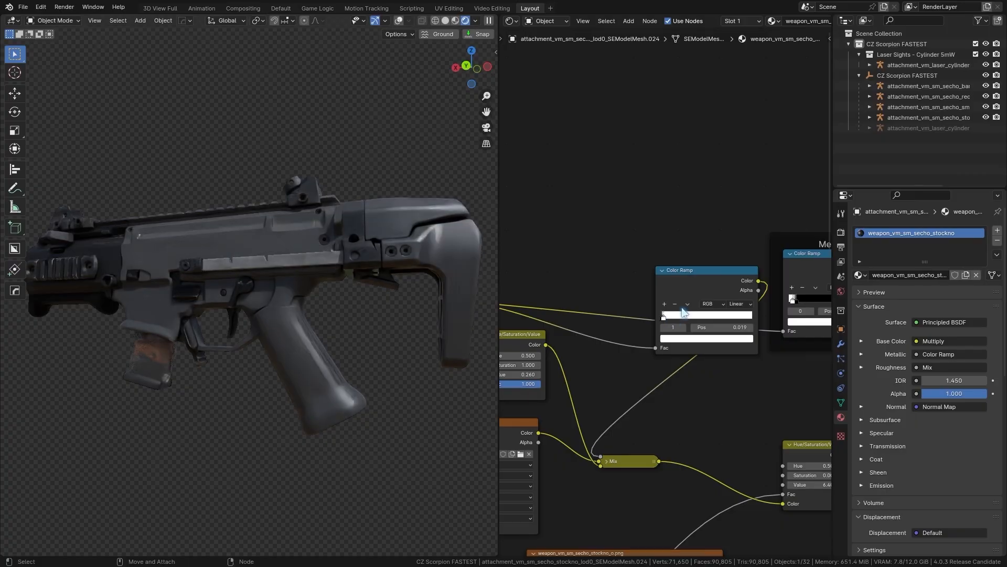
pyautogui.moveTo(210, 299); pyautogui.dragTo(333, 275, button='middle')
pyautogui.click(333, 275)
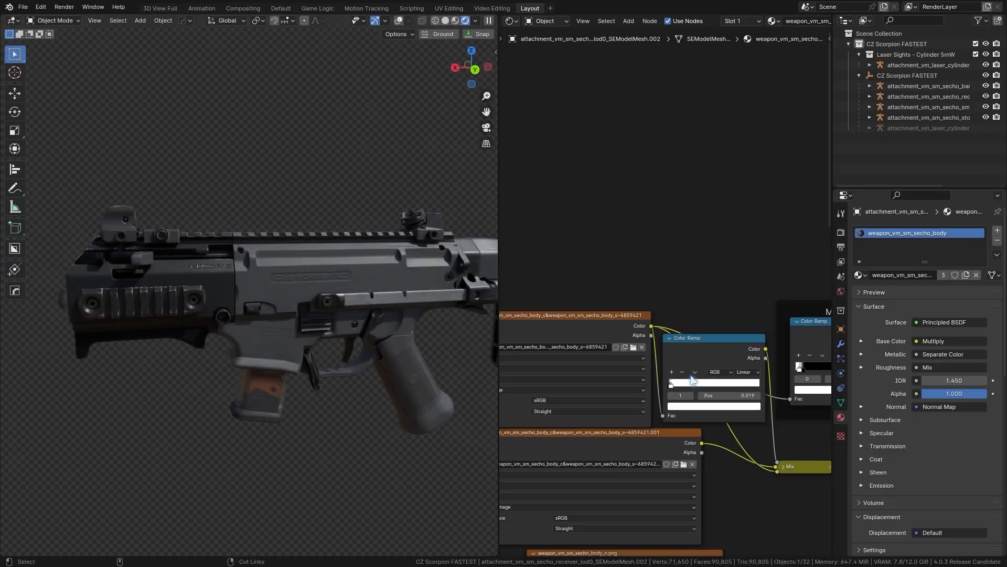
pyautogui.click(674, 383)
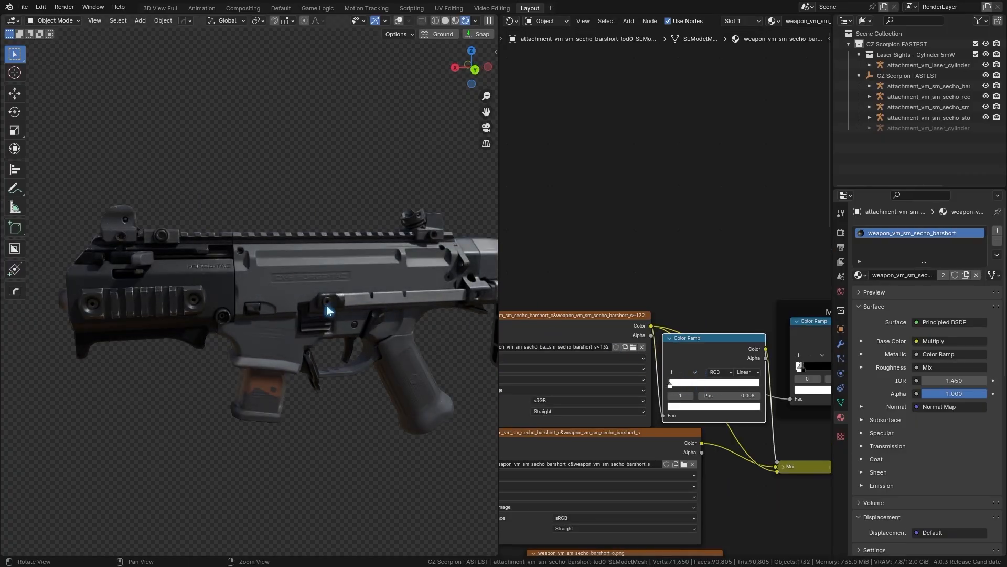
# Examine the colour image's Color Ramp in the CZ Scorpion's short barrel and laser cylinder materials and preview the laser's second image.
pyautogui.moveTo(461, 299); pyautogui.dragTo(205, 308, button='middle')
pyautogui.keyDown('alt'); pyautogui.moveTo(204, 309); pyautogui.dragTo(206, 304); pyautogui.keyUp('alt')
pyautogui.keyDown('alt'); pyautogui.moveTo(206, 304); pyautogui.dragTo(284, 317, button='right'); pyautogui.keyUp('alt')
pyautogui.keyDown('alt'); pyautogui.moveTo(283, 317); pyautogui.dragTo(315, 336); pyautogui.keyUp('alt')
pyautogui.click(328, 228)
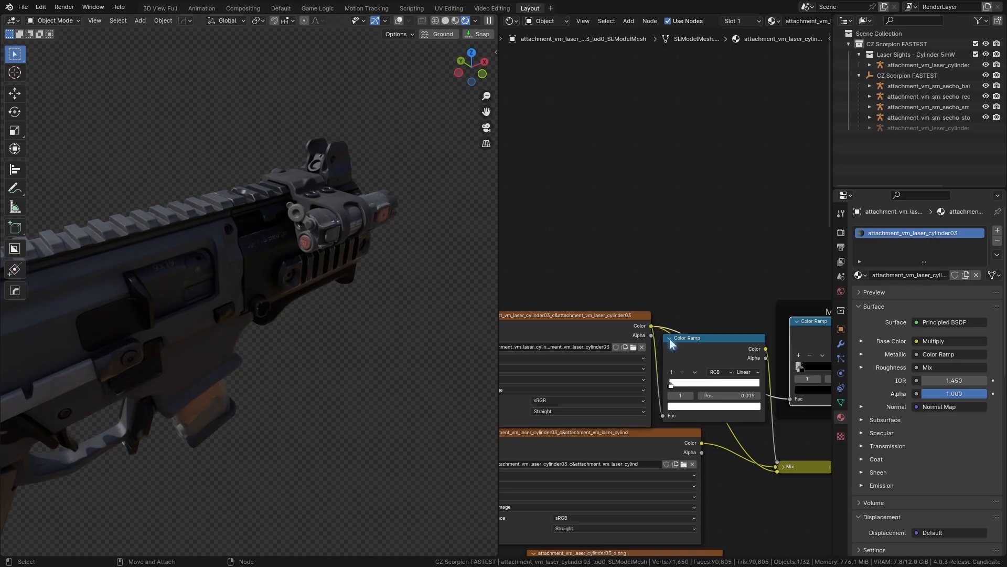
pyautogui.moveTo(677, 384)
pyautogui.mouseDown()
pyautogui.moveTo(705, 384)
pyautogui.moveTo(682, 383)
pyautogui.mouseUp()
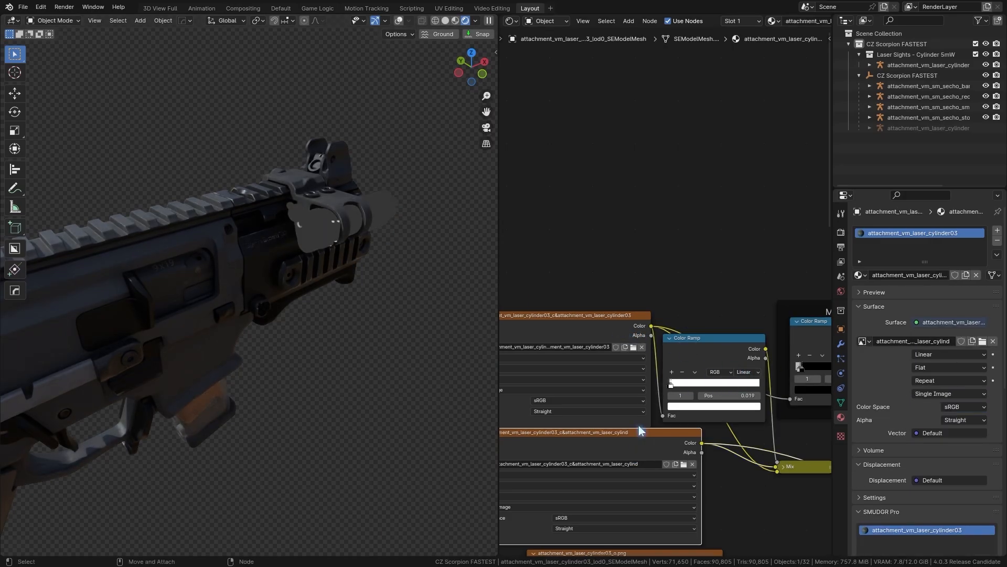
pyautogui.moveTo(294, 299); pyautogui.dragTo(257, 295, button='middle')
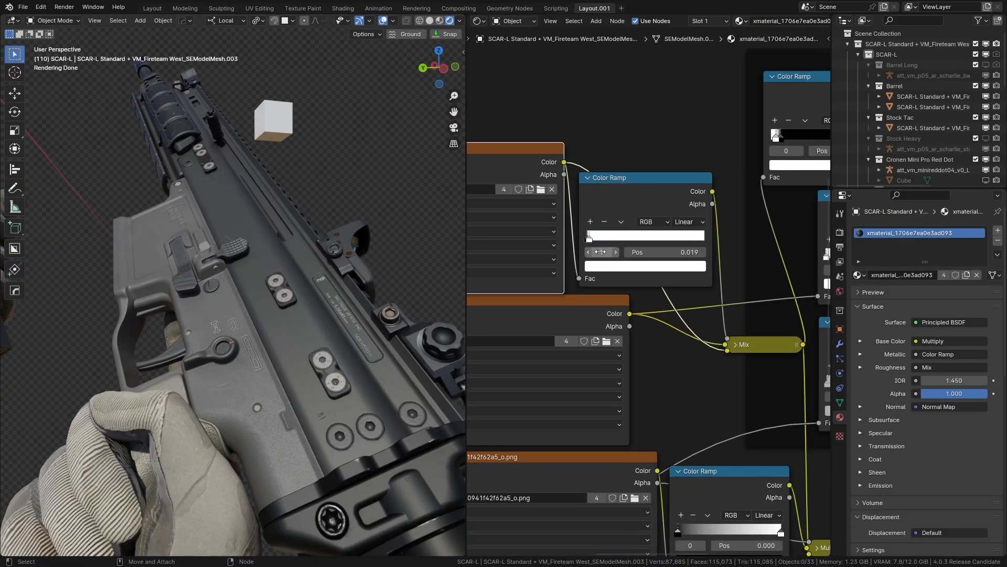
# Back in the SCAR-L scene, adjust the colour image's Color Ramp stops, setting the black stop's position to 0.011.
pyautogui.moveTo(590, 240)
pyautogui.mouseDown()
pyautogui.moveTo(681, 236)
pyautogui.moveTo(586, 236)
pyautogui.mouseUp()
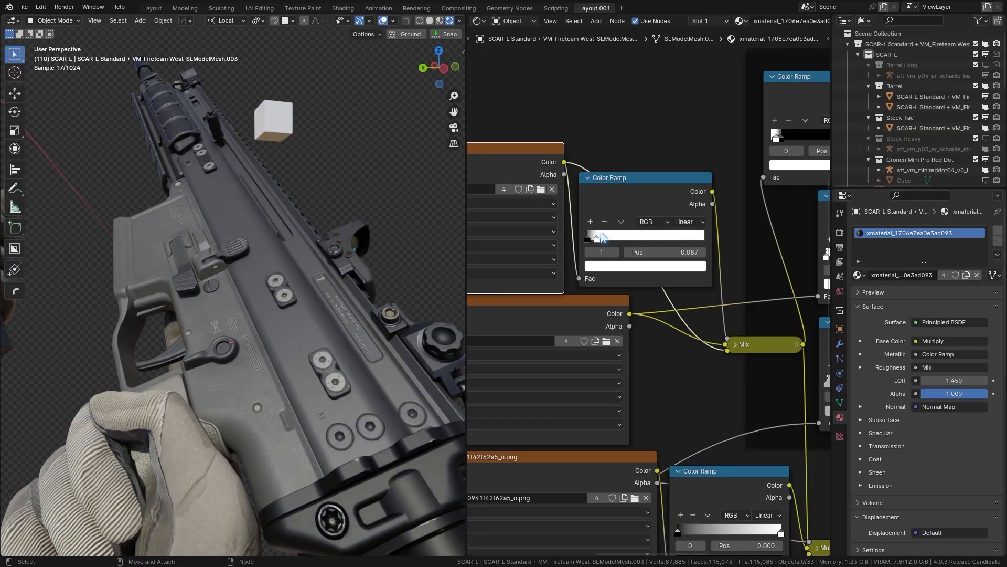
pyautogui.click(587, 238)
pyautogui.moveTo(656, 252)
pyautogui.keyDown('shift'); pyautogui.mouseDown()
pyautogui.moveTo(669, 252)
pyautogui.moveTo(659, 253)
pyautogui.mouseUp(); pyautogui.keyUp('shift')
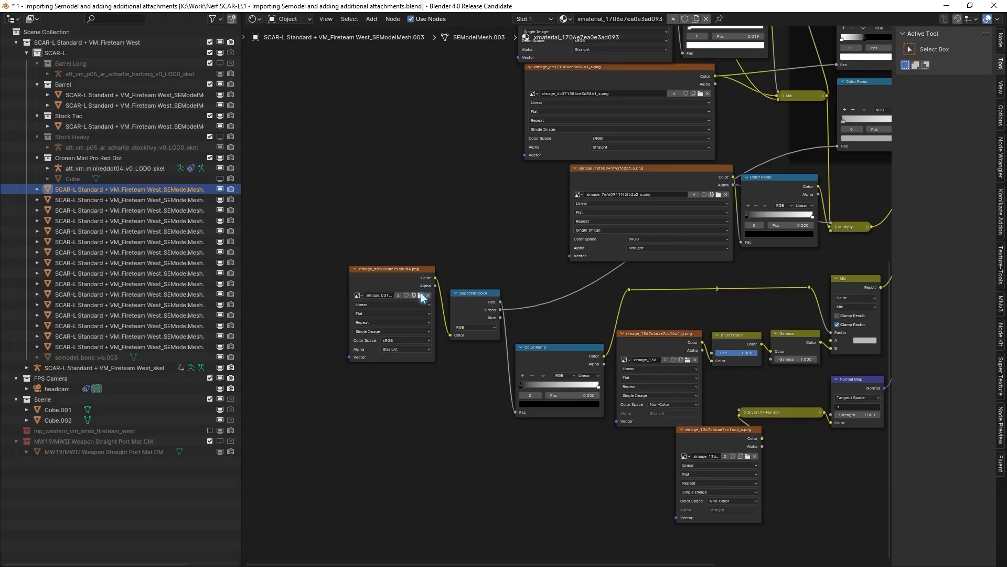
# Load ximage_57d056a34be4e900.png into the image node feeding Separate Color and preview it on the upper receiver.
pyautogui.click(420, 296)
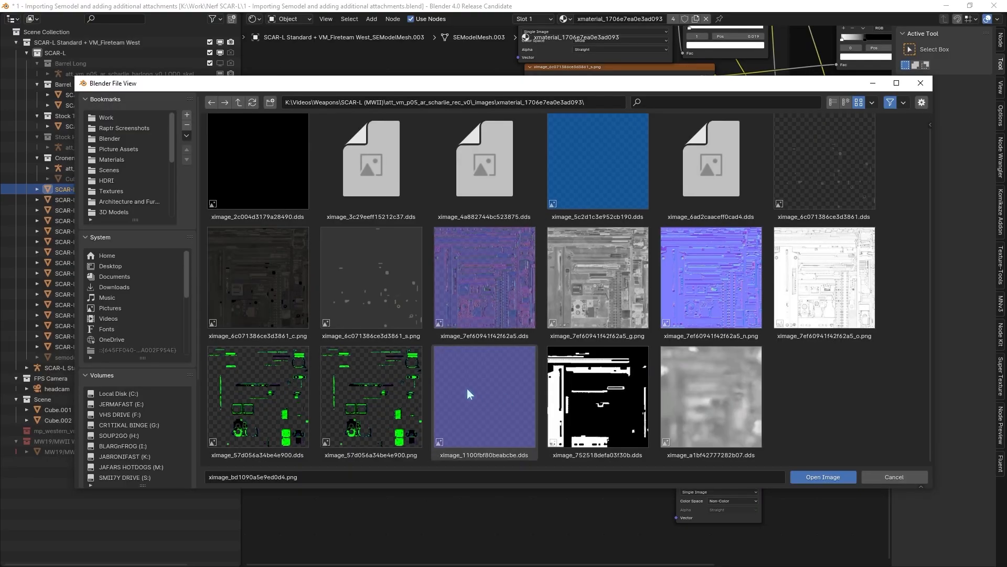
pyautogui.doubleClick(376, 373)
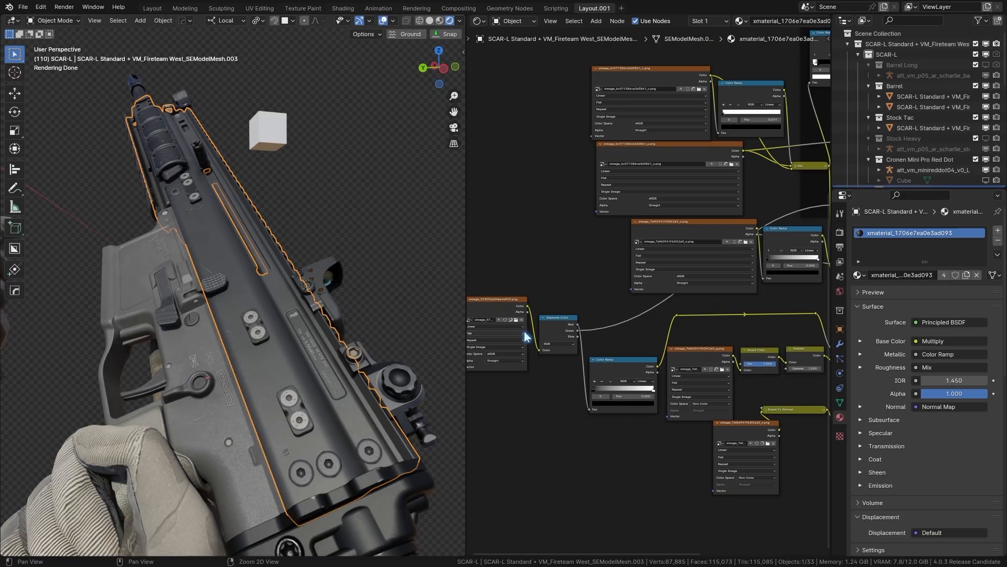
pyautogui.moveTo(524, 331); pyautogui.dragTo(580, 315, button='middle')
pyautogui.keyDown('ctrl'); pyautogui.keyDown('shift'); pyautogui.click(581, 315); pyautogui.keyUp('shift'); pyautogui.keyUp('ctrl')
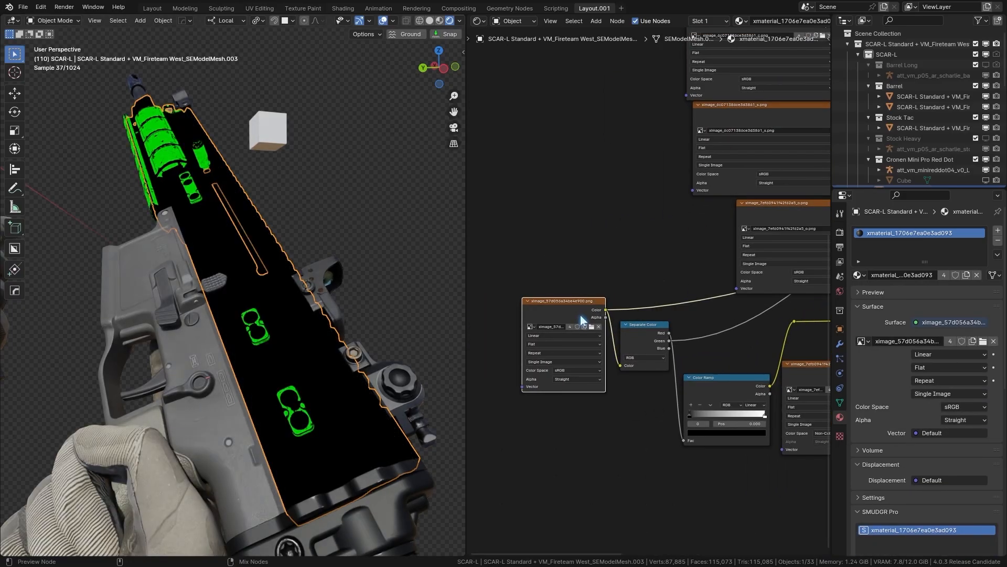
# Preview the Separate Color node's green channel, follow its link to the Metallic frame and undo the preview.
pyautogui.keyDown('ctrl'); pyautogui.keyDown('shift'); pyautogui.click(659, 337); pyautogui.keyUp('shift'); pyautogui.keyUp('ctrl')
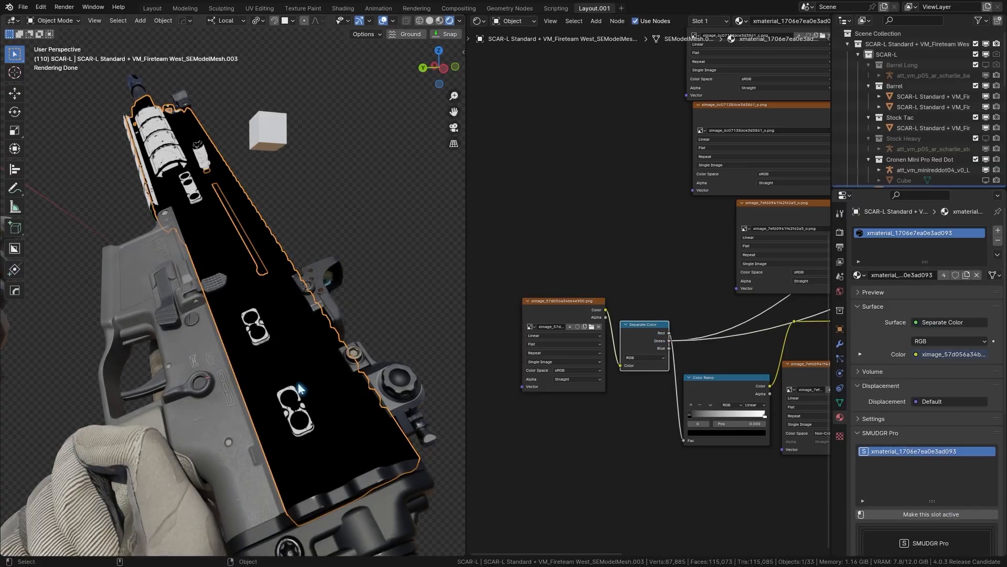
pyautogui.scroll(-1, 734, 362)
pyautogui.moveTo(771, 336); pyautogui.dragTo(587, 394, button='middle')
pyautogui.scroll(1, 671, 309)
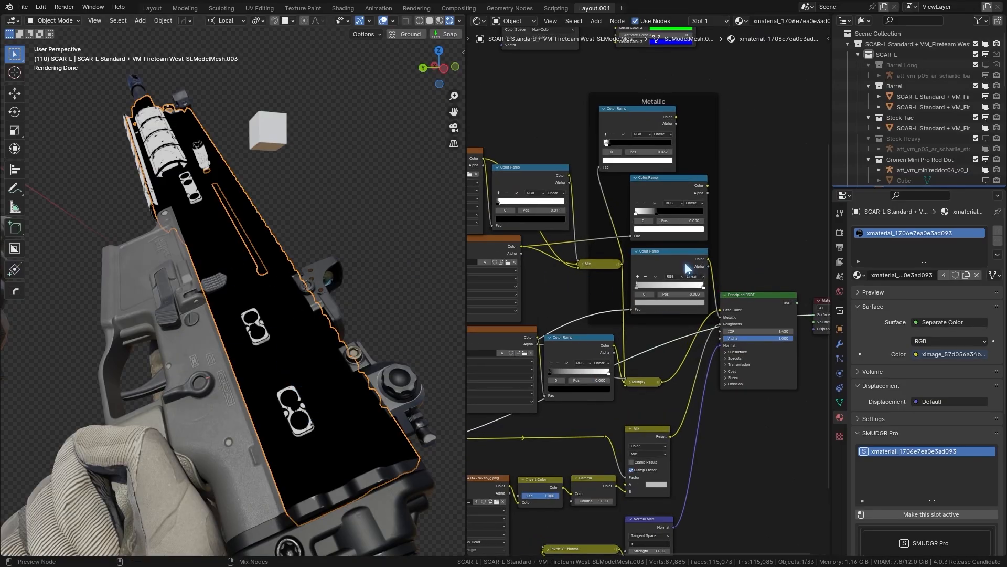
pyautogui.hotkey('ctrl', 'z')
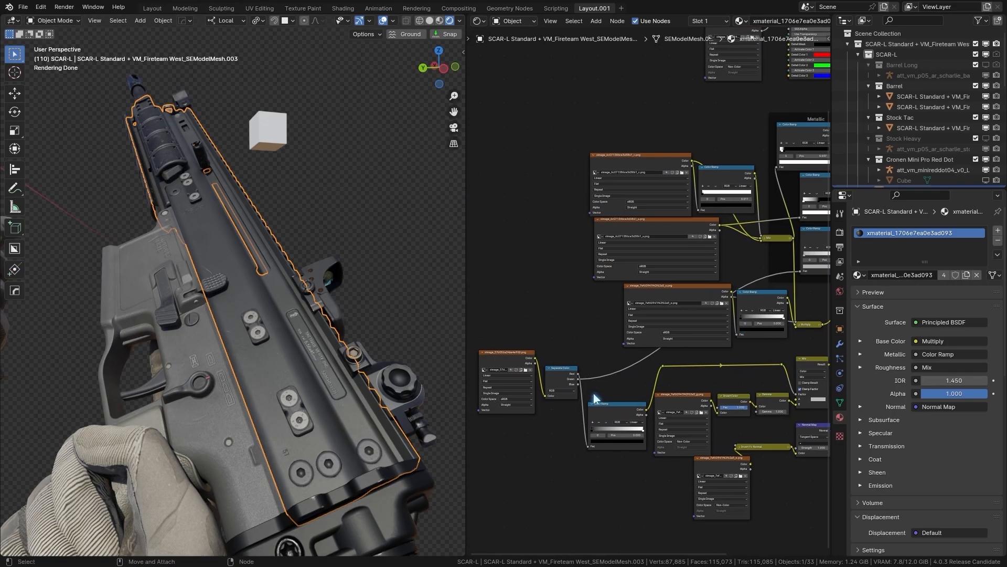
# Preview the Metallic frame's specular-driven Color Ramp and its Mix-driven Color Ramp on the upper receiver.
pyautogui.moveTo(581, 386); pyautogui.dragTo(554, 403, button='middle')
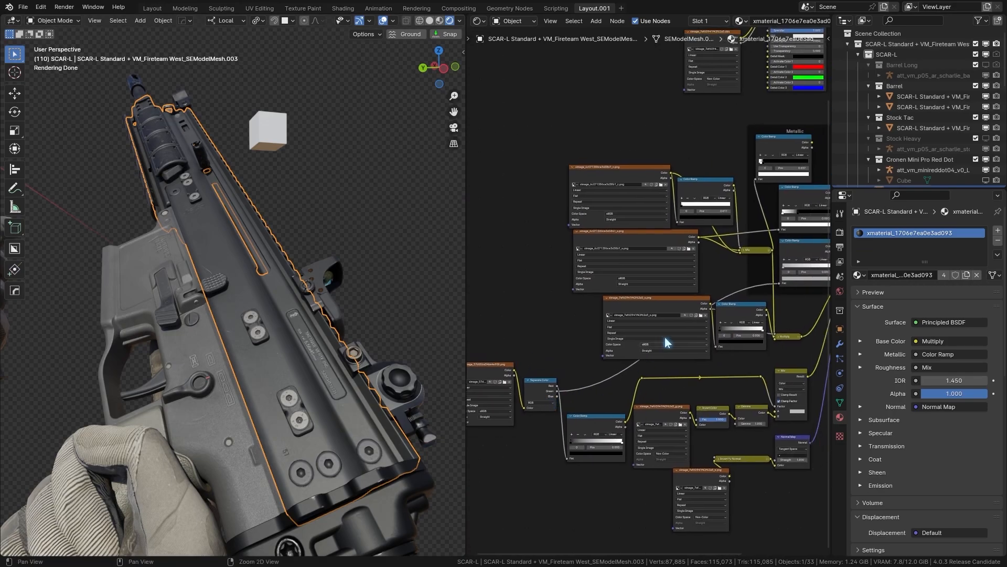
pyautogui.moveTo(699, 310); pyautogui.dragTo(596, 380, button='middle')
pyautogui.scroll(4, 660, 356)
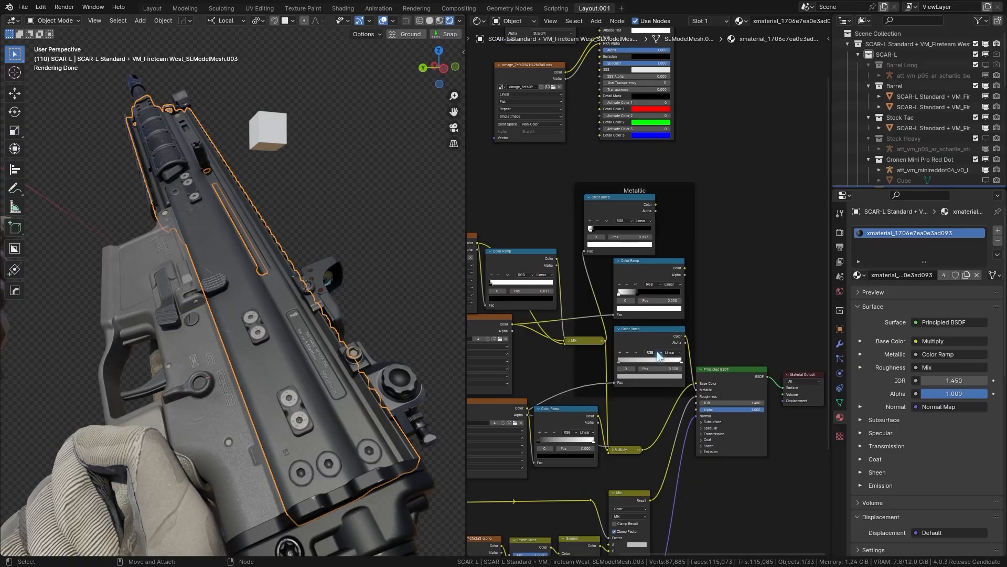
pyautogui.scroll(2, 659, 356)
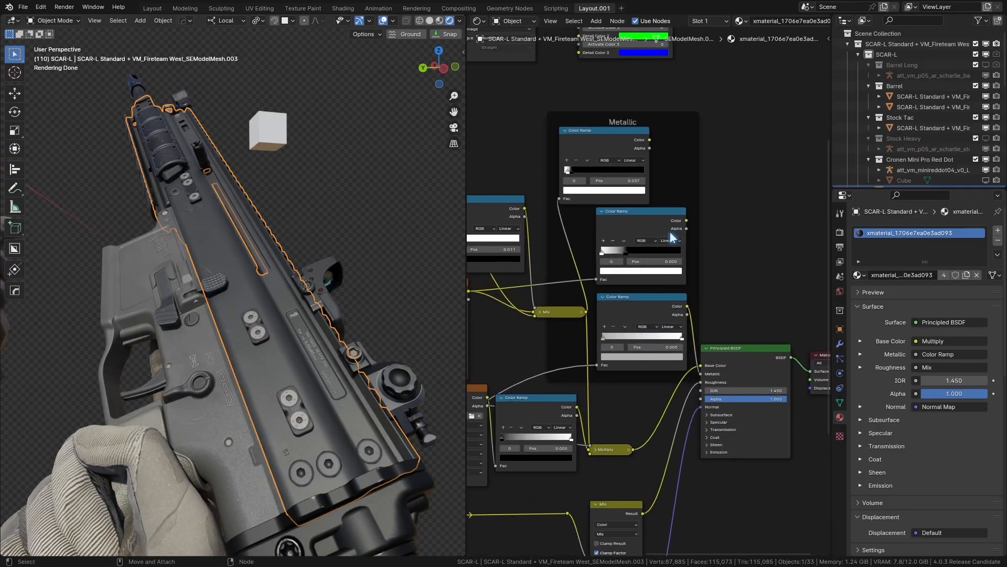
pyautogui.scroll(2, 673, 233)
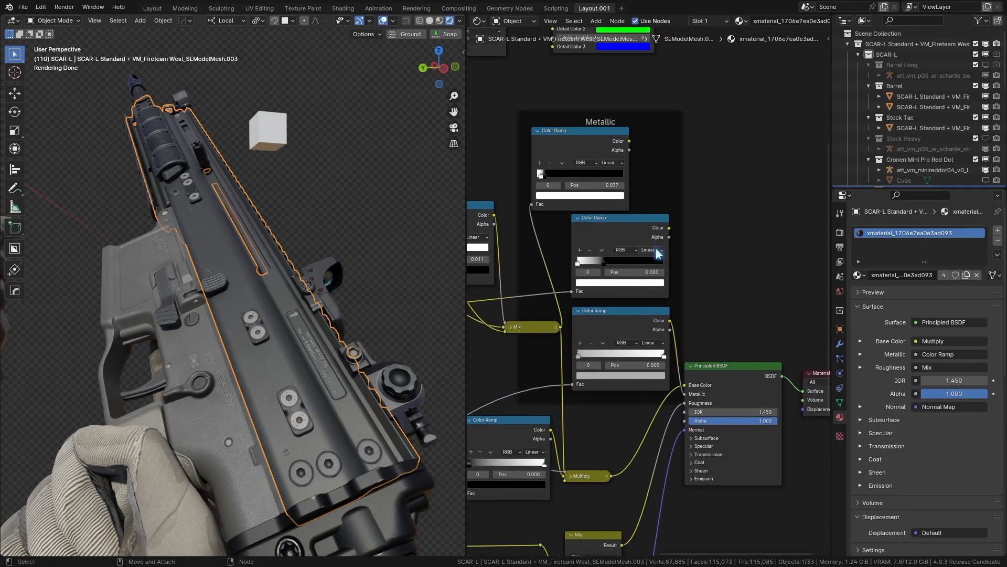
pyautogui.keyDown('ctrl'); pyautogui.keyDown('shift'); pyautogui.click(654, 231); pyautogui.keyUp('shift'); pyautogui.keyUp('ctrl')
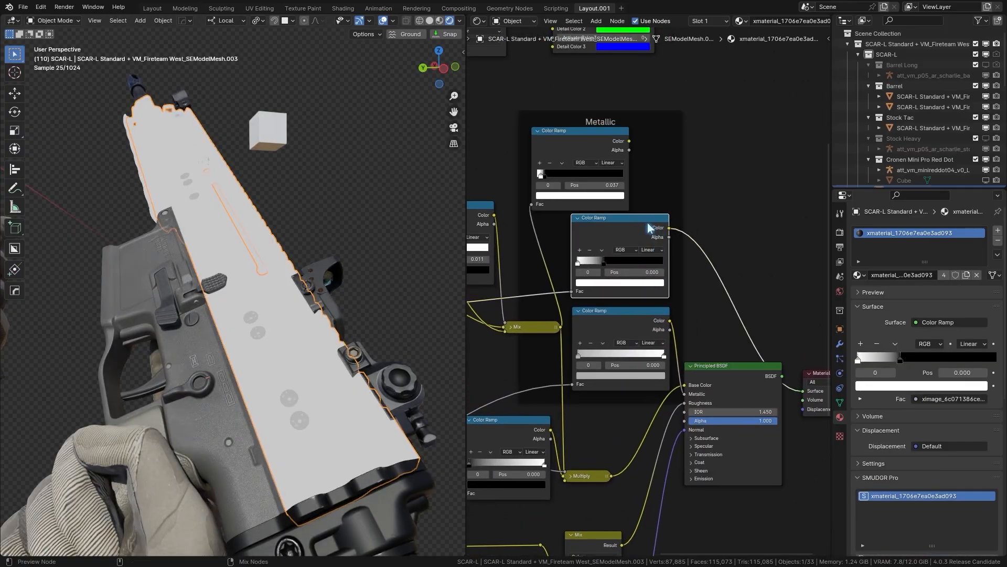
pyautogui.keyDown('ctrl'); pyautogui.keyDown('shift'); pyautogui.click(606, 149); pyautogui.keyUp('shift'); pyautogui.keyUp('ctrl')
pyautogui.moveTo(523, 199); pyautogui.dragTo(675, 190, button='middle')
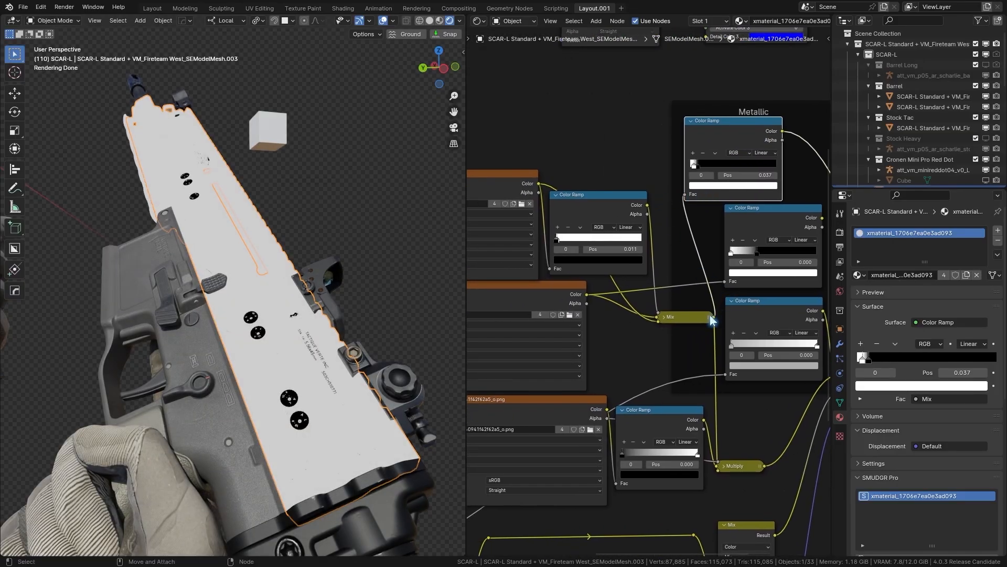
# Compare all three Color Ramps in the Metallic frame by previewing each one, and restore the Principled BSDF output.
pyautogui.moveTo(778, 272); pyautogui.dragTo(614, 257, button='middle')
pyautogui.keyDown('ctrl'); pyautogui.keyDown('shift'); pyautogui.click(612, 200); pyautogui.keyUp('shift'); pyautogui.keyUp('ctrl')
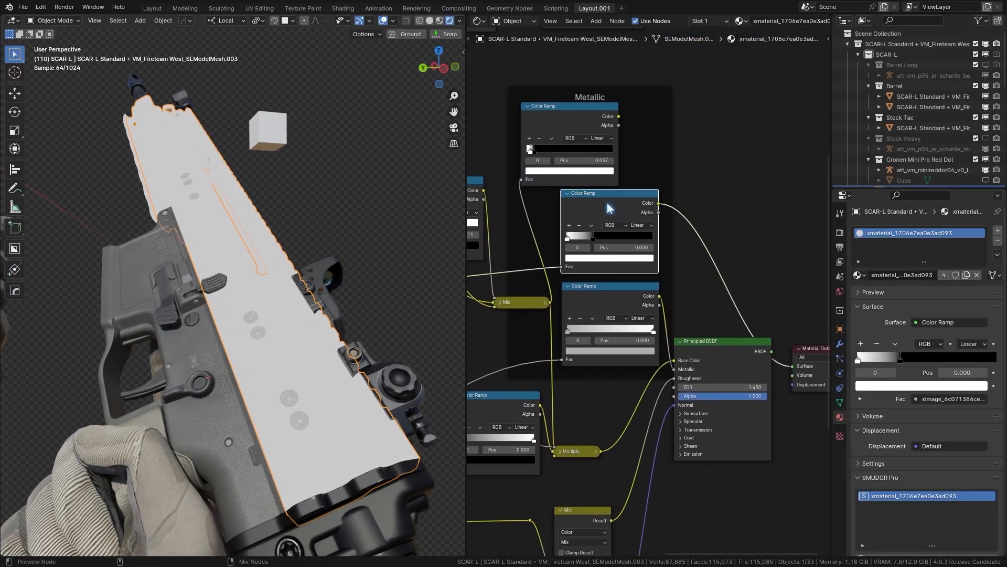
pyautogui.keyDown('ctrl'); pyautogui.keyDown('shift'); pyautogui.click(601, 120); pyautogui.keyUp('shift'); pyautogui.keyUp('ctrl')
pyautogui.keyDown('ctrl'); pyautogui.keyDown('shift'); pyautogui.click(625, 286); pyautogui.keyUp('shift'); pyautogui.keyUp('ctrl')
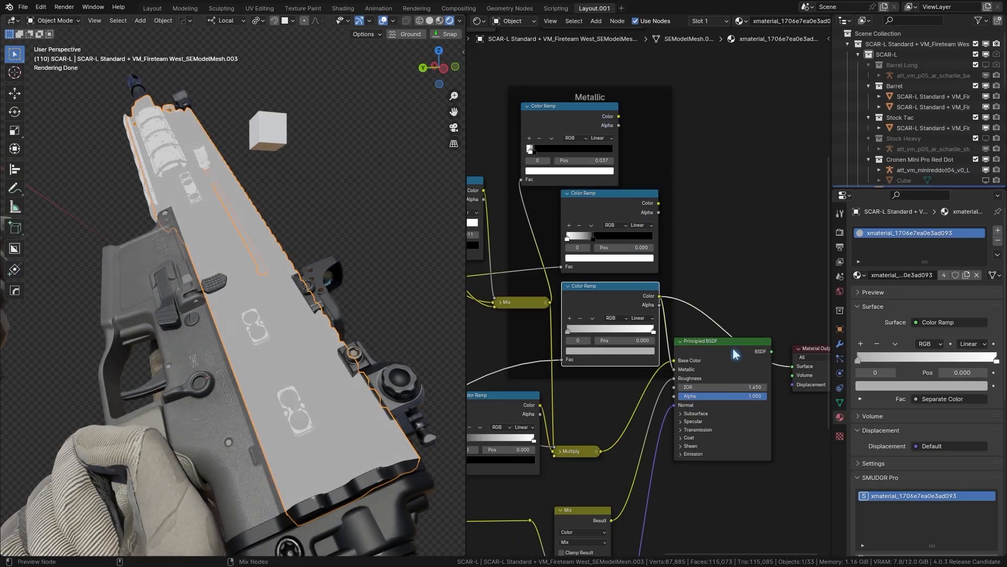
pyautogui.keyDown('ctrl'); pyautogui.keyDown('shift'); pyautogui.click(697, 348); pyautogui.keyUp('shift'); pyautogui.keyUp('ctrl')
# Replace the gloss image feeding the Invert Color node with ximage_7ef60941f42f62a5_g.png.
pyautogui.scroll(-2, 690, 324)
pyautogui.scroll(-2, 690, 325)
pyautogui.moveTo(598, 371); pyautogui.dragTo(707, 281, button='middle')
pyautogui.scroll(-1, 684, 288)
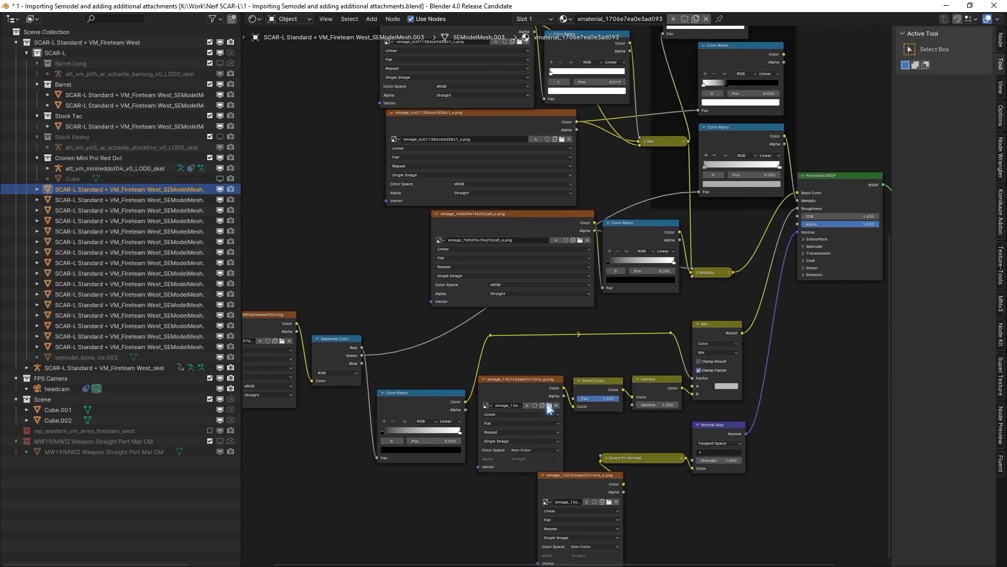
pyautogui.click(549, 405)
pyautogui.click(565, 103)
pyautogui.scroll(-1, 519, 246)
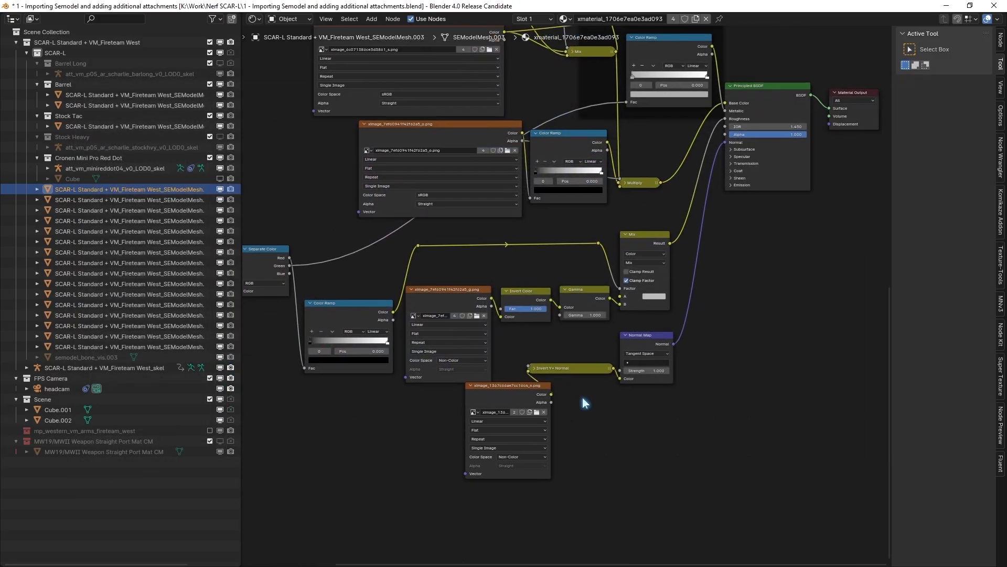
# Load ximage_7ef60941f42f62a5_n.png as the normal image with Non-Color colour space, and ximage_7ef60941f42f62a5_o.png as the occlusion image.
pyautogui.click(536, 413)
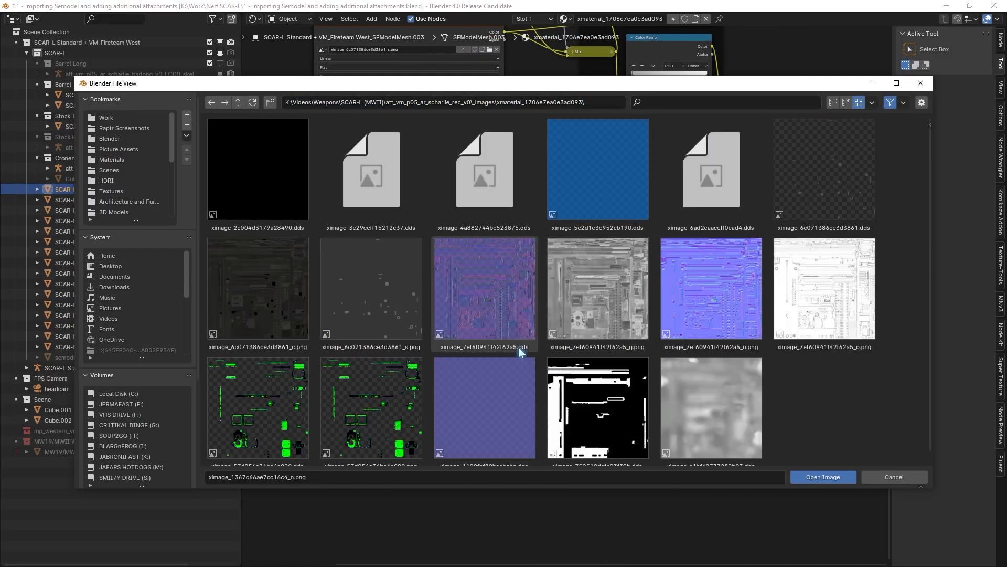
pyautogui.doubleClick(691, 274)
pyautogui.click(522, 456)
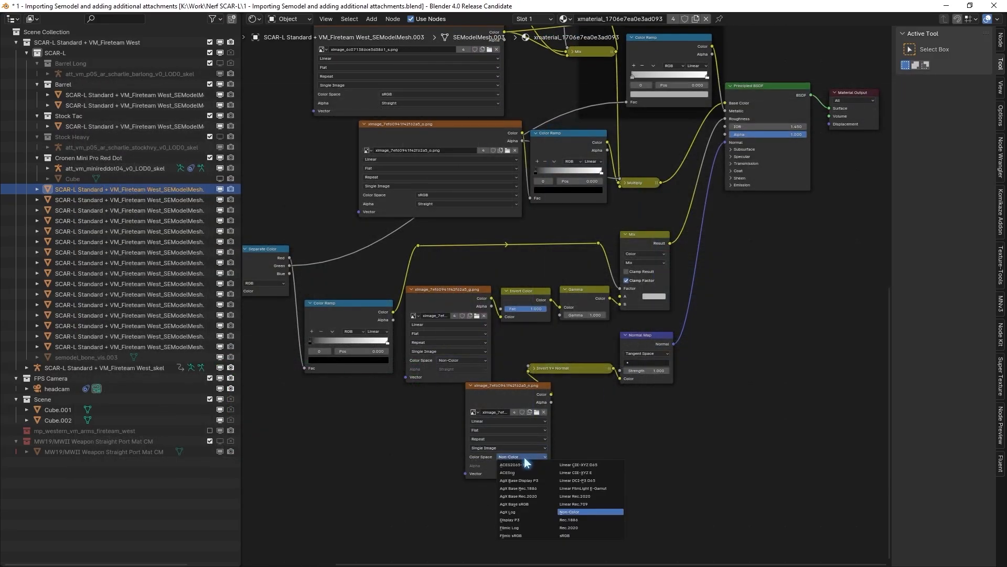
pyautogui.click(573, 512)
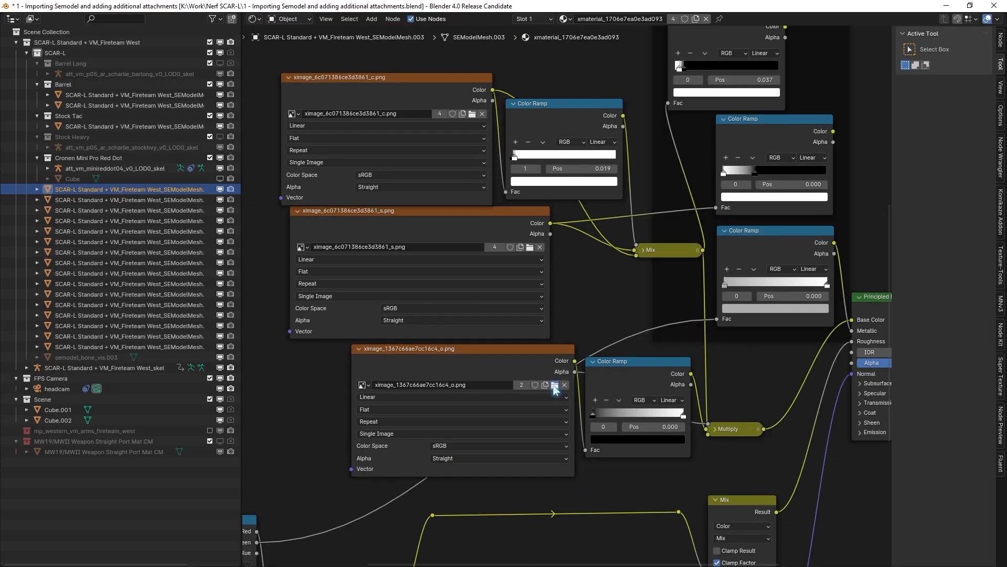
pyautogui.click(555, 386)
pyautogui.doubleClick(839, 297)
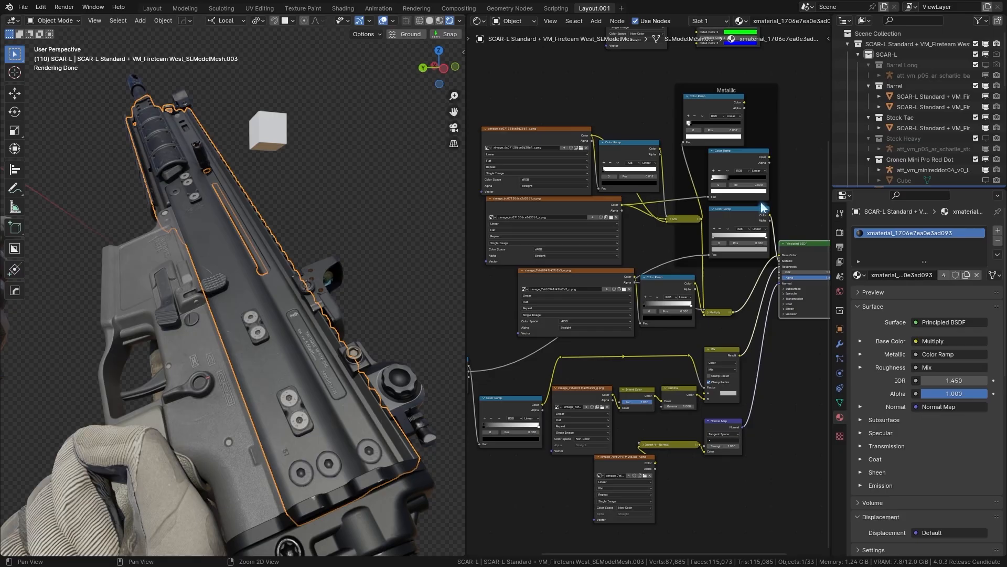
# Examine the imported COD node group and its two connected DDS images above the Metallic frame.
pyautogui.moveTo(729, 299); pyautogui.dragTo(689, 400, button='middle')
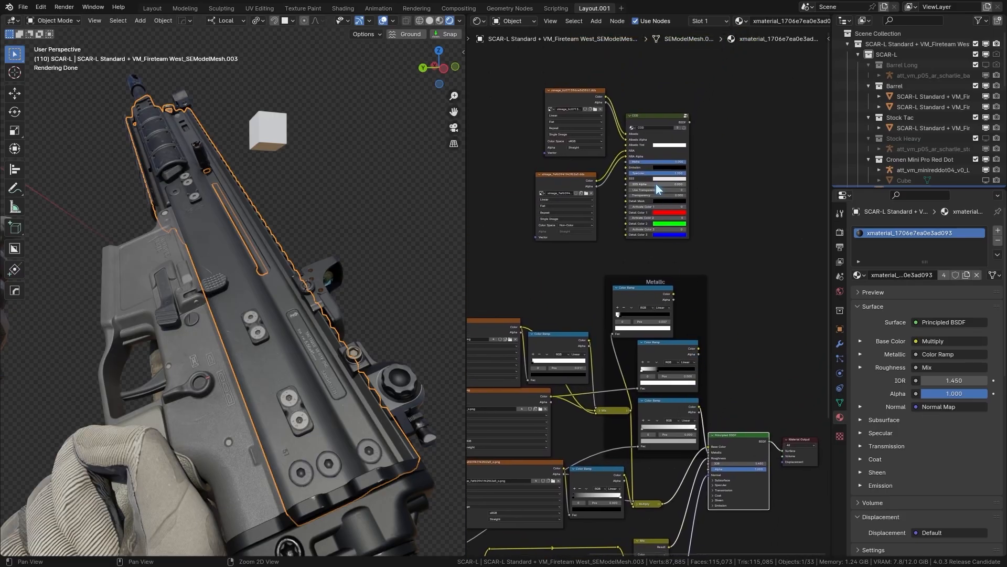
pyautogui.moveTo(656, 183); pyautogui.dragTo(674, 259, button='middle')
pyautogui.scroll(2, 661, 224)
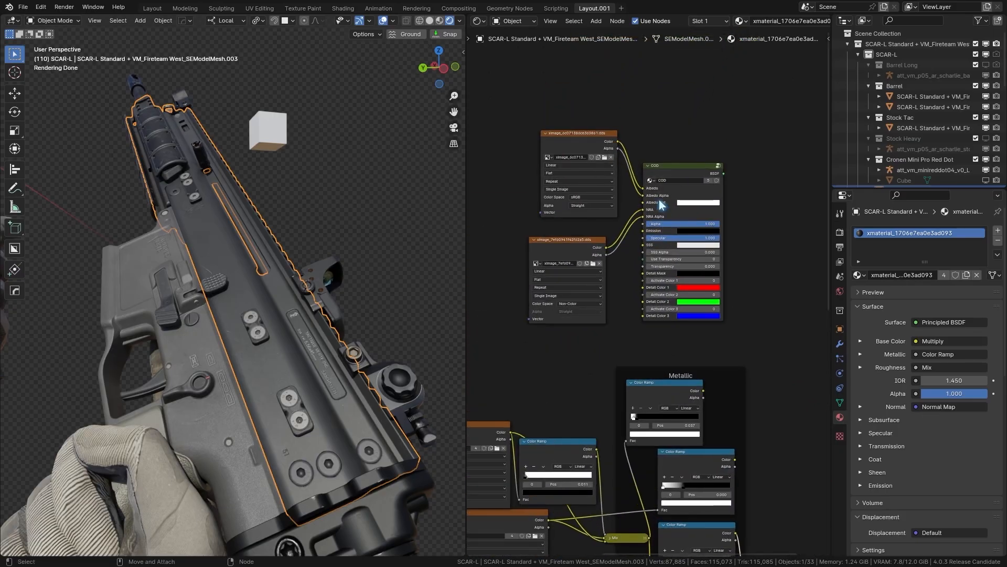
pyautogui.scroll(1, 661, 178)
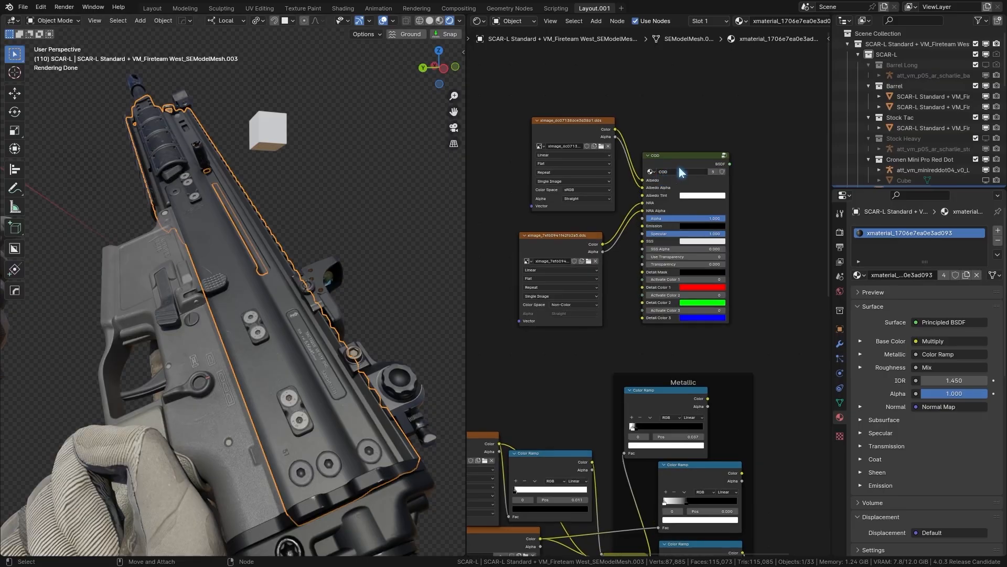
pyautogui.scroll(-2, 747, 177)
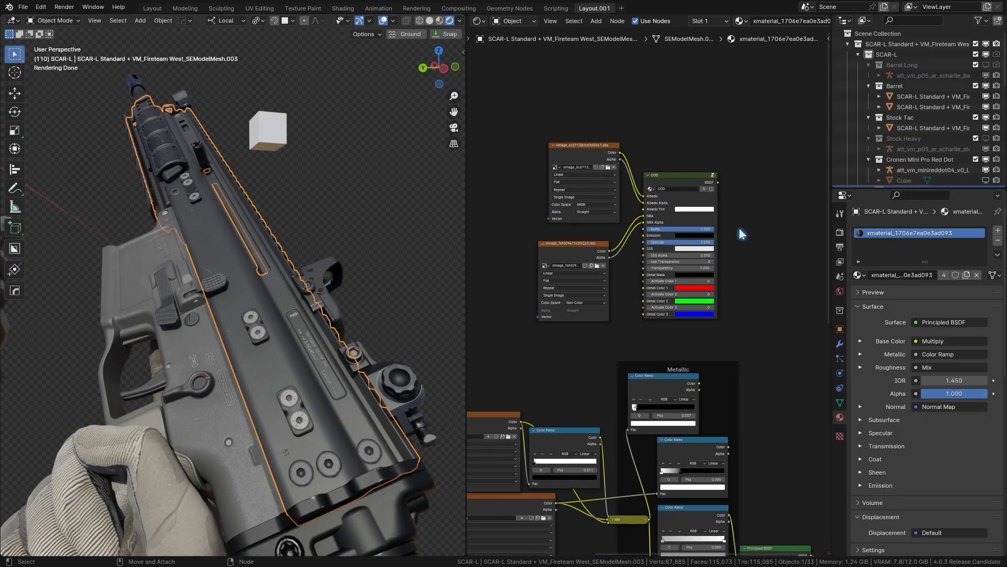
# Compare the receiver's shading with the COD group and the Principled BSDF, leaving the COD group connected to the Material Output.
pyautogui.moveTo(734, 250); pyautogui.dragTo(710, 187, button='middle')
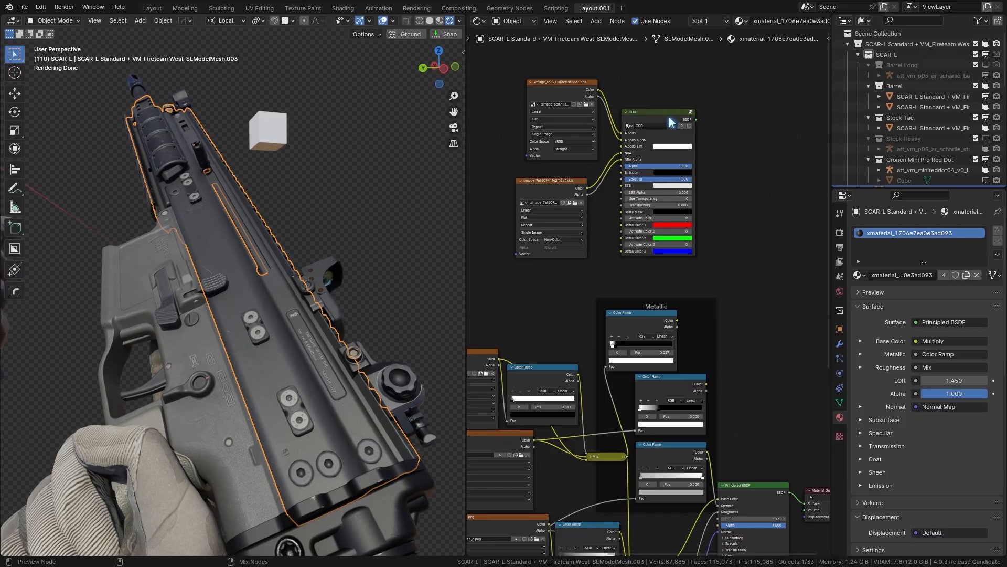
pyautogui.keyDown('ctrl'); pyautogui.keyDown('shift'); pyautogui.click(670, 122); pyautogui.keyUp('shift'); pyautogui.keyUp('ctrl')
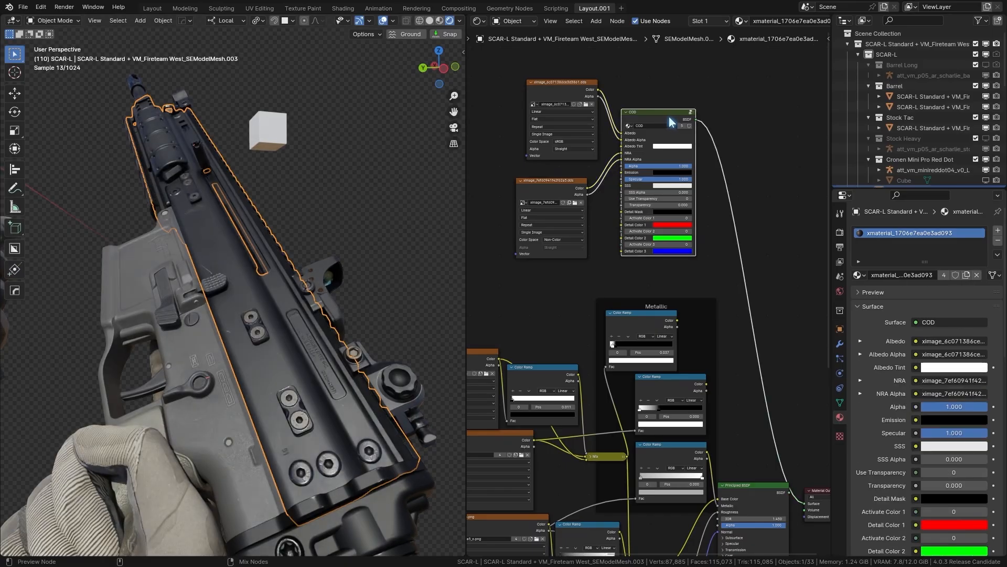
pyautogui.click(332, 198)
pyautogui.moveTo(333, 198); pyautogui.dragTo(273, 269, button='middle')
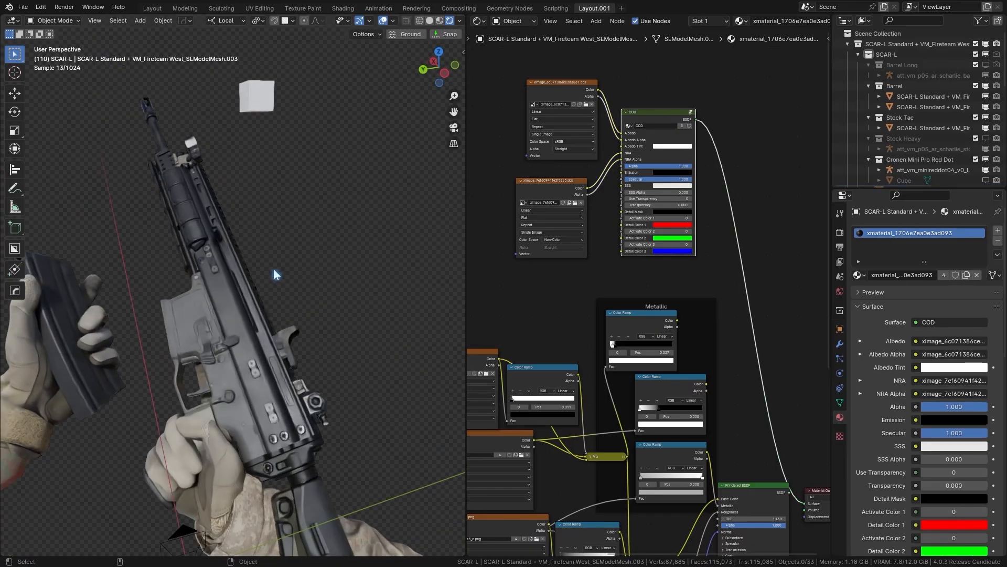
pyautogui.scroll(2, 273, 269)
pyautogui.hotkey('ctrl', 'z')
pyautogui.hotkey('ctrl', 'z')
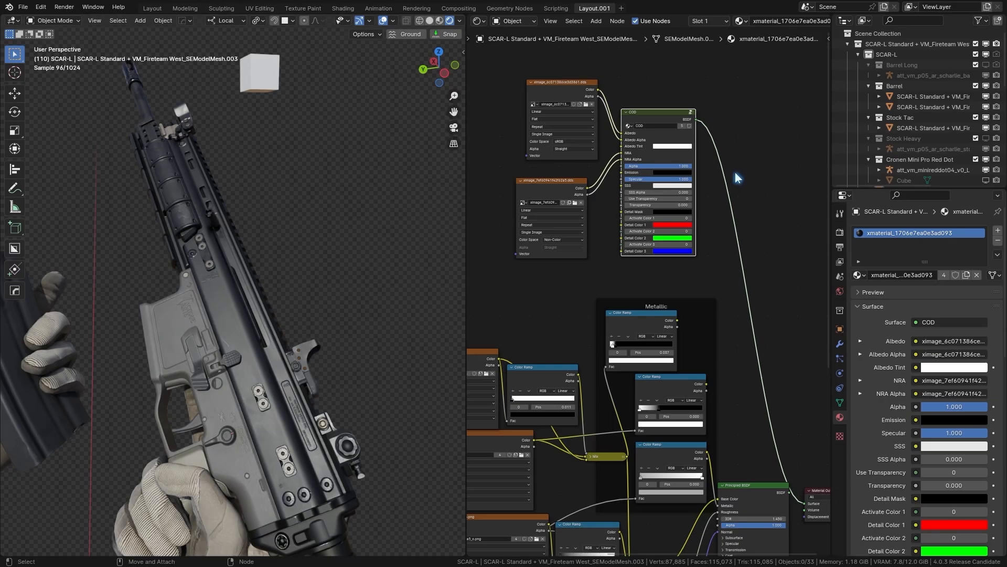
pyautogui.hotkey('ctrl', 'shift', 'z')
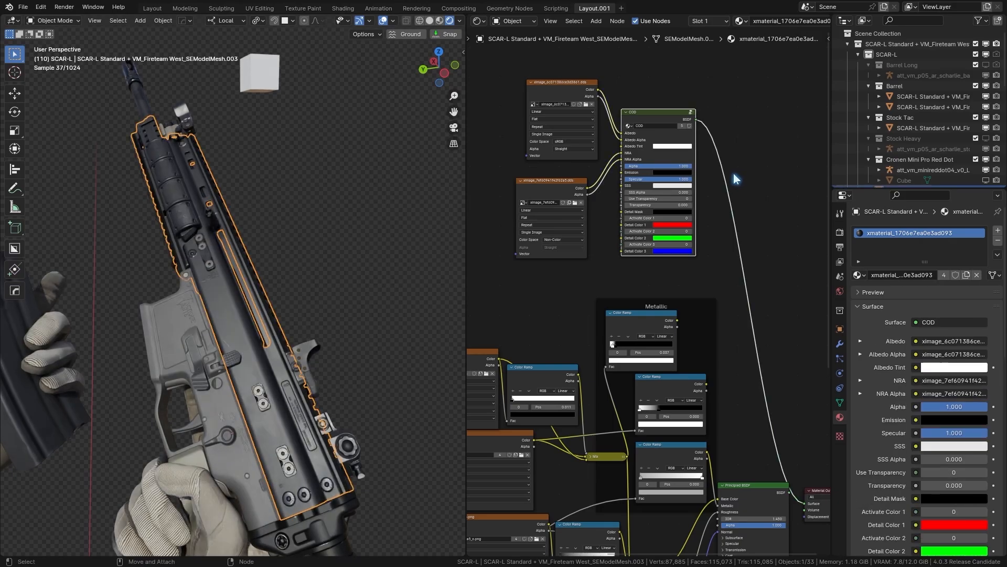
pyautogui.hotkey('ctrl', 'z')
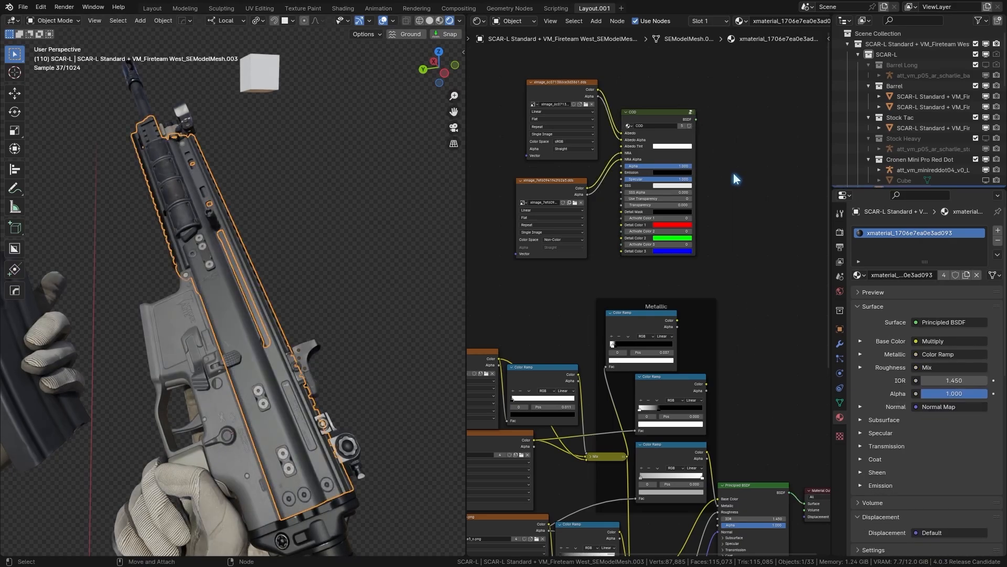
pyautogui.hotkey('ctrl', 'shift', 'z')
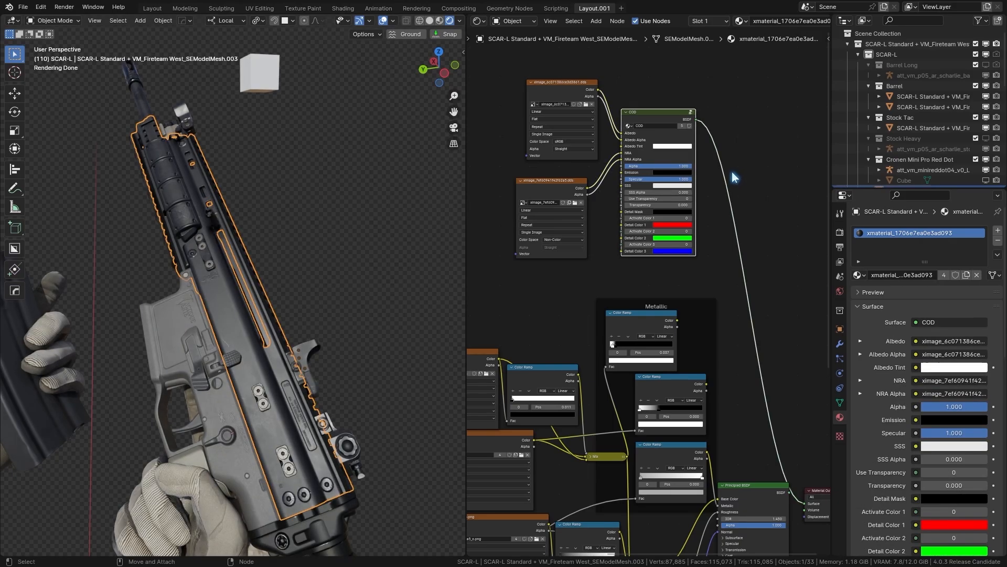
pyautogui.hotkey('ctrl', 'z')
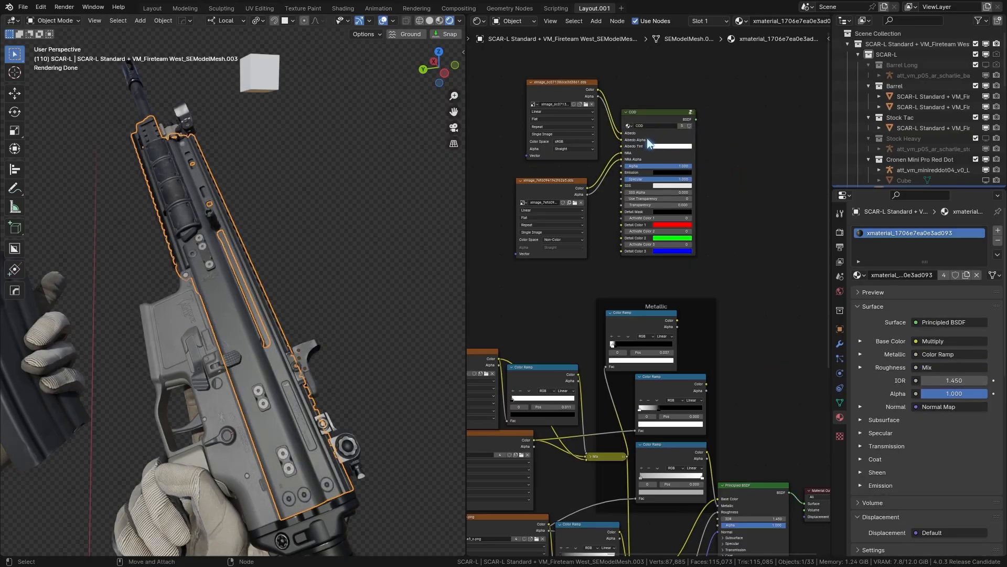
pyautogui.keyDown('ctrl'); pyautogui.keyDown('shift'); pyautogui.click(643, 124); pyautogui.keyUp('shift'); pyautogui.keyUp('ctrl')
# Load ximage_6c071386ce3d3861.dds into the image node feeding the COD group's Albedo and Albedo Alpha inputs.
pyautogui.moveTo(594, 154); pyautogui.dragTo(649, 220, button='middle')
pyautogui.scroll(3, 649, 220)
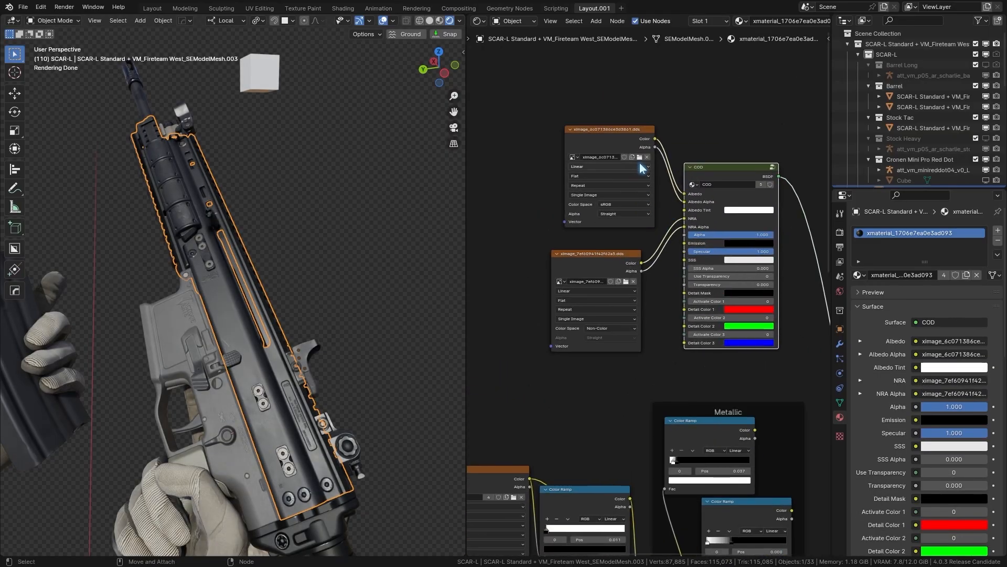
pyautogui.scroll(1, 628, 262)
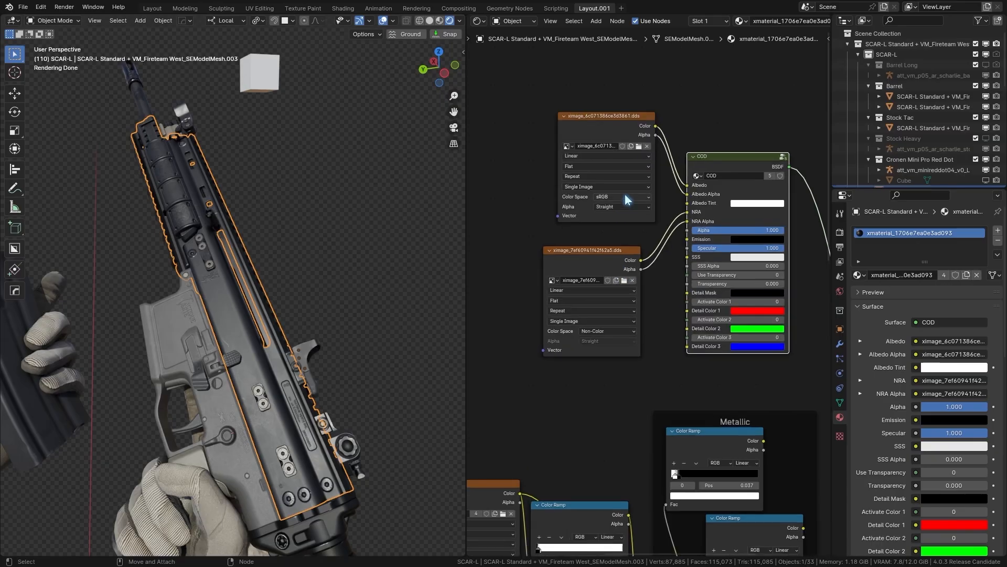
pyautogui.click(639, 146)
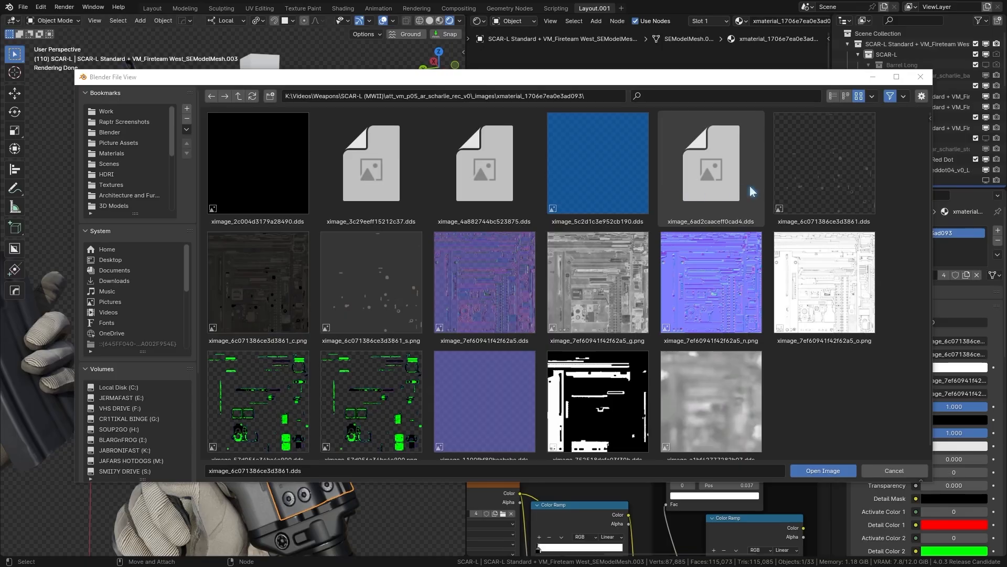
pyautogui.doubleClick(787, 182)
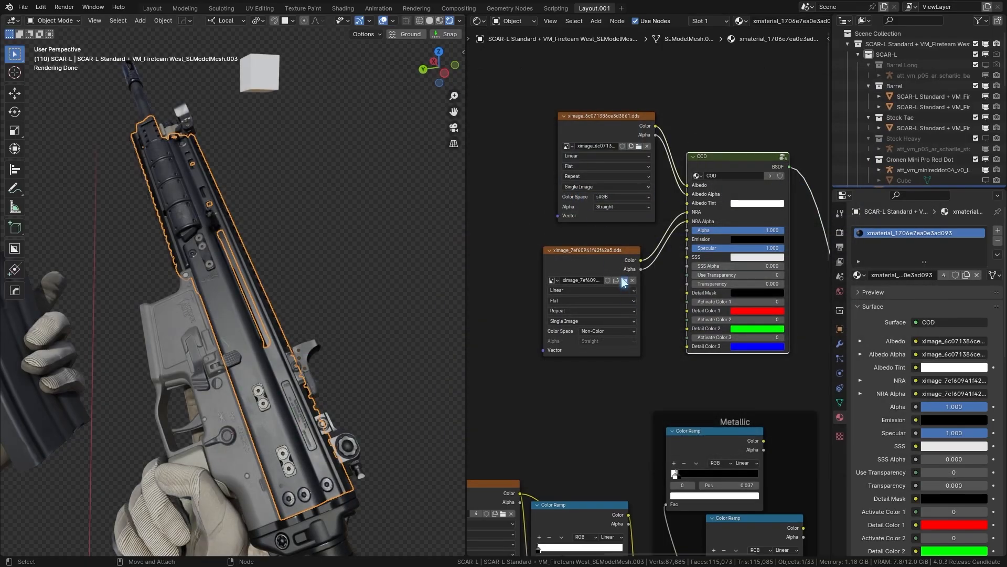
# Browse for the COD group's NRA image and search the material's image folder for ximage_7ef60941f42f62a5.
pyautogui.click(625, 283)
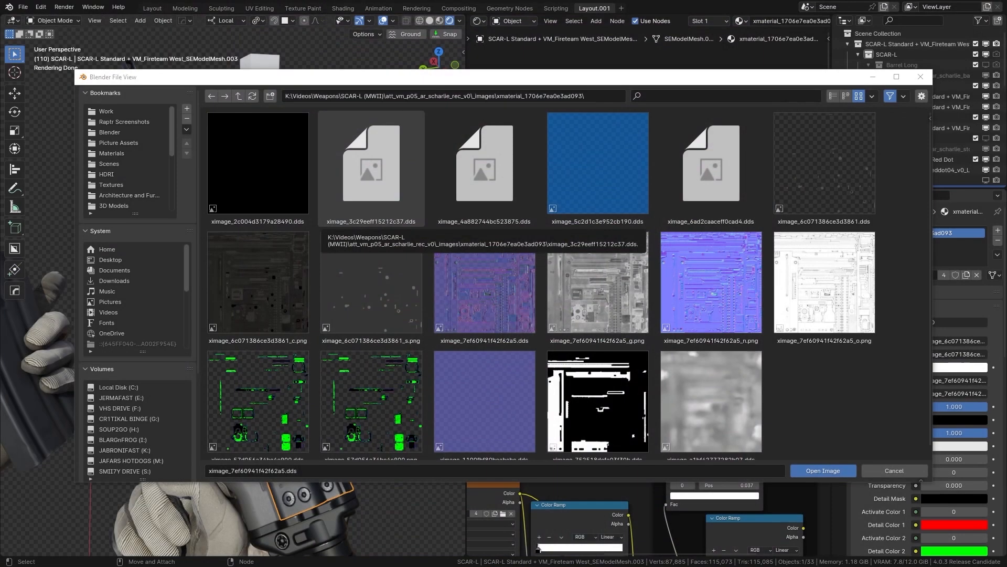
pyautogui.click(652, 96)
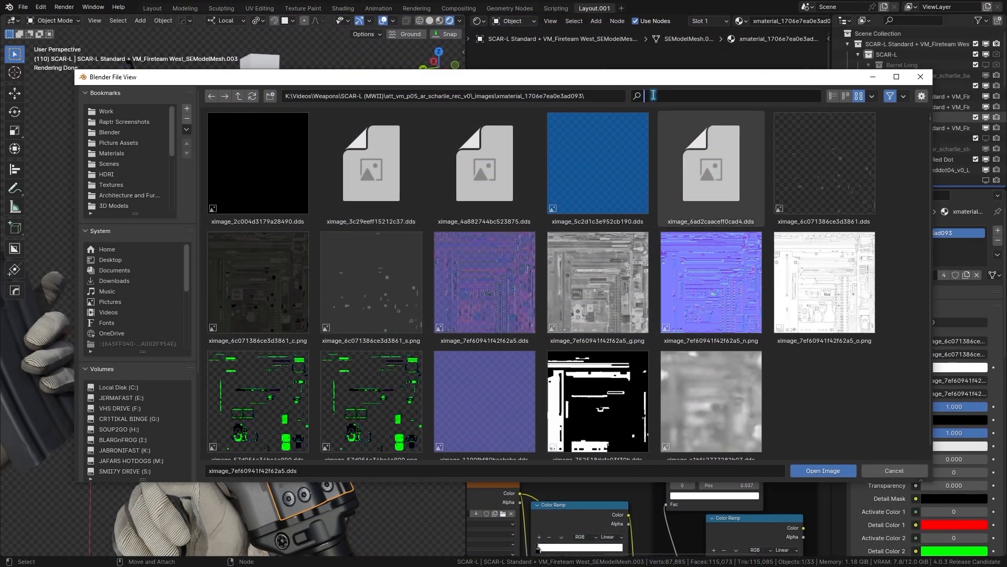
pyautogui.write('ximage_7ef60941f42f62a5')
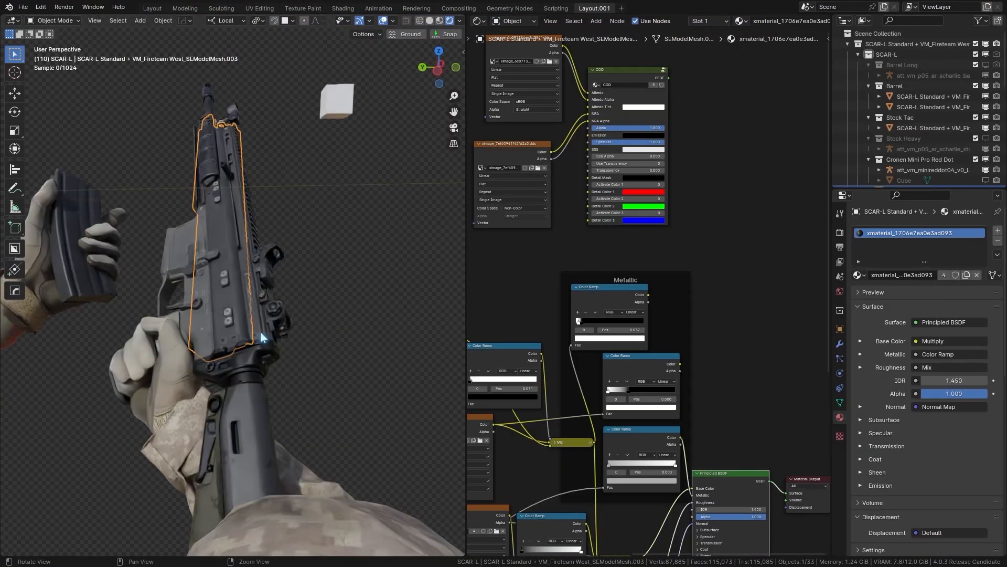
# Select the sight part with the round knob and examine its COD group, DDS image nodes and output connection.
pyautogui.scroll(5, 286, 370)
pyautogui.click(300, 366)
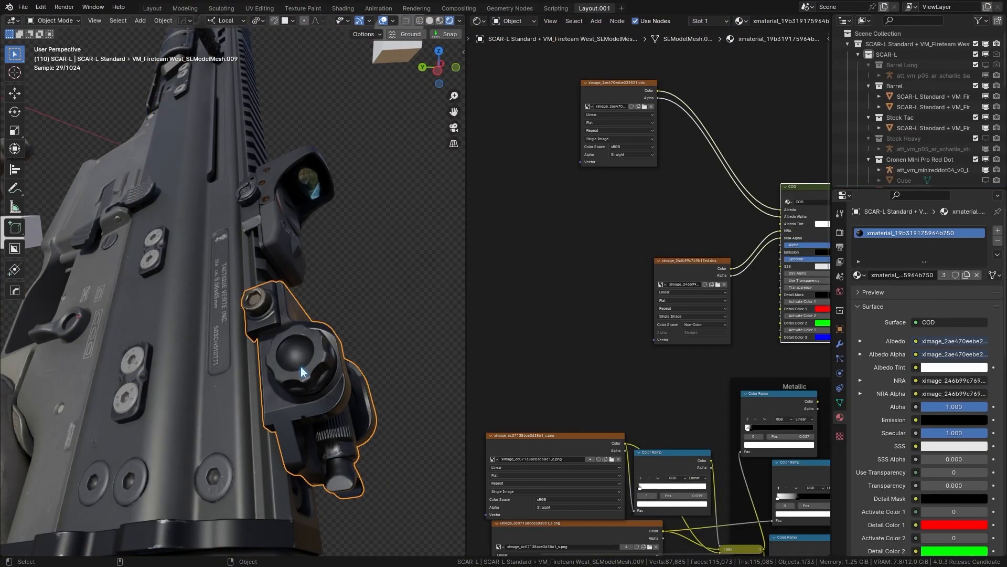
pyautogui.scroll(-5, 630, 260)
pyautogui.moveTo(707, 307); pyautogui.dragTo(601, 237, button='middle')
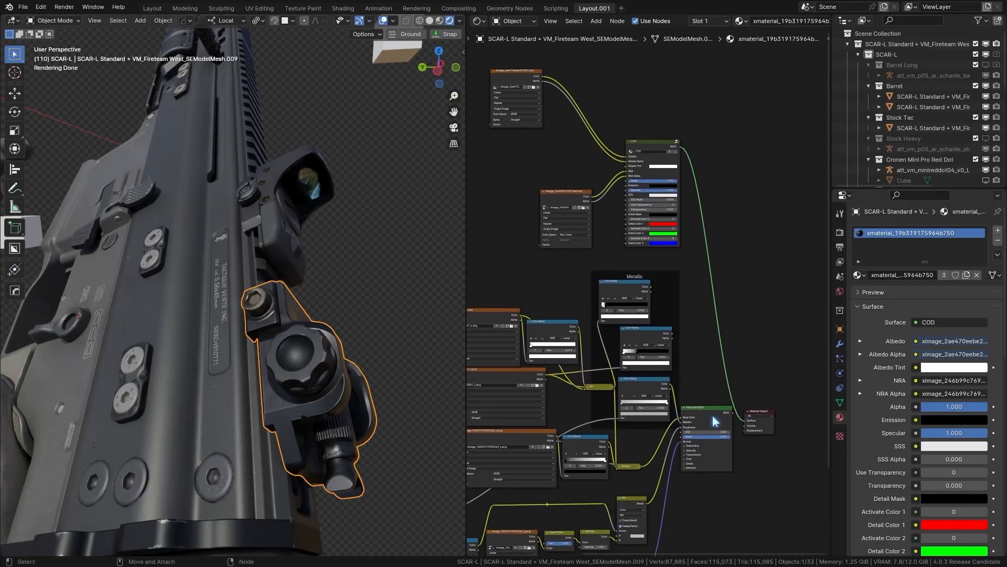
pyautogui.scroll(2, 649, 295)
pyautogui.moveTo(620, 183); pyautogui.dragTo(665, 250, button='middle')
pyautogui.scroll(1, 665, 254)
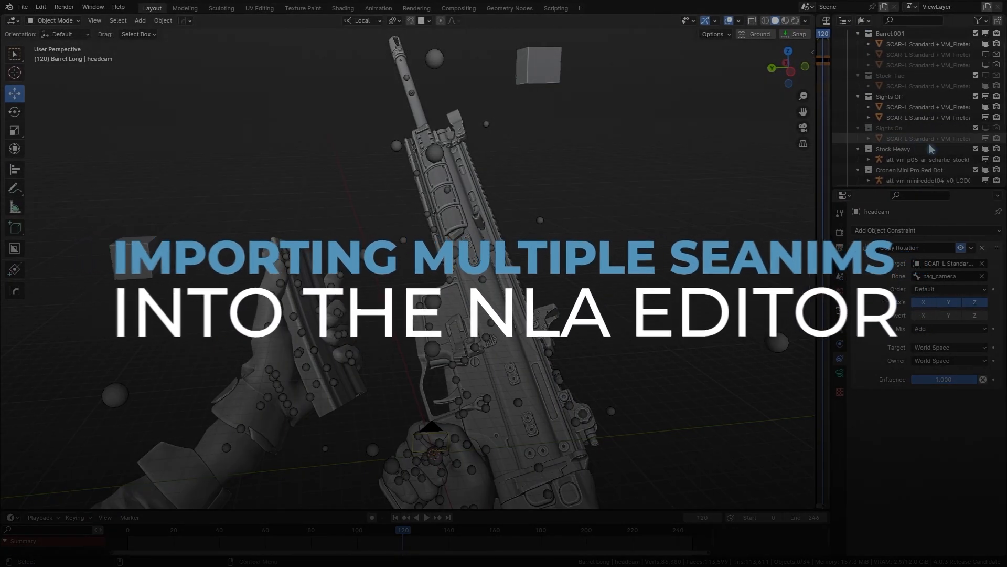
# Exclude the Cronen Mini Pro Red Dot and Sights Off collections and make the Sights On collection visible.
pyautogui.scroll(-2, 990, 134)
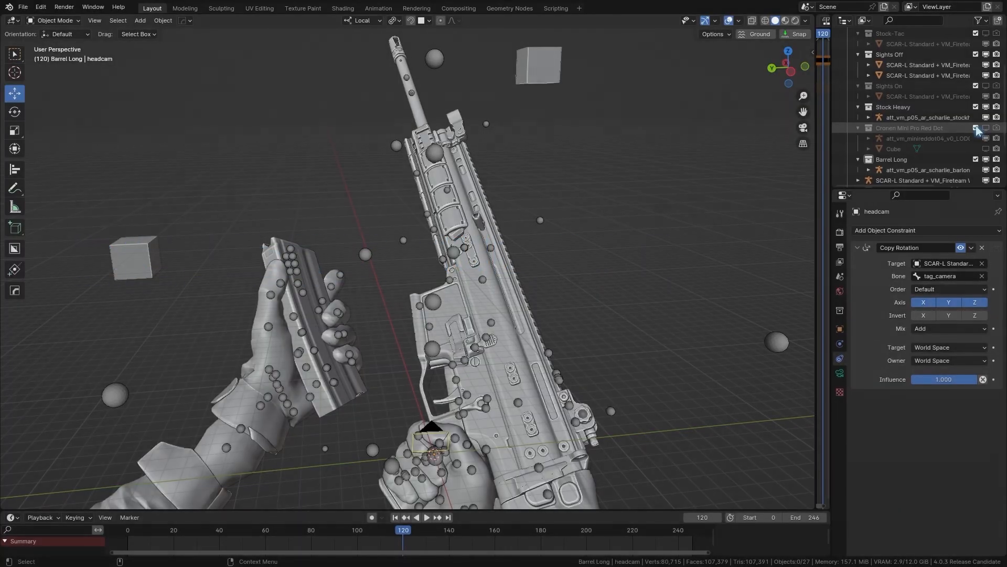
pyautogui.click(975, 128)
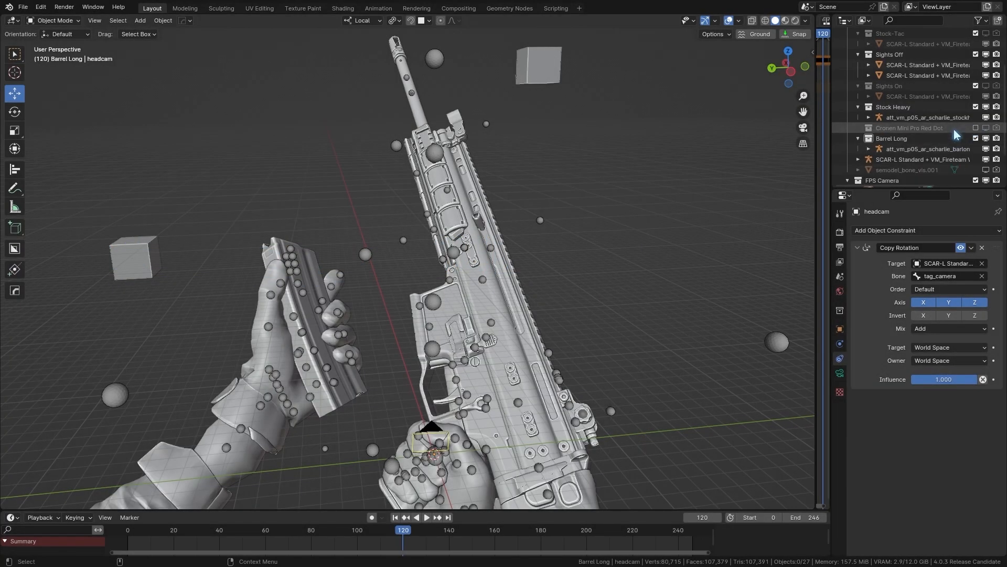
pyautogui.scroll(2, 953, 132)
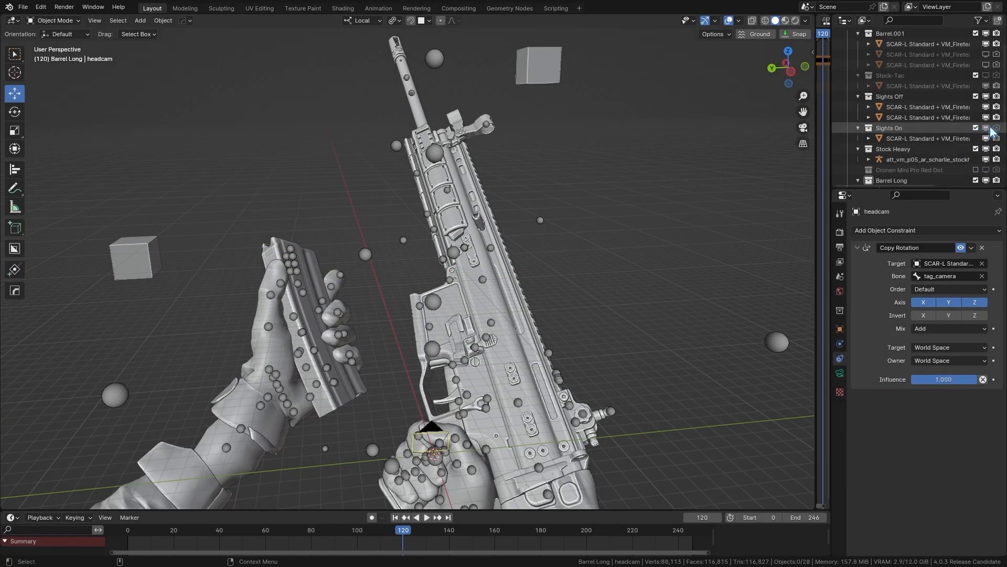
pyautogui.click(976, 97)
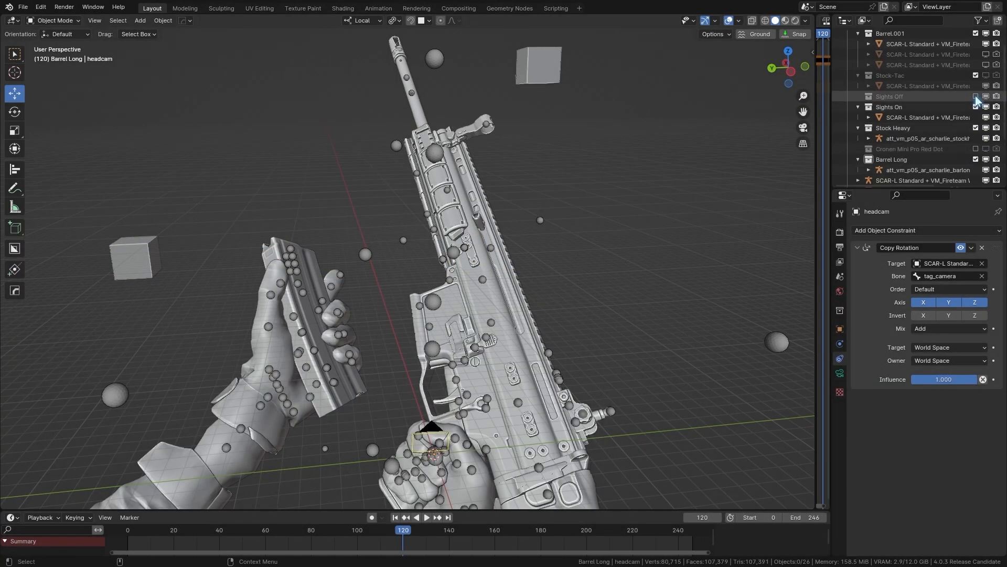
pyautogui.click(984, 79)
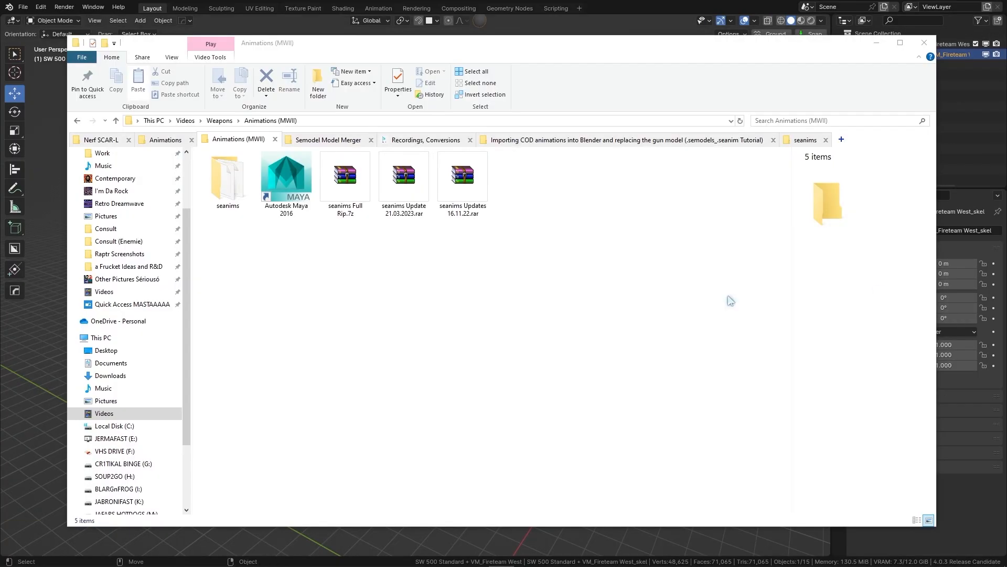
# In File Explorer, open the Animations (MWII) seanims folder and check the weapon part names inside TAQ-56 - V00 - Standard.7z.
pyautogui.doubleClick(225, 199)
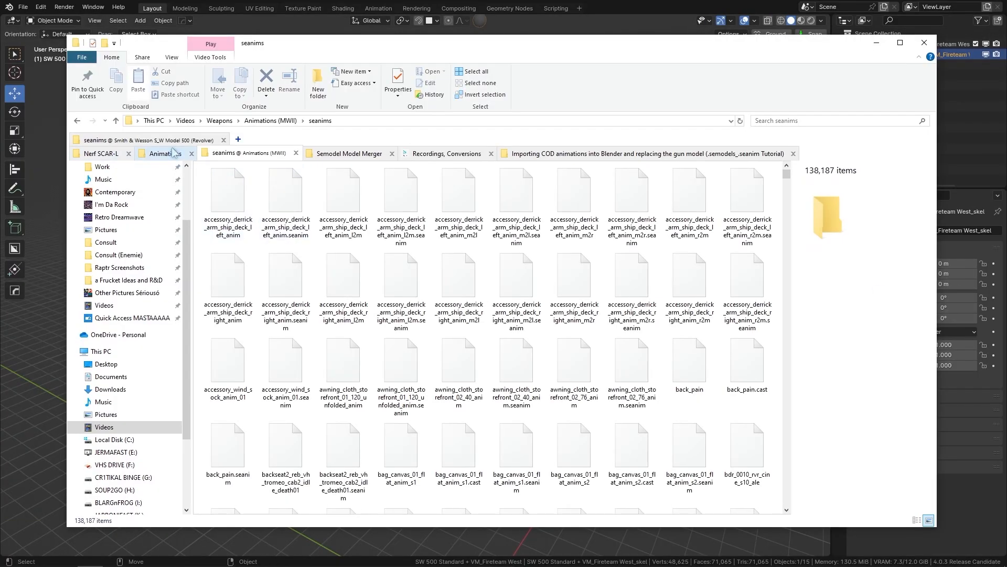
pyautogui.click(173, 157)
pyautogui.click(275, 122)
pyautogui.doubleClick(530, 287)
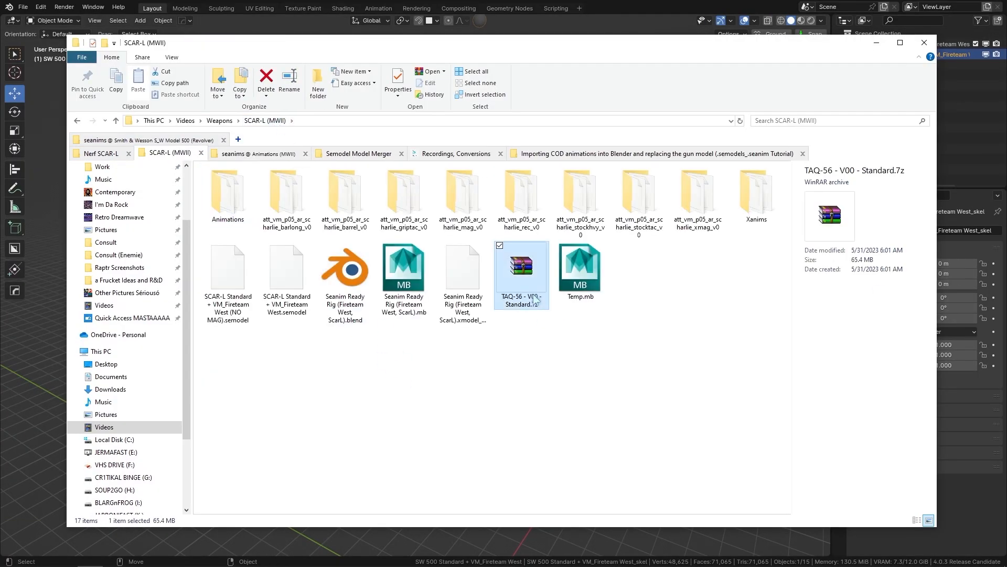
pyautogui.doubleClick(331, 260)
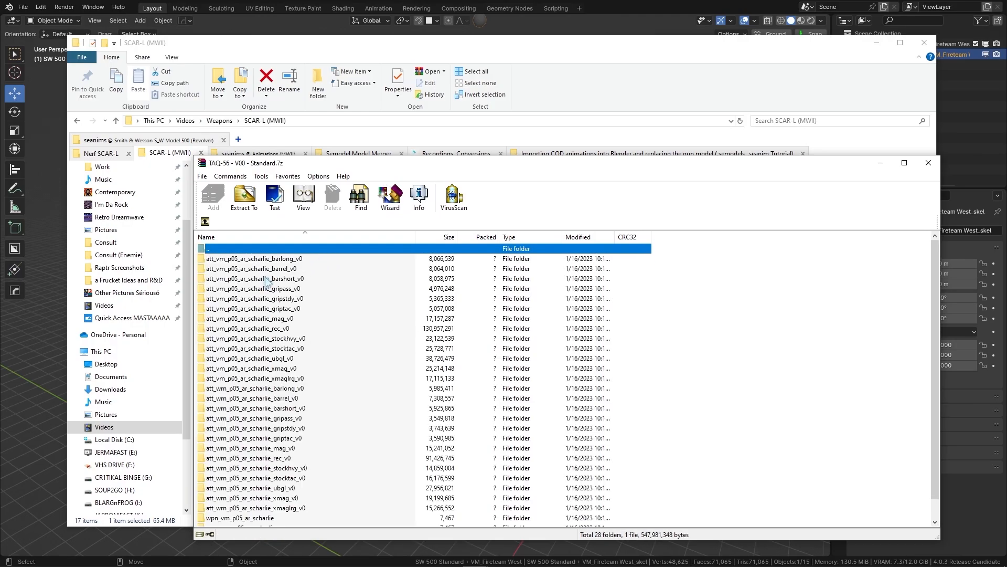
pyautogui.click(922, 165)
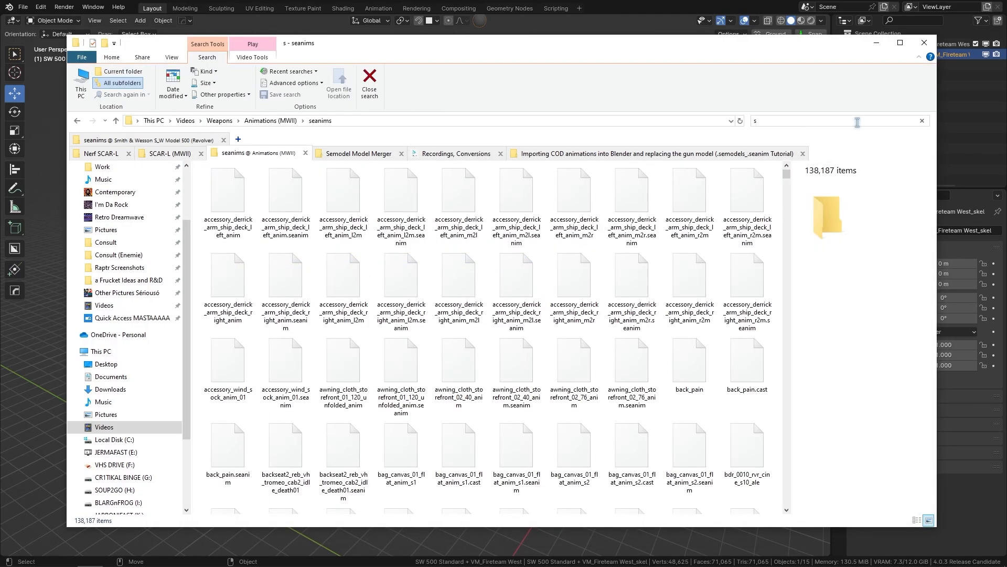
# Search the seanims folder for scharlie and look through the collected seanim files in the SCAR-L (MWII) Animations folder.
pyautogui.press('BackSpace')
pyautogui.write('charlie')
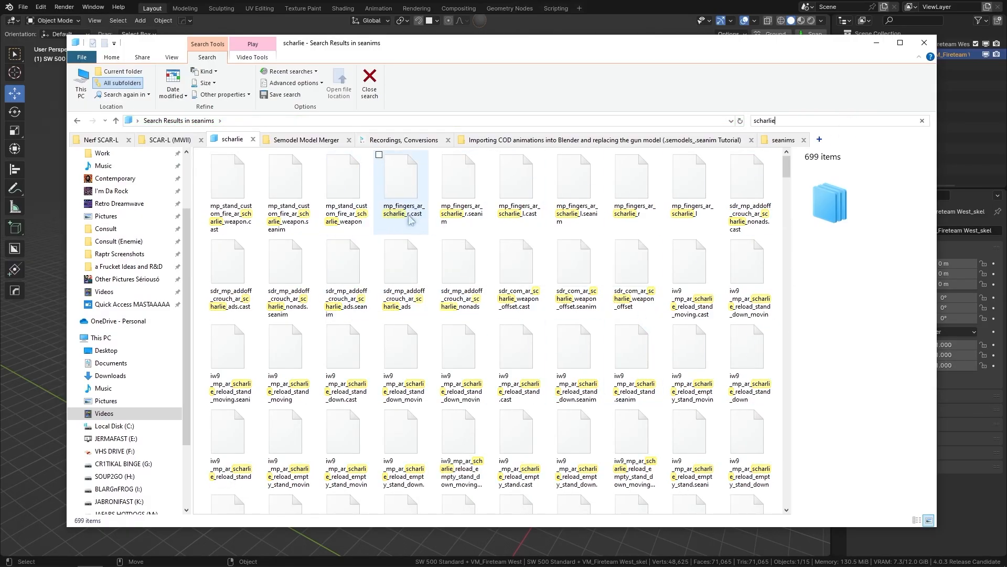
pyautogui.click(176, 144)
pyautogui.doubleClick(238, 178)
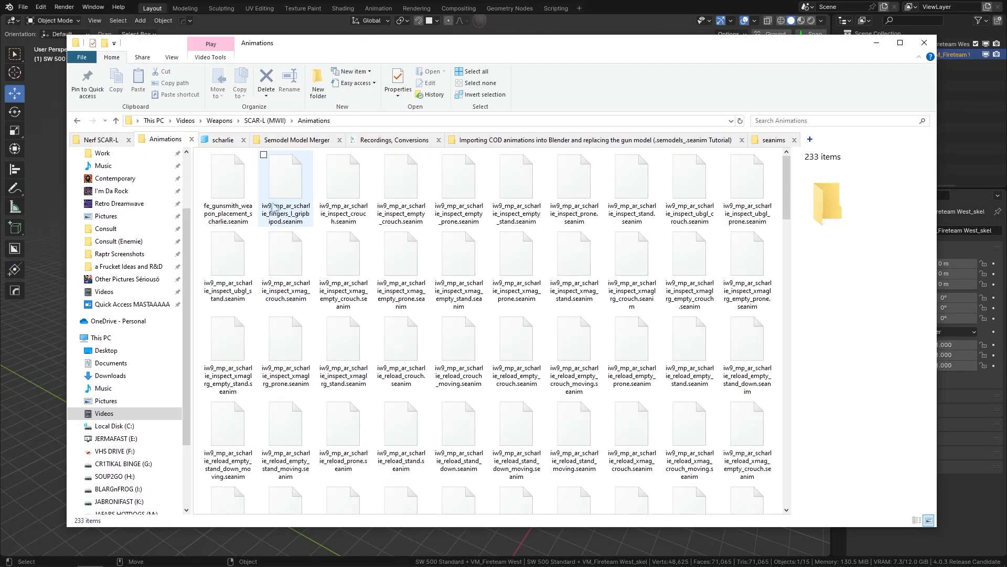
pyautogui.scroll(-5, 454, 325)
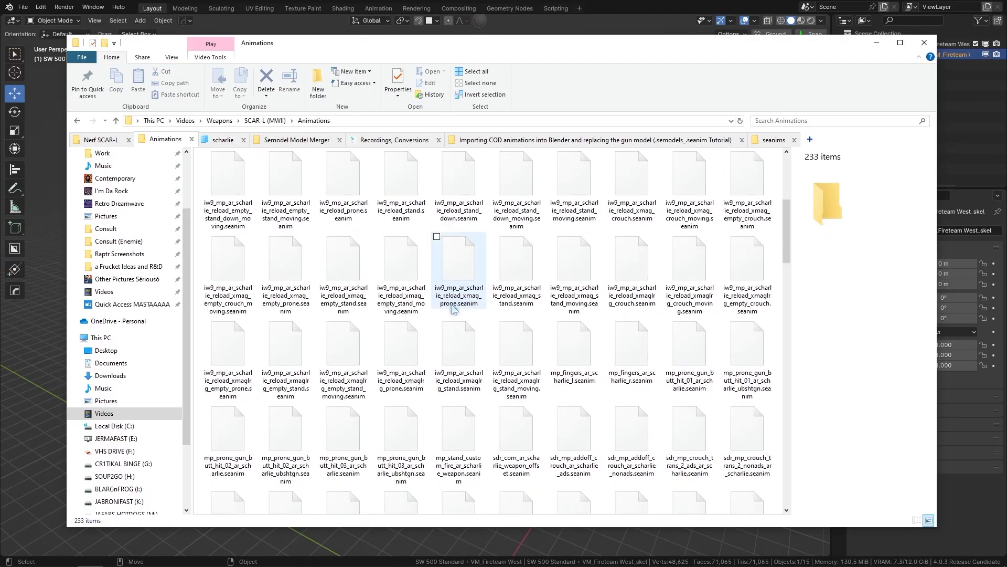
pyautogui.scroll(5, 454, 310)
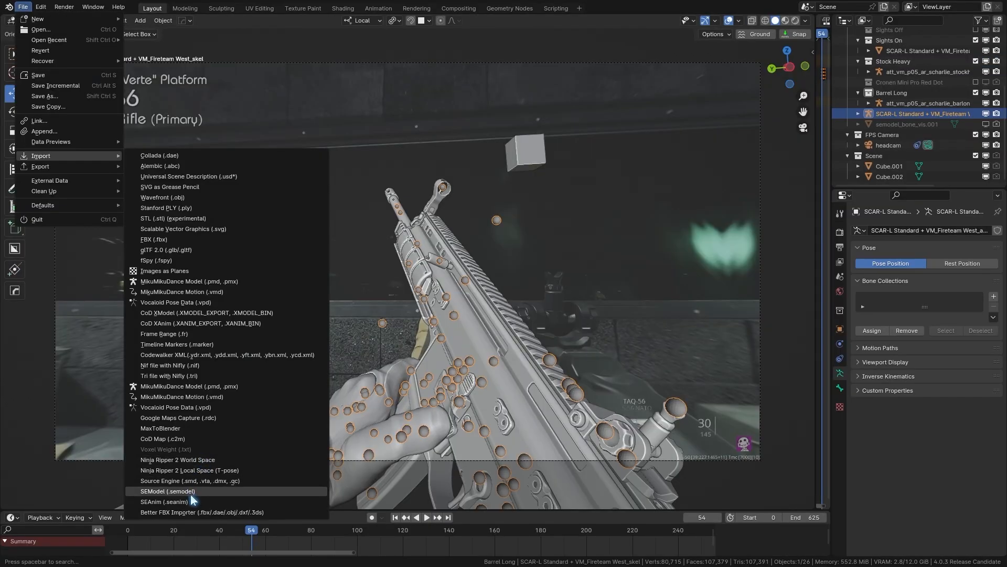
# Import the SEAnim vm_p05_ar_scharlie_raise_first.seanim from the SCAR-L (MWII) Animations folder.
pyautogui.click(247, 494)
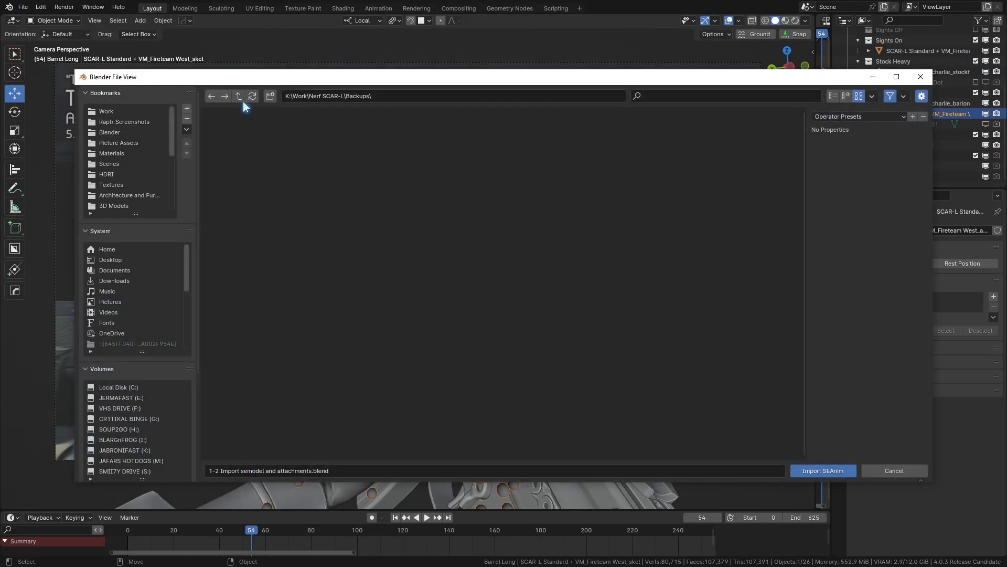
pyautogui.click(240, 99)
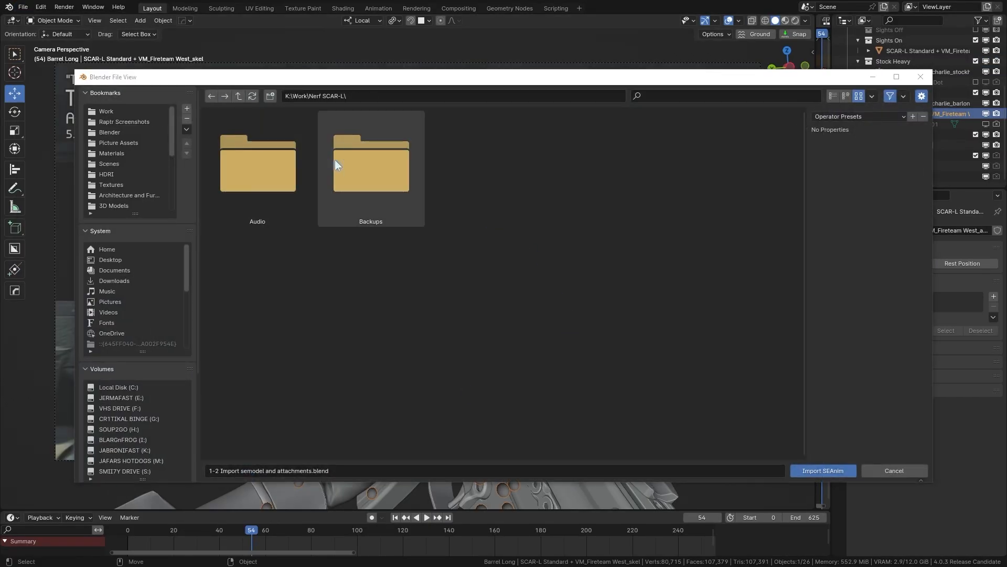
pyautogui.click(110, 369)
pyautogui.click(121, 454)
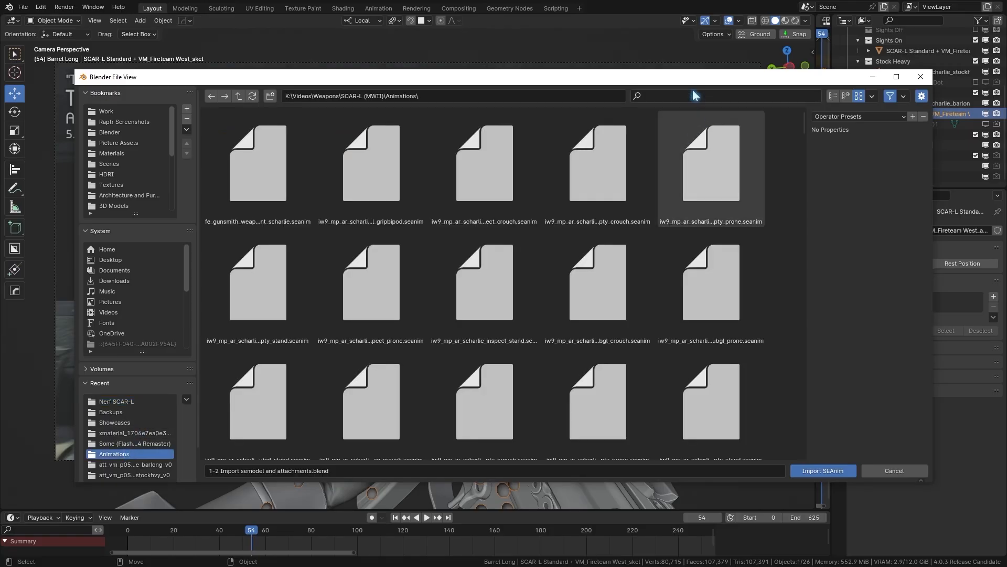
pyautogui.hotkey('ctrl', 'f')
pyautogui.write('vm_p05_ar_scharlie_raise_first.seanim')
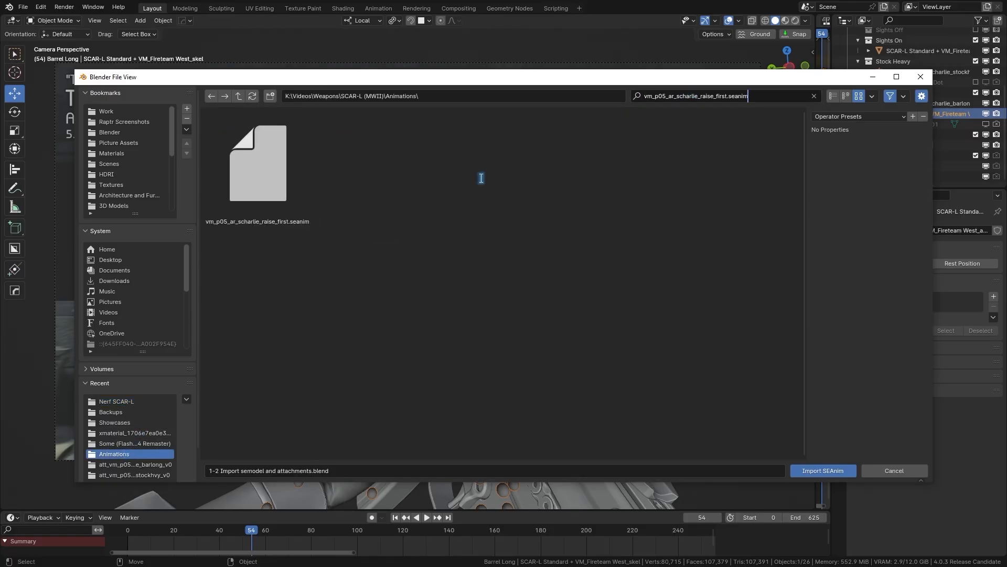
pyautogui.doubleClick(263, 201)
# Widen the NLA editor beside the viewport and push the imported raise_first action down into a strip.
pyautogui.hotkey('ctrl', 'Tab')
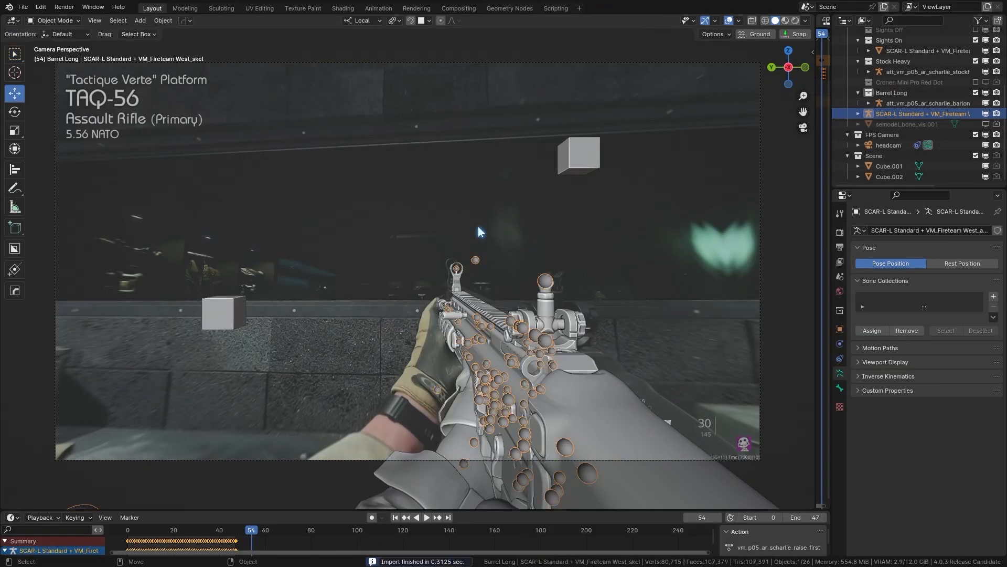
pyautogui.moveTo(815, 169); pyautogui.dragTo(463, 162)
pyautogui.click(556, 60)
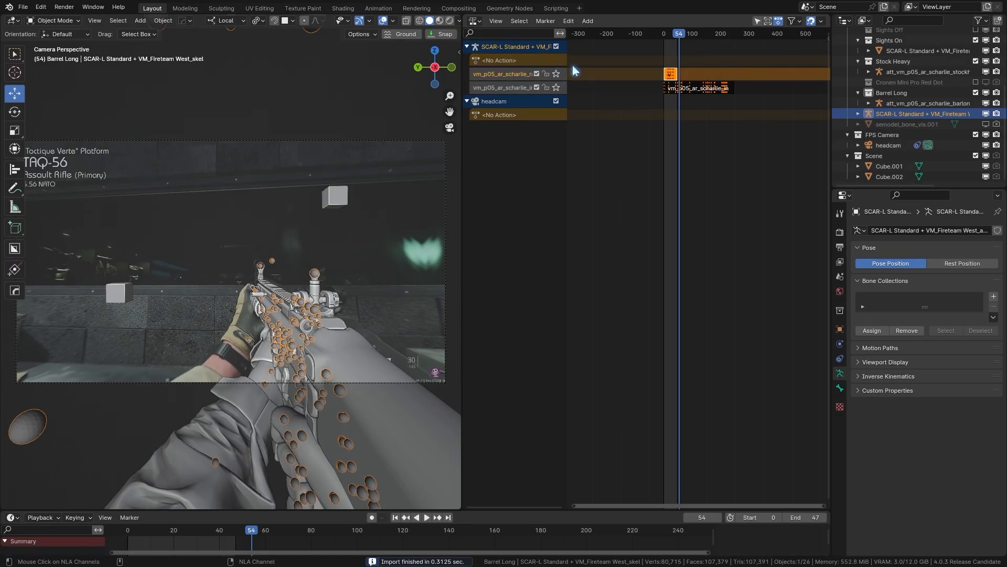
# Extend the scene's end frame to 584 and place the raise_first strip ahead of the inspect strip on the lower NLA track.
pyautogui.click(693, 100)
pyautogui.moveTo(794, 517); pyautogui.dragTo(819, 518)
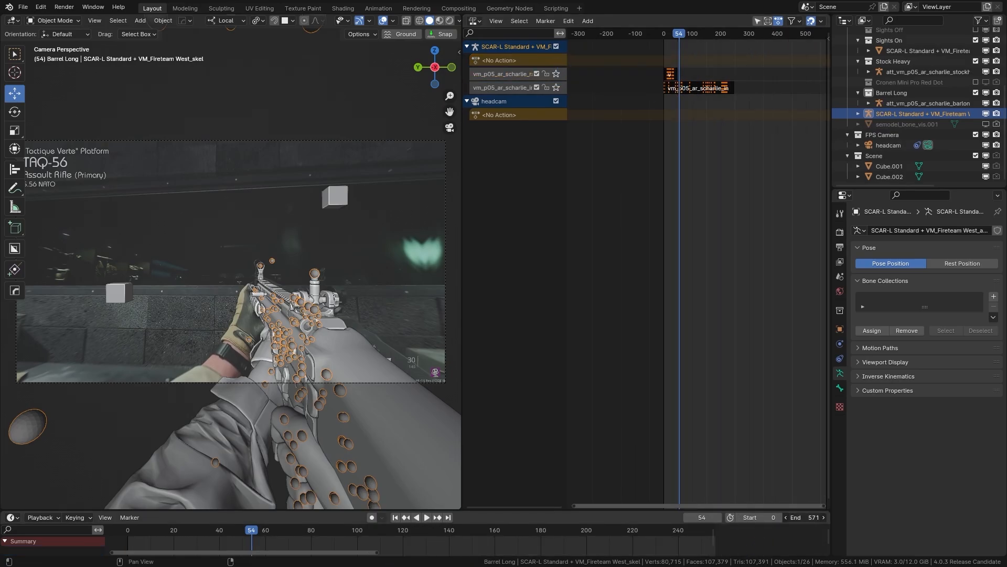
pyautogui.moveTo(697, 88)
pyautogui.mouseDown()
pyautogui.moveTo(688, 74)
pyautogui.moveTo(677, 88)
pyautogui.mouseUp()
pyautogui.scroll(5, 684, 149)
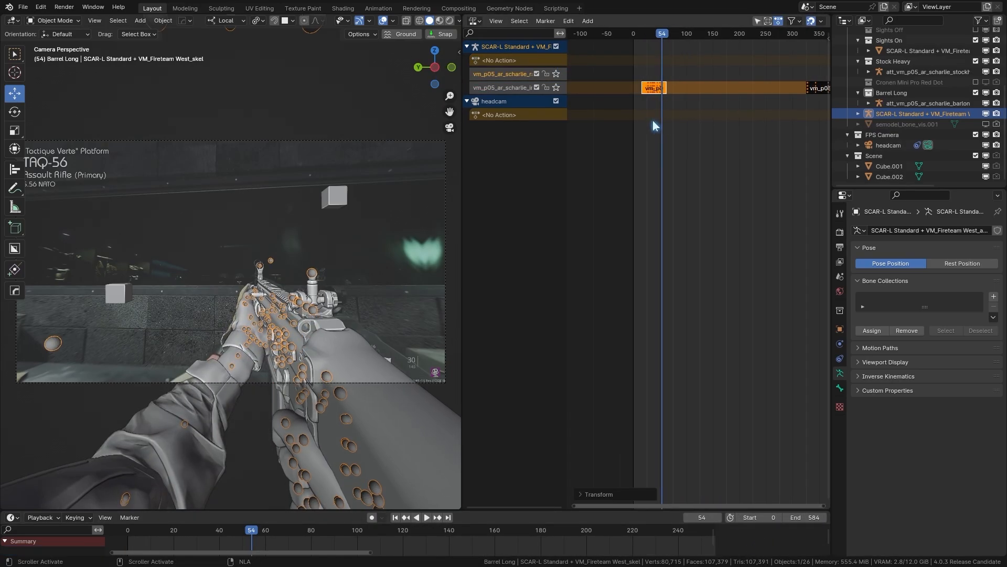
pyautogui.scroll(3, 597, 49)
# Scrub through the NLA timeline up to the end of the vm_p05_ar_scharlie_reload strip to preview the animation.
pyautogui.moveTo(678, 34); pyautogui.dragTo(772, 70)
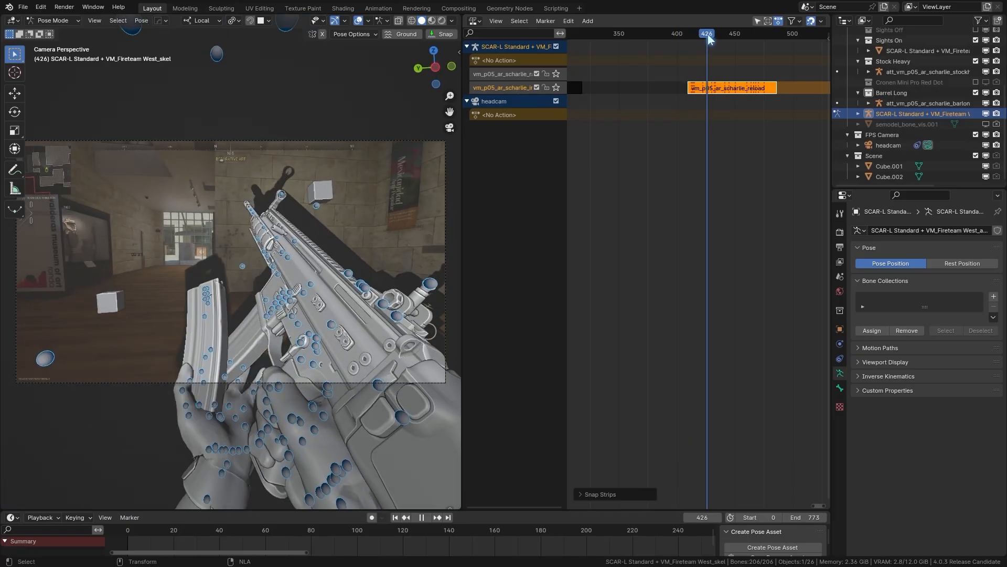
pyautogui.moveTo(708, 35); pyautogui.dragTo(710, 37)
pyautogui.moveTo(696, 35); pyautogui.dragTo(697, 35)
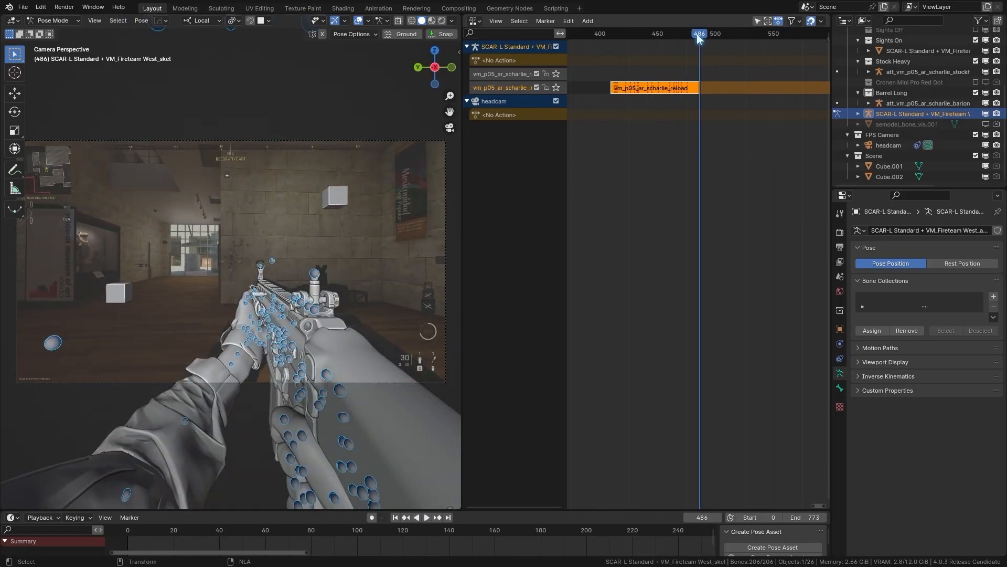
# Position the short animation strip to start at about frame 340 on the lower track and preview it.
pyautogui.click(23, 7)
pyautogui.press('g')
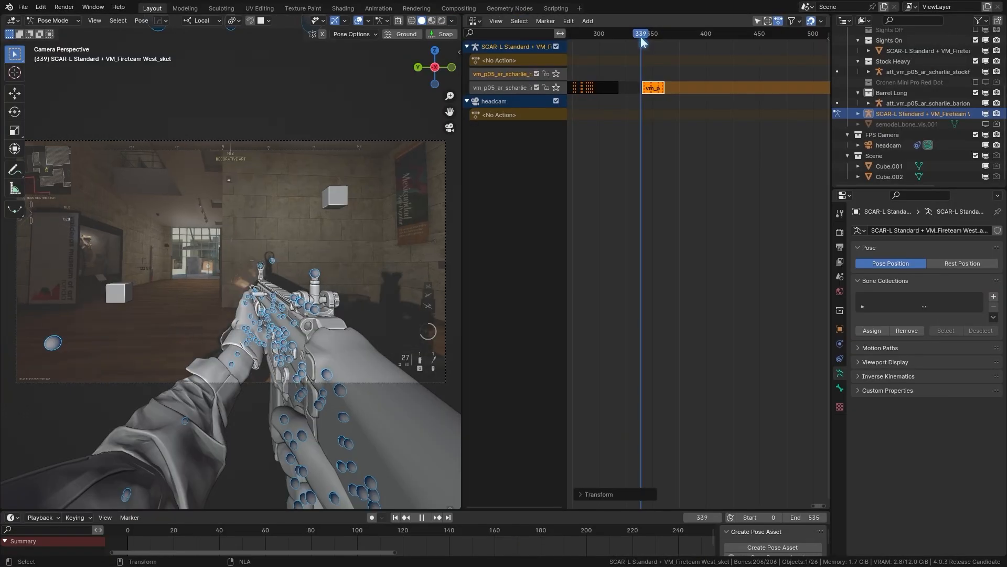
pyautogui.moveTo(641, 37)
pyautogui.mouseDown()
pyautogui.moveTo(629, 37)
pyautogui.moveTo(654, 40)
pyautogui.mouseUp()
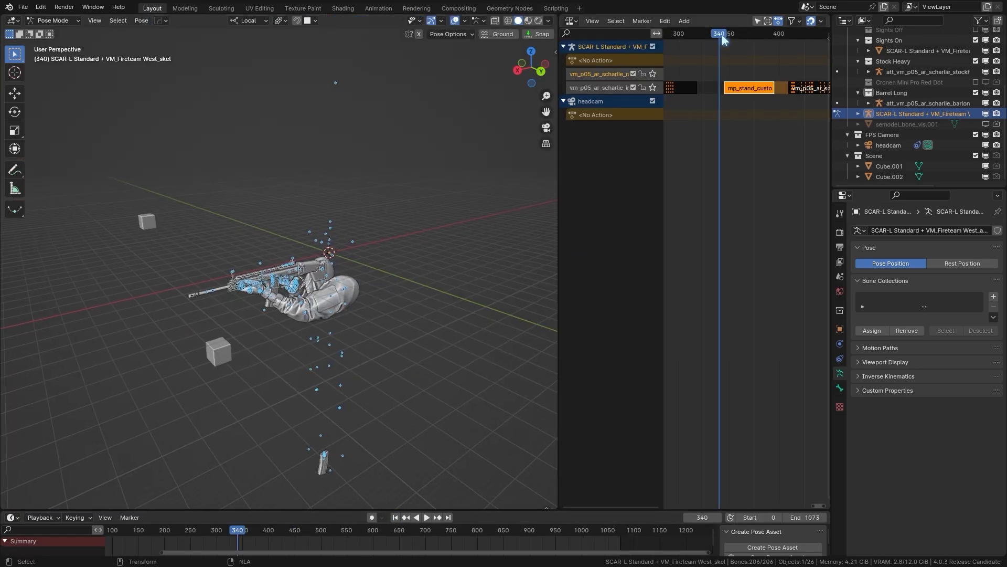
# Preview the mp_stand strip around frame 340 from outside the camera, viewing the arms and rifle from another angle.
pyautogui.moveTo(722, 35); pyautogui.dragTo(735, 33)
pyautogui.moveTo(368, 272); pyautogui.dragTo(330, 334, button='middle')
pyautogui.click(713, 39)
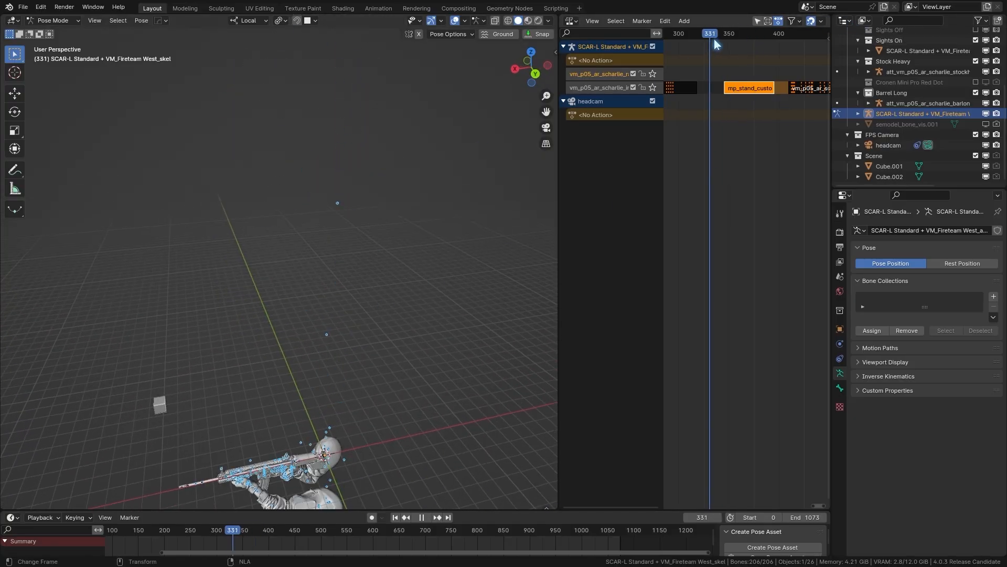
pyautogui.press('Escape')
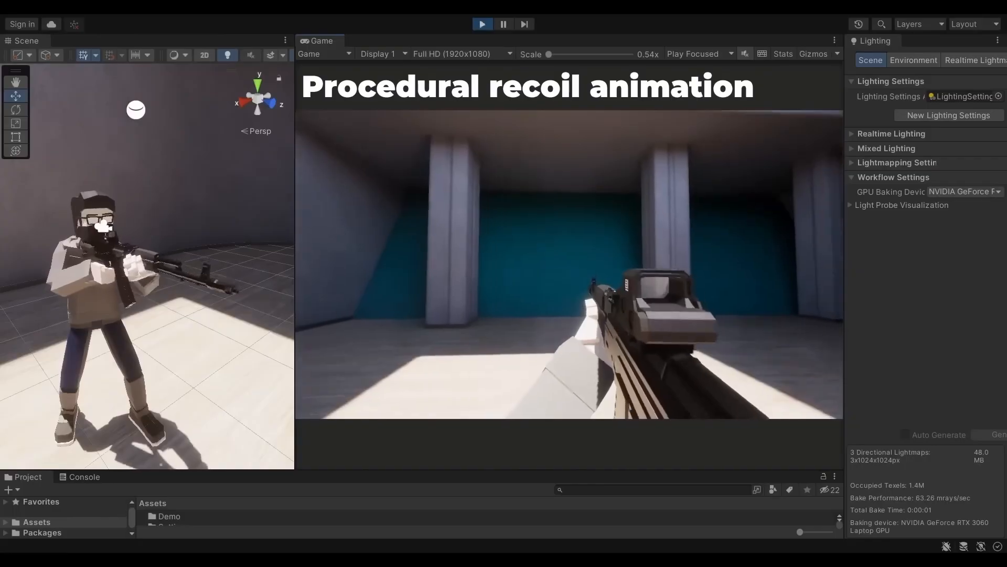
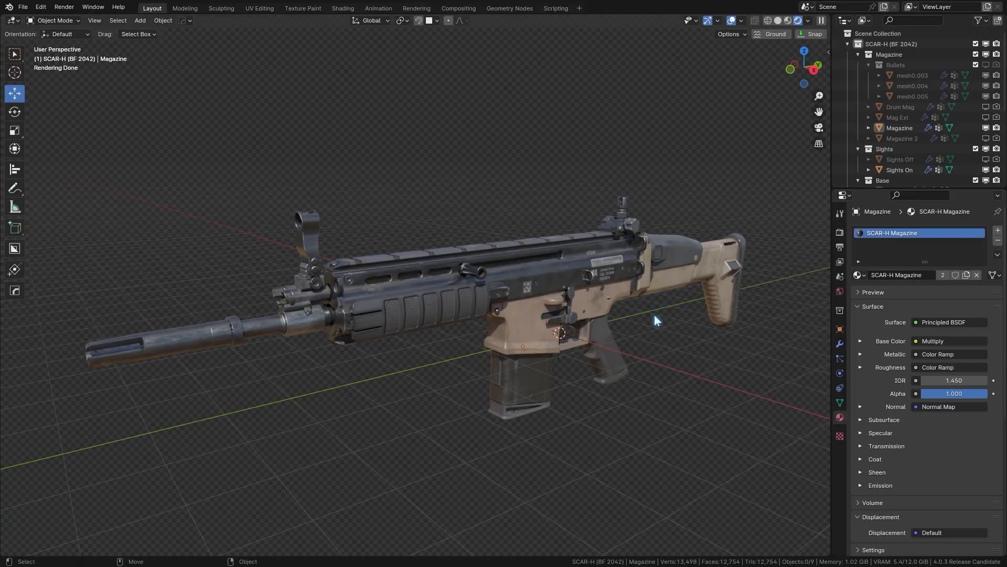
# Examine the SCAR-H (BF 2042) model from several angles, select its parent empty and look through its part collections.
pyautogui.moveTo(653, 317); pyautogui.dragTo(512, 307, button='middle')
pyautogui.scroll(1, 512, 369)
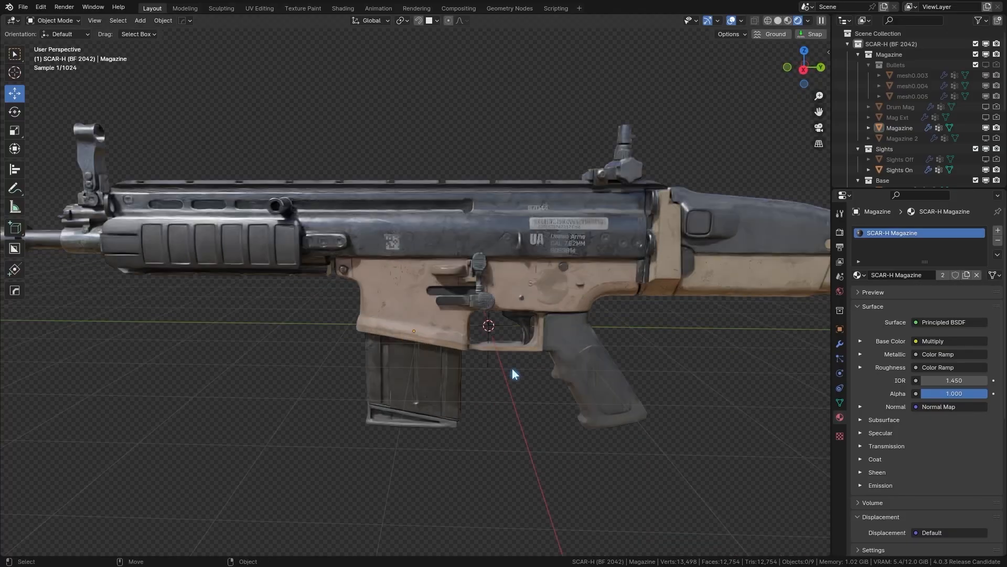
pyautogui.moveTo(512, 368); pyautogui.dragTo(479, 350, button='middle')
pyautogui.click(481, 351)
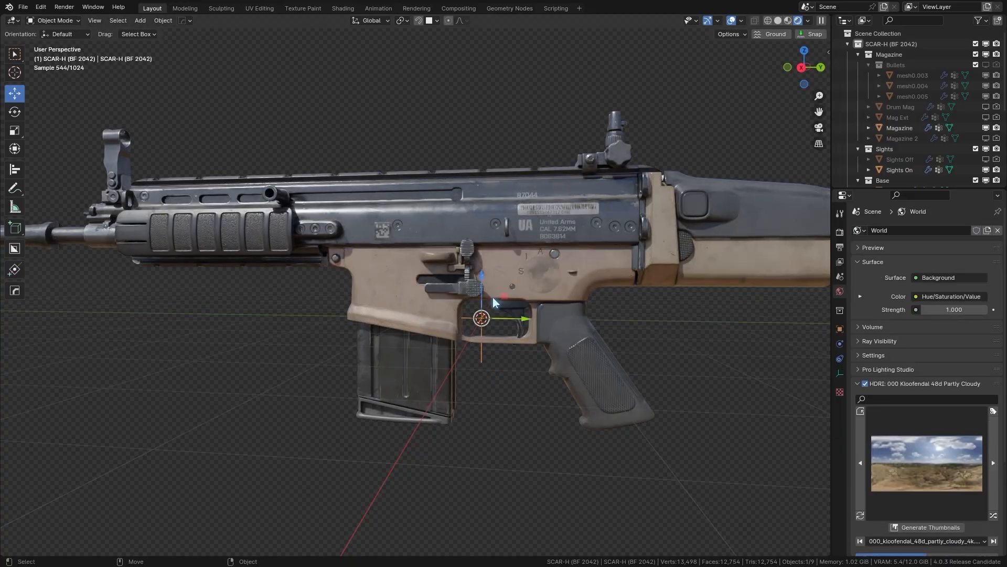
pyautogui.scroll(-6, 898, 138)
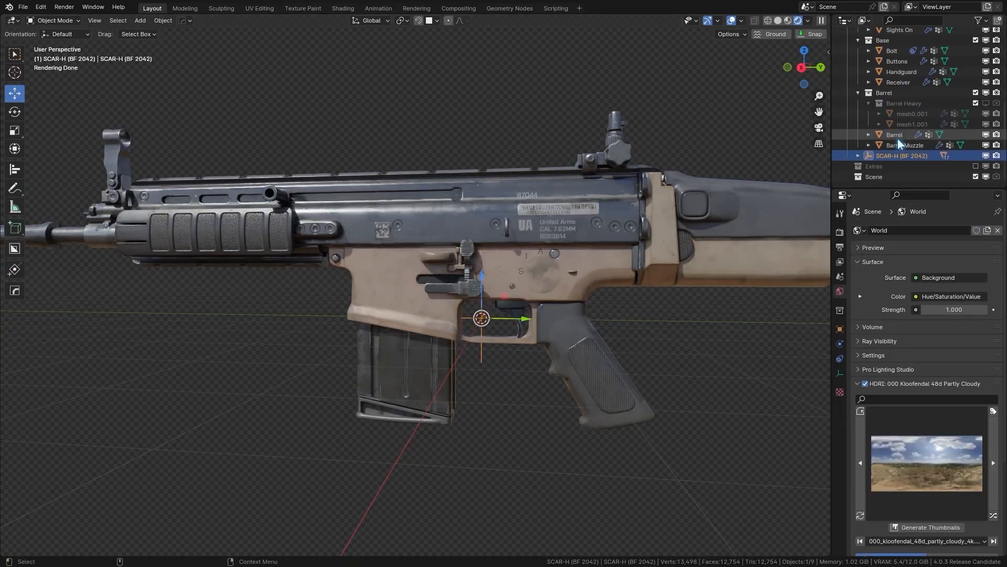
# Try moving the SCAR-H (BF 2042) parent empty with the Barrel Heavy collection hidden and shown.
pyautogui.press('g')
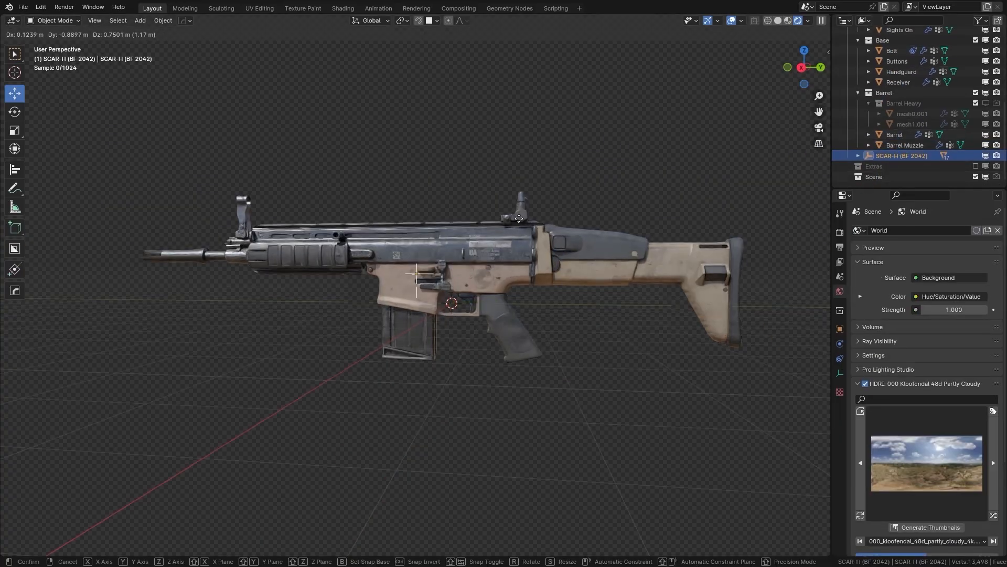
pyautogui.rightClick(560, 224)
pyautogui.click(986, 104)
pyautogui.press('g')
pyautogui.rightClick(580, 184)
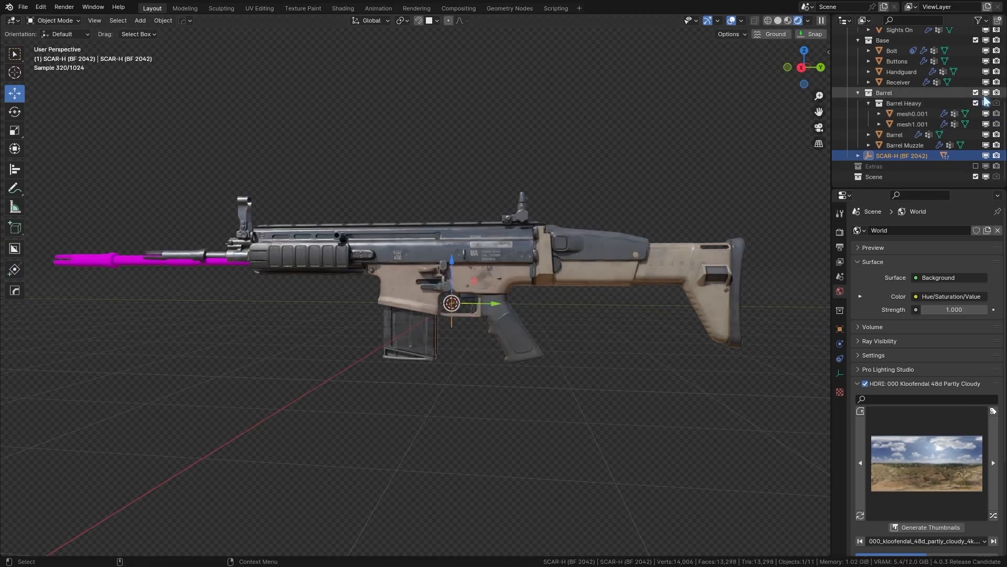
pyautogui.click(986, 103)
# Inspect the SCAR-H model straight from the side and open its object properties.
pyautogui.click(801, 67)
pyautogui.scroll(5, 550, 351)
pyautogui.scroll(-3, 551, 350)
pyautogui.click(840, 329)
pyautogui.keyDown('alt'); pyautogui.moveTo(580, 333); pyautogui.dragTo(524, 362); pyautogui.keyUp('alt')
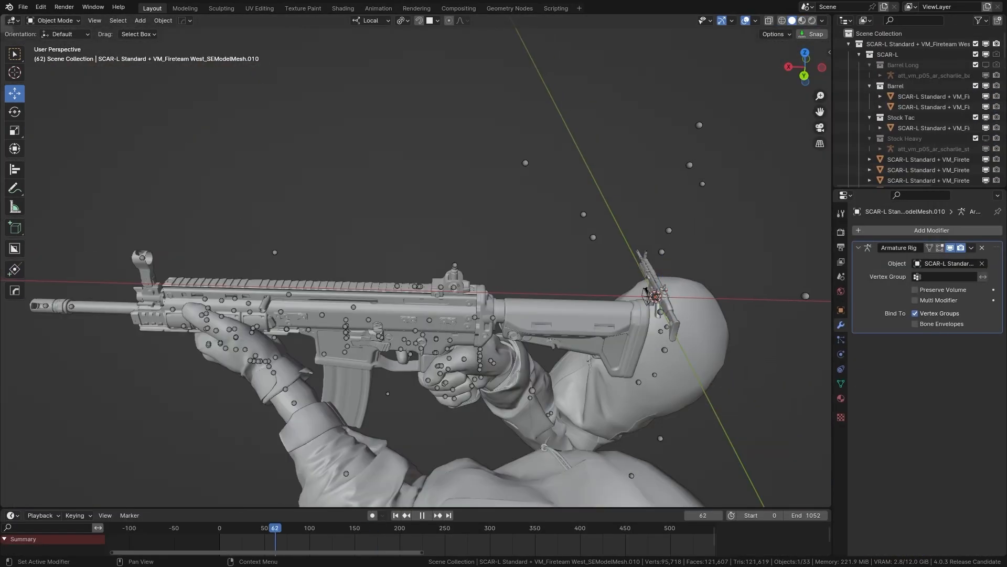
# Rotate the SCAR-H (BF 2042) empty to 90° about Z and move the second Outliner and NLA window off the main screen.
pyautogui.click(664, 303)
pyautogui.press('e')
pyautogui.keyDown('ctrl'); pyautogui.moveTo(693, 310); pyautogui.dragTo(803, 84); pyautogui.keyUp('ctrl')
pyautogui.press('w')
pyautogui.click(805, 77)
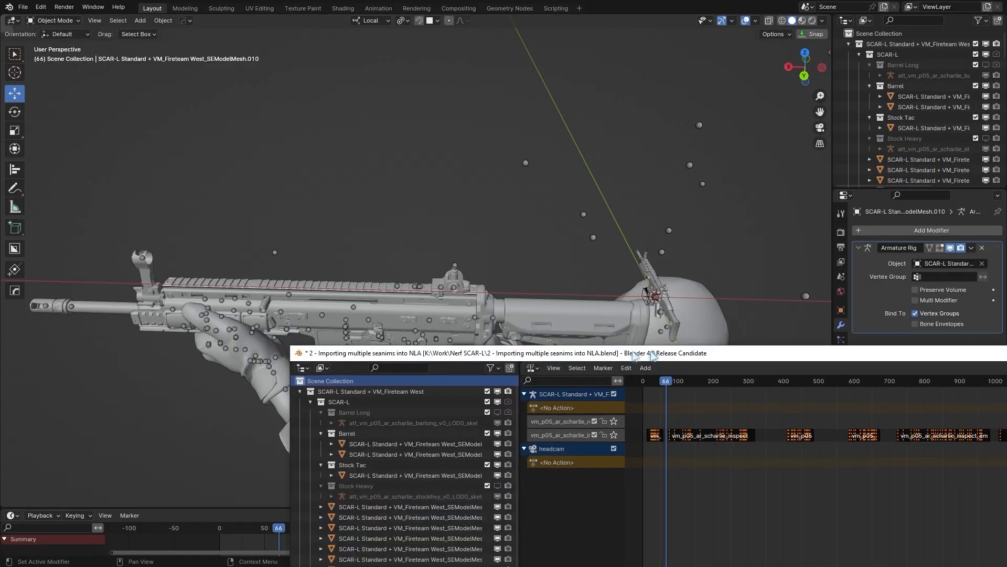
pyautogui.doubleClick(633, 354)
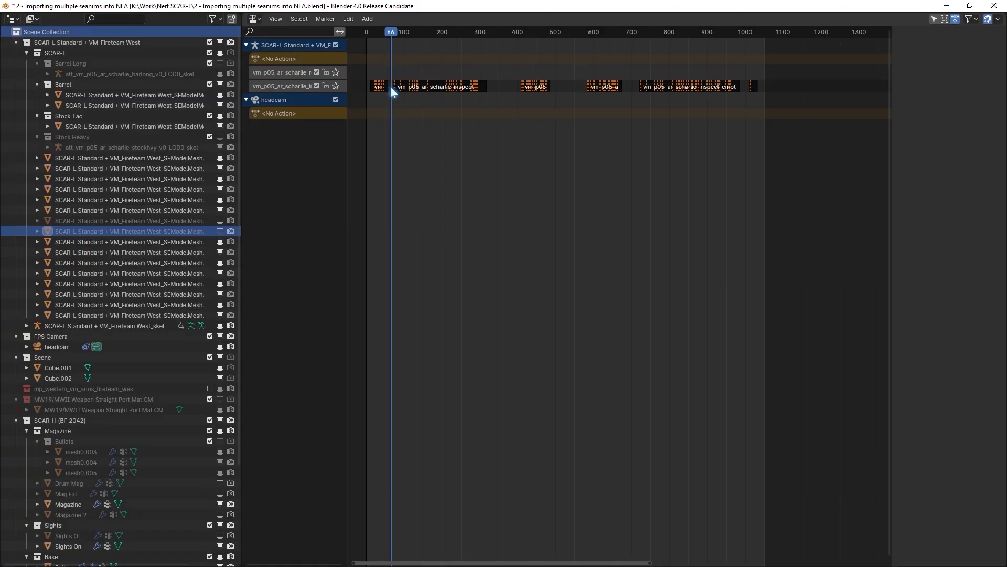
pyautogui.moveTo(416, 5); pyautogui.dragTo(1006, 6)
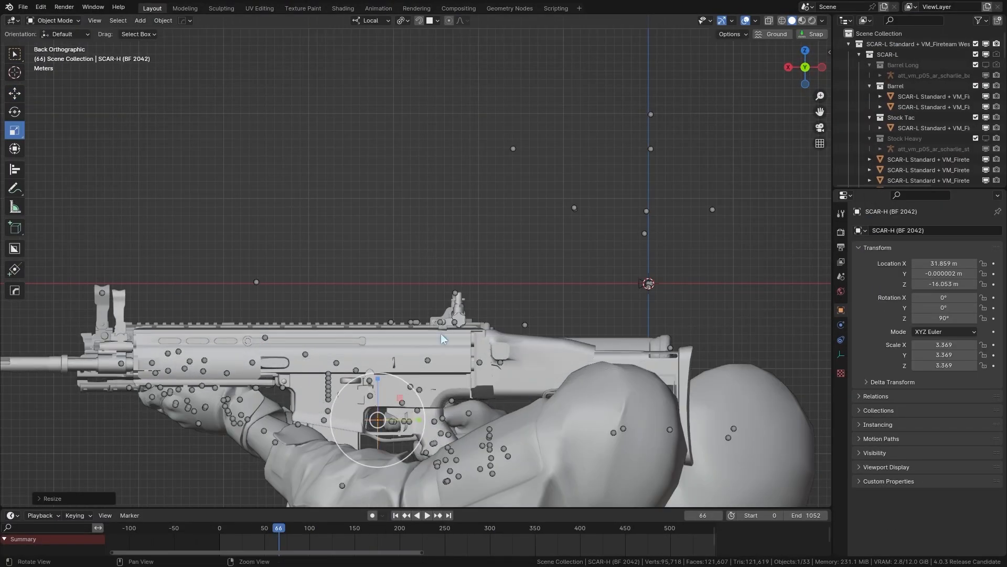
# In back view, scale the SCAR-H to about 3.734 and move it to about X 31.83 m, Z -15.73 m over the SCAR-L.
pyautogui.scroll(5, 441, 333)
pyautogui.press('s')
pyautogui.click(663, 306)
pyautogui.scroll(2, 624, 315)
pyautogui.press('g')
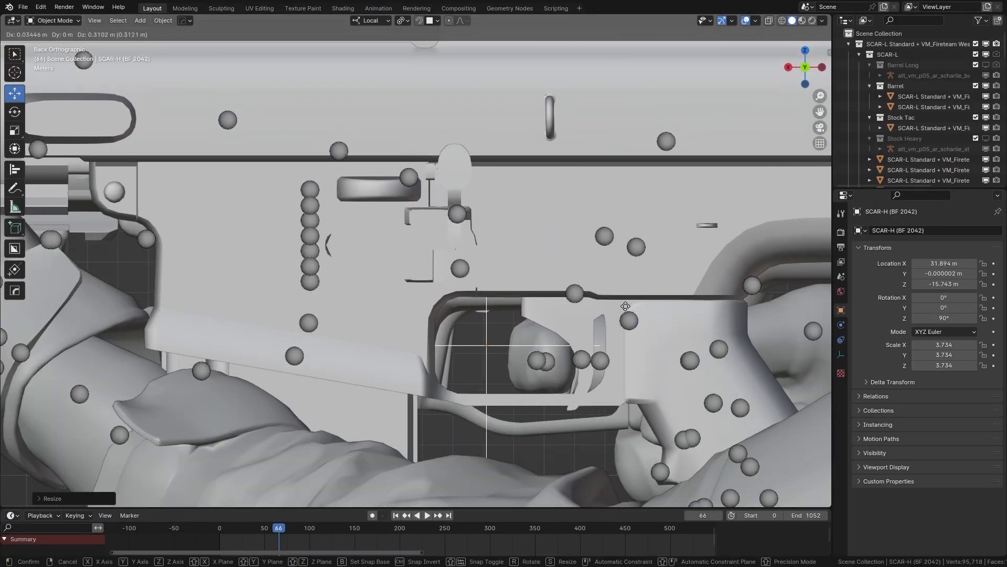
pyautogui.click(625, 304)
pyautogui.scroll(-5, 604, 306)
# Move the SCAR-H along its local X axis to about Y -7.976 m, centring it on the SCAR-L in top view.
pyautogui.moveTo(578, 308); pyautogui.dragTo(512, 352, button='middle')
pyautogui.press('g')
pyautogui.press('x')
pyautogui.click(473, 314)
pyautogui.moveTo(472, 315); pyautogui.dragTo(412, 378, button='middle')
pyautogui.click(805, 64)
pyautogui.scroll(3, 635, 333)
pyautogui.press('g')
pyautogui.press('x')
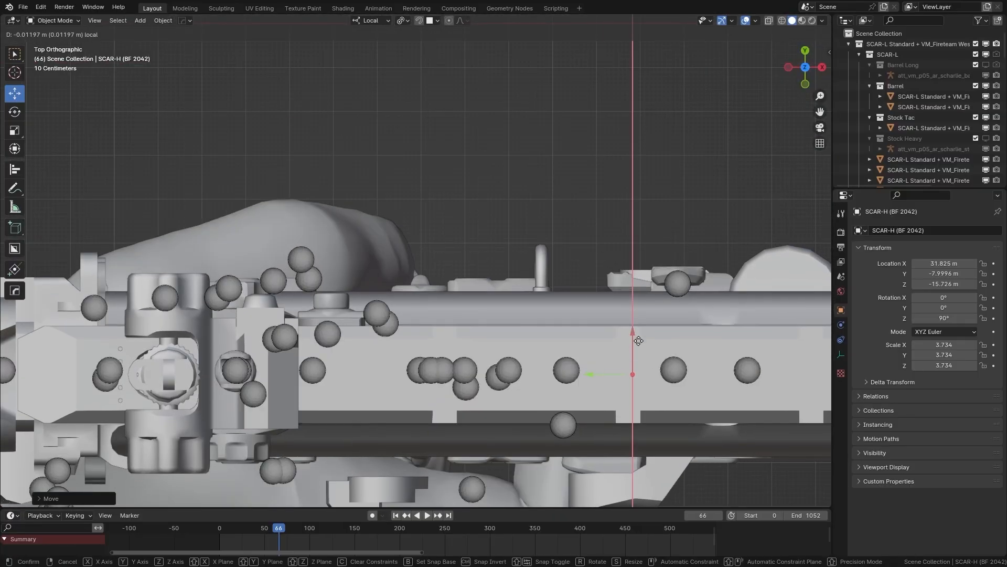
pyautogui.moveTo(636, 333); pyautogui.dragTo(636, 332)
# Scale the SCAR-H down to about 3.351 in back view.
pyautogui.scroll(-5, 636, 333)
pyautogui.moveTo(636, 332); pyautogui.dragTo(723, 323, button='middle')
pyautogui.press('s')
pyautogui.click(546, 276)
pyautogui.scroll(-1, 546, 277)
# Collapse the SCAR-L collection, toggle its visibility for comparison, and scale the SCAR-H to about 3.491.
pyautogui.click(859, 55)
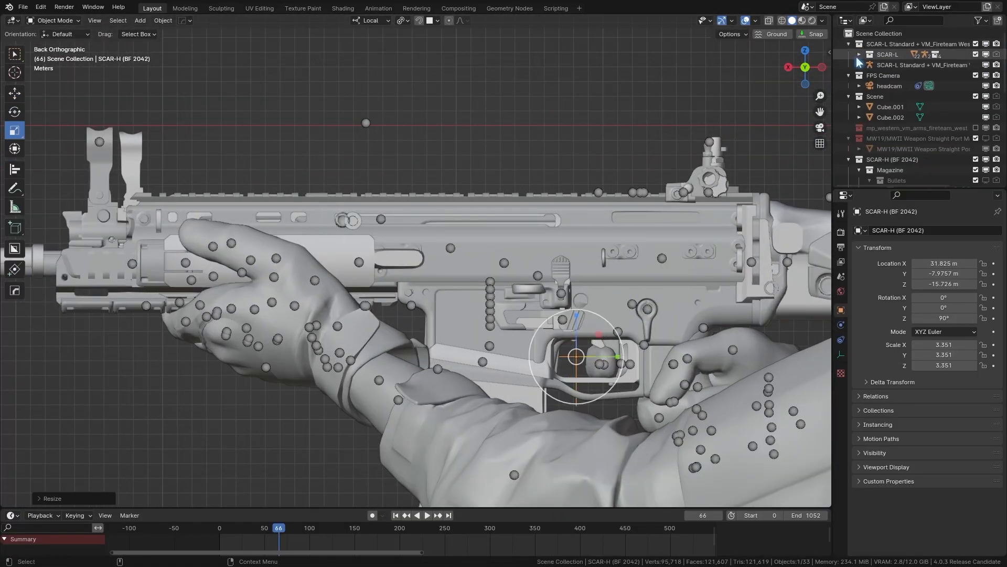
pyautogui.click(986, 54)
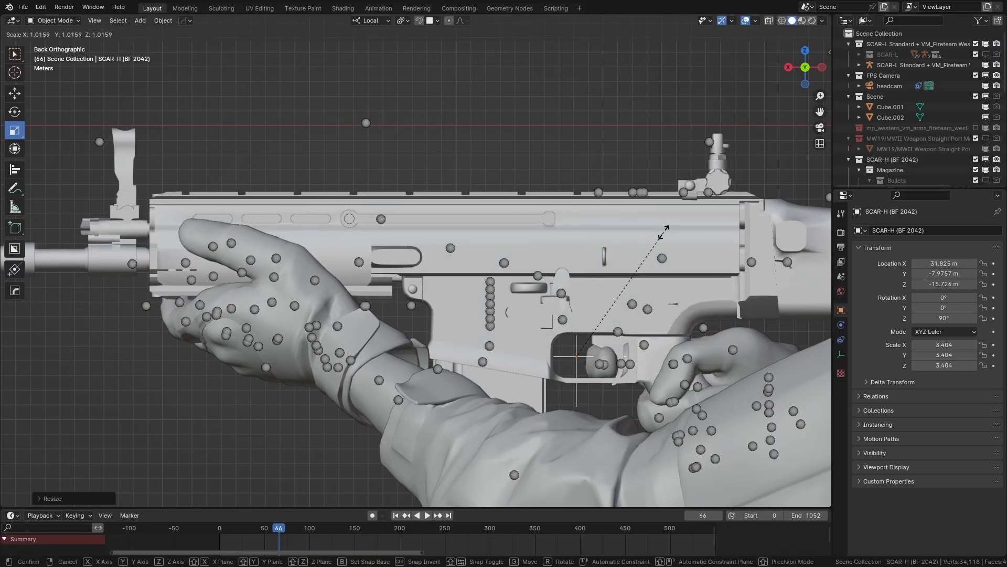
pyautogui.click(987, 55)
pyautogui.press('s')
pyautogui.click(686, 205)
# Move the SCAR-H to about X 32.09 m, Z -16.30 m so that it lines up with the SCAR-L and the hands.
pyautogui.scroll(1, 677, 225)
pyautogui.press('g')
pyautogui.keyDown('shift'); pyautogui.moveTo(631, 353); pyautogui.dragTo(613, 405); pyautogui.keyUp('shift')
pyautogui.scroll(-1, 609, 389)
pyautogui.keyDown('shift'); pyautogui.moveTo(595, 340); pyautogui.dragTo(546, 369); pyautogui.keyUp('shift')
pyautogui.keyDown('shift'); pyautogui.moveTo(587, 410); pyautogui.dragTo(549, 239, button='middle'); pyautogui.keyUp('shift')
# Hide and show the SCAR-L collection and orbit around both rifles to compare their alignment.
pyautogui.click(986, 55)
pyautogui.click(987, 55)
pyautogui.moveTo(590, 211); pyautogui.dragTo(595, 211)
pyautogui.moveTo(595, 211); pyautogui.dragTo(592, 227, button='middle')
pyautogui.moveTo(593, 223); pyautogui.dragTo(595, 223)
pyautogui.moveTo(595, 225); pyautogui.dragTo(567, 344, button='middle')
pyautogui.scroll(-4, 567, 345)
pyautogui.keyDown('shift'); pyautogui.moveTo(488, 253); pyautogui.dragTo(580, 311, button='middle'); pyautogui.keyUp('shift')
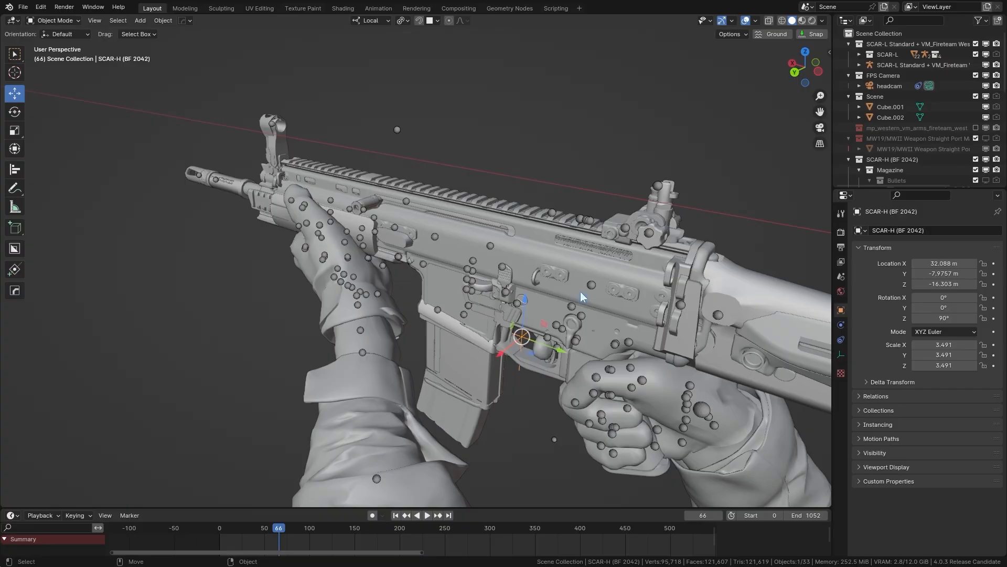
# Select the j_gun bone of the SCAR-L armature in Pose Mode and snap the 3D cursor to it.
pyautogui.click(915, 149)
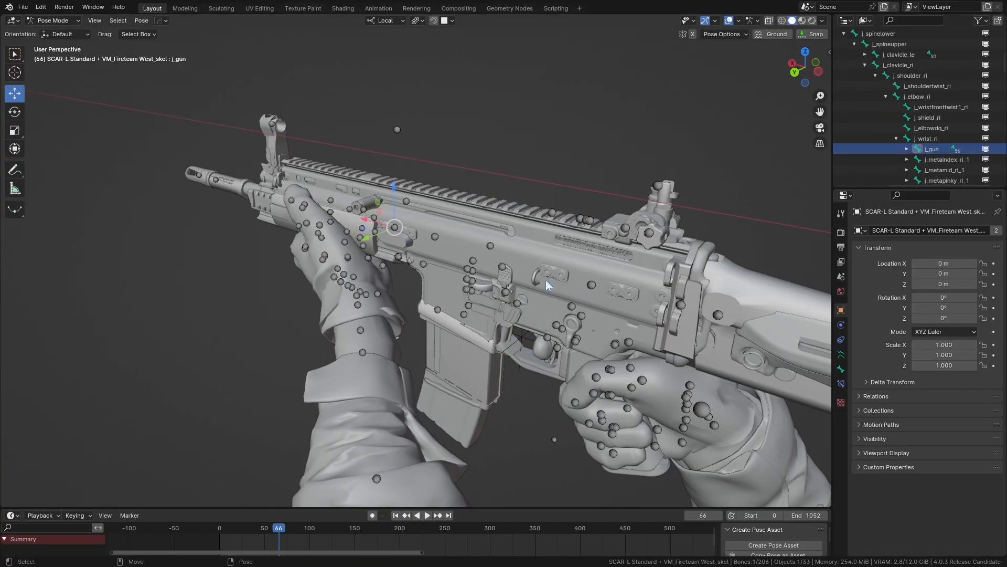
pyautogui.moveTo(515, 241); pyautogui.dragTo(394, 87, button='middle')
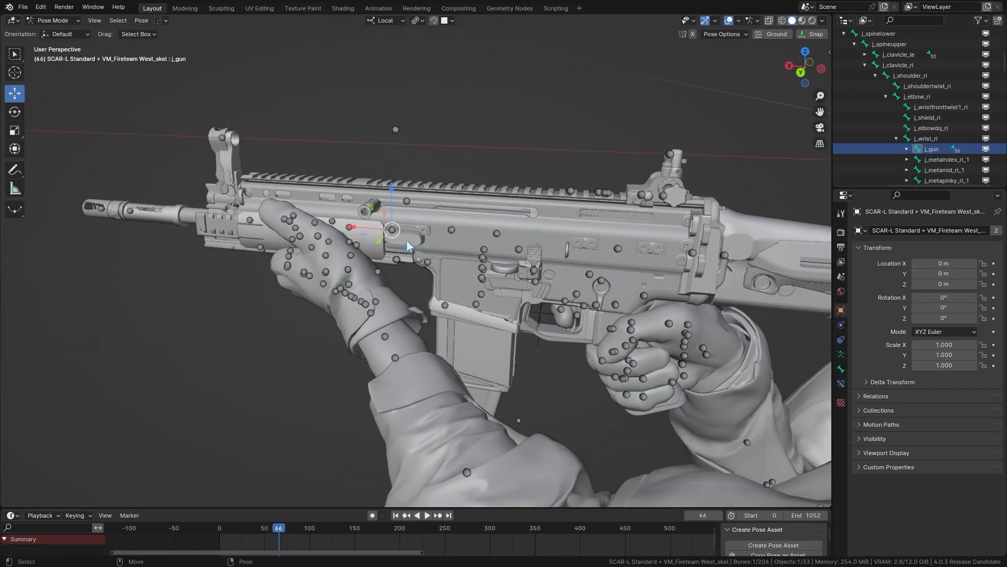
pyautogui.press('space')
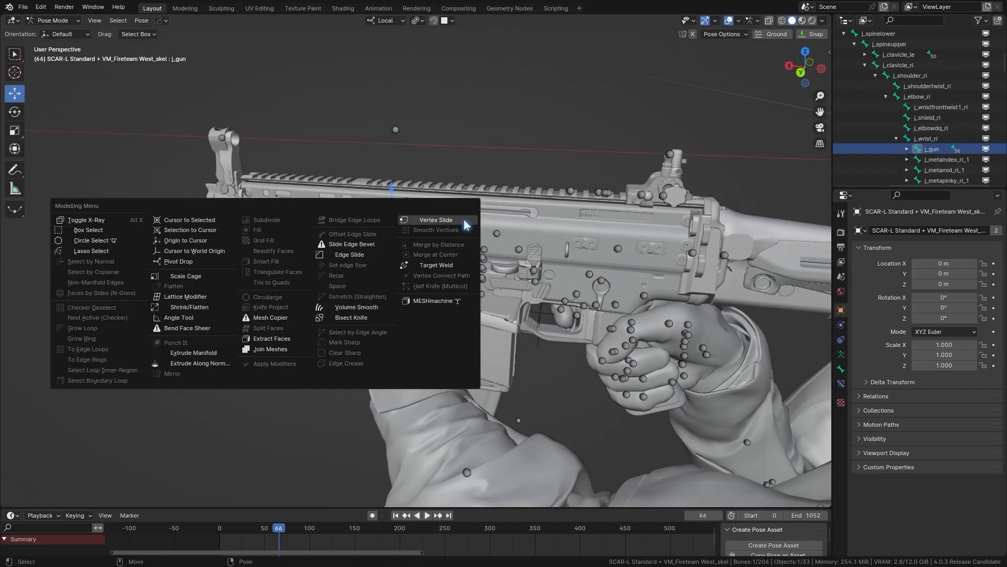
pyautogui.click(203, 222)
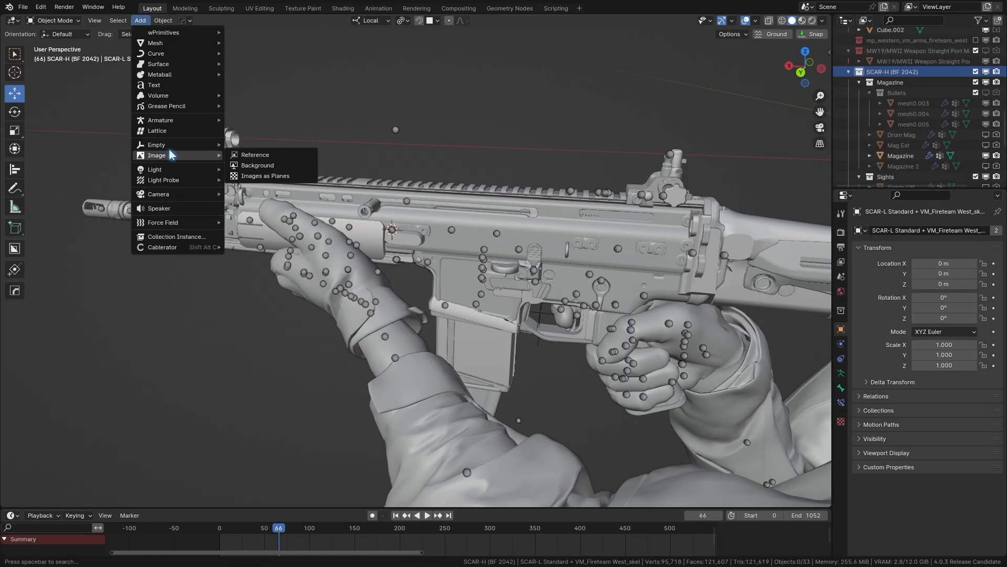
# Add an empty at the 3D cursor in the SCAR-H (BF 2042) collection and name it j_gun.
pyautogui.moveTo(178, 146)
pyautogui.click(243, 148)
pyautogui.doubleClick(902, 165)
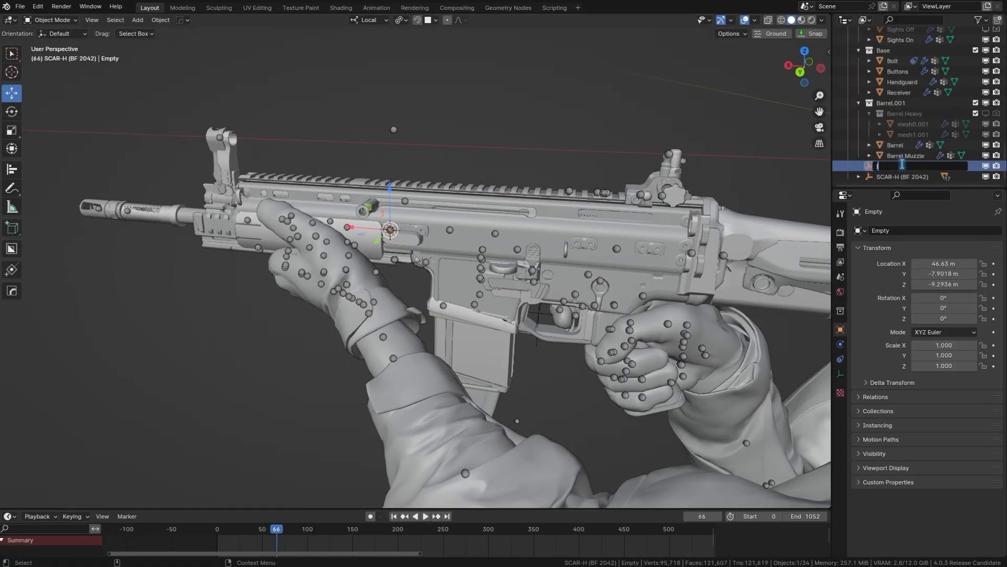
pyautogui.write('j_gun')
pyautogui.press('Return')
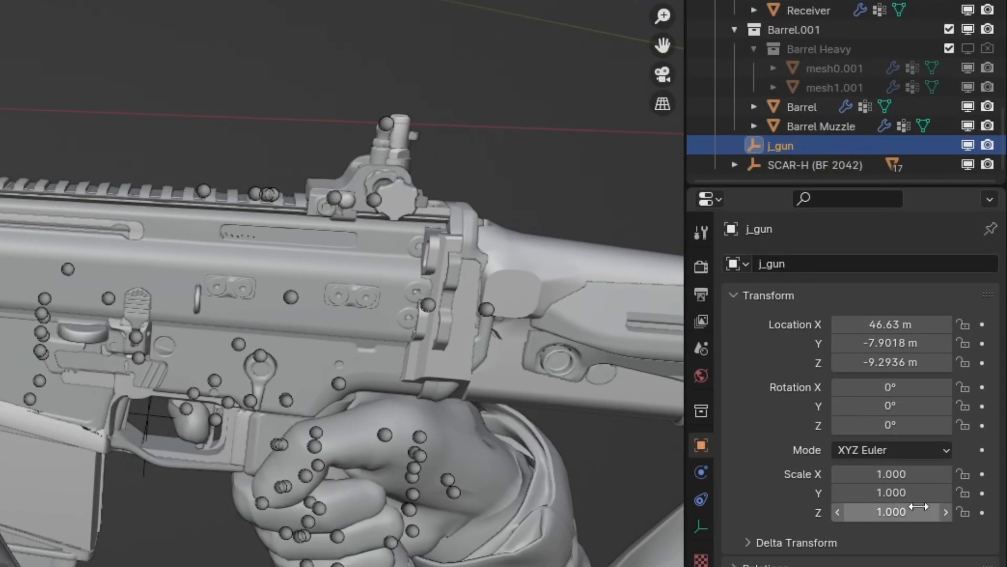
# Parent the SCAR-H (BF 2042) empty to j_gun and add a Copy Transforms constraint to j_gun.
pyautogui.moveTo(811, 165); pyautogui.dragTo(786, 141)
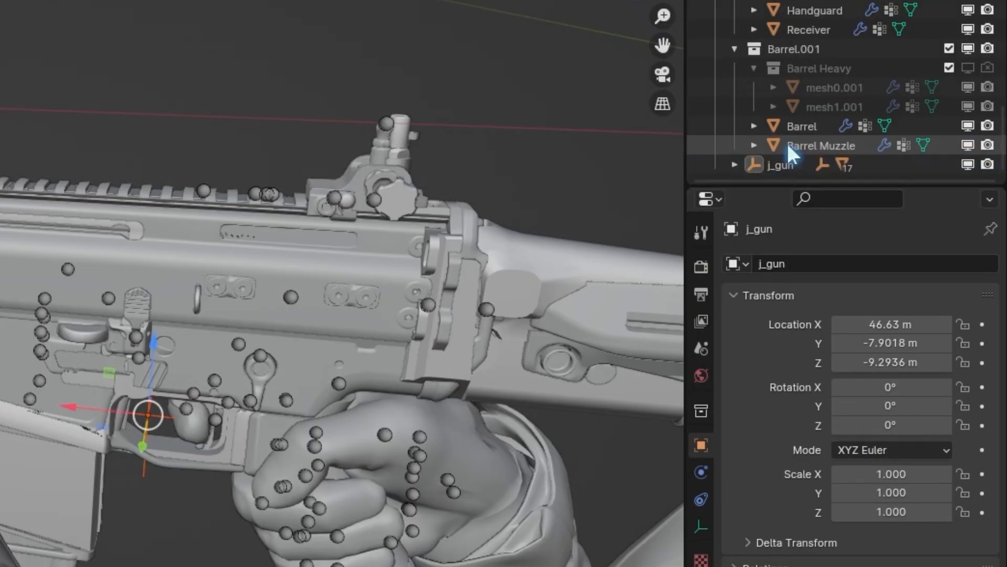
pyautogui.click(797, 162)
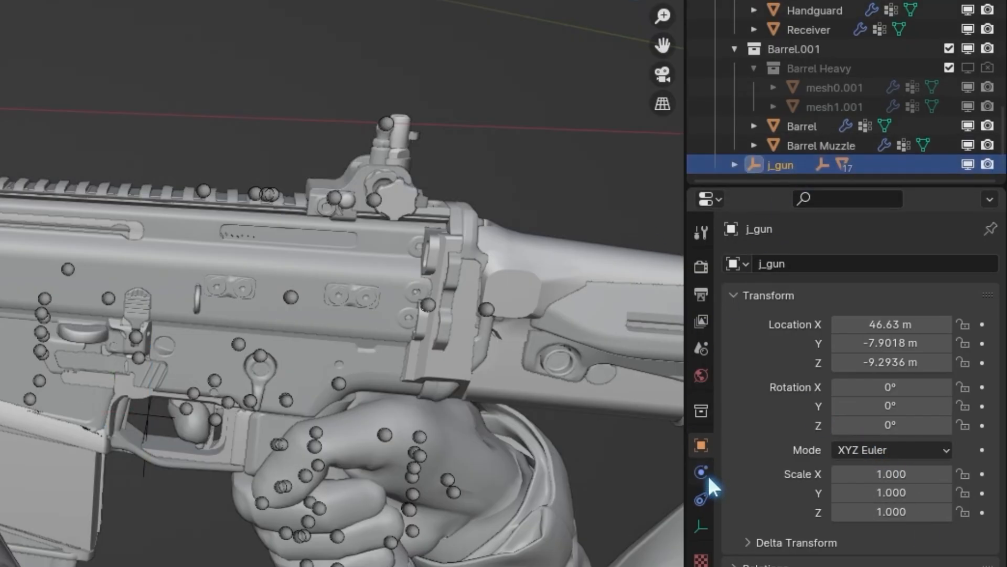
pyautogui.click(701, 499)
pyautogui.click(805, 267)
pyautogui.click(693, 379)
# Set the Copy Transforms target to the SCAR-L armature with j_gun as the bone.
pyautogui.click(961, 325)
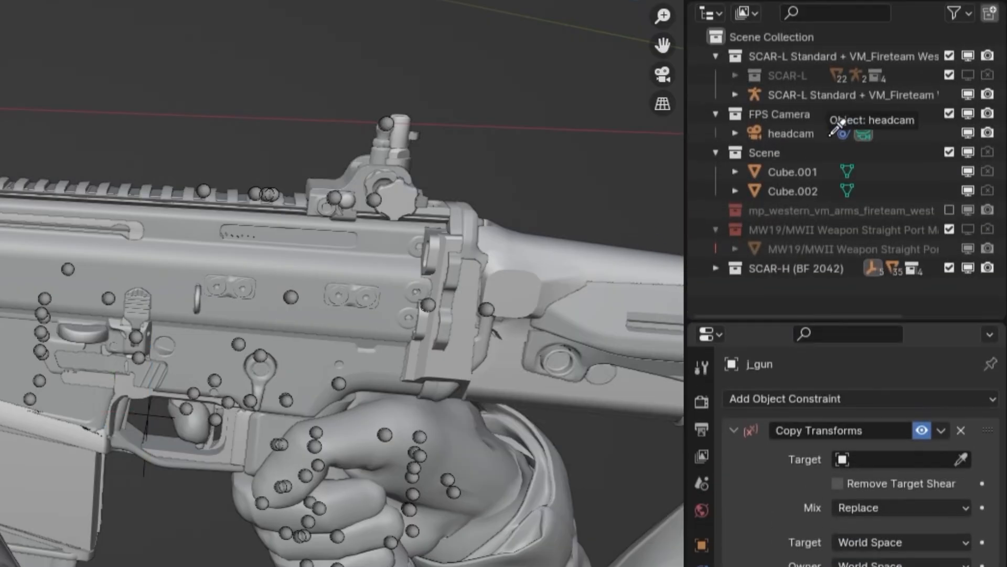
pyautogui.click(829, 110)
pyautogui.click(886, 348)
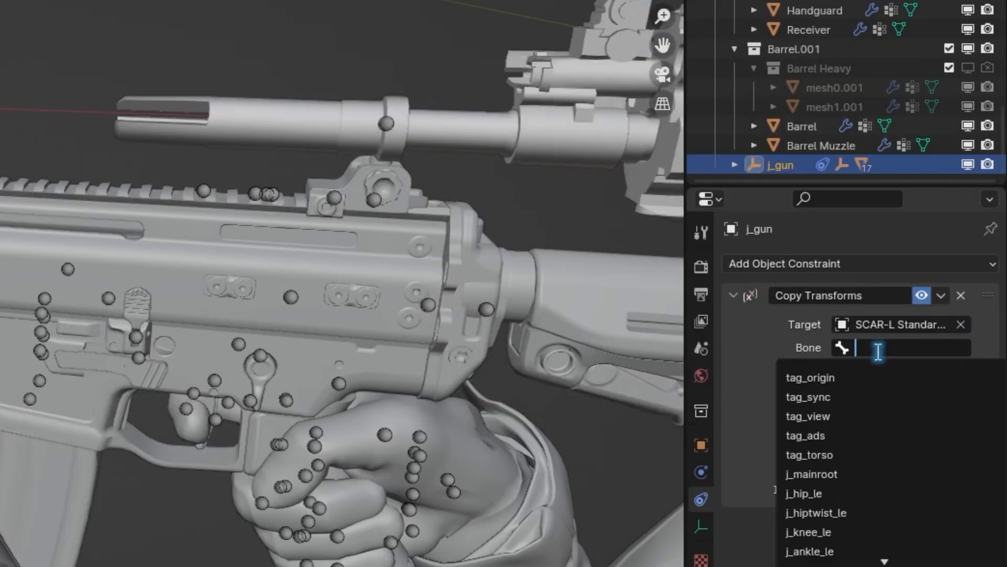
pyautogui.write('j_g')
pyautogui.press('Down')
pyautogui.press('Return')
# Scrub and play the animation from the camera view with the SCAR-L collection hidden to check how the SCAR-H follows.
pyautogui.moveTo(273, 527); pyautogui.dragTo(303, 527)
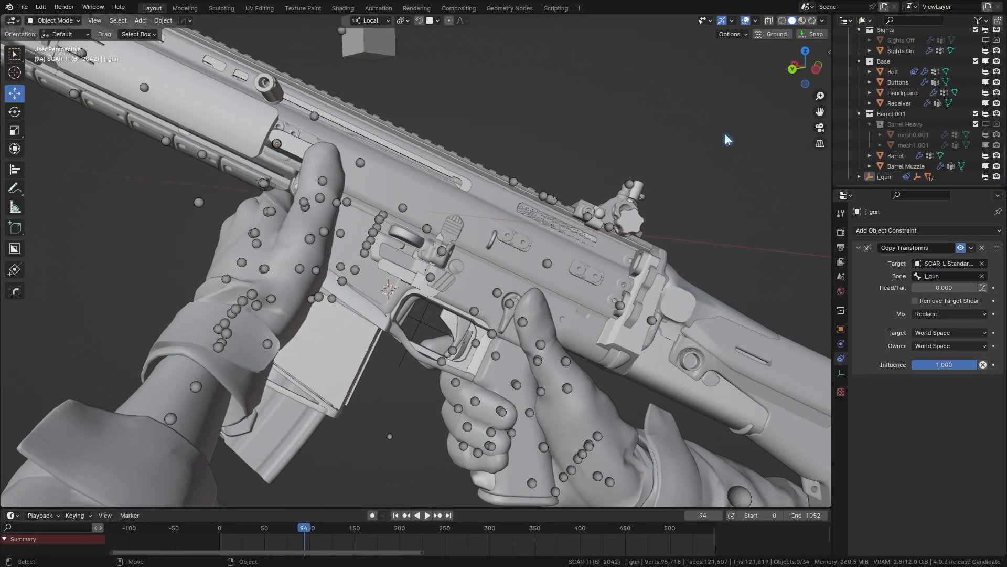
pyautogui.click(819, 131)
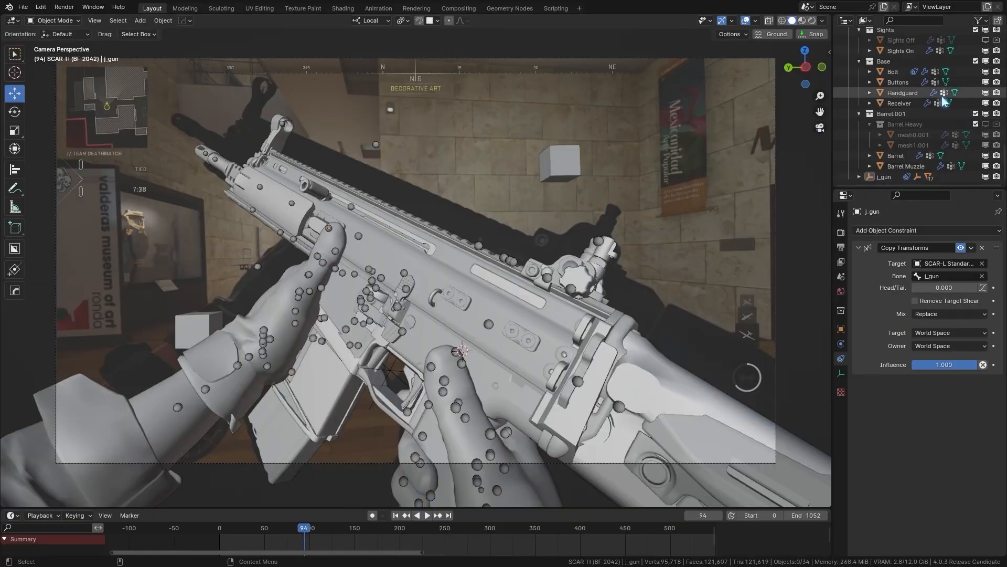
pyautogui.scroll(10, 871, 79)
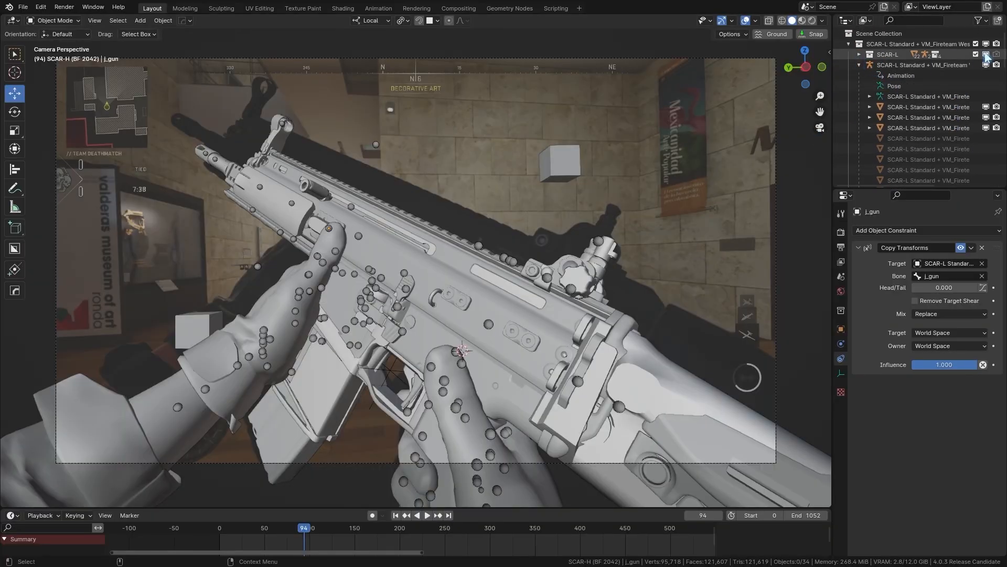
pyautogui.click(986, 55)
pyautogui.press('space')
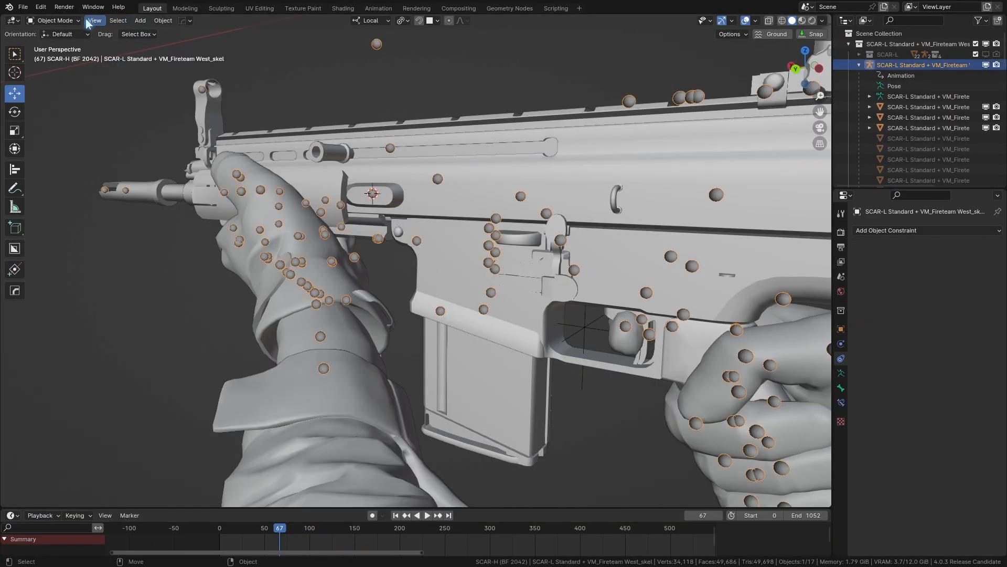
# Select the j_mag1 bone of the SCAR-L armature in Pose Mode and snap the 3D cursor to it.
pyautogui.click(53, 20)
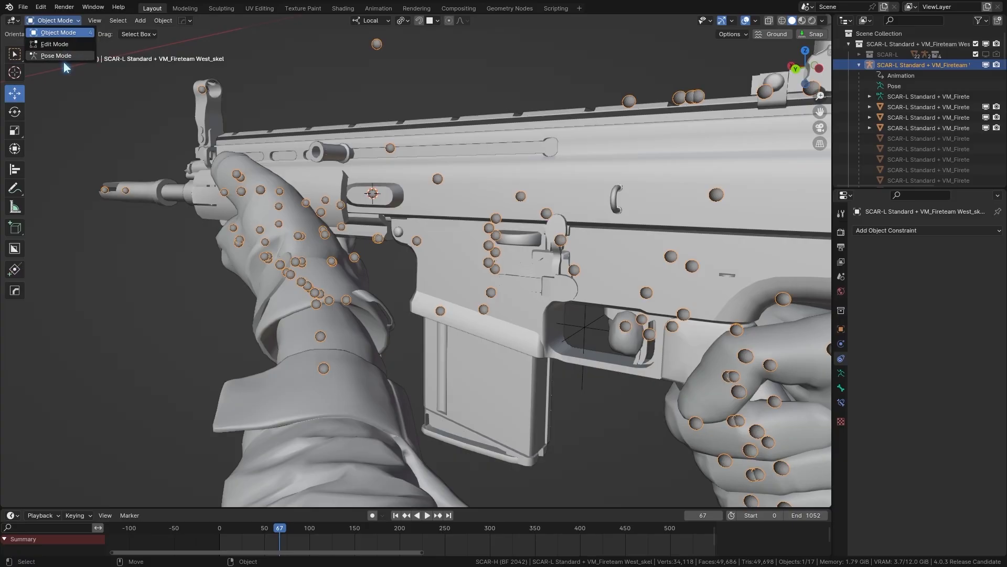
pyautogui.click(53, 56)
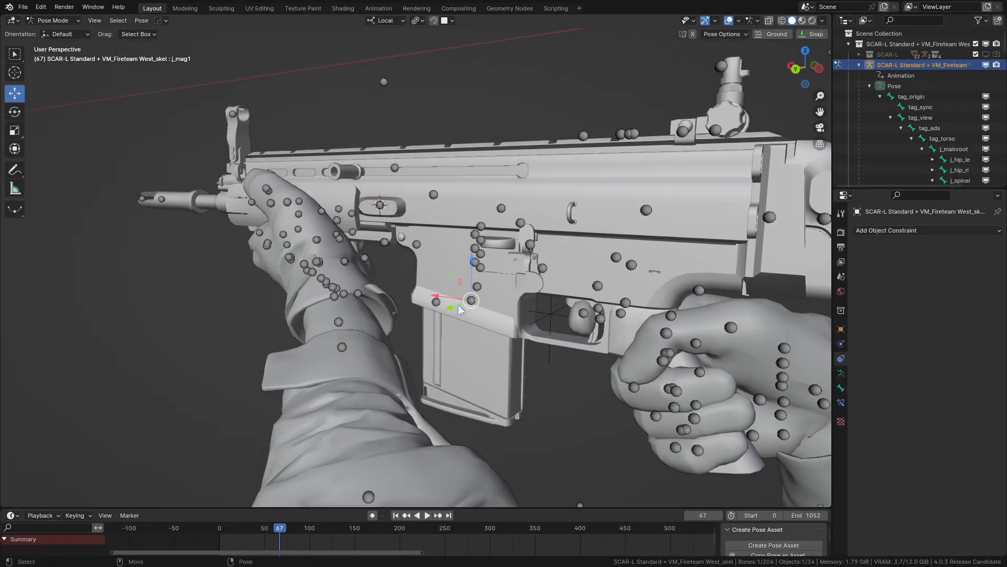
pyautogui.press('w')
pyautogui.click(492, 305)
pyautogui.hotkey('ctrl', 'Tab')
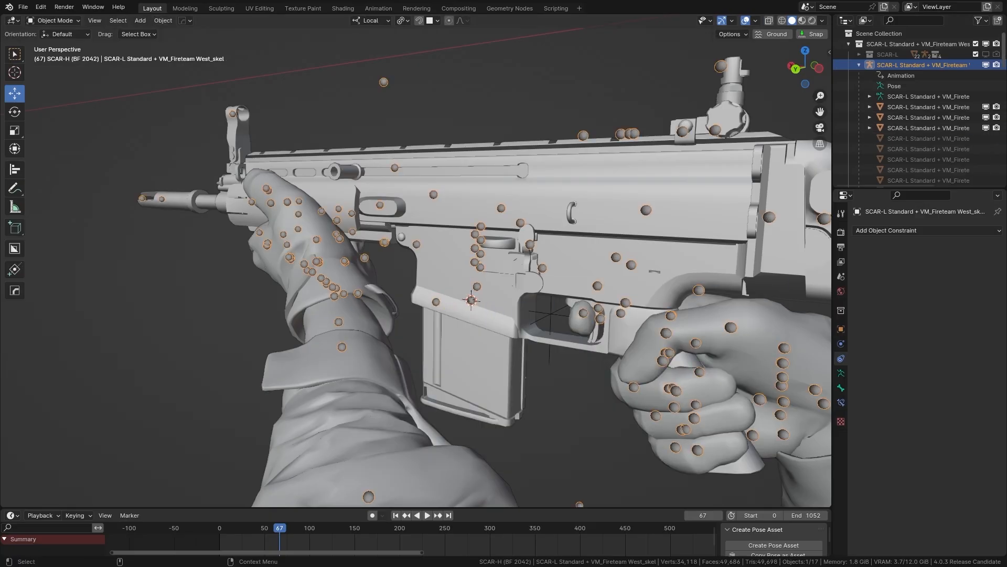
# Add a Plain Axes empty at the 3D cursor in the SCAR-H's Magazine collection and name it j_mag 1.
pyautogui.scroll(-8, 918, 105)
pyautogui.scroll(-10, 896, 97)
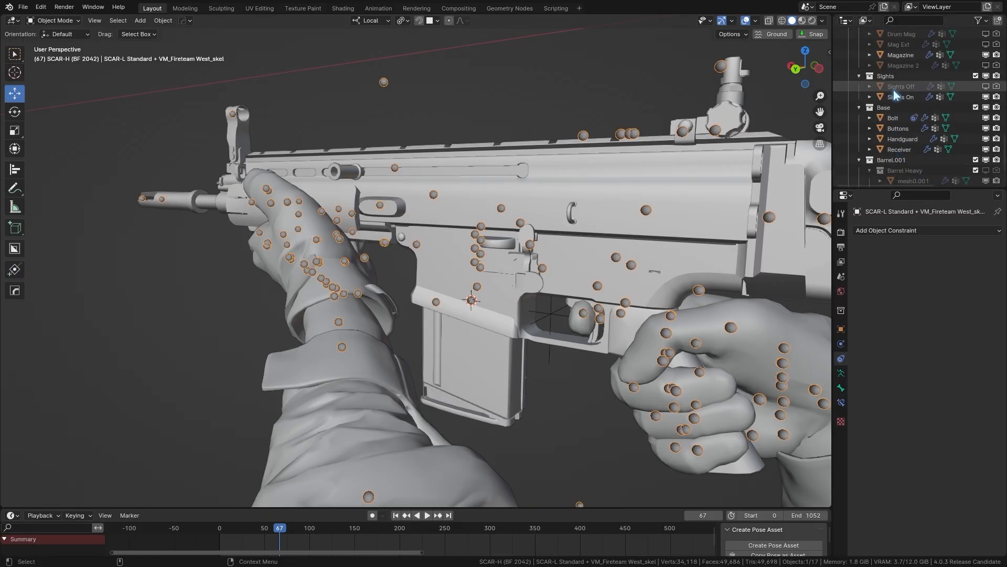
pyautogui.scroll(4, 901, 63)
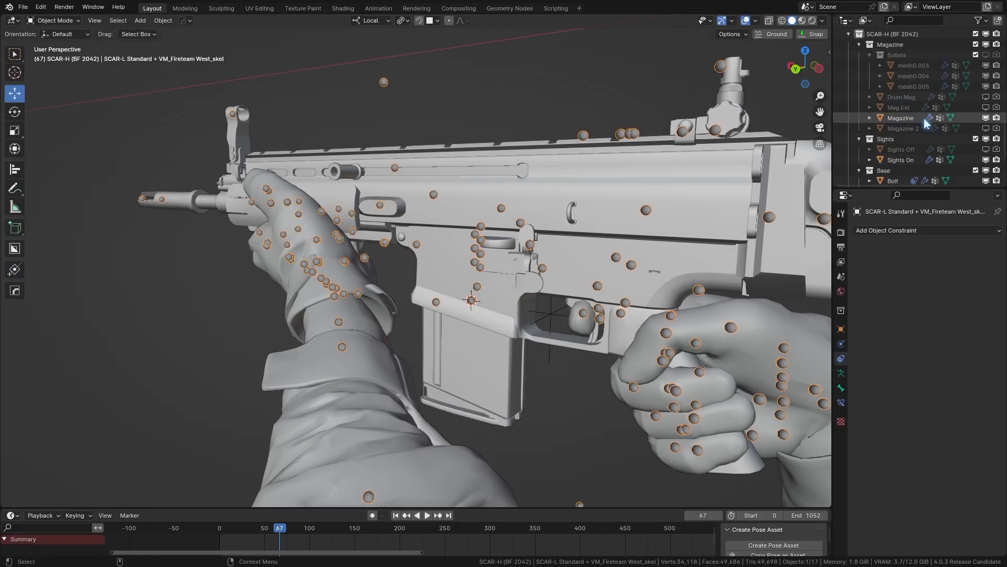
pyautogui.click(900, 45)
pyautogui.click(140, 20)
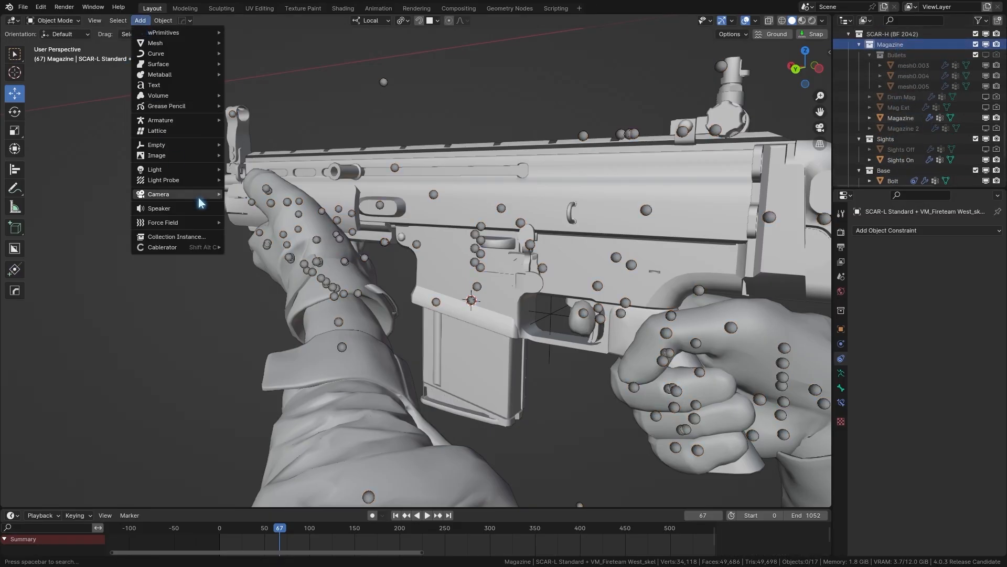
pyautogui.hotkey('ctrl', 'z')
pyautogui.press('w')
pyautogui.click(491, 304)
pyautogui.moveTo(190, 147)
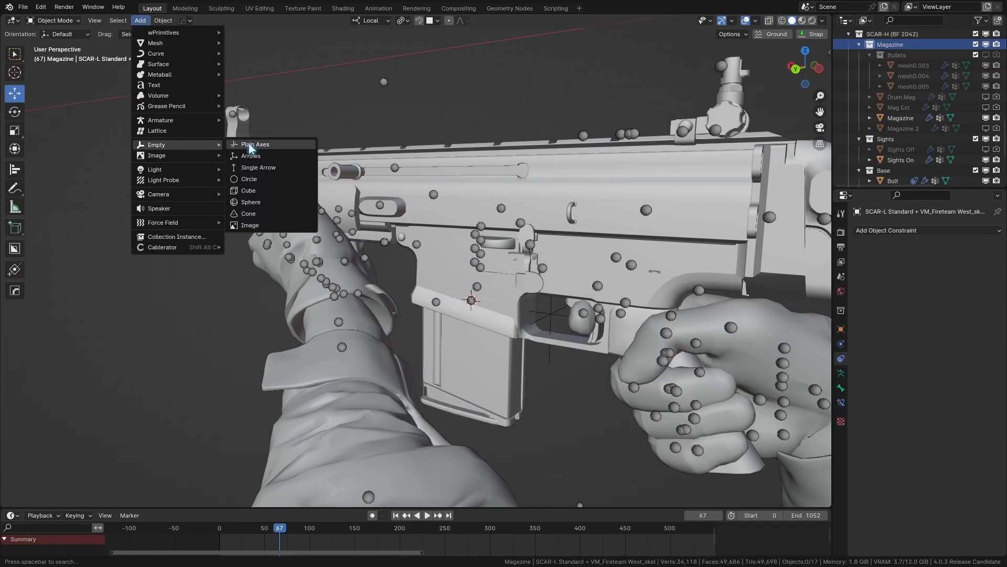
pyautogui.click(251, 147)
pyautogui.doubleClick(900, 109)
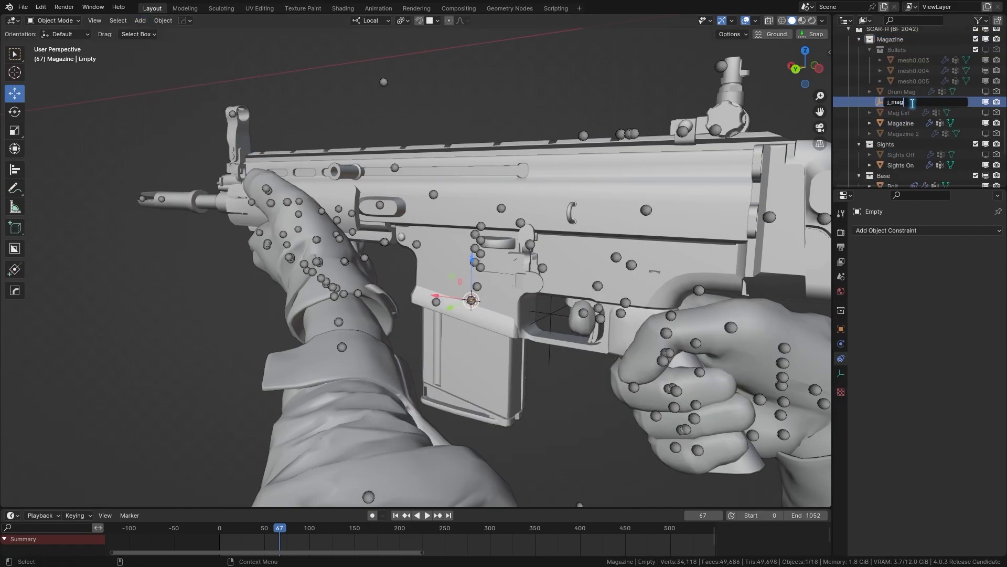
# Parent the Magazine mesh to the j_mag 1 empty and bind the empty to the SCAR-L armature's j_mag1 bone with Copy Transforms.
pyautogui.moveTo(900, 123); pyautogui.dragTo(899, 103)
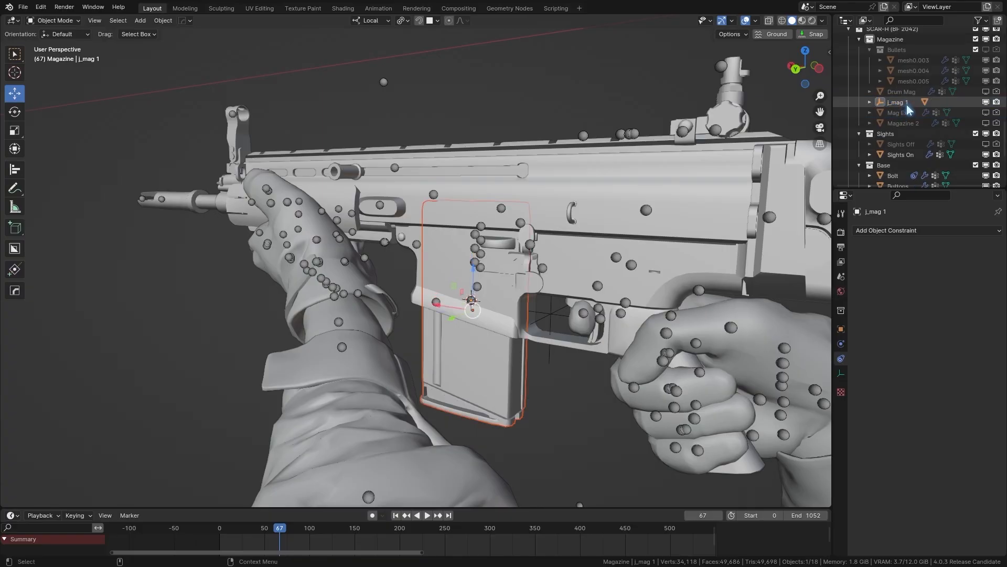
pyautogui.click(870, 102)
pyautogui.click(899, 234)
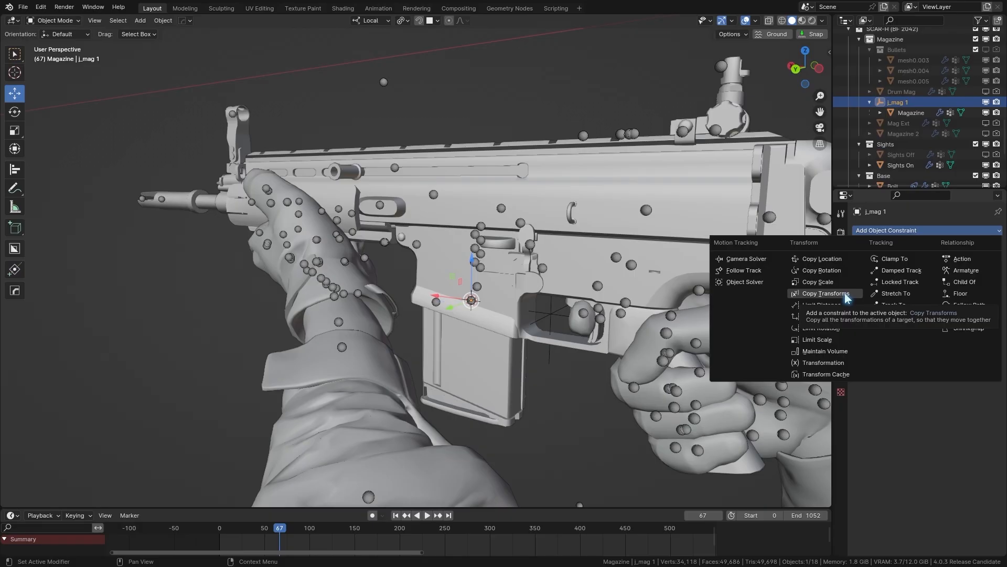
pyautogui.click(845, 294)
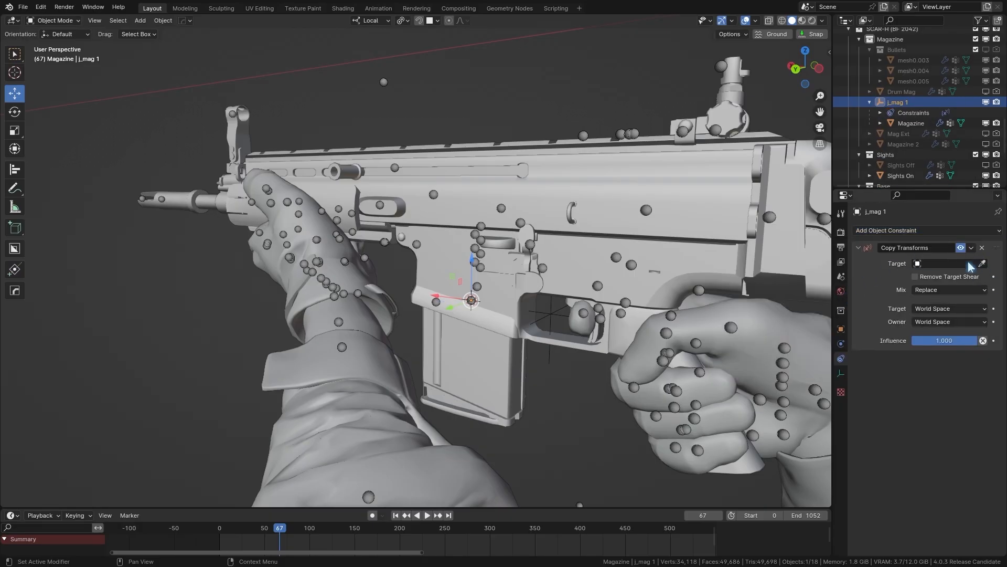
pyautogui.click(769, 217)
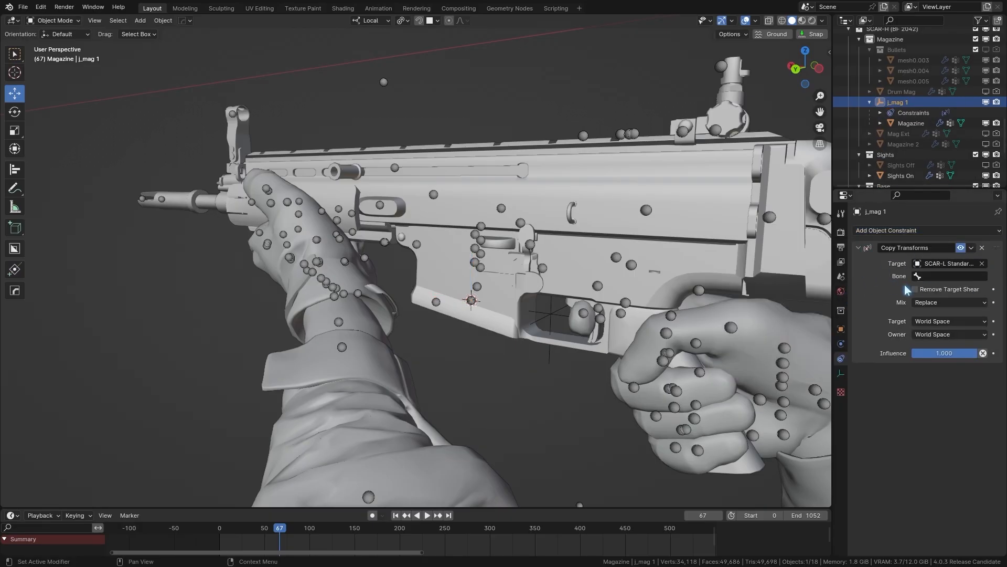
pyautogui.click(926, 275)
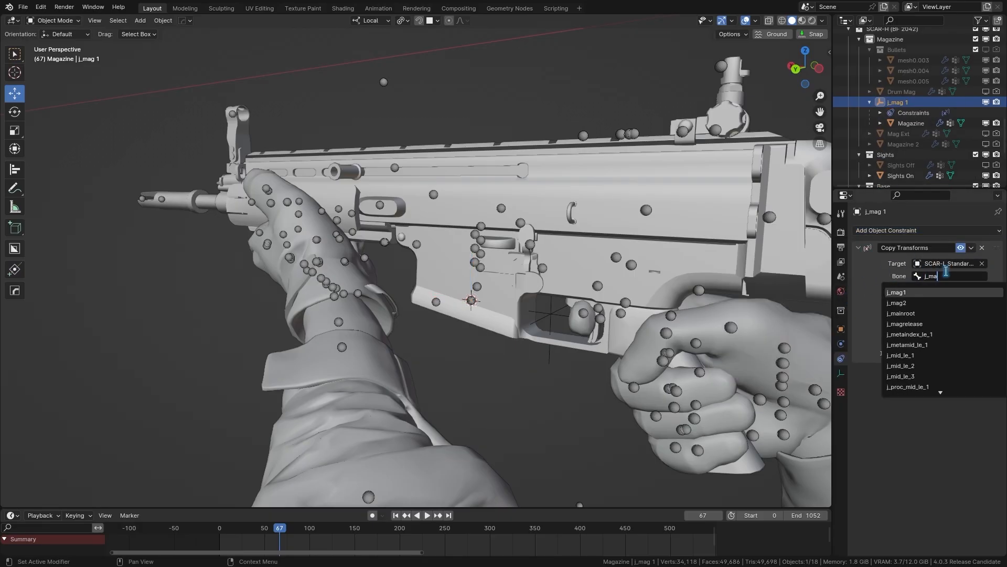
pyautogui.press('Return')
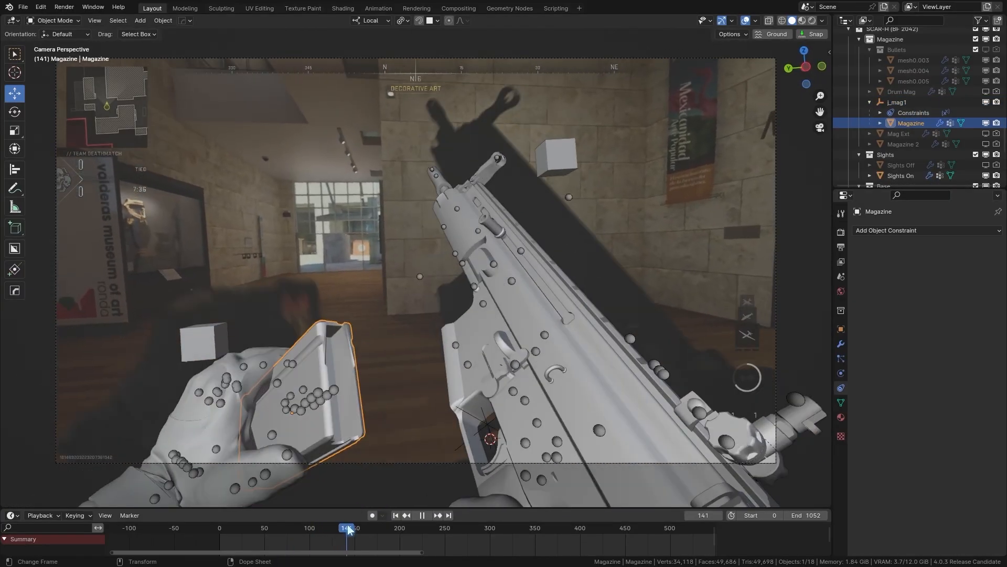
# Scrub through the reload in camera view to examine how the Magazine sits in the hand.
pyautogui.moveTo(349, 529); pyautogui.dragTo(355, 529)
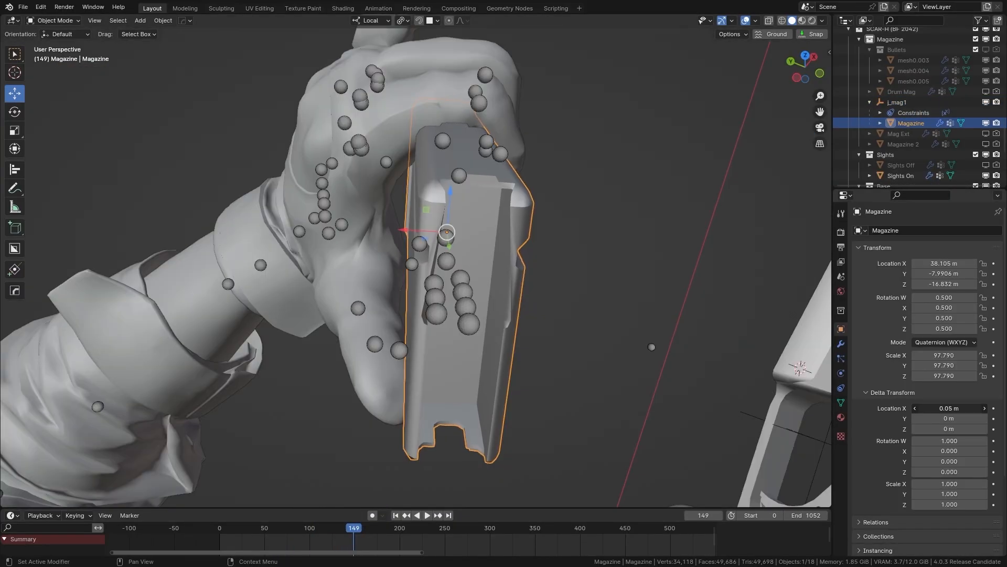
pyautogui.click(819, 128)
pyautogui.press('space')
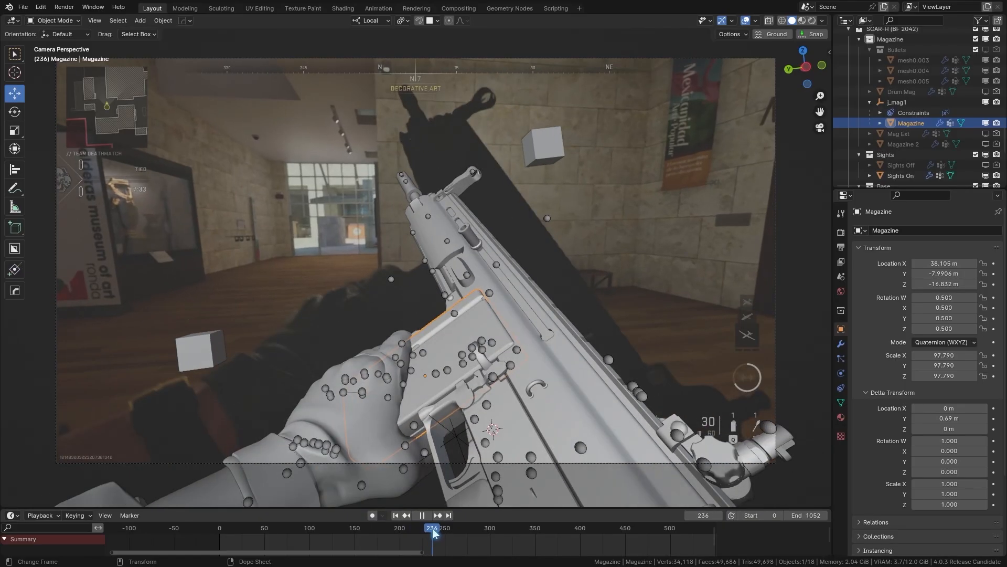
pyautogui.moveTo(433, 529); pyautogui.dragTo(421, 529)
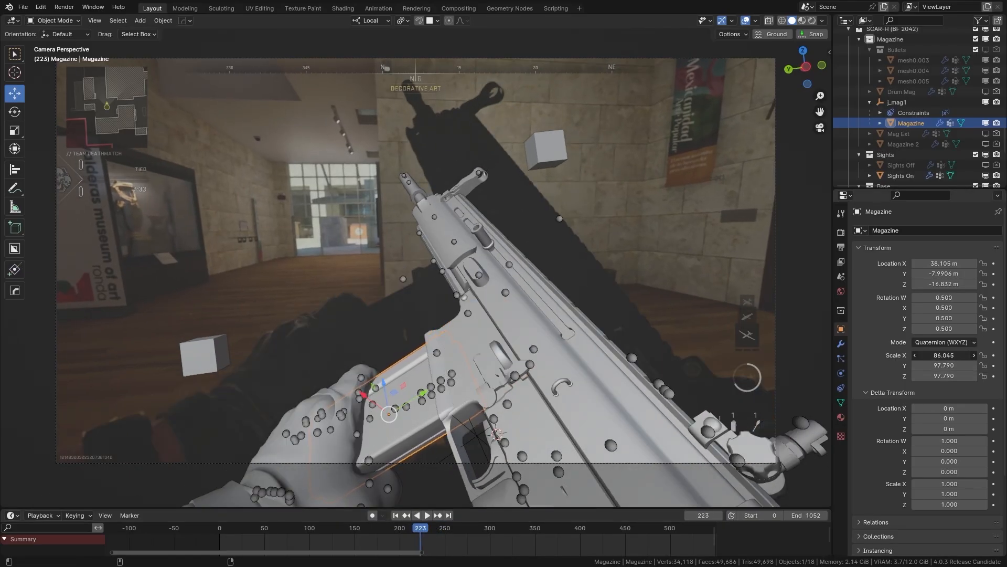
# Try narrowing the Magazine to a Scale X of about 86 and play back the reload.
pyautogui.moveTo(944, 355); pyautogui.dragTo(939, 355)
pyautogui.hotkey('alt', 'a')
pyautogui.press('space')
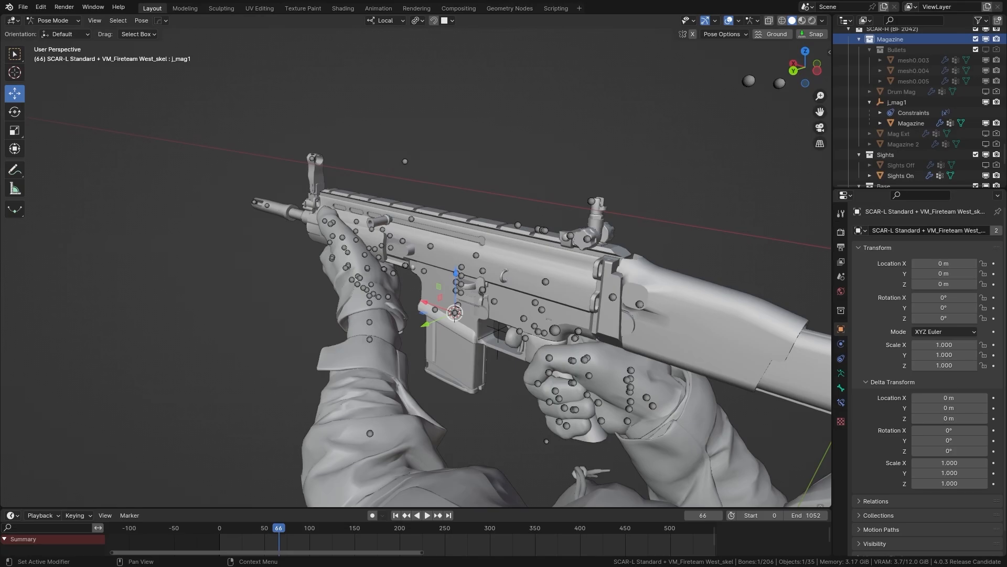
# Select the j_mag2 bone of the SCAR-L armature in Pose Mode and snap the 3D cursor to it.
pyautogui.press(']')
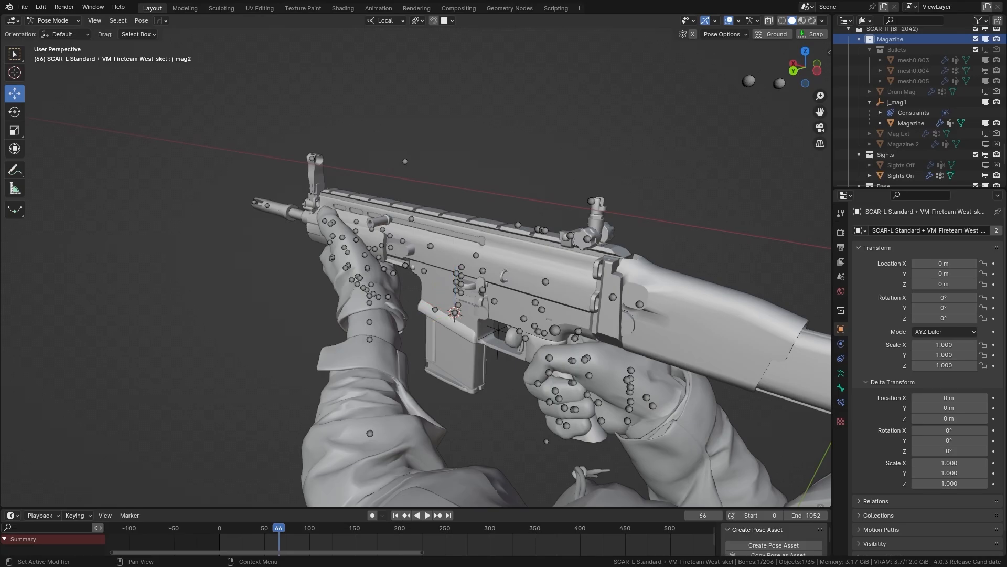
pyautogui.press('Home')
pyautogui.press('q')
pyautogui.click(616, 322)
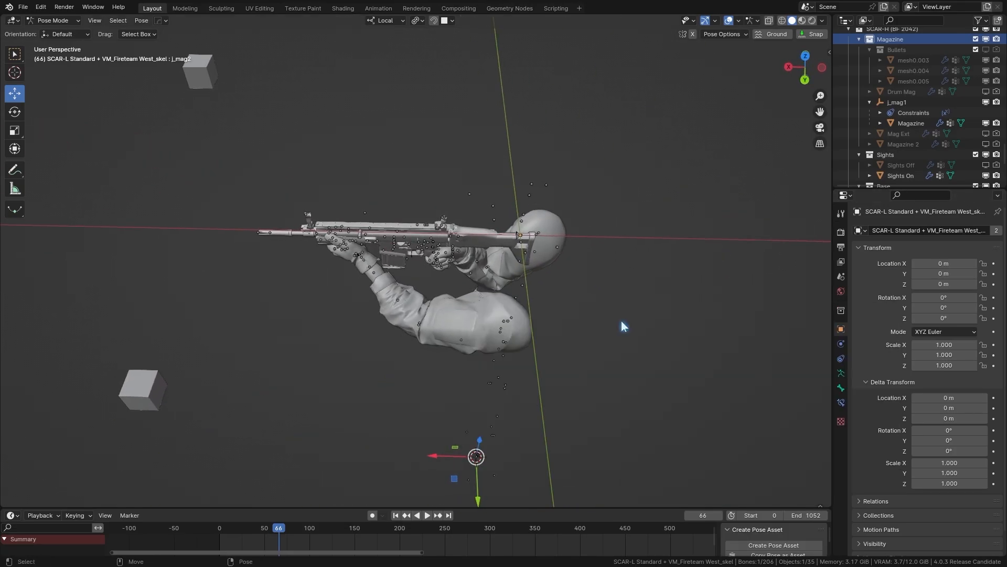
pyautogui.hotkey('ctrl', 'Tab')
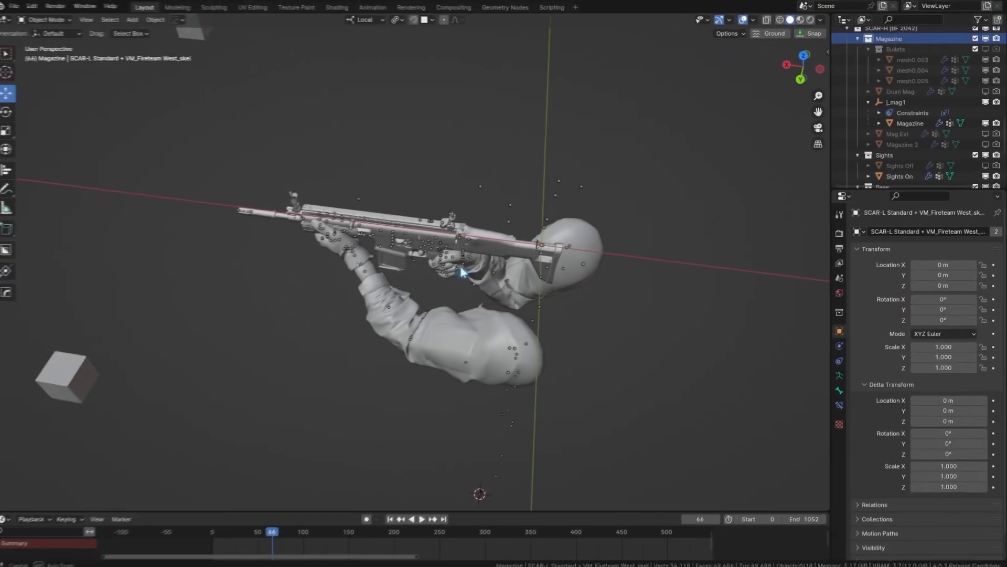
# Advance the animation to frame 475 and examine where the original SCAR-L's second magazine rests.
pyautogui.scroll(5, 310, 508)
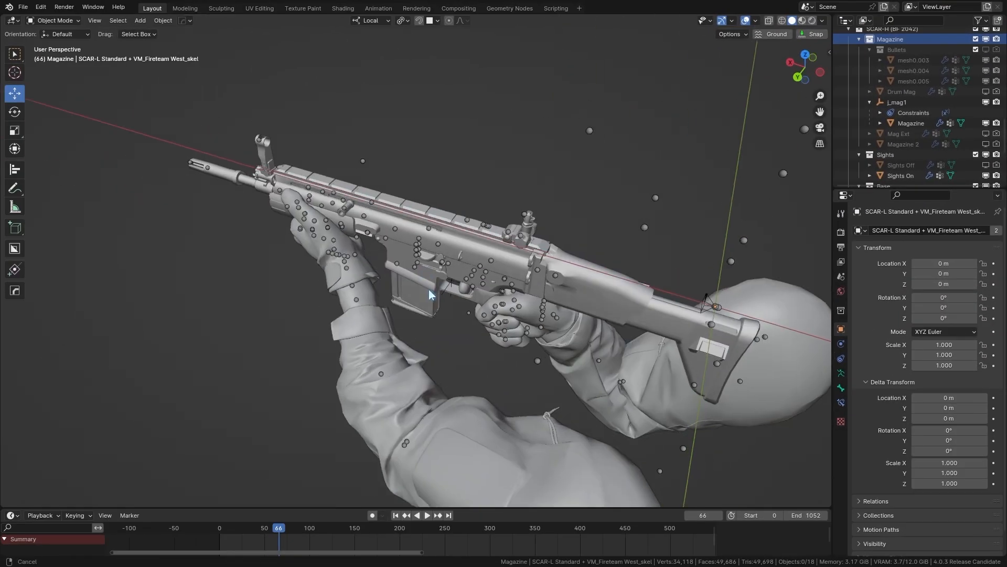
pyautogui.press('space')
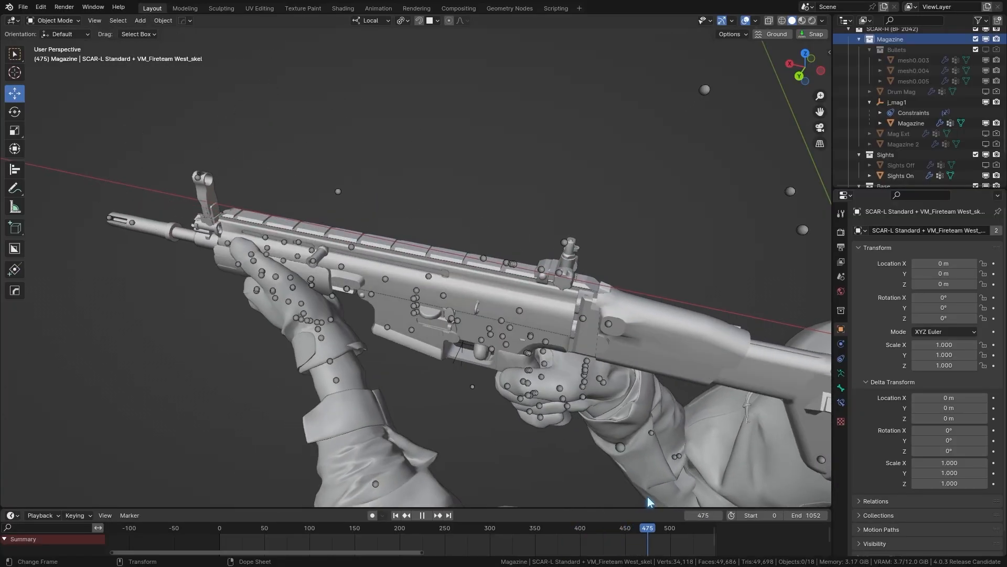
pyautogui.press('Left')
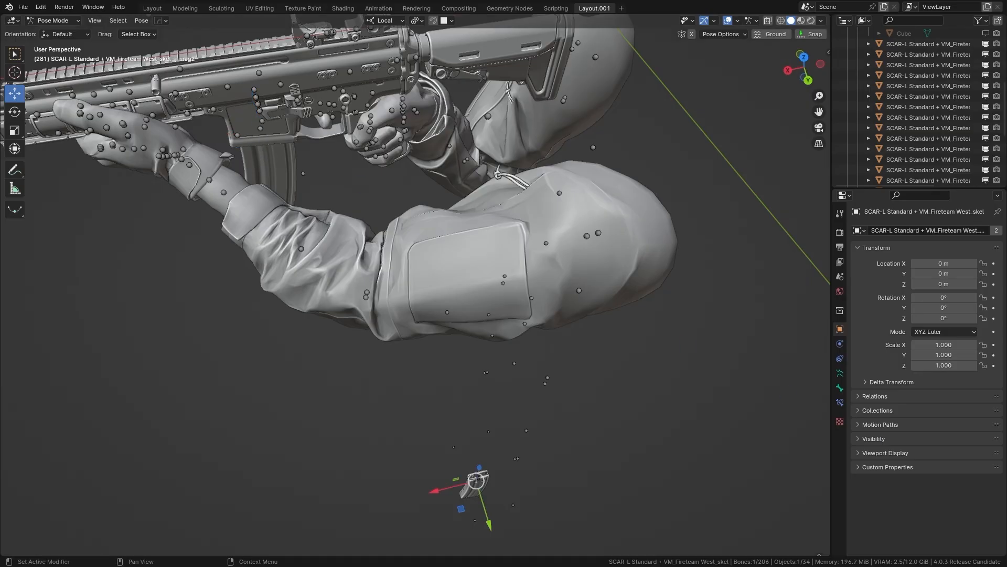
pyautogui.keyDown('shift'); pyautogui.moveTo(224, 81); pyautogui.dragTo(238, 120, button='middle'); pyautogui.keyUp('shift')
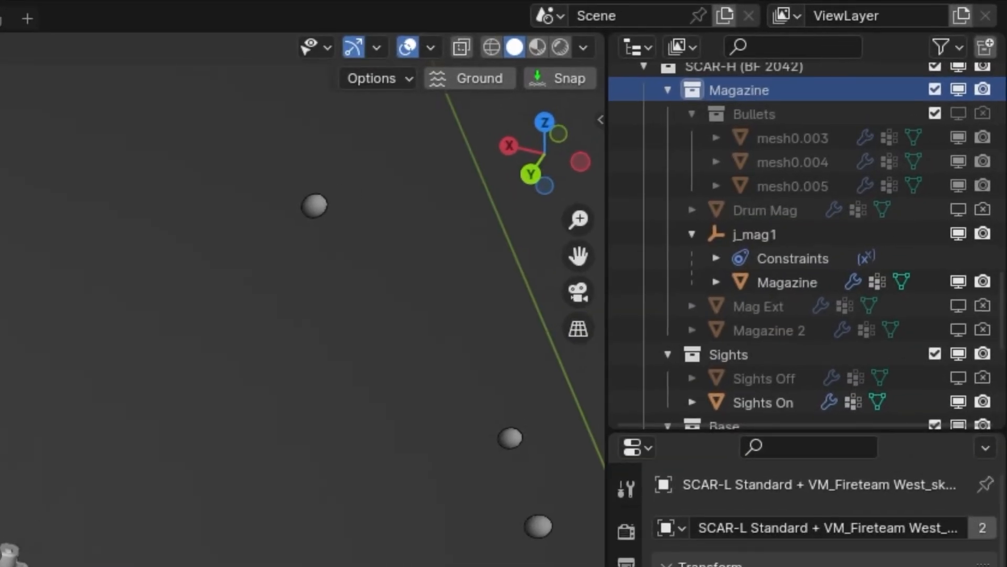
# Unhide Magazine 2 and snap the 3D cursor to the j_mag2 bone at frame 475.
pyautogui.click(958, 330)
pyautogui.keyDown('alt'); pyautogui.moveTo(430, 294); pyautogui.dragTo(445, 162); pyautogui.keyUp('alt')
pyautogui.keyDown('alt'); pyautogui.moveTo(445, 162); pyautogui.dragTo(491, 328, button='right'); pyautogui.keyUp('alt')
pyautogui.keyDown('alt'); pyautogui.moveTo(490, 328); pyautogui.dragTo(524, 441); pyautogui.keyUp('alt')
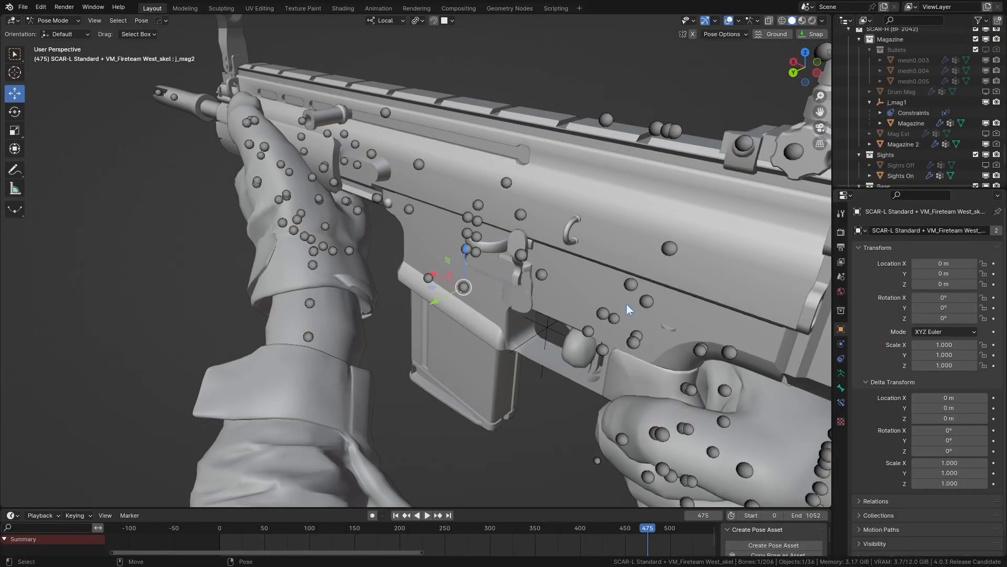
pyautogui.hotkey('shift', 's')
pyautogui.hotkey('ctrl', 'Tab')
# Add a Plain Axes empty at the 3D cursor in the Magazine collection and name it j_mag2.
pyautogui.click(140, 20)
pyautogui.moveTo(159, 145)
pyautogui.click(244, 147)
pyautogui.doubleClick(900, 103)
pyautogui.write('j_mag2')
pyautogui.press('Return')
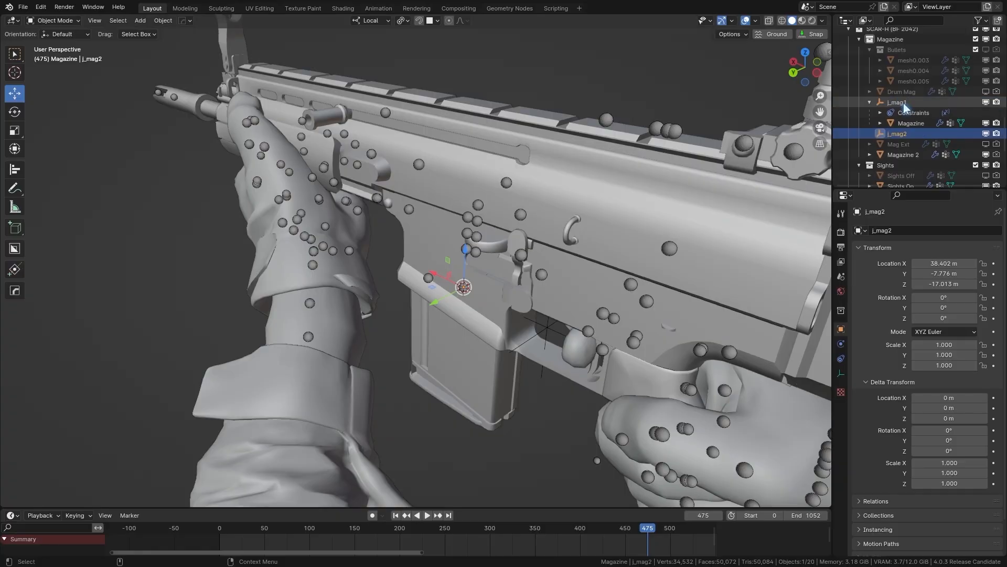
# Parent Magazine 2 to the j_mag2 empty and constrain the empty to the armature's j_mag2 bone with Copy Transforms.
pyautogui.click(902, 154)
pyautogui.moveTo(903, 154); pyautogui.dragTo(892, 134)
pyautogui.click(826, 293)
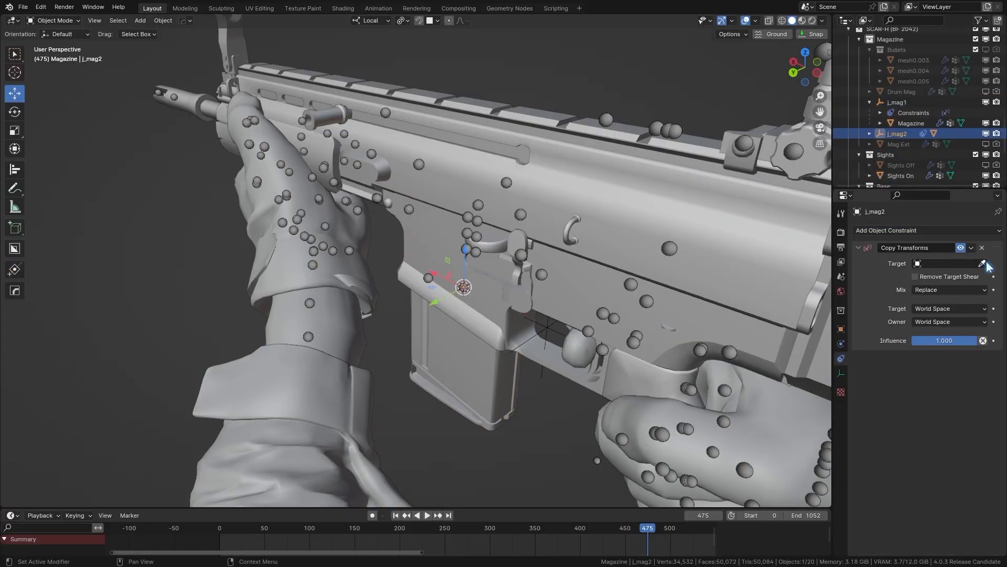
pyautogui.click(932, 275)
pyautogui.press('Return')
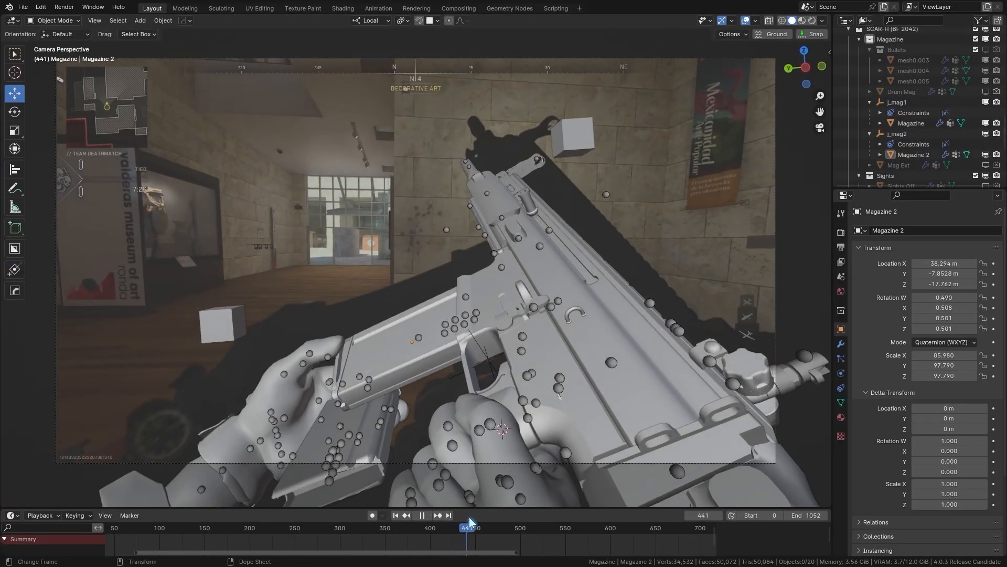
# Scrub the reload to around frame 447 in camera view and examine how Magazine 2 sits in the hand.
pyautogui.moveTo(470, 517)
pyautogui.mouseDown()
pyautogui.moveTo(497, 516)
pyautogui.moveTo(472, 515)
pyautogui.mouseUp()
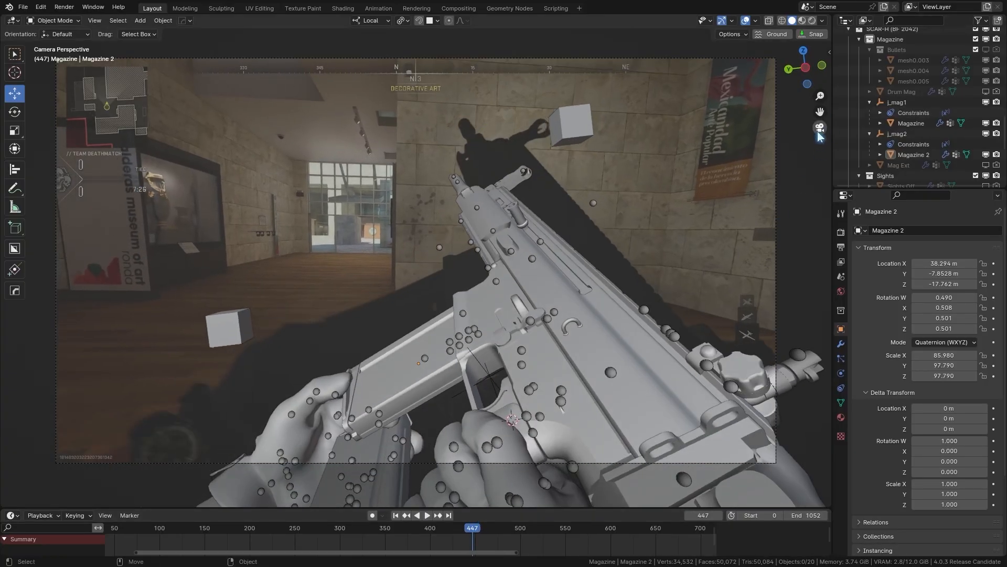
pyautogui.moveTo(787, 168); pyautogui.dragTo(342, 274, button='middle')
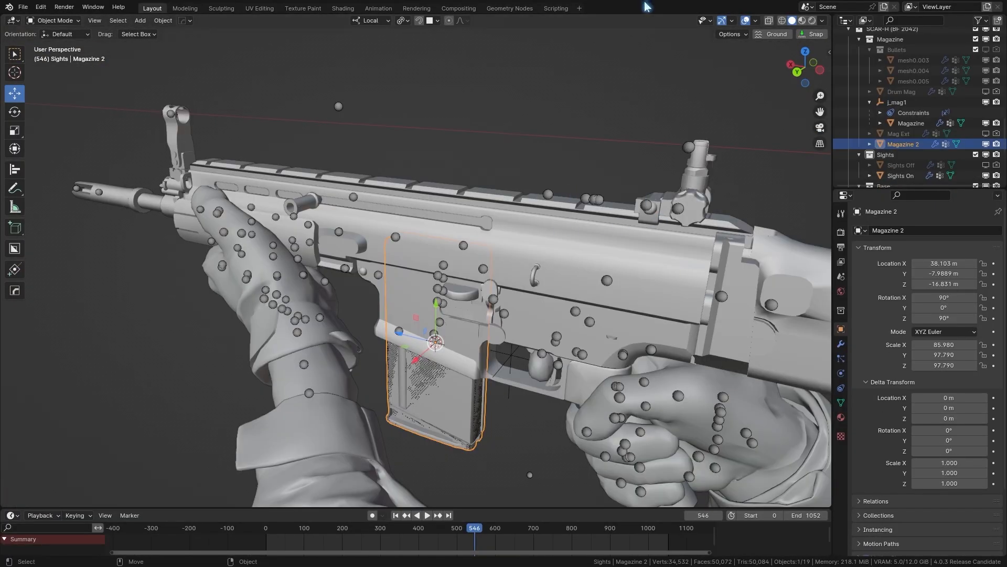
# Duplicate Magazine 2 in place and rename the copy Magazine Ref.
pyautogui.hotkey('shift', 'd')
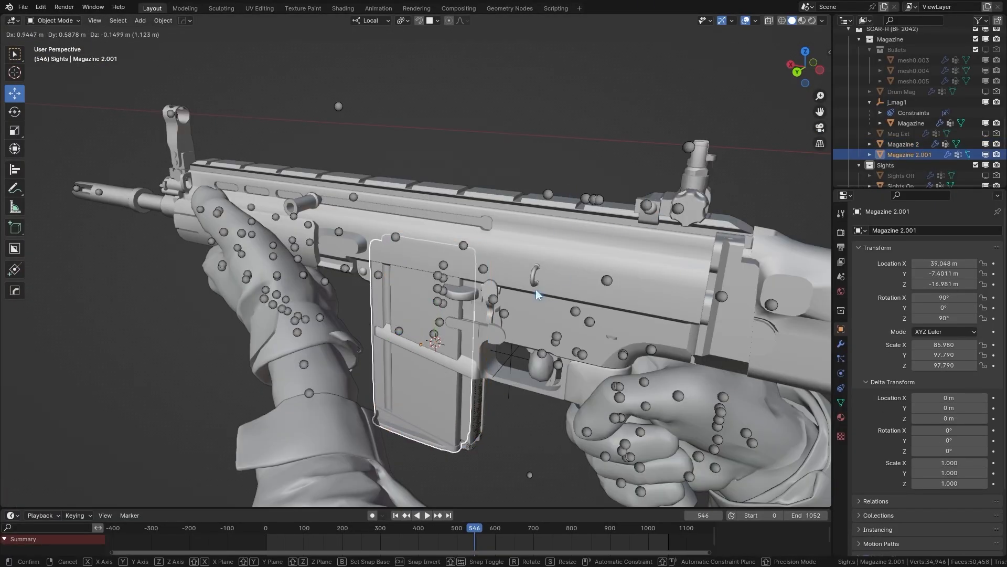
pyautogui.rightClick(537, 295)
pyautogui.doubleClick(909, 152)
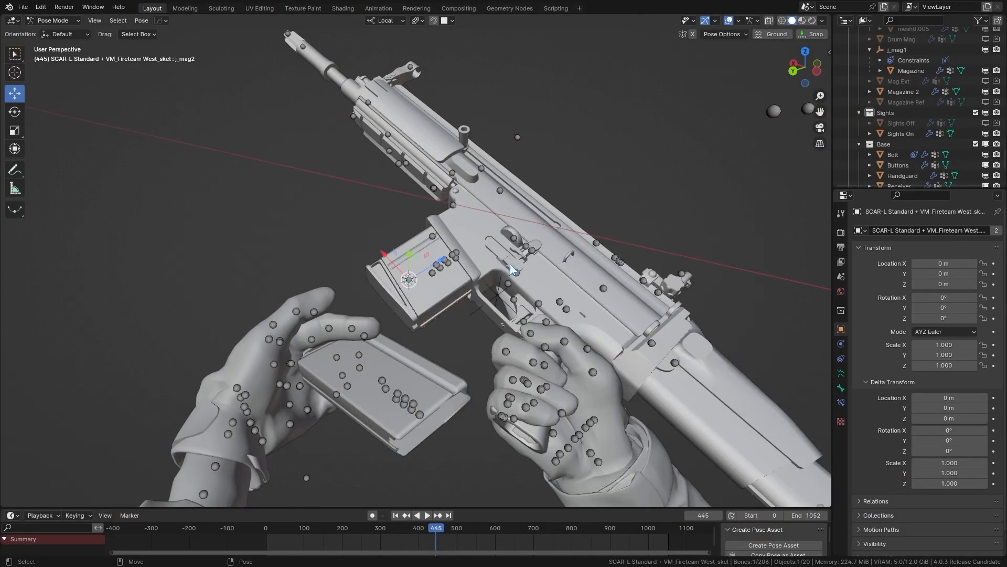
# Return to Object Mode, add a Plain Axes empty at the 3D cursor in the Magazine collection and name it j_mag2.
pyautogui.hotkey('ctrl', 'Tab')
pyautogui.scroll(3, 902, 135)
pyautogui.click(891, 49)
pyautogui.click(140, 21)
pyautogui.moveTo(157, 145)
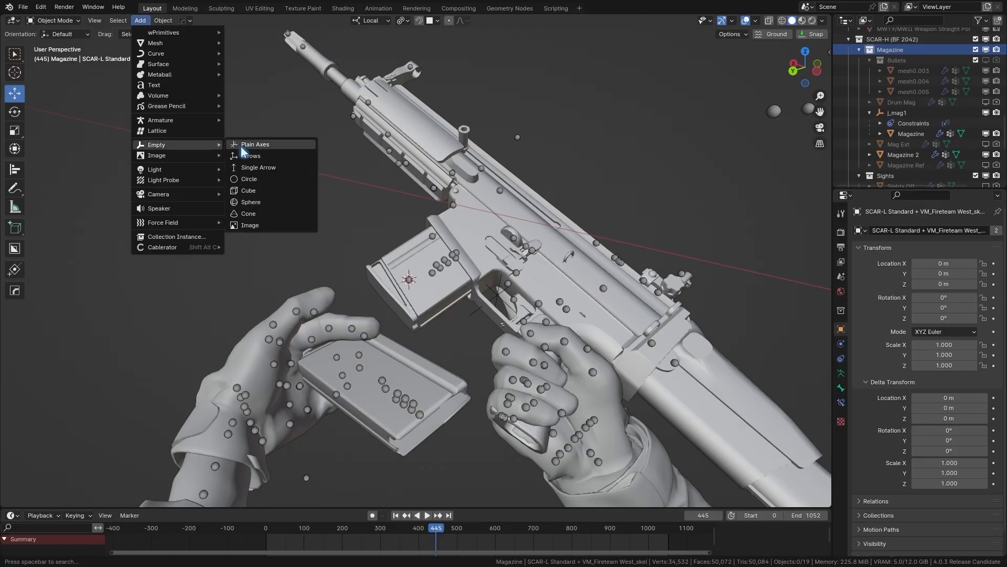
pyautogui.click(243, 146)
pyautogui.doubleClick(896, 103)
pyautogui.write('j_m')
# Parent Magazine 2 to the new empty and add a Copy Transforms constraint targeting the j_mag2 bone of the SCAR-L armature.
pyautogui.moveTo(906, 136); pyautogui.dragTo(906, 135)
pyautogui.click(899, 134)
pyautogui.click(841, 359)
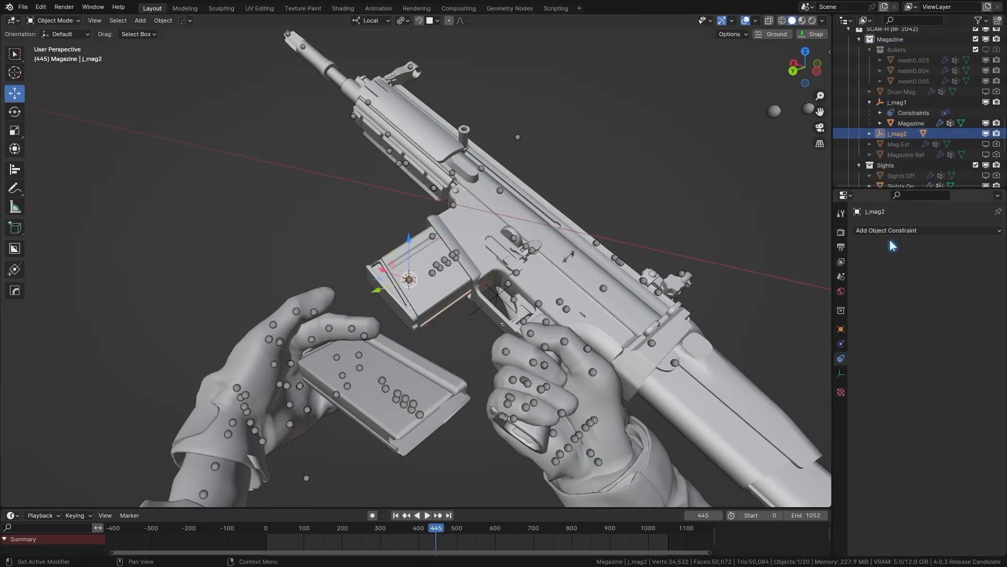
pyautogui.click(891, 231)
pyautogui.click(814, 289)
pyautogui.click(674, 362)
pyautogui.click(941, 277)
pyautogui.write('mag2')
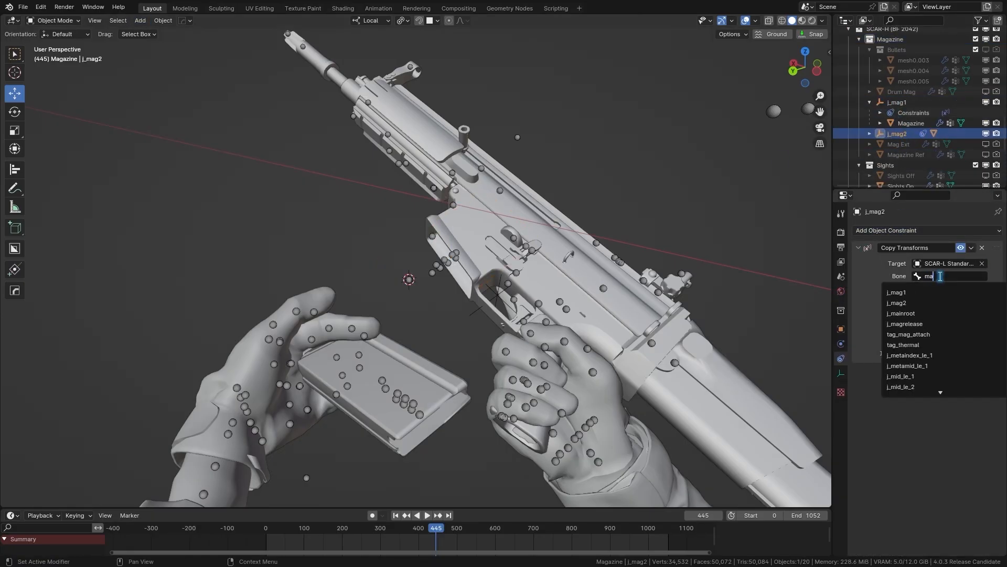
pyautogui.press('Return')
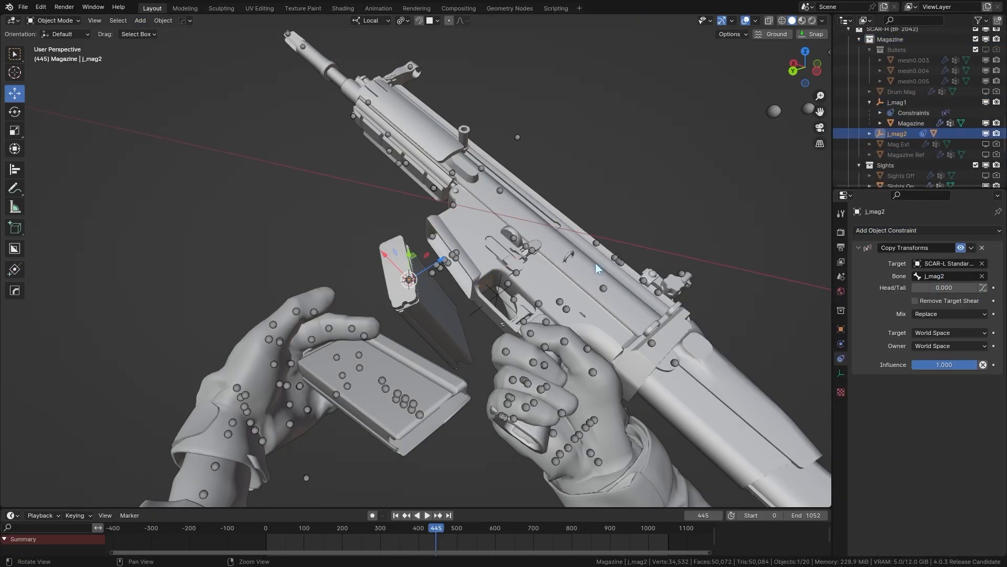
# At frame 450, snap the 3D cursor to Magazine Ref and snap Magazine 2 to the cursor.
pyautogui.moveTo(596, 268)
pyautogui.mouseDown(button='middle')
pyautogui.moveTo(624, 286)
pyautogui.moveTo(599, 265)
pyautogui.mouseUp(button='middle')
pyautogui.moveTo(439, 534); pyautogui.dragTo(438, 534)
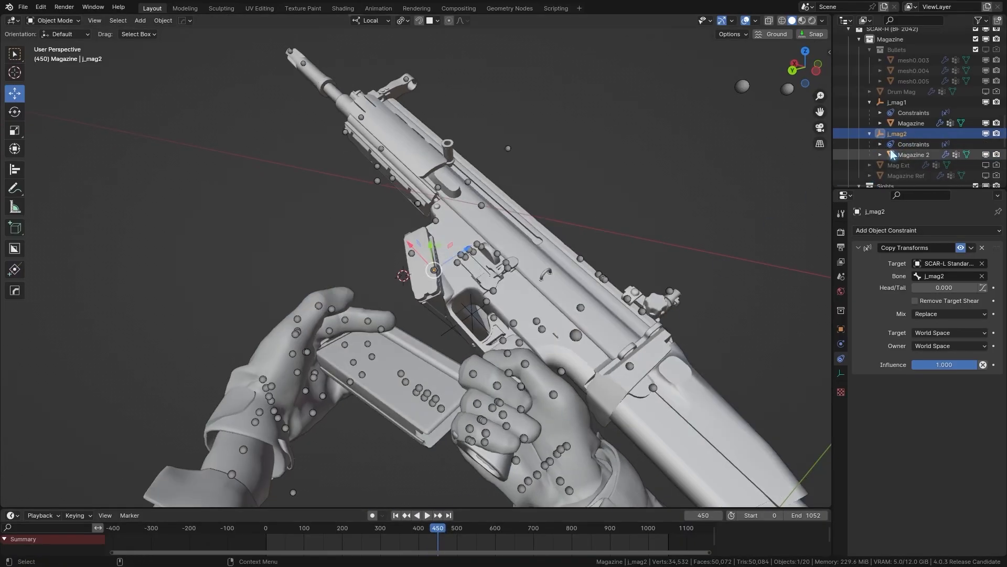
pyautogui.click(911, 154)
pyautogui.keyDown('shift'); pyautogui.moveTo(664, 280); pyautogui.dragTo(680, 253, button='middle'); pyautogui.keyUp('shift')
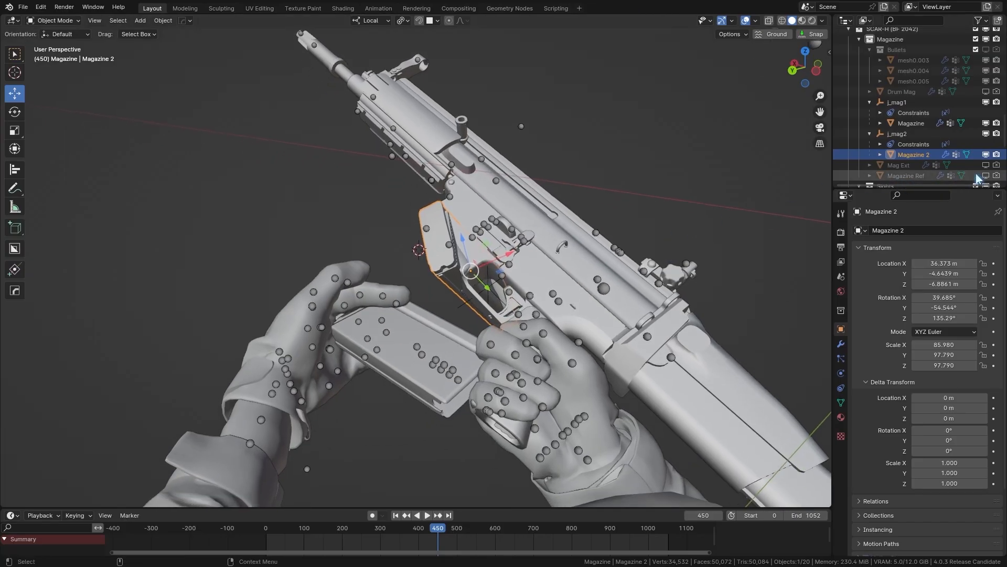
pyautogui.scroll(1, 430, 278)
pyautogui.rightClick(434, 281)
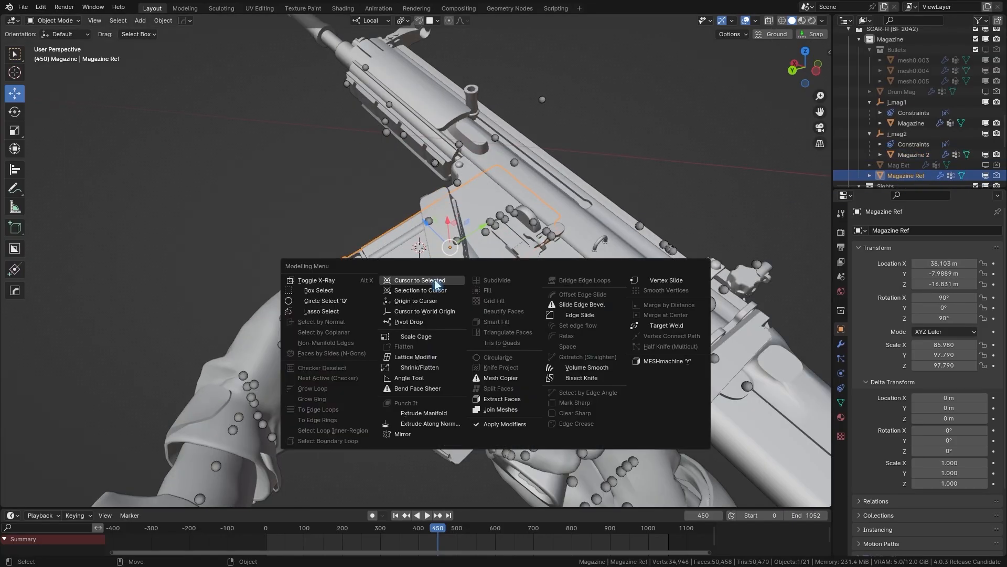
pyautogui.click(429, 280)
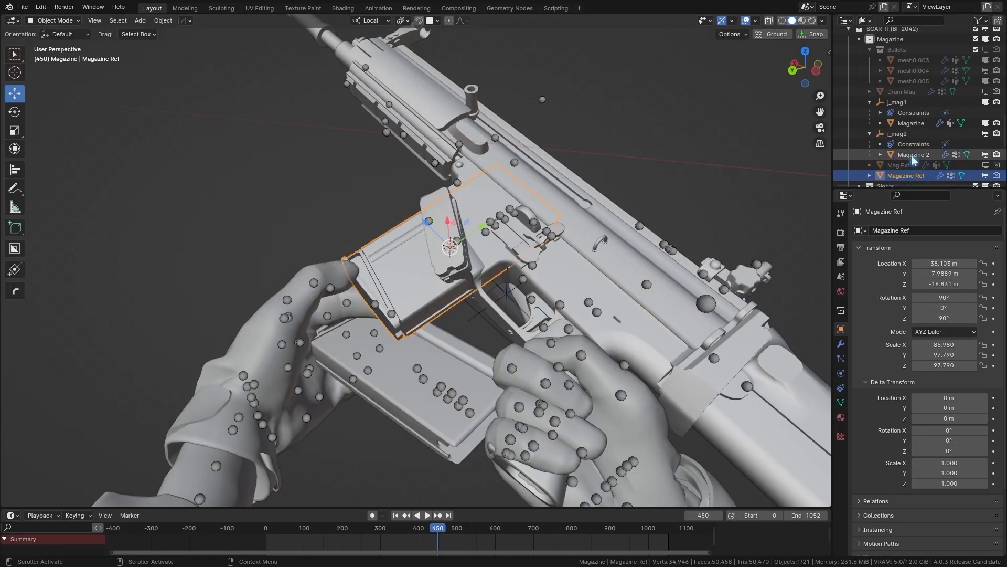
pyautogui.rightClick(431, 276)
pyautogui.click(429, 278)
pyautogui.scroll(2, 436, 279)
pyautogui.scroll(1, 452, 280)
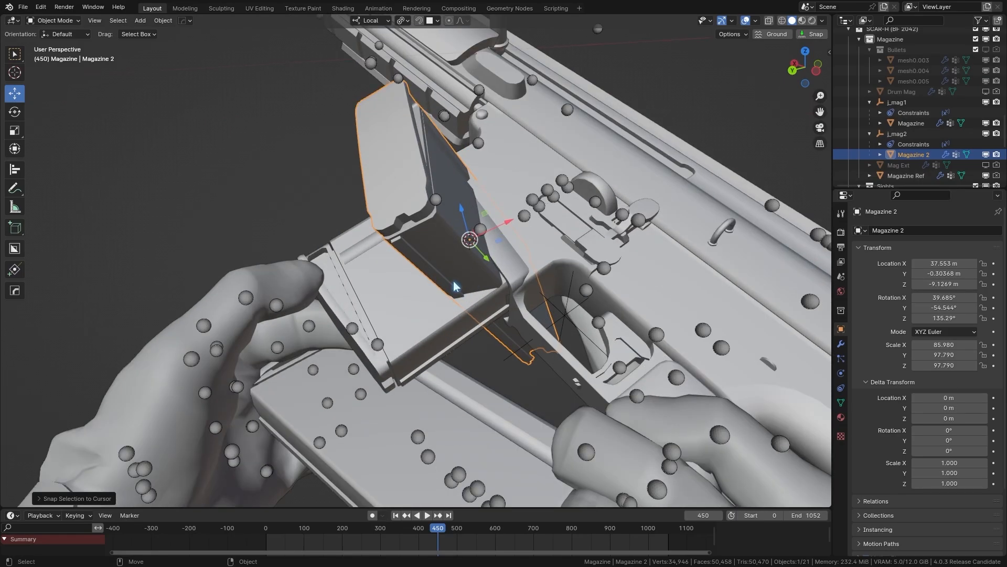
# Set Magazine 2's rotation to X 90°, Y 0° and Z 90° to match Magazine Ref.
pyautogui.scroll(-1, 454, 291)
pyautogui.click(960, 297)
pyautogui.write('90')
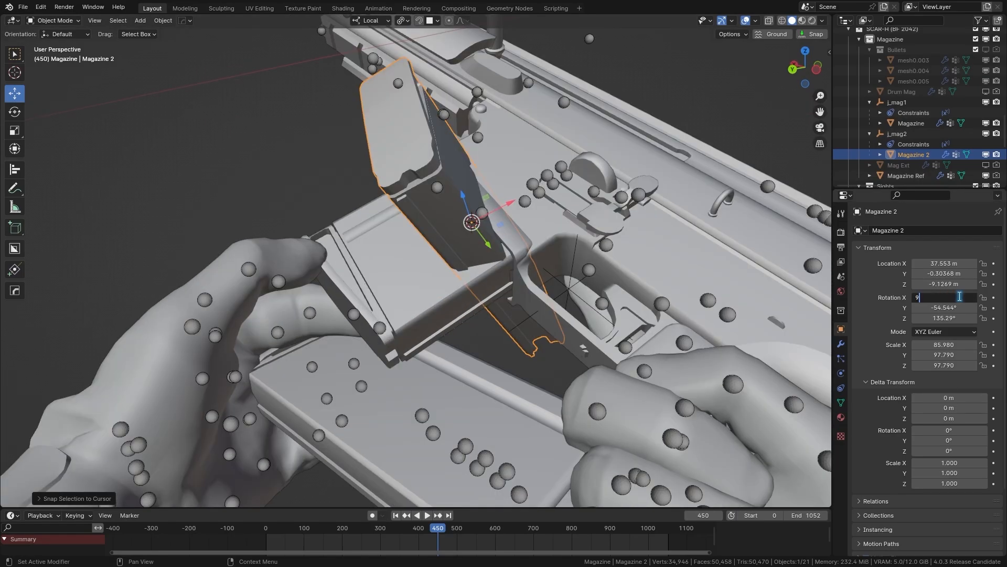
pyautogui.press('Tab')
pyautogui.write('0')
pyautogui.press('Tab')
pyautogui.write('90')
pyautogui.press('Return')
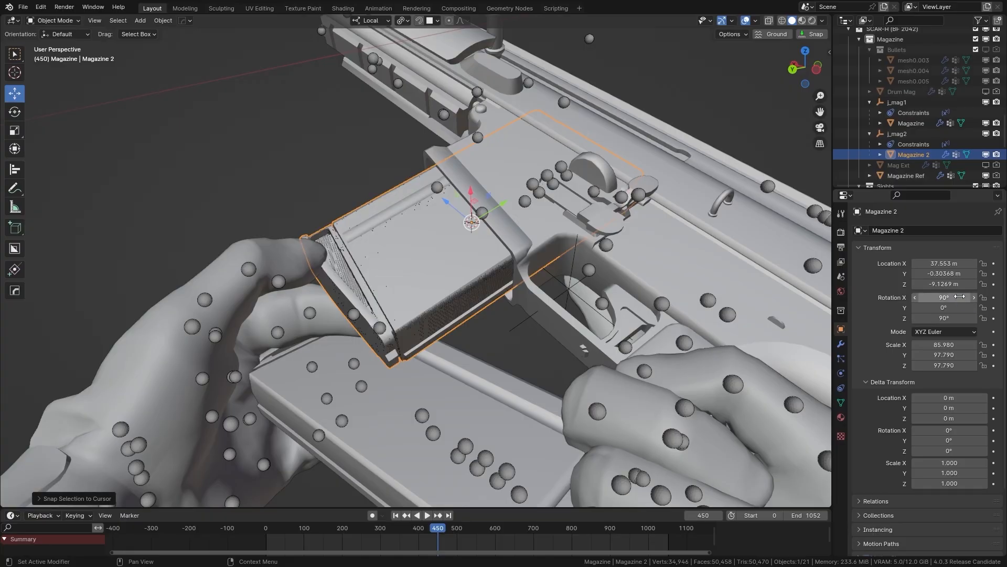
# Scrub through the reload in camera view and check how Magazine 2 moves with the hand and weapon.
pyautogui.moveTo(489, 223); pyautogui.dragTo(511, 243, button='middle')
pyautogui.scroll(-1, 550, 282)
pyautogui.scroll(1, 550, 282)
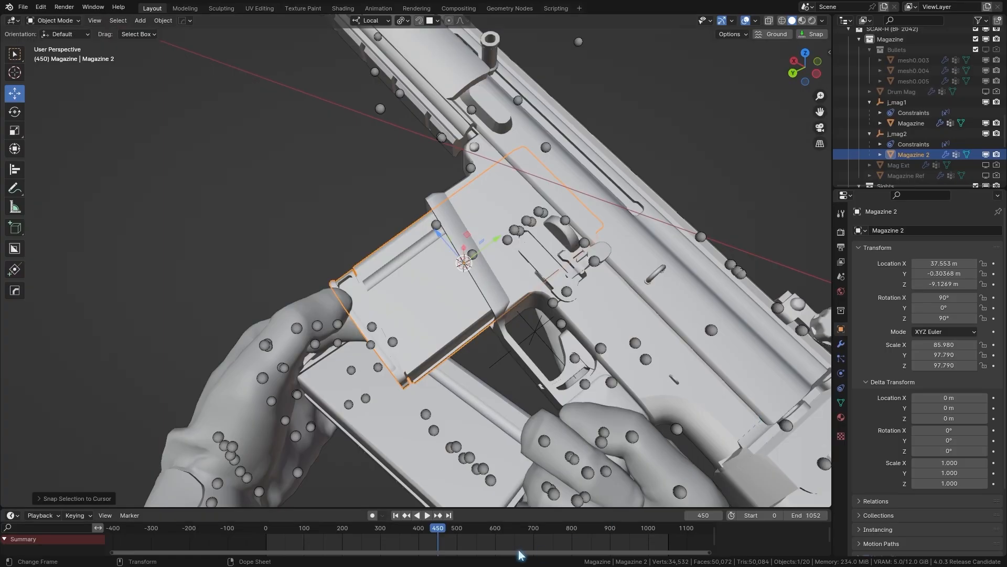
pyautogui.moveTo(441, 531); pyautogui.dragTo(422, 531)
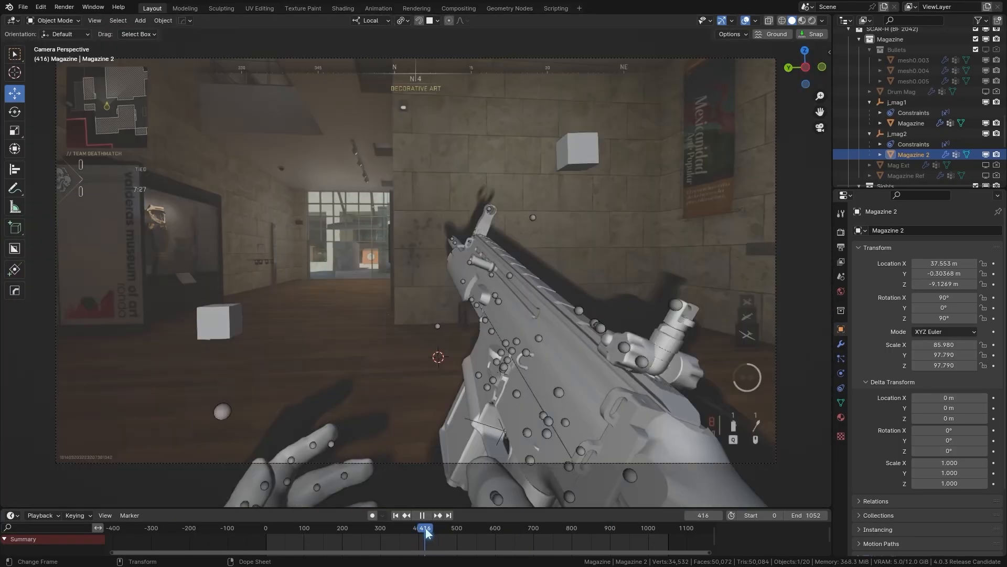
pyautogui.moveTo(426, 530); pyautogui.dragTo(446, 531)
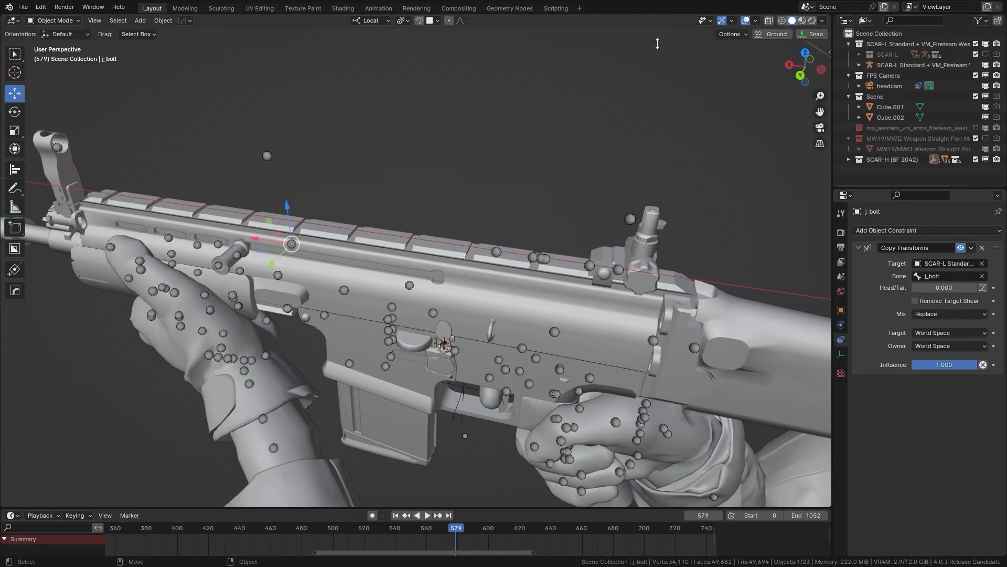
# Examine the j_bolt empty's Copy Transforms setup, its child Bolt and the Bolt's location locks around frame 586.
pyautogui.moveTo(442, 319); pyautogui.dragTo(487, 342, button='middle')
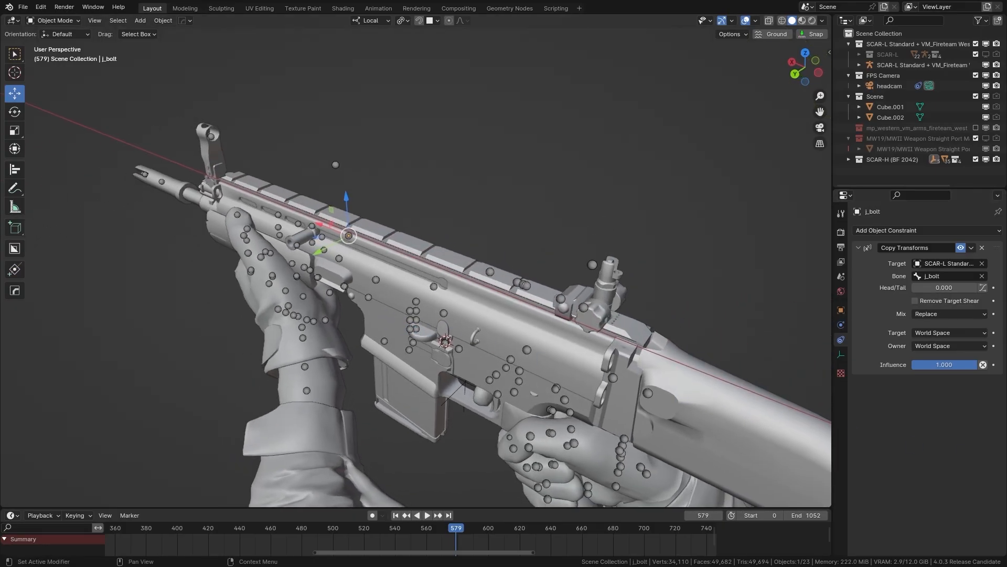
pyautogui.click(850, 160)
pyautogui.scroll(-5, 891, 114)
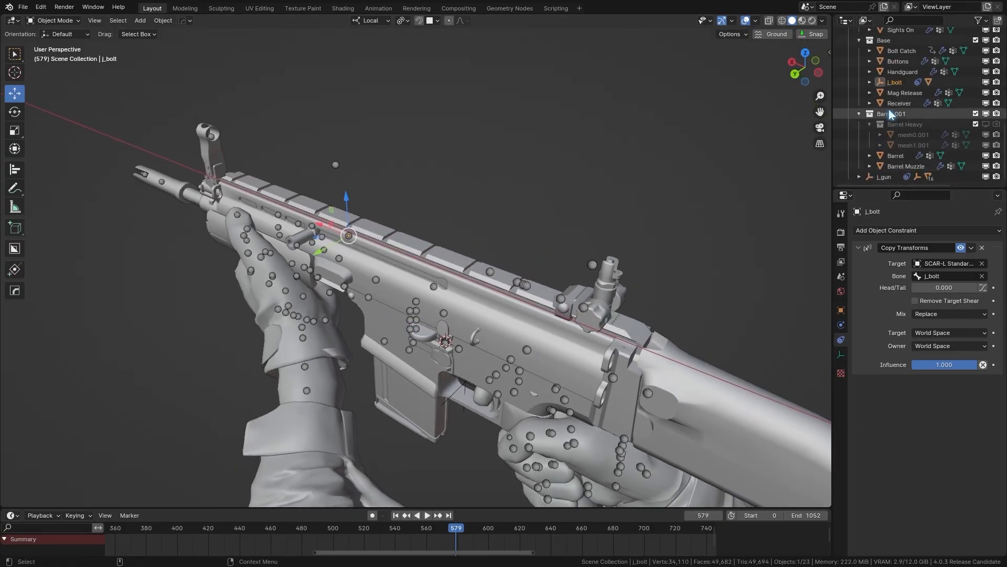
pyautogui.moveTo(546, 262); pyautogui.dragTo(504, 294, button='middle')
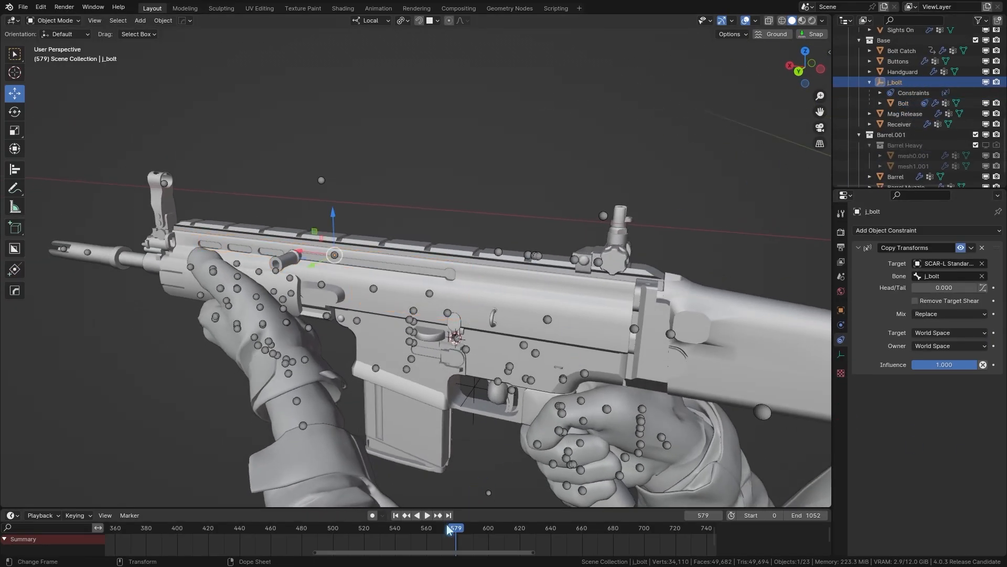
pyautogui.click(899, 105)
pyautogui.click(841, 309)
pyautogui.moveTo(457, 528); pyautogui.dragTo(469, 531)
pyautogui.moveTo(465, 368); pyautogui.dragTo(494, 316, button='middle')
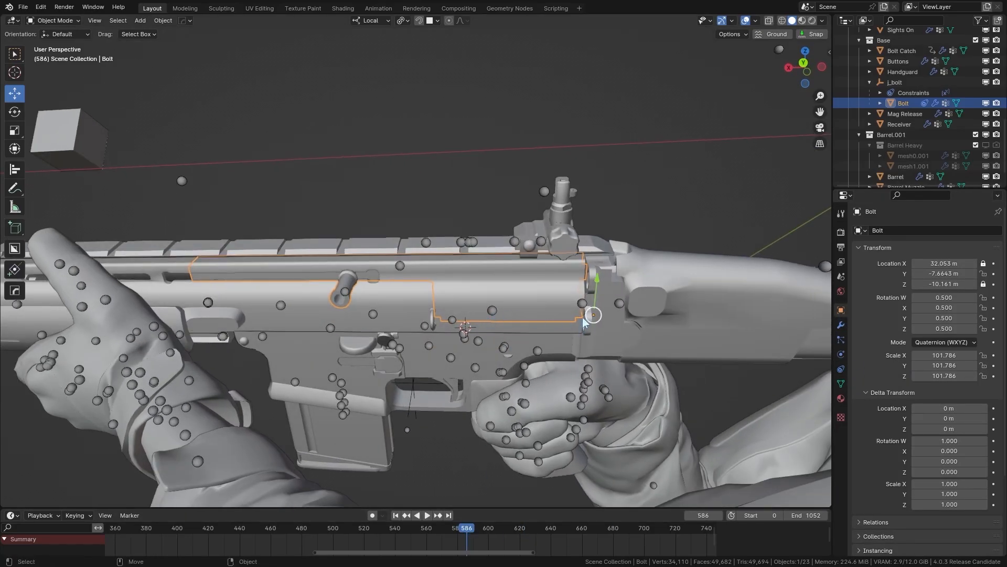
pyautogui.click(983, 263)
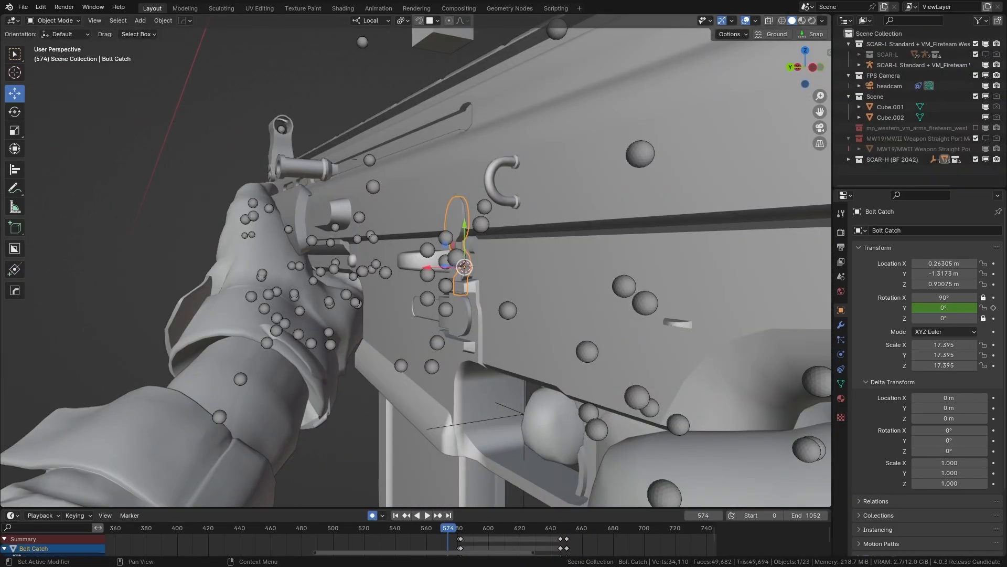
# Scrub from the Bolt Catch's first keyframes to frame 671 and examine its keyframed Y rotation.
pyautogui.scroll(-1, 567, 304)
pyautogui.moveTo(566, 305); pyautogui.dragTo(573, 301, button='middle')
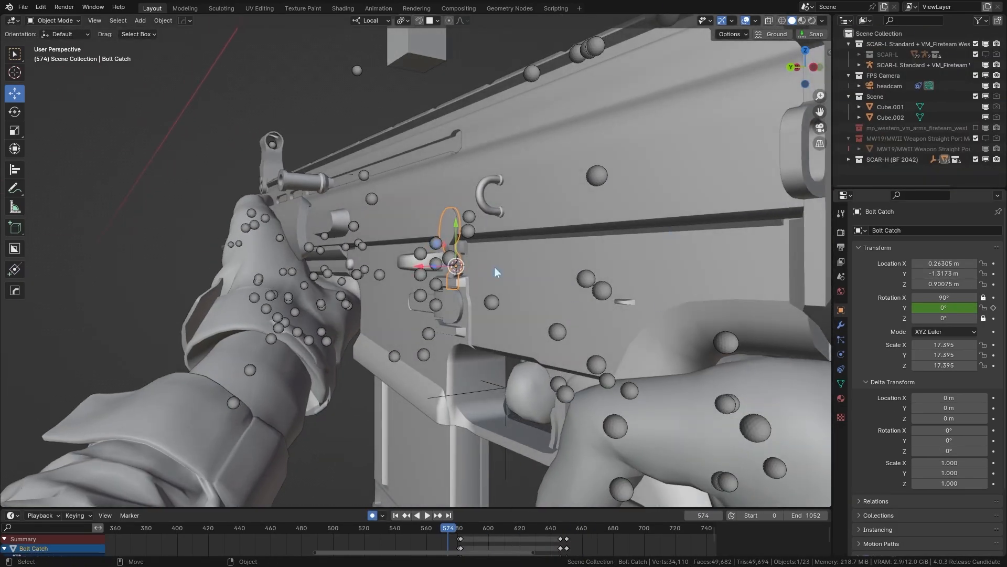
pyautogui.scroll(1, 495, 267)
pyautogui.click(458, 526)
pyautogui.press('Right')
pyautogui.moveTo(458, 529); pyautogui.dragTo(599, 530)
pyautogui.moveTo(569, 283)
pyautogui.mouseDown(button='middle')
pyautogui.moveTo(502, 291)
pyautogui.moveTo(568, 295)
pyautogui.mouseUp(button='middle')
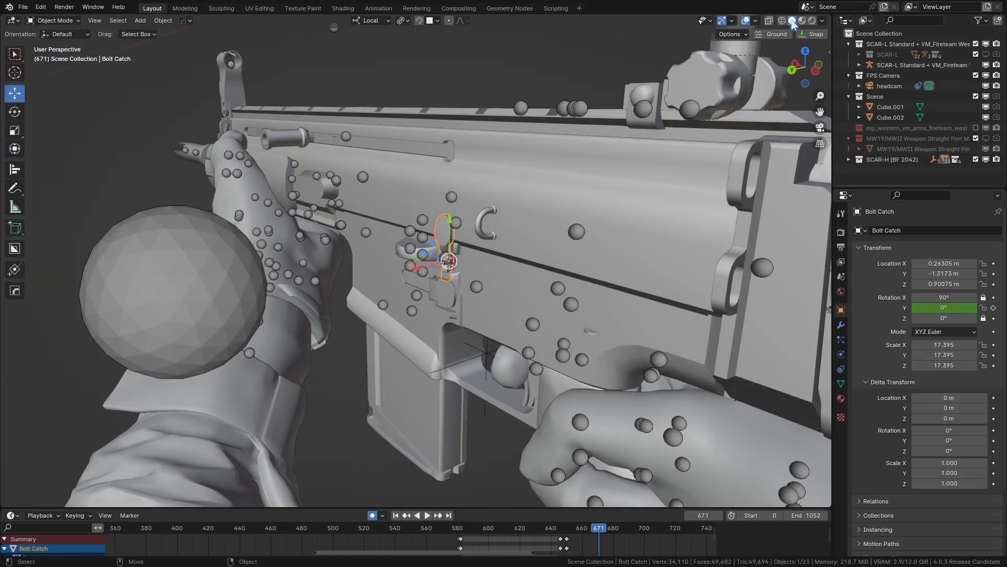
# In Material Preview shading, rotate the Nerf SCAR-L Fortnite object -90° on Z, scale it to about 7.36 and move it over the existing rifle.
pyautogui.click(802, 21)
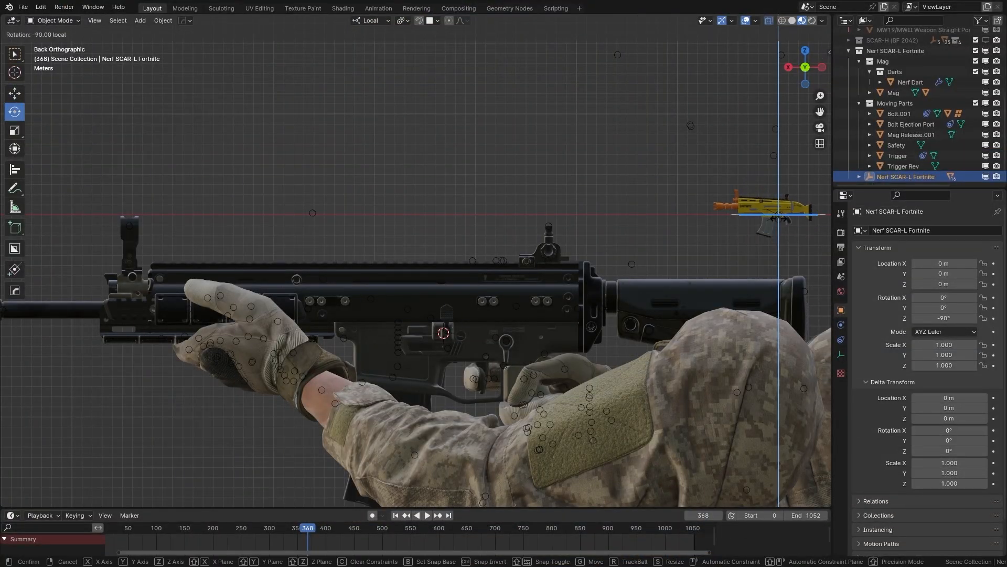
pyautogui.click(777, 217)
pyautogui.press('g')
pyautogui.press('s')
pyautogui.click(572, 303)
pyautogui.press('g')
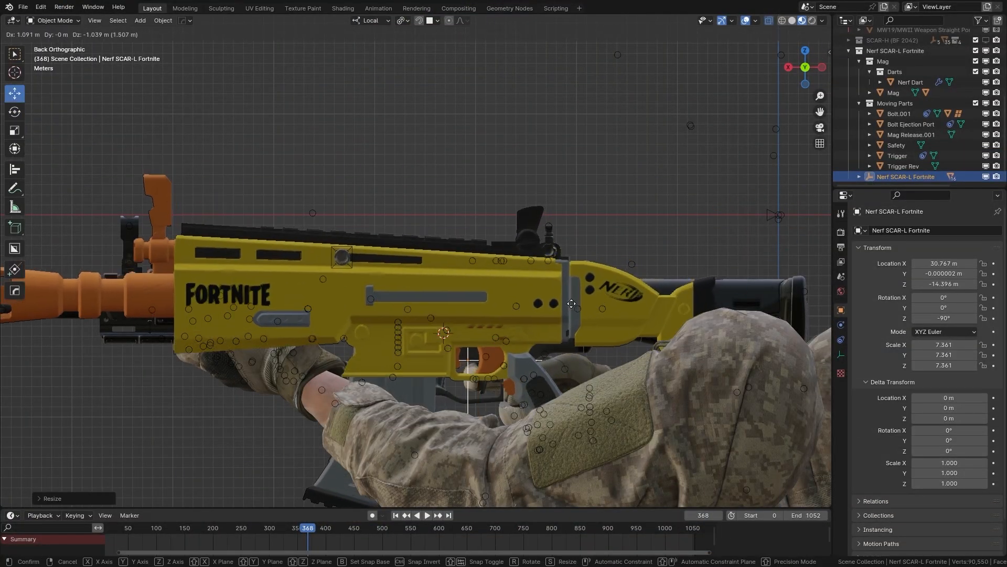
pyautogui.click(574, 324)
# Scale the Nerf SCAR-L Fortnite object to about 7.74 and move it so its trigger area lines up with the original rifle.
pyautogui.keyDown('shift'); pyautogui.moveTo(571, 326); pyautogui.dragTo(609, 285, button='middle'); pyautogui.keyUp('shift')
pyautogui.scroll(1, 571, 294)
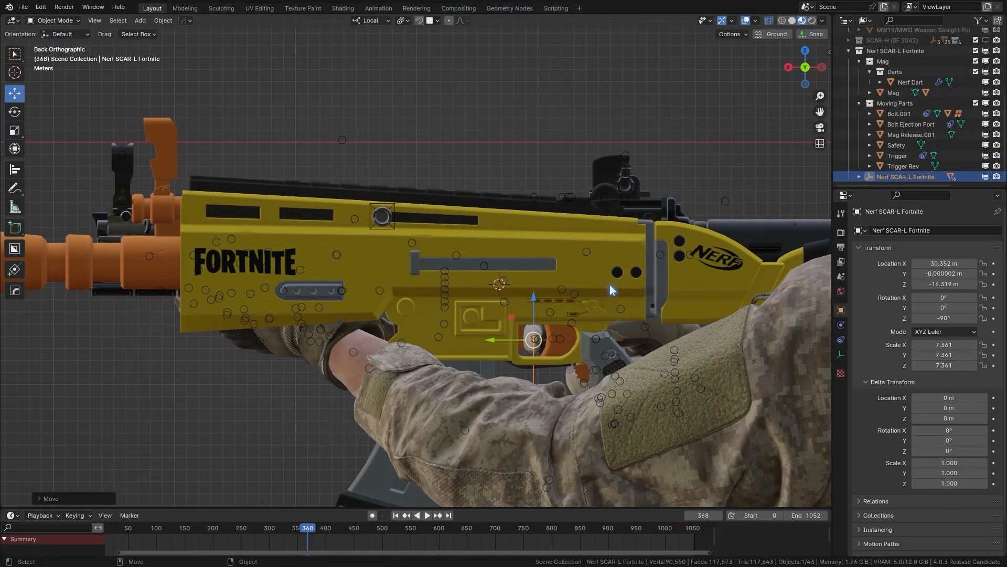
pyautogui.press('s')
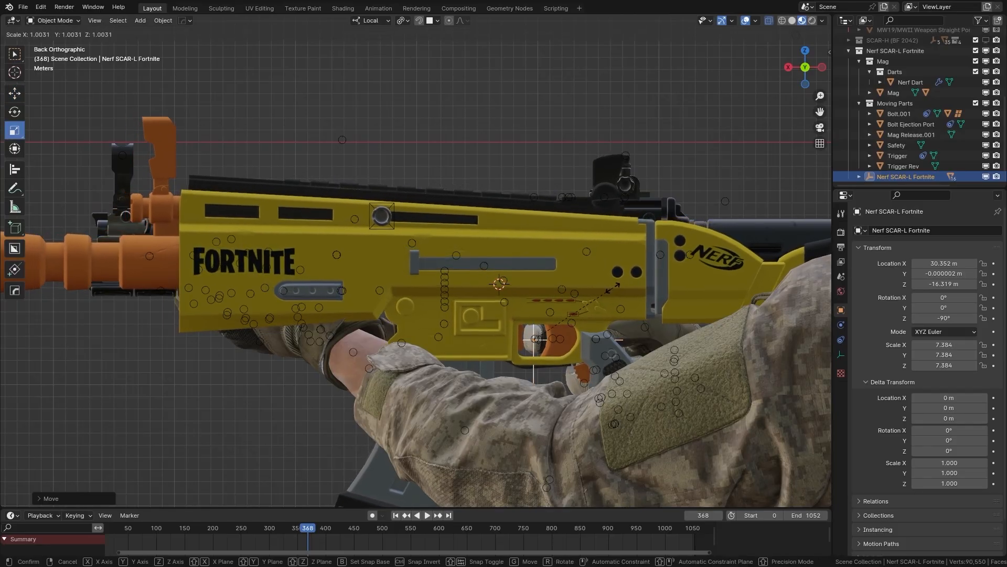
pyautogui.scroll(-1, 614, 288)
pyautogui.scroll(3, 612, 289)
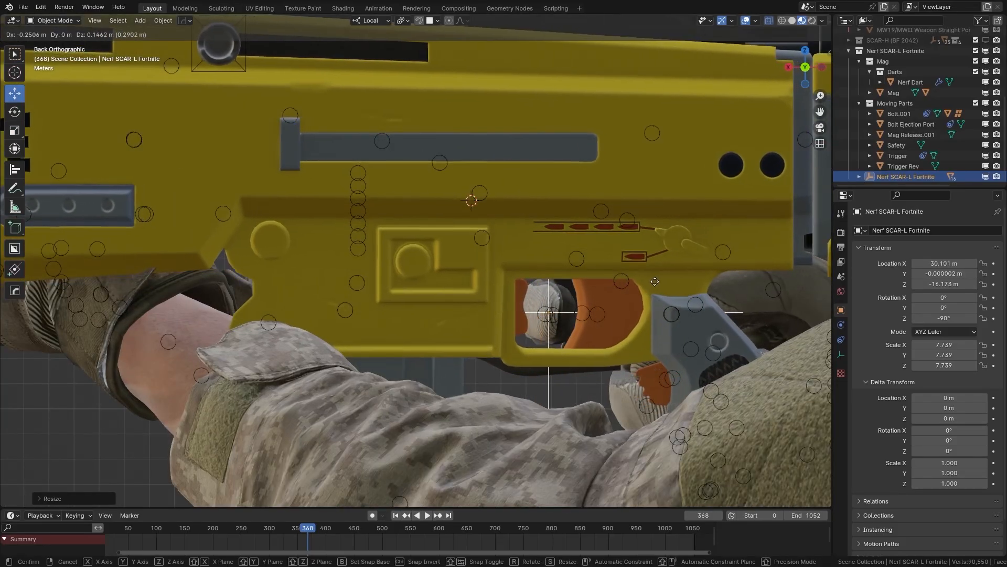
pyautogui.scroll(-3, 608, 291)
pyautogui.click(609, 292)
# Fine-tune the Nerf rifle's position and rotation in the character's hands, checking the fit through the camera view.
pyautogui.press('F3')
pyautogui.press('w')
pyautogui.moveTo(411, 315); pyautogui.dragTo(412, 368)
pyautogui.scroll(5, 647, 284)
pyautogui.moveTo(647, 286); pyautogui.dragTo(651, 257)
pyautogui.click(820, 128)
pyautogui.press('r')
pyautogui.moveTo(540, 402); pyautogui.dragTo(538, 401)
pyautogui.click(820, 128)
pyautogui.press('w')
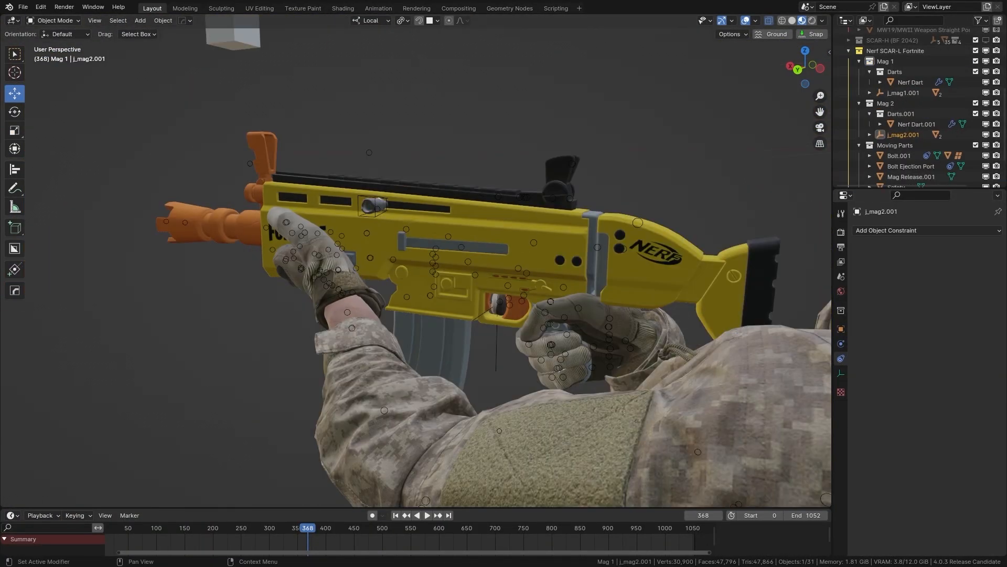
# Add a Copy Transforms constraint to j_mag1.001 with the SCAR-L Standard armature as target, and choose its target bone.
pyautogui.click(904, 93)
pyautogui.scroll(2, 415, 262)
pyautogui.click(926, 230)
pyautogui.click(838, 297)
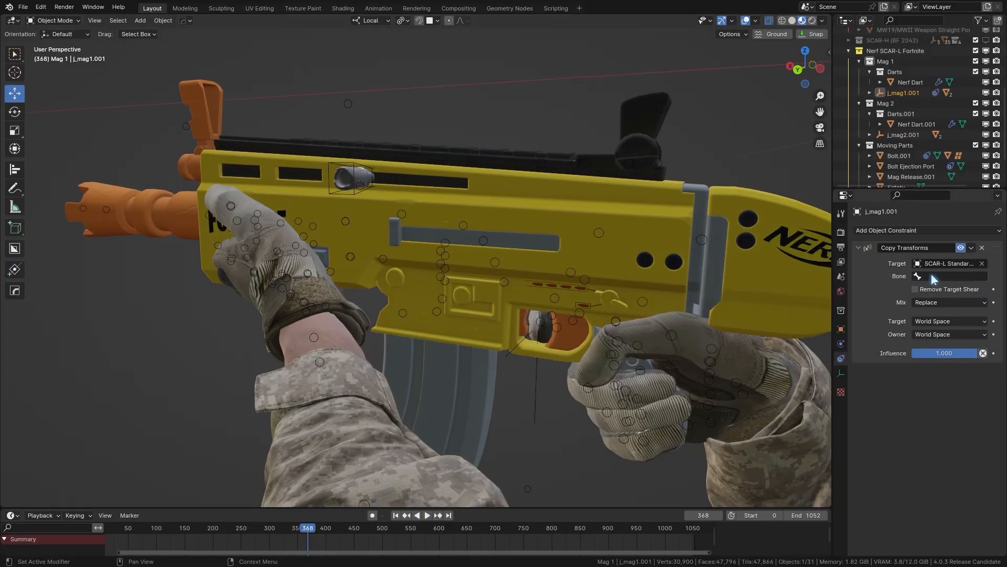
pyautogui.click(933, 279)
pyautogui.click(950, 305)
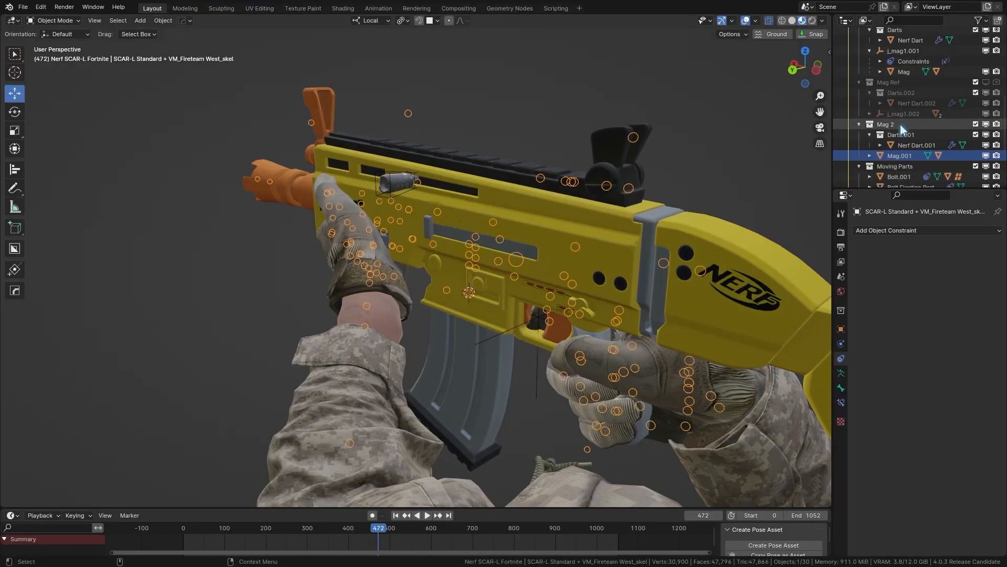
# Finish constraining the second magazine's empty to the armature and scrub the animation from about frame 91 through the camera to check it.
pyautogui.click(902, 103)
pyautogui.click(976, 269)
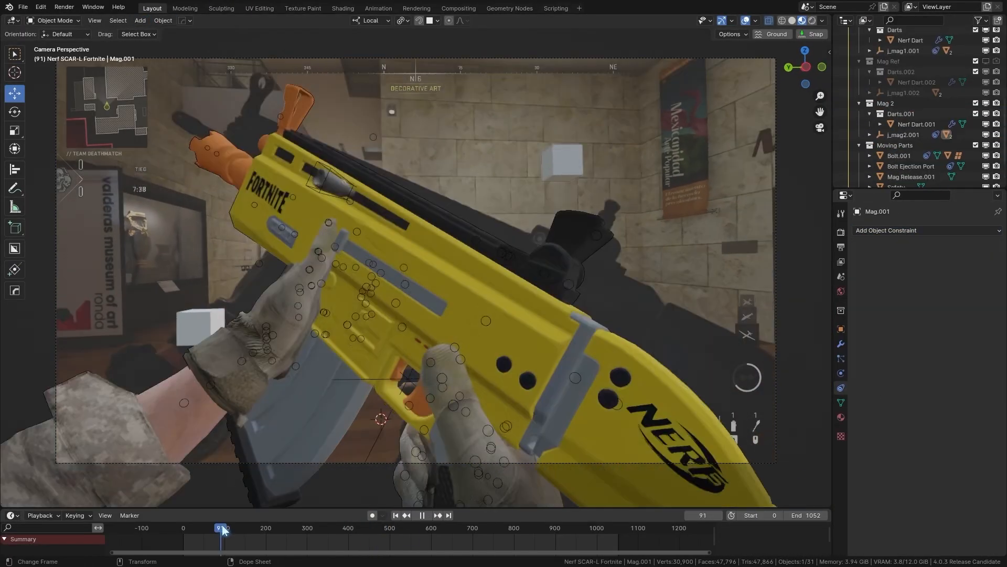
pyautogui.moveTo(222, 529); pyautogui.dragTo(242, 522)
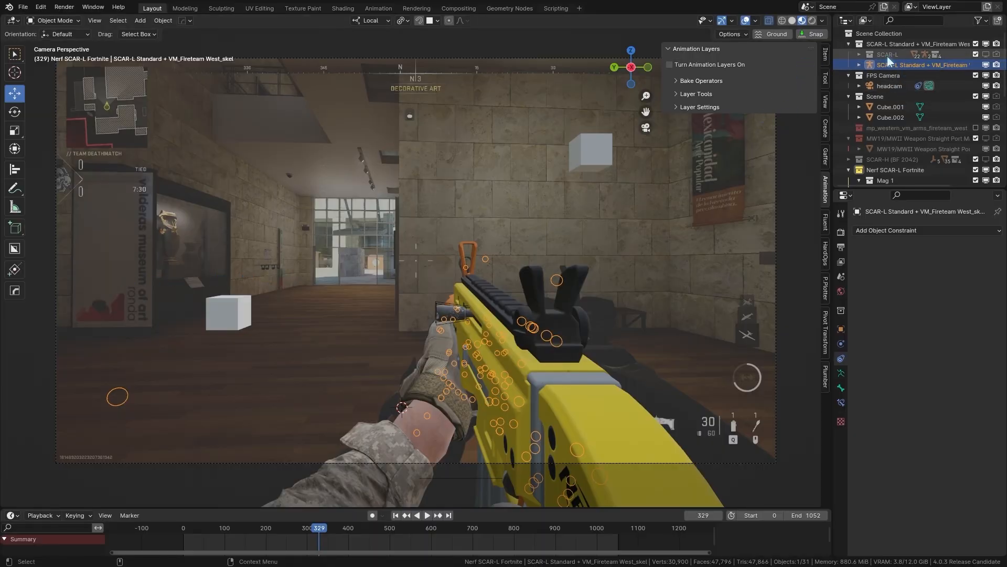
# Turn on Animation Layers for the armature with Remove NLA tracks disabled, and add a layer named Base Adjustment.
pyautogui.click(720, 64)
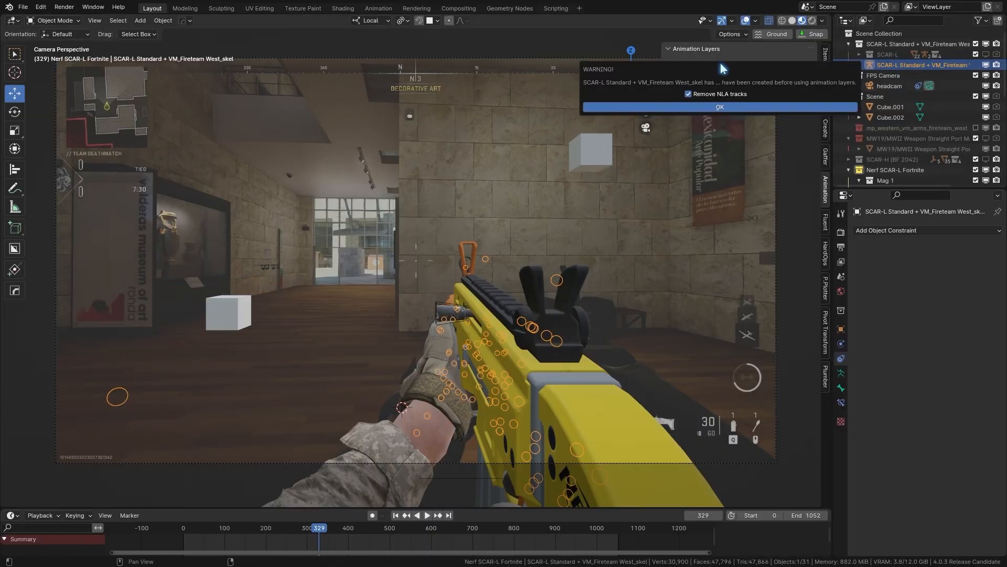
pyautogui.click(689, 94)
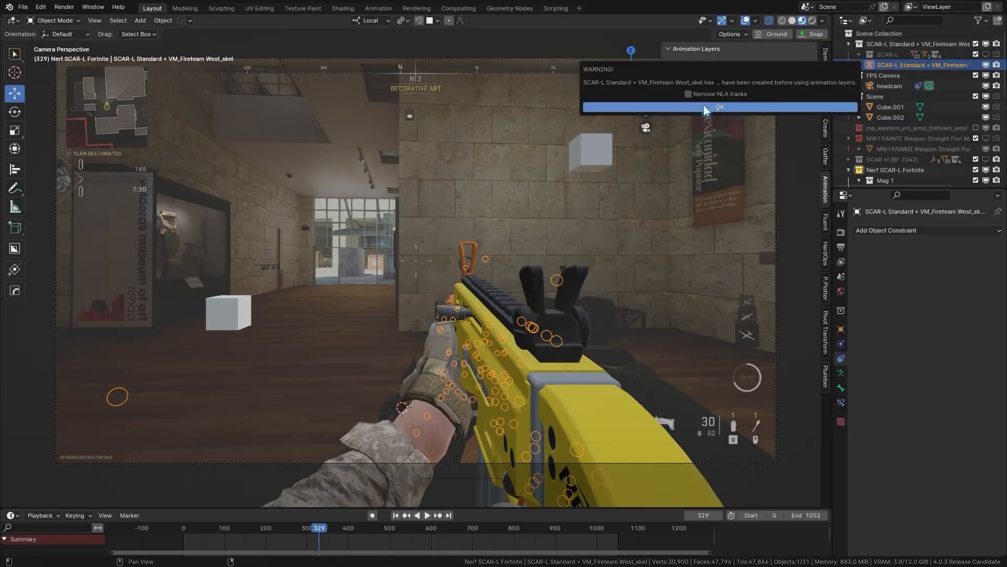
pyautogui.click(703, 106)
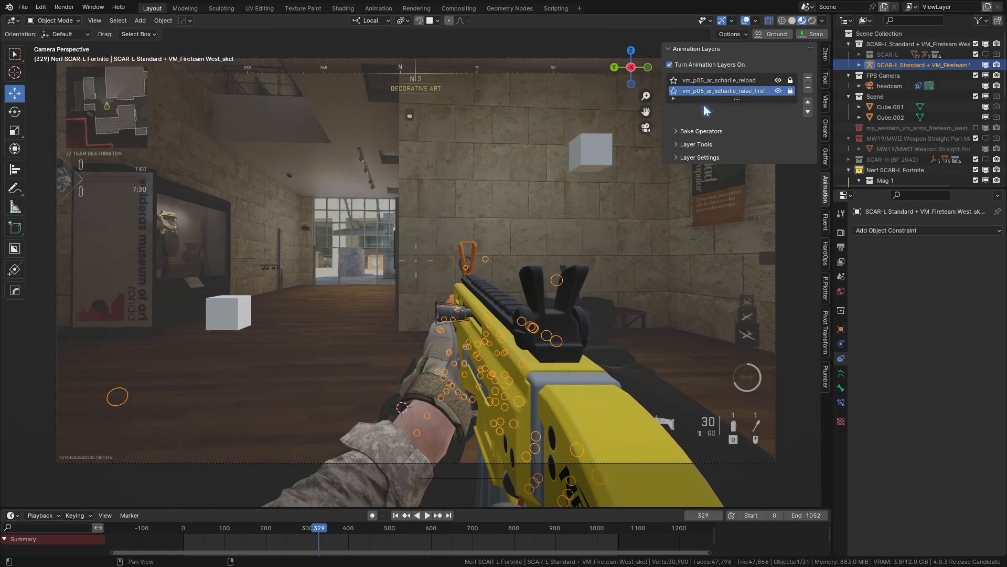
pyautogui.click(808, 78)
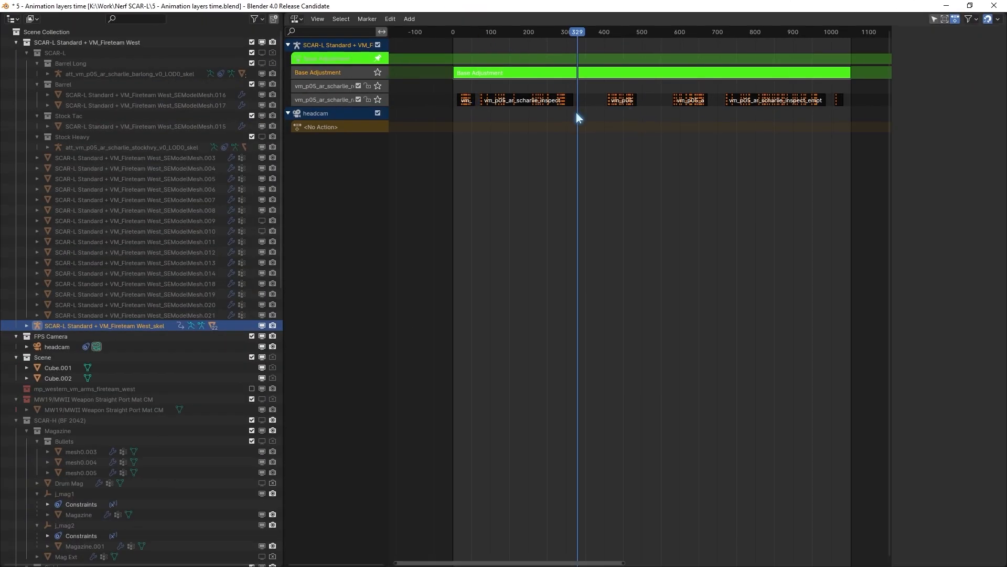
# Inspect the armature's layer strips in the Nonlinear Animation editor, and put the armature in Pose Mode in the 3D Viewport.
pyautogui.moveTo(479, 5); pyautogui.dragTo(1006, 336)
pyautogui.moveTo(192, 527); pyautogui.dragTo(309, 493)
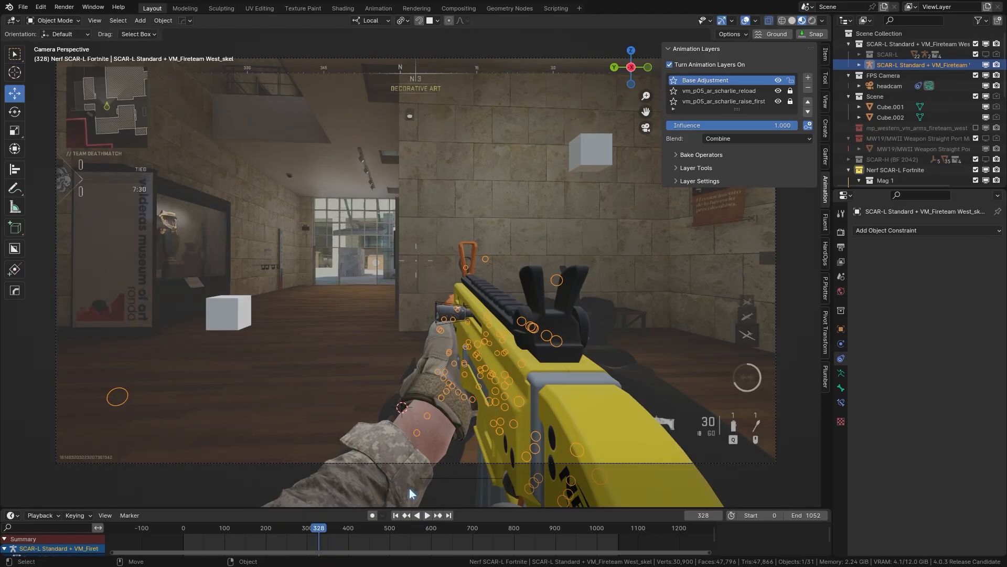
pyautogui.click(11, 20)
pyautogui.click(42, 119)
pyautogui.click(12, 21)
pyautogui.click(38, 49)
pyautogui.hotkey('ctrl', 'Tab')
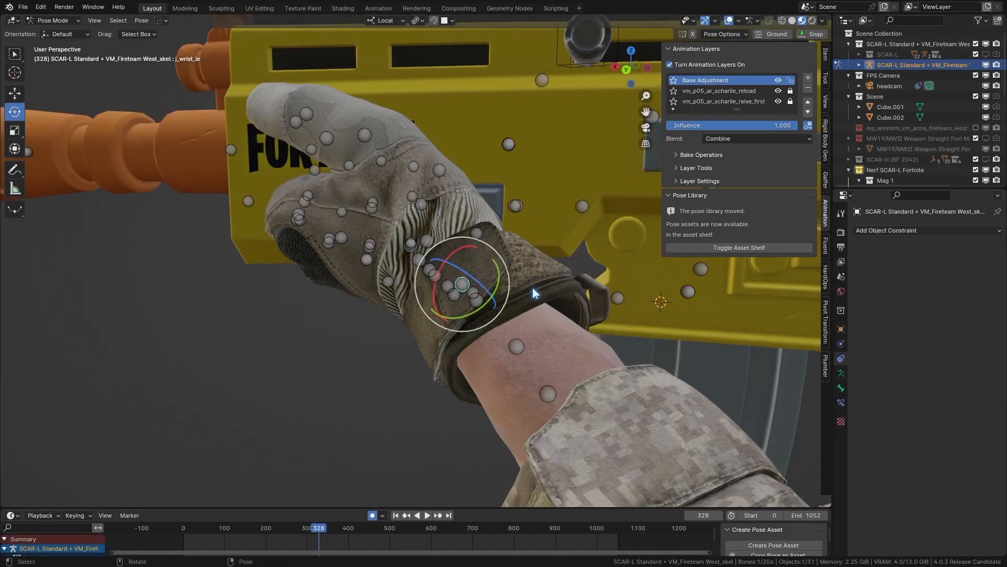
# Try rotating the left wrist bone j_wrist_le by about -24.5° on the Base Adjustment layer.
pyautogui.press('r')
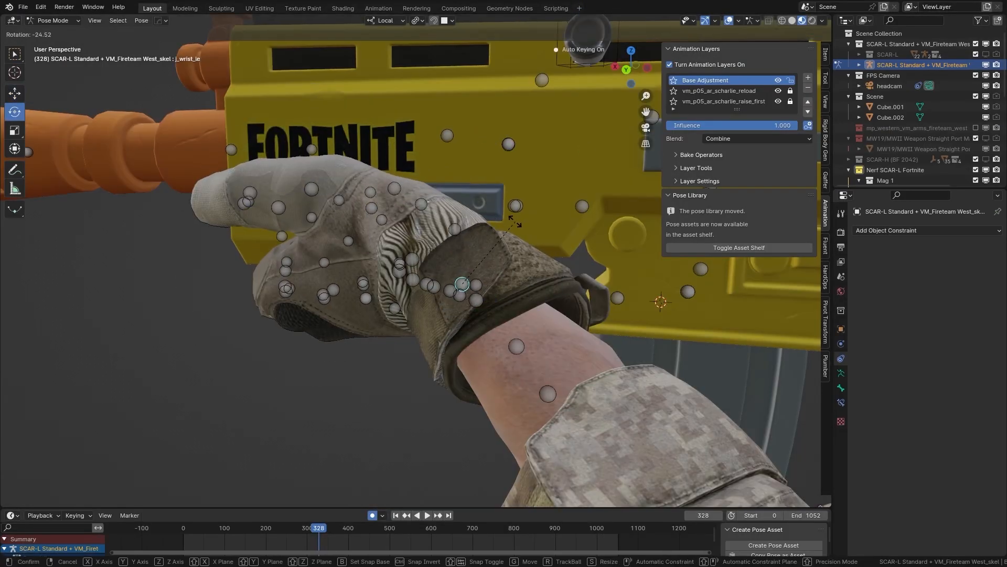
pyautogui.click(514, 221)
pyautogui.moveTo(515, 238); pyautogui.dragTo(495, 295, button='middle')
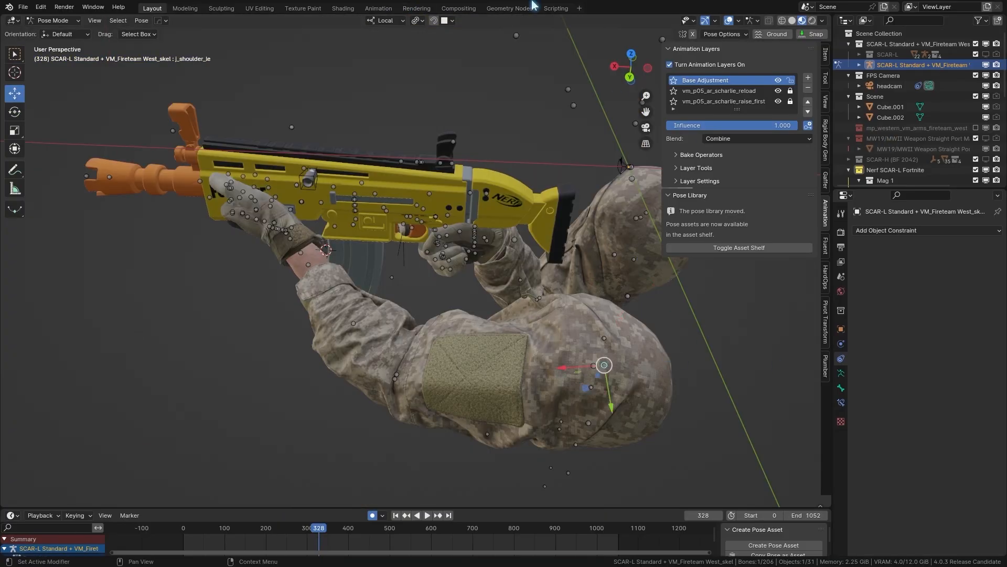
# Try moving the left shoulder bone j_shoulder_le to shift the whole left arm relative to the rifle.
pyautogui.moveTo(583, 341); pyautogui.dragTo(579, 290, button='middle')
pyautogui.press('g')
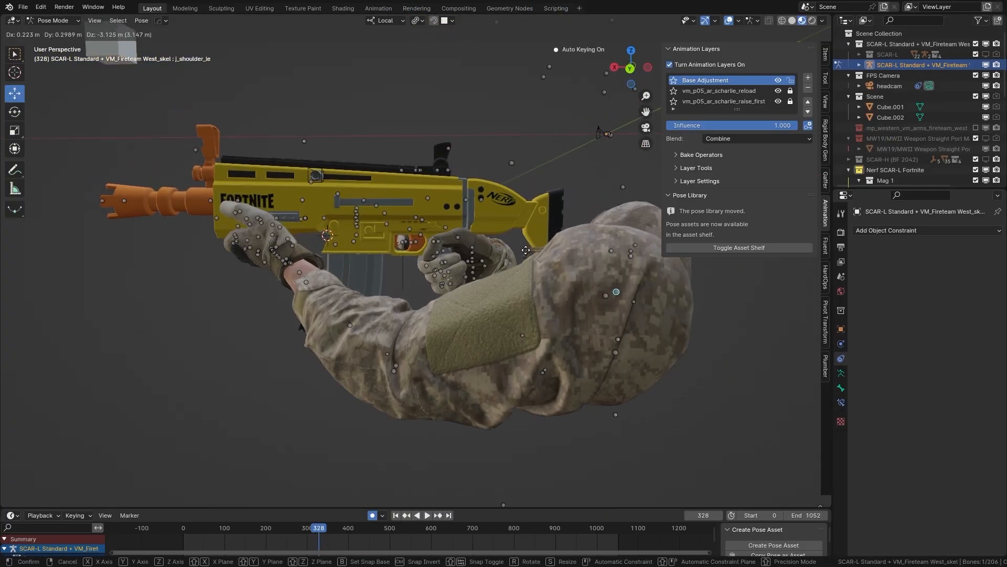
pyautogui.click(220, 273)
# Move the left shoulder bone on the Base Adjustment layer so the left hand fits against the Nerf rifle's handguard.
pyautogui.keyDown('shift'); pyautogui.moveTo(220, 268); pyautogui.dragTo(527, 324, button='middle'); pyautogui.keyUp('shift')
pyautogui.scroll(7, 430, 289)
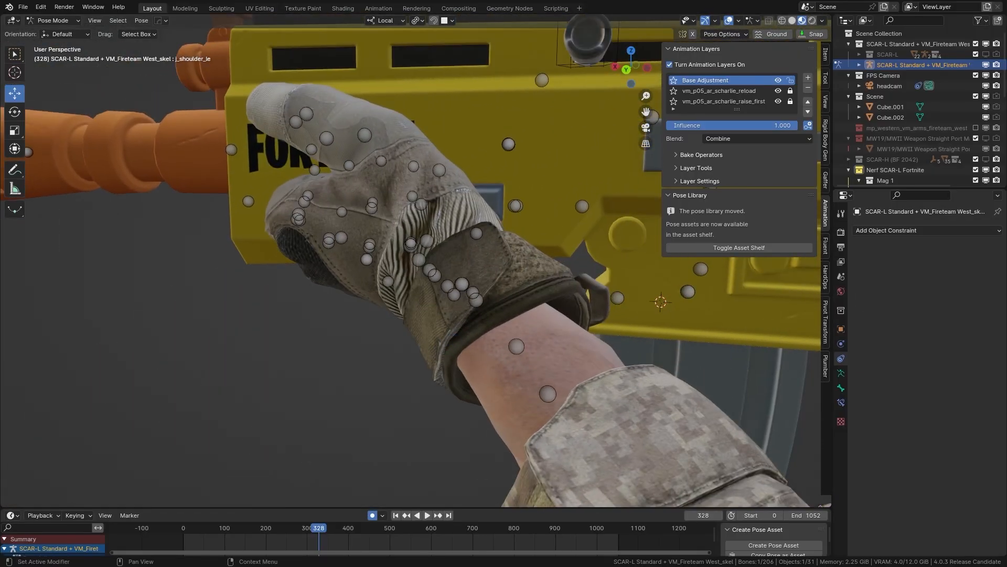
pyautogui.press('g')
pyautogui.moveTo(587, 210); pyautogui.dragTo(524, 157, button='middle')
pyautogui.click(520, 263)
# Rotate the left thumb's base bone j_thumb_le_1 so the thumb rests along the side of the rifle's handguard.
pyautogui.click(486, 283)
pyautogui.click(14, 111)
pyautogui.scroll(-3, 524, 157)
pyautogui.hotkey('ctrl', 'z')
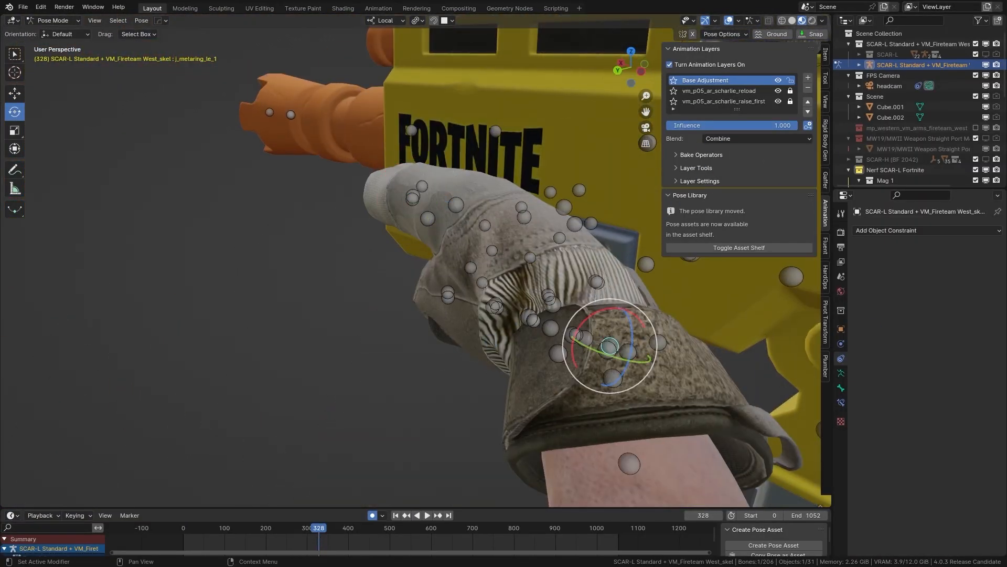
pyautogui.click(550, 328)
pyautogui.press('r')
pyautogui.moveTo(550, 328); pyautogui.dragTo(267, 298, button='middle')
pyautogui.click(584, 291)
pyautogui.click(15, 93)
pyautogui.moveTo(314, 210); pyautogui.dragTo(631, 178, button='middle')
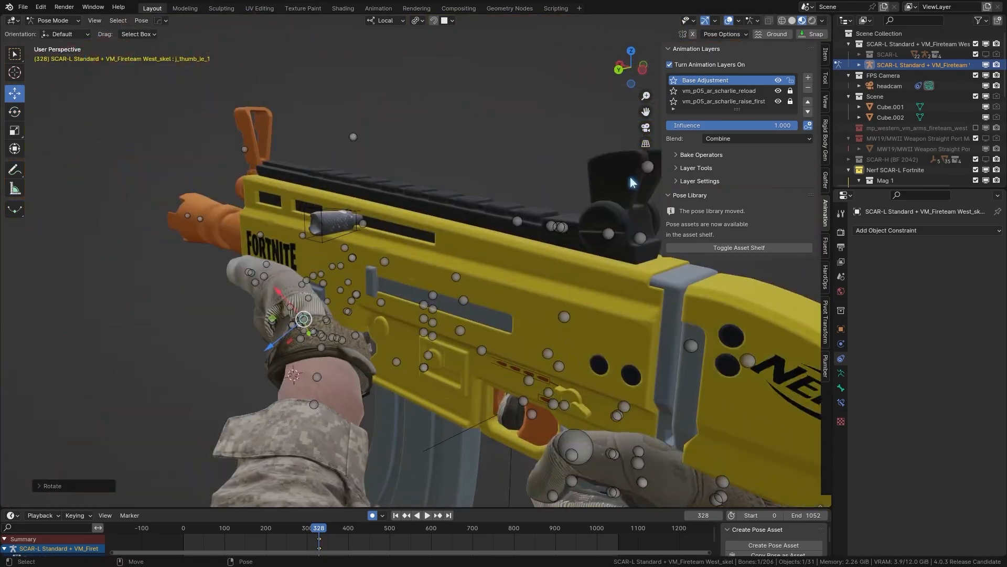
# Show the Bone properties and examine the left shoulder bone's keyed transform and the adjusted grip through the camera.
pyautogui.click(646, 128)
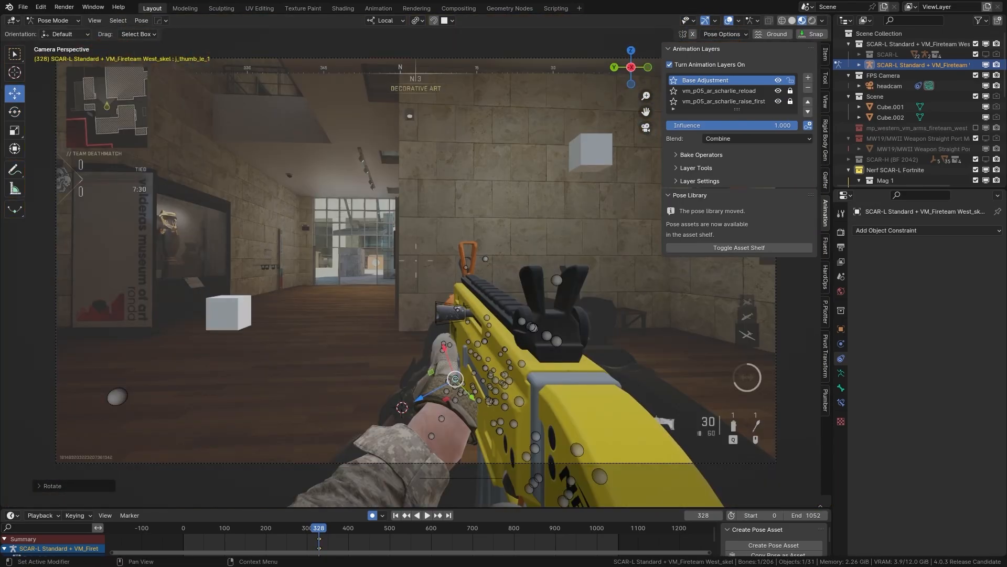
pyautogui.click(841, 387)
pyautogui.click(646, 128)
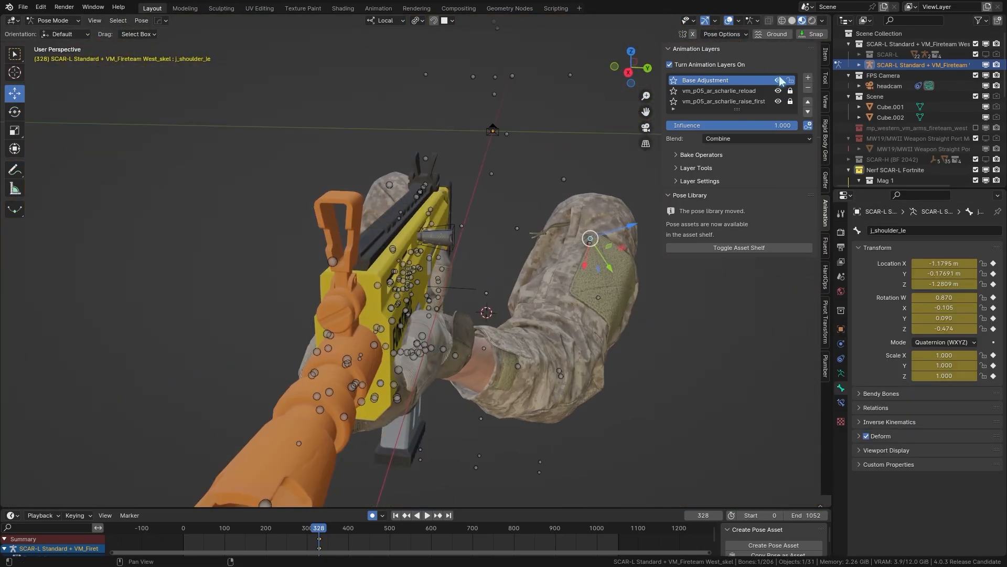
pyautogui.click(646, 127)
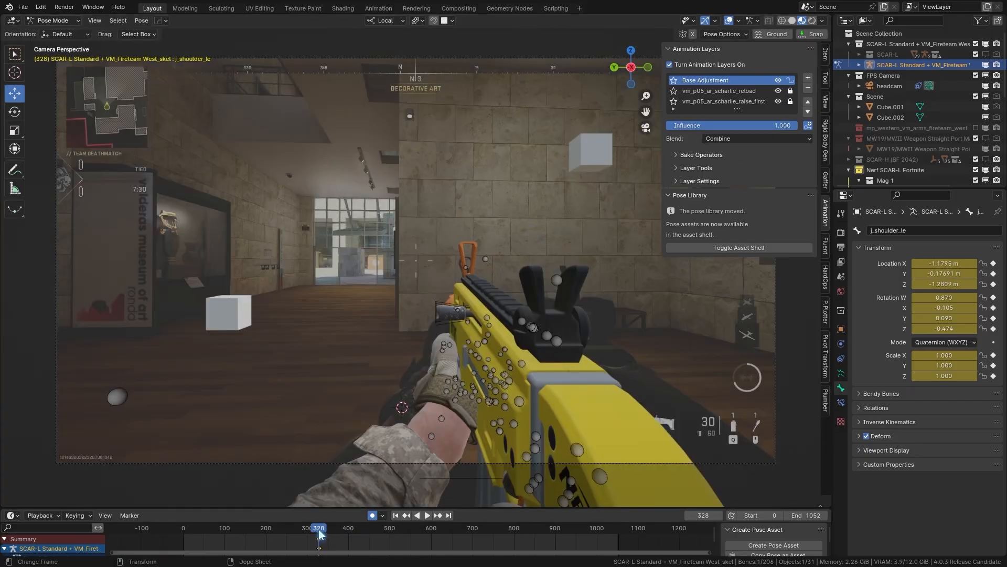
# Play the animation through the camera and compare the pose at frames 108 and 445 by varying the Base Adjustment layer's influence.
pyautogui.moveTo(318, 529); pyautogui.dragTo(215, 526)
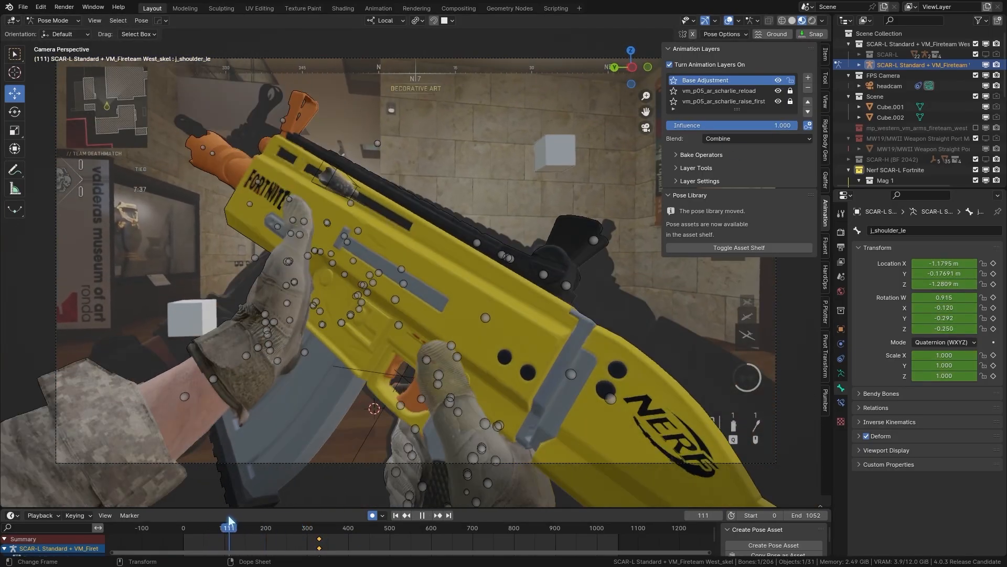
pyautogui.press('space')
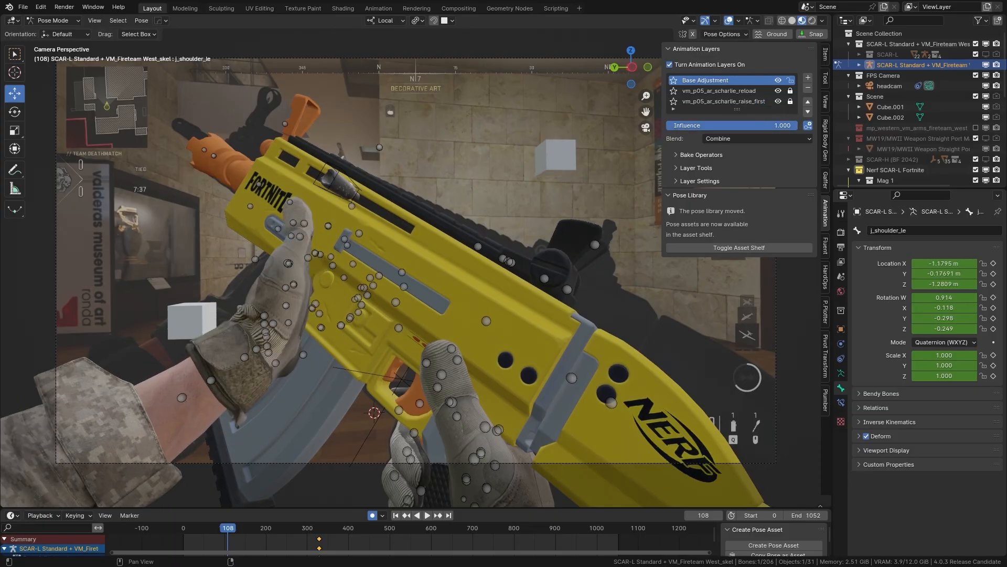
pyautogui.moveTo(796, 126)
pyautogui.mouseDown()
pyautogui.moveTo(667, 125)
pyautogui.moveTo(796, 125)
pyautogui.mouseUp()
pyautogui.click(372, 529)
pyautogui.press('space')
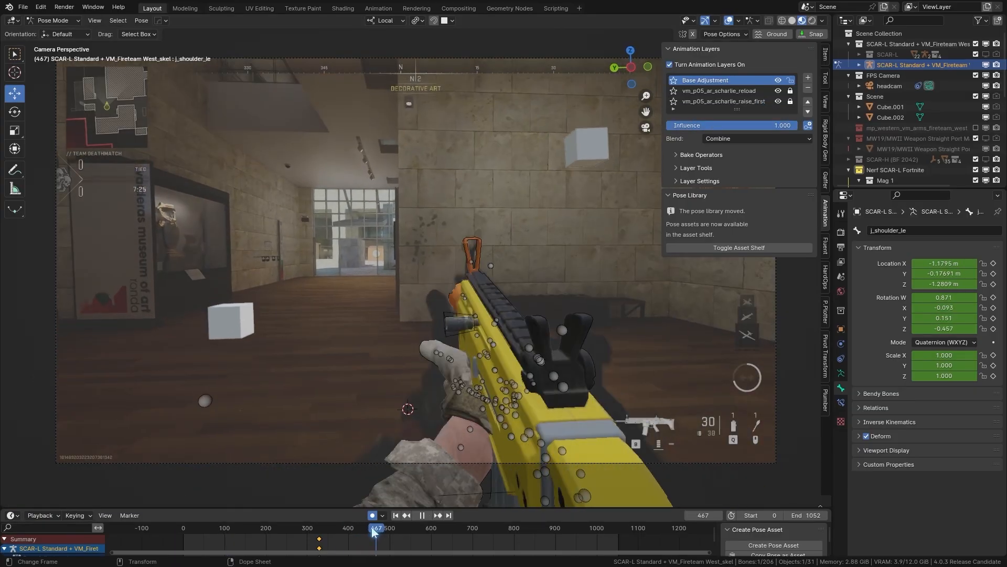
pyautogui.press('Escape')
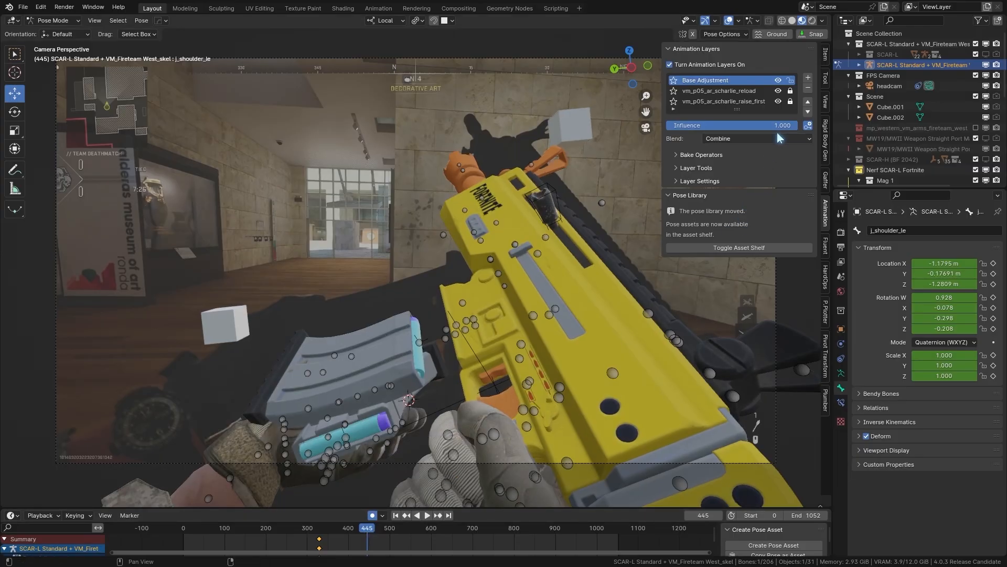
pyautogui.moveTo(786, 126)
pyautogui.mouseDown()
pyautogui.moveTo(772, 125)
pyautogui.moveTo(797, 125)
pyautogui.mouseUp()
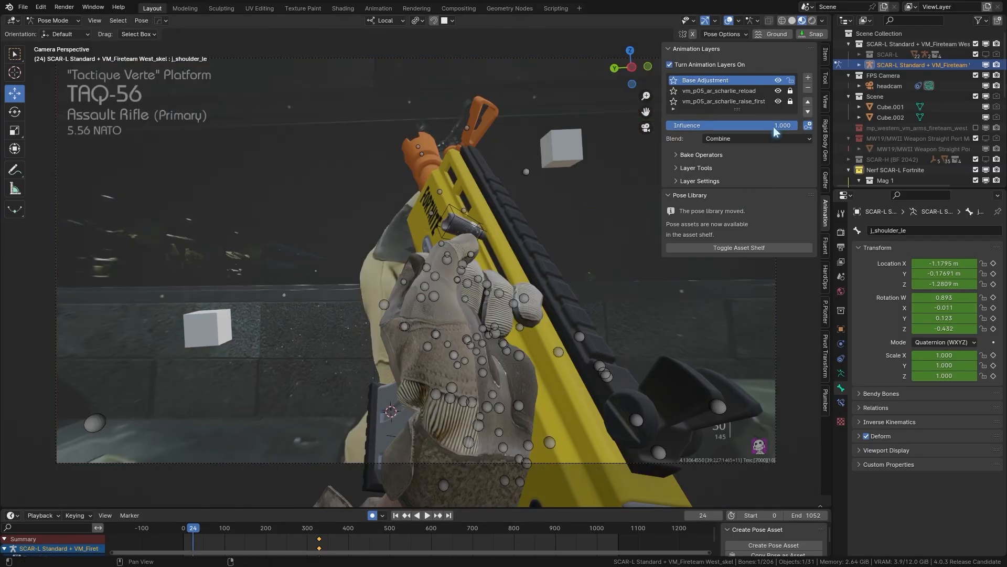
# Compare the left hand with and without Base Adjustment at frame 24, and again during the reload at frame 445.
pyautogui.moveTo(775, 128); pyautogui.dragTo(797, 126)
pyautogui.press('space')
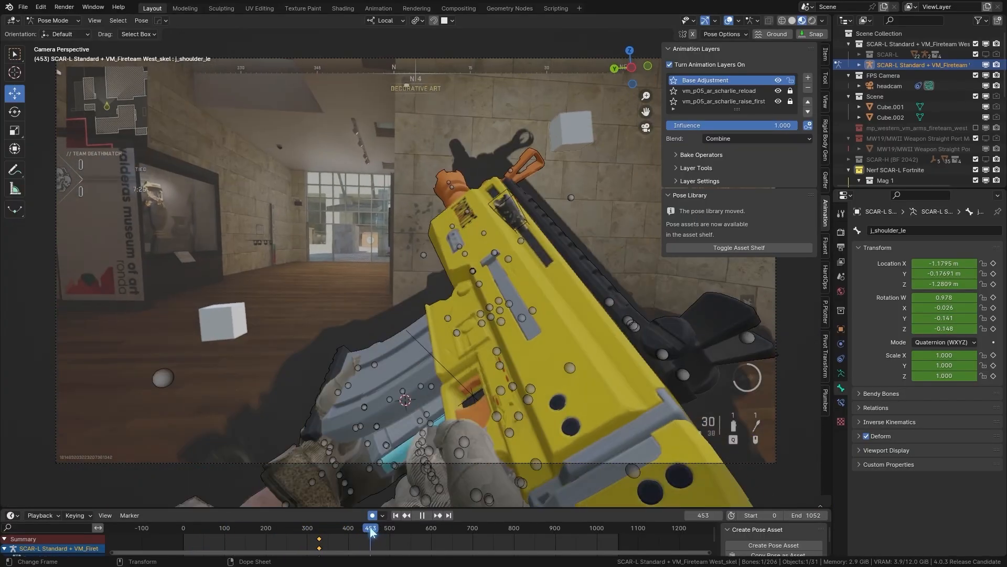
pyautogui.press('space')
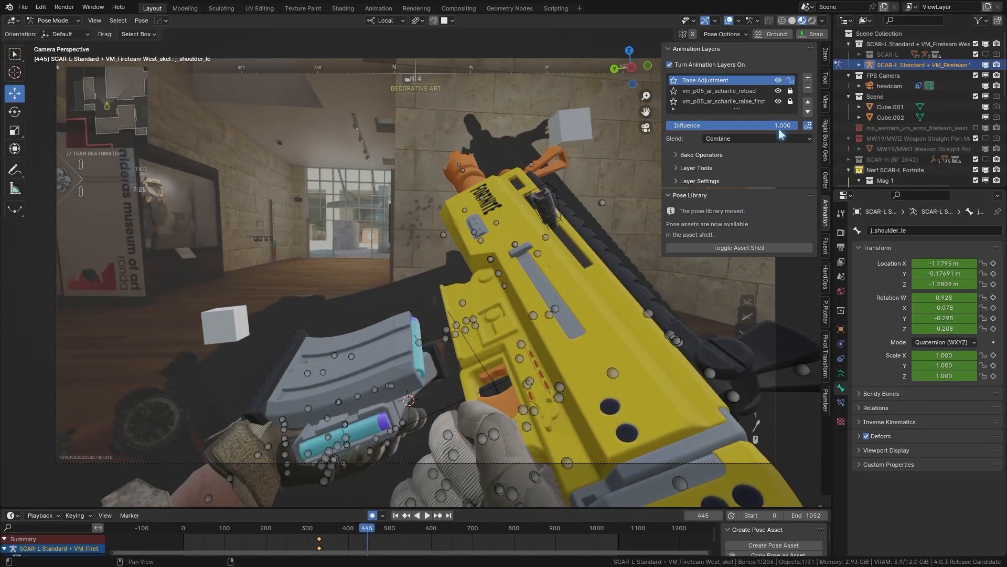
pyautogui.moveTo(780, 129)
pyautogui.mouseDown()
pyautogui.moveTo(672, 129)
pyautogui.moveTo(780, 129)
pyautogui.mouseUp()
# Go to frame 20, leave the camera view and add an animation layer named First Raise for the left arm adjustment.
pyautogui.moveTo(300, 533); pyautogui.dragTo(191, 530)
pyautogui.click(645, 127)
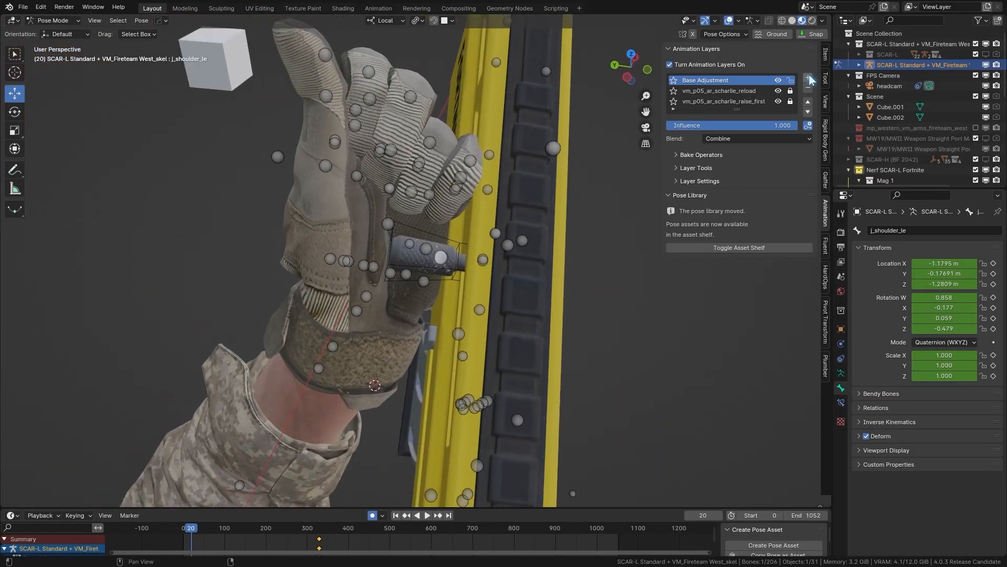
pyautogui.click(808, 77)
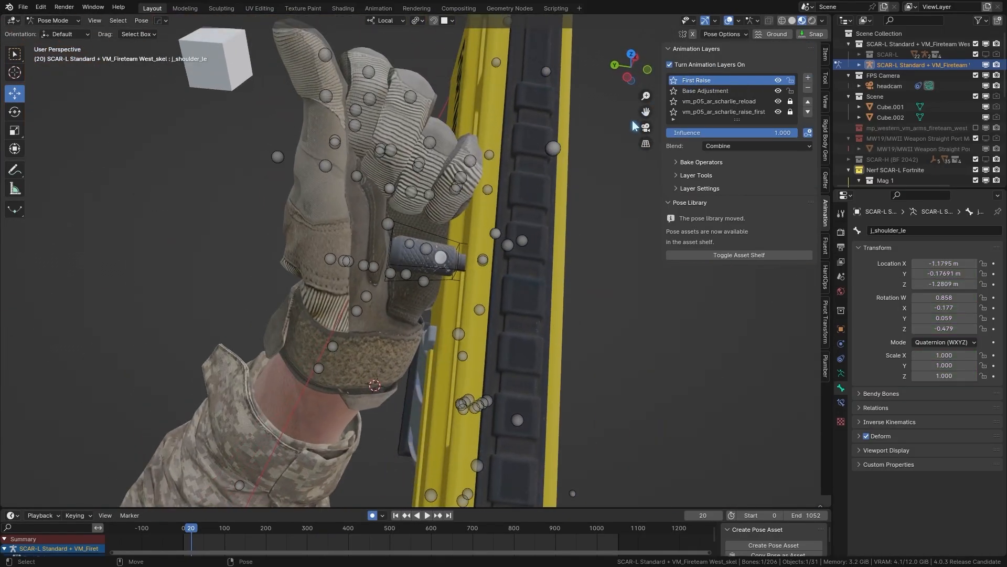
pyautogui.scroll(-4, 515, 221)
pyautogui.moveTo(375, 311); pyautogui.dragTo(485, 313, button='middle')
pyautogui.keyDown('shift'); pyautogui.moveTo(462, 280); pyautogui.dragTo(342, 153, button='middle'); pyautogui.keyUp('shift')
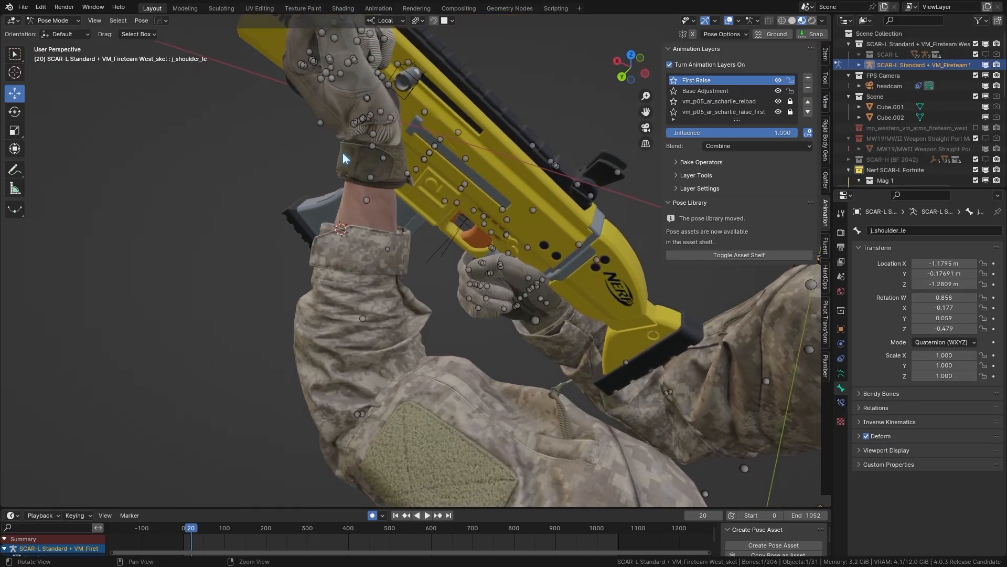
# At frame 20, move the left shoulder bone to about X -1.38, Y 4.15, Z -3.40 m, bringing the hand to the bolt handle.
pyautogui.scroll(-2, 554, 270)
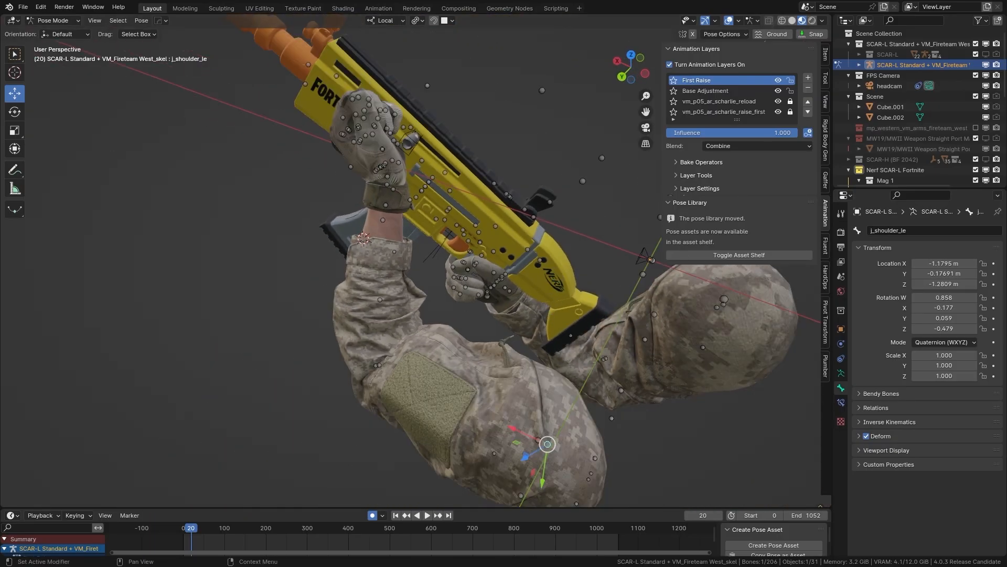
pyautogui.moveTo(534, 161); pyautogui.dragTo(362, 331, button='middle')
pyautogui.keyDown('shift'); pyautogui.moveTo(362, 331); pyautogui.dragTo(476, 257, button='middle'); pyautogui.keyUp('shift')
pyautogui.scroll(2, 410, 417)
pyautogui.scroll(3, 477, 254)
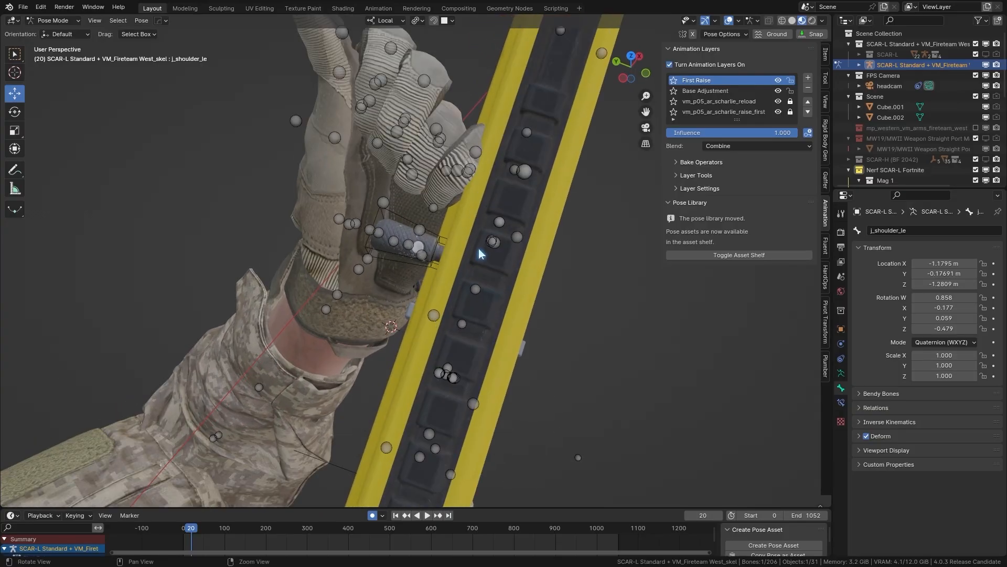
pyautogui.press('g')
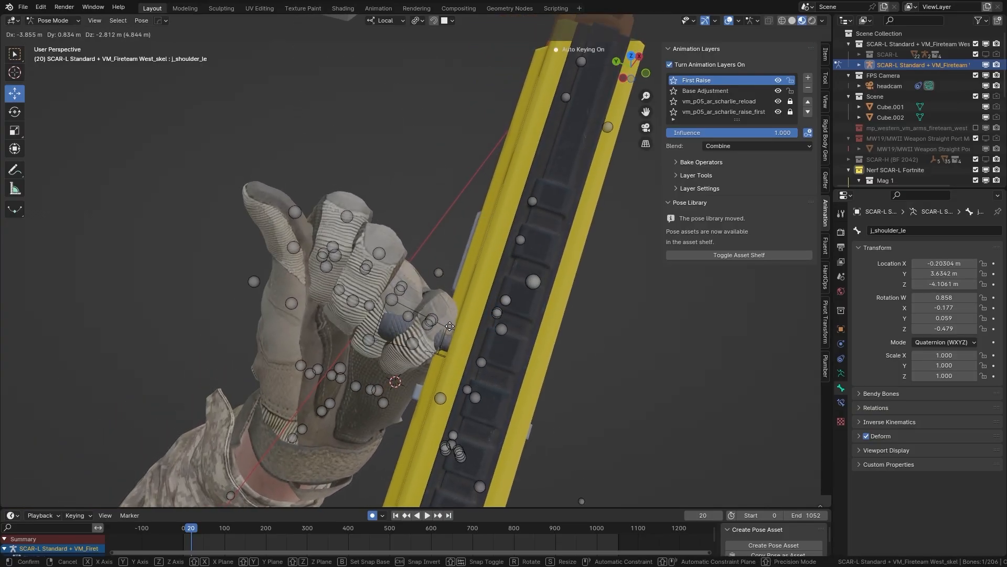
pyautogui.click(449, 344)
pyautogui.moveTo(446, 339); pyautogui.dragTo(314, 369, button='middle')
pyautogui.press('g')
pyautogui.click(416, 310)
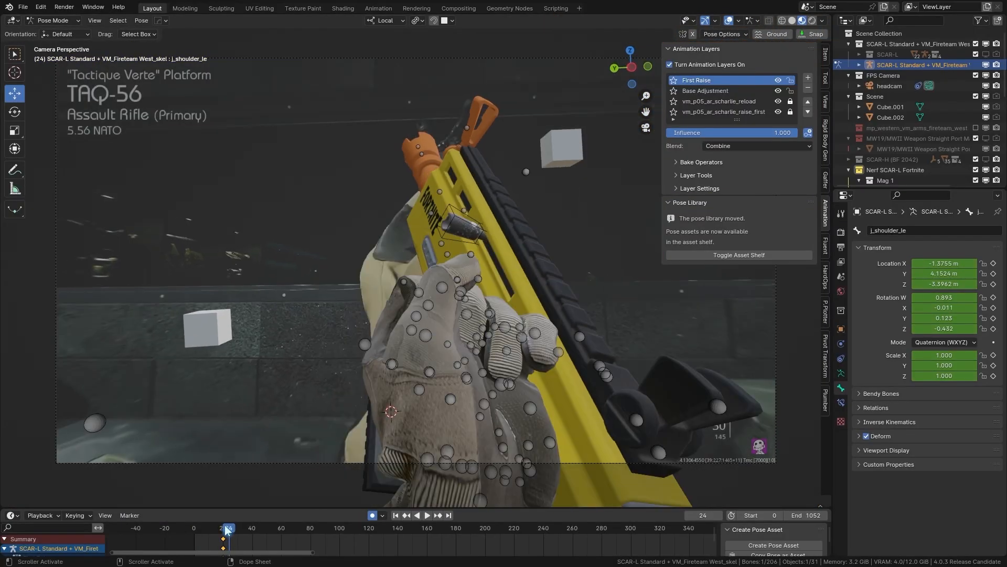
# At frame 24, move the left shoulder bone to about X -1.55, Y 0.54, Z 1.85 m so the hand follows the bolt handle.
pyautogui.moveTo(544, 257); pyautogui.dragTo(499, 377, button='middle')
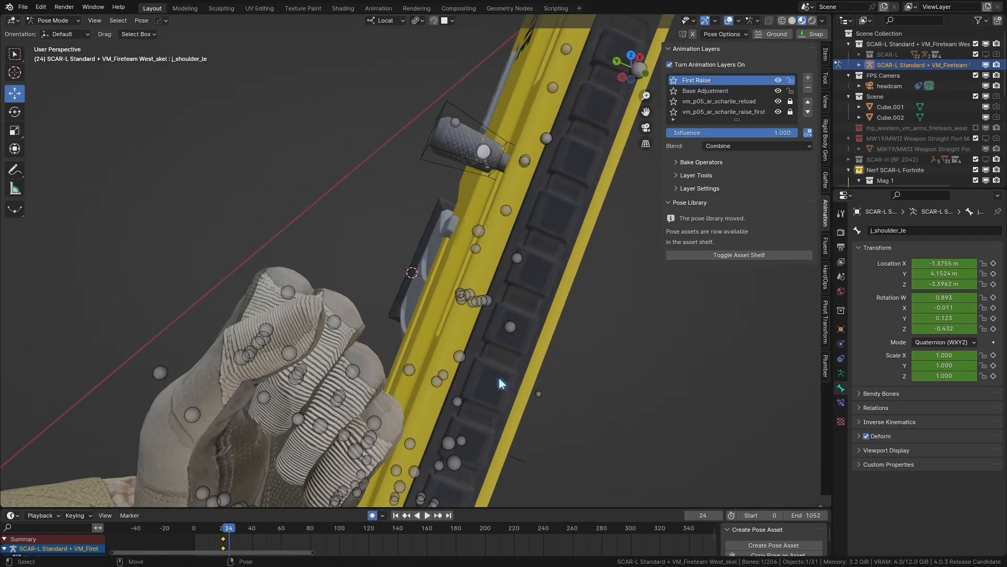
pyautogui.press('g')
pyautogui.click(502, 294)
pyautogui.moveTo(502, 294); pyautogui.dragTo(335, 357, button='middle')
pyautogui.press('g')
pyautogui.click(368, 310)
pyautogui.press('g')
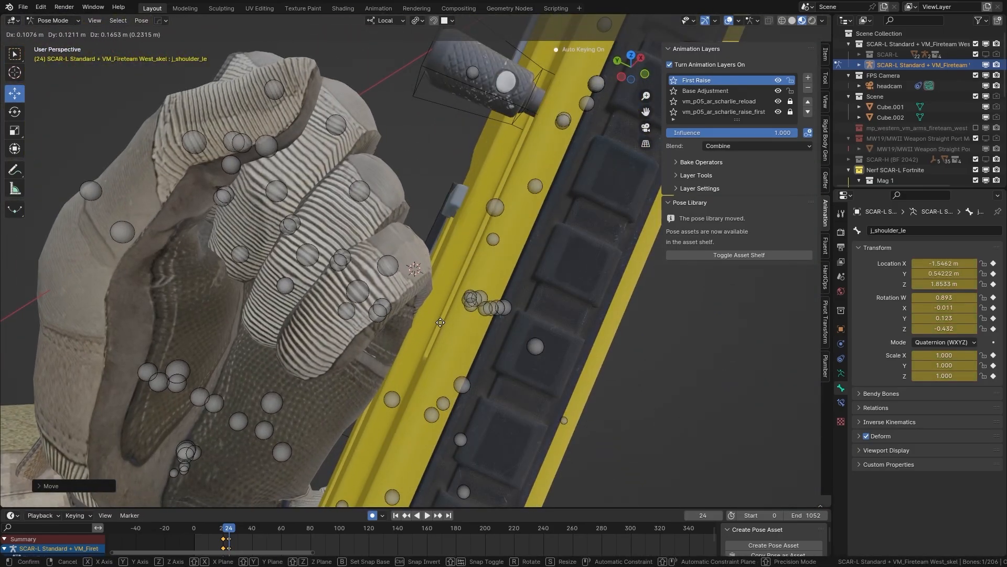
pyautogui.click(357, 320)
# Play the first raise through the camera up to frame 31 to review the left hand's motion.
pyautogui.click(646, 128)
pyautogui.press('space')
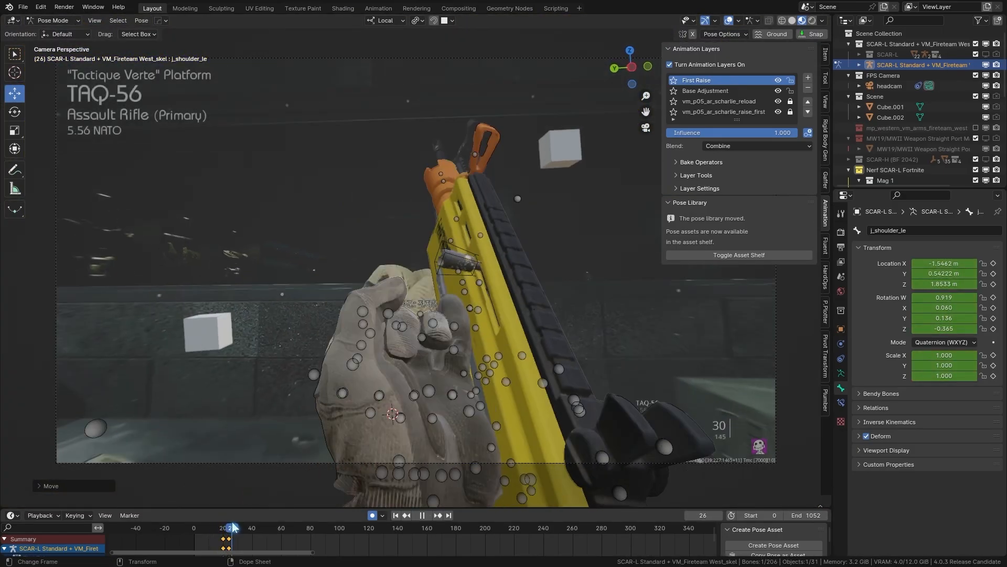
pyautogui.press('space')
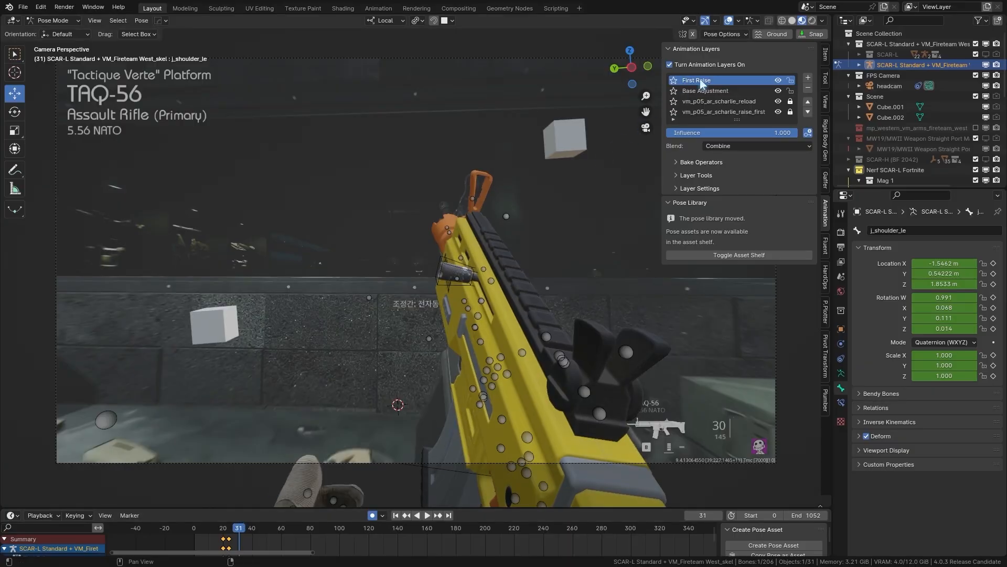
# Keyframe the First Raise layer's influence at 1 on frame 31 and at 0 on frame 37, and check the blend through the camera.
pyautogui.rightClick(724, 138)
pyautogui.click(720, 139)
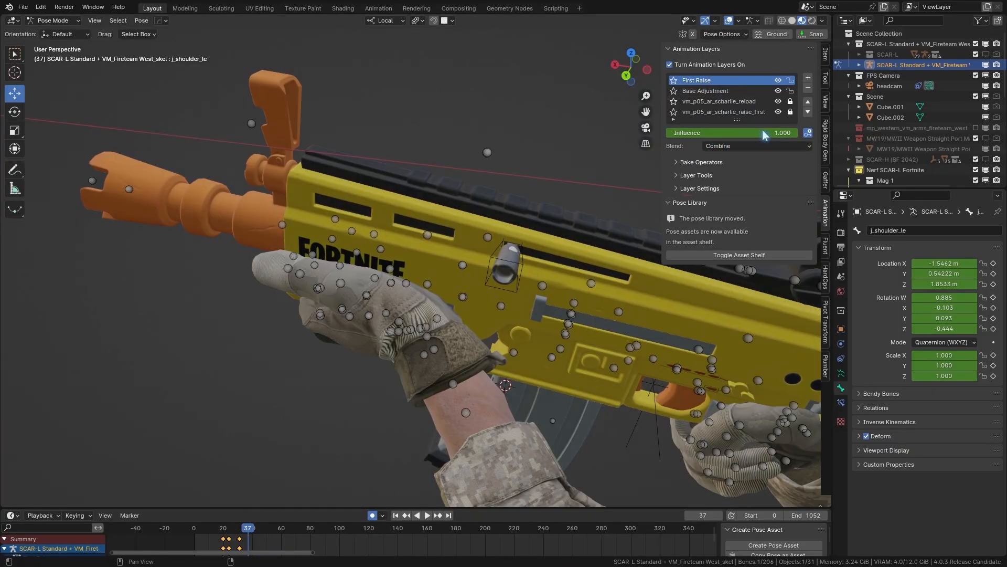
pyautogui.moveTo(764, 135); pyautogui.dragTo(636, 135)
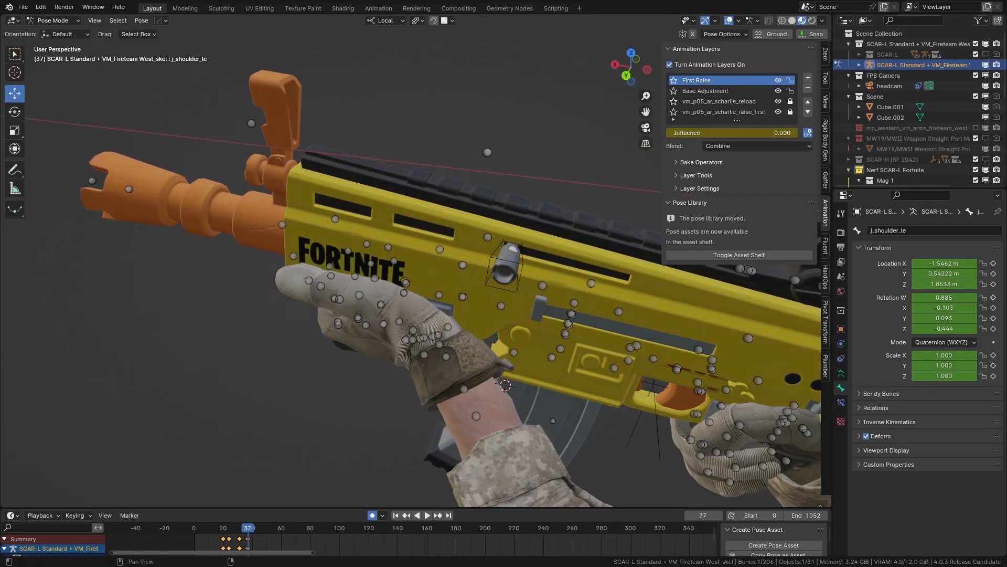
pyautogui.click(646, 129)
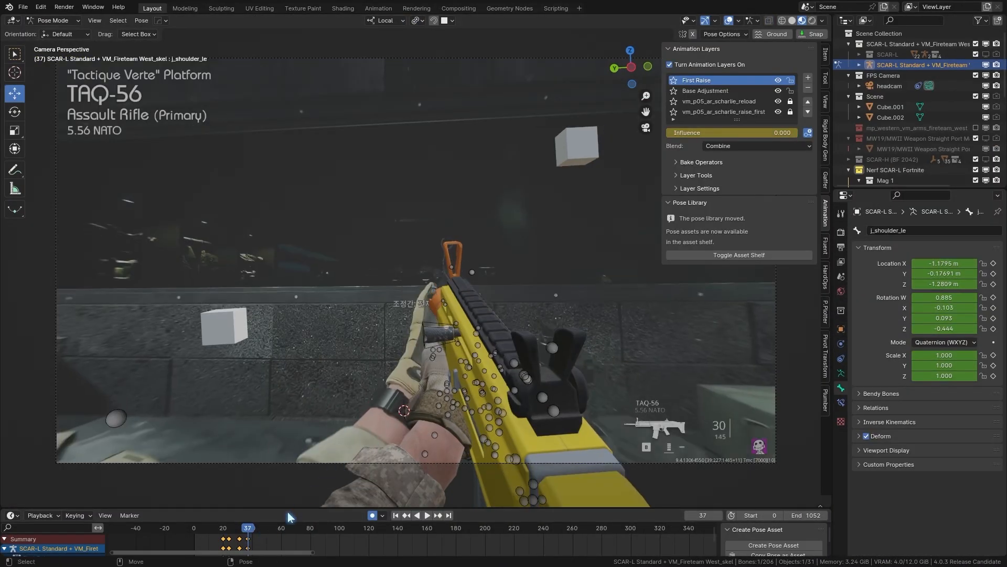
pyautogui.moveTo(244, 528); pyautogui.dragTo(253, 529)
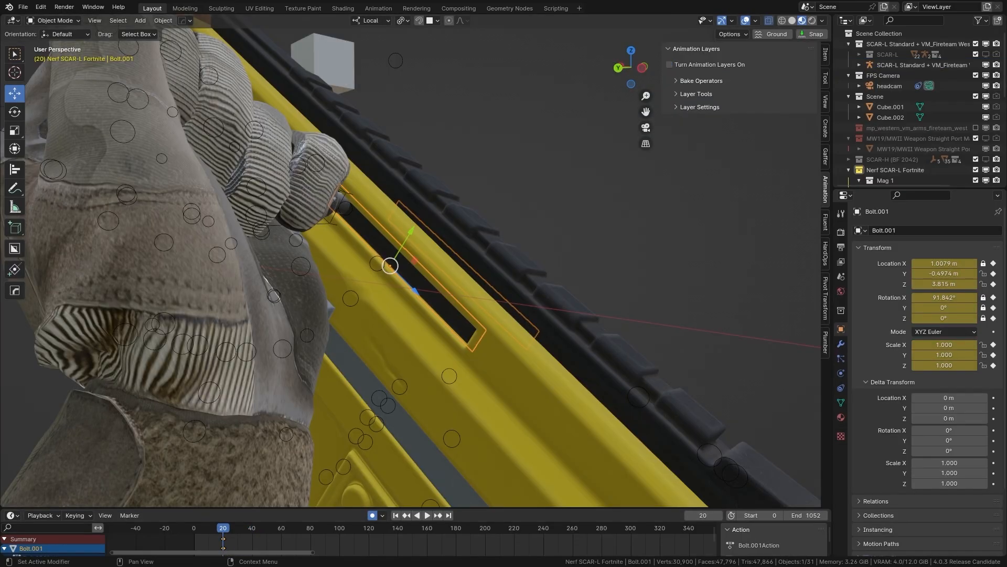
# At frame 24, slide Bolt.001 backward along the gun by about 7.9 m local to follow the pulling hand.
pyautogui.press('Right')
pyautogui.press('Right')
pyautogui.press('Right')
pyautogui.press('Right')
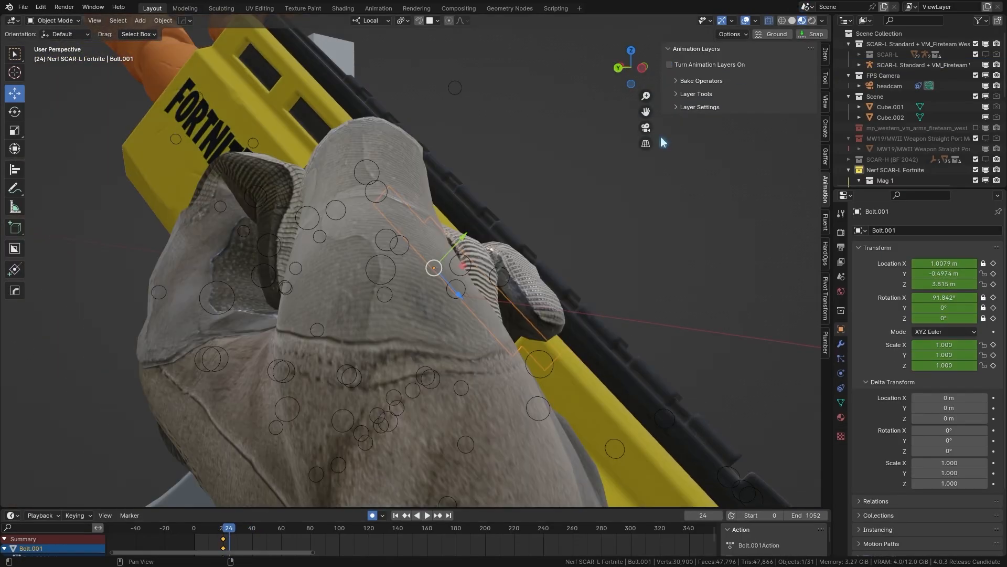
pyautogui.moveTo(663, 142); pyautogui.dragTo(458, 303, button='middle')
pyautogui.press('g')
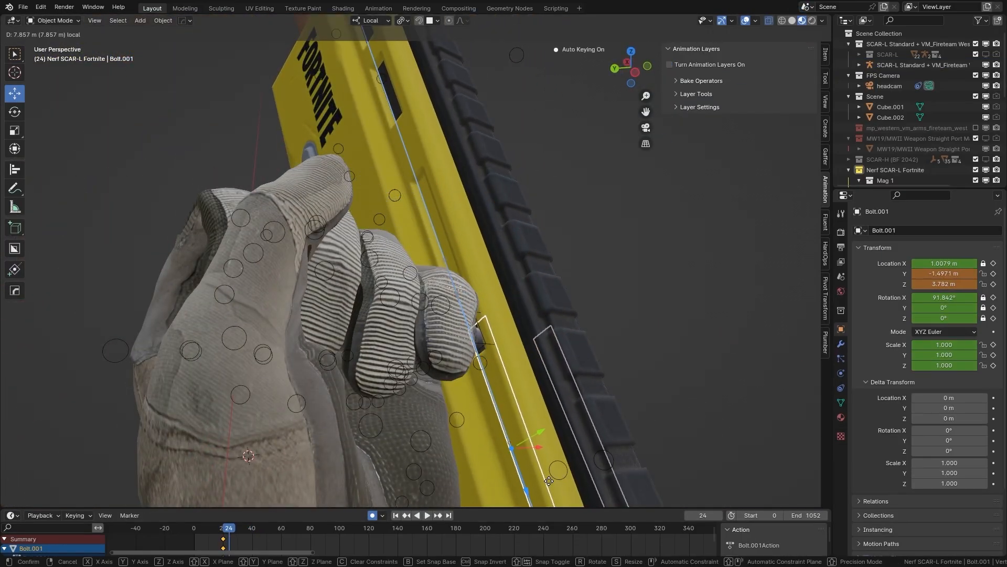
pyautogui.click(548, 480)
# Inspect the hand against the bolt handle at frame 23, look at Bolt.001's animation curves and play the bolt pull.
pyautogui.press('Left')
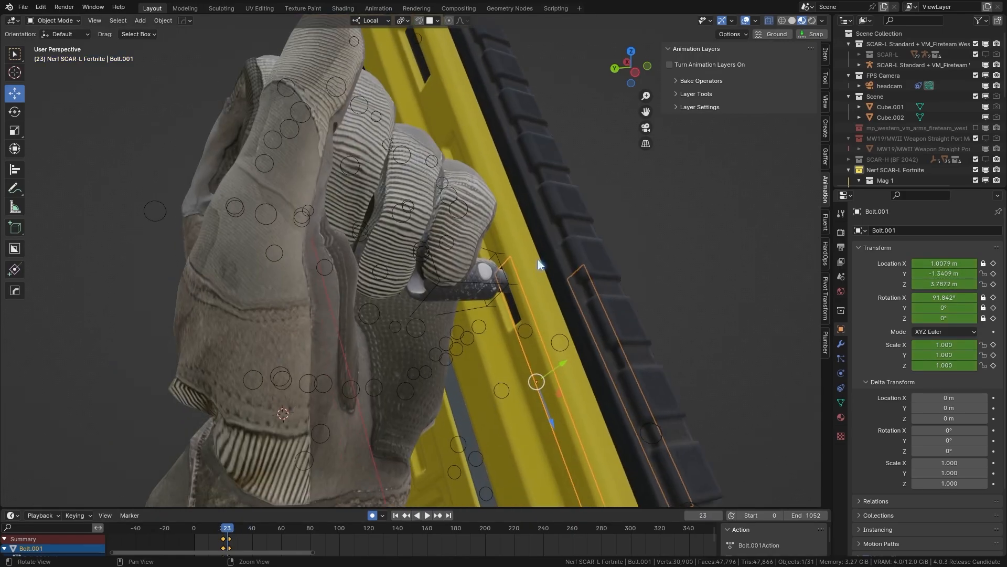
pyautogui.moveTo(538, 259); pyautogui.dragTo(512, 315, button='middle')
pyautogui.scroll(3, 575, 318)
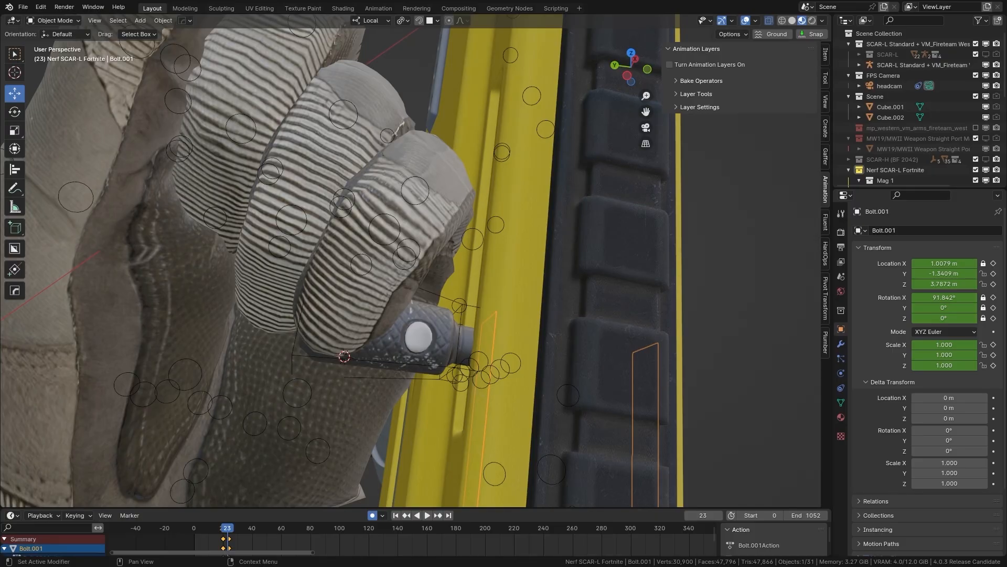
pyautogui.hotkey('alt', 'Tab')
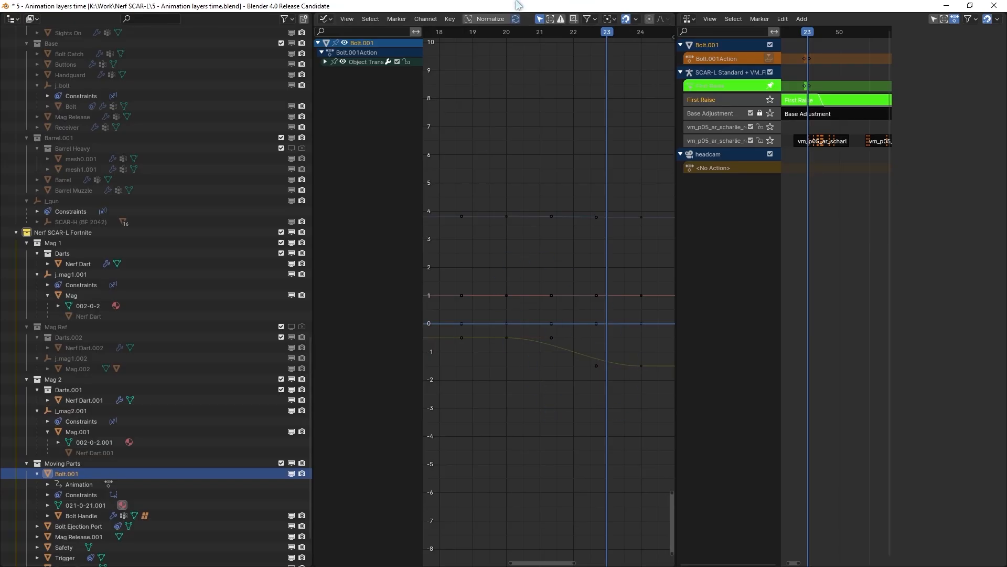
pyautogui.hotkey('alt', 'Tab')
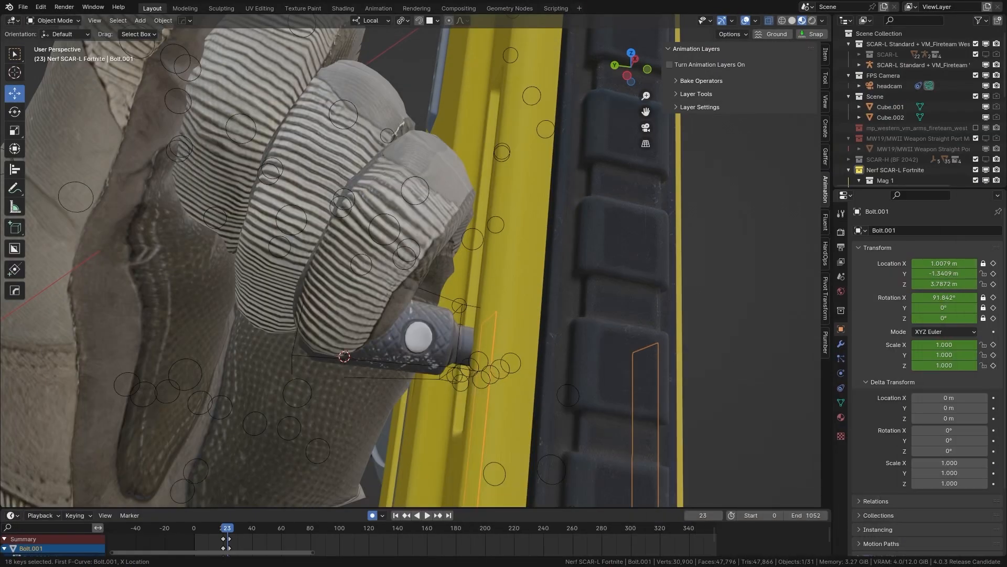
pyautogui.press('space')
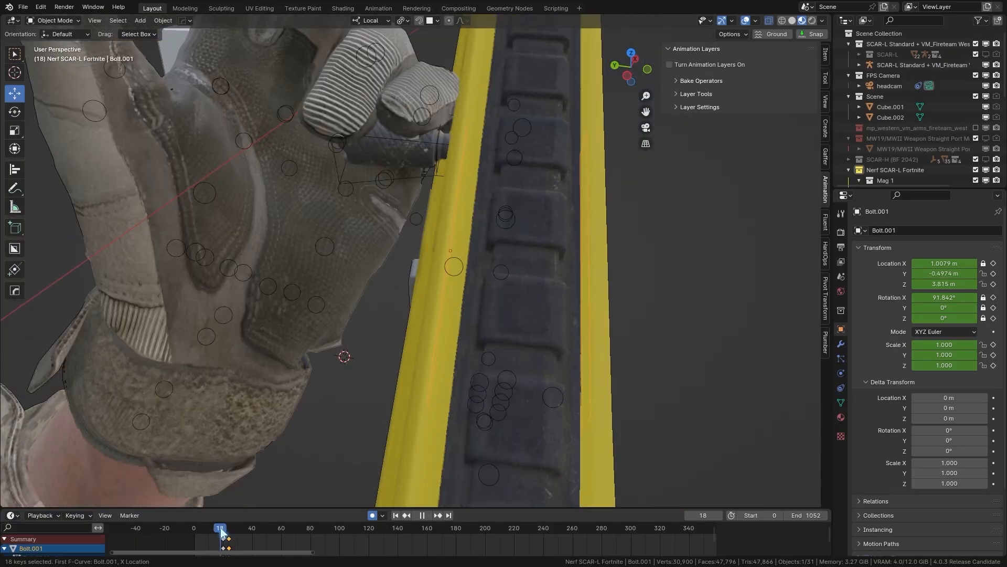
pyautogui.click(222, 531)
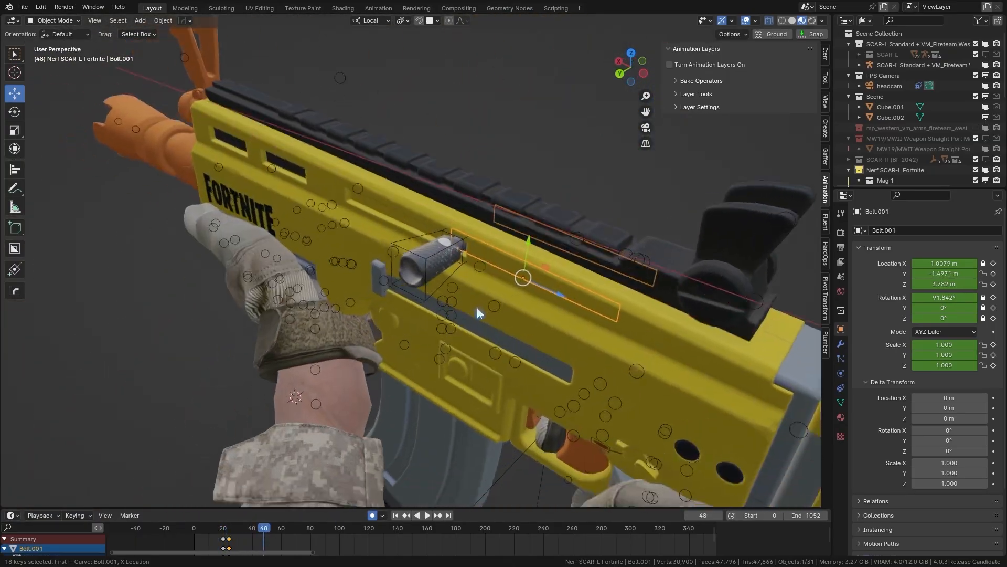
# Show the original SCAR-L to compare its bolt motion, and play the first raise through the camera.
pyautogui.click(985, 54)
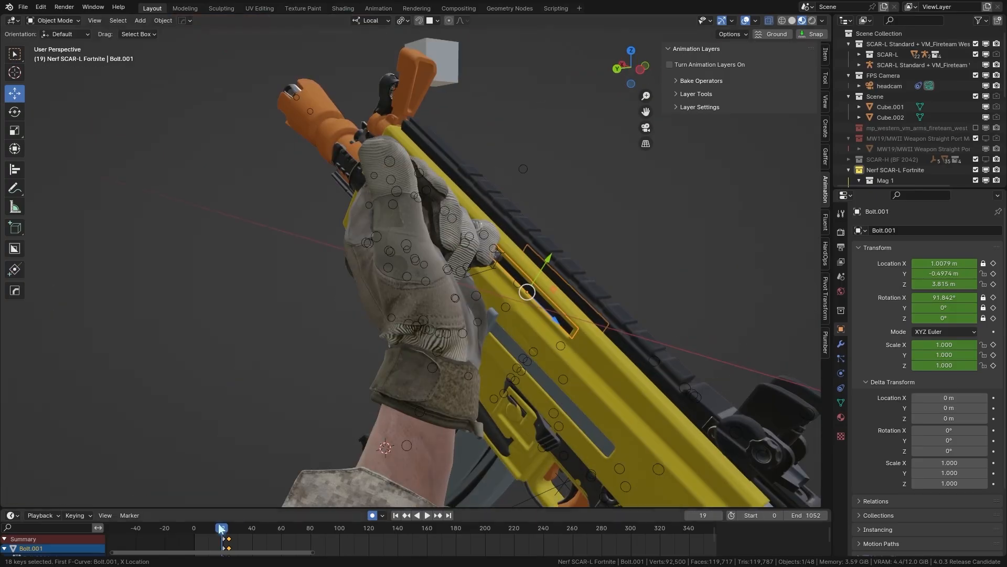
pyautogui.click(726, 194)
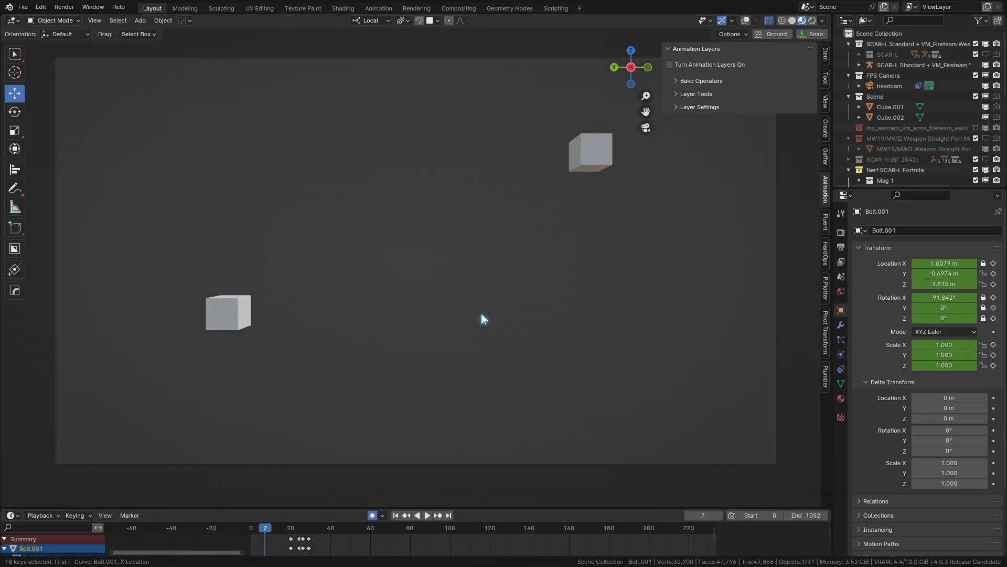
pyautogui.press('space')
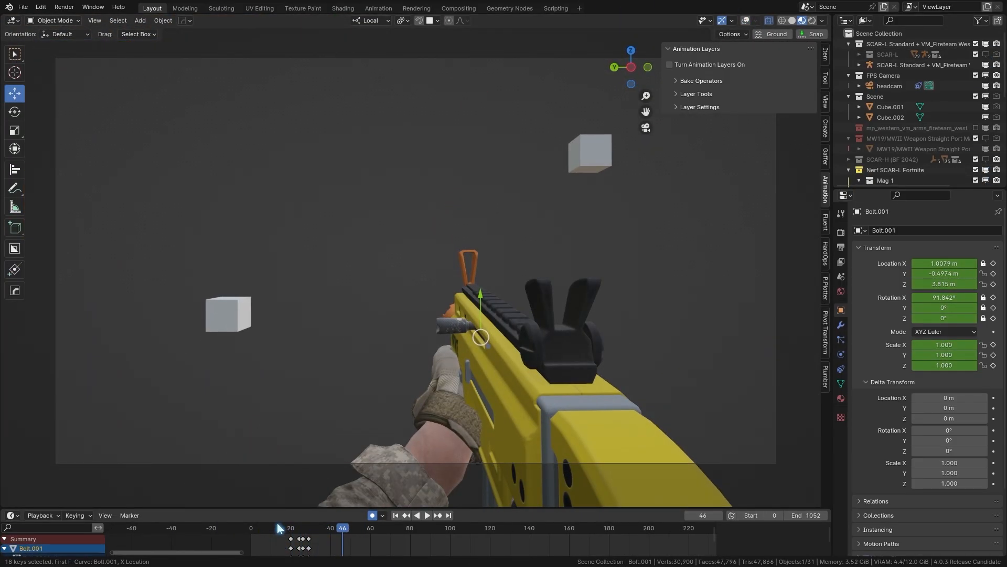
pyautogui.moveTo(280, 528); pyautogui.dragTo(308, 529)
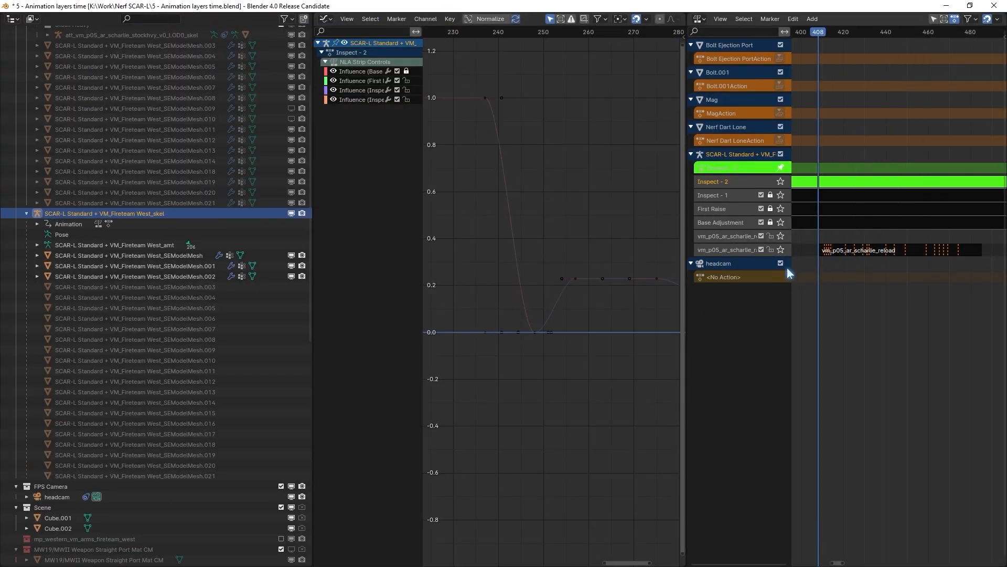
# Go to frame 429 of the reload and hide the j_gun bone with all its child bones.
pyautogui.moveTo(627, 5); pyautogui.dragTo(1006, 315)
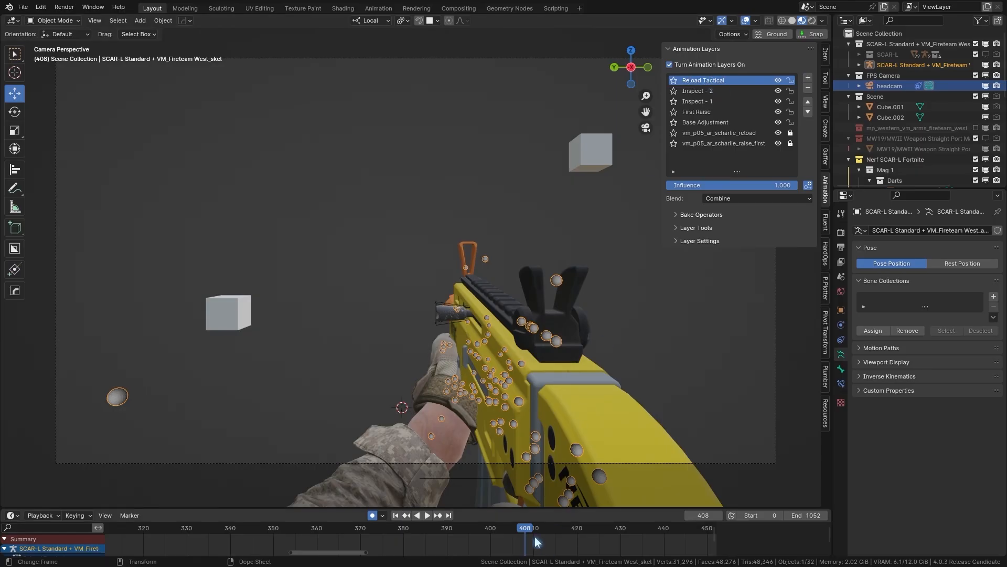
pyautogui.moveTo(535, 540); pyautogui.dragTo(622, 541)
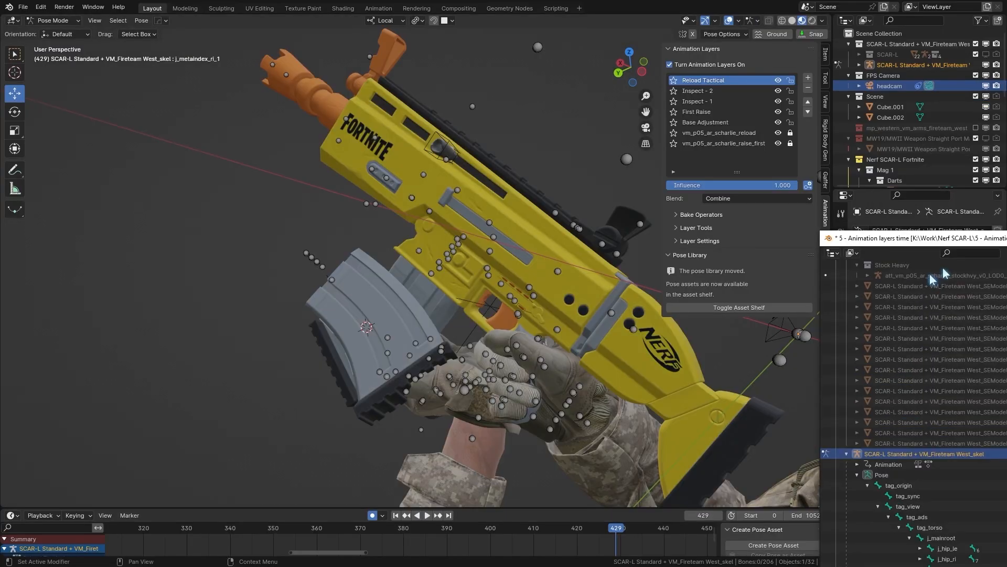
pyautogui.moveTo(930, 275); pyautogui.dragTo(392, 1)
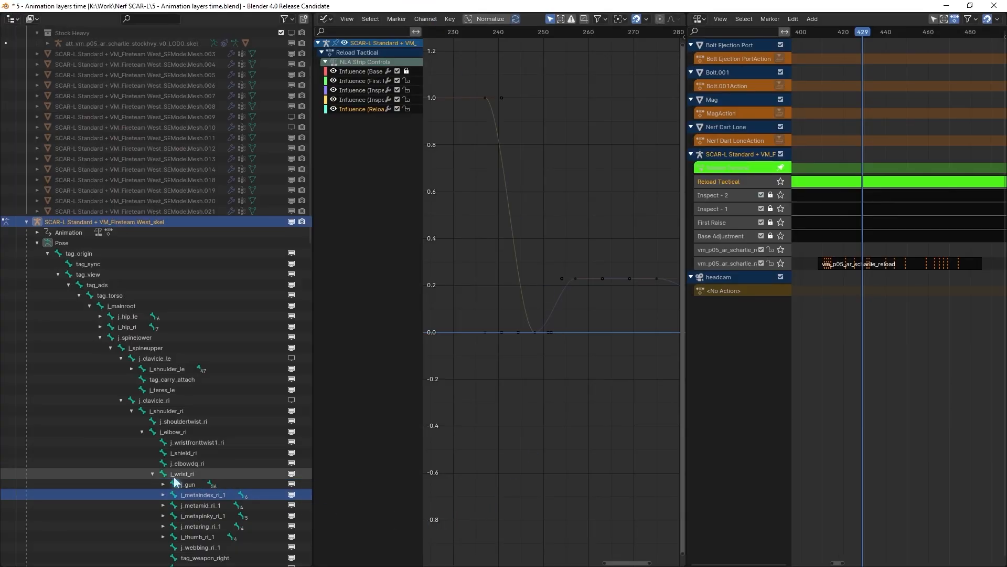
pyautogui.click(163, 484)
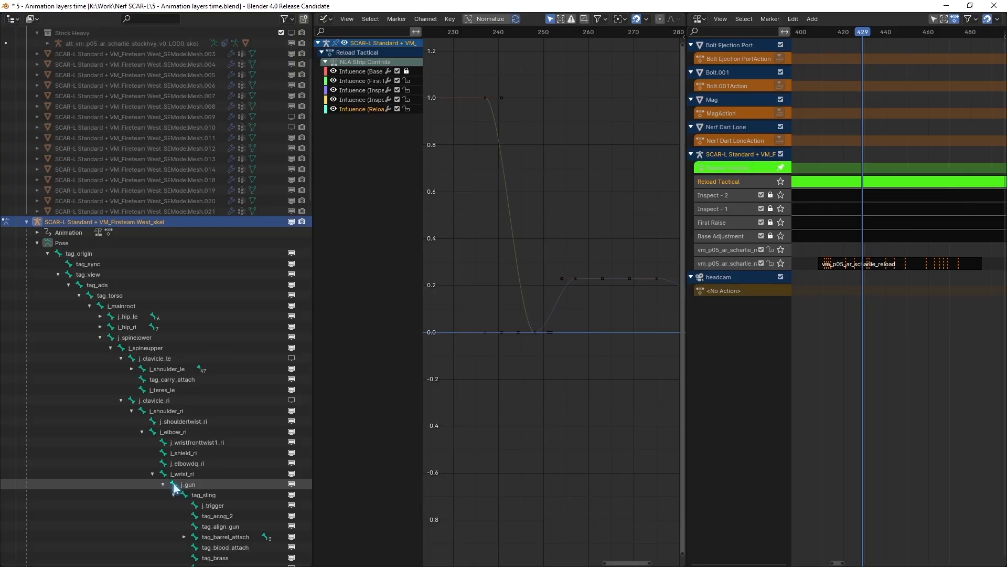
pyautogui.scroll(-3, 215, 484)
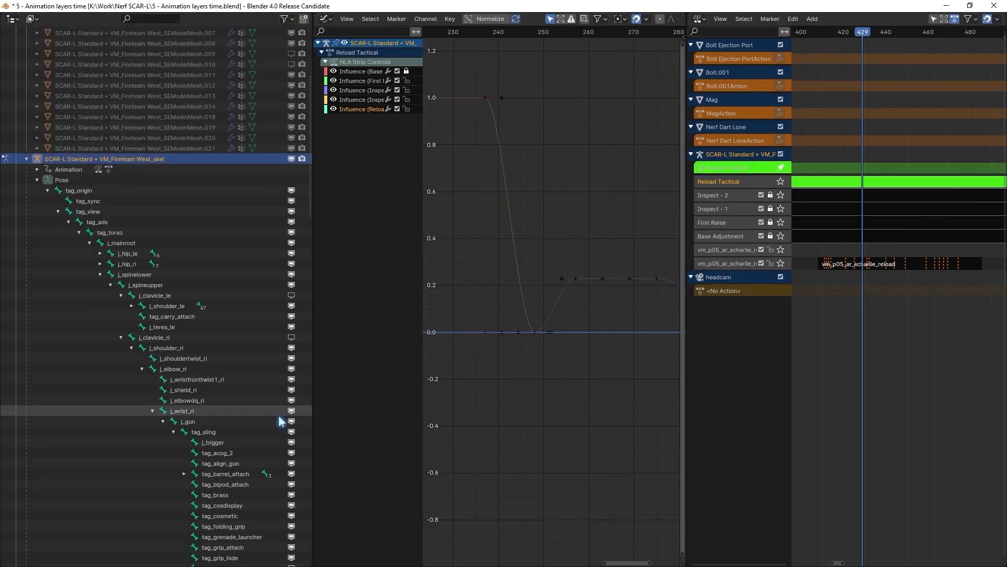
pyautogui.click(291, 421)
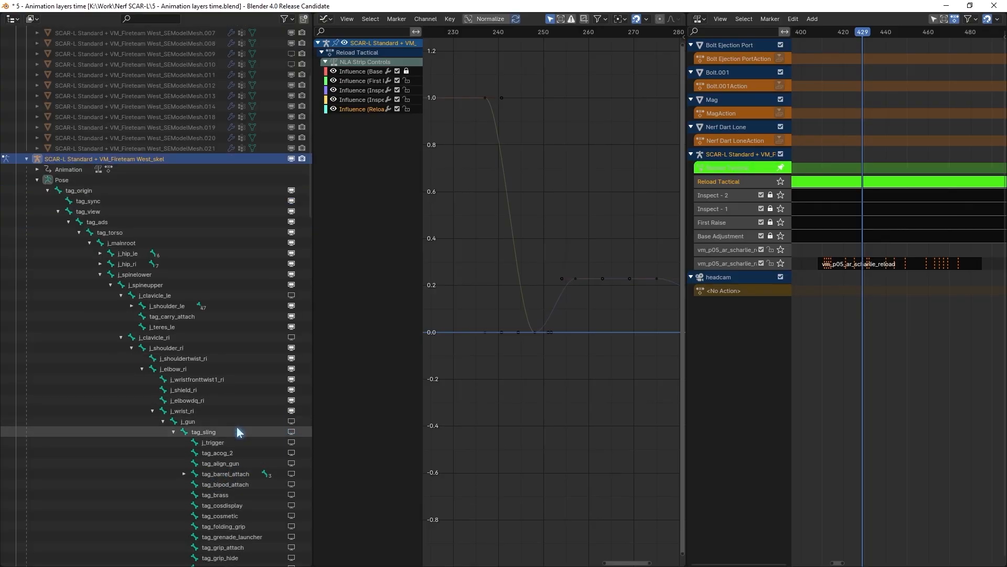
pyautogui.click(163, 422)
pyautogui.moveTo(309, 5); pyautogui.dragTo(1006, 157)
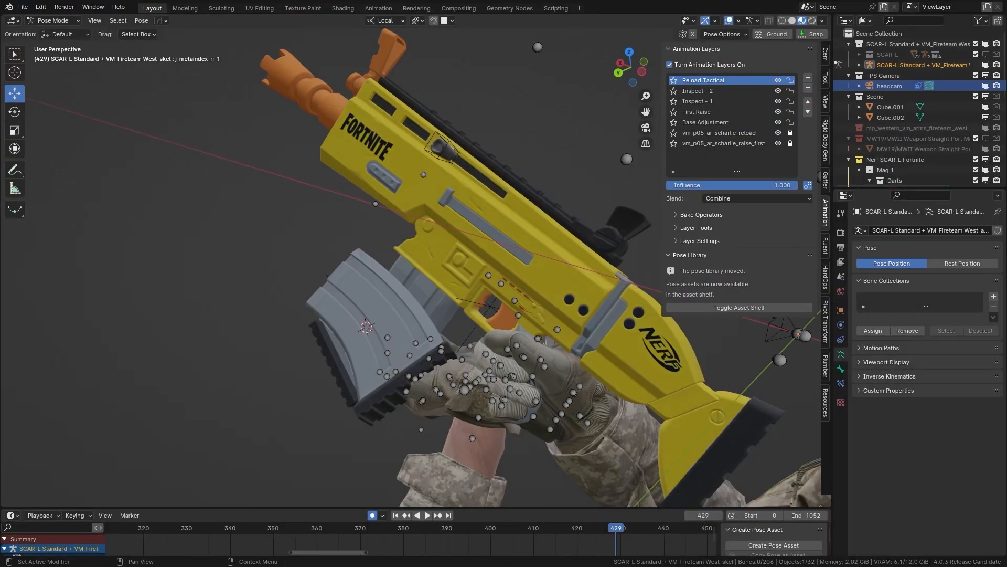
# Select the left shoulder bone at frame 429 and move it so the left hand grips the Nerf magazine.
pyautogui.scroll(3, 571, 404)
pyautogui.keyDown('alt'); pyautogui.moveTo(571, 405); pyautogui.dragTo(588, 406); pyautogui.keyUp('alt')
pyautogui.click(571, 230)
pyautogui.moveTo(571, 231); pyautogui.dragTo(524, 336, button='middle')
pyautogui.press('g')
pyautogui.click(504, 293)
pyautogui.scroll(4, 436, 280)
pyautogui.press('g')
pyautogui.click(598, 417)
pyautogui.scroll(-5, 598, 417)
pyautogui.moveTo(598, 418); pyautogui.dragTo(507, 293, button='middle')
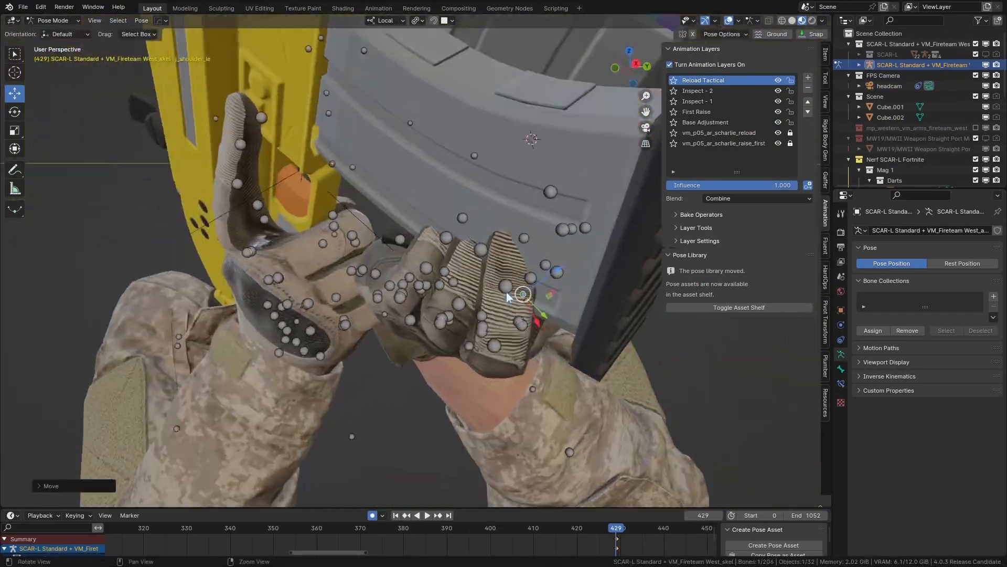
# In the camera view, select the Mag.001 magazine in Object Mode and key its location, rotation and scale at frame 450.
pyautogui.press('KP_0')
pyautogui.moveTo(618, 532); pyautogui.dragTo(427, 530, button='middle')
pyautogui.moveTo(426, 530); pyautogui.dragTo(479, 527)
pyautogui.hotkey('ctrl', 'Tab')
pyautogui.click(389, 350)
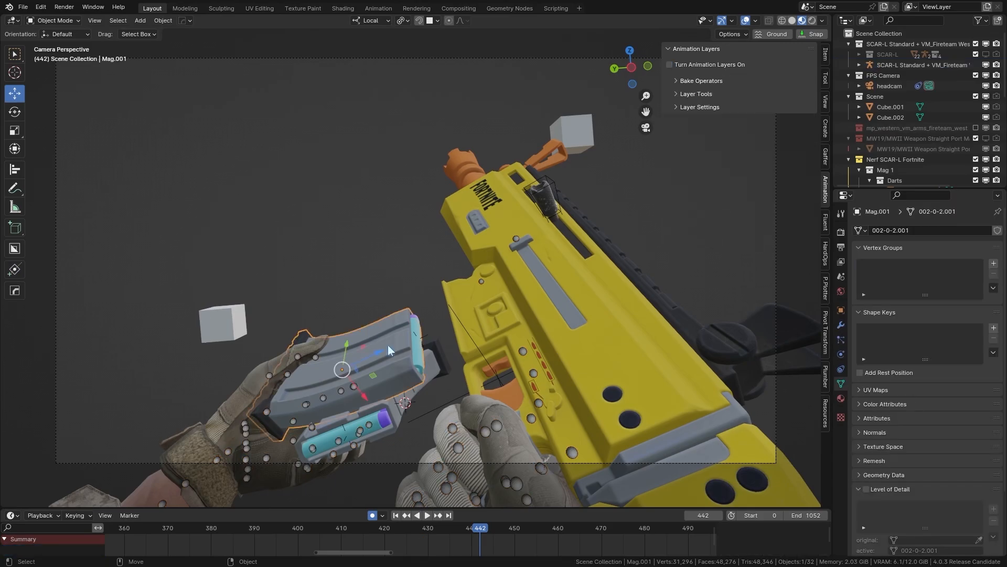
pyautogui.press('space')
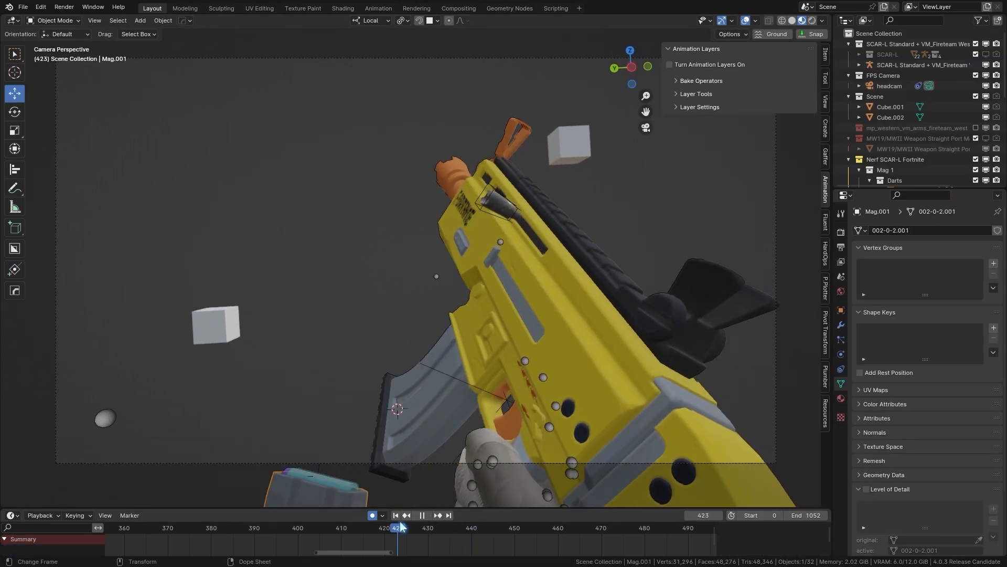
pyautogui.moveTo(514, 528); pyautogui.dragTo(480, 528)
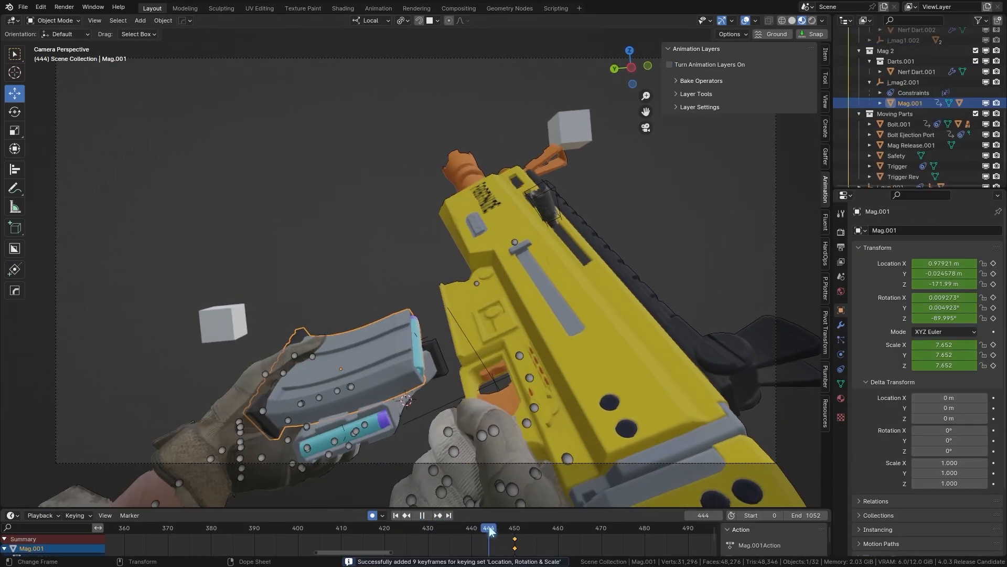
# Reposition the Mag.001 magazine at frames 442 and 446 so it follows the left hand toward the rifle's magazine well.
pyautogui.moveTo(320, 254); pyautogui.dragTo(386, 323, button='middle')
pyautogui.moveTo(301, 298); pyautogui.dragTo(354, 236)
pyautogui.moveTo(382, 232); pyautogui.dragTo(386, 405, button='middle')
pyautogui.press('KP_0')
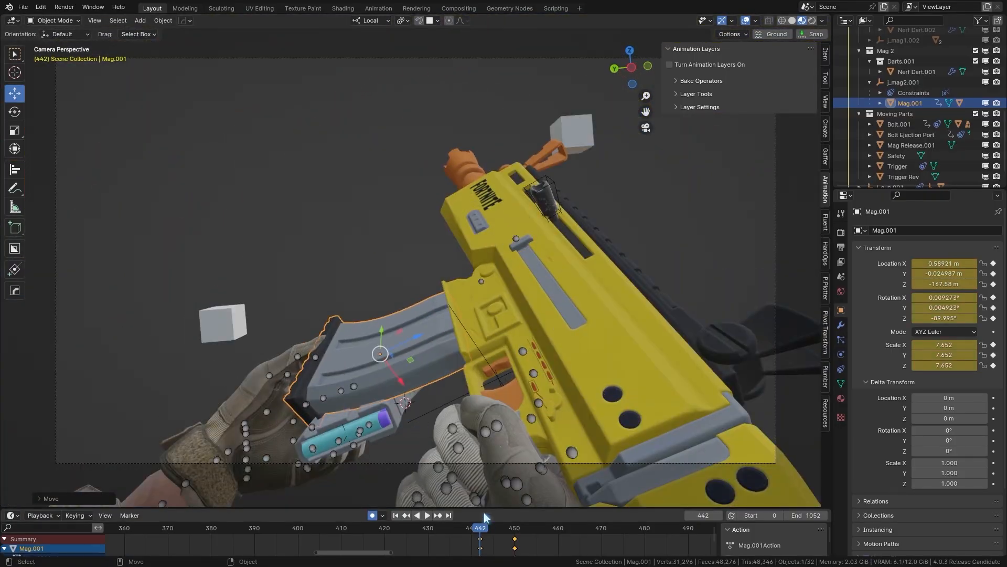
pyautogui.moveTo(482, 528); pyautogui.dragTo(497, 528)
pyautogui.moveTo(401, 361); pyautogui.dragTo(421, 355)
pyautogui.moveTo(503, 529)
pyautogui.mouseDown()
pyautogui.moveTo(515, 530)
pyautogui.moveTo(475, 530)
pyautogui.moveTo(539, 525)
pyautogui.moveTo(502, 525)
pyautogui.mouseUp()
pyautogui.press('space')
# Move Mag.001 along its local Z axis toward the magazine well at frame 450 and play the motion through the camera.
pyautogui.moveTo(567, 252); pyautogui.dragTo(520, 326, button='middle')
pyautogui.click(517, 529)
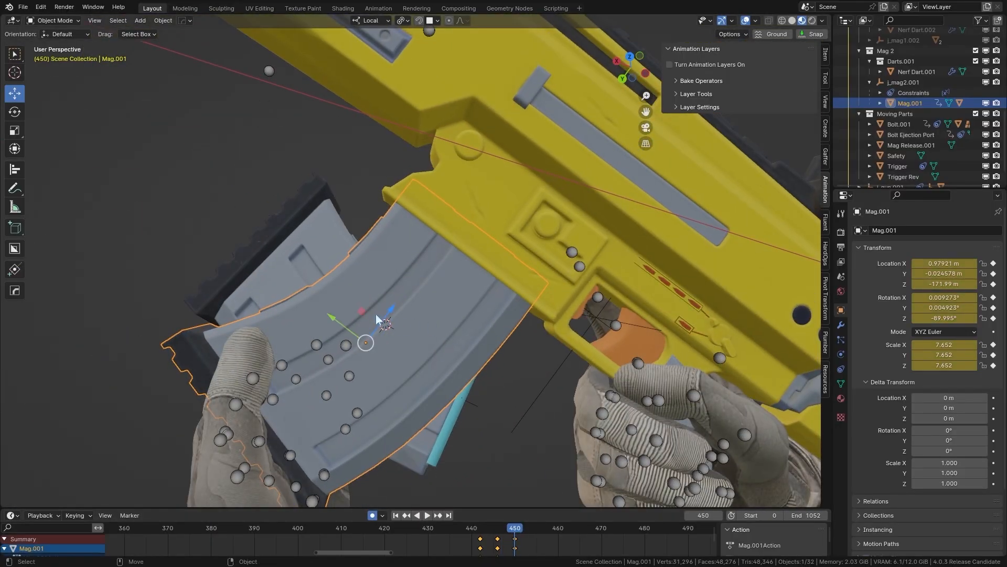
pyautogui.moveTo(378, 319); pyautogui.dragTo(415, 258)
pyautogui.moveTo(420, 255); pyautogui.dragTo(546, 231, button='middle')
pyautogui.scroll(-6, 459, 316)
pyautogui.click(646, 127)
pyautogui.press('space')
pyautogui.moveTo(515, 530)
pyautogui.mouseDown()
pyautogui.moveTo(400, 531)
pyautogui.moveTo(522, 536)
pyautogui.mouseUp()
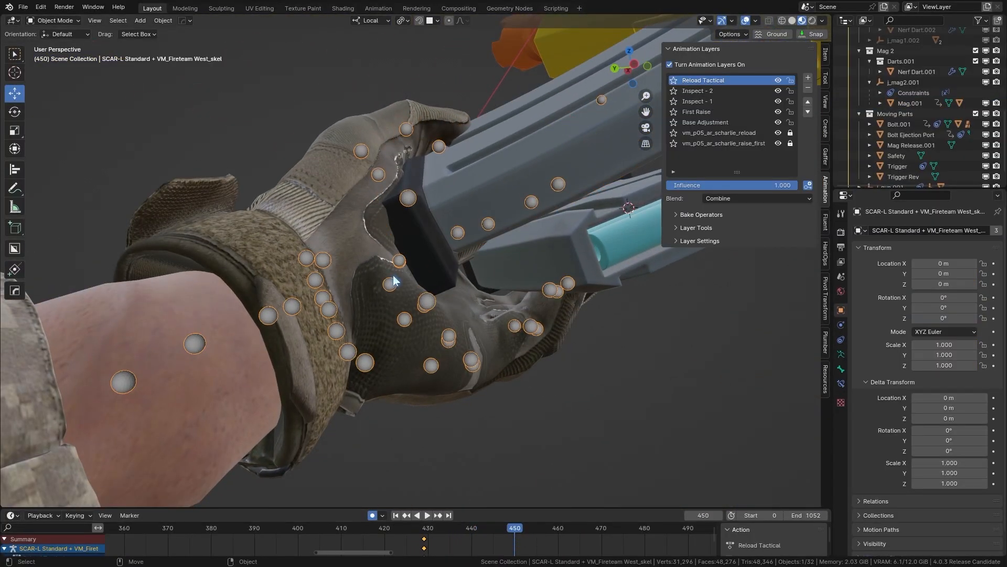
# In the Reload Tactical layer, move the armature's left shoulder bone at frame 445 so the left hand meets the magazine.
pyautogui.scroll(2, 399, 276)
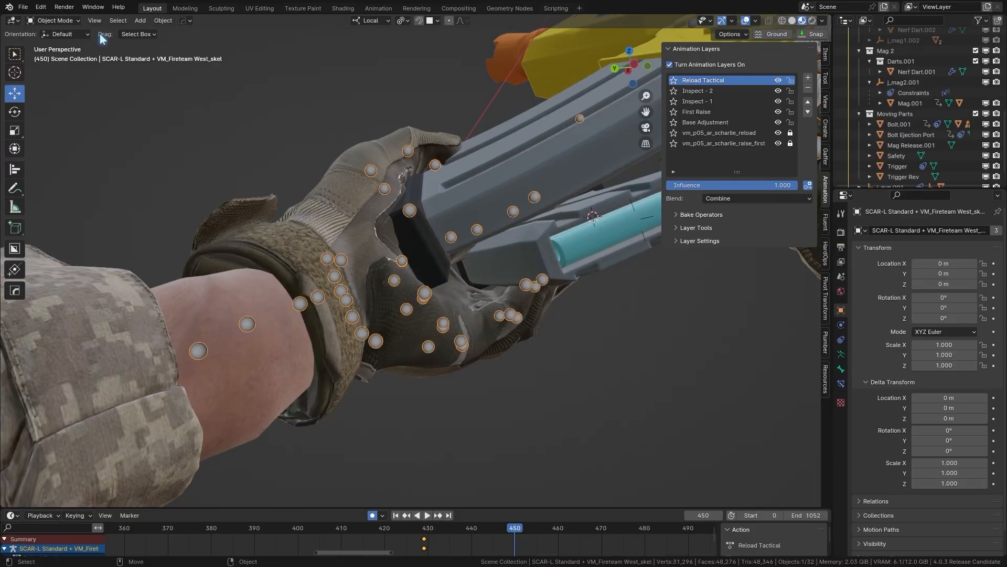
pyautogui.scroll(-4, 442, 285)
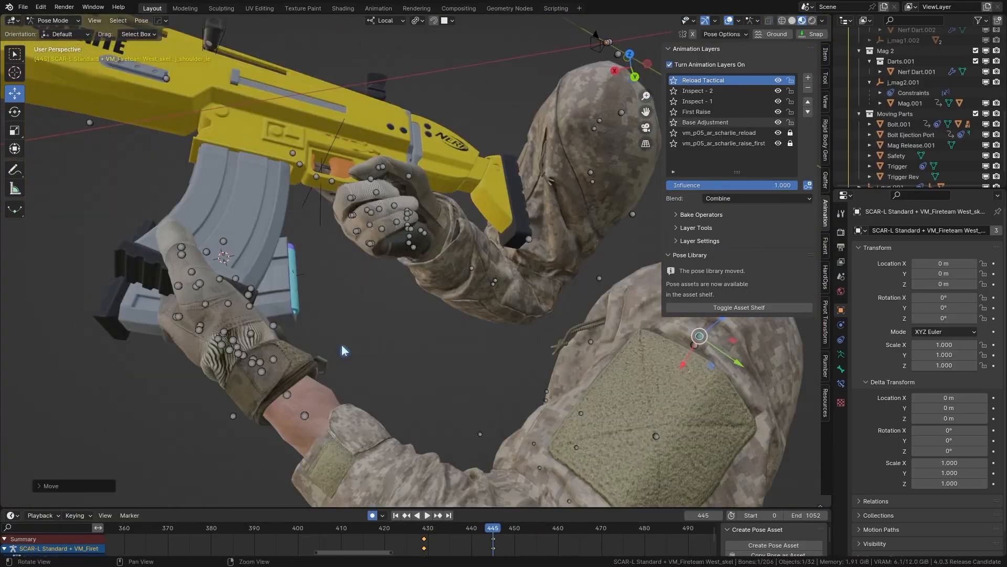
pyautogui.press('KP_0')
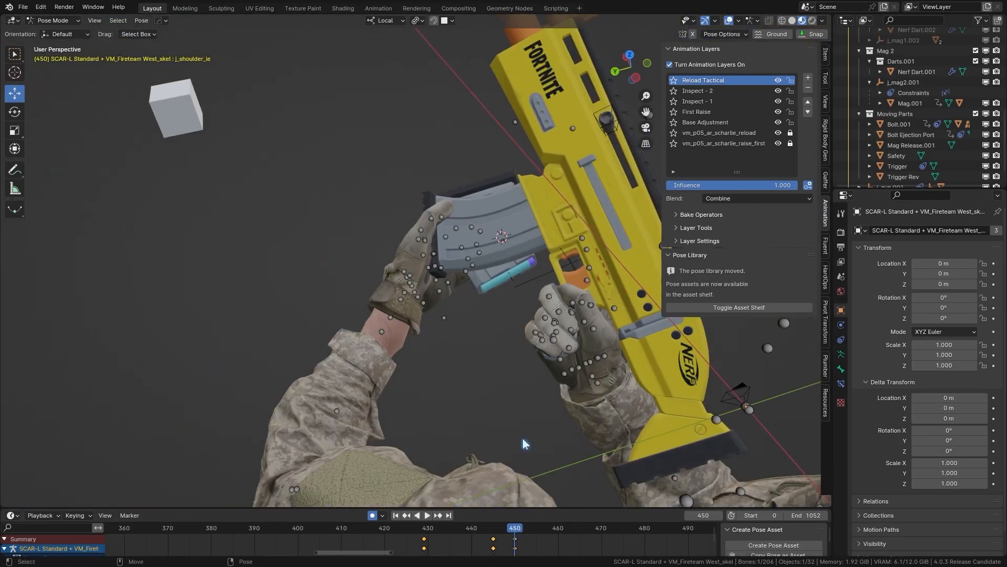
# At frame 450, extend the bone selection from the left shoulder through its hierarchy to reach the left-hand bones.
pyautogui.click(118, 21)
pyautogui.click(118, 21)
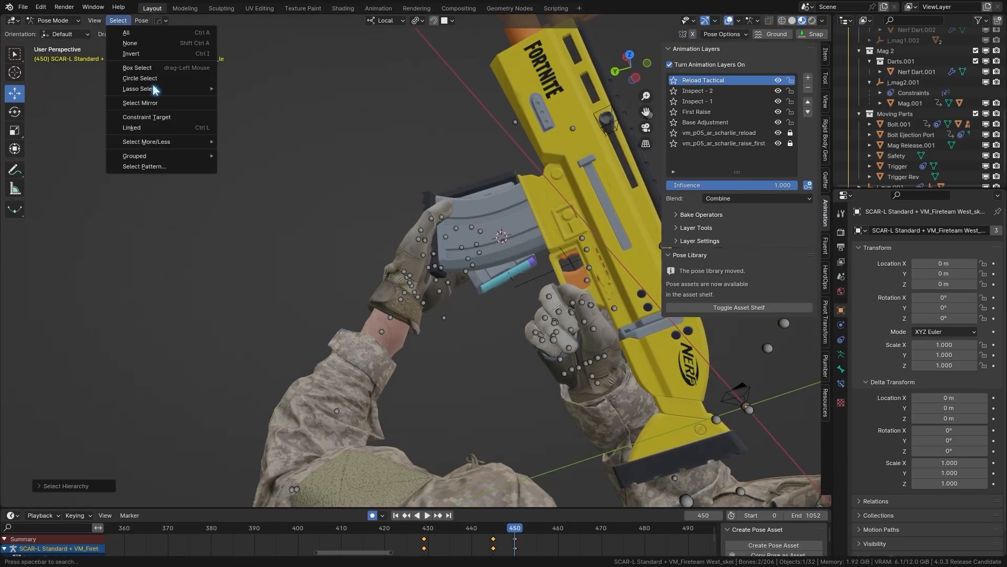
pyautogui.scroll(2, 489, 322)
pyautogui.press('a')
pyautogui.moveTo(491, 326); pyautogui.dragTo(474, 336, button='middle')
pyautogui.click(523, 383)
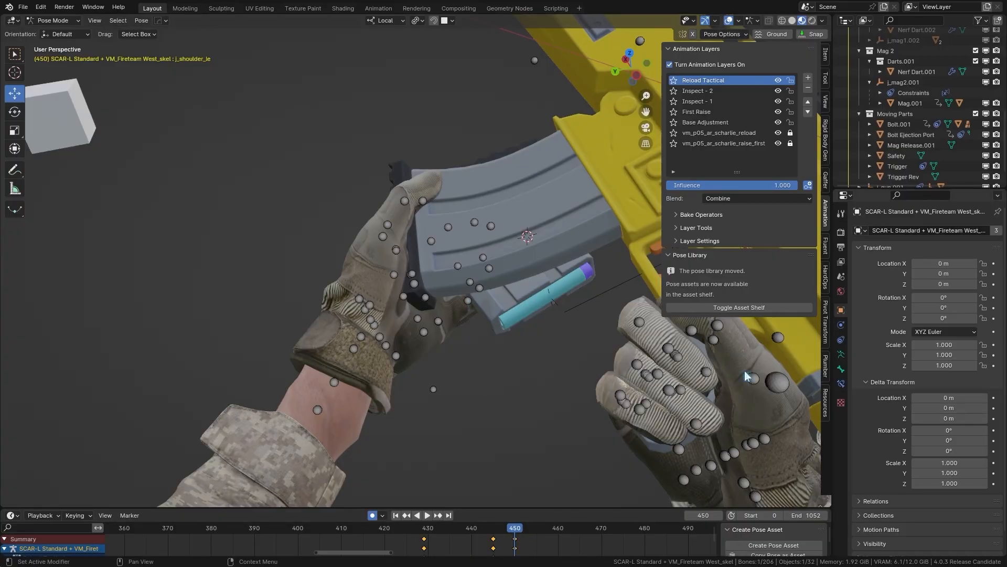
# Refine the left hand's pose around the magazine by moving and rotating bones, going back through frames 440 and 429.
pyautogui.moveTo(528, 528); pyautogui.dragTo(472, 528)
pyautogui.moveTo(504, 315); pyautogui.dragTo(428, 254, button='middle')
pyautogui.press('g')
pyautogui.press('r')
pyautogui.click(496, 312)
pyautogui.moveTo(472, 528); pyautogui.dragTo(424, 528)
pyautogui.moveTo(428, 283); pyautogui.dragTo(525, 294, button='middle')
pyautogui.press('g')
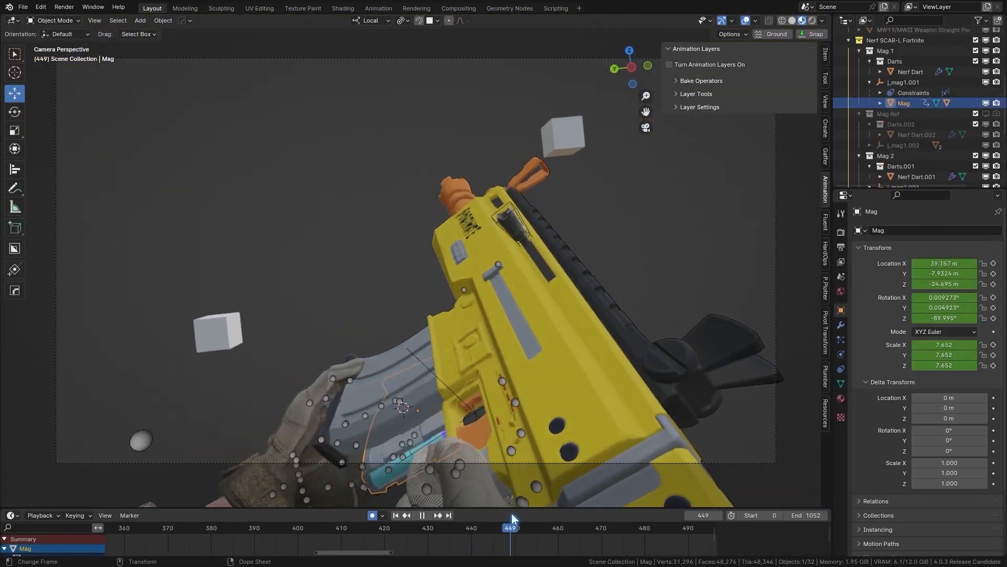
# Reposition the Mag magazine at frame 456 and adjust how the left hand carries it away through frame 457.
pyautogui.click(517, 528)
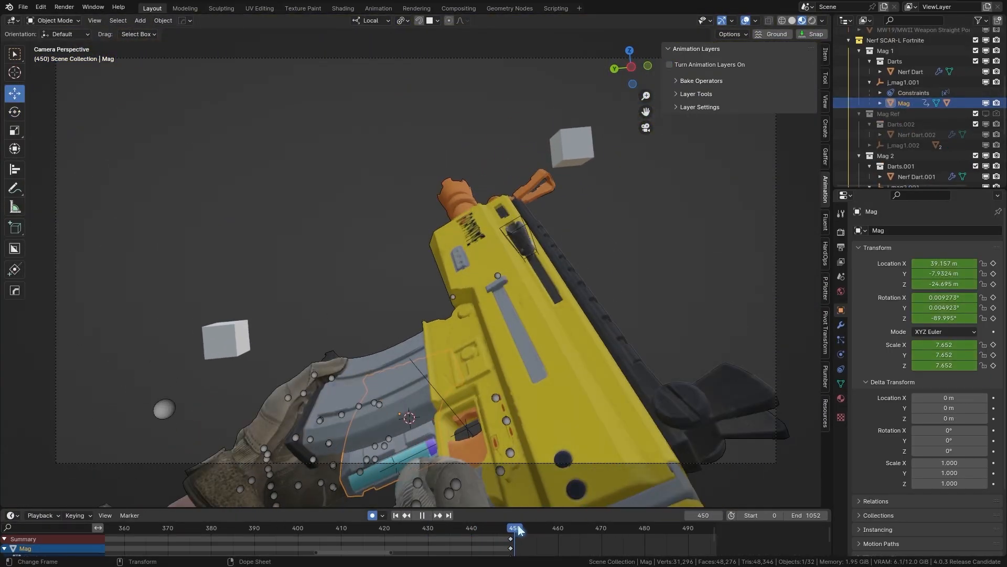
pyautogui.moveTo(518, 530); pyautogui.dragTo(539, 530)
pyautogui.moveTo(472, 315); pyautogui.dragTo(420, 273, button='middle')
pyautogui.moveTo(373, 254); pyautogui.dragTo(399, 263)
pyautogui.moveTo(399, 262); pyautogui.dragTo(502, 355, button='middle')
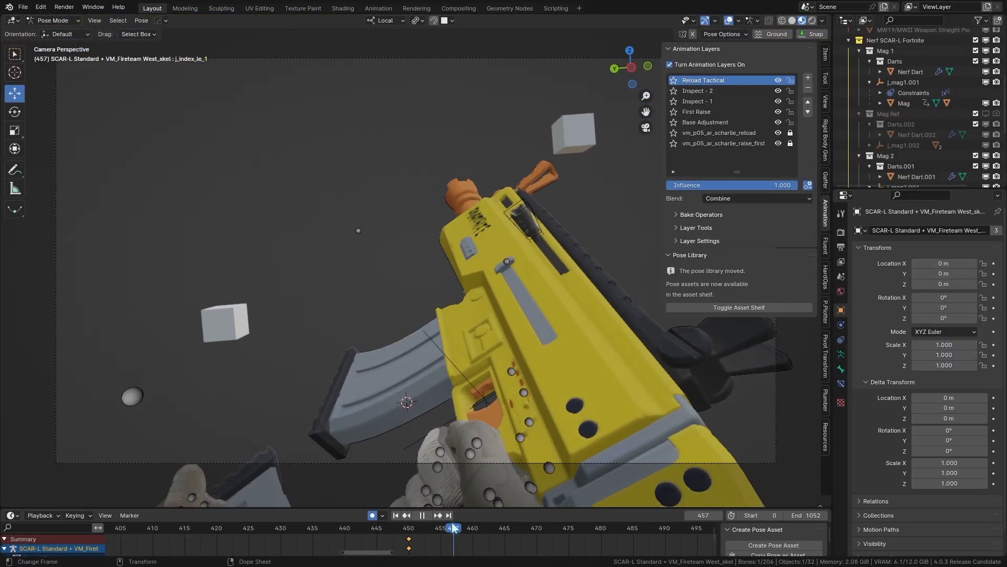
pyautogui.moveTo(269, 408); pyautogui.dragTo(278, 402)
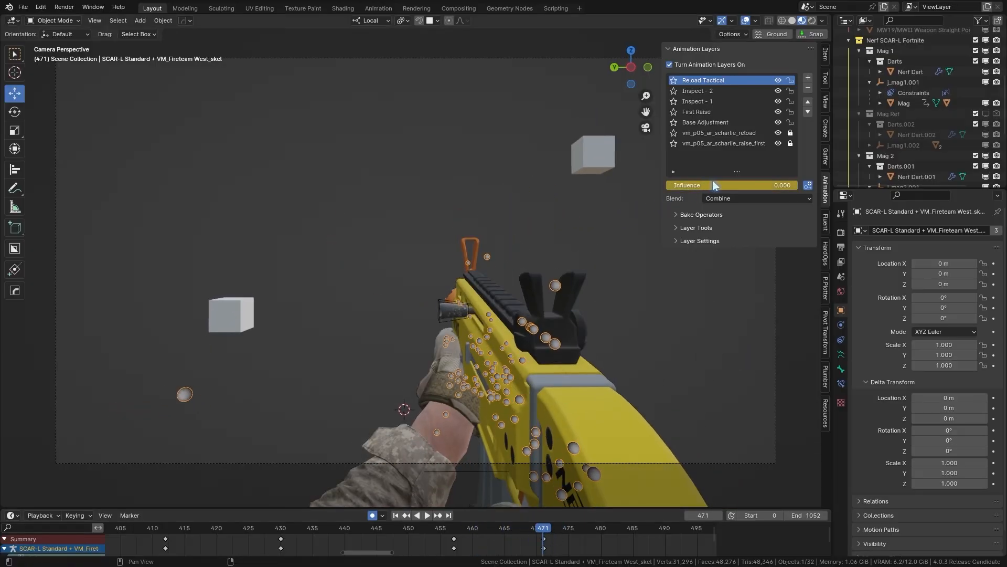
# Key the Reload Tactical layer's influence to 0 at frame 471 and scrub from frame 412 to check the blend.
pyautogui.moveTo(721, 185); pyautogui.dragTo(784, 185)
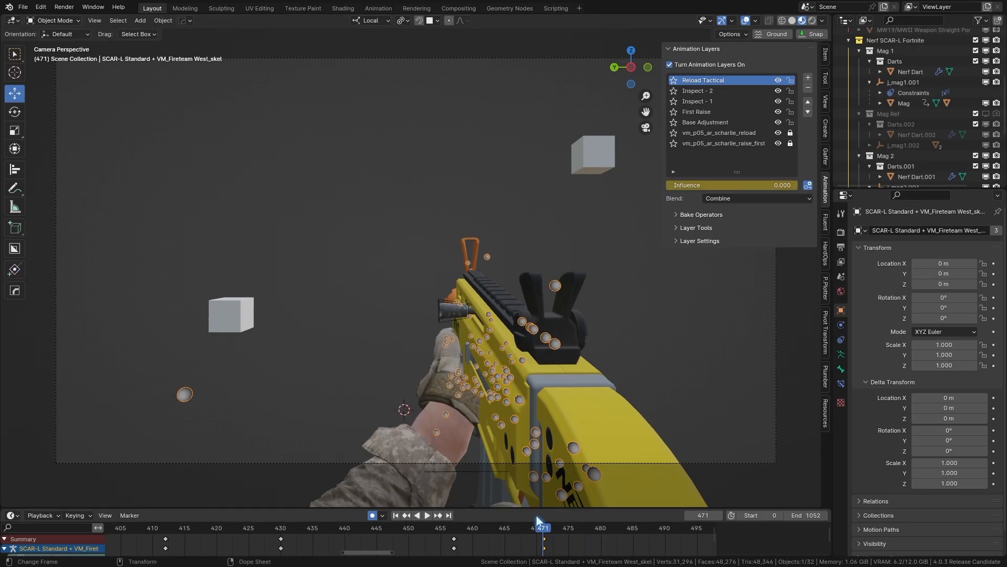
pyautogui.hotkey('shift', 'ctrl', 'space')
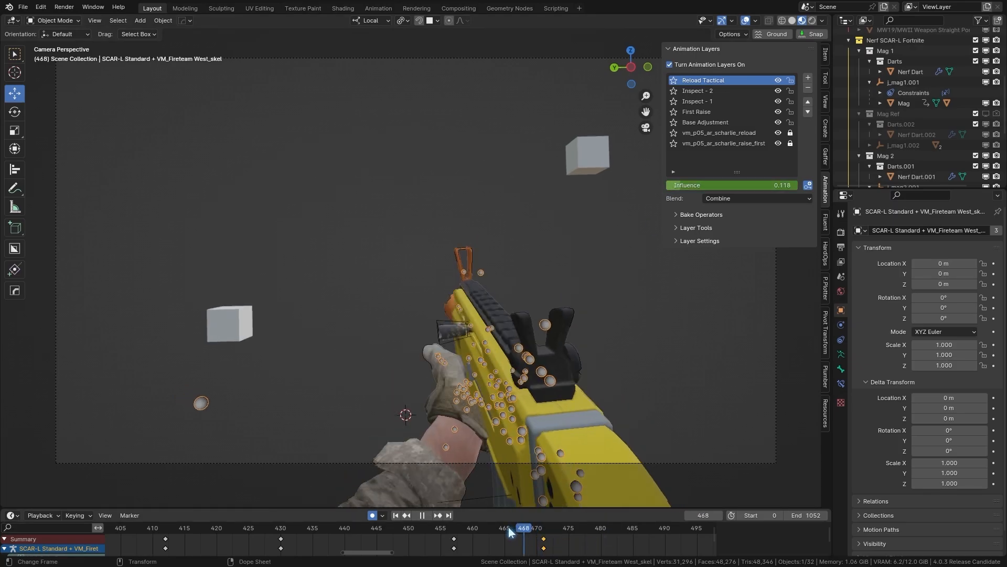
pyautogui.moveTo(333, 520); pyautogui.dragTo(163, 524)
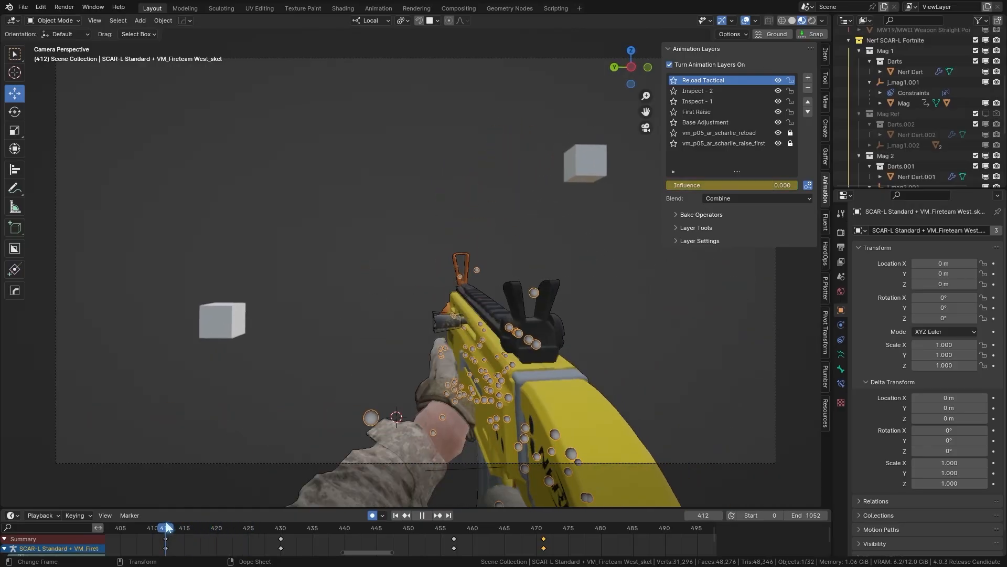
pyautogui.moveTo(170, 527); pyautogui.dragTo(293, 533)
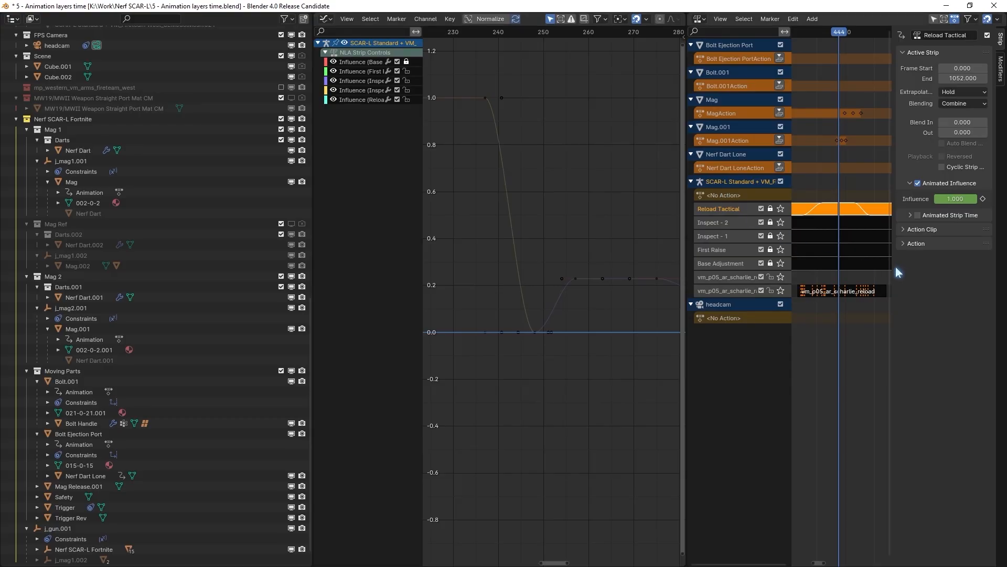
# Widen the NLA editor and examine the influence curve on the Reload Tactical strip around frame 444.
pyautogui.moveTo(893, 267); pyautogui.dragTo(1004, 269)
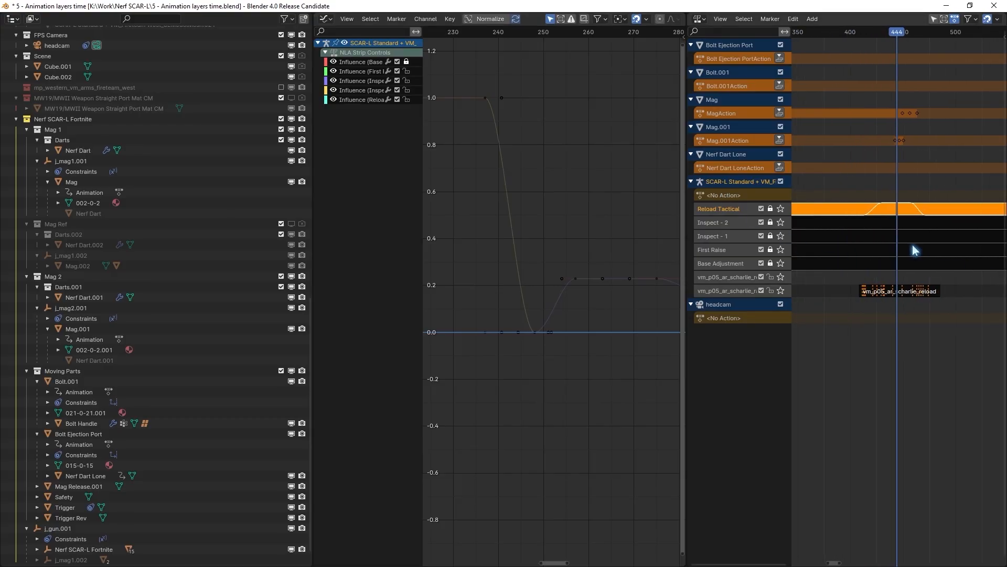
pyautogui.scroll(5, 910, 248)
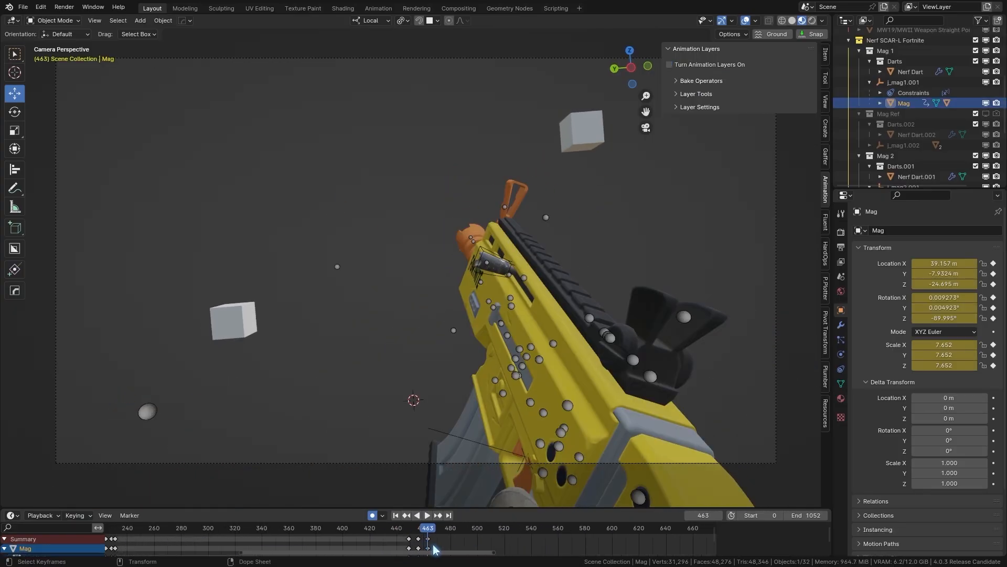
# Go back to the inspect animation, select the armature and play the Inspect - 1 layer's blend from around frame 74.
pyautogui.scroll(5, 433, 546)
pyautogui.moveTo(437, 530); pyautogui.dragTo(387, 554)
pyautogui.click(248, 542)
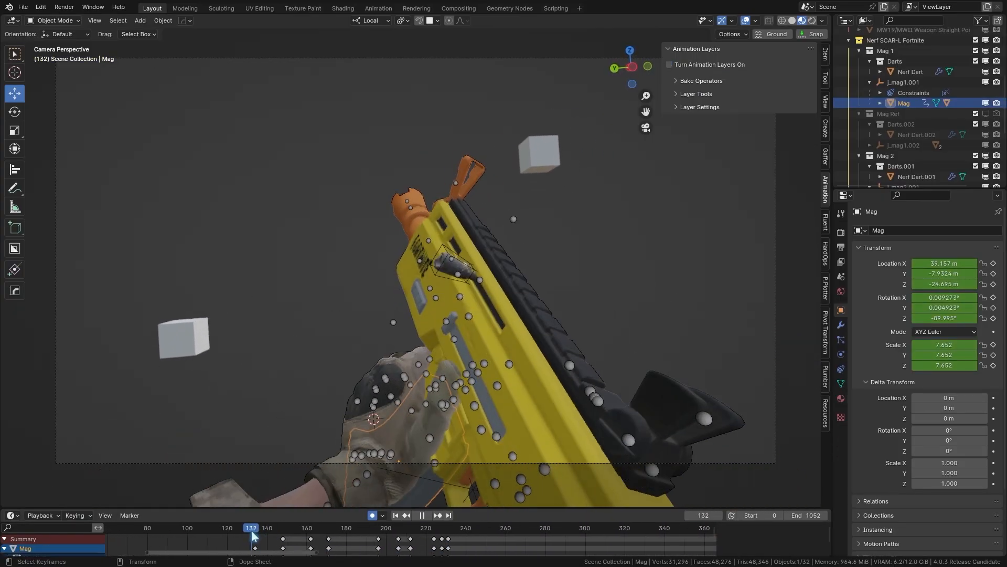
pyautogui.click(468, 316)
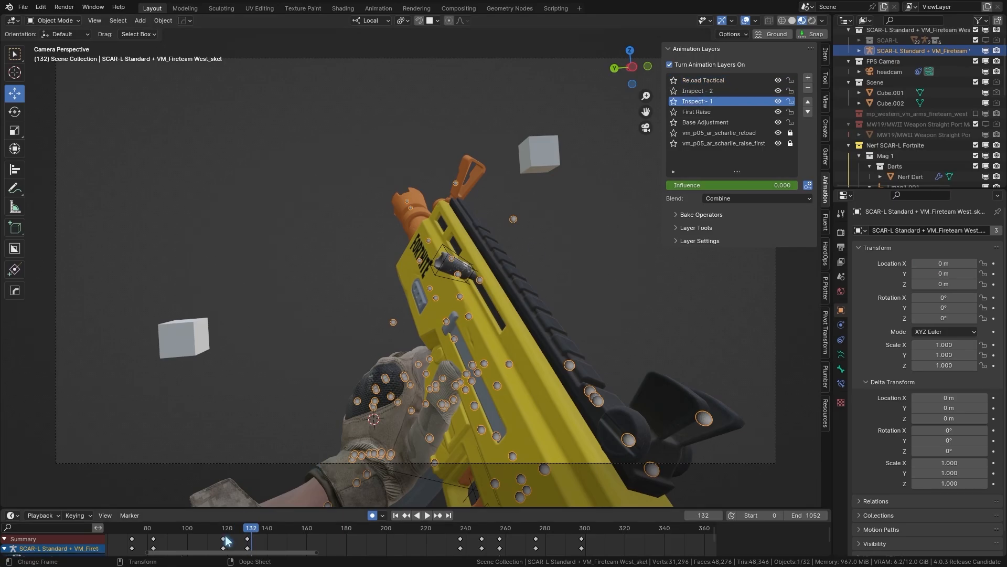
pyautogui.click(226, 530)
pyautogui.press('space')
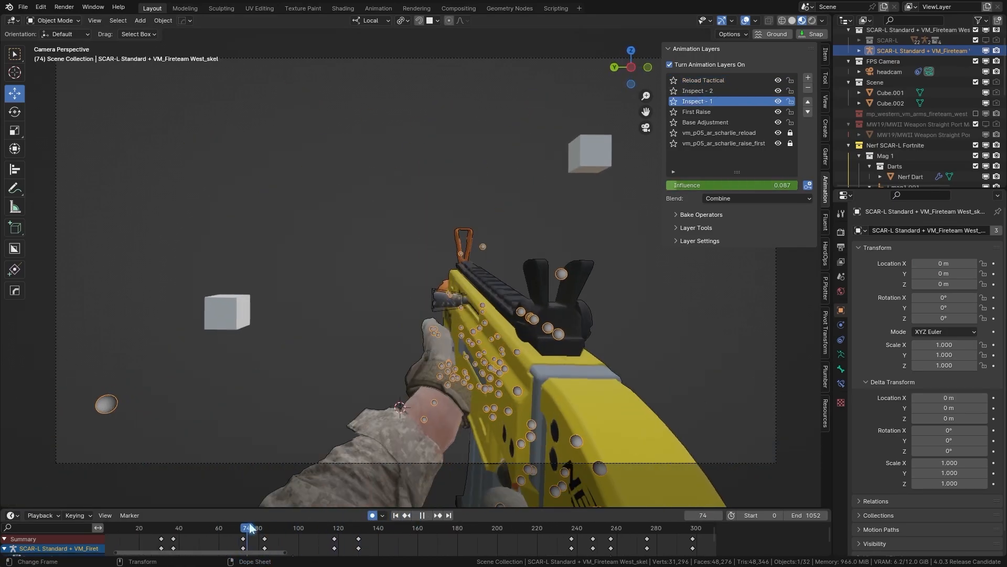
pyautogui.press('space')
pyautogui.press('space')
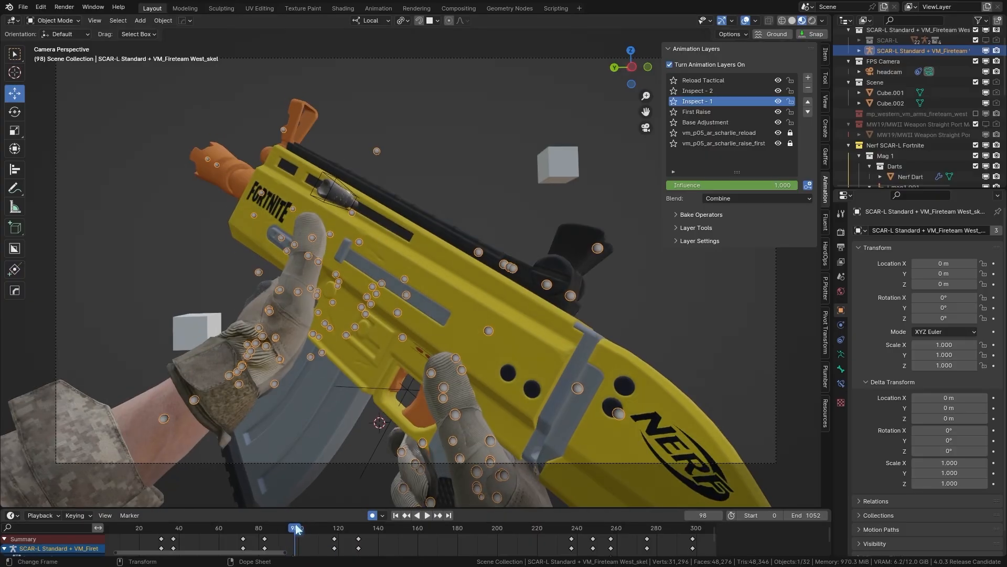
# Scrub through the Inspect - 2 section and the Bolt Ejection Port keyframes to review the bolt and hand motion.
pyautogui.moveTo(337, 526)
pyautogui.mouseDown()
pyautogui.moveTo(360, 528)
pyautogui.moveTo(326, 527)
pyautogui.moveTo(355, 531)
pyautogui.mouseUp()
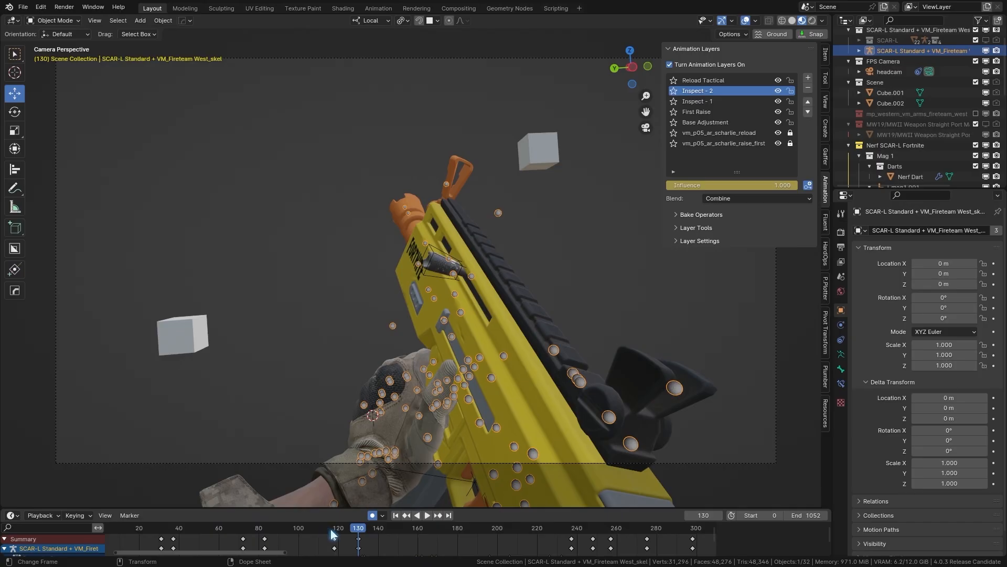
pyautogui.moveTo(332, 534); pyautogui.dragTo(708, 525)
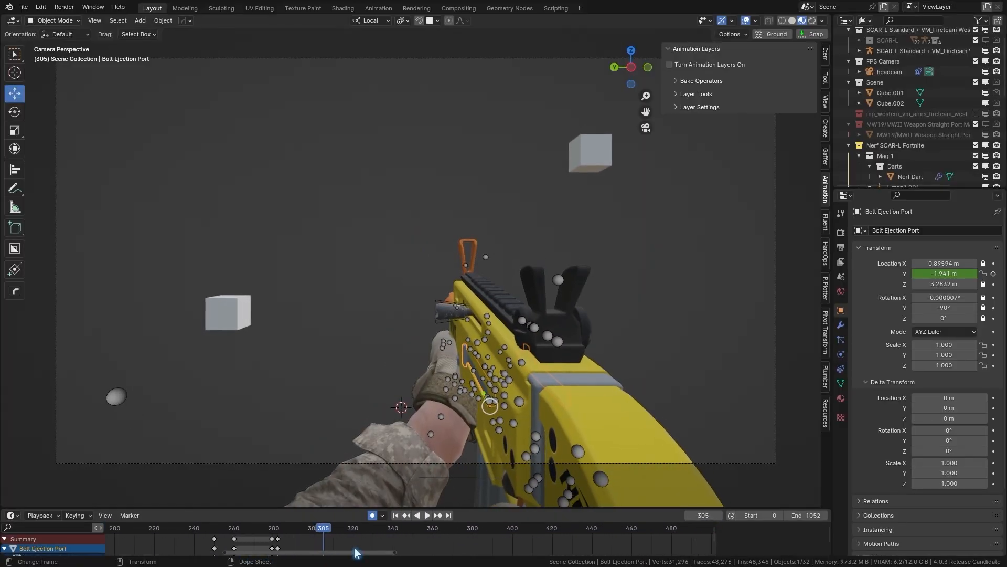
pyautogui.moveTo(353, 529); pyautogui.dragTo(145, 527)
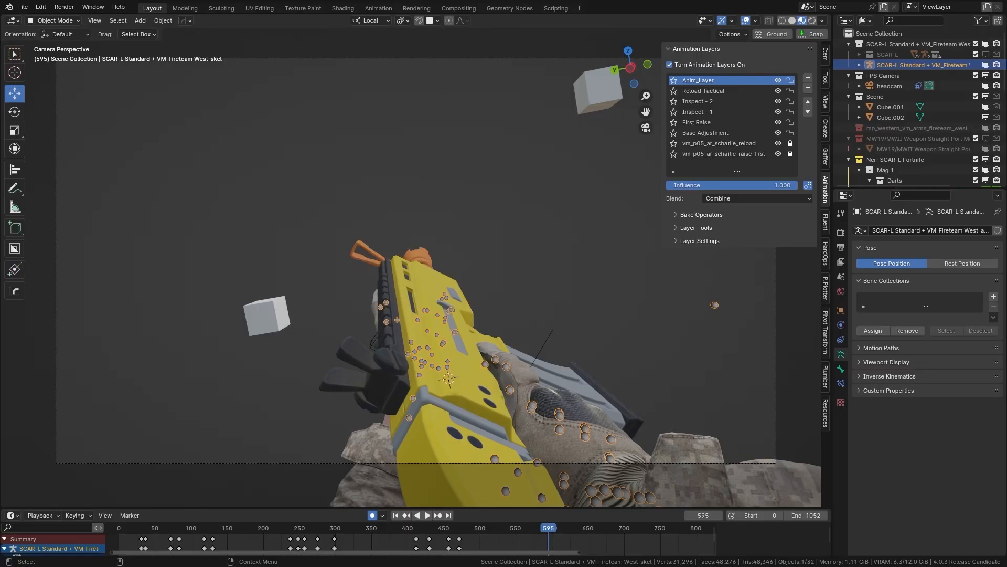
pyautogui.click(29, 5)
pyautogui.click(164, 44)
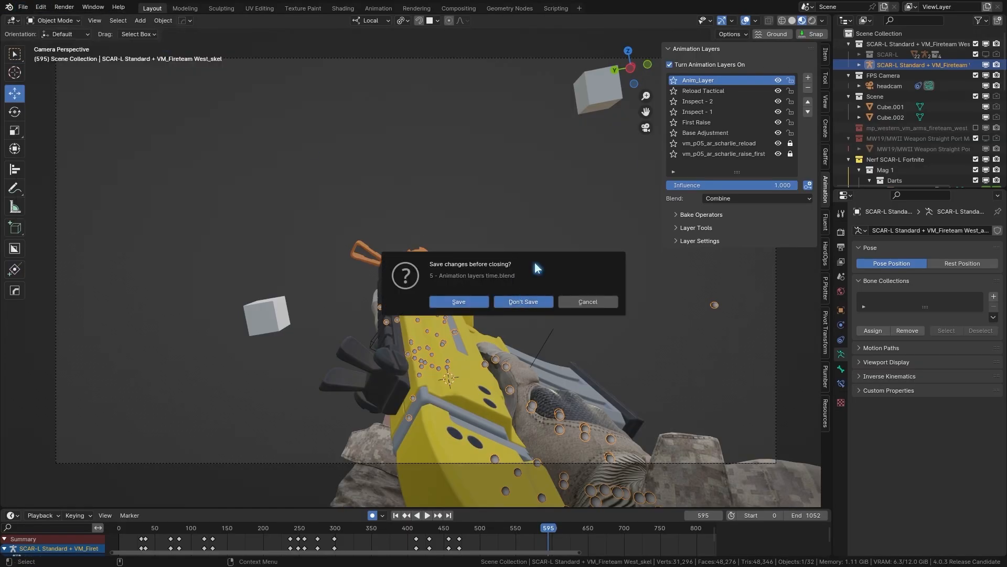
pyautogui.press('Escape')
# Name the new animation layer Reload Empty and go through the empty reload from frame 591.
pyautogui.press('Left')
pyautogui.press('Left')
pyautogui.press('Left')
pyautogui.press('Left')
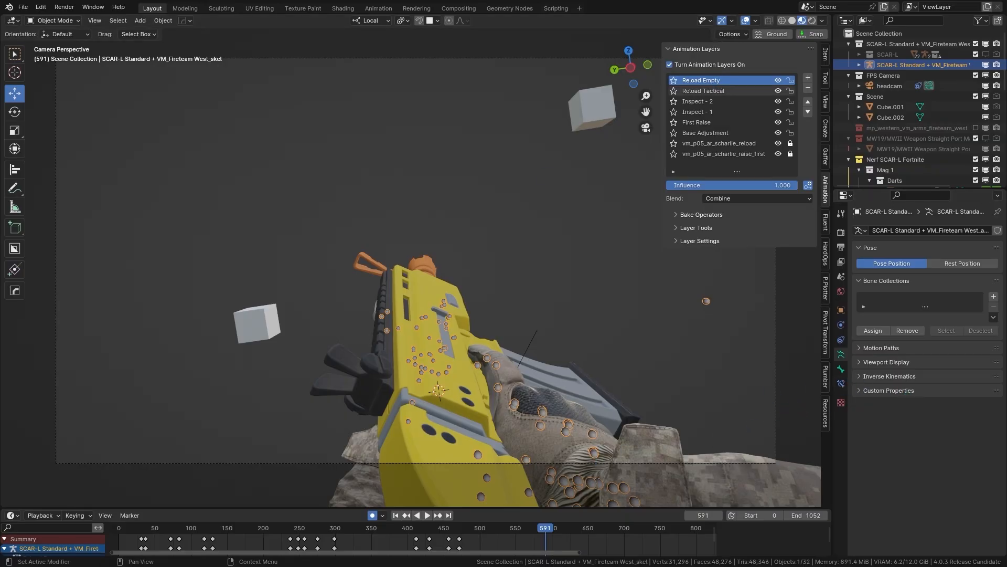
pyautogui.click(570, 501)
pyautogui.click(566, 527)
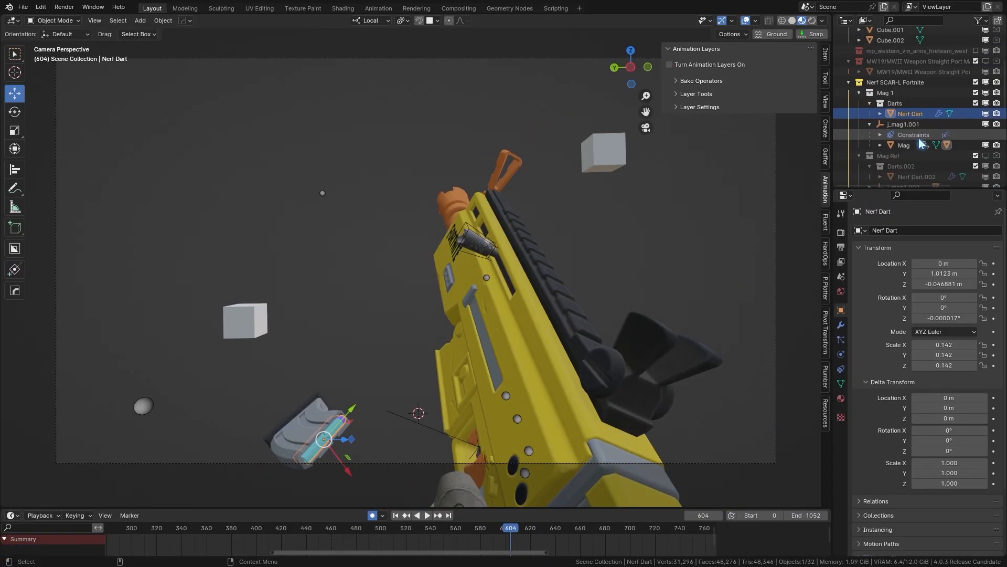
# Key the Nerf Dart in Mag 1 as shown in viewports and renders at frame 600.
pyautogui.scroll(-2, 918, 138)
pyautogui.scroll(-3, 878, 411)
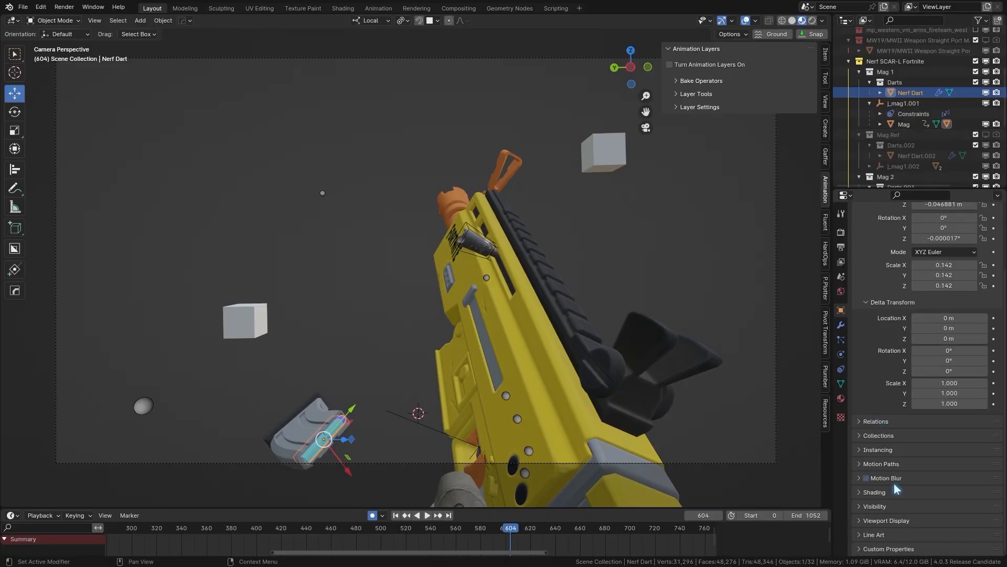
pyautogui.scroll(-5, 891, 511)
pyautogui.click(996, 435)
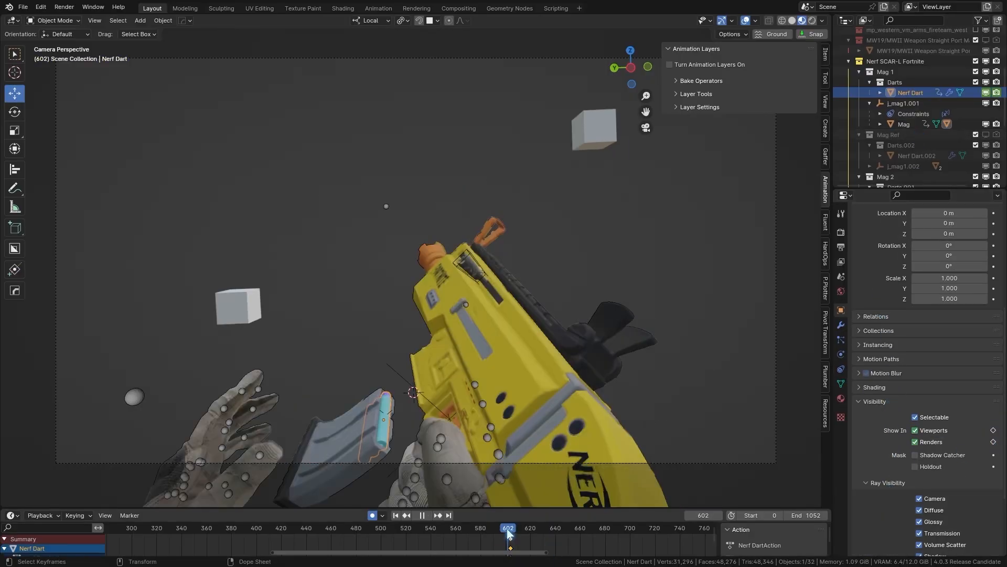
pyautogui.press('Left')
pyautogui.press('Left')
pyautogui.press('Left')
pyautogui.press('Left')
pyautogui.scroll(2, 572, 551)
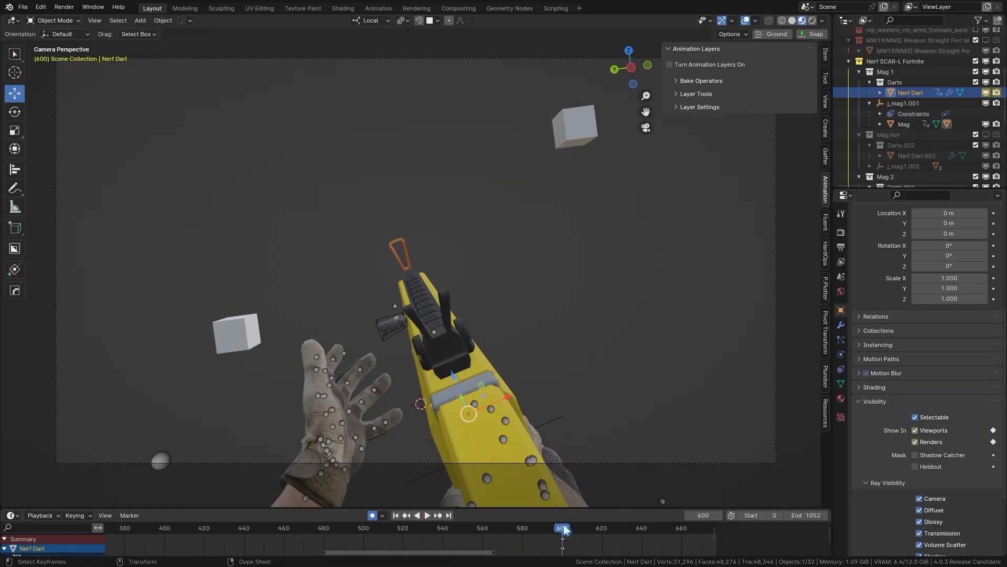
# Key the Nerf Dart's visibility as hidden at frame 612 and shown at frame 613, and check the change in playback.
pyautogui.moveTo(565, 530); pyautogui.dragTo(586, 530)
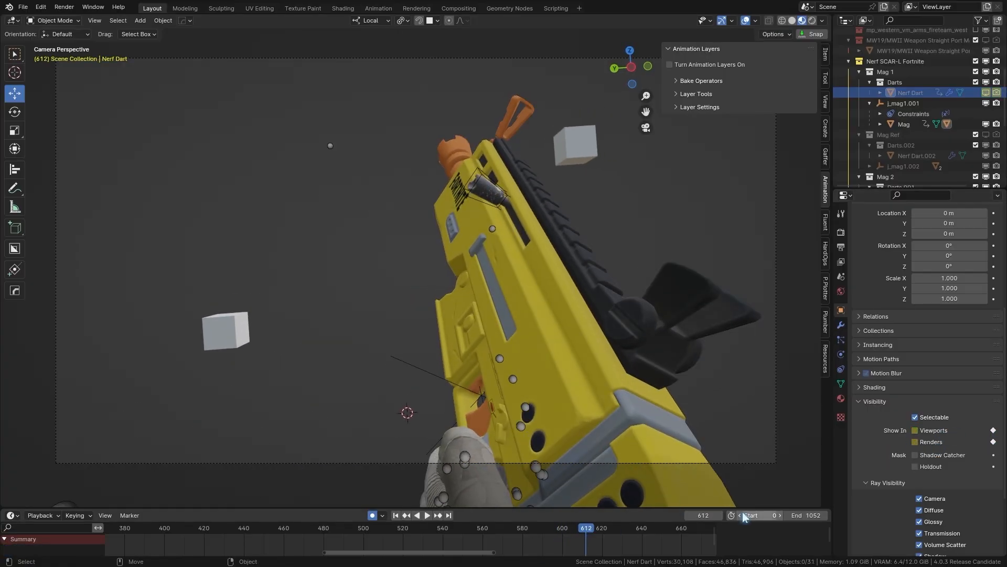
pyautogui.press('Right')
pyautogui.press('space')
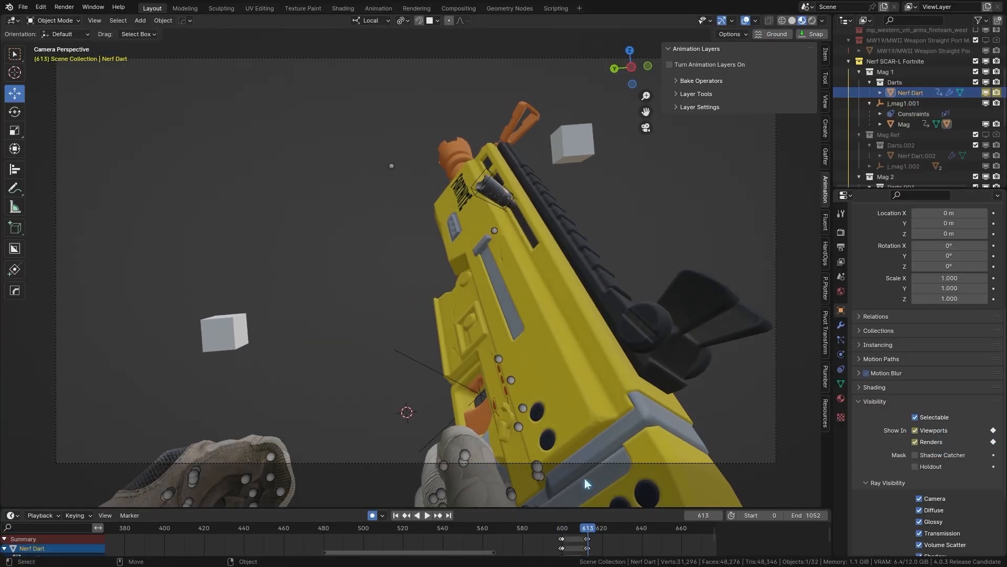
pyautogui.moveTo(572, 527); pyautogui.dragTo(358, 529)
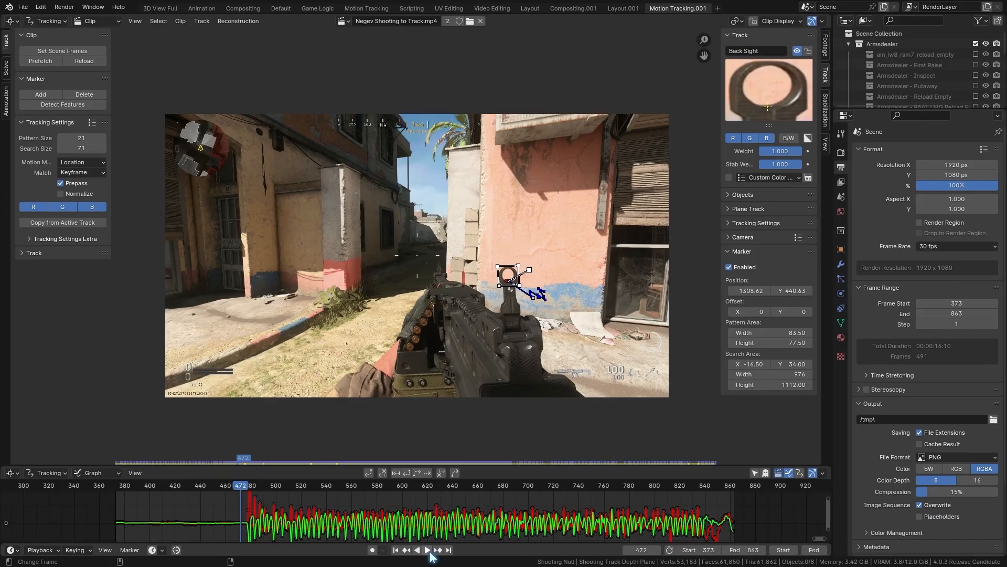
# Play the Negev Shooting to Track.mp4 clip to review the Back Sight track from frame 472.
pyautogui.click(428, 552)
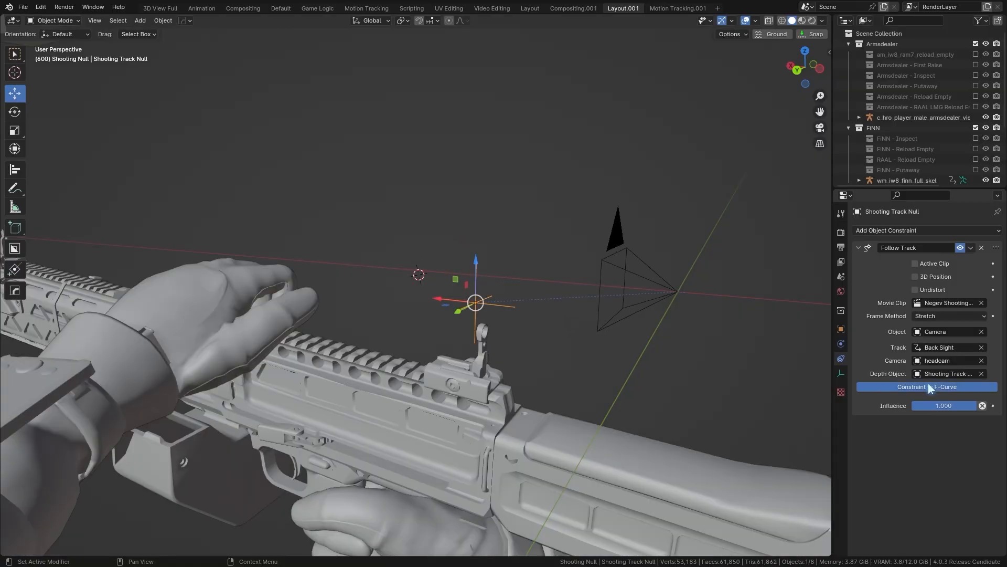
# Bake the Shooting Track Null's Follow Track constraint to F-Curves and show its full curves in the Graph Editor.
pyautogui.click(928, 387)
pyautogui.click(13, 20)
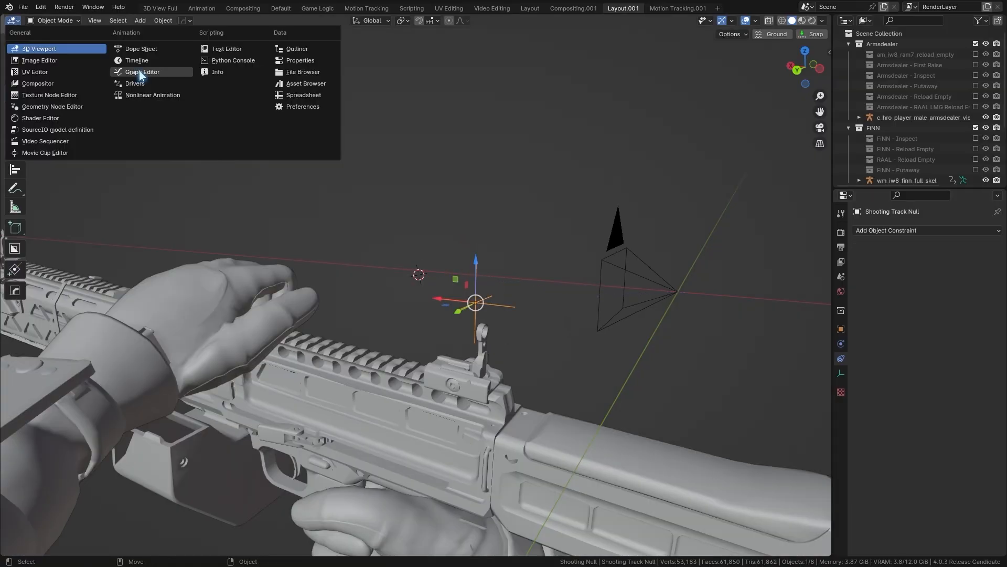
pyautogui.click(141, 71)
pyautogui.press('Home')
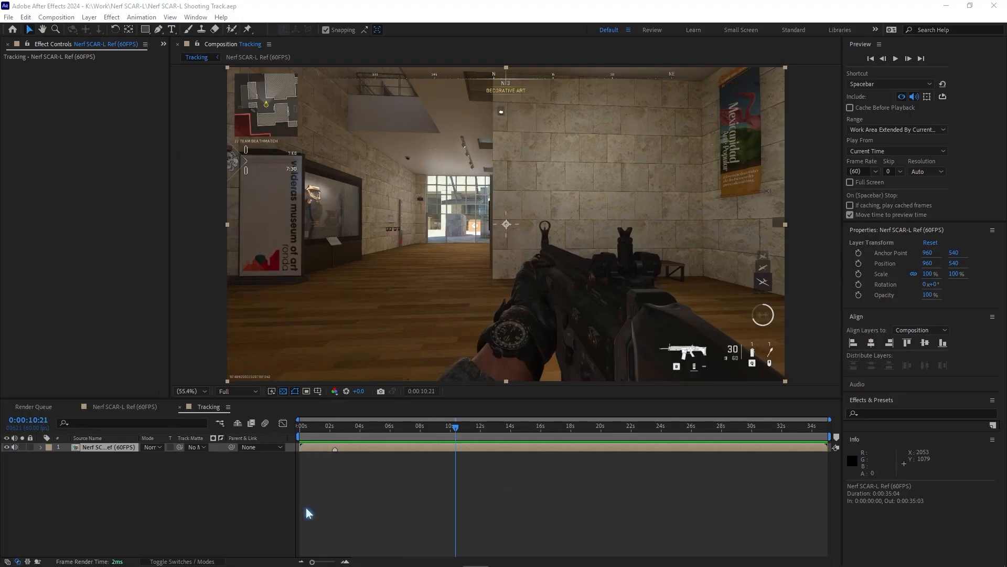
# Switch to After Effects and review the stacked gameplay reference clips in the Nerf SCAR-L Ref (60FPS) composition, comparing them with the upper layers hidden and shown.
pyautogui.click(152, 474)
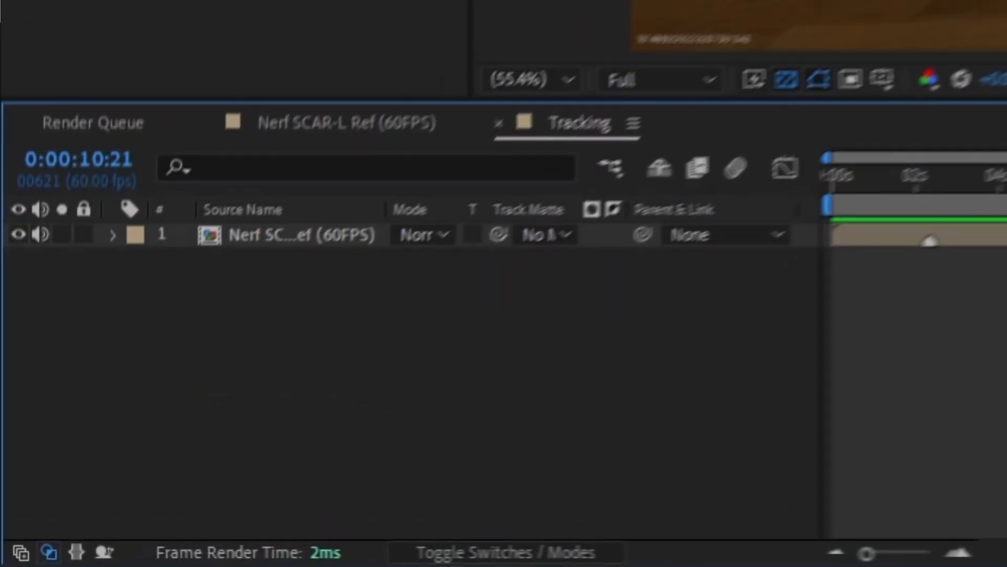
pyautogui.click(109, 447)
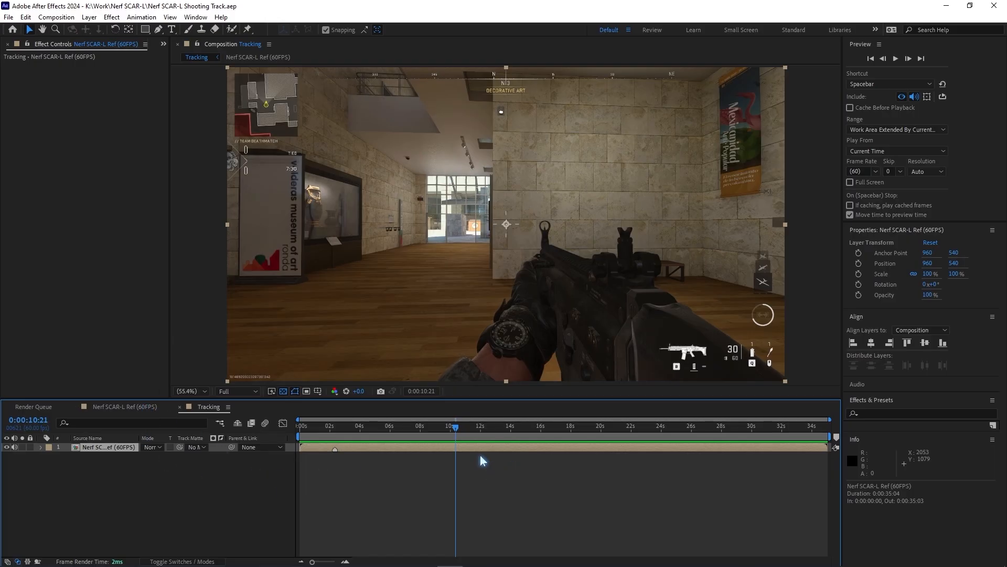
pyautogui.click(120, 406)
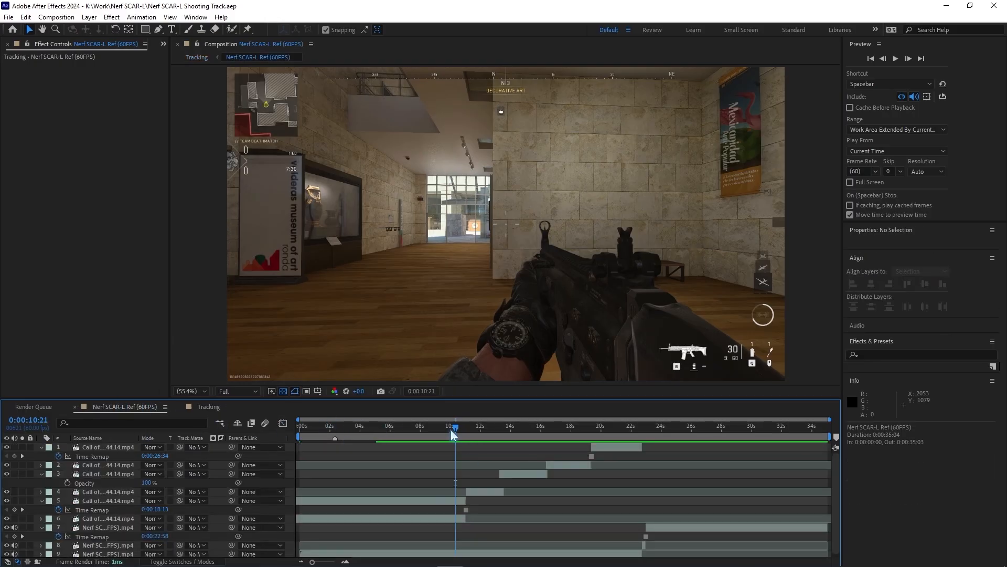
pyautogui.click(475, 494)
pyautogui.moveTo(453, 427); pyautogui.dragTo(451, 429)
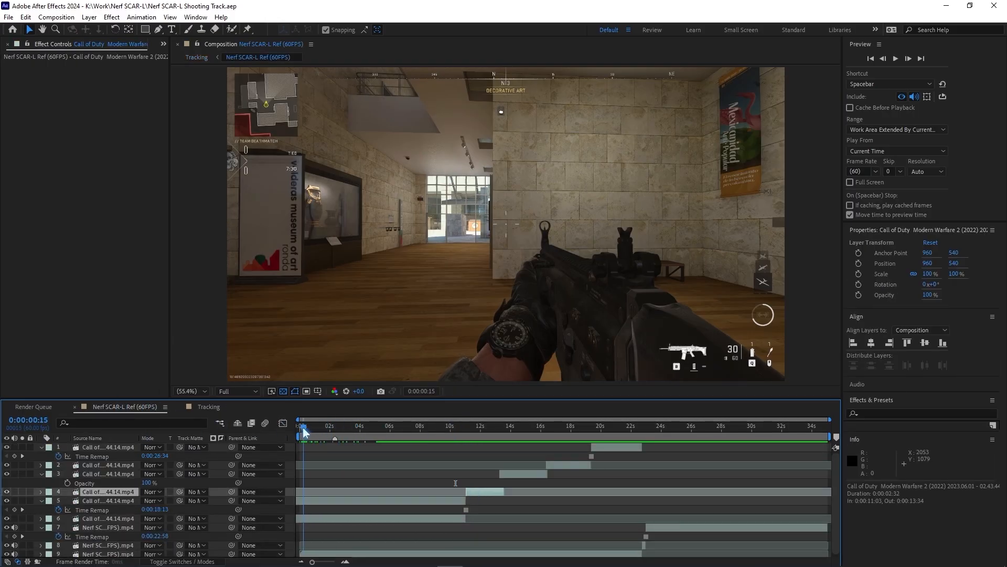
pyautogui.moveTo(310, 430); pyautogui.dragTo(305, 433)
pyautogui.press('space')
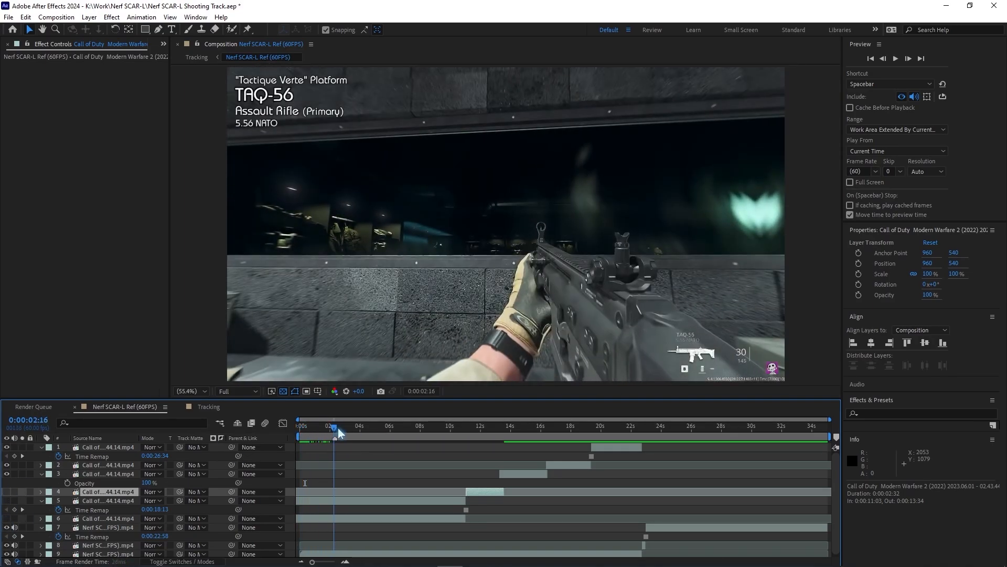
pyautogui.moveTo(8, 491); pyautogui.dragTo(8, 545)
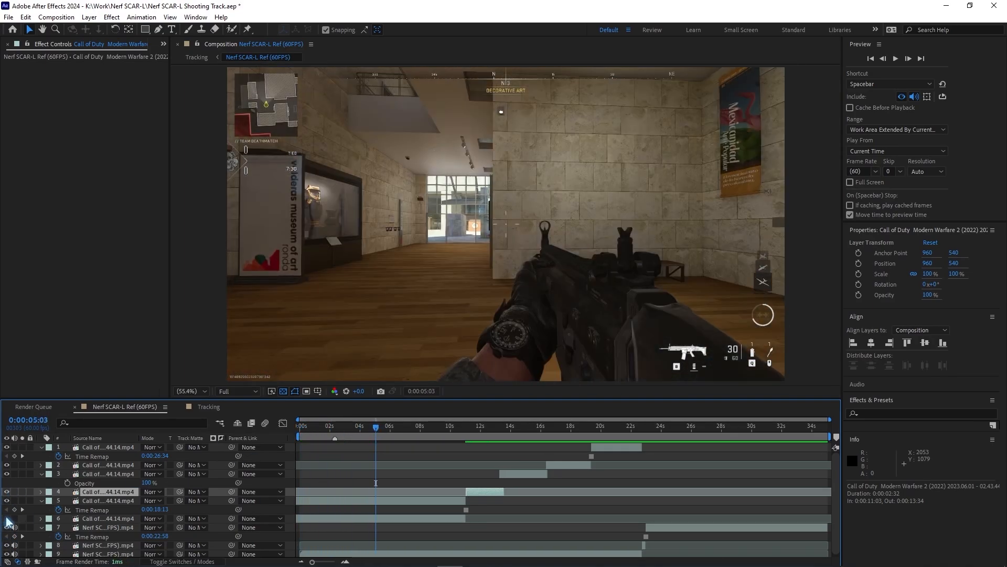
pyautogui.moveTo(375, 431); pyautogui.dragTo(654, 429)
# Apply GeoTracker to the reference layer in the Tracking composition and set its geometry source to Primitive with a Plane.
pyautogui.click(209, 407)
pyautogui.click(441, 427)
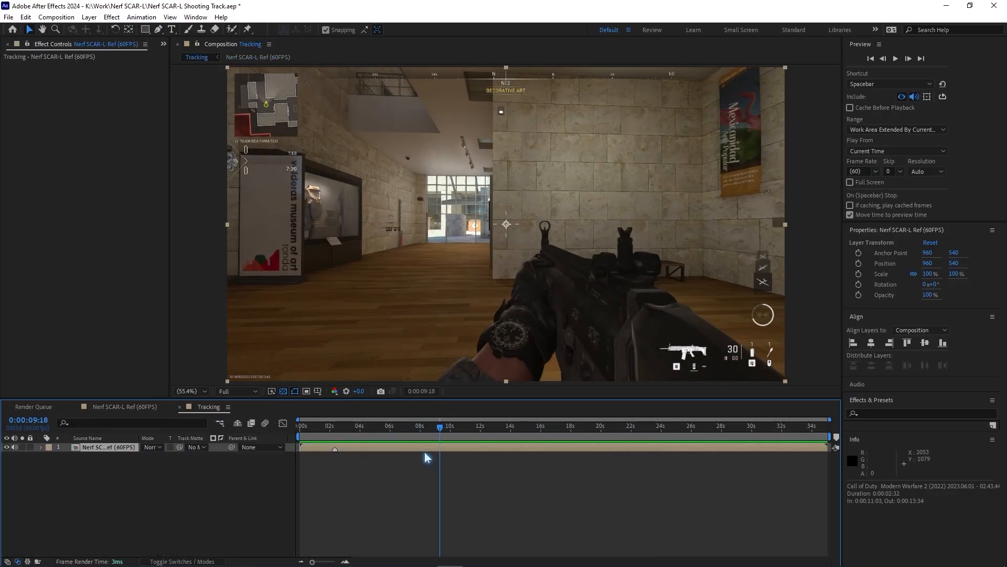
pyautogui.hotkey('ctrl', 'space')
pyautogui.write('ge')
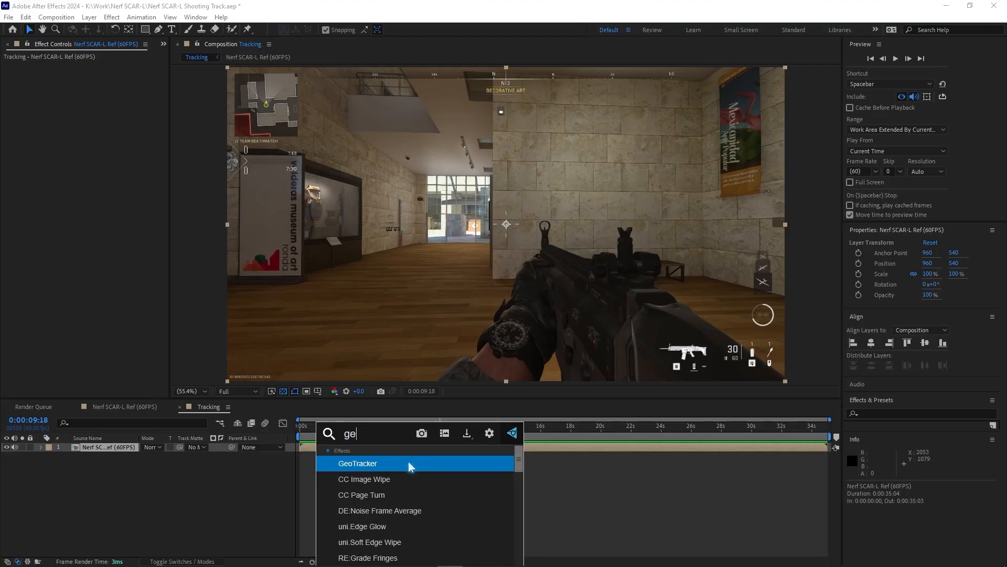
pyautogui.click(410, 464)
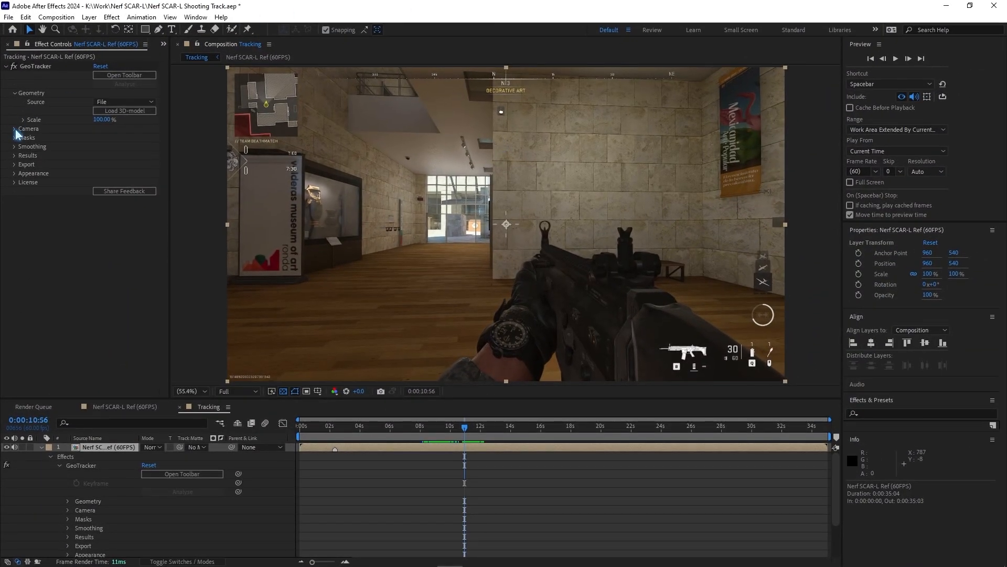
pyautogui.click(117, 103)
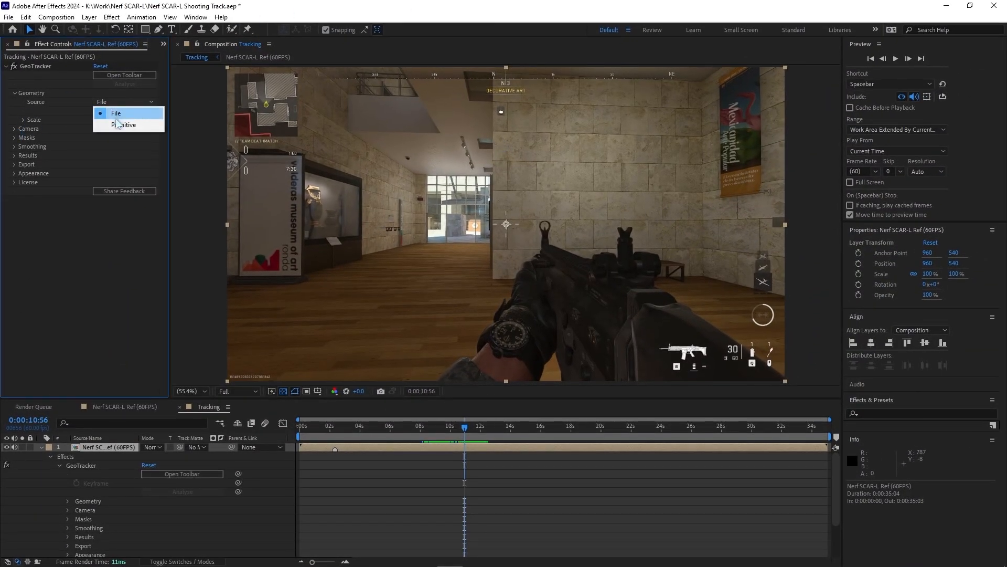
pyautogui.click(116, 113)
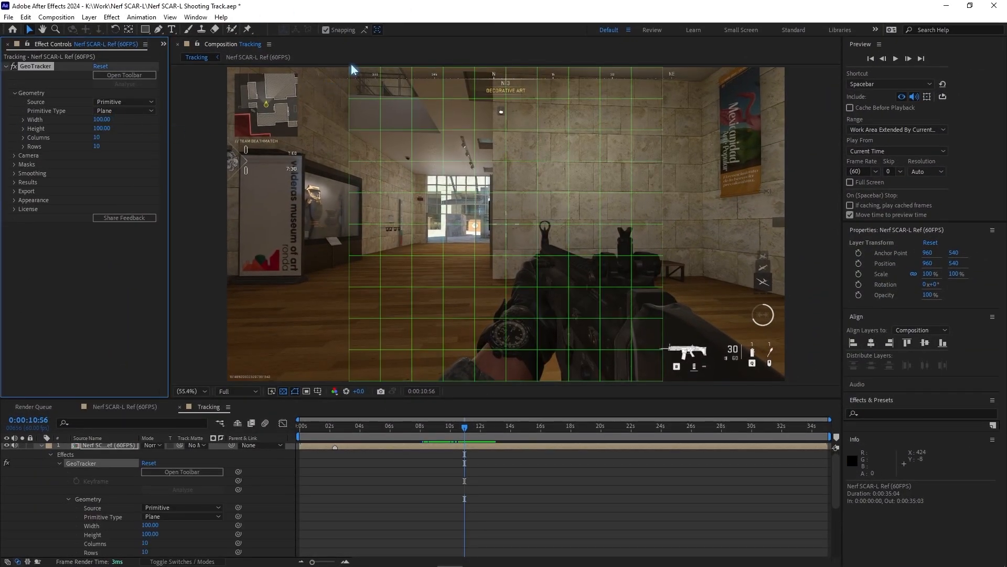
# Pin and scale the GeoTracker plane to cover the rifle's rear sight at 0:00:10:56.
pyautogui.moveTo(354, 74); pyautogui.dragTo(456, 111)
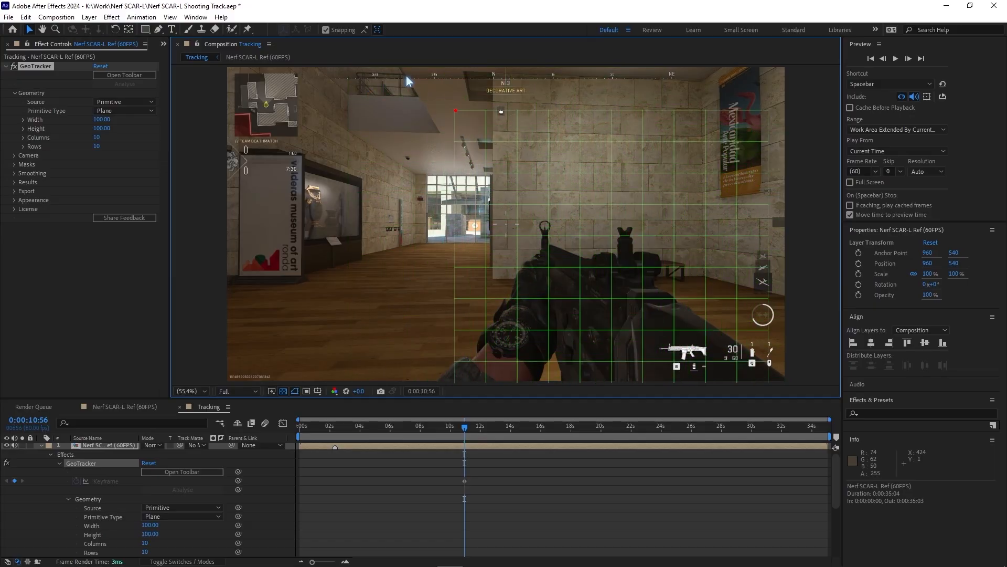
pyautogui.moveTo(407, 76); pyautogui.dragTo(369, 64)
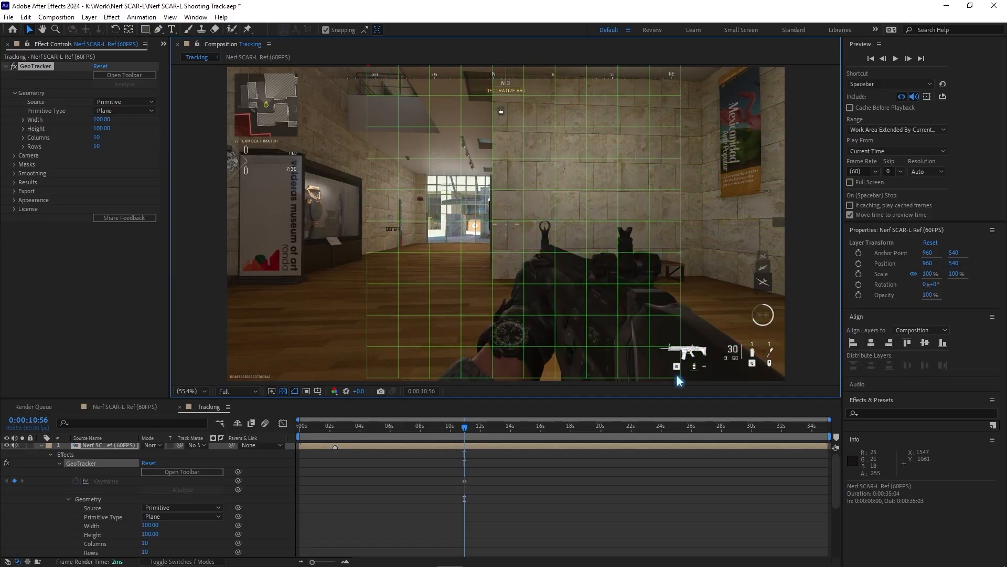
pyautogui.moveTo(675, 374); pyautogui.dragTo(559, 253)
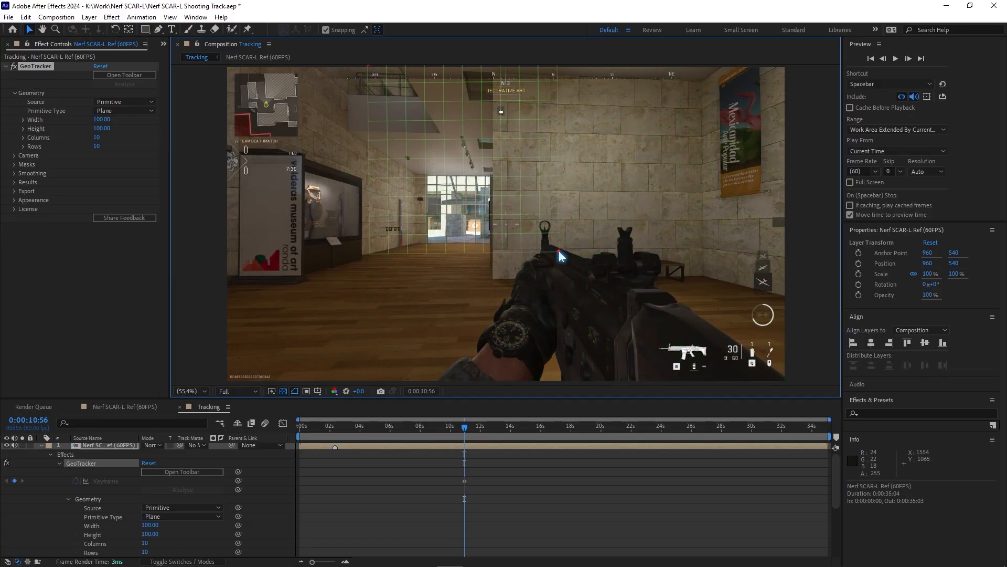
pyautogui.moveTo(371, 67); pyautogui.dragTo(417, 128)
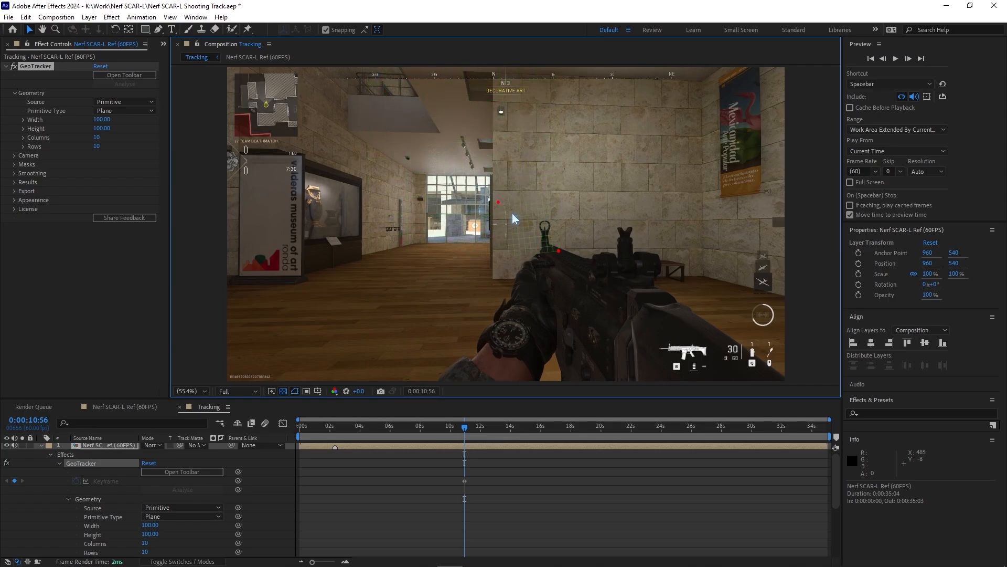
pyautogui.moveTo(560, 254); pyautogui.dragTo(649, 258)
pyautogui.moveTo(523, 221); pyautogui.dragTo(590, 224)
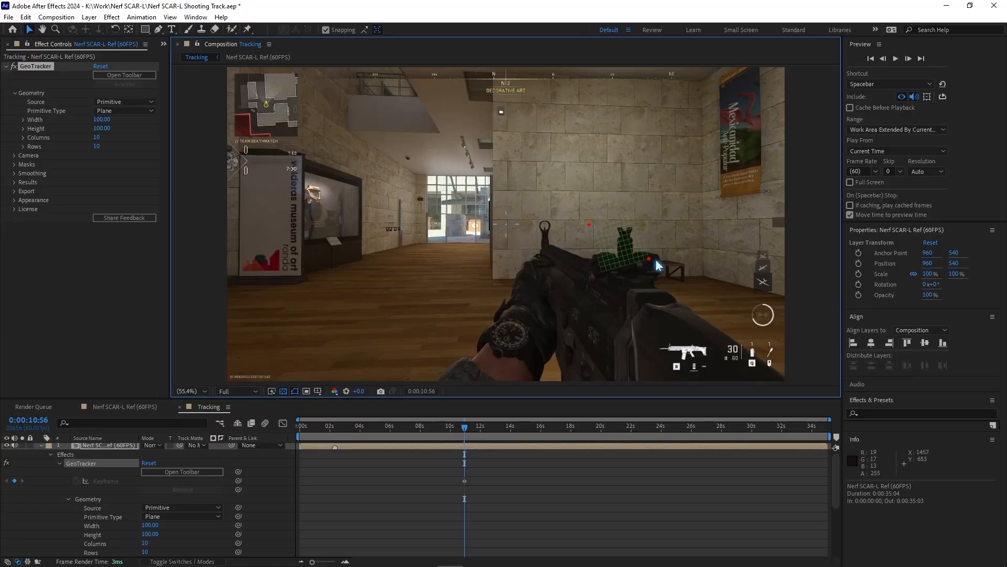
pyautogui.moveTo(650, 258); pyautogui.dragTo(659, 278)
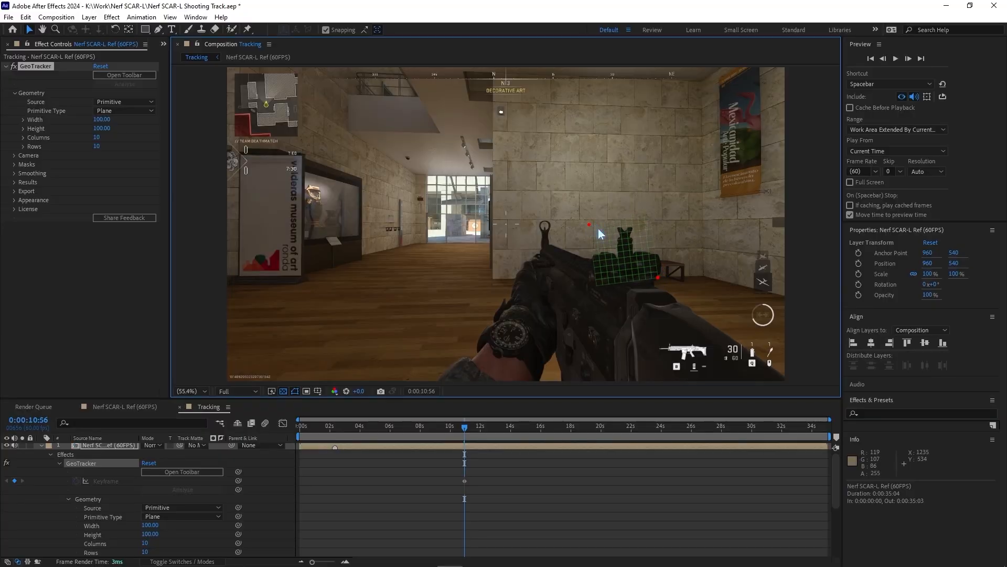
pyautogui.moveTo(590, 225)
pyautogui.mouseDown()
pyautogui.moveTo(606, 231)
pyautogui.moveTo(596, 228)
pyautogui.mouseUp()
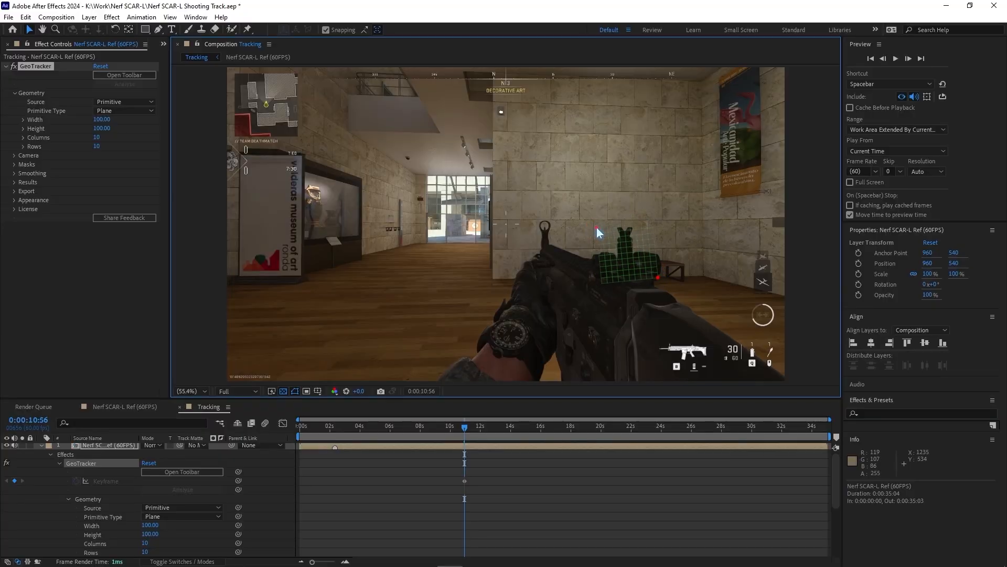
pyautogui.moveTo(659, 279); pyautogui.dragTo(661, 289)
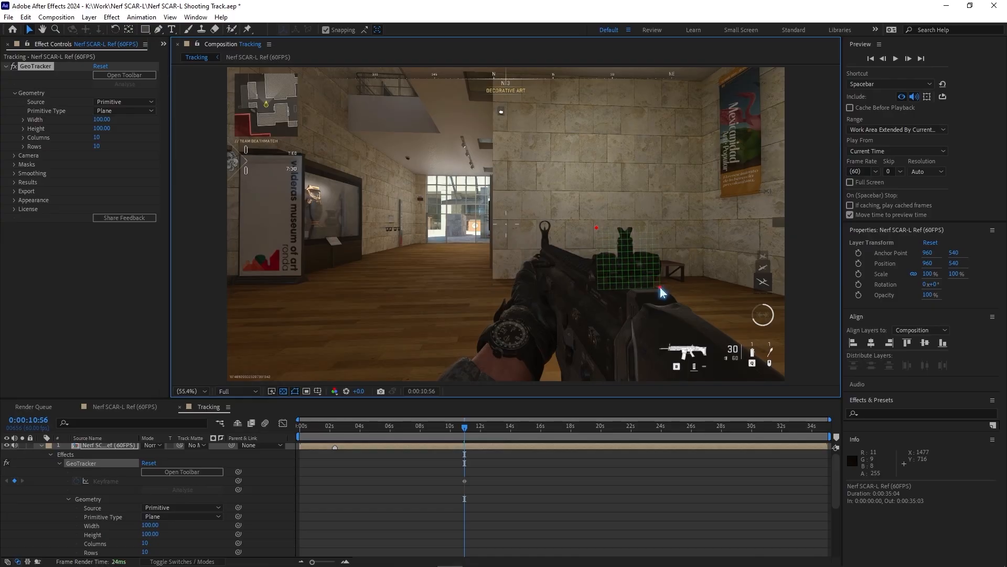
pyautogui.moveTo(597, 228); pyautogui.dragTo(595, 227)
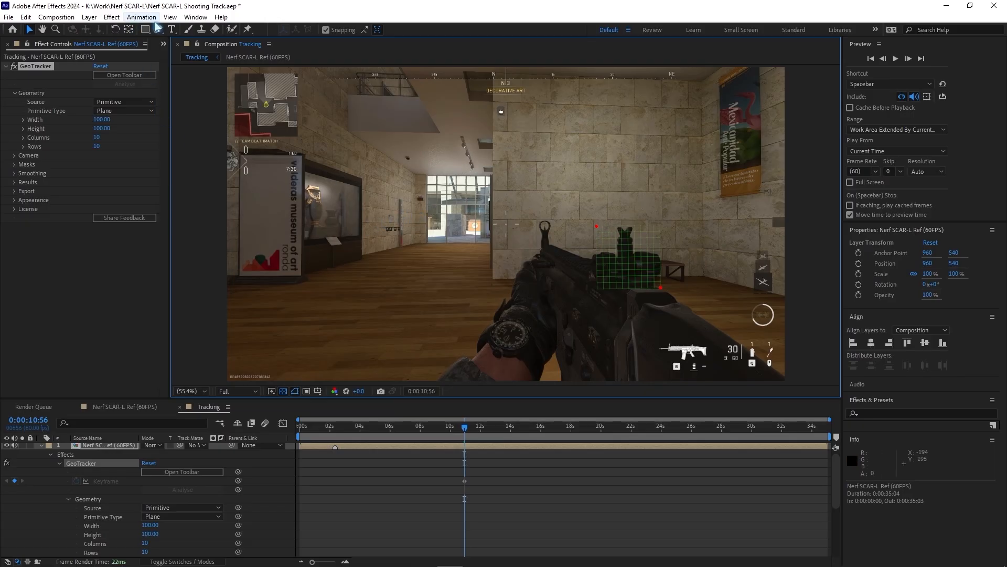
# Open the KeenTools extension and track the plane forward from 0:00:10:56, stopping around 0:00:11:40.
pyautogui.click(196, 17)
pyautogui.moveTo(271, 68)
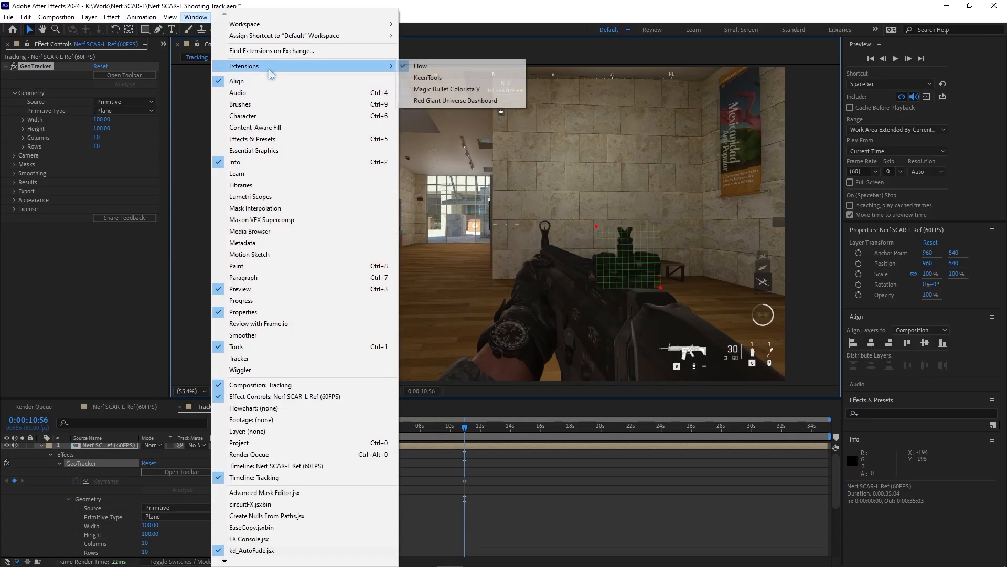
pyautogui.click(466, 83)
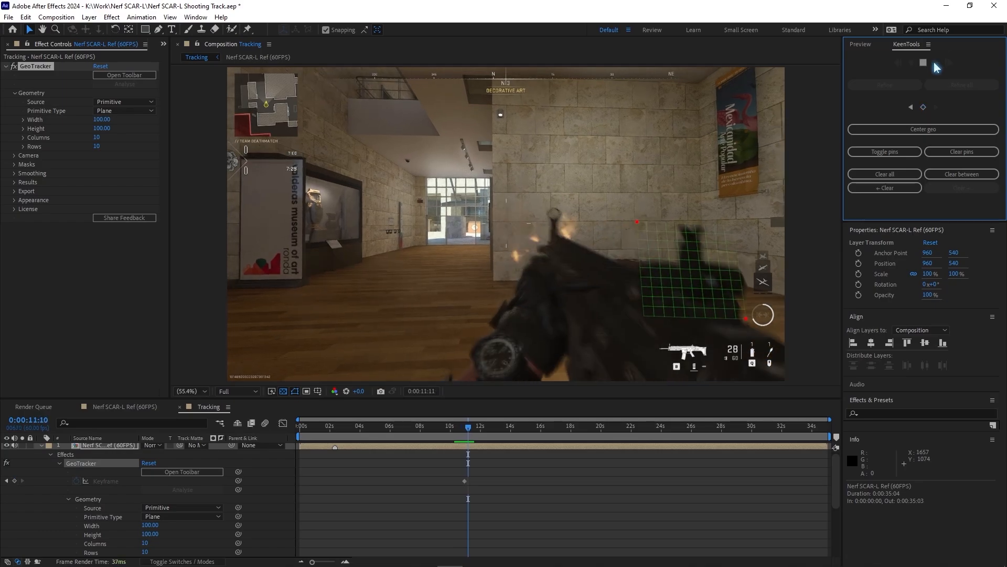
pyautogui.click(923, 62)
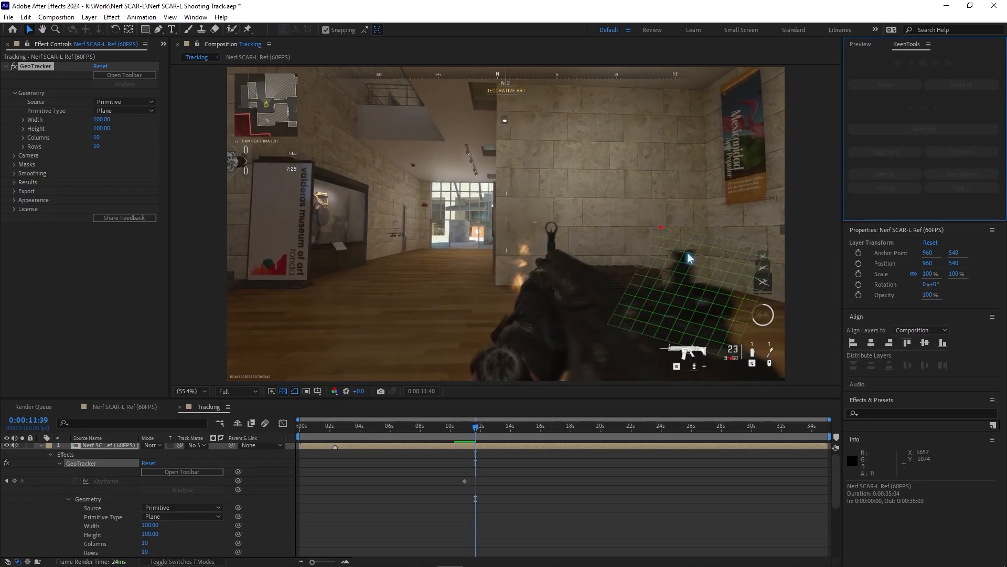
# Realign the tracking plane's pins with the rear sight at 0:00:11:40 and 0:00:11:34, adding a pin at its free upper corner.
pyautogui.moveTo(635, 244); pyautogui.dragTo(637, 251)
pyautogui.moveTo(731, 358); pyautogui.dragTo(722, 323)
pyautogui.moveTo(724, 241); pyautogui.dragTo(715, 246)
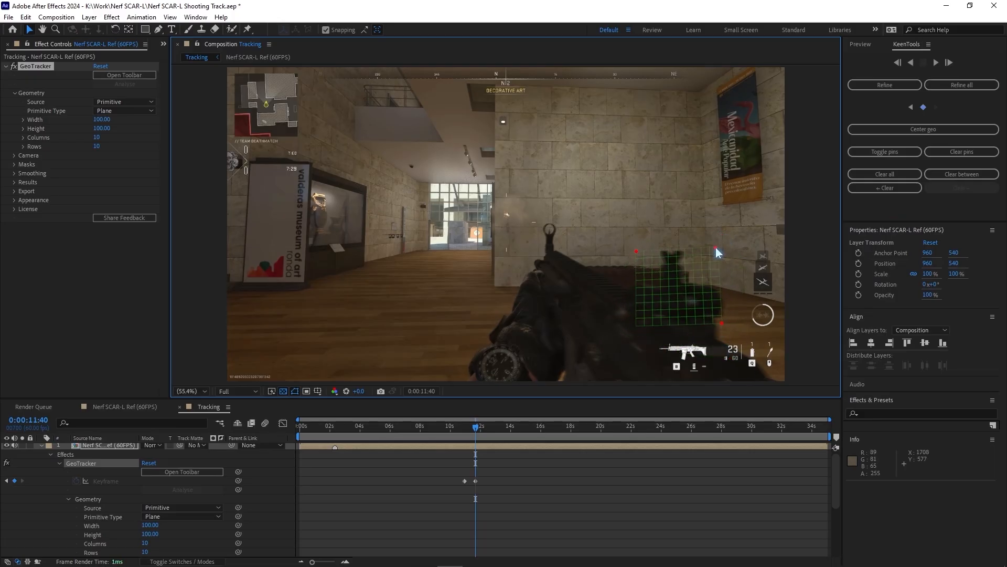
pyautogui.moveTo(476, 428); pyautogui.dragTo(423, 429)
pyautogui.keyDown('alt'); pyautogui.scroll(2, 476, 429); pyautogui.keyUp('alt')
pyautogui.moveTo(771, 247); pyautogui.dragTo(764, 245)
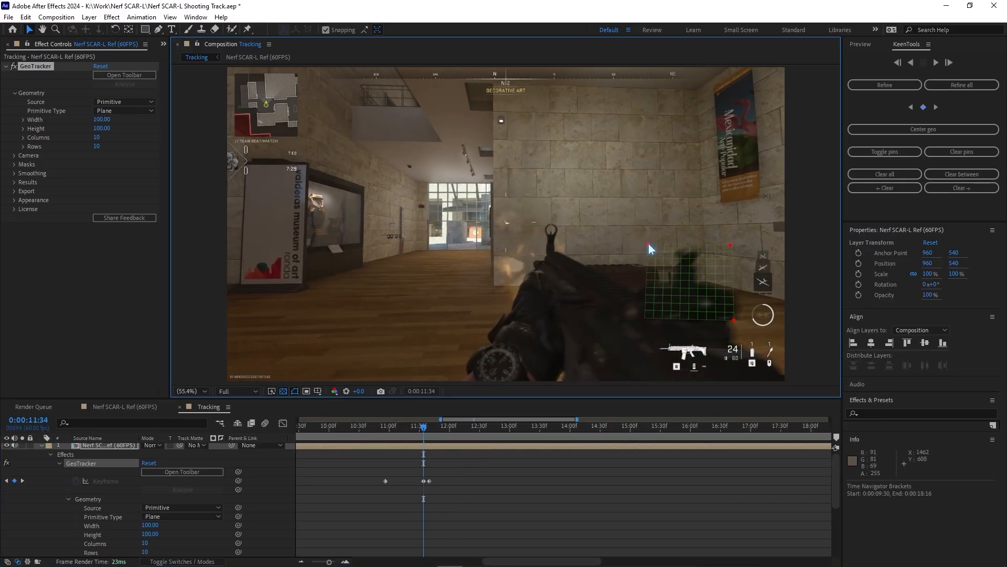
# Continue tracking the plane forward through the rest of the first burst past 0:00:13:11, correcting its pins where it drifts.
pyautogui.click(947, 62)
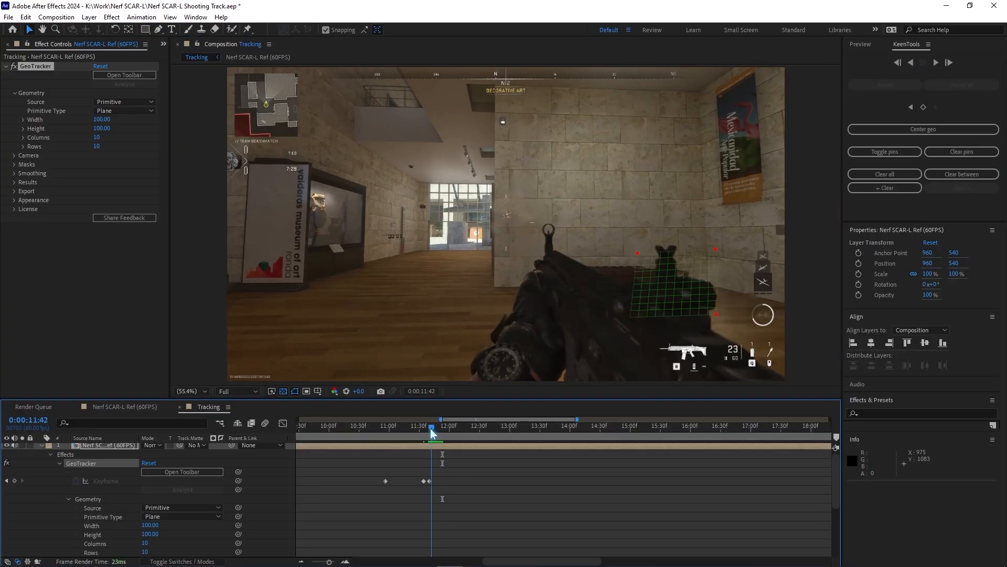
pyautogui.moveTo(628, 243); pyautogui.dragTo(625, 234)
pyautogui.click(936, 63)
pyautogui.click(936, 63)
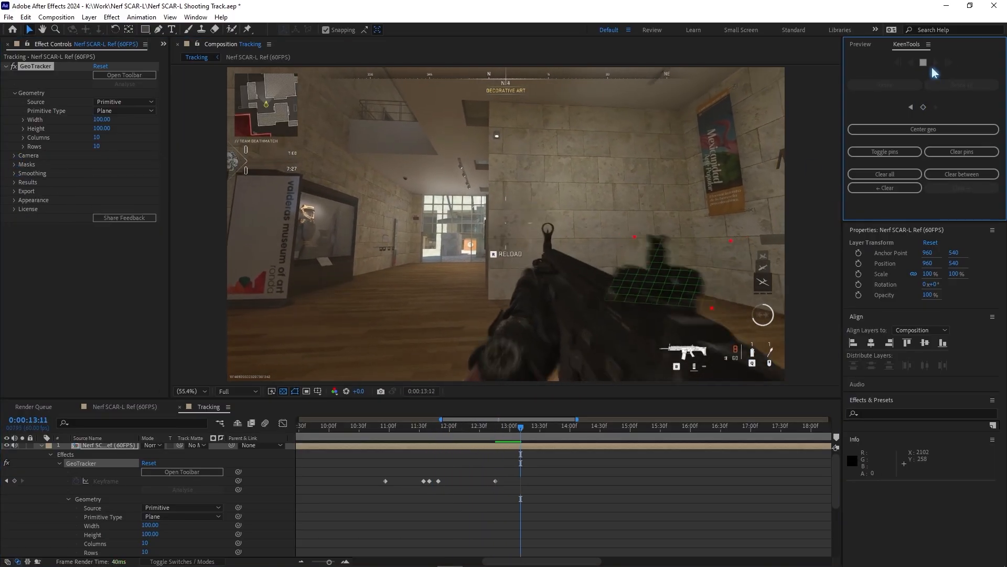
pyautogui.click(522, 438)
# Retrack the section before 0:00:11:34 and realign the plane's pins with the rear sight up to 0:00:11:24.
pyautogui.click(423, 426)
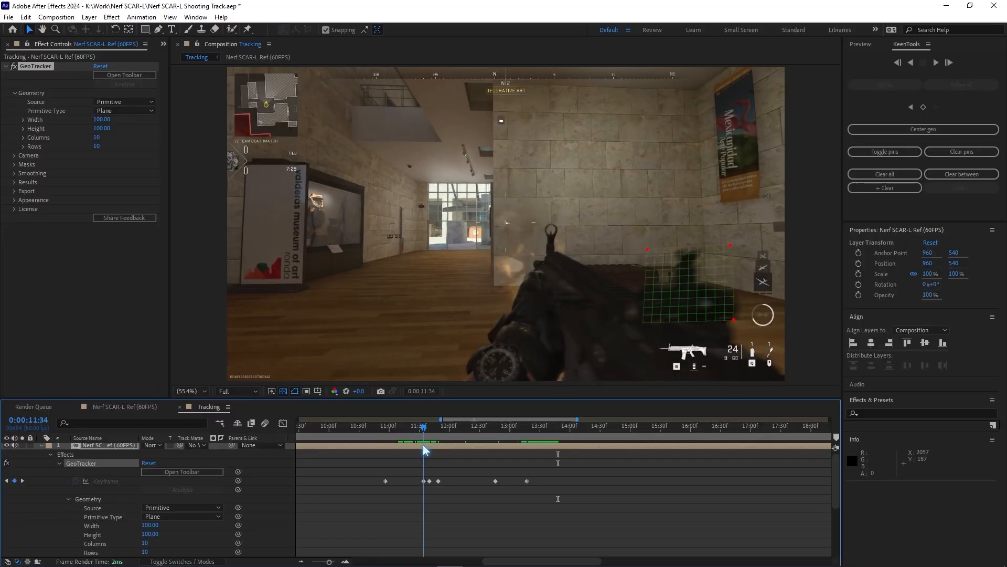
pyautogui.click(911, 62)
pyautogui.click(936, 63)
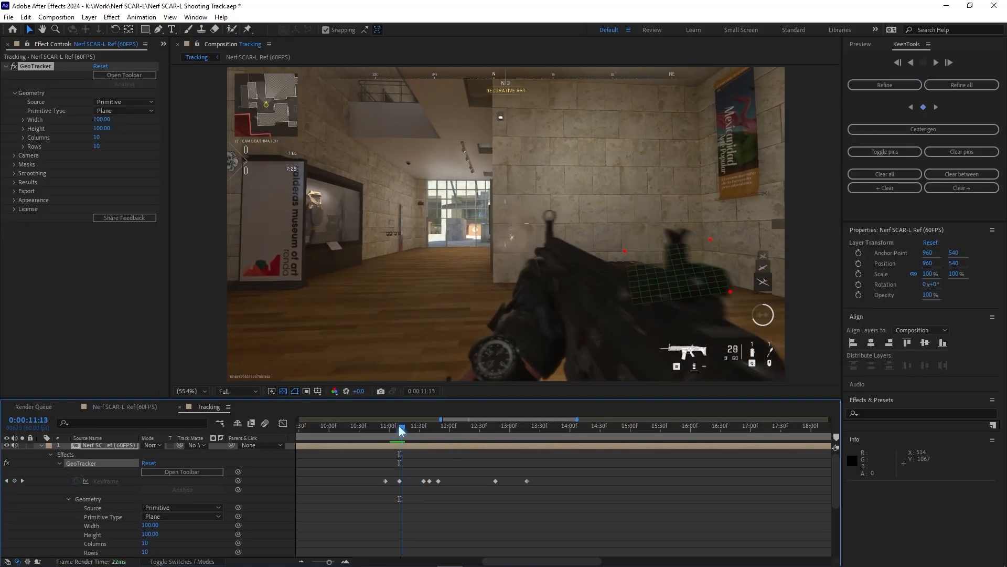
pyautogui.moveTo(744, 236); pyautogui.dragTo(734, 248)
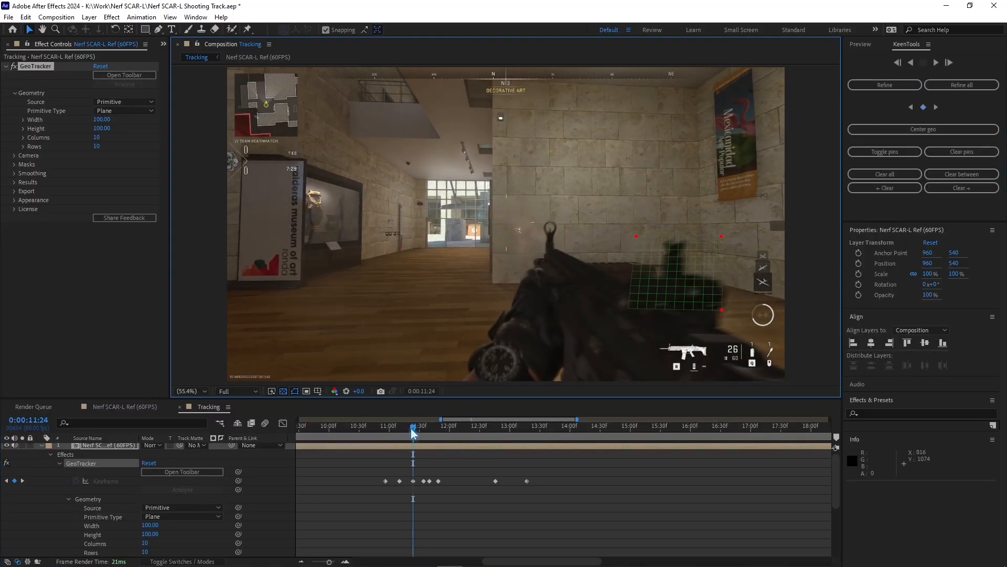
# Track the plane through the burst starting at 0:00:16:20, correct it at 0:00:16:51, and return to the first burst's start.
pyautogui.moveTo(414, 432); pyautogui.dragTo(711, 428)
pyautogui.click(936, 63)
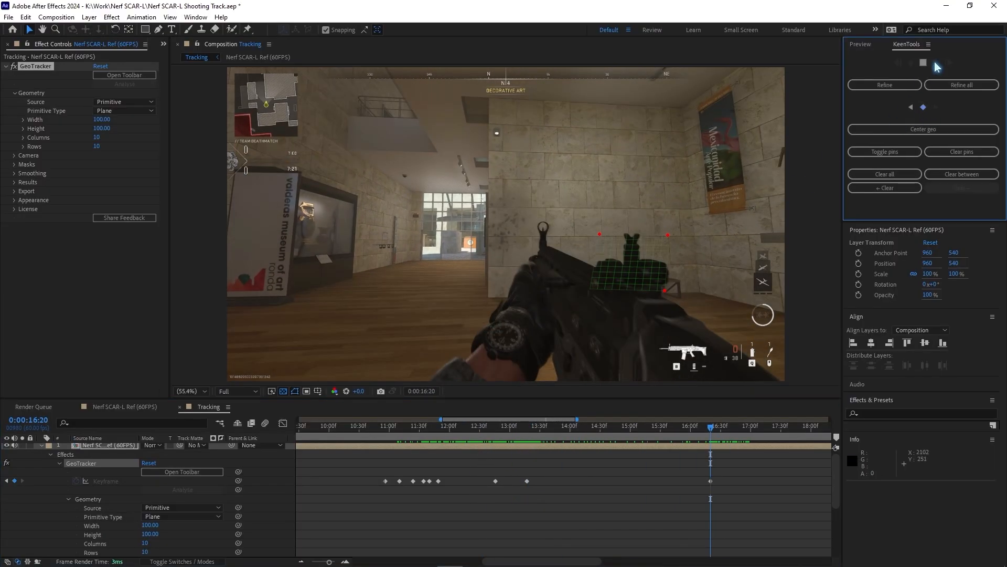
pyautogui.click(656, 246)
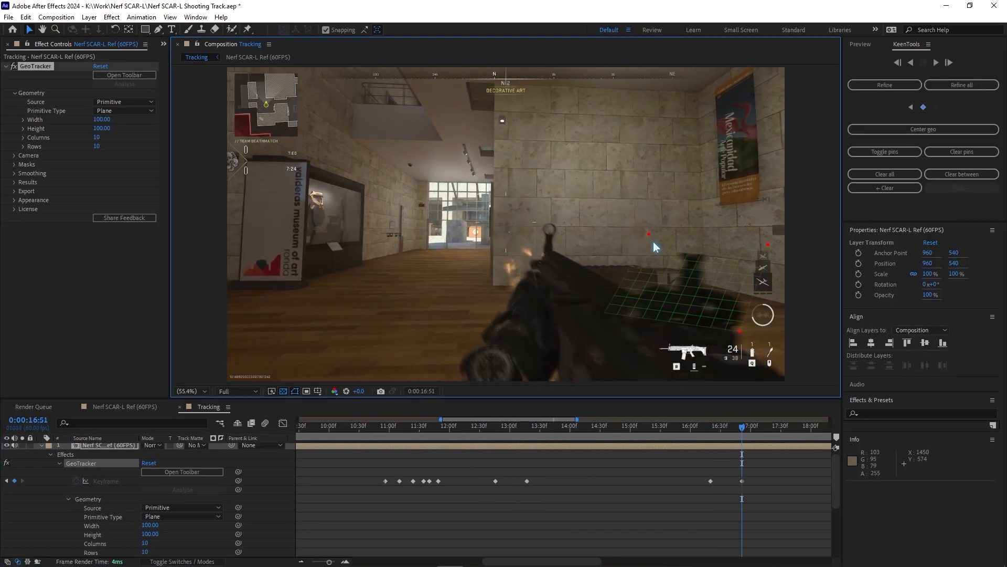
pyautogui.click(383, 425)
pyautogui.press('-')
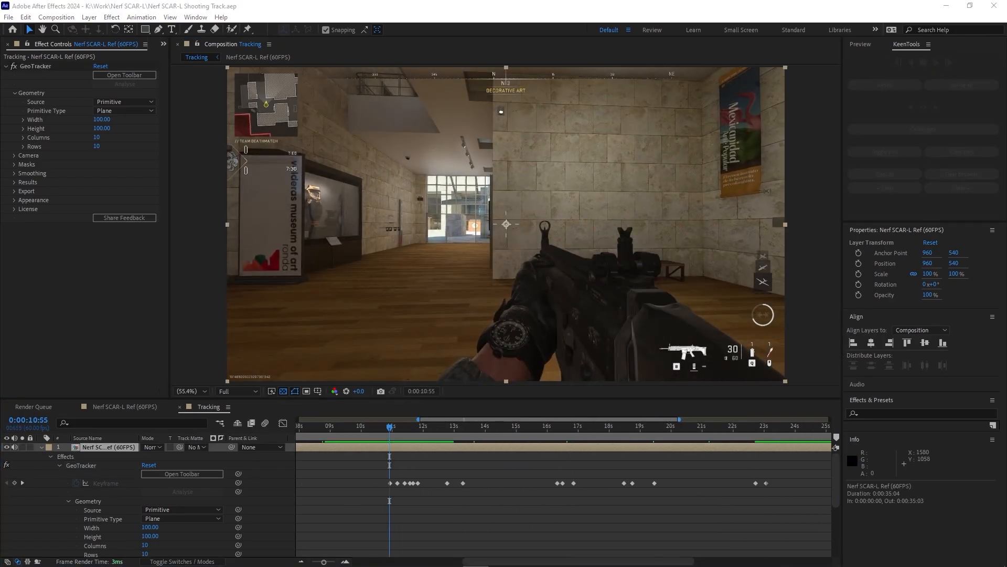
# Export the GeoTracker object track as a linked 3D null in the Tracking composition.
pyautogui.click(14, 192)
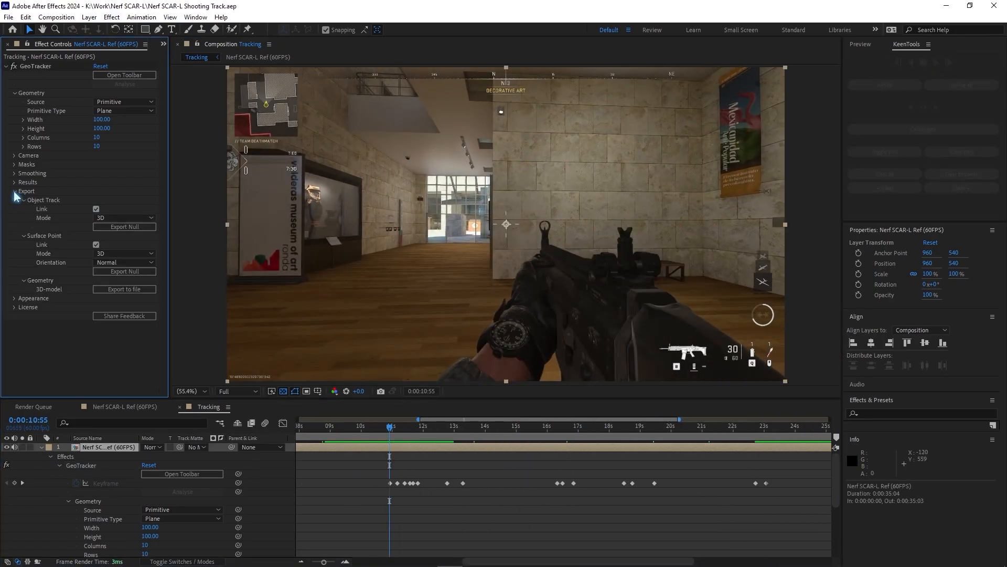
pyautogui.click(105, 226)
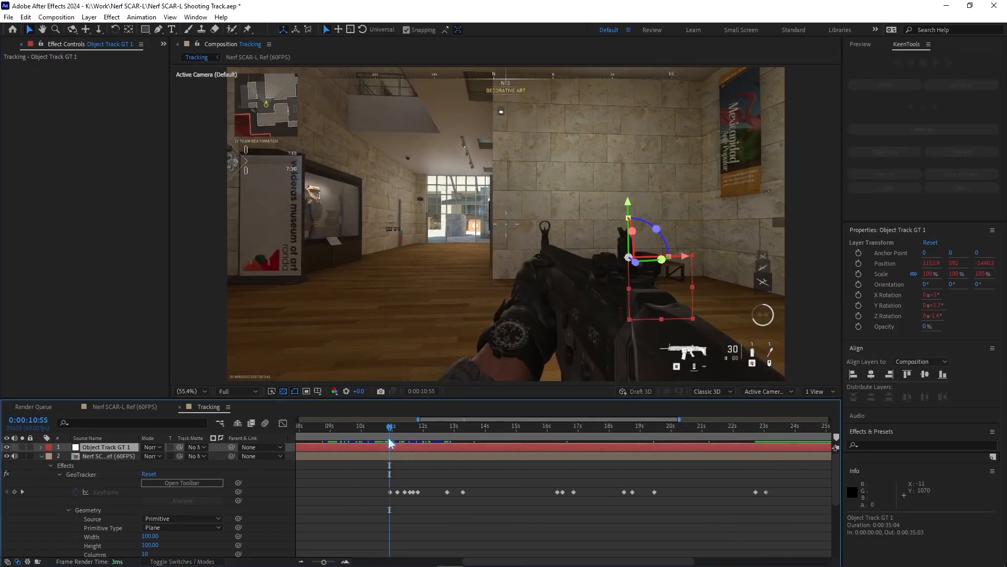
pyautogui.moveTo(383, 431)
pyautogui.mouseDown()
pyautogui.moveTo(608, 431)
pyautogui.moveTo(379, 430)
pyautogui.mouseUp()
# Export the tracked null from the Tracking composition to FBX using FBXtoAE_Pro.
pyautogui.click(10, 18)
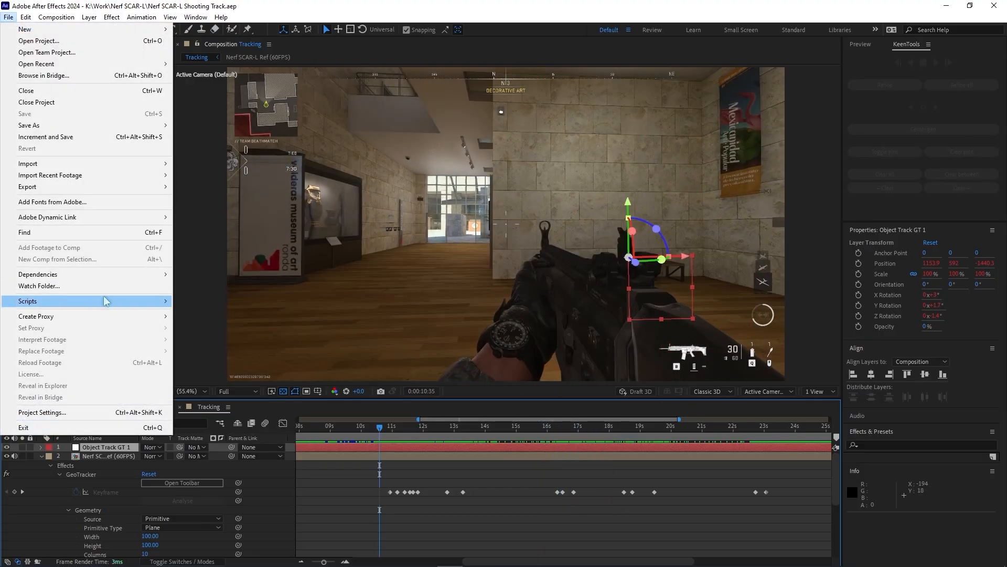
pyautogui.moveTo(102, 189)
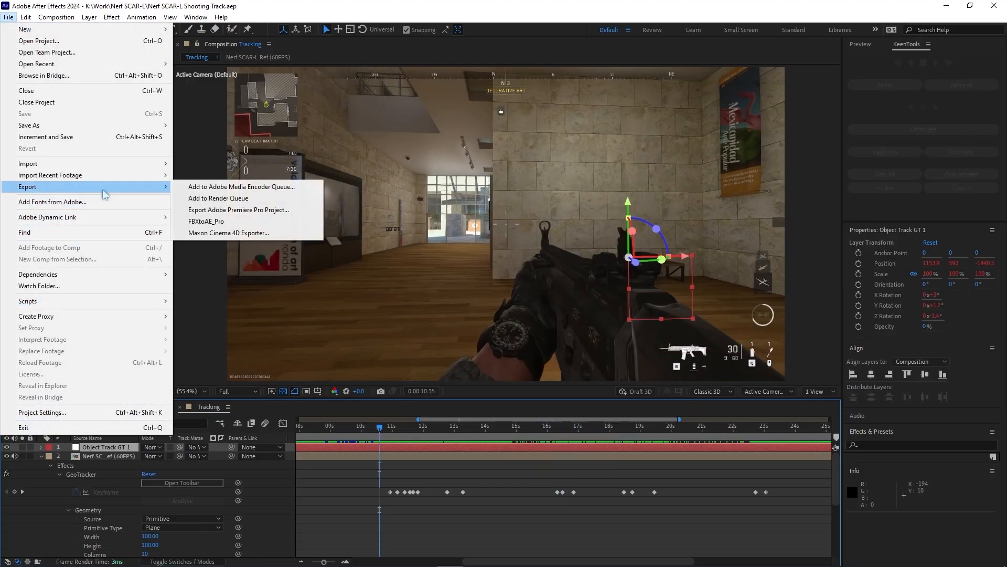
pyautogui.click(241, 221)
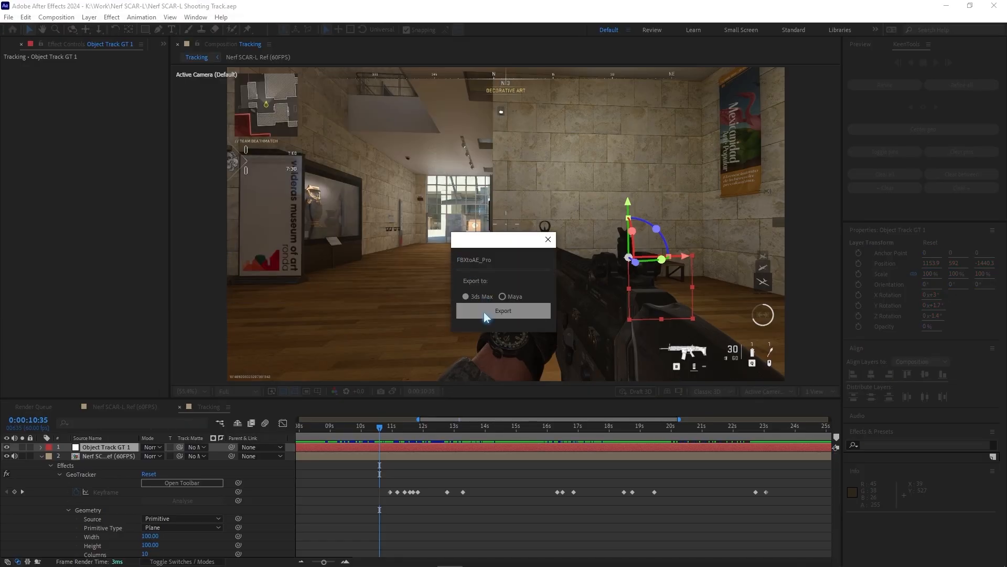
pyautogui.click(485, 313)
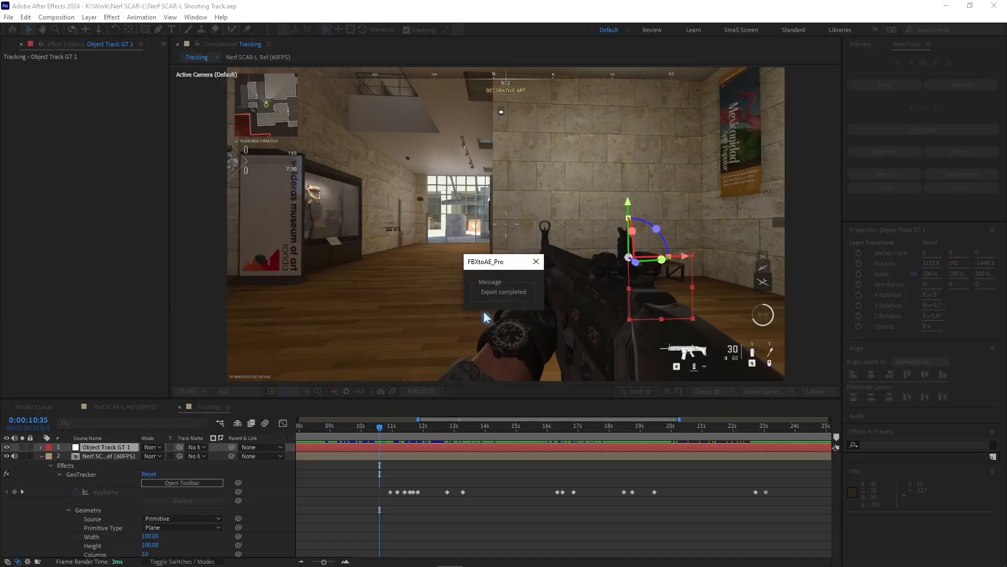
pyautogui.click(536, 261)
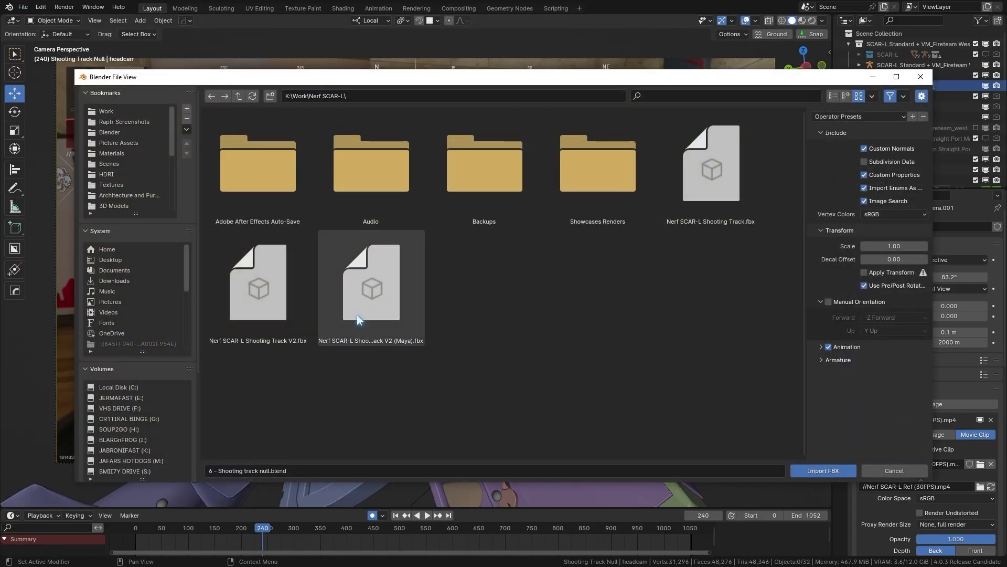
# Switch to Blender and try to import Nerf SCAR-L Shooting Track V2.fbx and its Maya version with the standard FBX importer.
pyautogui.doubleClick(285, 311)
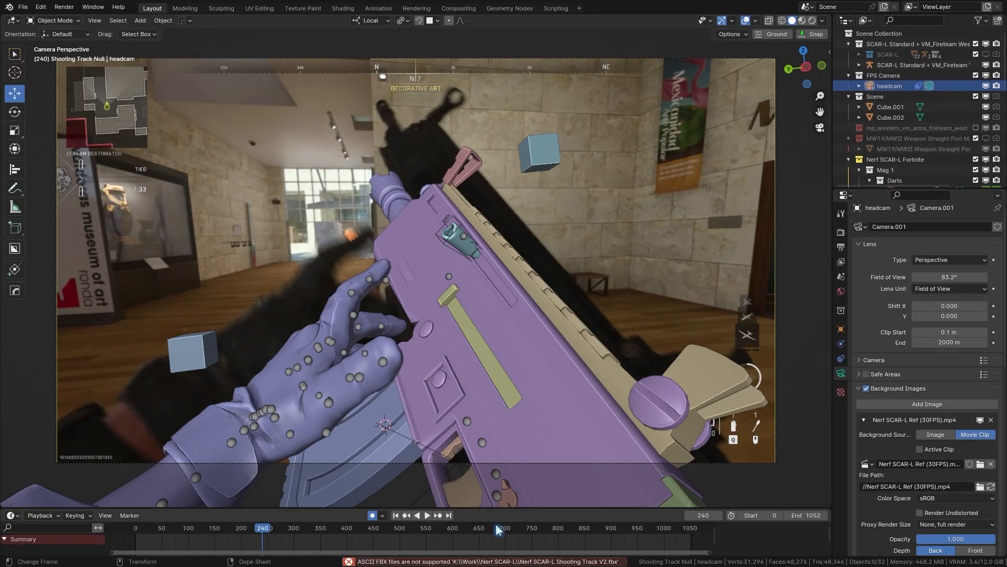
pyautogui.click(23, 7)
pyautogui.moveTo(48, 155)
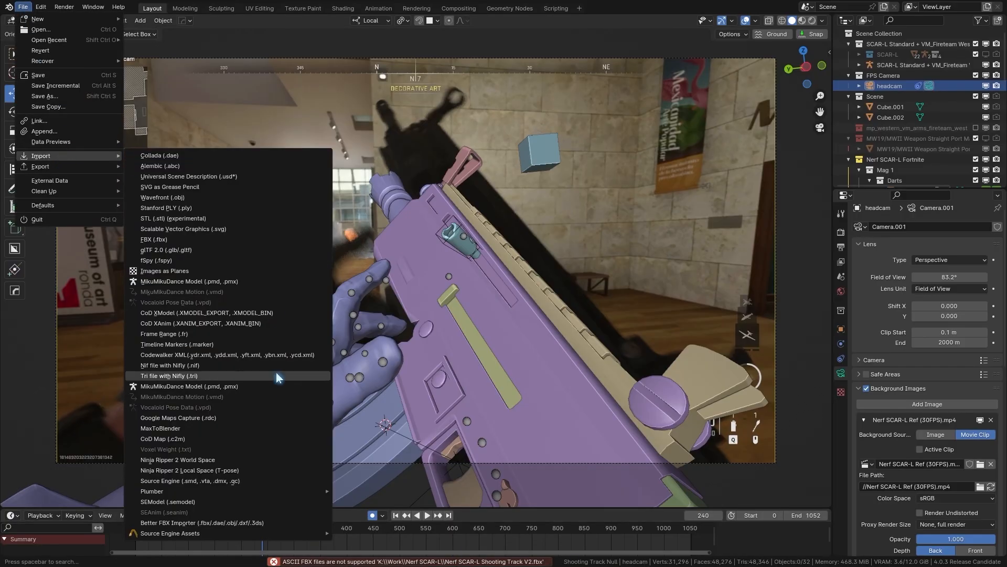
pyautogui.click(173, 240)
pyautogui.doubleClick(390, 304)
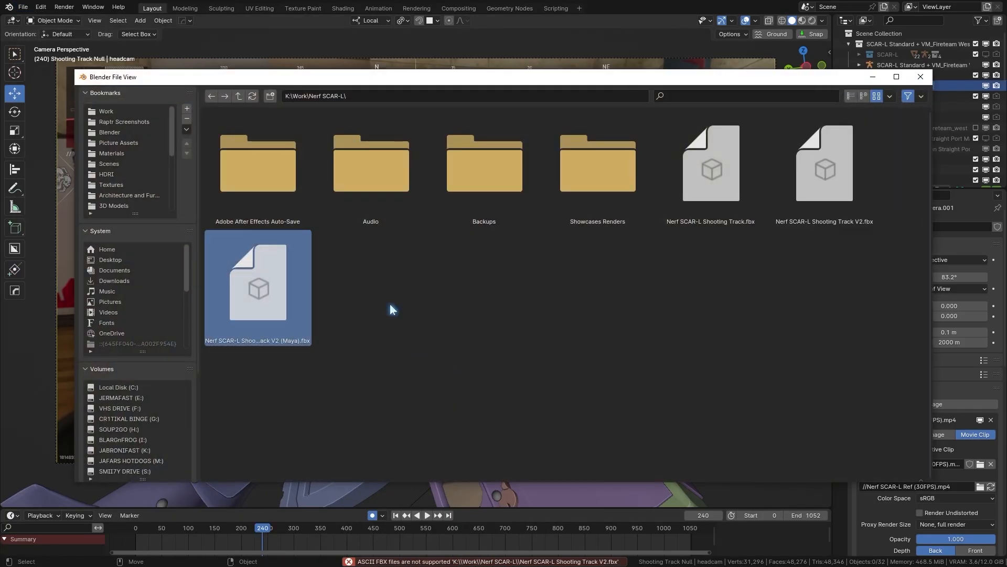
# Read the ArtStation article's solution and explanation for Blender's unsupported ASCII FBX error.
pyautogui.click(23, 6)
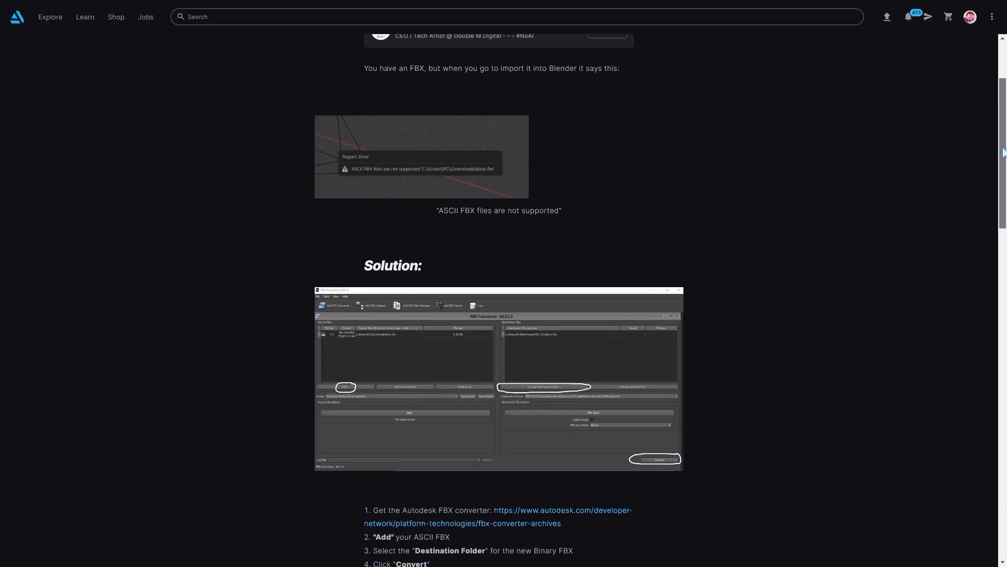
pyautogui.scroll(-7, 1004, 253)
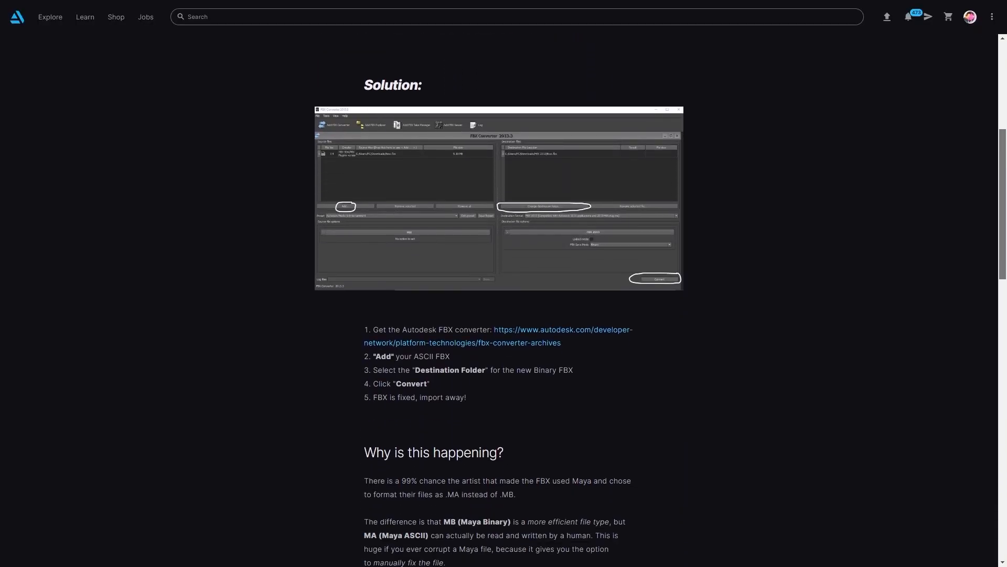
pyautogui.scroll(-4, 1005, 254)
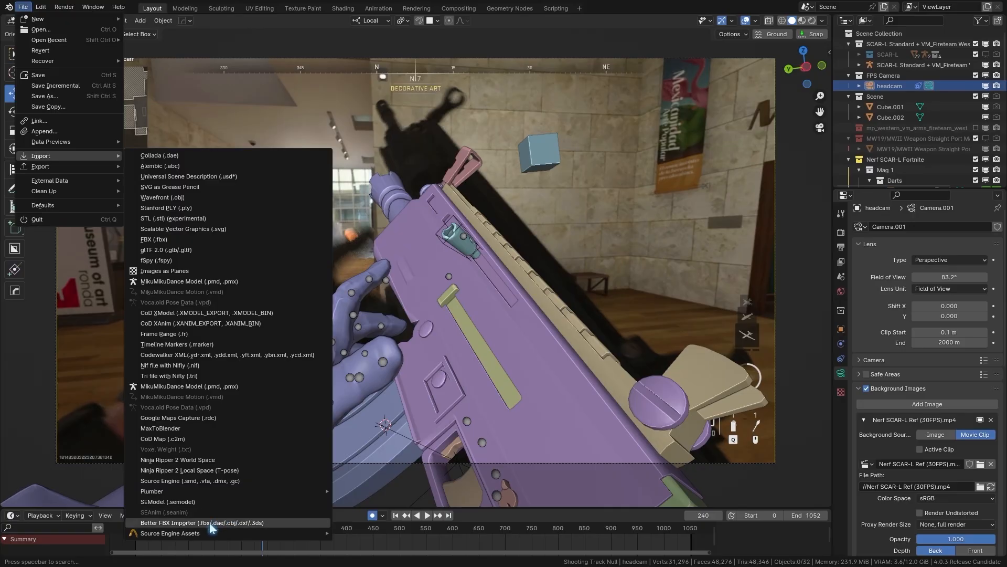
# Import the shooting track FBX into the Blender scene with the Better FBX Importer.
pyautogui.click(225, 519)
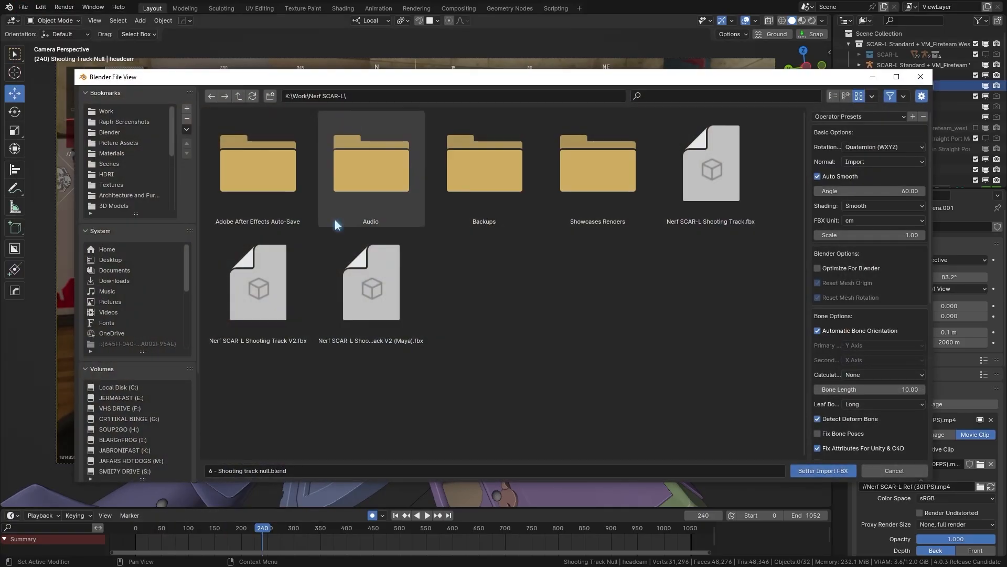
pyautogui.press('Escape')
pyautogui.moveTo(463, 267); pyautogui.dragTo(206, 152, button='middle')
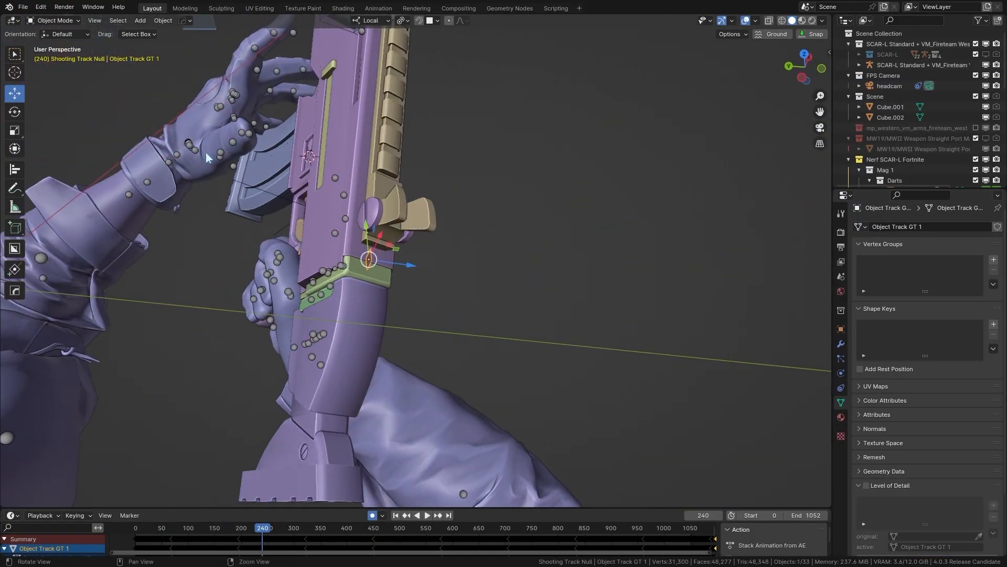
# Show the imported null's animation curves in the Graph Editor and check them across the tracked bursts.
pyautogui.click(17, 20)
pyautogui.click(142, 72)
pyautogui.scroll(-10, 474, 278)
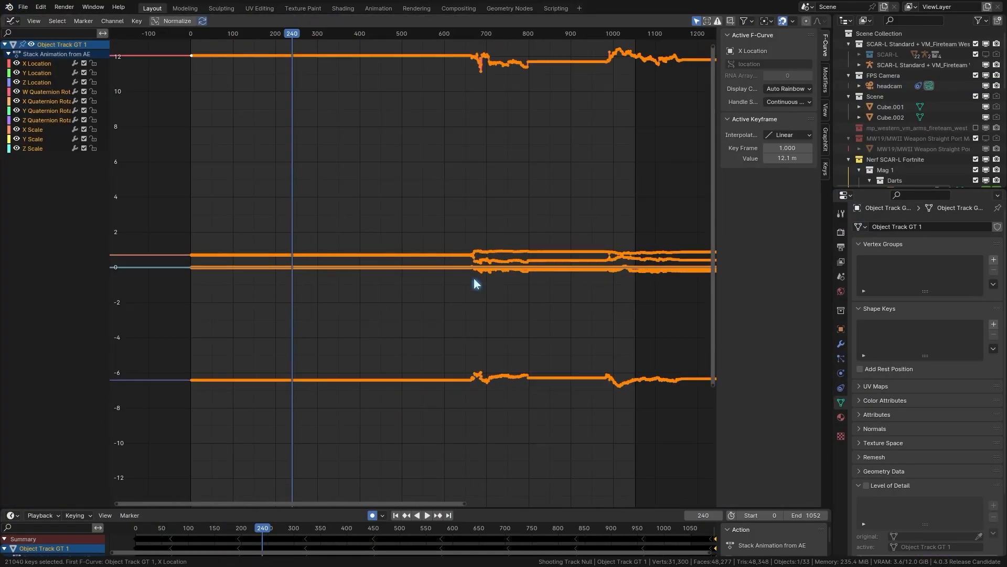
pyautogui.moveTo(473, 279); pyautogui.dragTo(393, 247, button='middle')
pyautogui.scroll(1, 394, 259)
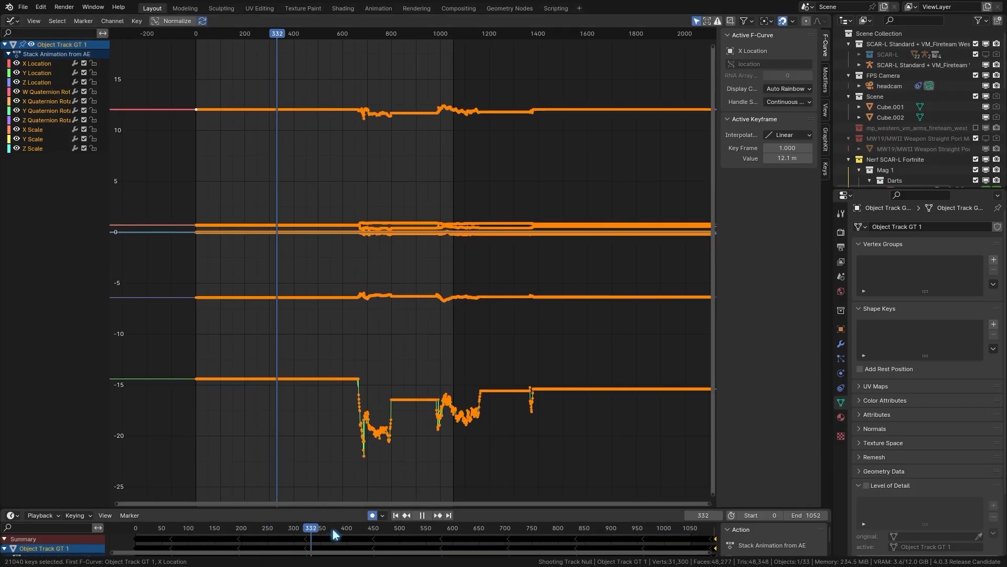
pyautogui.press('Escape')
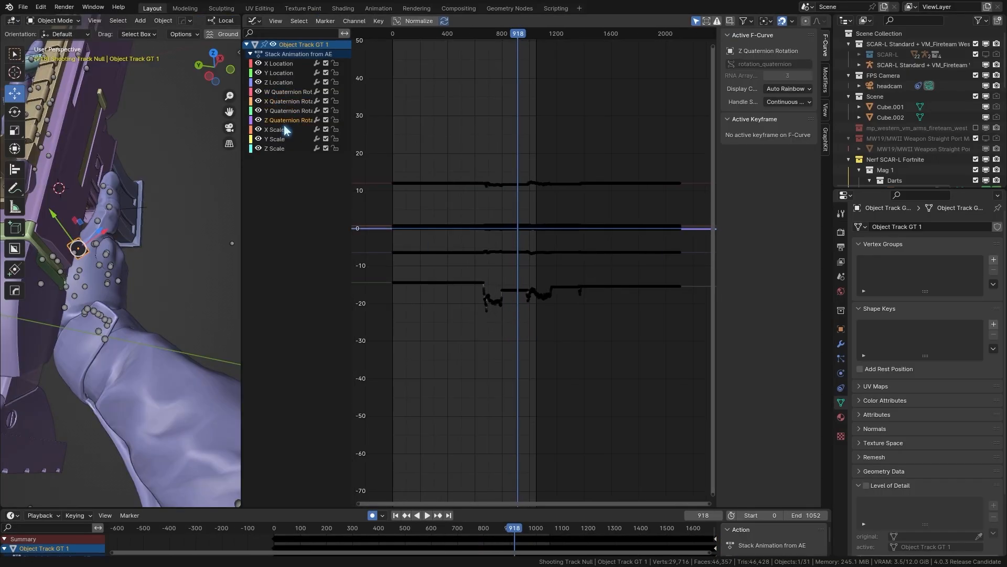
# Delete the null's quaternion rotation and scale curves, keeping only the X, Y and Z location channels.
pyautogui.scroll(10, 524, 236)
pyautogui.click(504, 222)
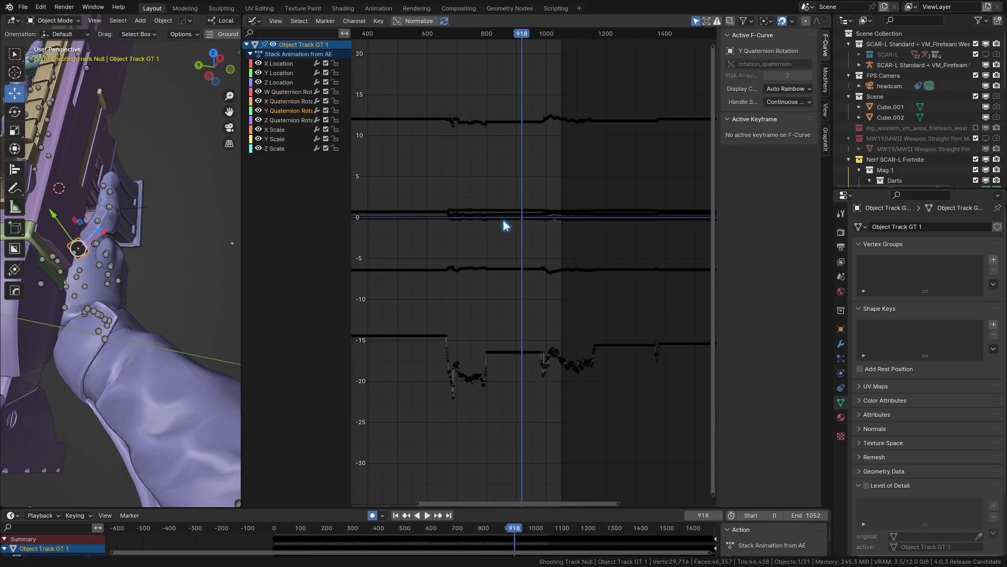
pyautogui.scroll(-14, 501, 222)
pyautogui.scroll(13, 468, 245)
pyautogui.scroll(-5, 469, 246)
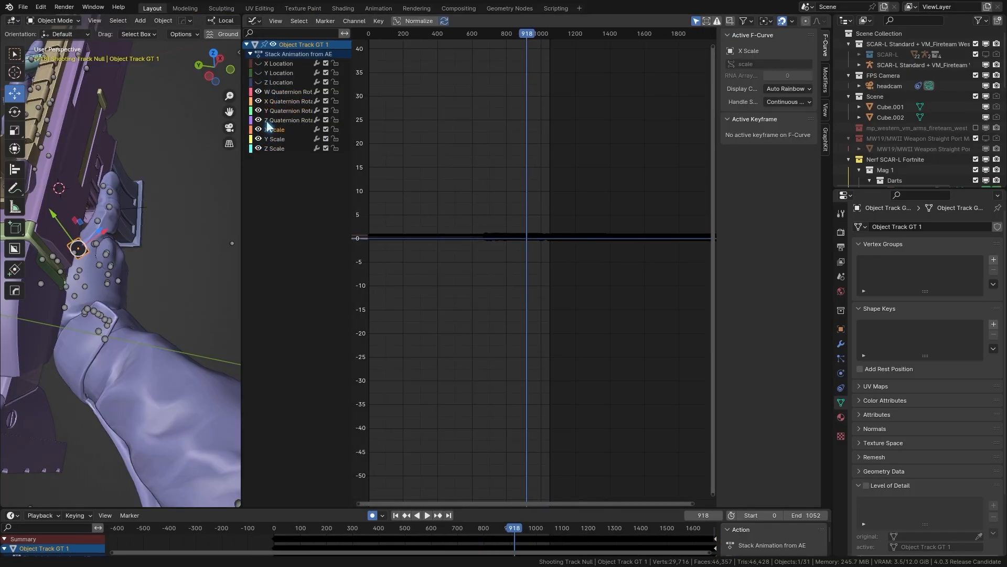
pyautogui.scroll(-7, 535, 243)
pyautogui.moveTo(396, 214); pyautogui.dragTo(685, 294)
pyautogui.press('Delete')
pyautogui.moveTo(259, 82); pyautogui.dragTo(258, 64)
# Examine the null's location curves around the first burst, between about frames 640 and 800.
pyautogui.scroll(15, 550, 294)
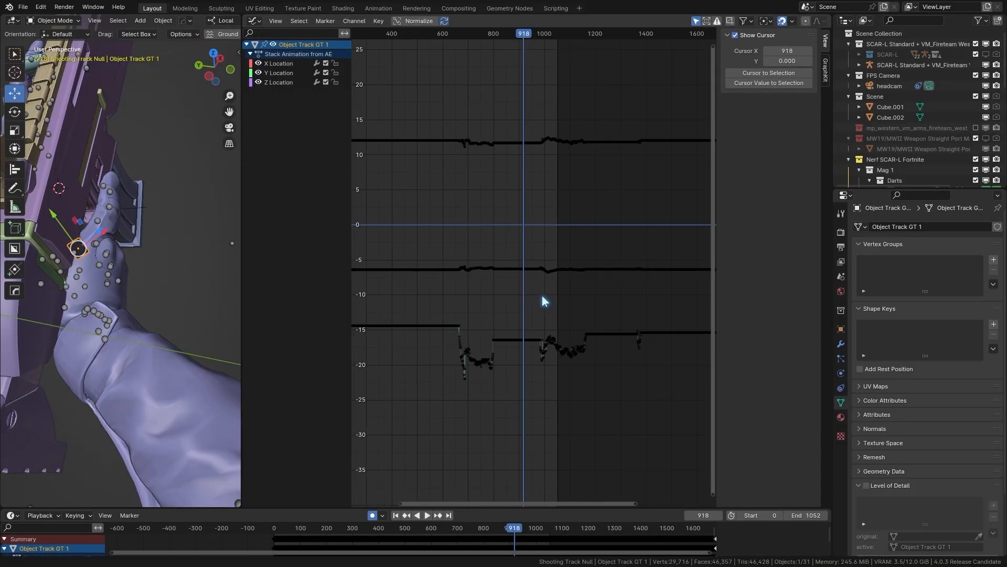
pyautogui.scroll(-5, 529, 272)
pyautogui.scroll(7, 530, 277)
pyautogui.moveTo(468, 266); pyautogui.dragTo(539, 254, button='middle')
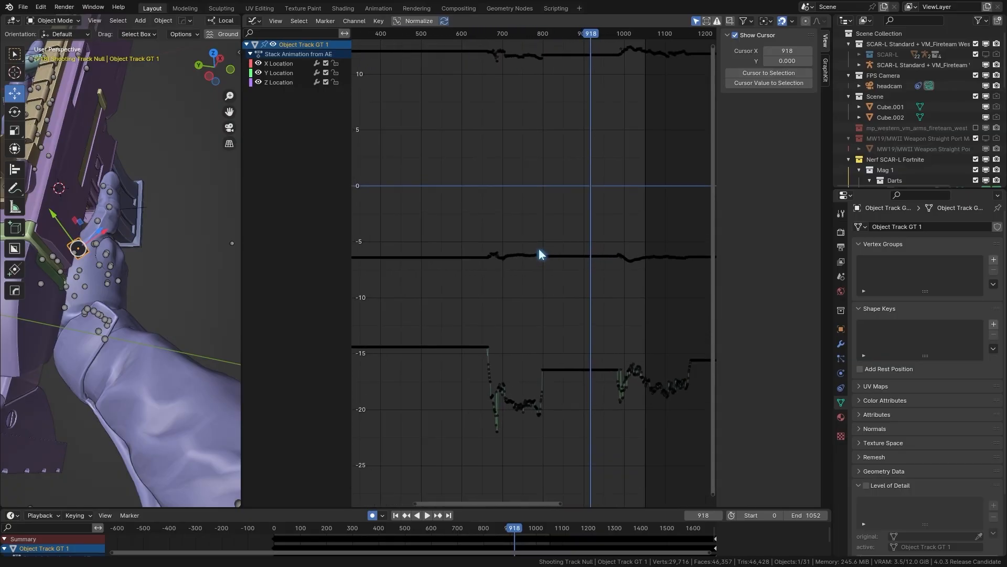
pyautogui.scroll(5, 539, 254)
pyautogui.moveTo(516, 362); pyautogui.dragTo(556, 205, button='middle')
pyautogui.scroll(3, 555, 207)
pyautogui.moveTo(547, 252); pyautogui.dragTo(488, 226, button='middle')
pyautogui.scroll(7, 472, 220)
pyautogui.scroll(-1, 447, 202)
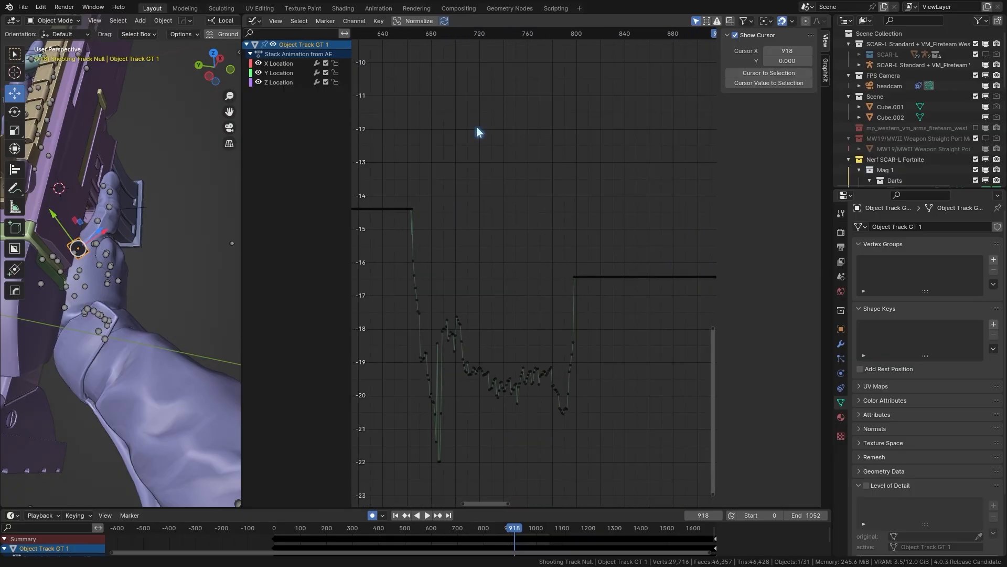
# Scale the Y location keys before frame 671 about the 2D cursor and thin out the redundant flat keys before the burst.
pyautogui.moveTo(409, 35); pyautogui.dragTo(496, 46)
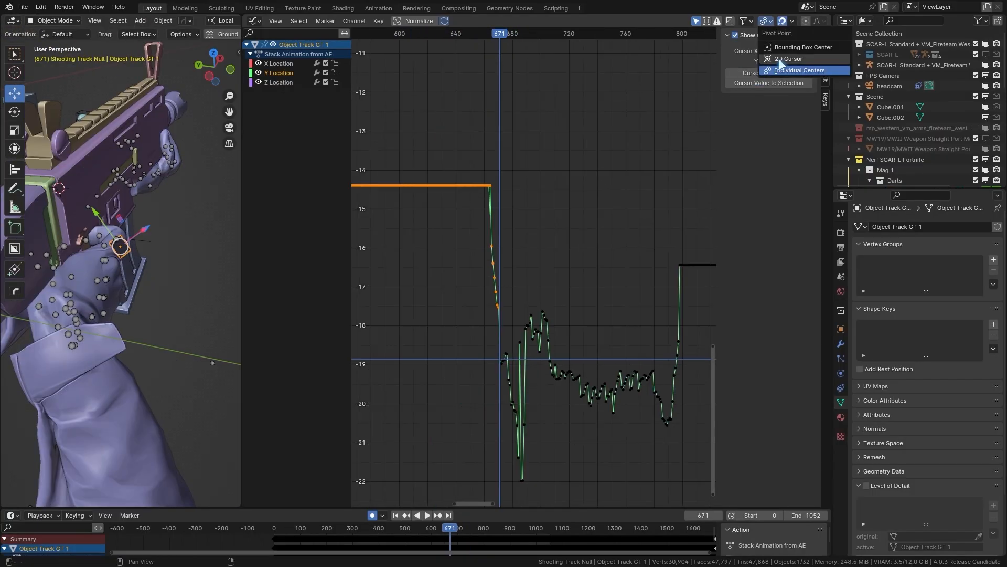
pyautogui.click(769, 73)
pyautogui.moveTo(489, 237); pyautogui.dragTo(458, 270)
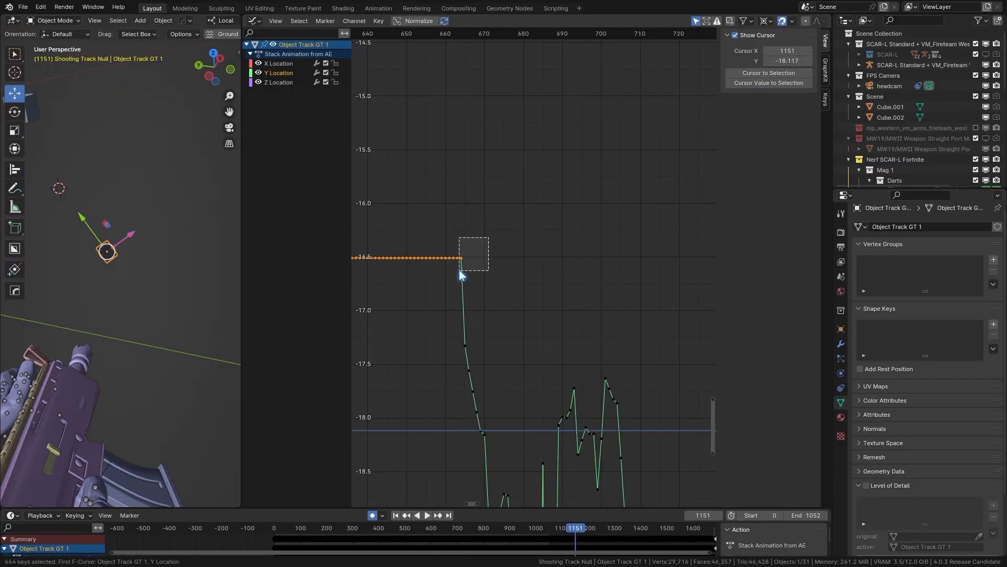
pyautogui.scroll(-5, 473, 257)
# Paste the resting Y location key at frames 798, 1163 and about 1380 to level the gaps between the bursts.
pyautogui.click(554, 34)
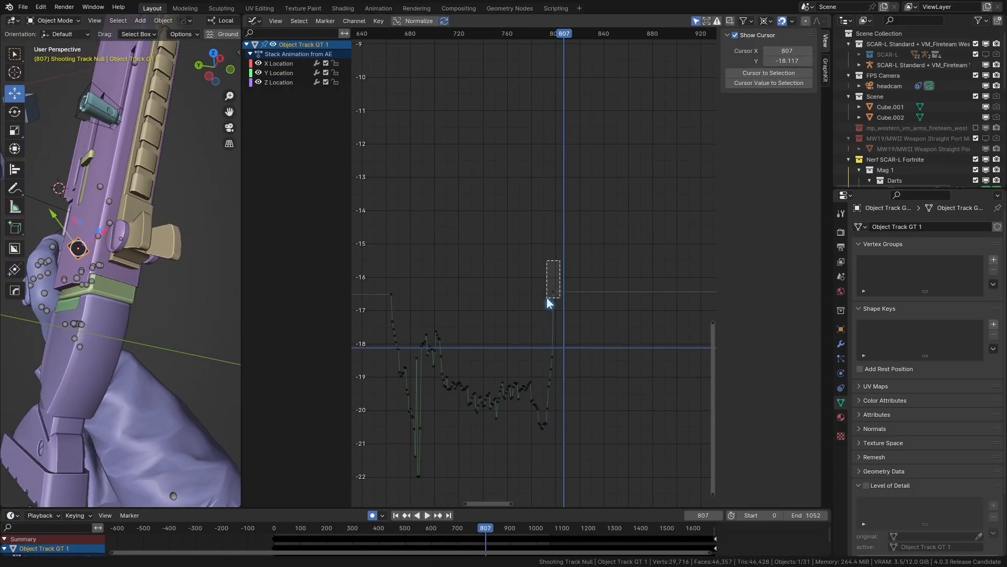
pyautogui.press('q')
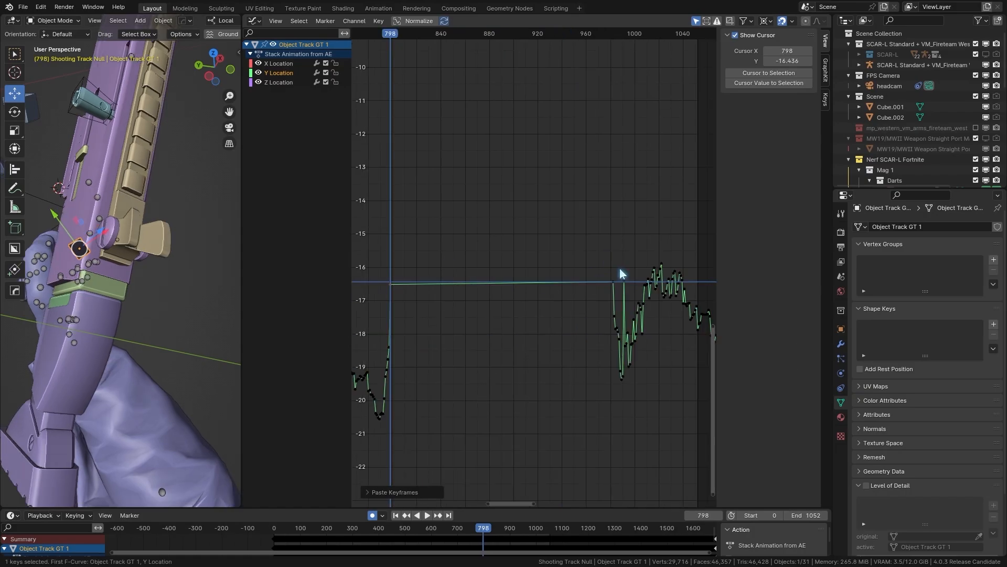
pyautogui.moveTo(566, 272); pyautogui.dragTo(536, 297)
pyautogui.moveTo(536, 297); pyautogui.dragTo(537, 299)
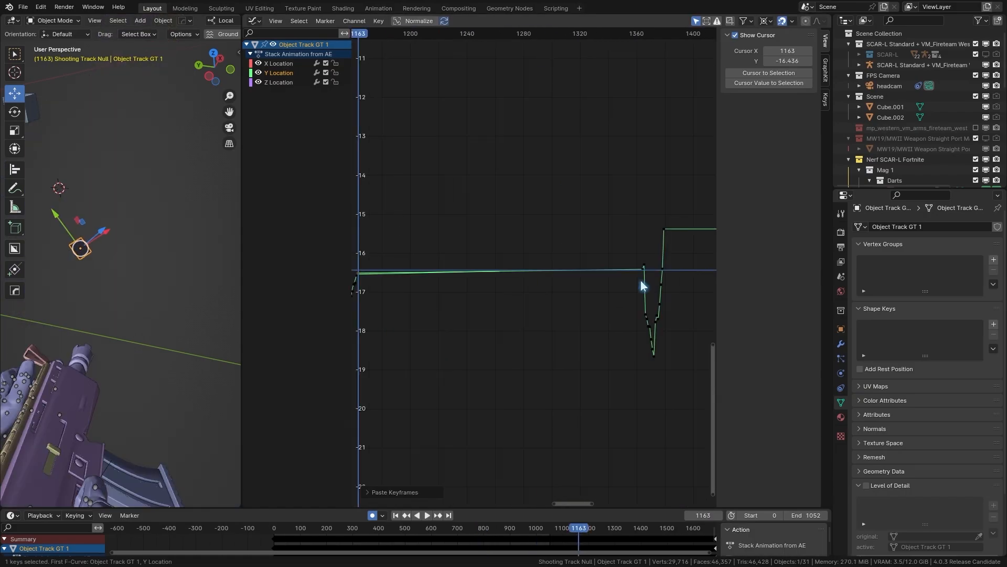
pyautogui.click(502, 35)
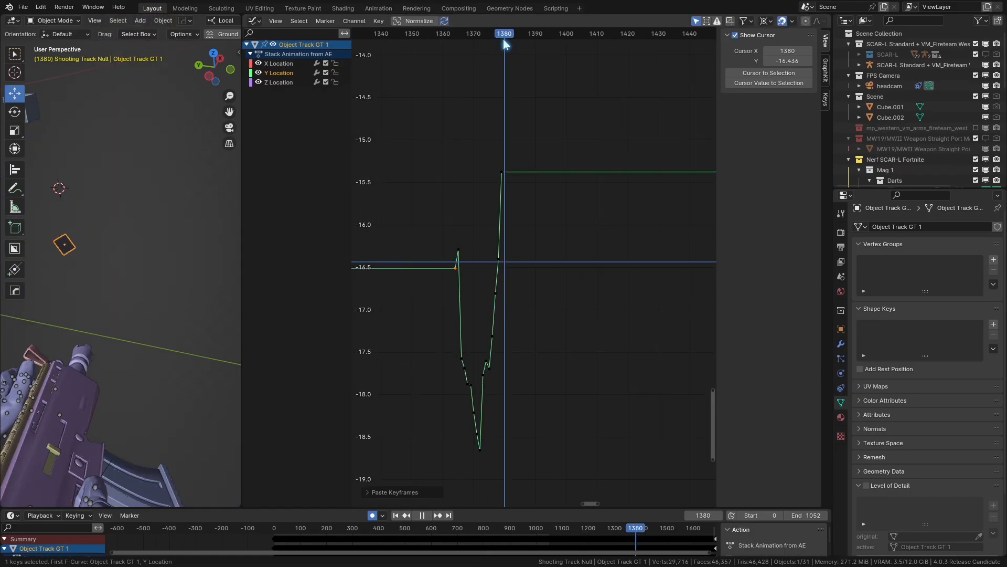
pyautogui.hotkey('ctrl', 'v')
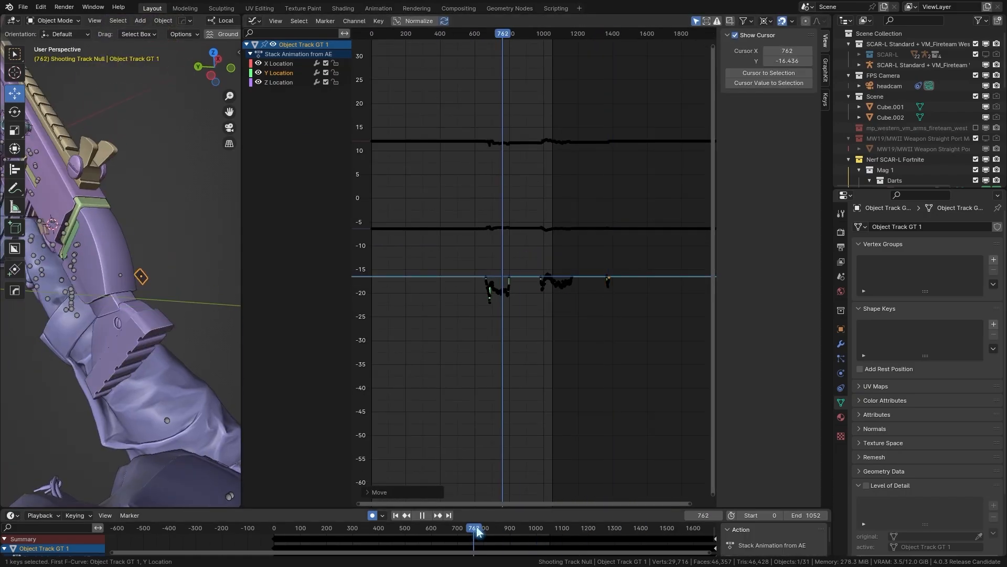
# Set the scene's output frame rate to 30 fps.
pyautogui.click(841, 247)
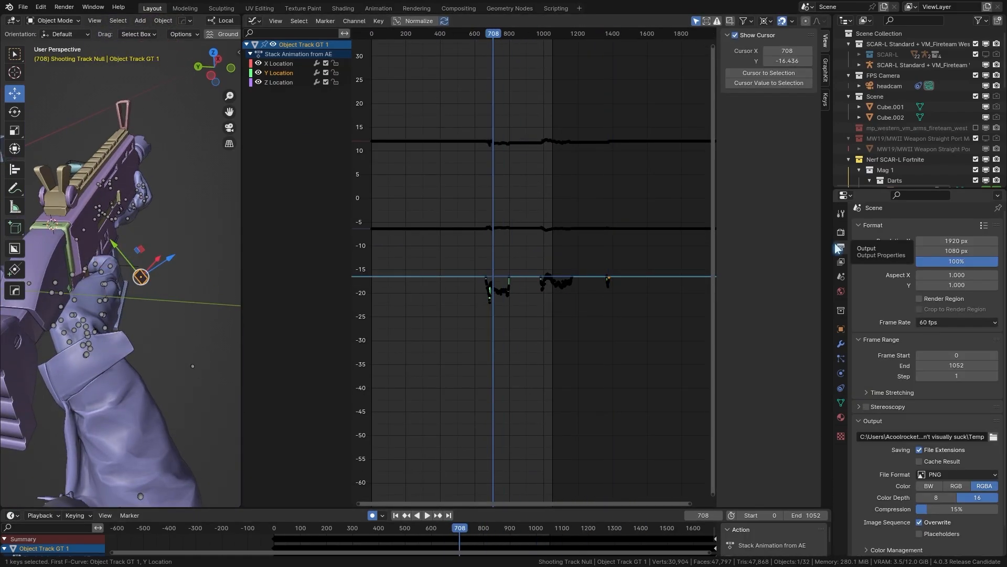
pyautogui.click(927, 325)
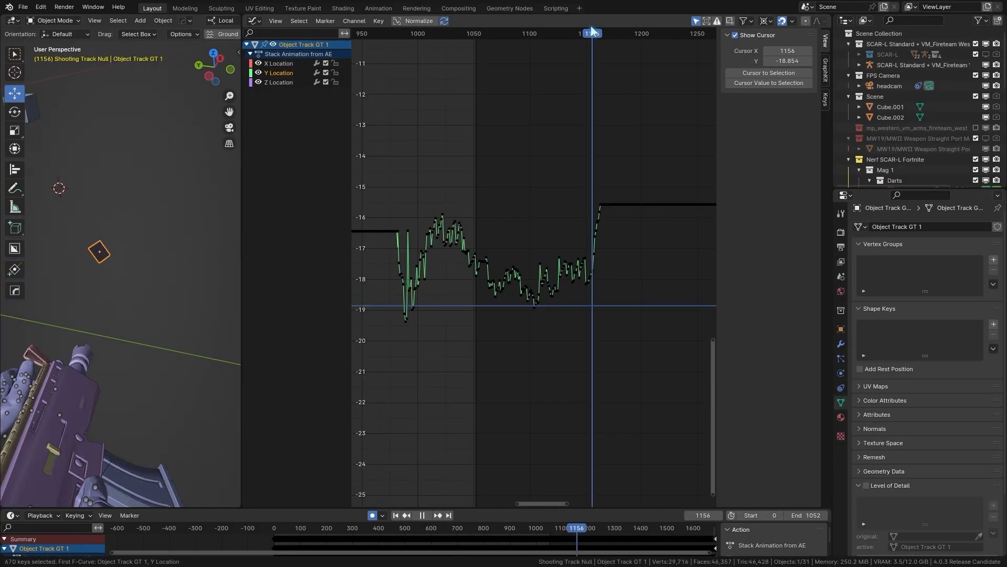
# Scale and shift the Y location keys after frame 1151 vertically to match the resting level before the second burst.
pyautogui.scroll(5, 694, 193)
pyautogui.moveTo(690, 200); pyautogui.dragTo(390, 310)
pyautogui.scroll(-5, 438, 298)
pyautogui.moveTo(415, 307); pyautogui.dragTo(590, 299, button='middle')
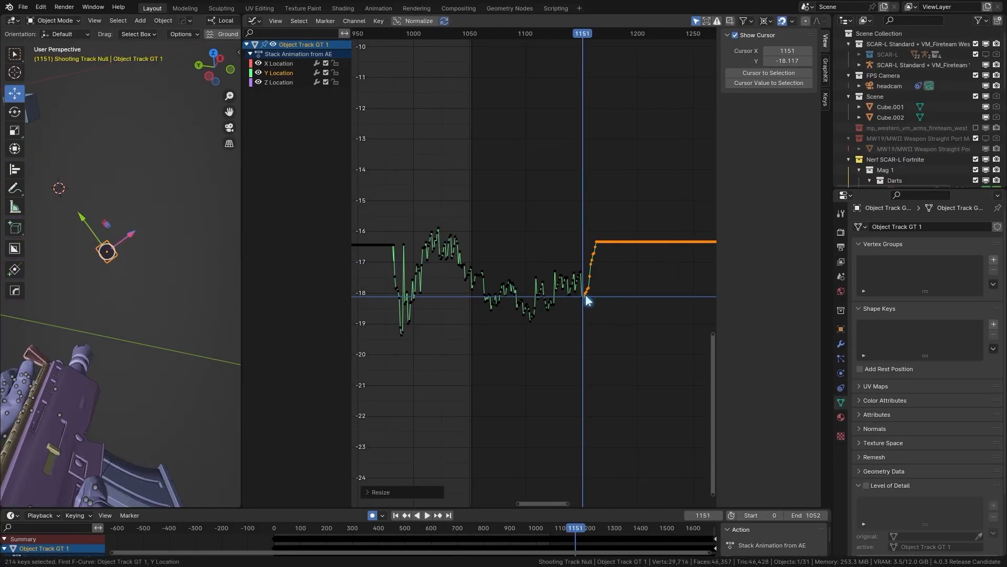
pyautogui.press('g')
pyautogui.press('y')
pyautogui.click(598, 336)
# Adjust the height of the selected Y location transition keys and select the flat keys following the last tracked section.
pyautogui.scroll(8, 493, 236)
pyautogui.moveTo(489, 127); pyautogui.dragTo(447, 376)
pyautogui.press('g')
pyautogui.press('y')
pyautogui.click(478, 294)
pyautogui.moveTo(698, 236); pyautogui.dragTo(405, 259)
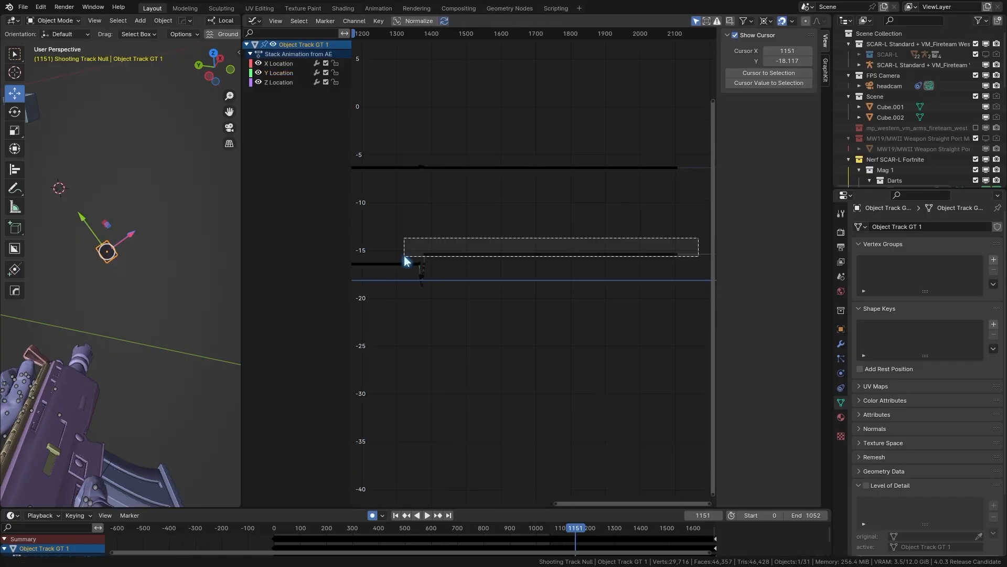
pyautogui.press('Home')
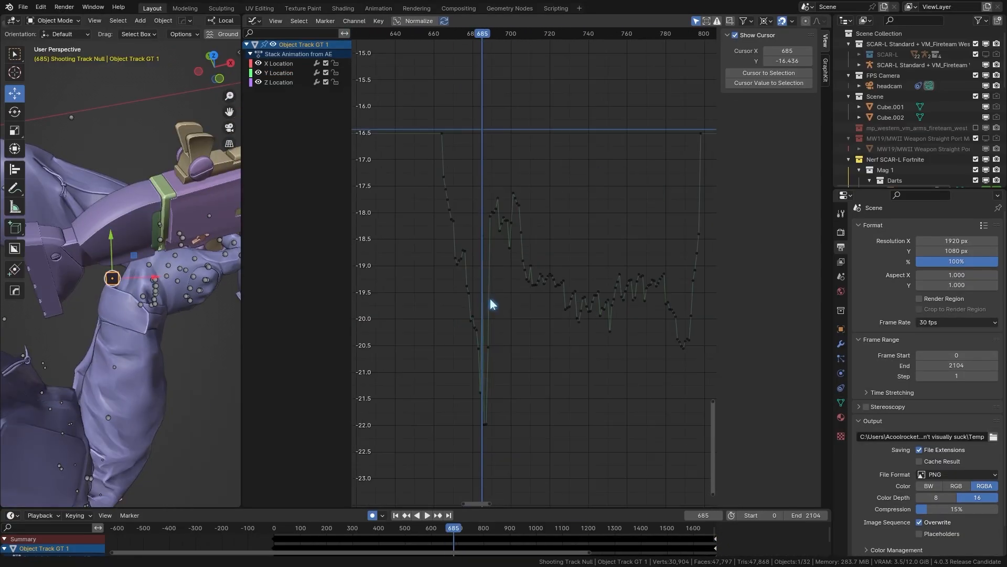
# Play back the tracked motion through the bursts to check the Y location curve.
pyautogui.click(533, 332)
pyautogui.press('Home')
pyautogui.press('space')
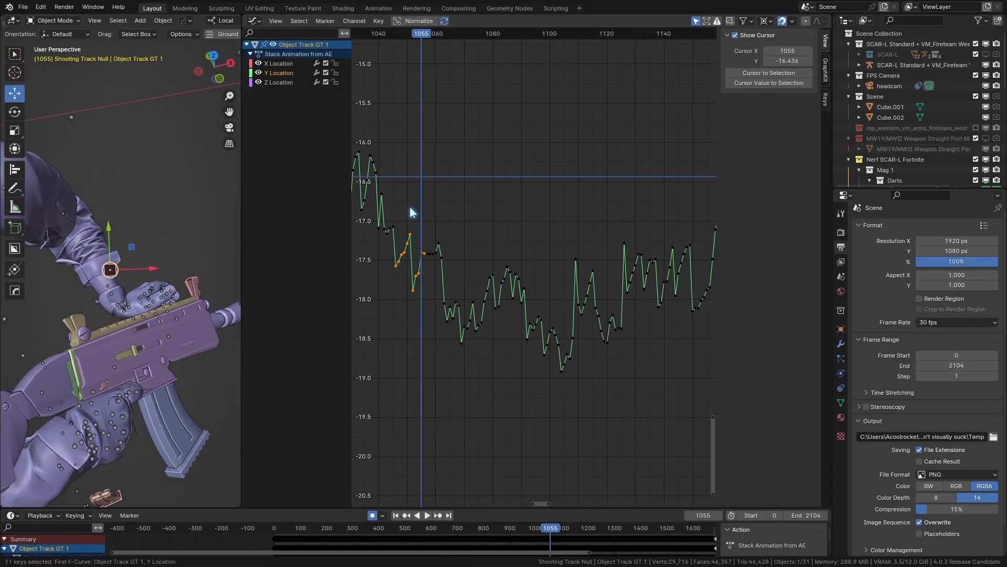
# Push the Stack Animation from AE action down into a nonlinear animation strip and set its playback scale to 0.5.
pyautogui.click(254, 21)
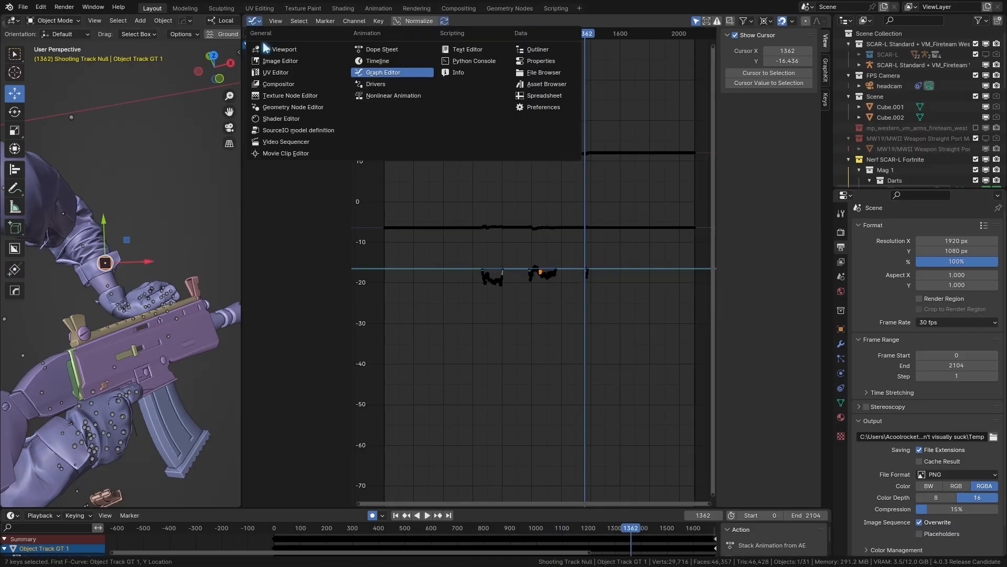
pyautogui.click(393, 97)
pyautogui.press('Tab')
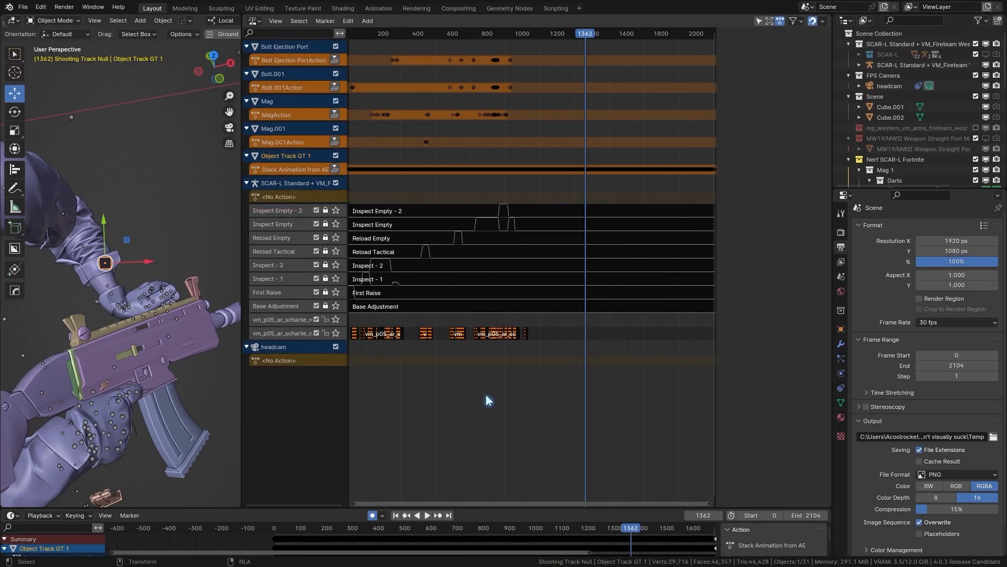
pyautogui.click(339, 169)
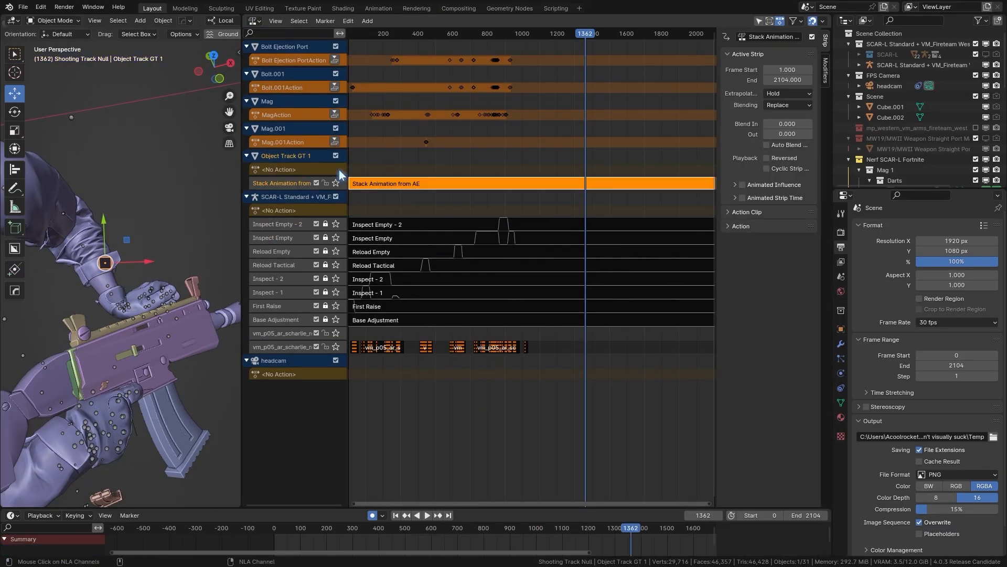
pyautogui.doubleClick(787, 277)
pyautogui.write('0.500')
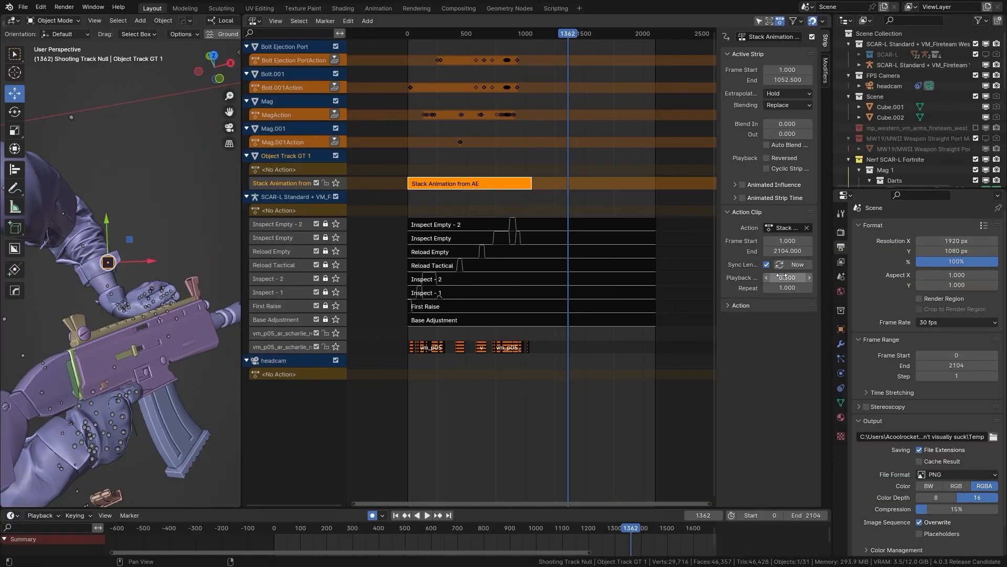
# Halve the scene's end frame from its present length to 1052.
pyautogui.press('Home')
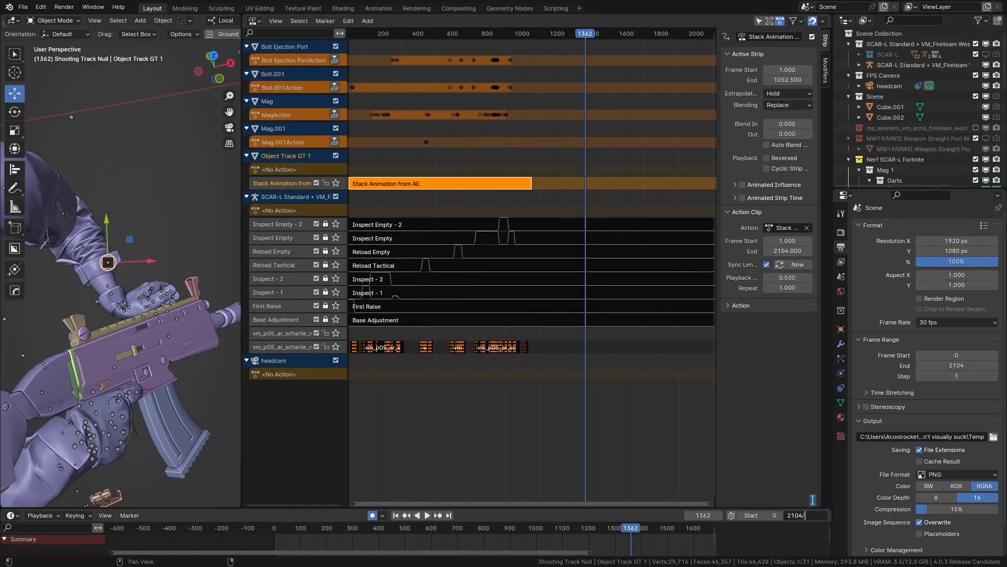
pyautogui.write('2')
pyautogui.press('Return')
# Scrub the retimed shooting motion around frame 330 and compare it with the footage through the camera.
pyautogui.moveTo(420, 227); pyautogui.dragTo(484, 216, button='middle')
pyautogui.scroll(6, 484, 216)
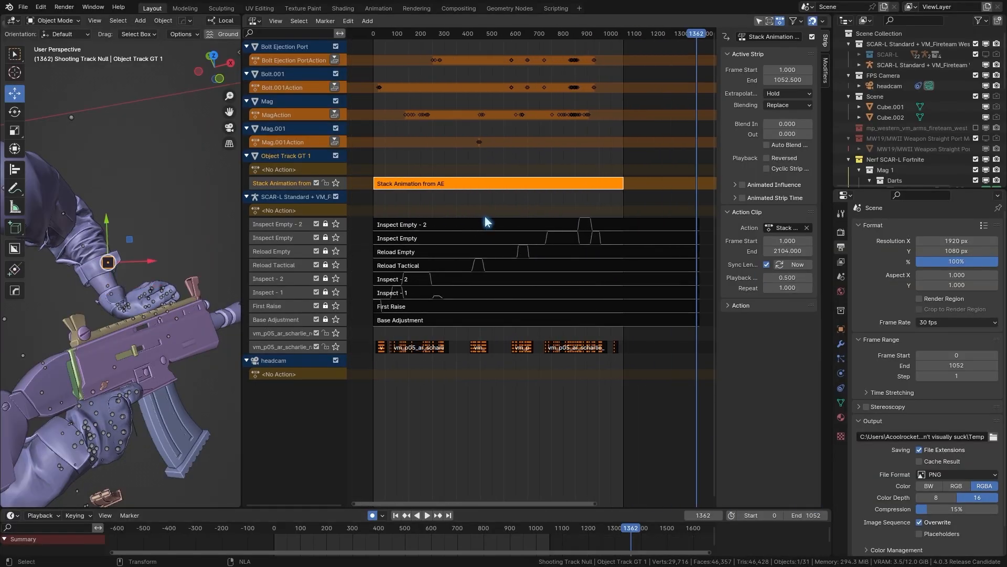
pyautogui.moveTo(410, 34); pyautogui.dragTo(436, 32)
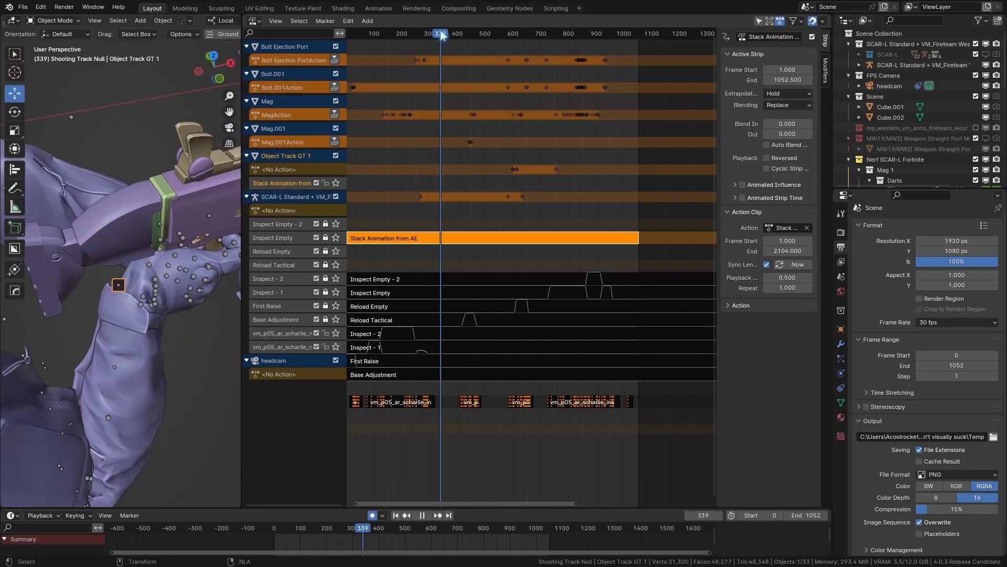
pyautogui.click(229, 129)
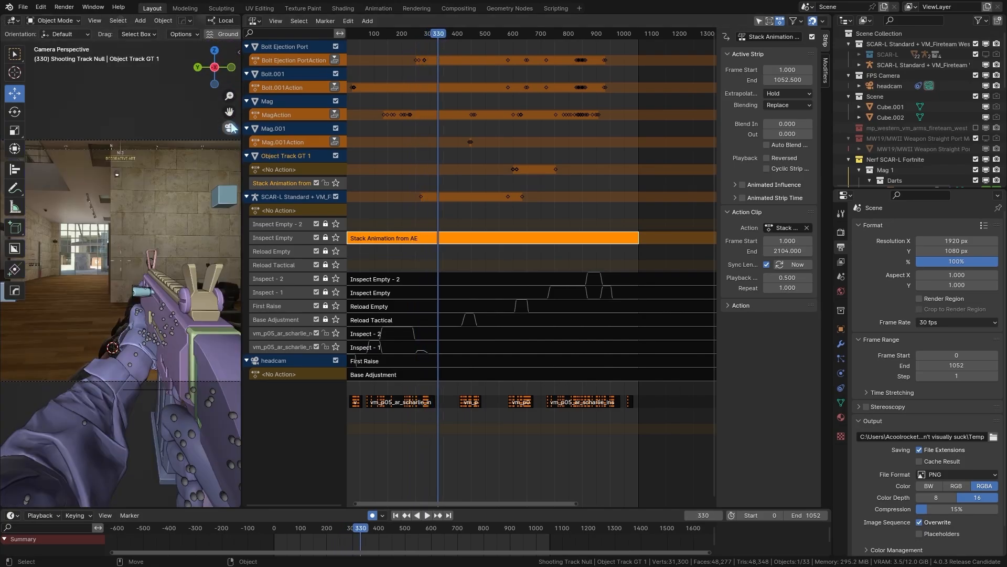
pyautogui.press('Home')
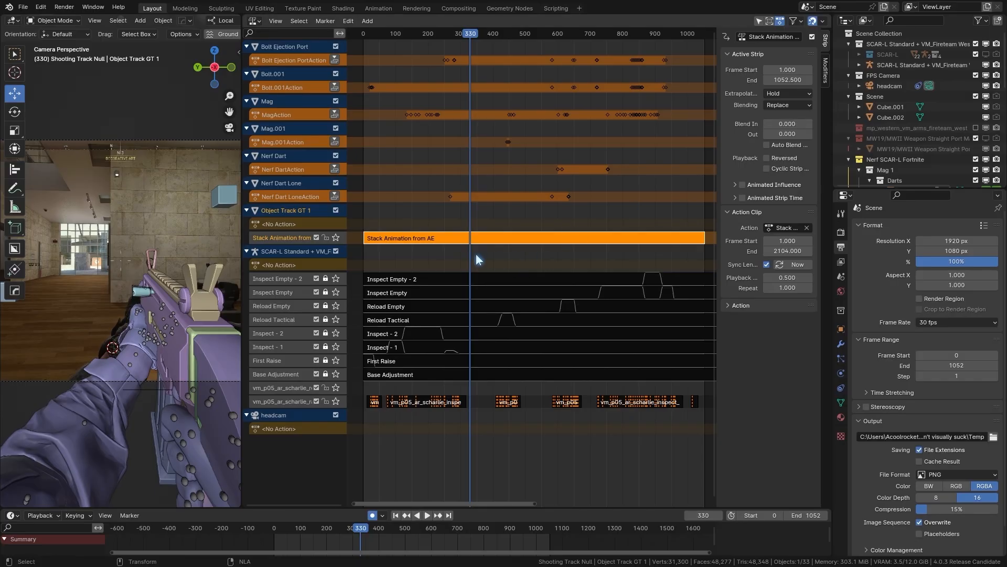
pyautogui.moveTo(366, 532); pyautogui.dragTo(361, 531)
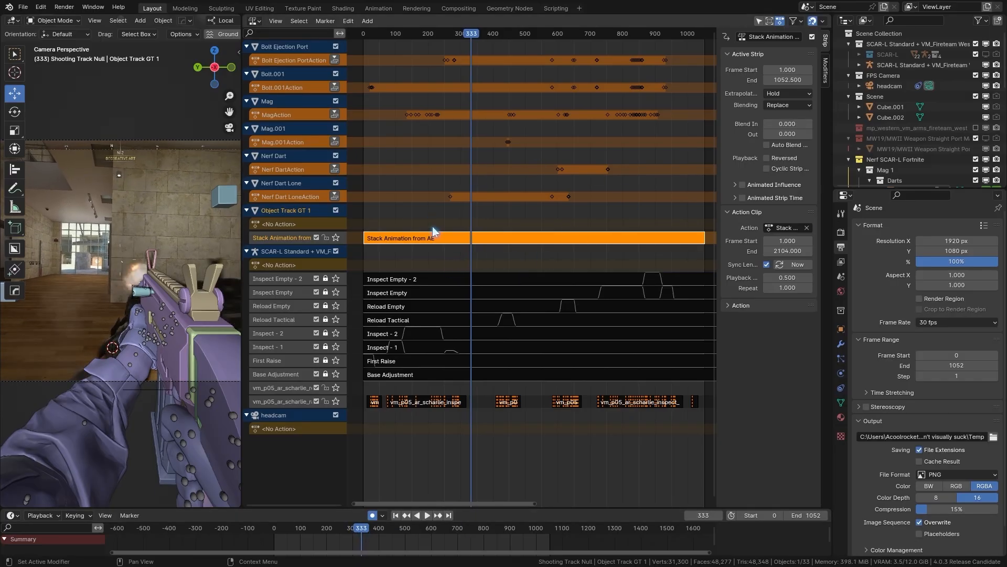
# Enlarge the 3D view, snap the 3D cursor to the tracked object and add a plain-axes empty there named Shooting Track Null.
pyautogui.press('Tab')
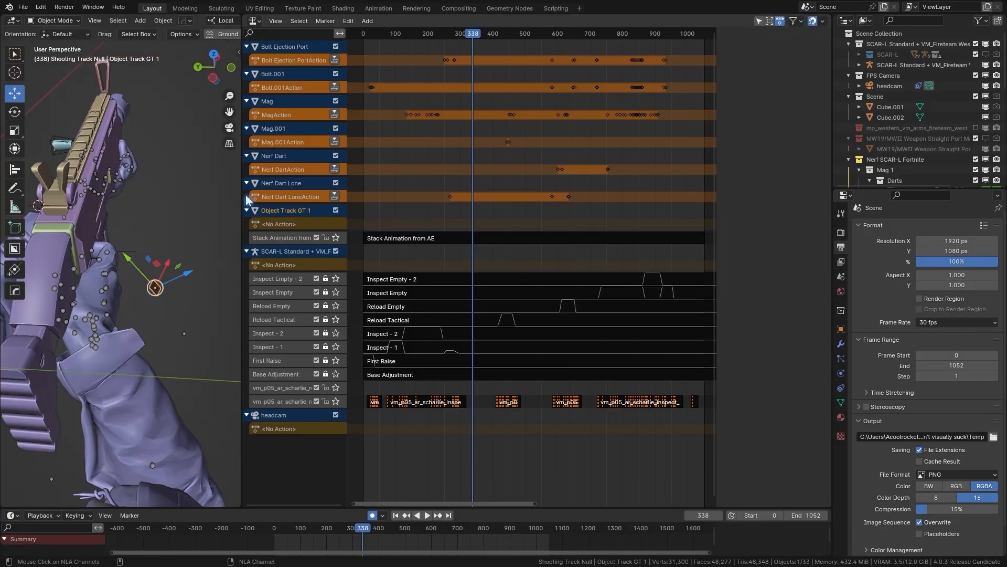
pyautogui.moveTo(241, 195); pyautogui.dragTo(409, 203)
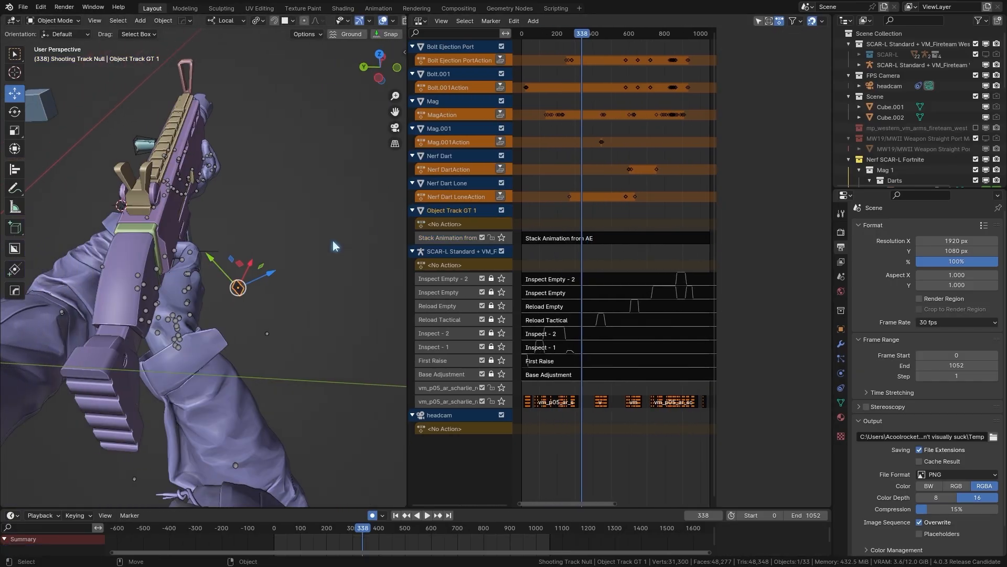
pyautogui.keyDown('alt'); pyautogui.moveTo(286, 307); pyautogui.dragTo(278, 336); pyautogui.keyUp('alt')
pyautogui.scroll(3, 247, 346)
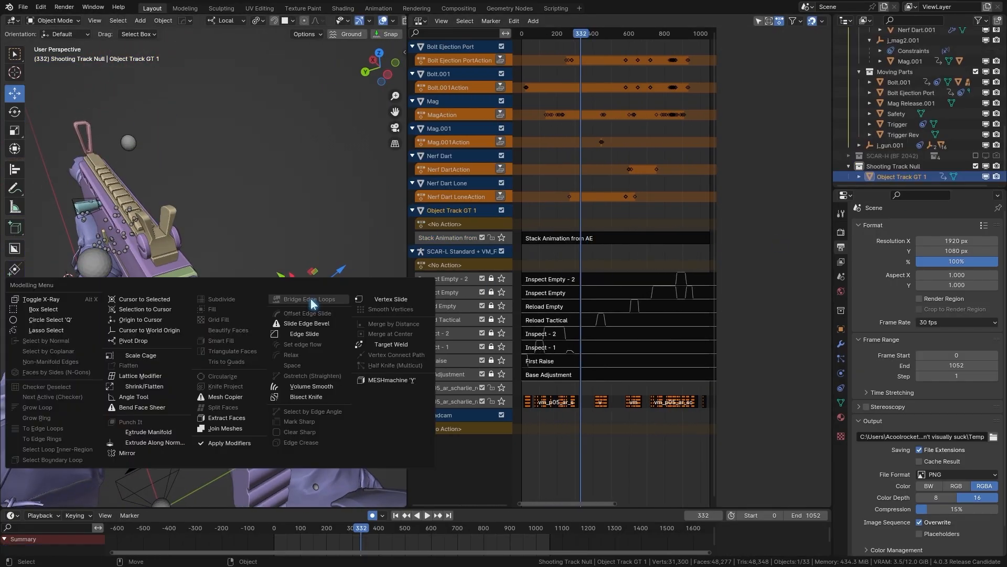
pyautogui.click(174, 302)
pyautogui.click(140, 21)
pyautogui.moveTo(168, 150)
pyautogui.click(250, 151)
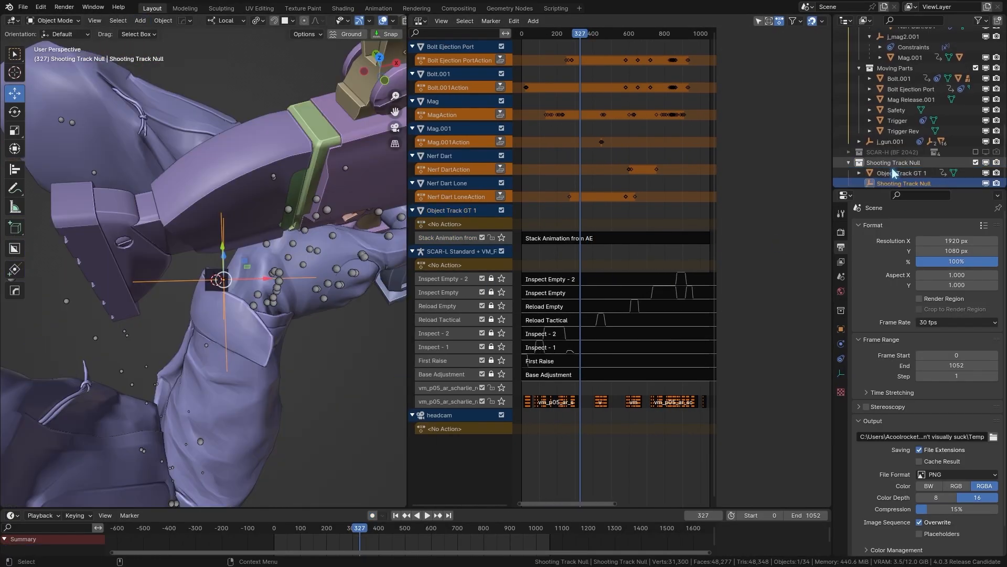
# Parent Object Track GT 1 to the Shooting Track Null empty and apply the empty's transform.
pyautogui.moveTo(897, 171)
pyautogui.mouseDown()
pyautogui.moveTo(906, 178)
pyautogui.moveTo(882, 182)
pyautogui.mouseUp()
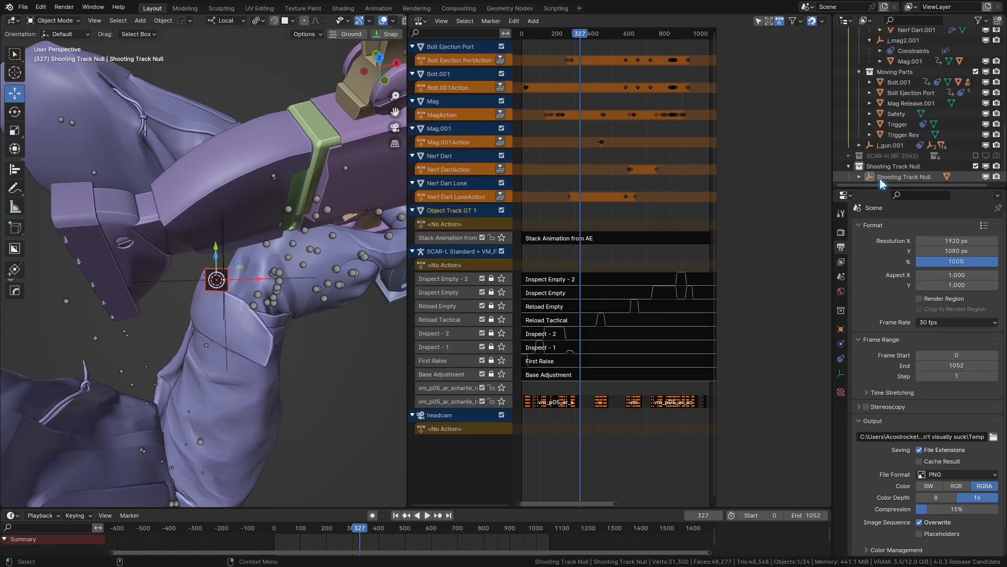
pyautogui.click(891, 179)
pyautogui.hotkey('ctrl', 'a')
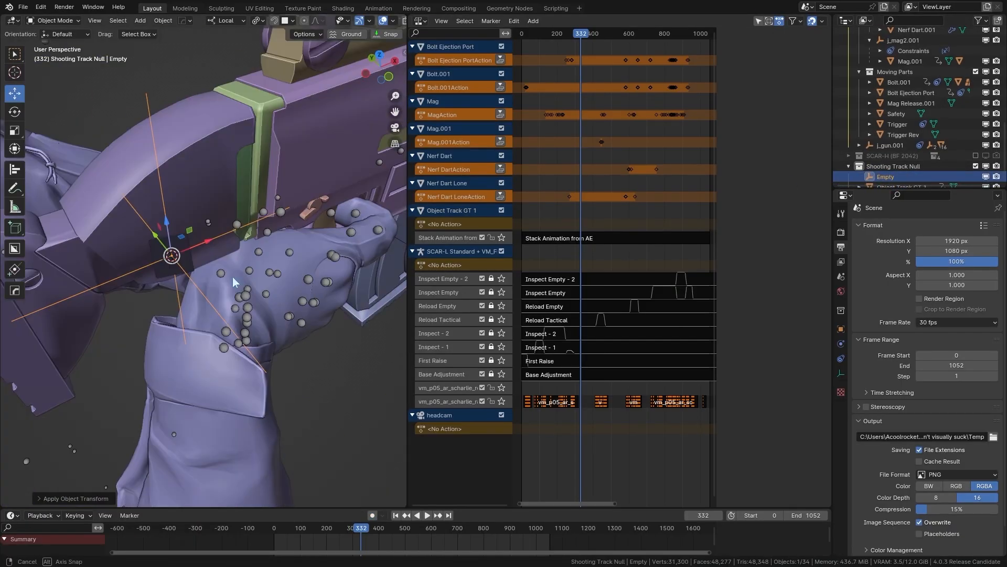
pyautogui.moveTo(360, 528); pyautogui.dragTo(397, 529)
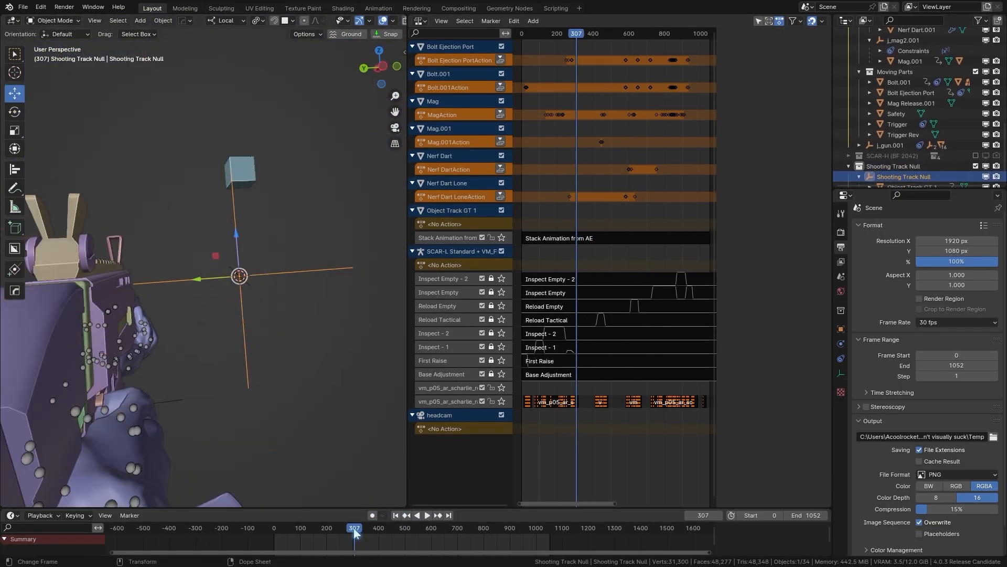
# Select the SCAR-L rig and then Object Track GT 1, and play back the shooting motion through the camera.
pyautogui.scroll(10, 944, 105)
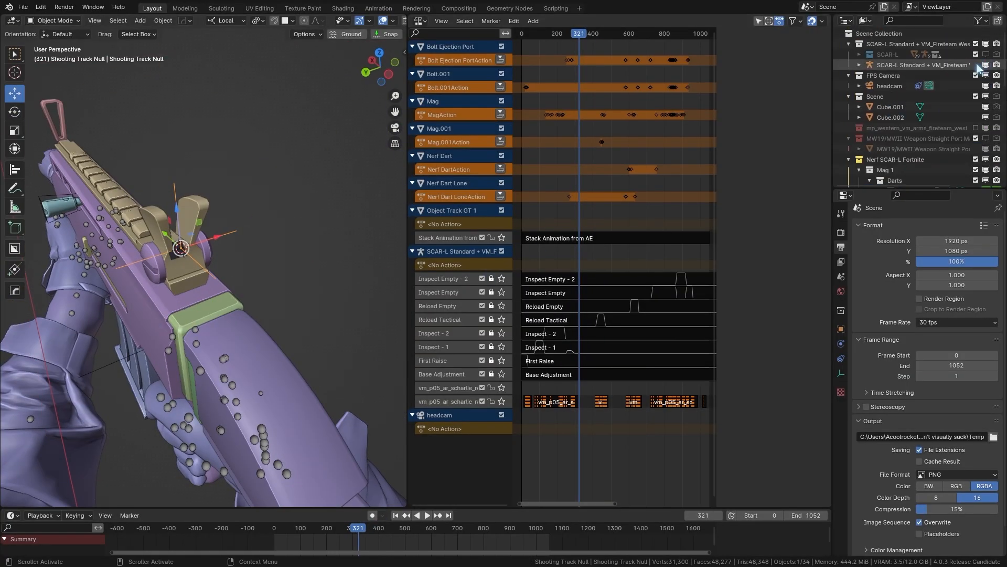
pyautogui.click(908, 65)
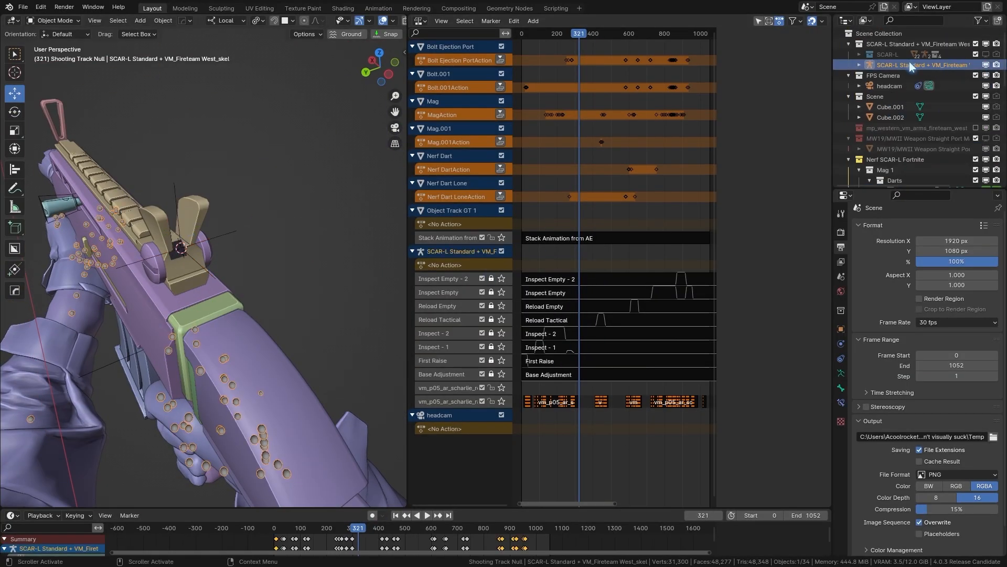
pyautogui.moveTo(909, 62); pyautogui.dragTo(905, 181)
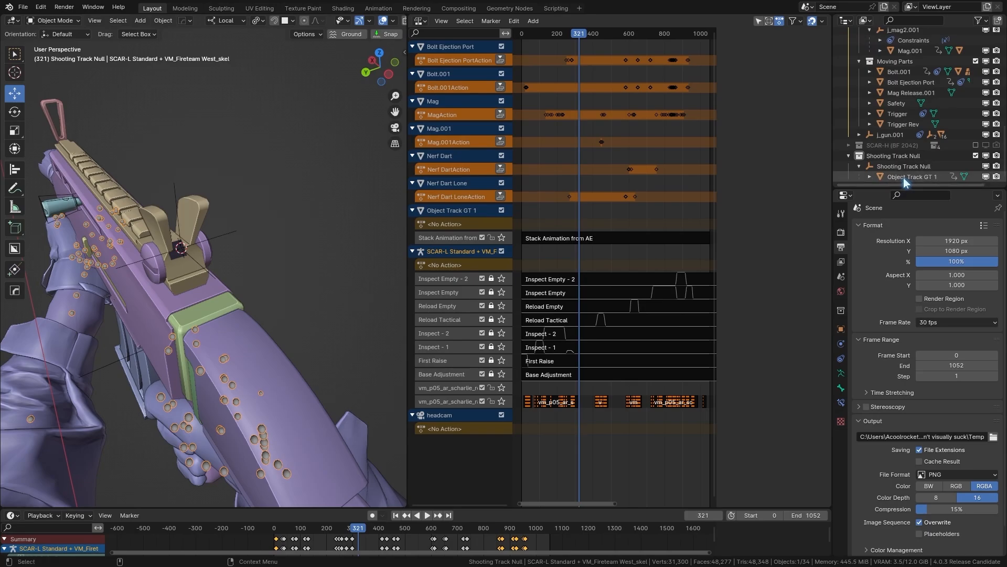
pyautogui.click(904, 178)
pyautogui.press('KP_0')
pyautogui.press('space')
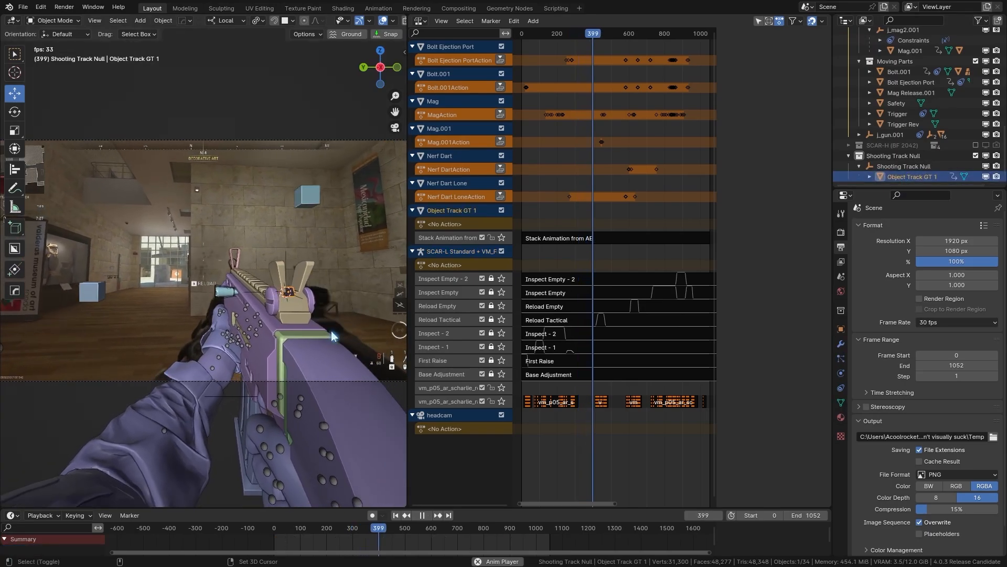
pyautogui.press('space')
pyautogui.moveTo(376, 531); pyautogui.dragTo(370, 531)
# Show Object Track GT 1's curves for editing and place the graph's 2D cursor at the resting Y location value of -16.511.
pyautogui.click(420, 23)
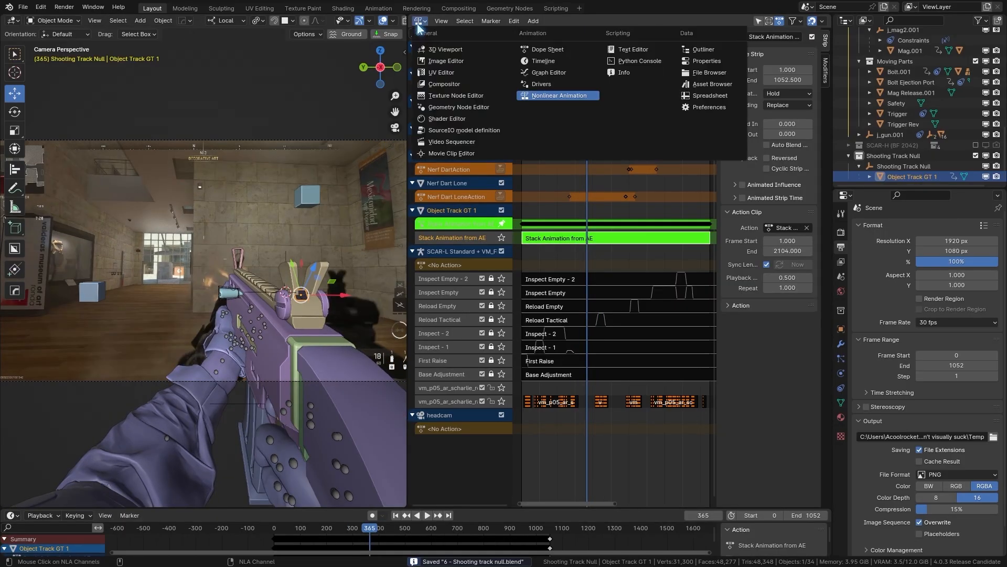
pyautogui.click(521, 75)
pyautogui.press('Home')
pyautogui.press('Right')
pyautogui.press('Right')
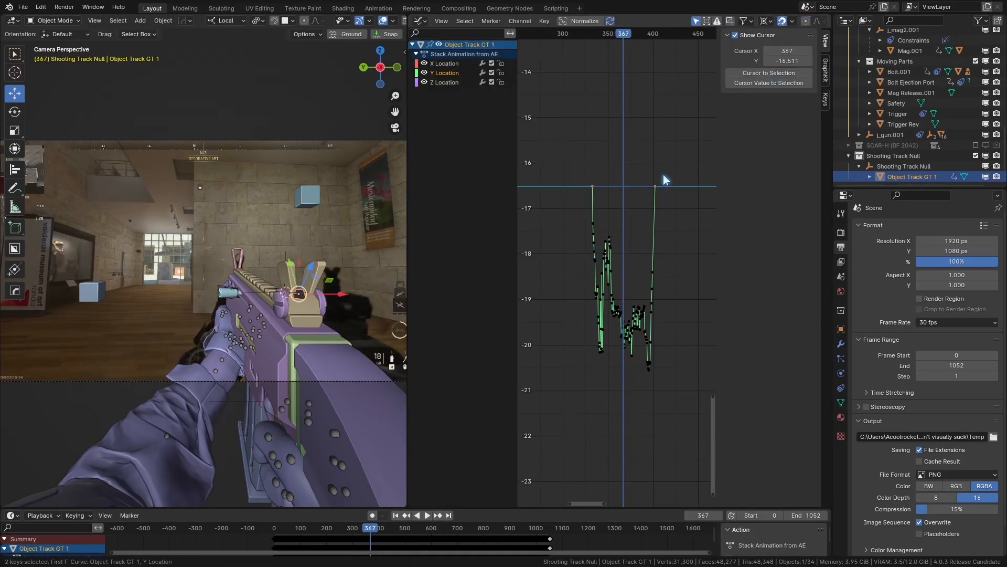
pyautogui.press('space')
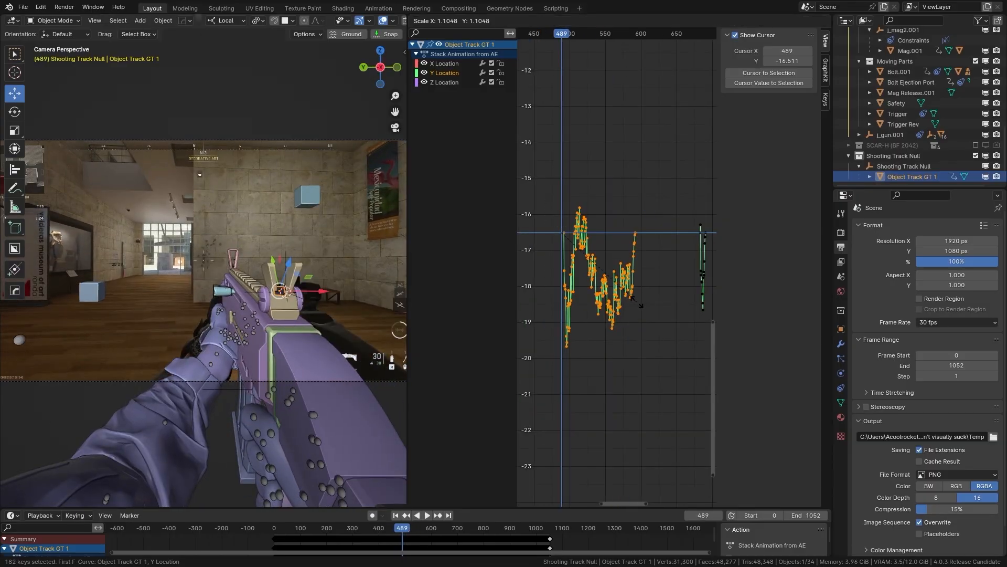
# Scale the second burst's Y location keys vertically about the resting level.
pyautogui.moveTo(547, 28); pyautogui.dragTo(569, 33)
pyautogui.keyDown('ctrl'); pyautogui.moveTo(603, 294); pyautogui.dragTo(504, 351, button='middle'); pyautogui.keyUp('ctrl')
pyautogui.press('s')
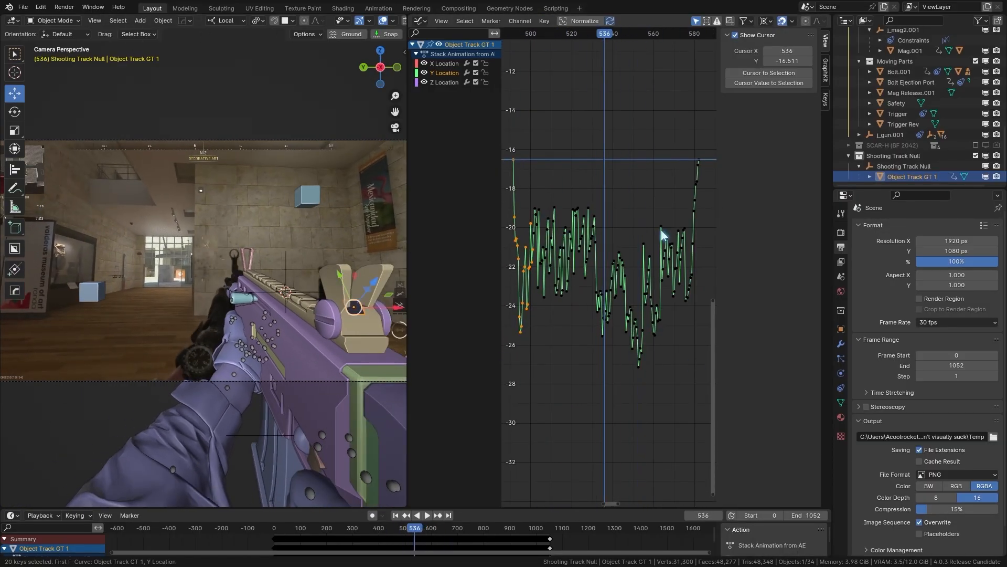
# Scale the final burst's Y location keys near frame 686 vertically about the resting level and save the file.
pyautogui.moveTo(608, 31); pyautogui.dragTo(534, 37)
pyautogui.press('a')
pyautogui.keyDown('ctrl'); pyautogui.moveTo(604, 294); pyautogui.dragTo(551, 336, button='middle'); pyautogui.keyUp('ctrl')
pyautogui.press('space')
pyautogui.press('s')
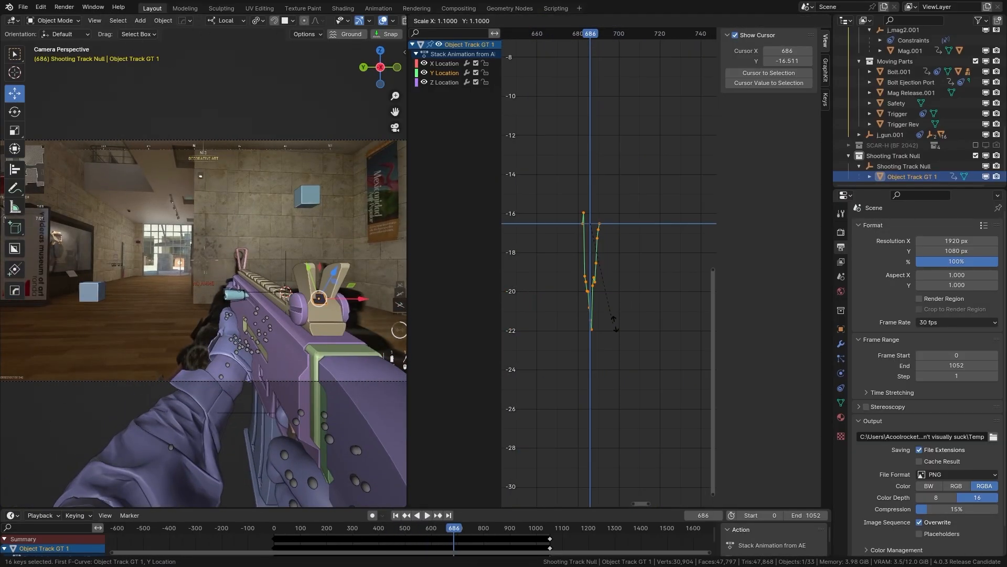
pyautogui.hotkey('ctrl', 's')
# Insert Y Location keyframes on Object Track GT 1 at frames 0 and 1052.
pyautogui.moveTo(589, 33); pyautogui.dragTo(543, 34)
pyautogui.keyDown('ctrl'); pyautogui.moveTo(577, 252); pyautogui.dragTo(650, 231, button='middle'); pyautogui.keyUp('ctrl')
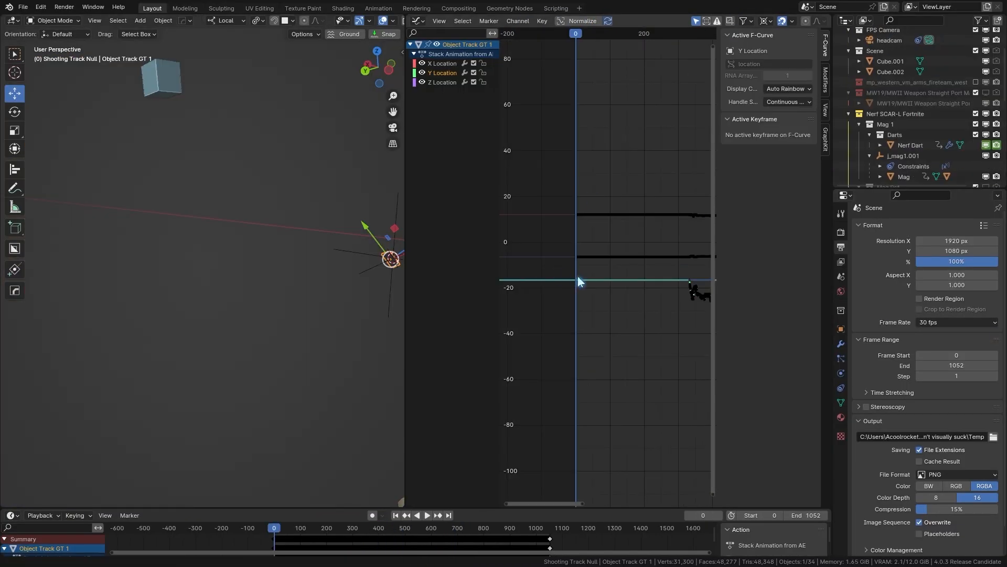
pyautogui.press('i')
pyautogui.click(565, 262)
pyautogui.scroll(-8, 630, 326)
pyautogui.moveTo(705, 289); pyautogui.dragTo(596, 293, button='middle')
pyautogui.scroll(16, 601, 283)
pyautogui.press('i')
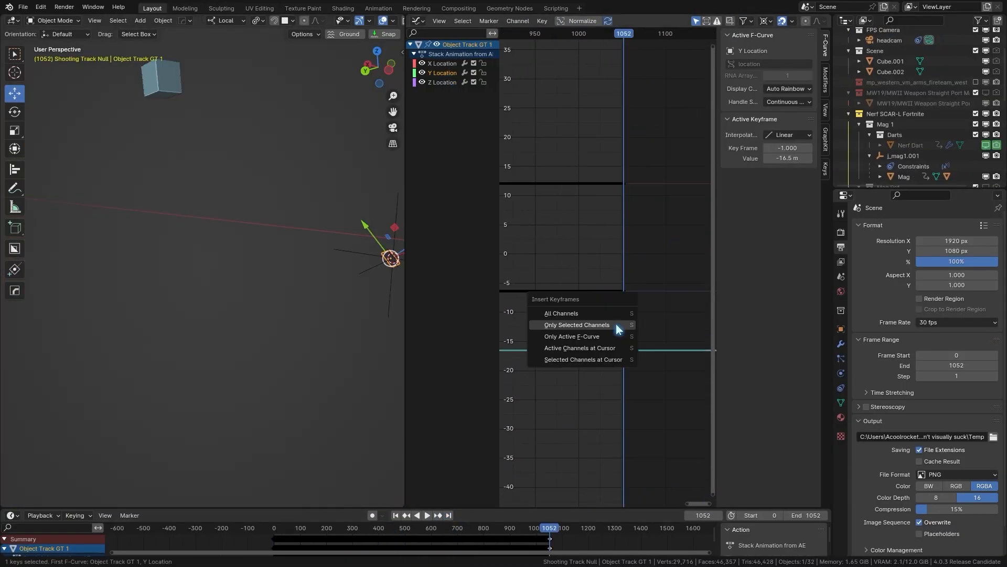
pyautogui.click(616, 326)
# Copy all of the tracked Y Location keys into Bolt.001's X Scale curve and shift them upward towards zero.
pyautogui.scroll(-6, 654, 341)
pyautogui.moveTo(521, 294); pyautogui.dragTo(707, 307)
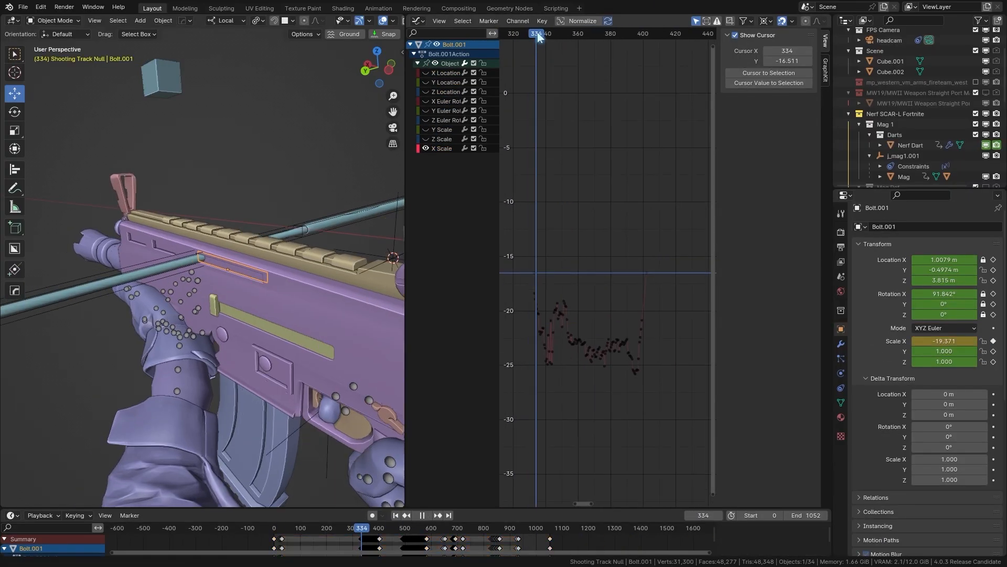
pyautogui.click(465, 150)
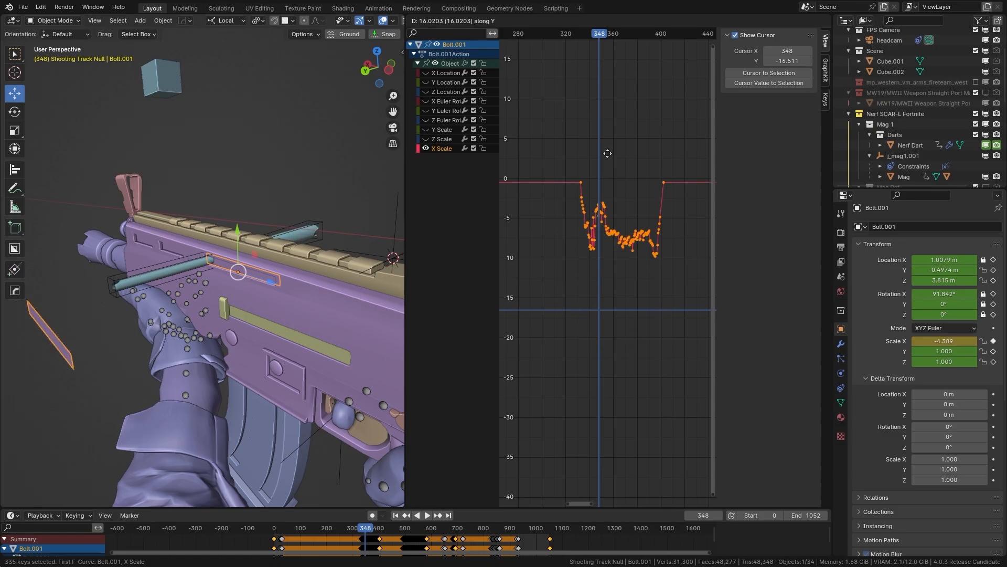
pyautogui.click(590, 135)
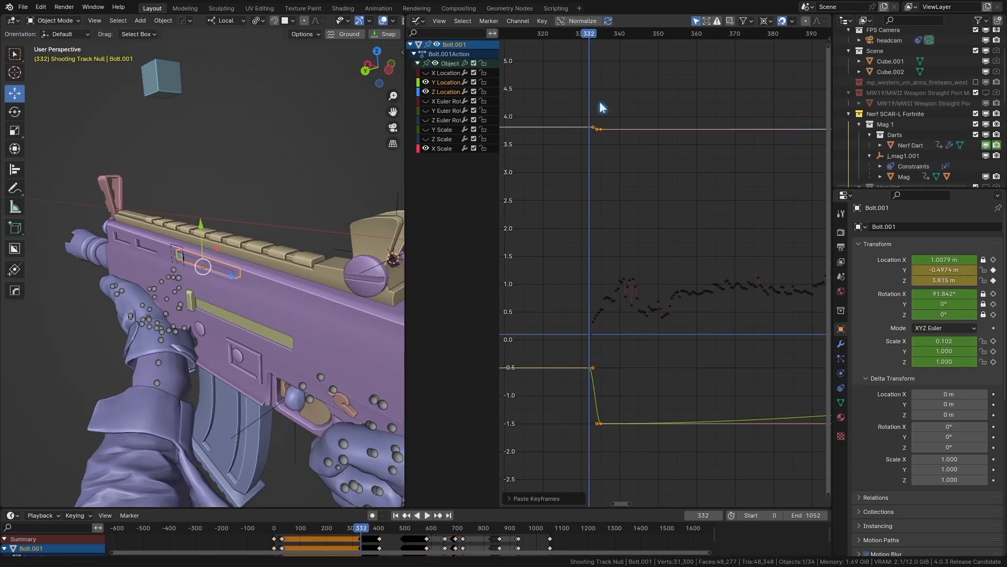
# Paste the bolt's back-and-forth Y and Z Location keys repeatedly across the first burst, from frame 332 to about frame 398.
pyautogui.moveTo(599, 102); pyautogui.dragTo(711, 38)
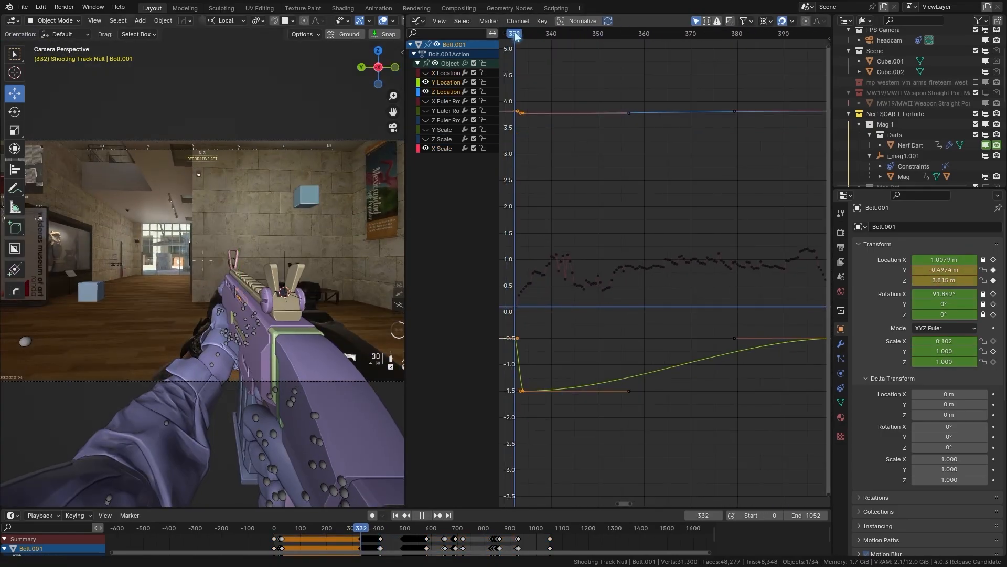
pyautogui.hotkey('ctrl', 'v')
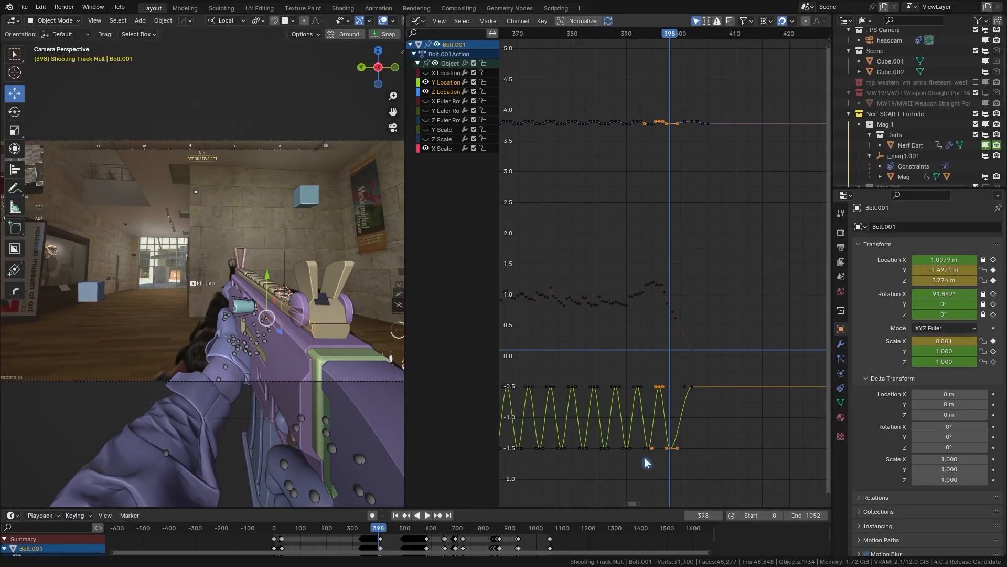
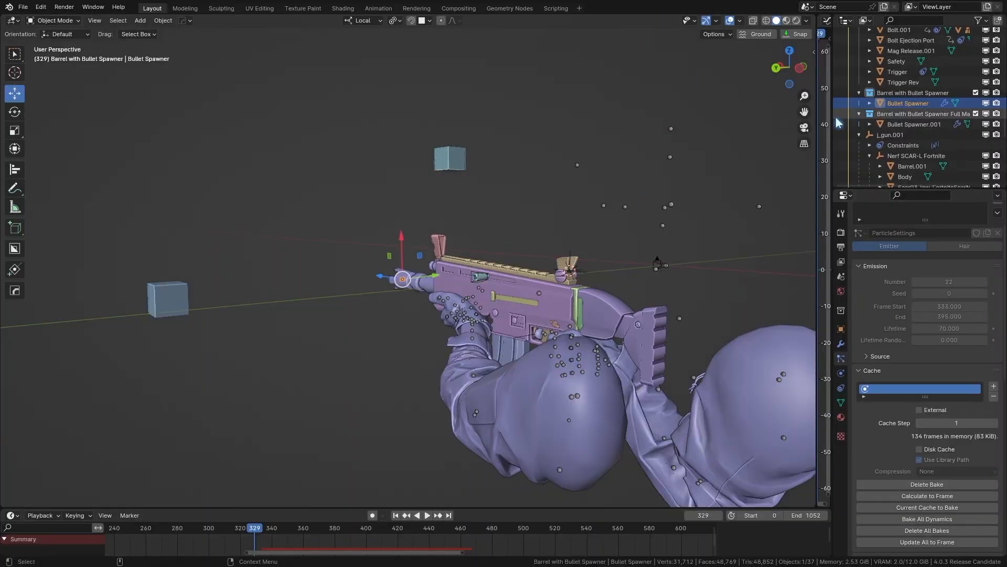
# Examine the Bullet Spawner's particle settings, from emission and cache through velocity, rotation and physics to the rendered dart object.
pyautogui.click(428, 516)
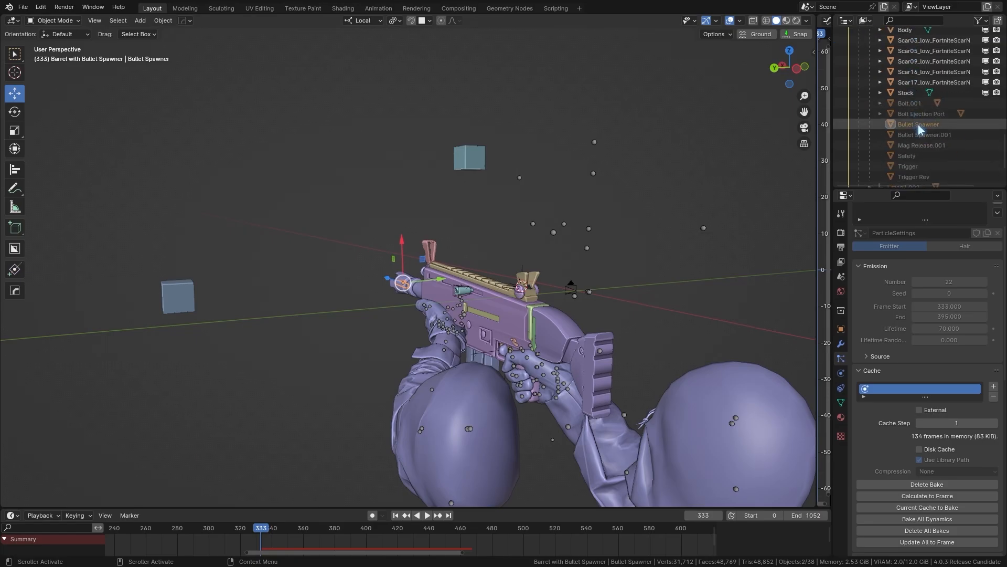
pyautogui.scroll(2, 919, 128)
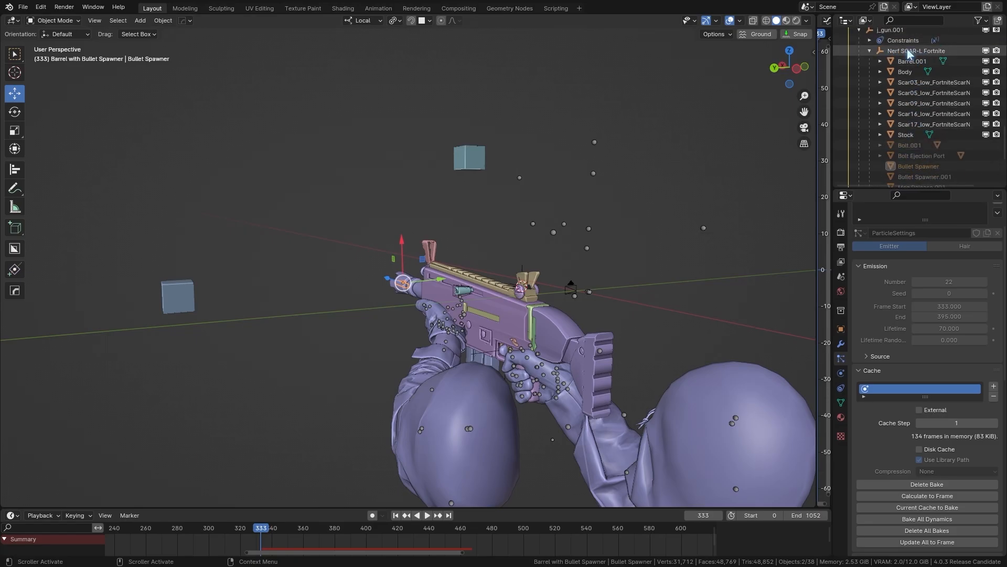
pyautogui.scroll(5, 905, 63)
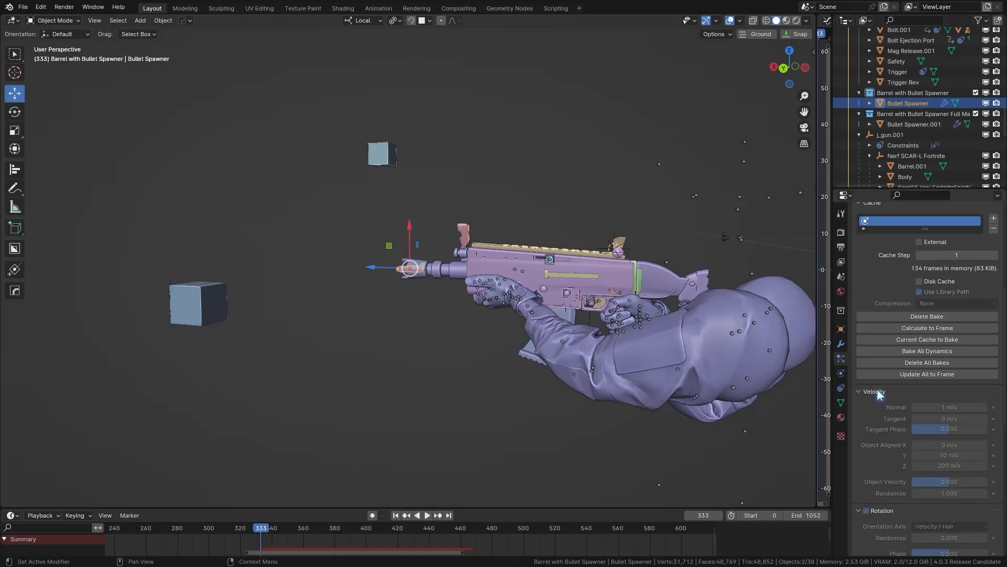
pyautogui.scroll(-3, 880, 394)
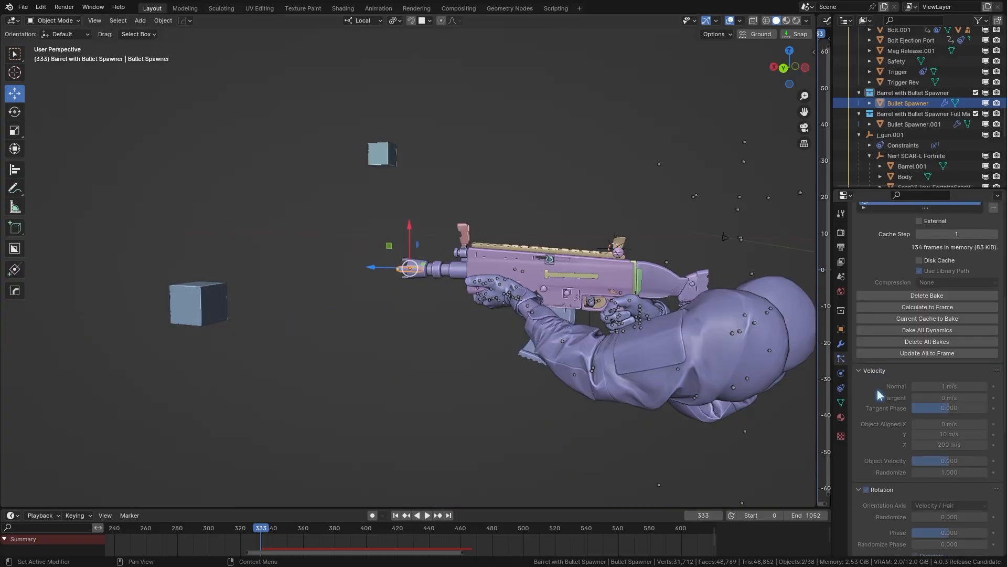
pyautogui.scroll(-6, 884, 404)
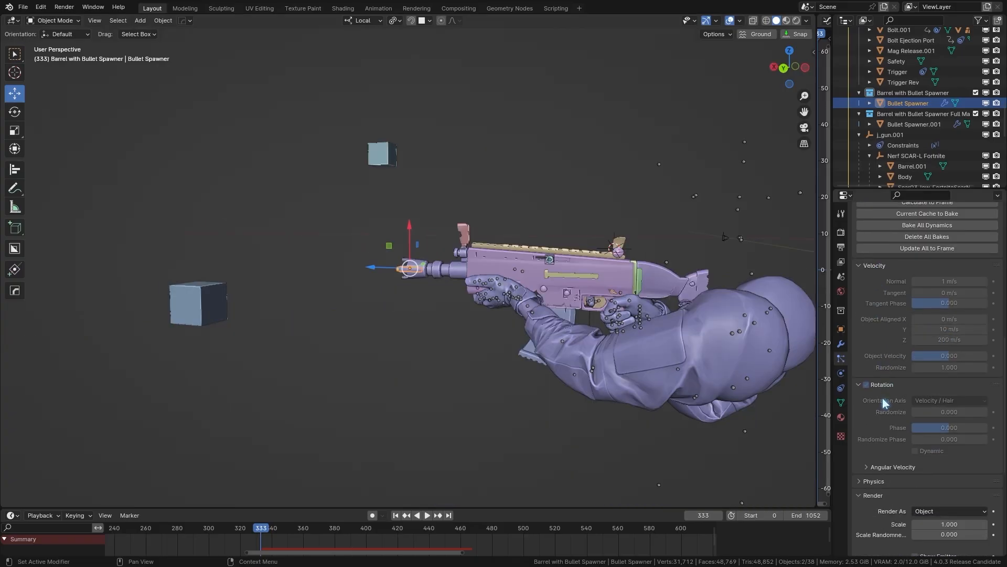
pyautogui.click(880, 420)
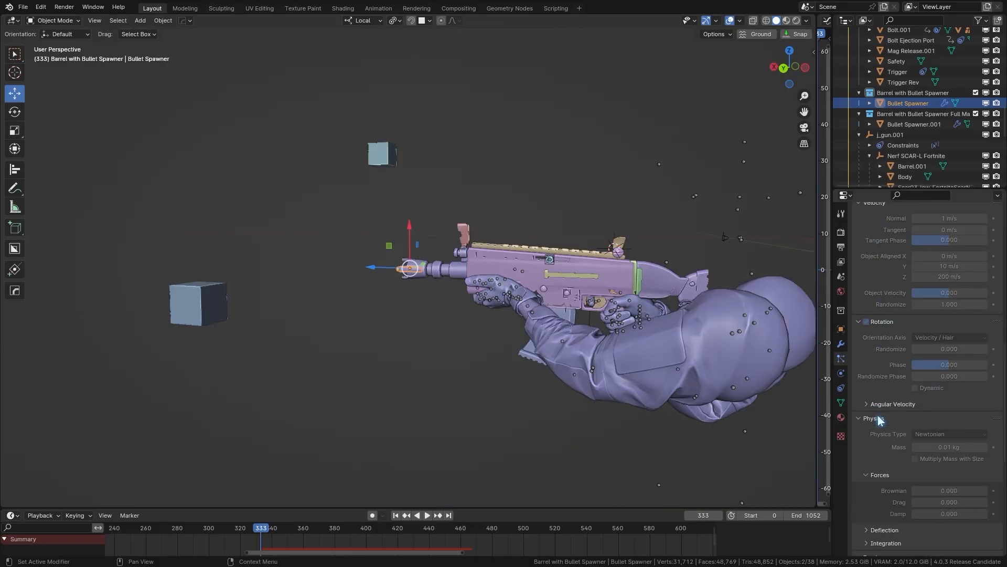
pyautogui.scroll(-4, 879, 416)
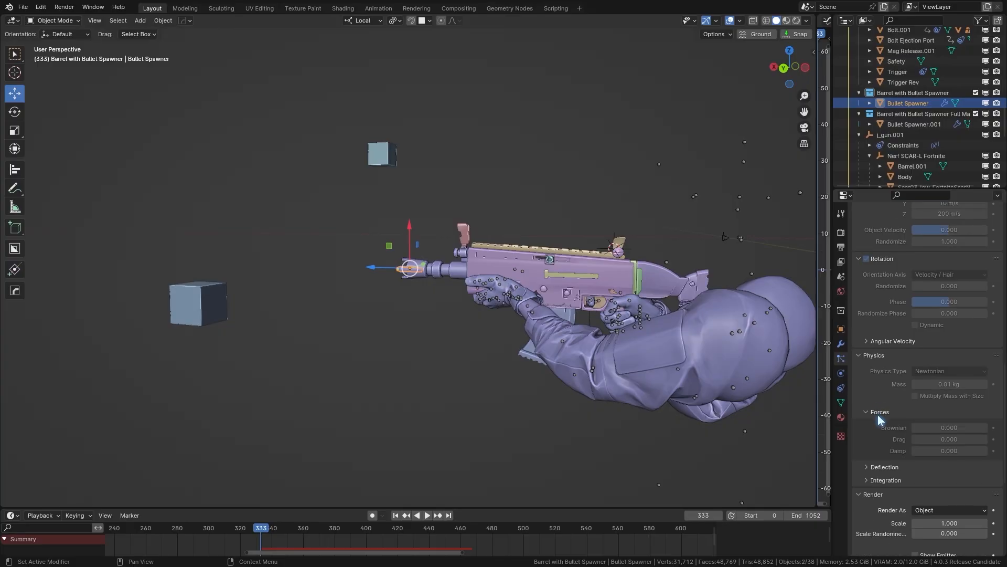
pyautogui.scroll(-5, 877, 414)
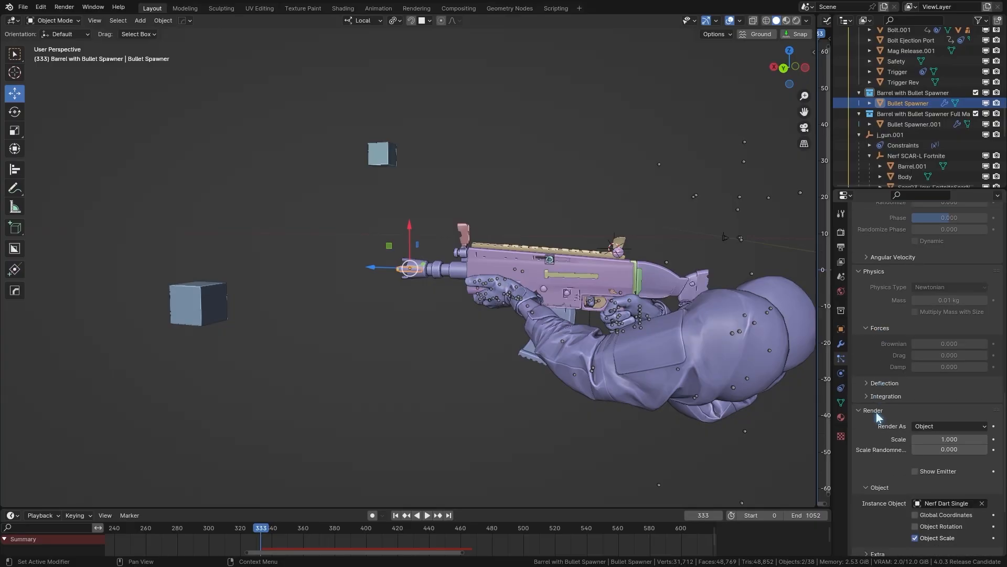
pyautogui.scroll(-3, 879, 415)
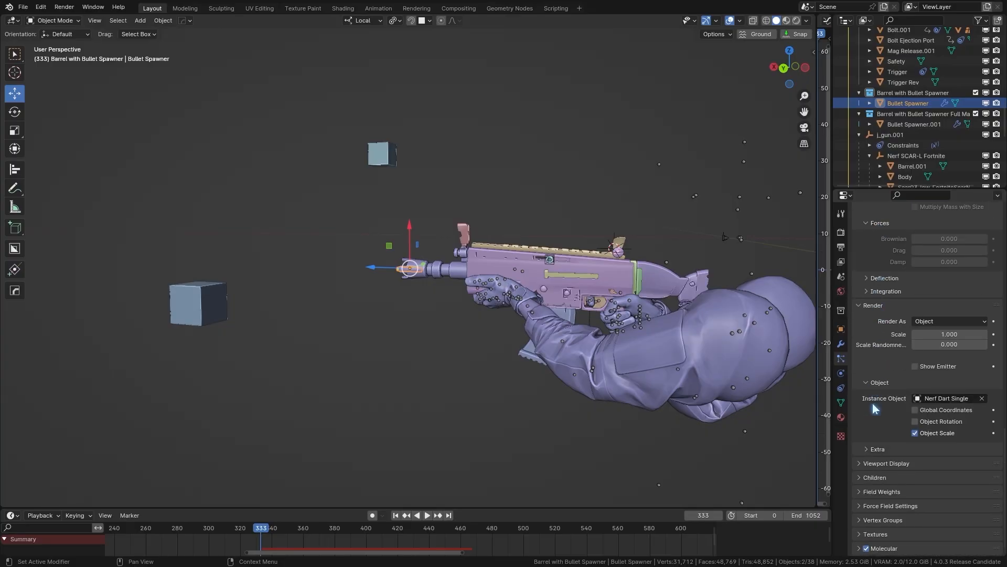
pyautogui.scroll(14, 873, 403)
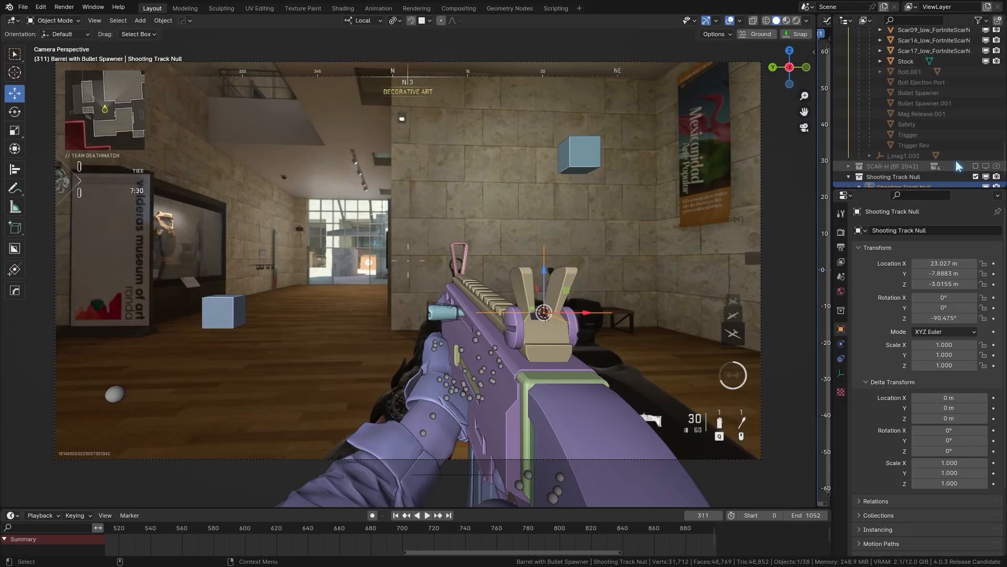
# Try repositioning the Shooting Track Null with the rifle attached and scrub back to about frame 319.
pyautogui.scroll(3, 966, 157)
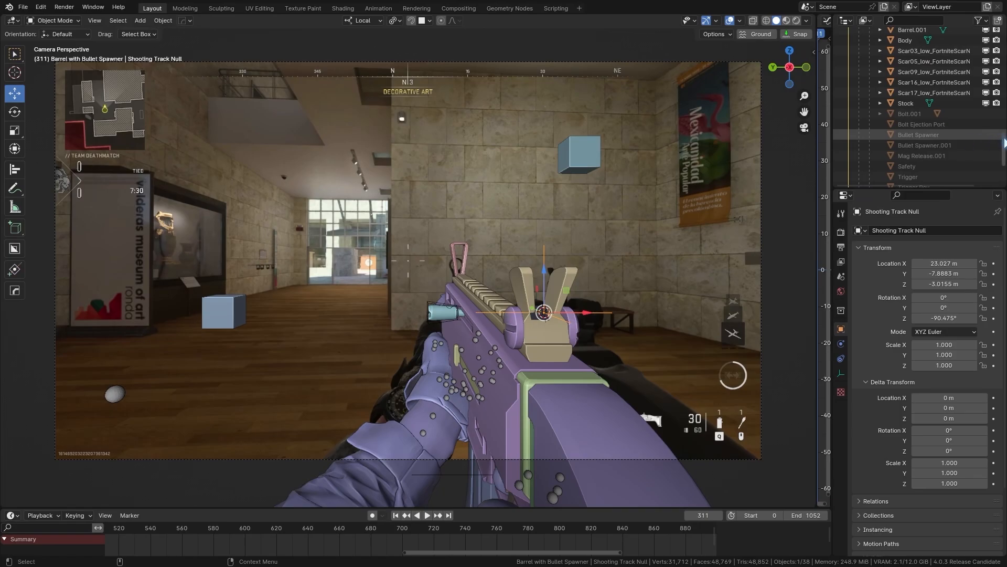
pyautogui.moveTo(1004, 141); pyautogui.dragTo(1005, 161)
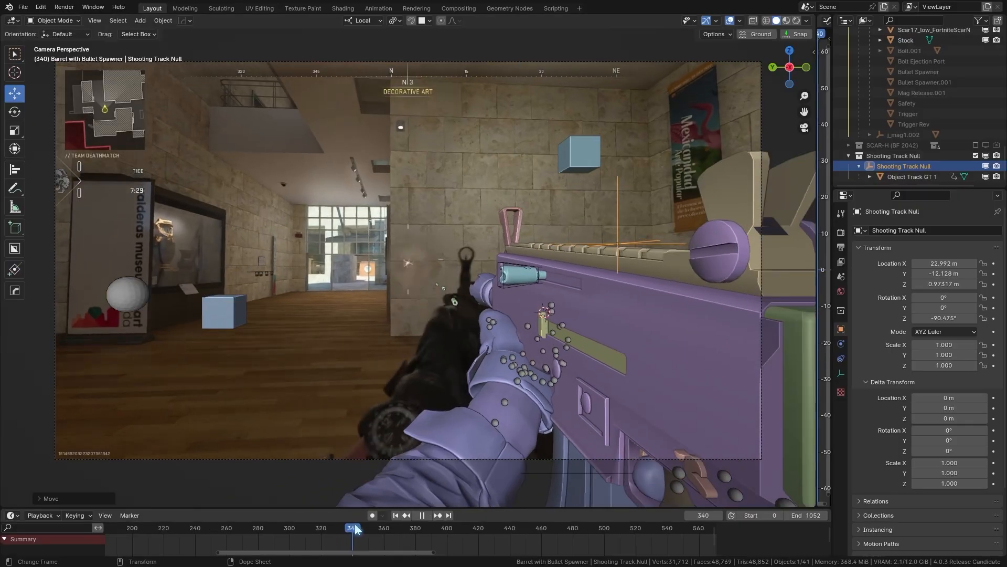
pyautogui.moveTo(355, 527); pyautogui.dragTo(322, 531)
# Review the Bullet Spawner's particles by playing the first burst from about frame 329, and open the headcam's constraints.
pyautogui.scroll(9, 933, 115)
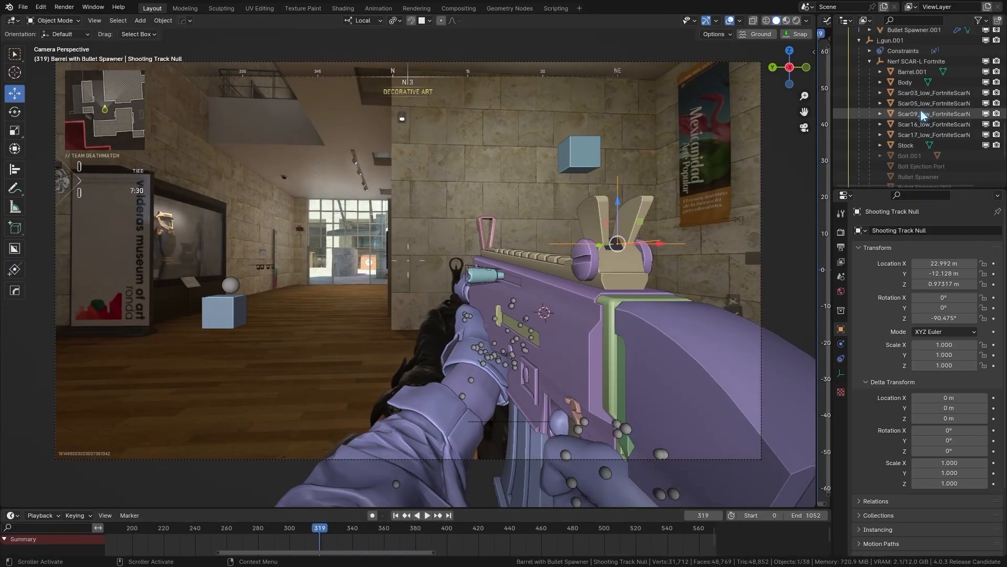
pyautogui.click(919, 93)
pyautogui.click(841, 359)
pyautogui.moveTo(369, 531); pyautogui.dragTo(335, 530)
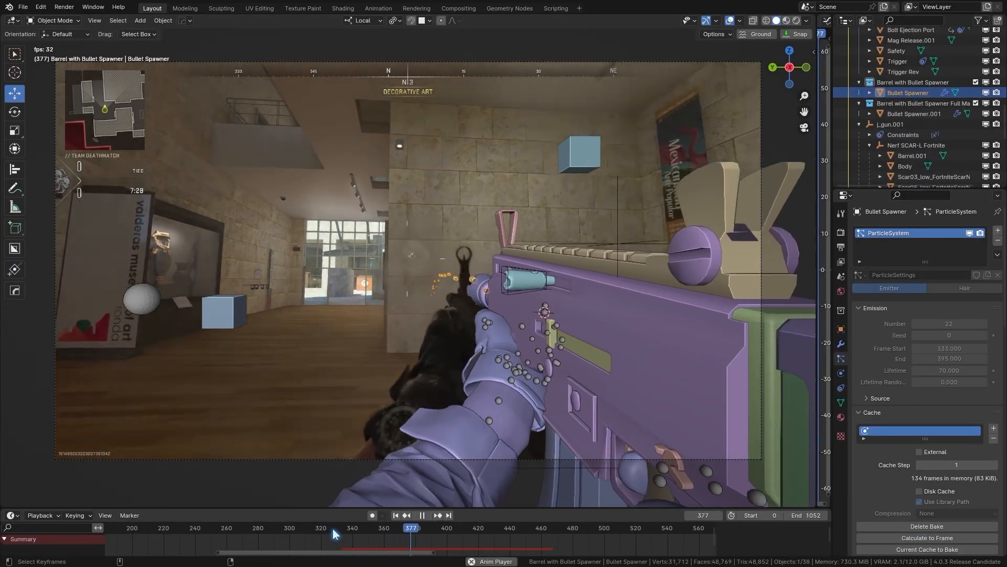
pyautogui.press('r')
pyautogui.press('r')
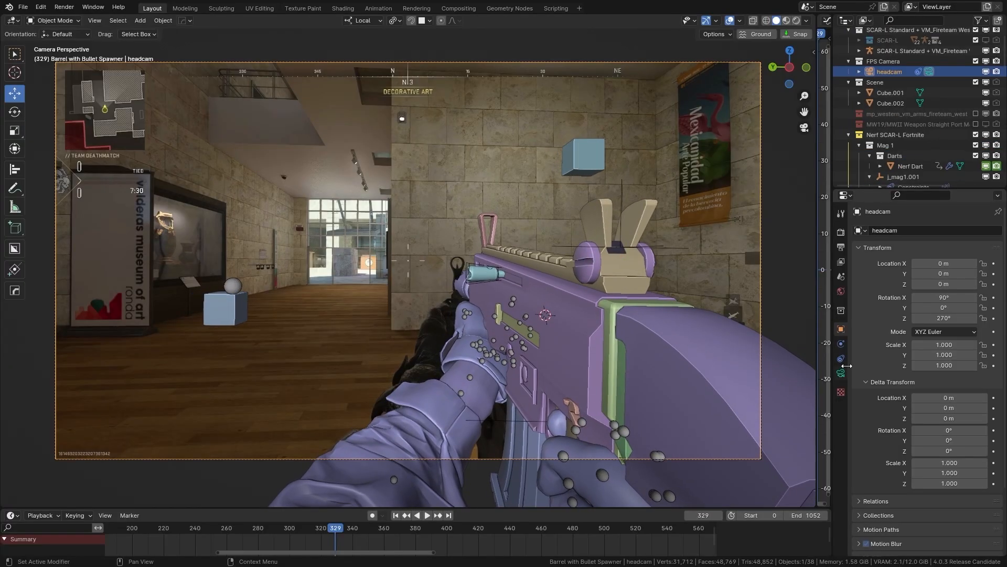
pyautogui.click(840, 360)
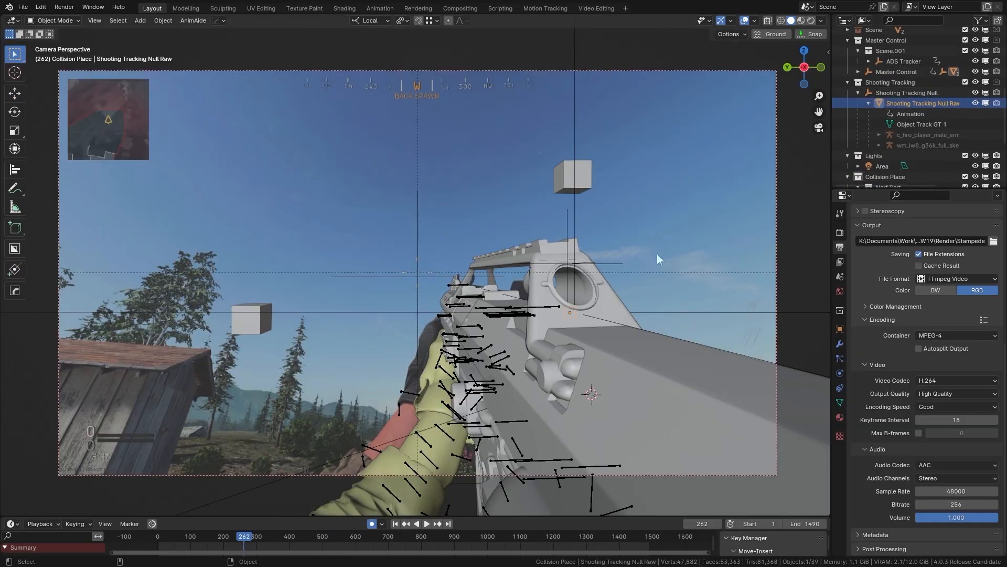
# Examine how Shooting Tracking Null and Master Control carry the gun in the Collision Place project by test-moving them.
pyautogui.scroll(10, 909, 61)
pyautogui.scroll(-10, 872, 93)
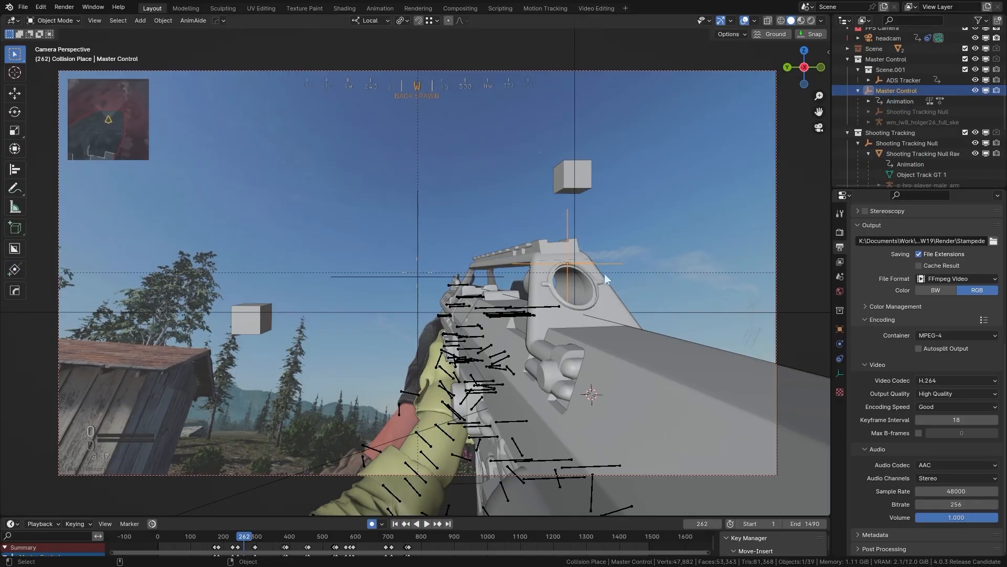
pyautogui.doubleClick(890, 154)
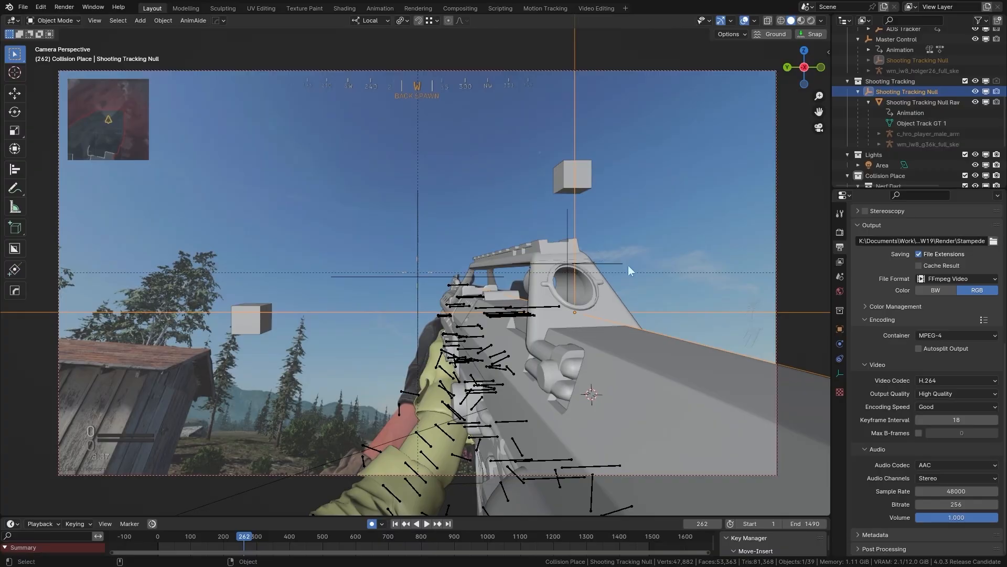
pyautogui.rightClick(653, 240)
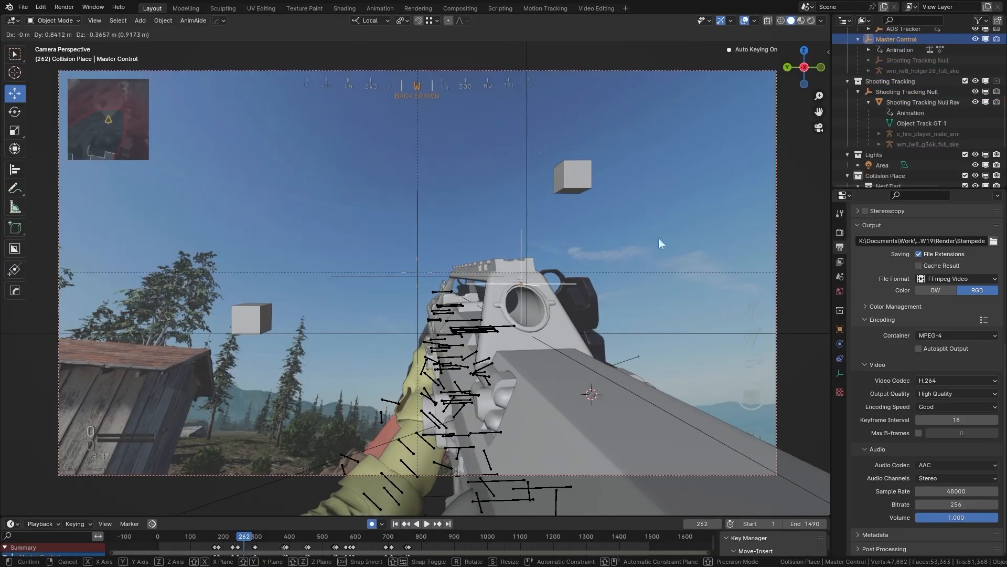
pyautogui.scroll(3, 904, 108)
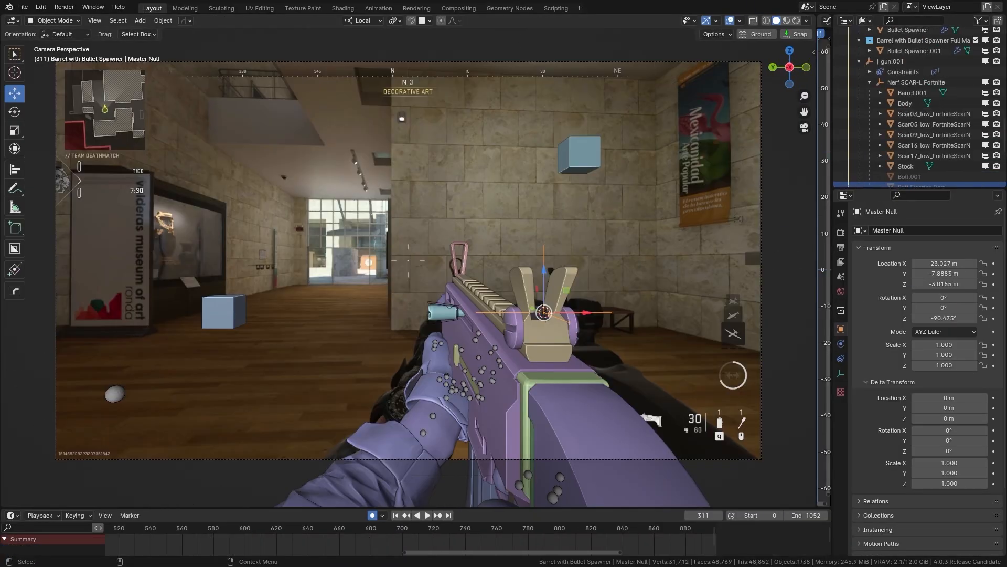
# Select Object Track GT 1 under Master Null and box-select its tracked Y Location keys in a widened Graph Editor.
pyautogui.moveTo(818, 144); pyautogui.dragTo(464, 155)
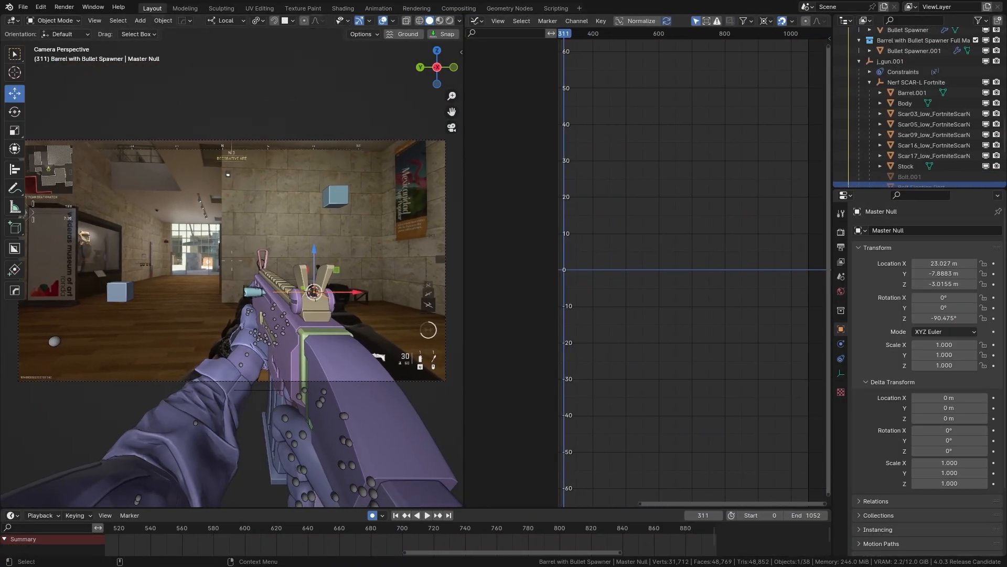
pyautogui.scroll(-1, 940, 150)
pyautogui.click(913, 180)
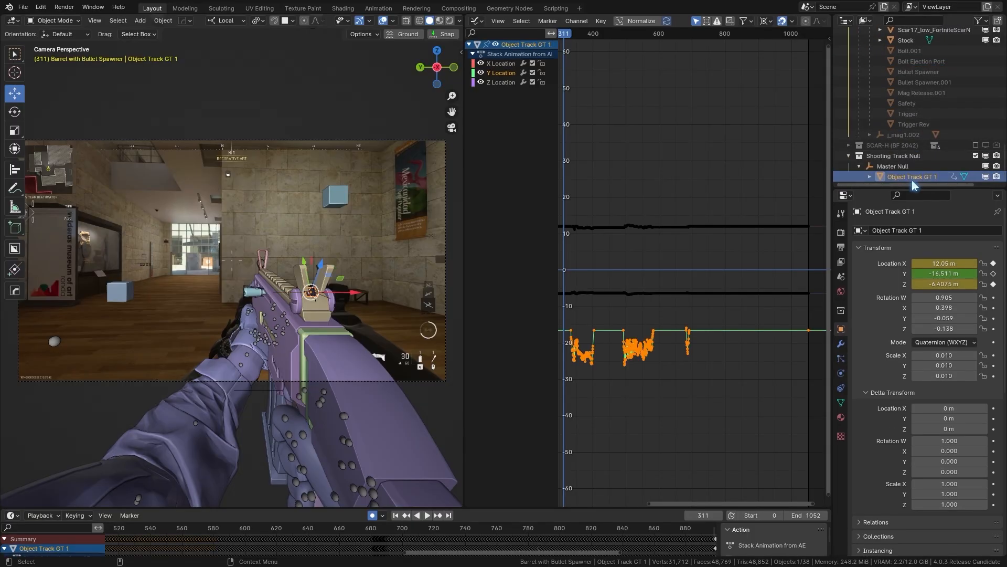
pyautogui.click(638, 394)
pyautogui.moveTo(636, 394); pyautogui.dragTo(717, 391, button='middle')
pyautogui.scroll(5, 698, 343)
pyautogui.moveTo(694, 336); pyautogui.dragTo(674, 299, button='middle')
pyautogui.moveTo(587, 283); pyautogui.dragTo(817, 368)
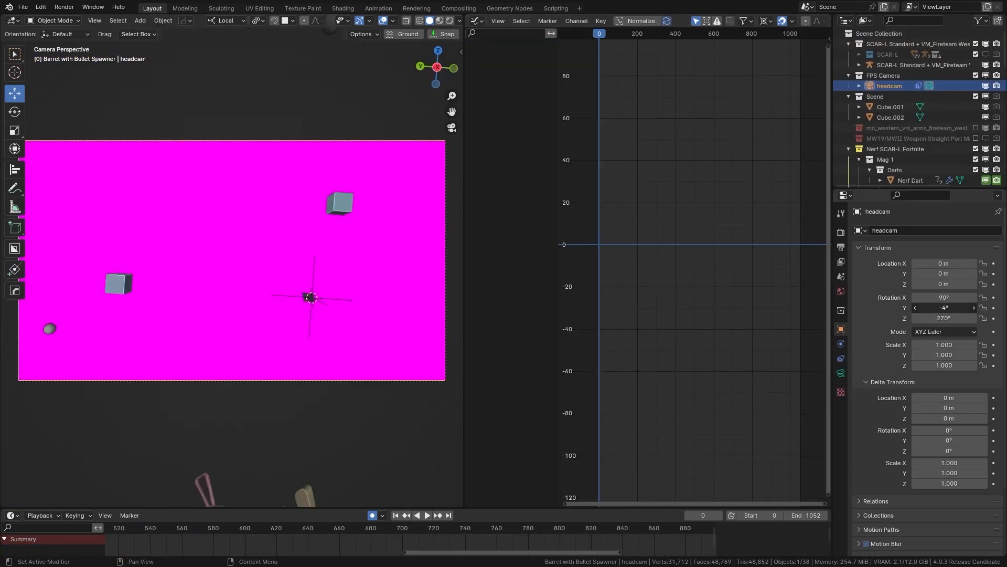
# Paste the tracked keys into the headcam's Y rotation at frame 0 and move the curve up to the zero line.
pyautogui.hotkey('ctrl', 'v')
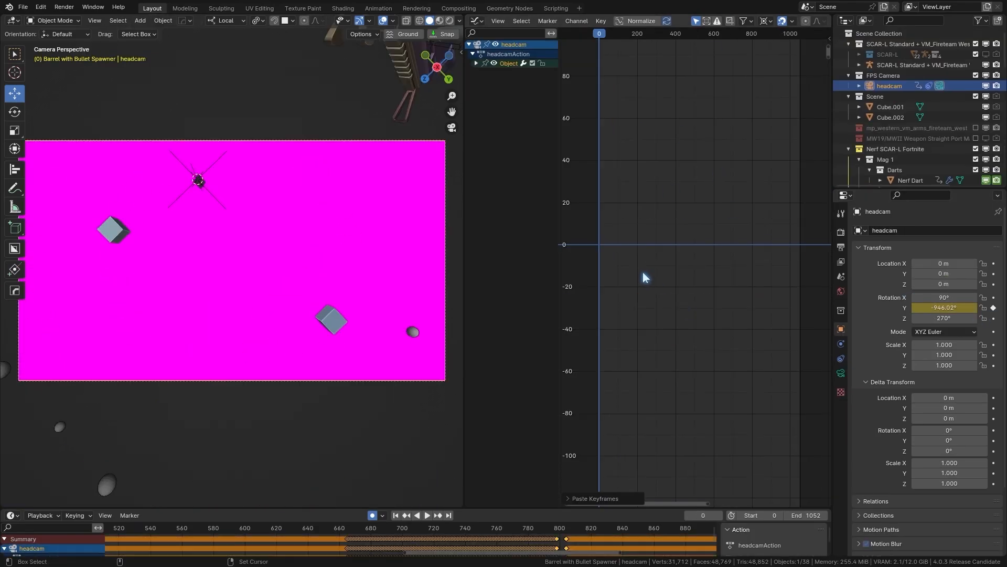
pyautogui.scroll(-6, 719, 309)
pyautogui.press('s')
pyautogui.click(699, 270)
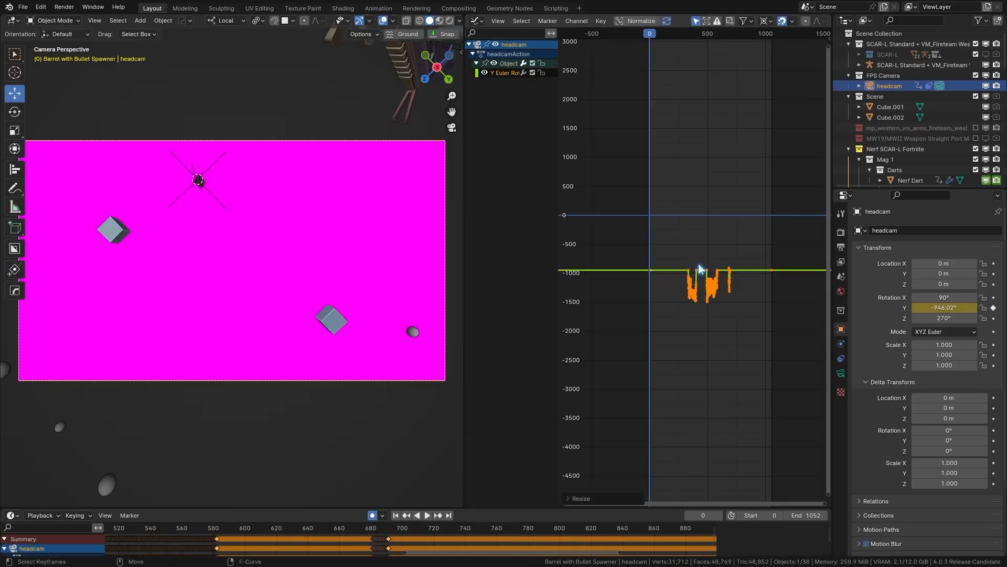
pyautogui.press('g')
pyautogui.click(643, 303)
pyautogui.scroll(20, 641, 318)
pyautogui.press('g')
pyautogui.click(687, 421)
# Scale the headcam's Y rotation keys down vertically about the zero line to reduce the camera shake.
pyautogui.scroll(-15, 682, 415)
pyautogui.moveTo(755, 367); pyautogui.dragTo(640, 291, button='middle')
pyautogui.click(609, 36)
pyautogui.moveTo(610, 35)
pyautogui.mouseDown()
pyautogui.moveTo(649, 35)
pyautogui.moveTo(609, 42)
pyautogui.mouseUp()
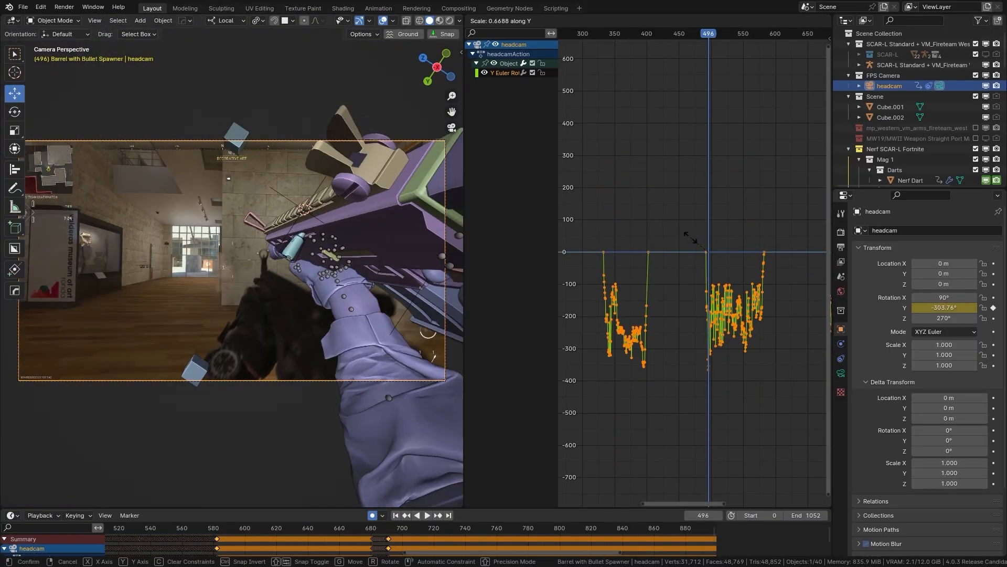
pyautogui.press('space')
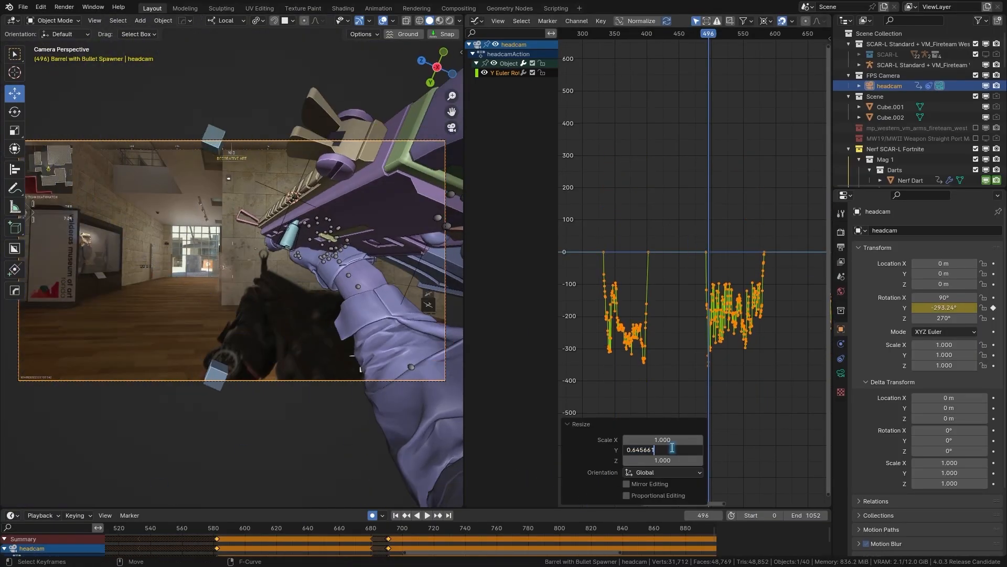
pyautogui.write('1')
pyautogui.press('Return')
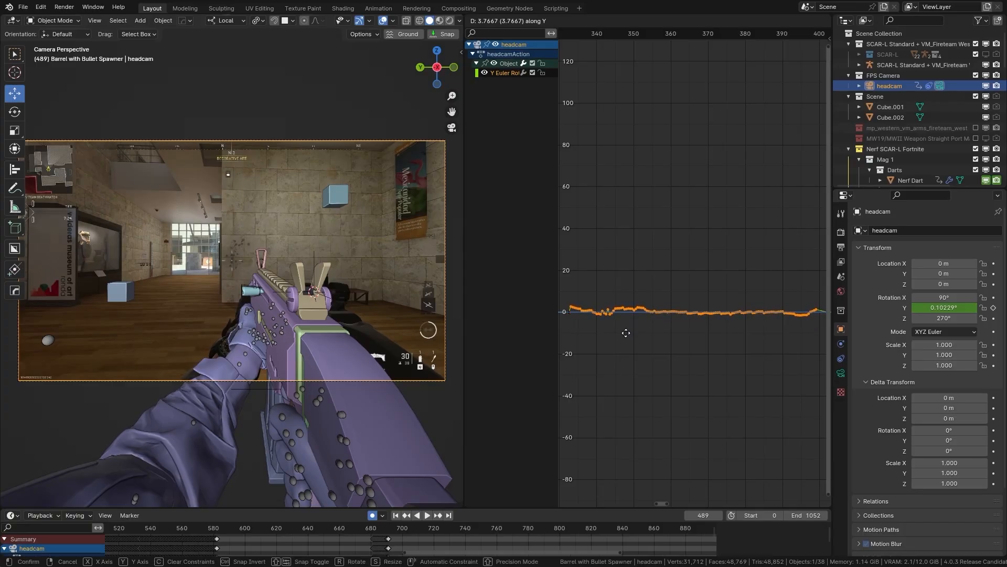
# Rescale the first burst's headcam Y rotation keys vertically and play the burst back from about frame 333.
pyautogui.press('space')
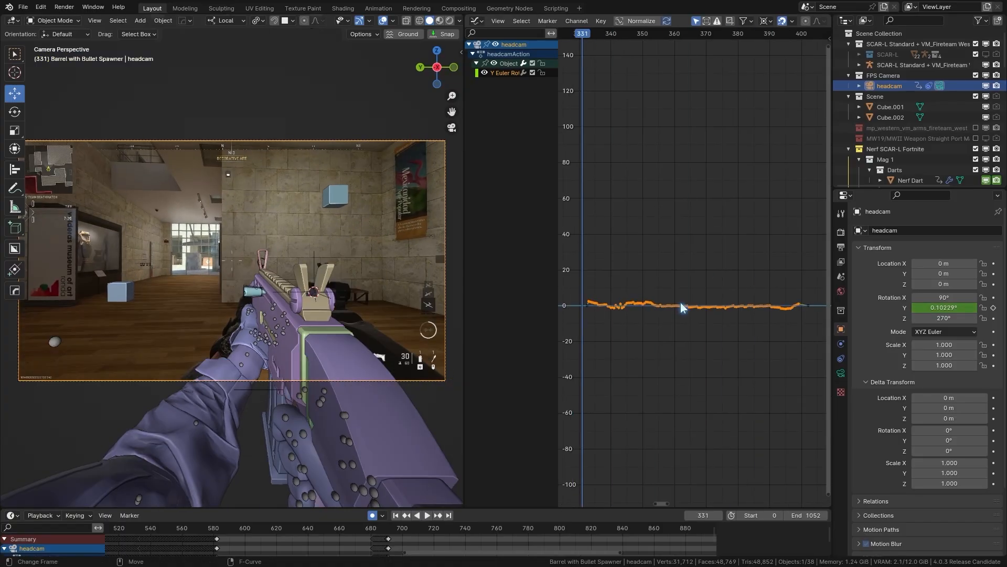
pyautogui.press('s')
pyautogui.press('y')
pyautogui.click(673, 249)
pyautogui.press('space')
pyautogui.press('space')
pyautogui.moveTo(657, 36); pyautogui.dragTo(584, 273)
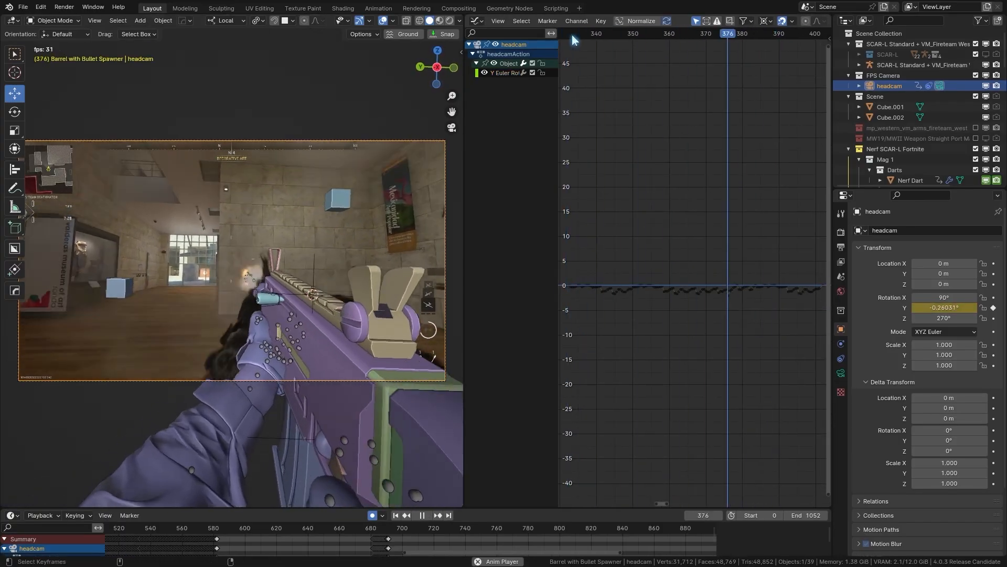
pyautogui.press('s')
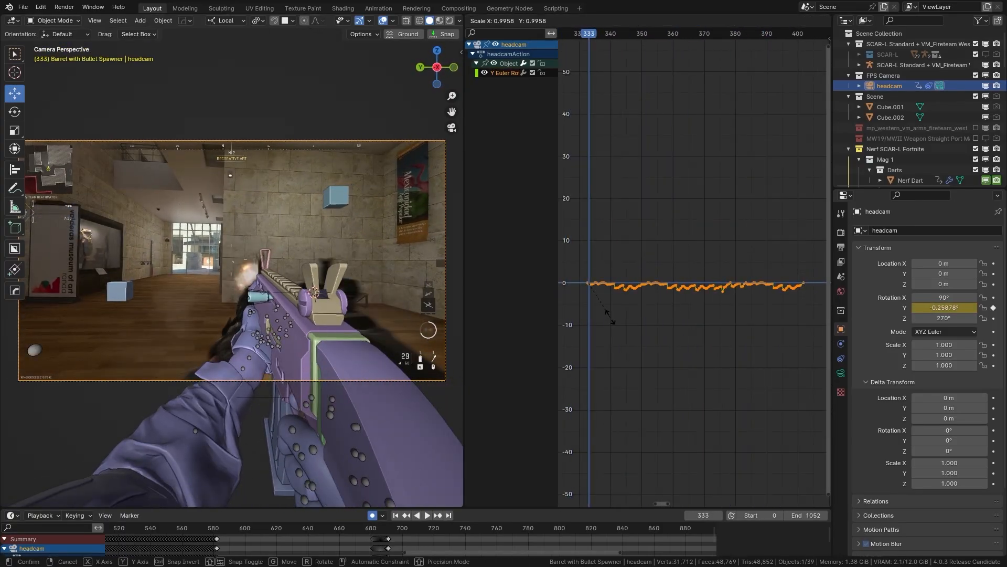
pyautogui.click(612, 321)
pyautogui.press('space')
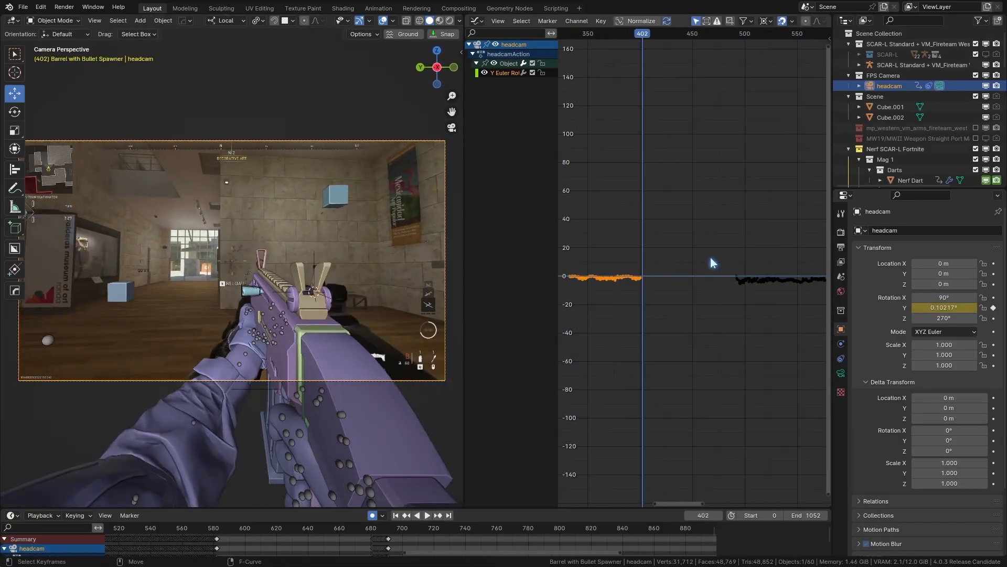
# Shift the first burst's Y rotation keys upward so they oscillate around zero, and play the burst back.
pyautogui.press('g')
pyautogui.press('y')
pyautogui.click(637, 308)
pyautogui.press('g')
pyautogui.press('y')
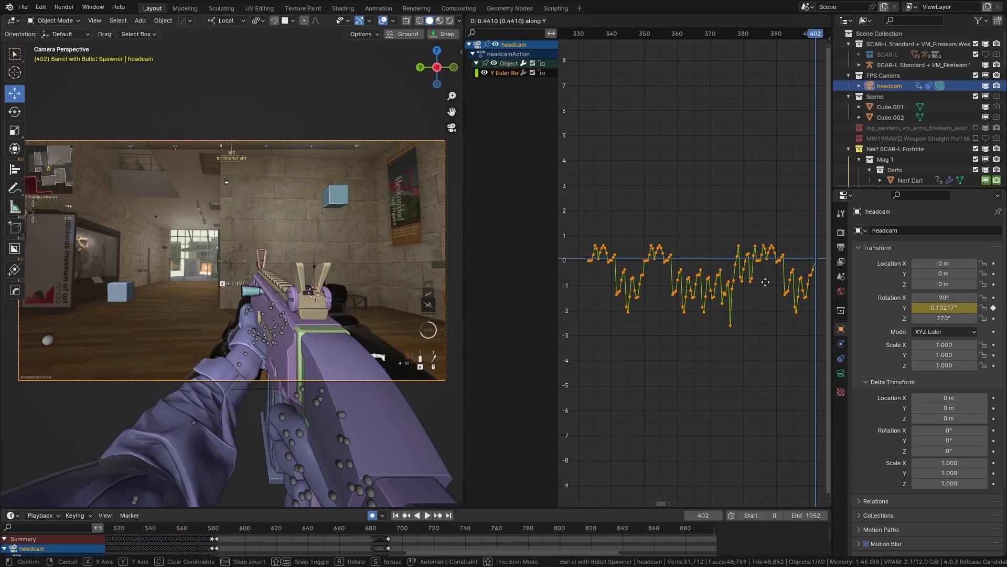
pyautogui.click(643, 246)
pyautogui.click(596, 34)
pyautogui.press('space')
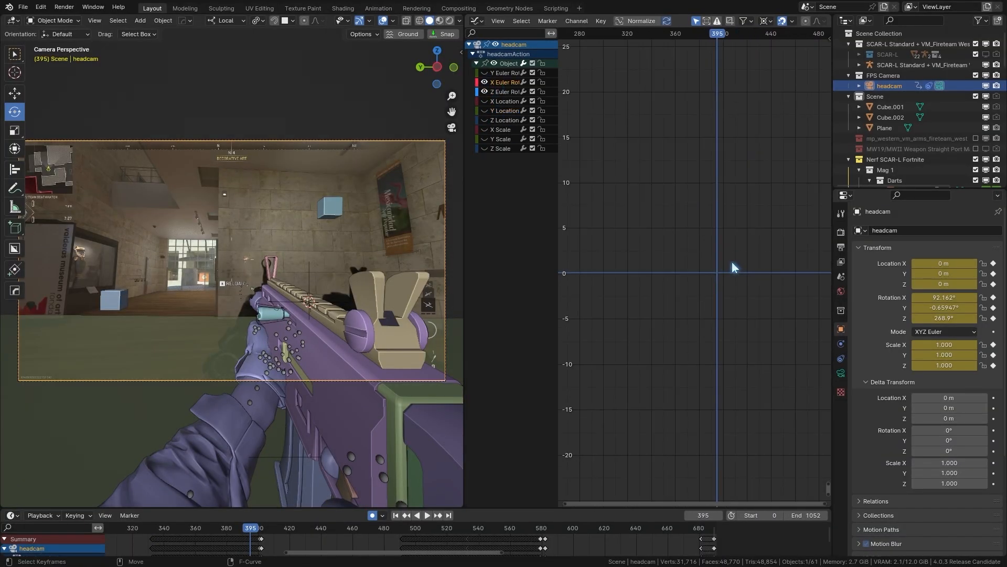
# Paste the headcam's resting keys, X rotation 90° and Z rotation 270°, just after frame 402 and play the animation.
pyautogui.keyDown('ctrl'); pyautogui.moveTo(733, 267); pyautogui.dragTo(711, 446, button='middle'); pyautogui.keyUp('ctrl')
pyautogui.moveTo(258, 528); pyautogui.dragTo(265, 529)
pyautogui.hotkey('ctrl', 'v')
pyautogui.press('space')
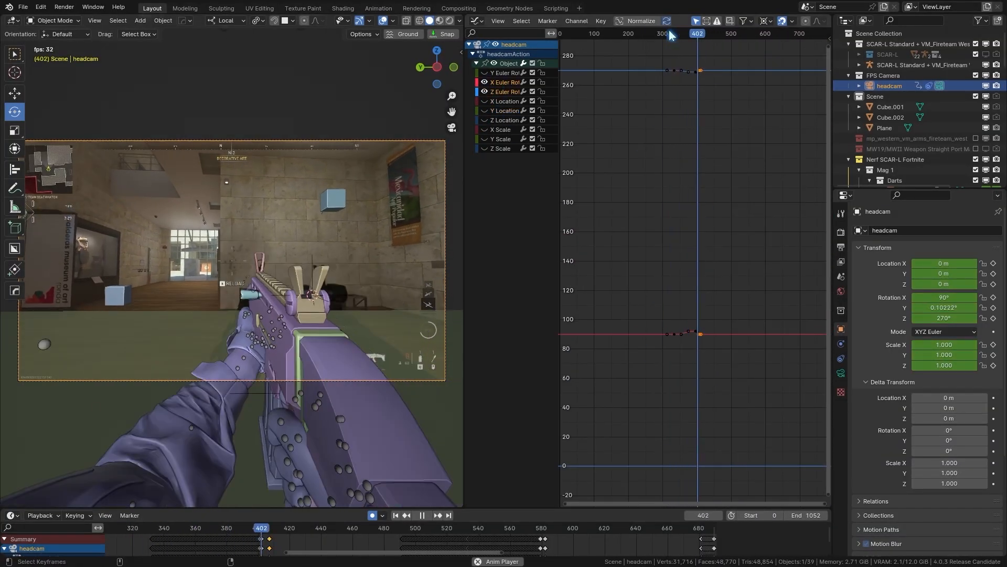
# Play the first burst back from about frame 333 to check the headcam's X and Z rotation.
pyautogui.moveTo(669, 33); pyautogui.dragTo(697, 44)
pyautogui.press('space')
pyautogui.click(152, 529)
pyautogui.press('space')
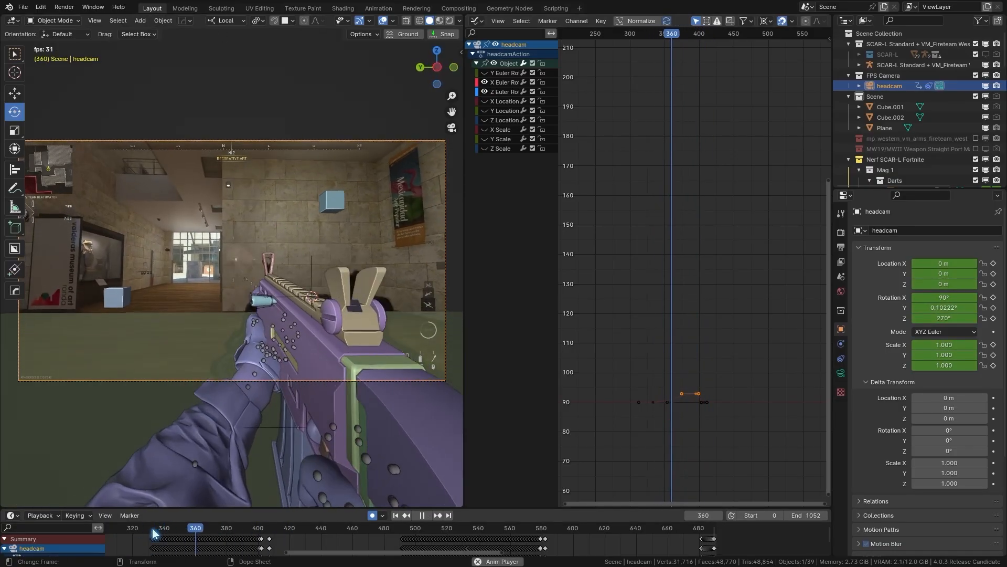
# Paste the headcam's X and Z rotation keys onto the second burst, moved about 23.4 frames forward, and play the bursts back.
pyautogui.hotkey('ctrl', 'v')
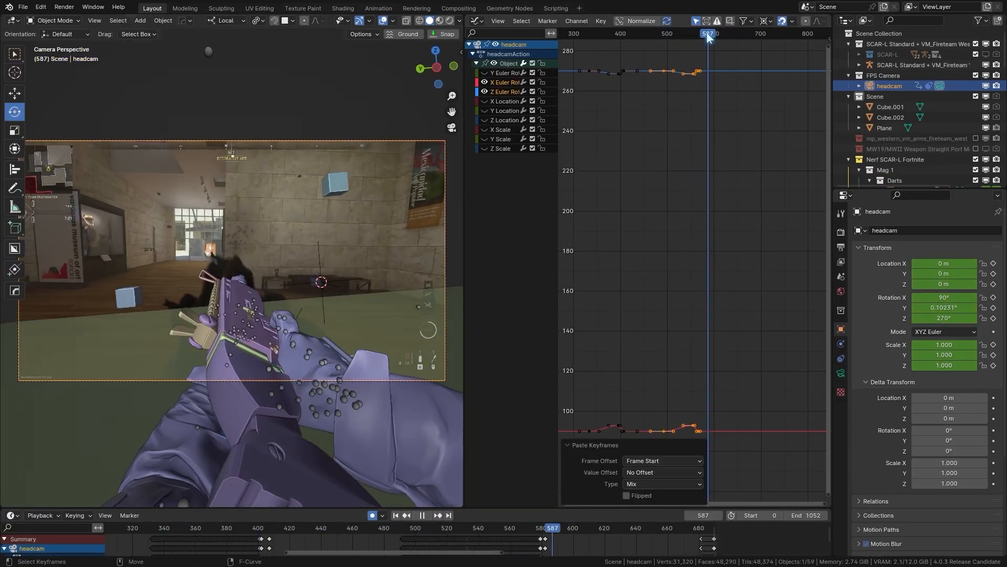
pyautogui.press('g')
pyautogui.click(721, 382)
pyautogui.scroll(2, 725, 335)
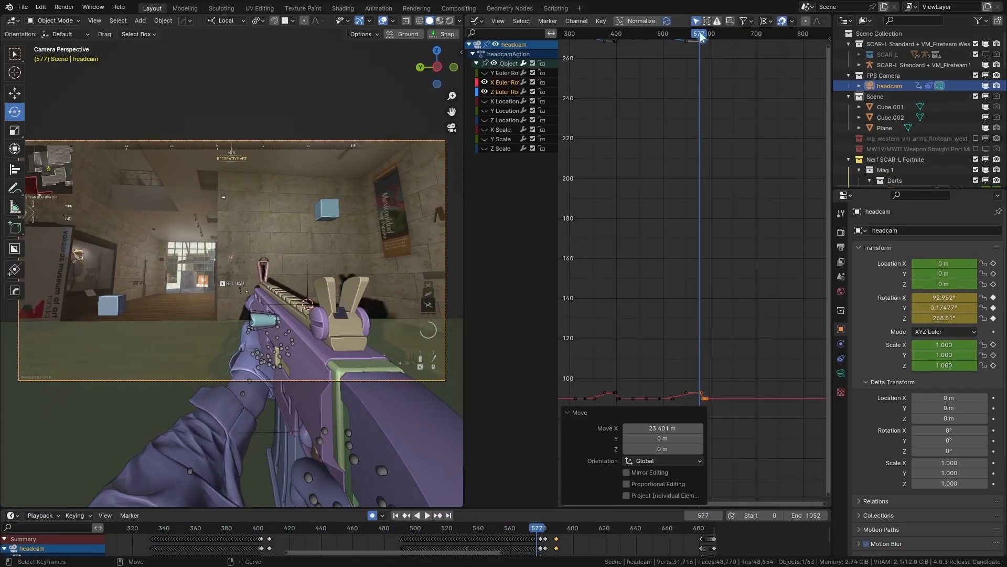
pyautogui.moveTo(700, 37); pyautogui.dragTo(632, 45)
pyautogui.press('space')
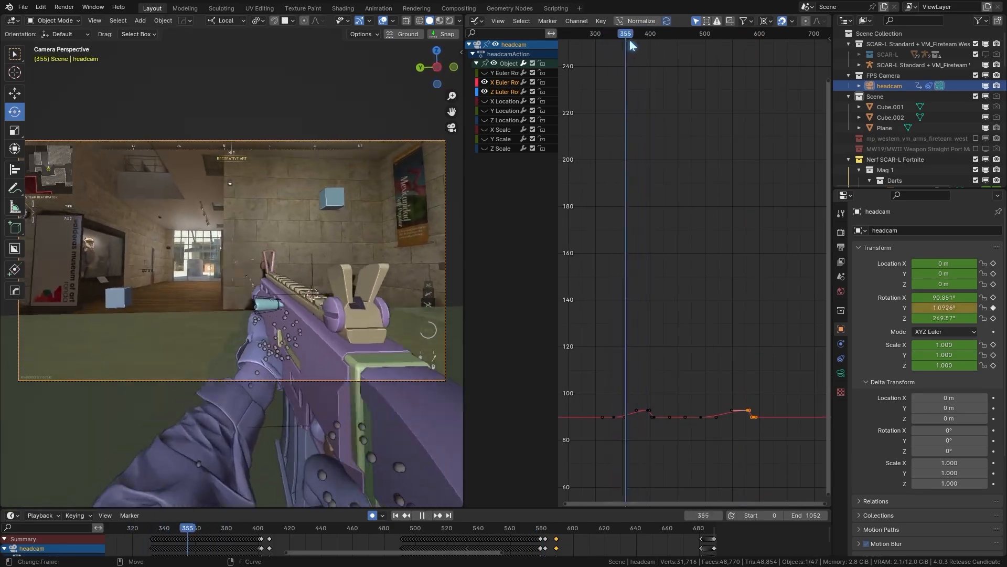
pyautogui.press('space')
pyautogui.press('space')
# Keyframe the Master Null's location and rotation across the shooting bursts starting at frame 333.
pyautogui.scroll(-6, 887, 158)
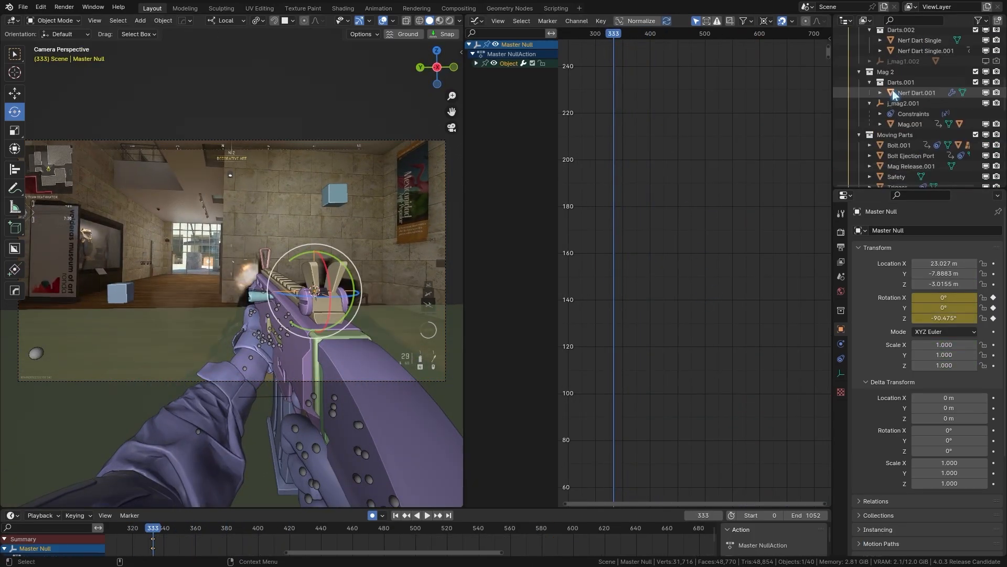
pyautogui.click(893, 156)
pyautogui.moveTo(236, 499); pyautogui.dragTo(252, 541)
pyautogui.click(892, 156)
pyautogui.click(477, 63)
pyautogui.press('g')
pyautogui.press('r')
pyautogui.press('r')
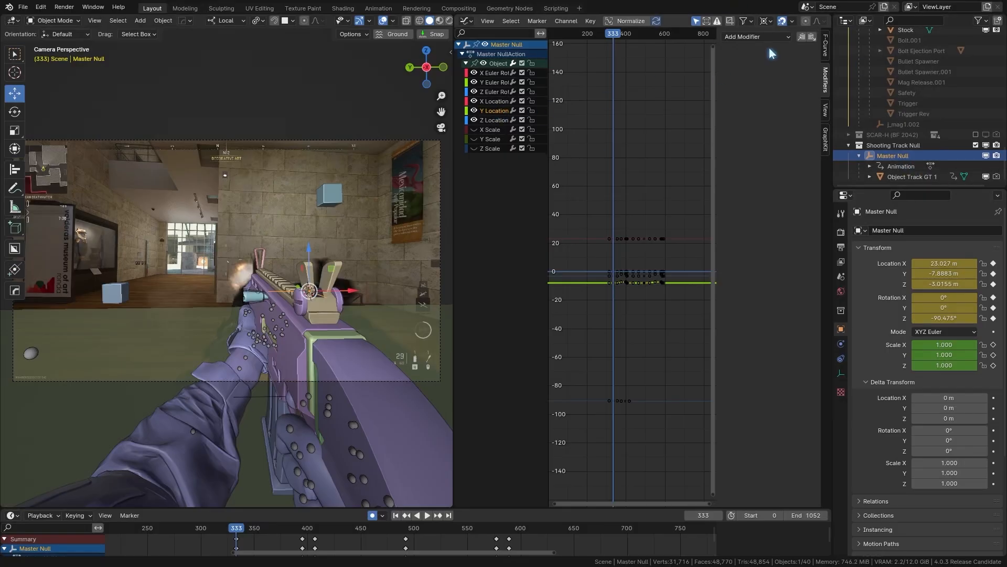
# Add Noise modifiers to the Master Null's Y Location curve (scale 25.9, strength 0.1) and Z Location curve (scale 4, strength 0.02).
pyautogui.click(758, 37)
pyautogui.click(785, 84)
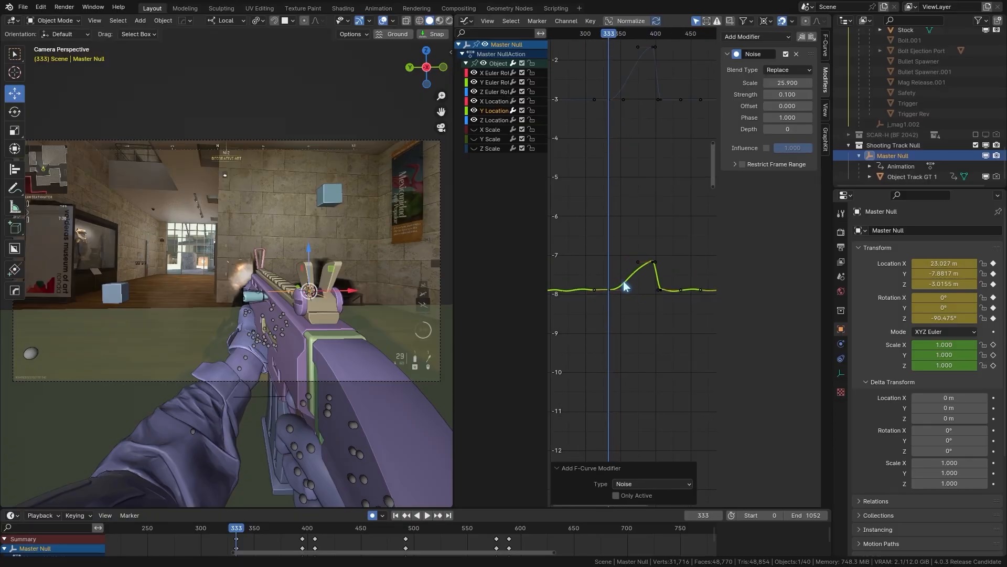
pyautogui.click(656, 61)
pyautogui.click(757, 37)
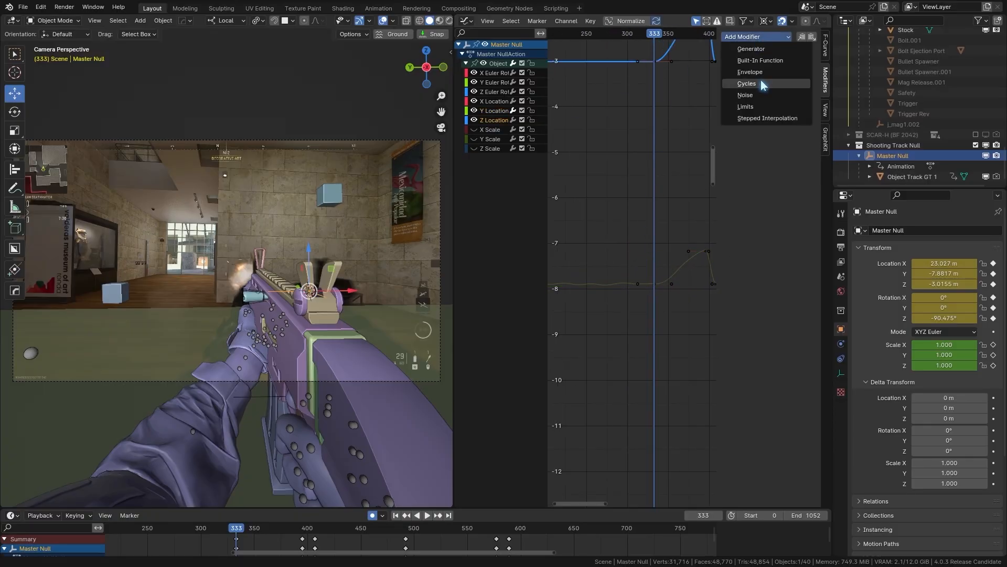
pyautogui.click(754, 93)
pyautogui.write('4')
pyautogui.press('Tab')
pyautogui.write('0.02')
pyautogui.press('Return')
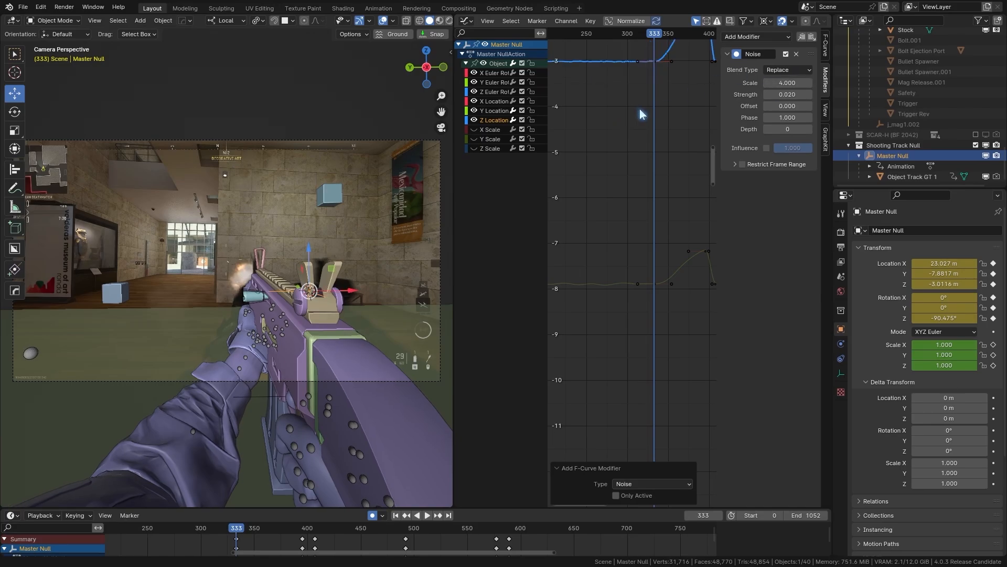
pyautogui.moveTo(652, 110); pyautogui.dragTo(643, 129, button='middle')
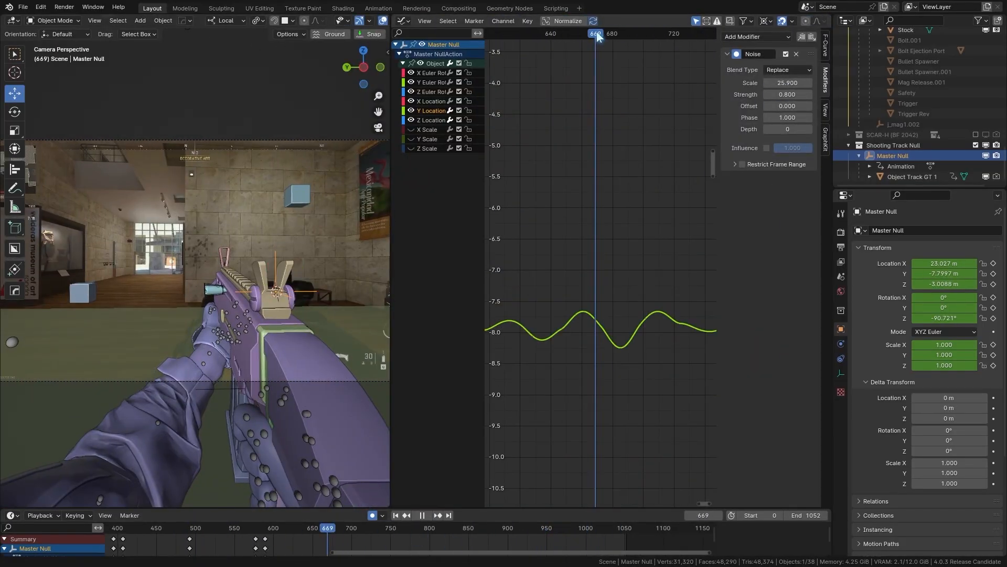
pyautogui.moveTo(617, 36); pyautogui.dragTo(610, 36)
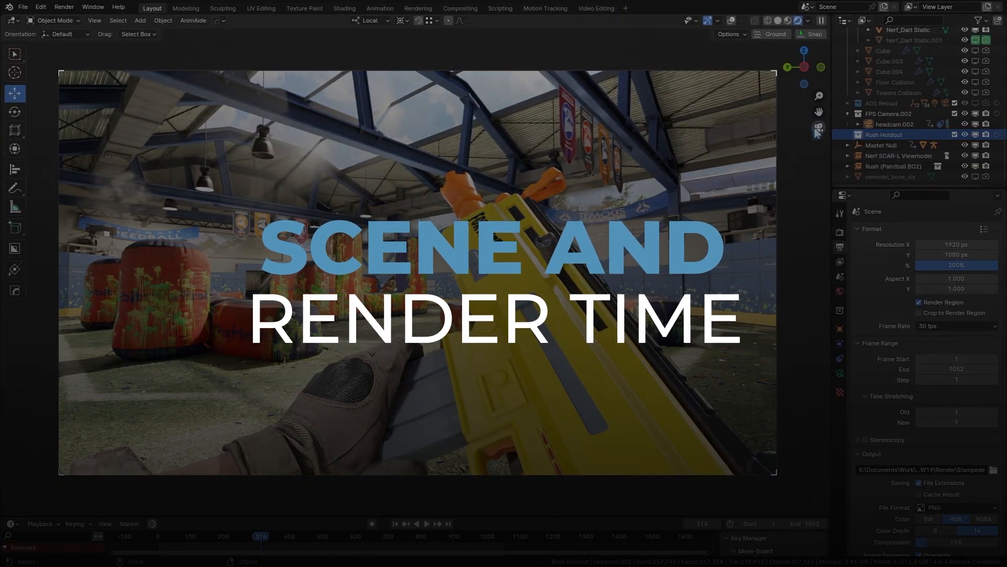
# Leave the camera view, select the Rush (Paintball BO2) map and examine the paintball arena around it.
pyautogui.click(818, 129)
pyautogui.scroll(5, 378, 305)
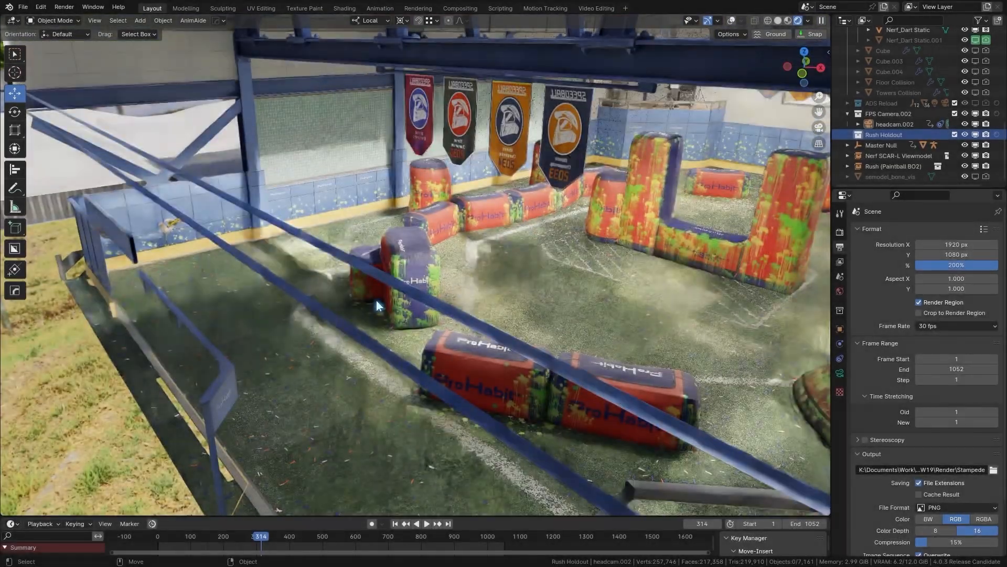
pyautogui.scroll(3, 378, 306)
pyautogui.keyDown('shift'); pyautogui.moveTo(379, 306); pyautogui.dragTo(505, 300, button='middle'); pyautogui.keyUp('shift')
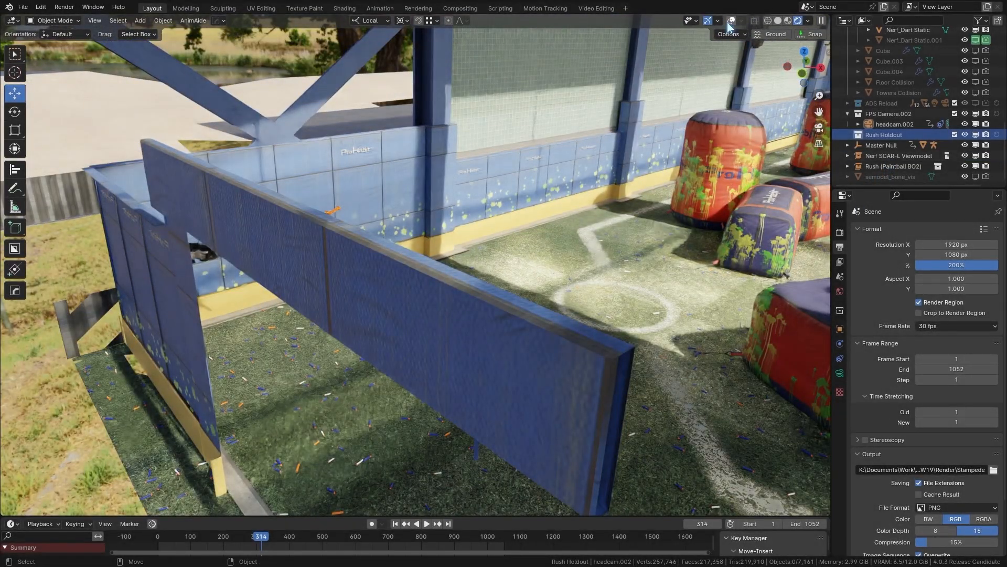
pyautogui.click(892, 166)
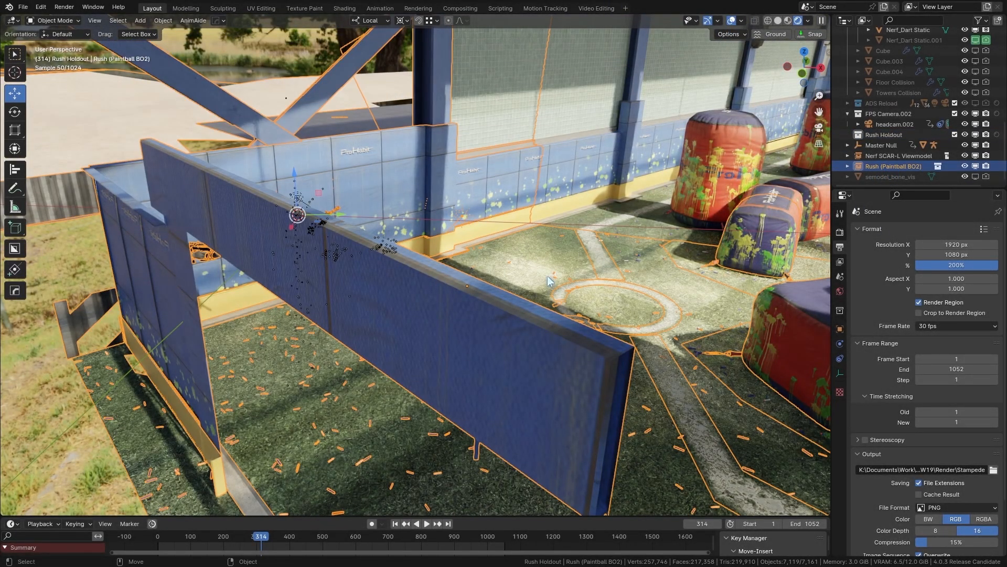
pyautogui.scroll(-4, 548, 275)
pyautogui.moveTo(550, 273); pyautogui.dragTo(535, 319, button='middle')
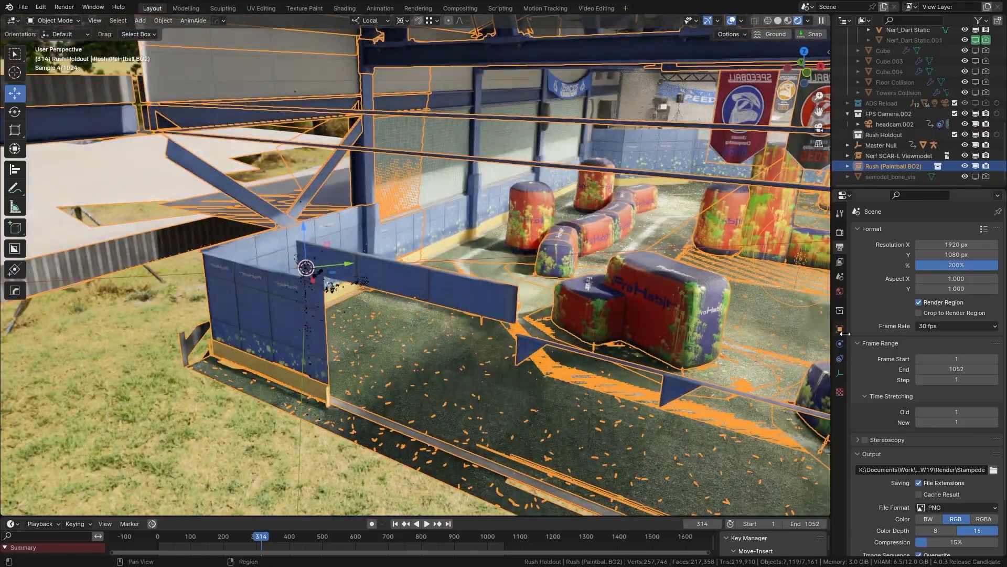
# Try to move the whole Rush (Paintball BO2) map and return to the camera view.
pyautogui.click(840, 330)
pyautogui.press('g')
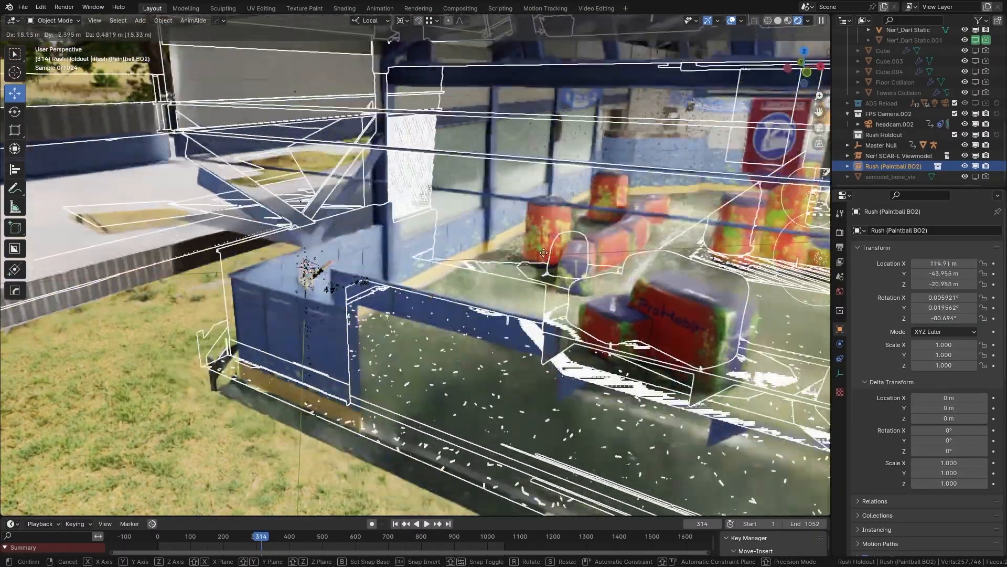
pyautogui.rightClick(691, 222)
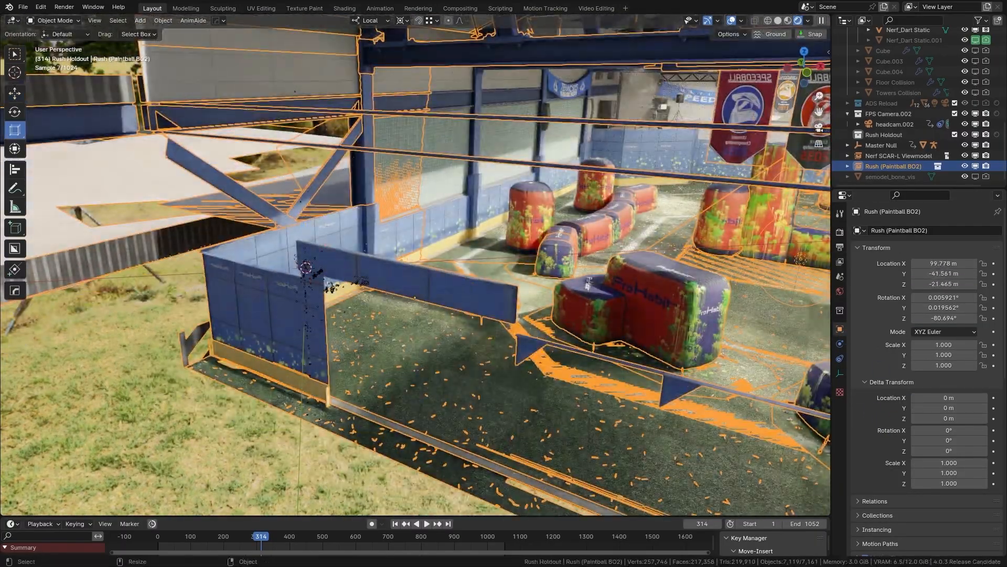
pyautogui.moveTo(582, 247); pyautogui.dragTo(629, 242, button='middle')
pyautogui.hotkey('ctrl', 'z')
pyautogui.press('w')
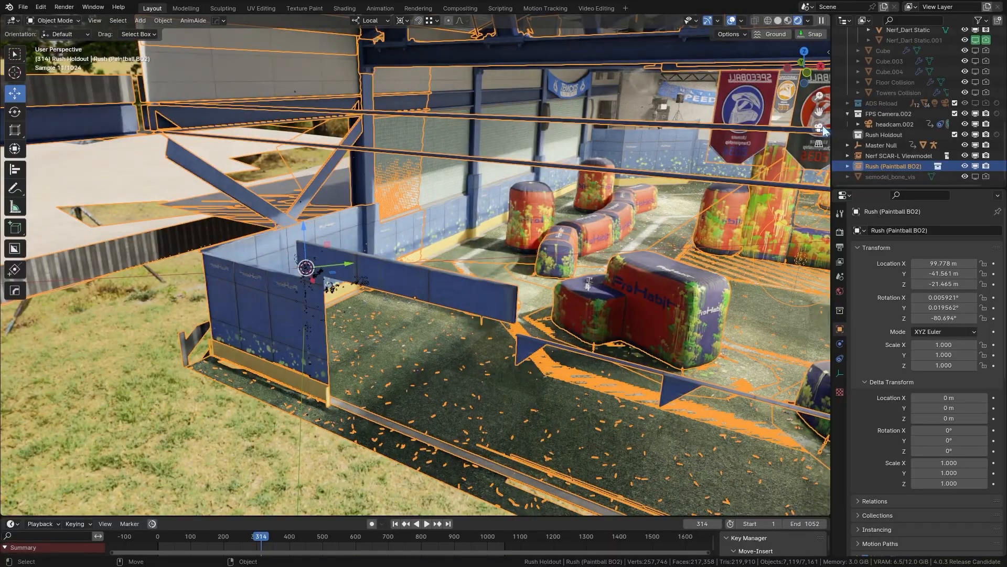
pyautogui.click(821, 128)
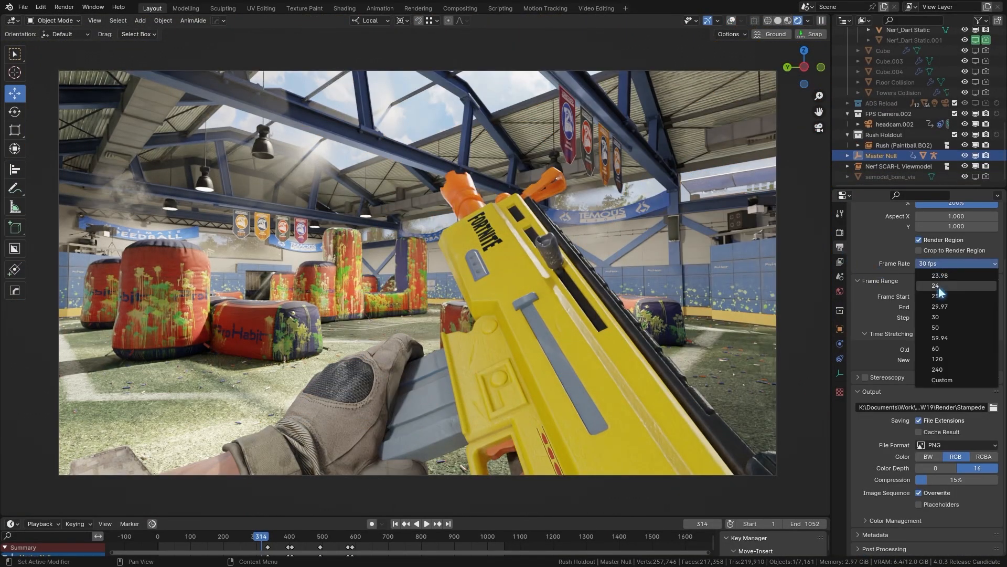
# Set the output frame rate to 60 fps and double the end frame to 2104.
pyautogui.click(937, 348)
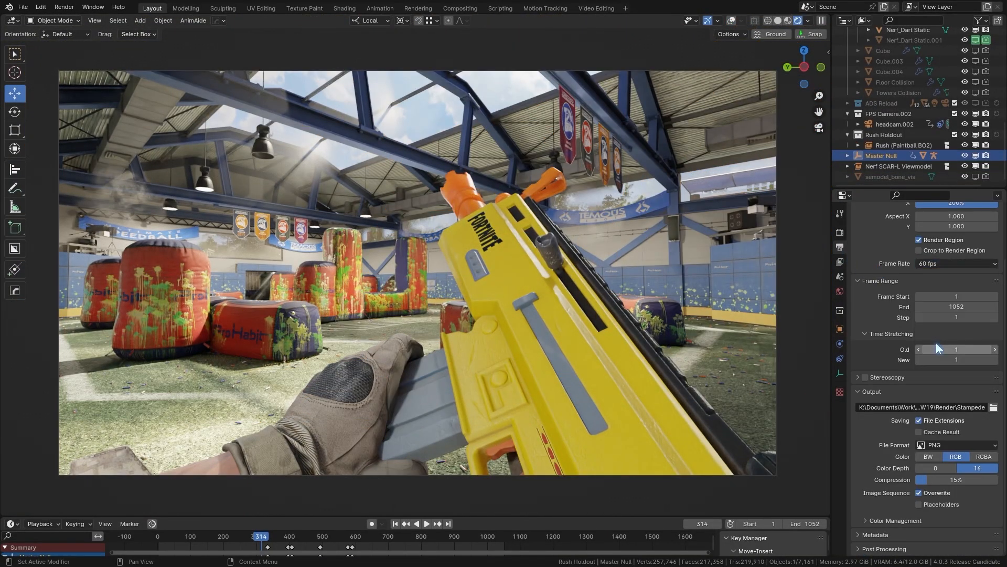
pyautogui.click(956, 306)
pyautogui.write('*2')
pyautogui.press('Return')
# Set the time stretching to old 100 and new 200, and scrub the timeline to check the timing.
pyautogui.click(943, 357)
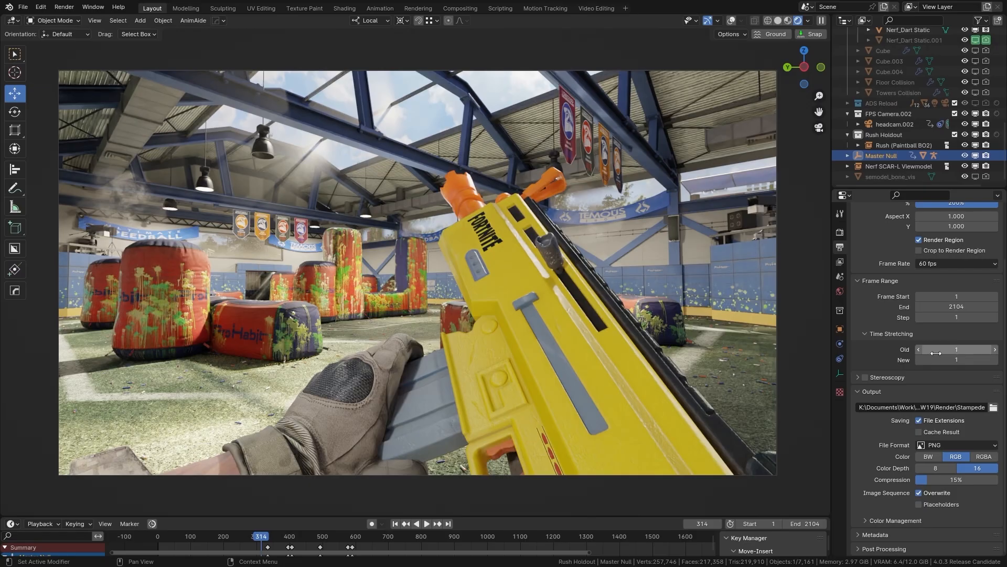
pyautogui.write('200')
pyautogui.press('Return')
pyautogui.click(969, 348)
pyautogui.write('100')
pyautogui.press('Return')
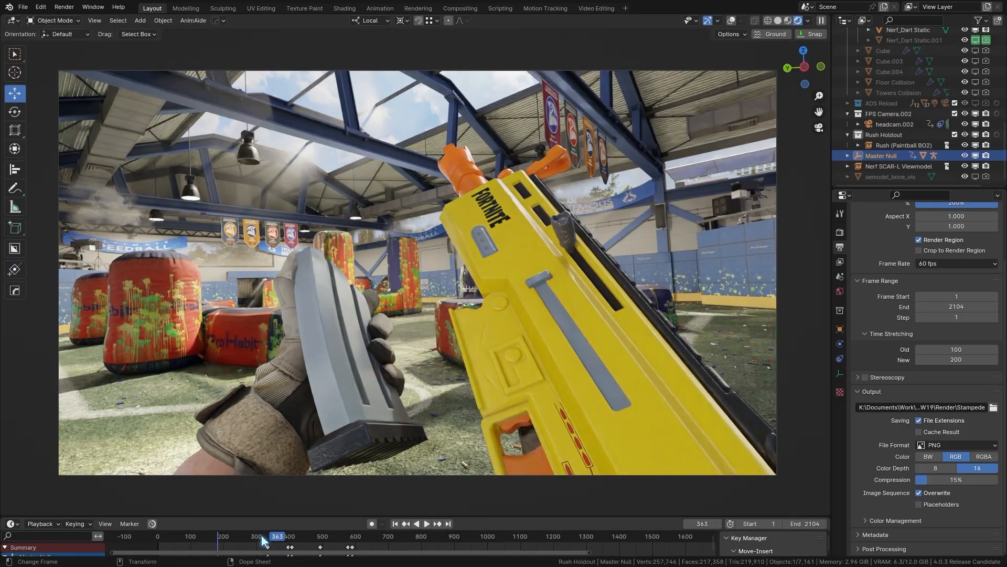
pyautogui.moveTo(264, 540); pyautogui.dragTo(241, 534)
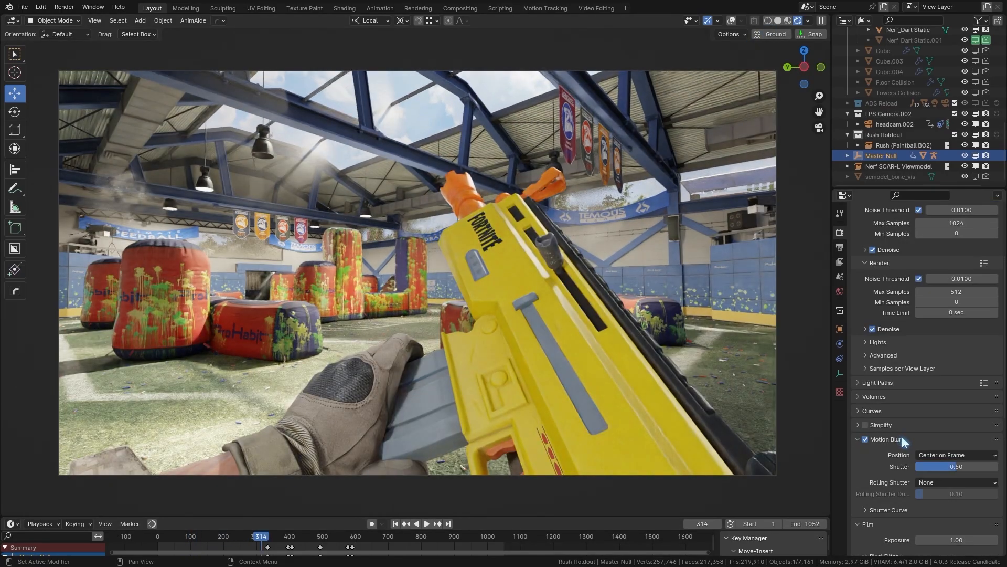
pyautogui.scroll(1, 894, 433)
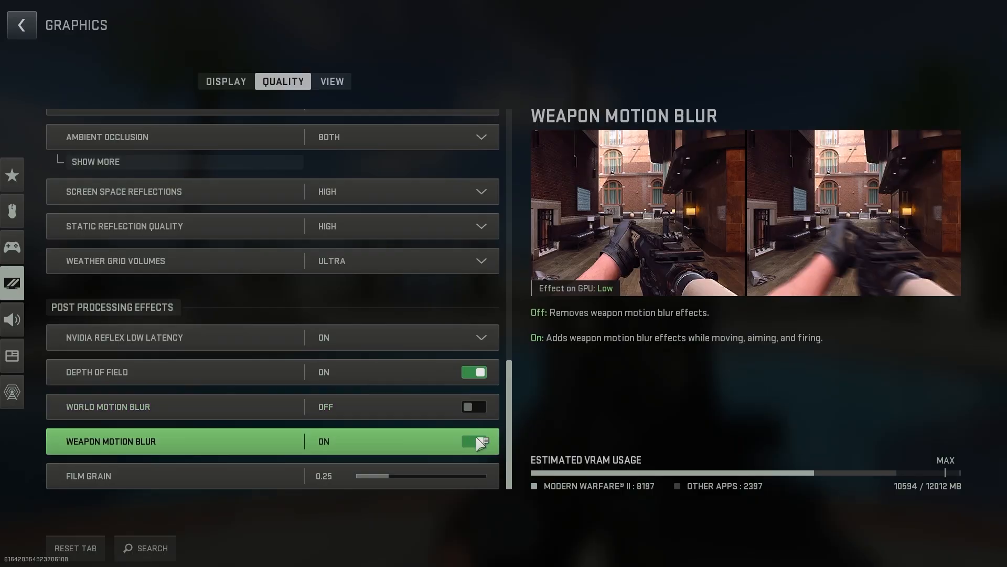
# In Modern Warfare II's graphics settings, turn Weapon Motion Blur off, apply it, and inspect the weapon in the match.
pyautogui.click(475, 440)
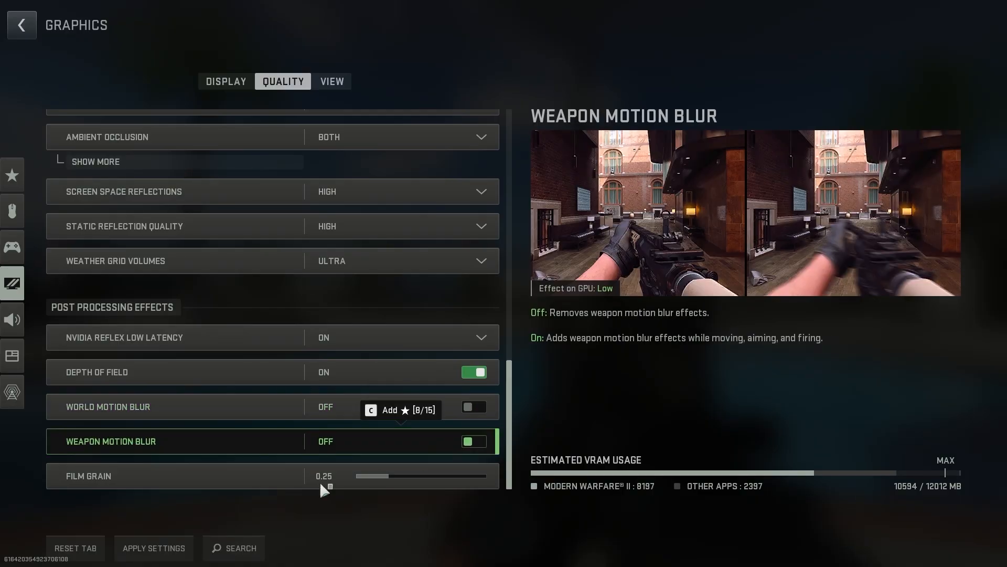
pyautogui.click(162, 542)
pyautogui.press('Escape')
pyautogui.press('Escape')
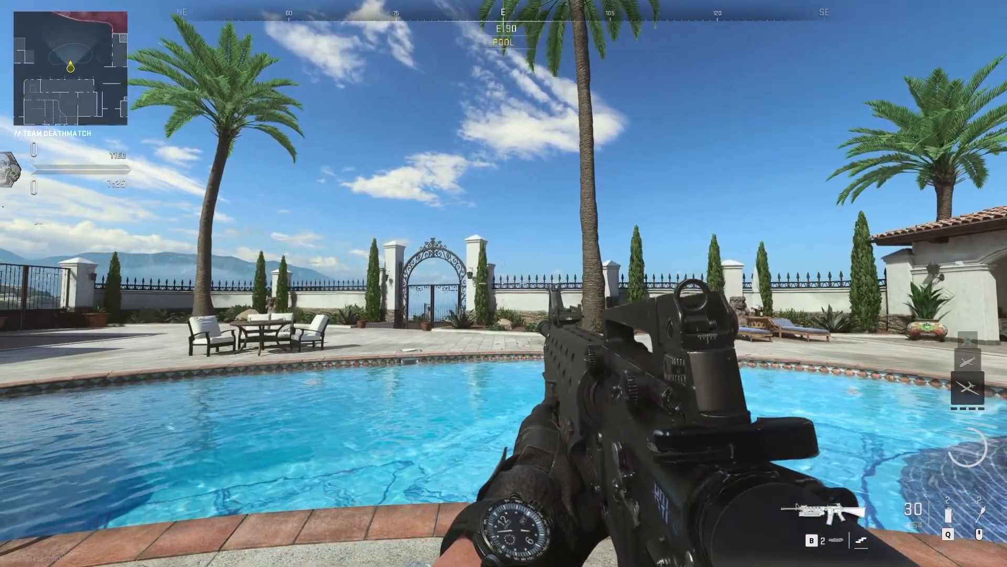
pyautogui.press('i')
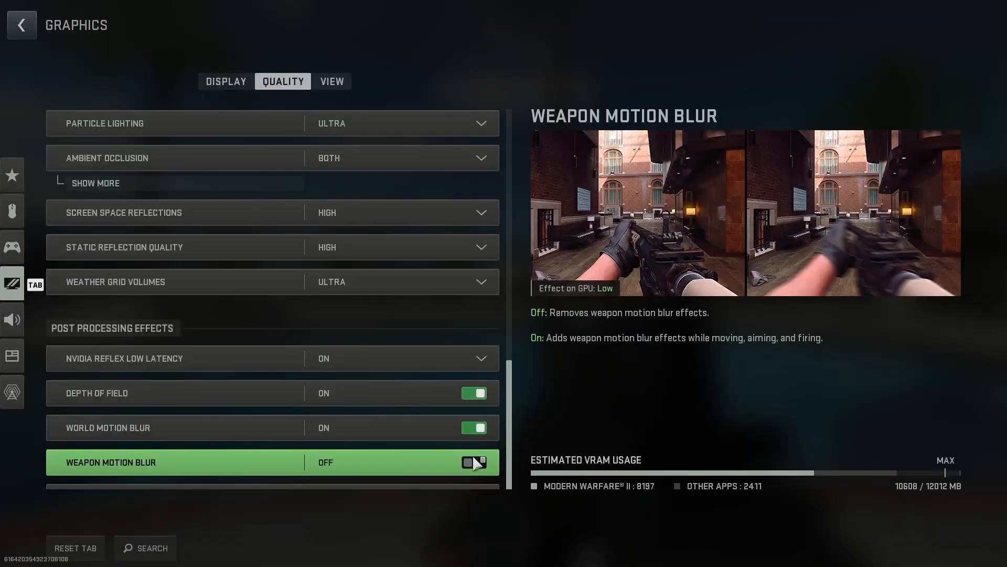
# Turn Weapon Motion Blur on and inspect the weapon in the match to compare the blur.
pyautogui.click(474, 459)
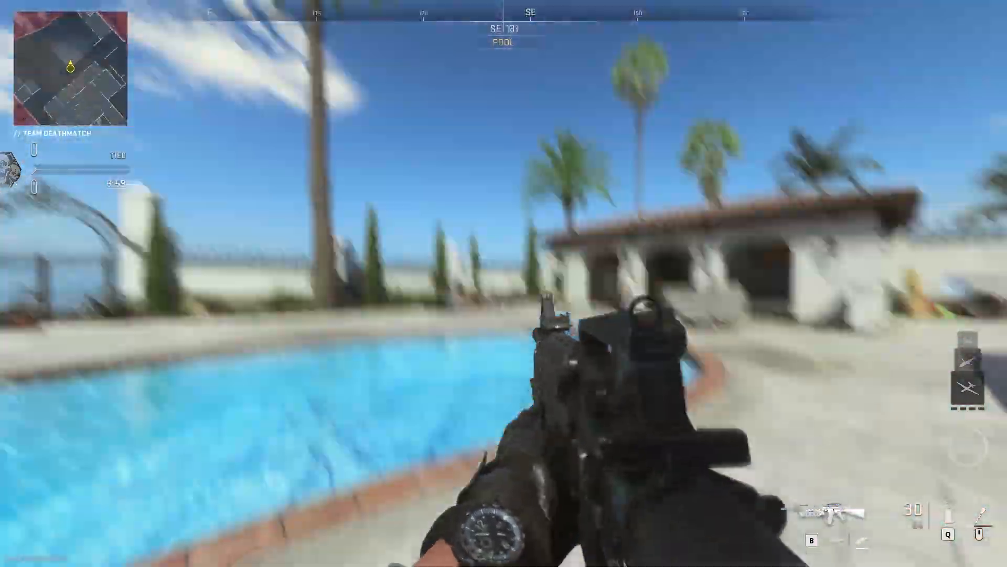
pyautogui.press('i')
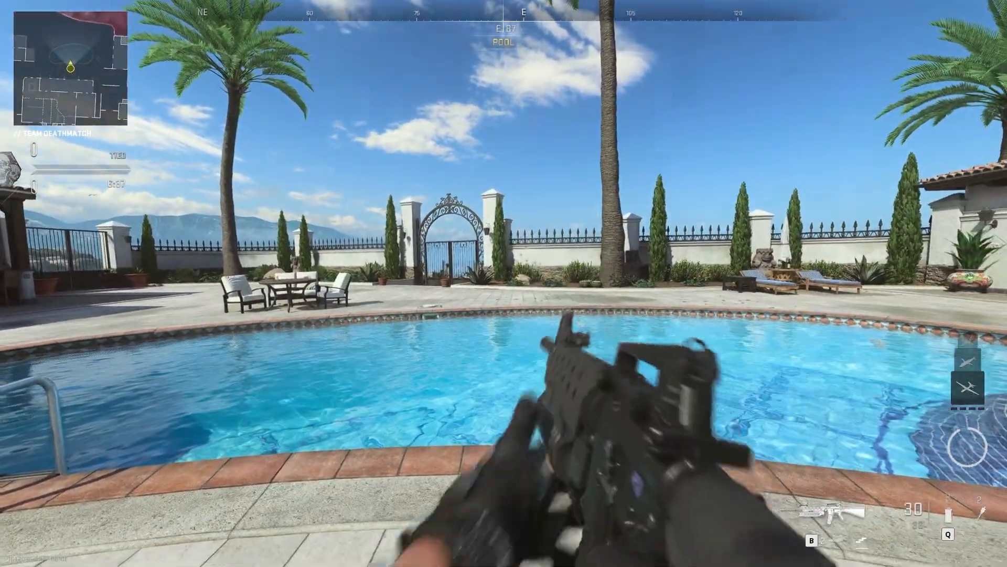
pyautogui.press('1')
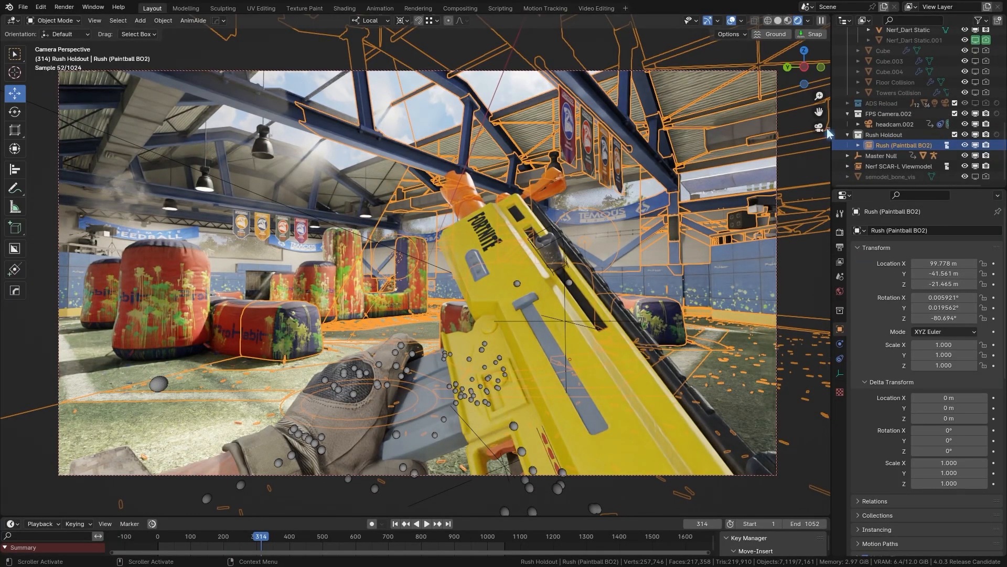
# Back in Blender, make the Rush Holdout collection a holdout and hide the viewport overlays.
pyautogui.click(886, 156)
pyautogui.click(997, 134)
pyautogui.click(731, 21)
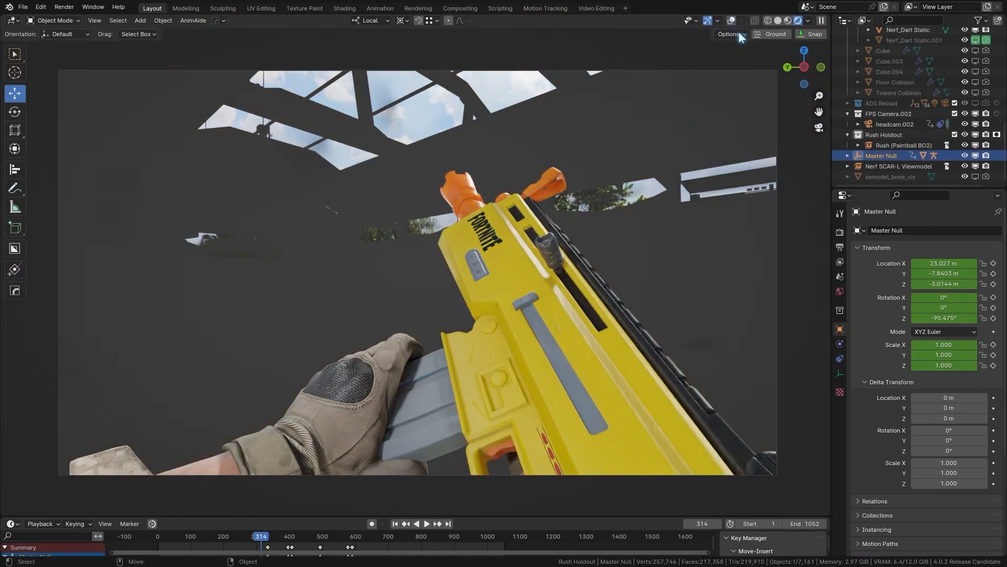
# Enable the transparent film background for rendering and bring up the output settings.
pyautogui.click(839, 231)
pyautogui.scroll(-6, 892, 460)
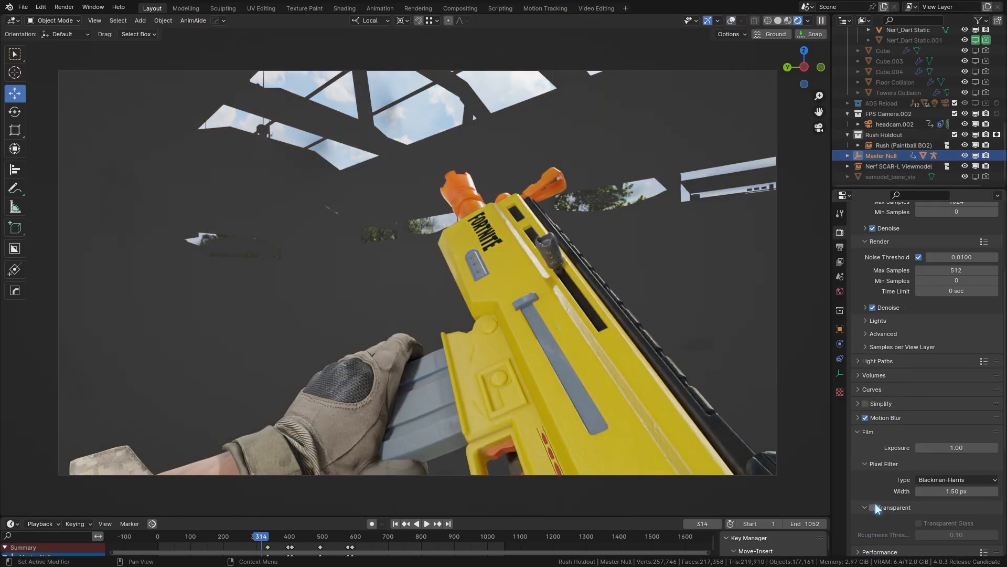
pyautogui.click(873, 508)
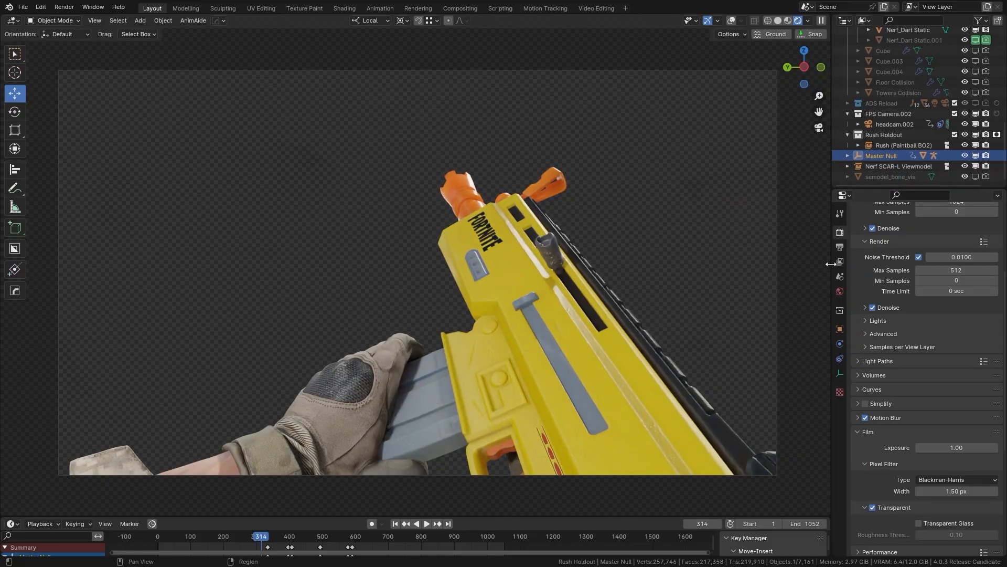
pyautogui.click(840, 247)
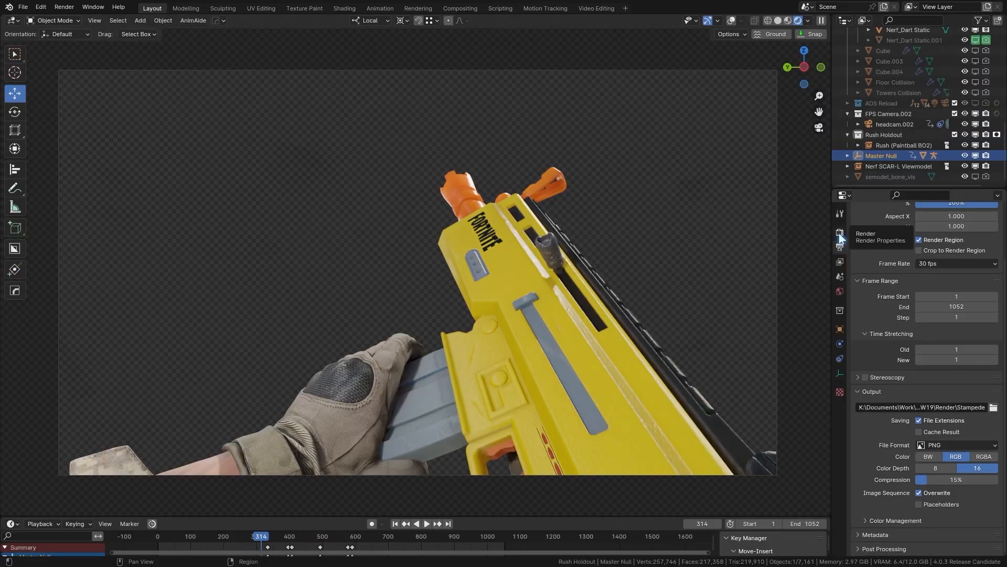
pyautogui.scroll(2, 876, 263)
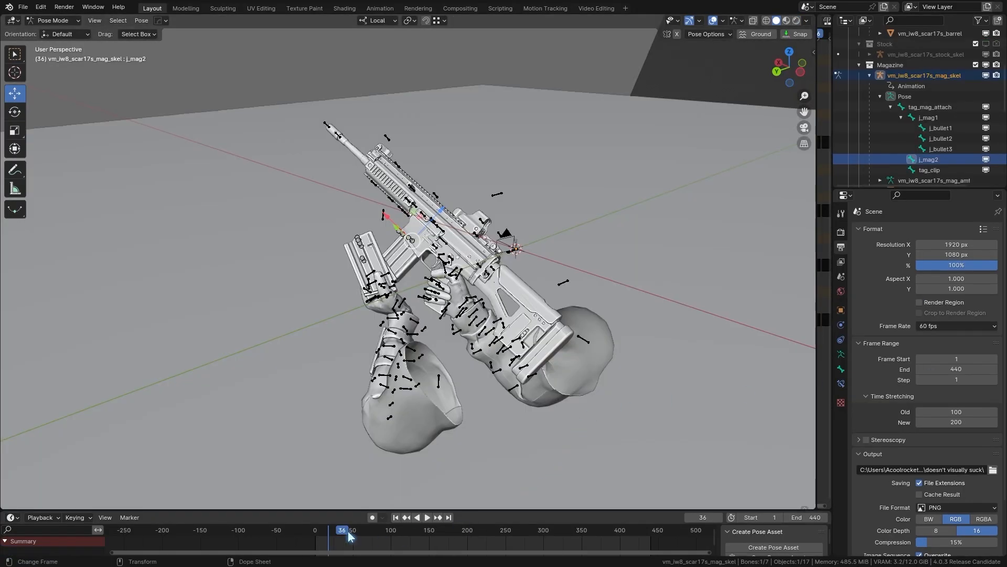
# Play back the magazine reload animation through to frame 109.
pyautogui.moveTo(349, 535); pyautogui.dragTo(347, 534)
pyautogui.press('space')
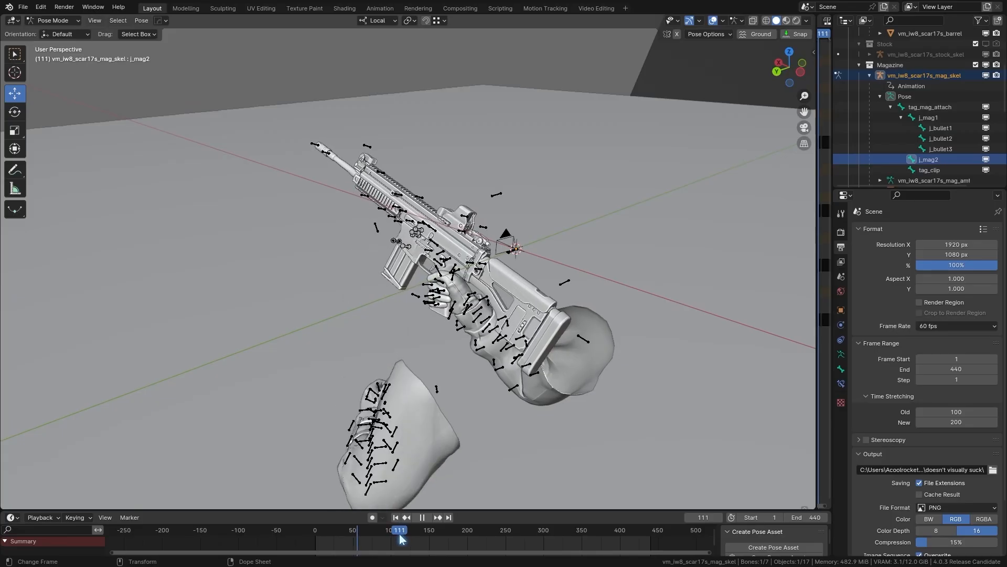
pyautogui.press('Escape')
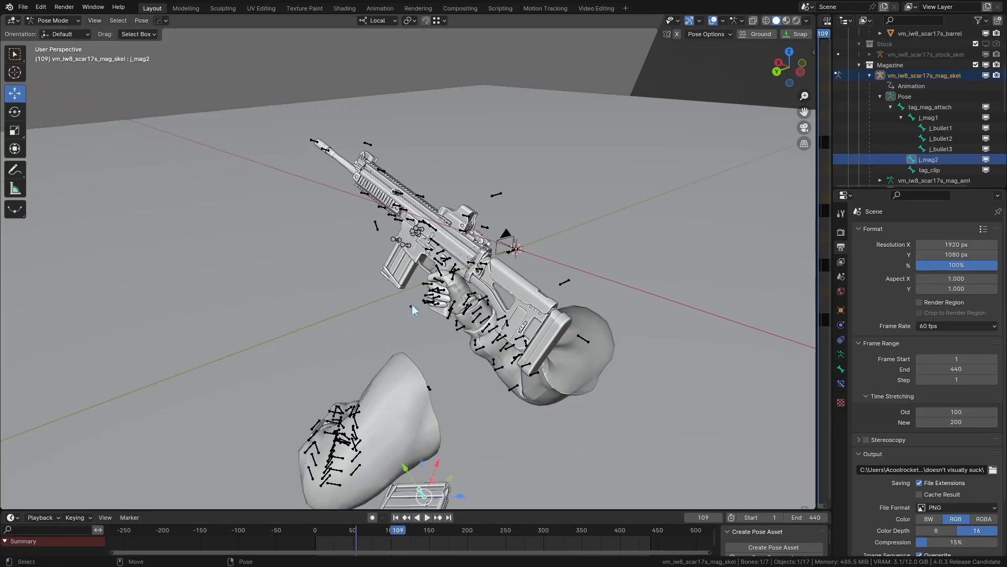
# Select the view hands' tag_weapon_left bone in Pose Mode, return to Object Mode and scrub onward through the reload from frame 109.
pyautogui.click(412, 309)
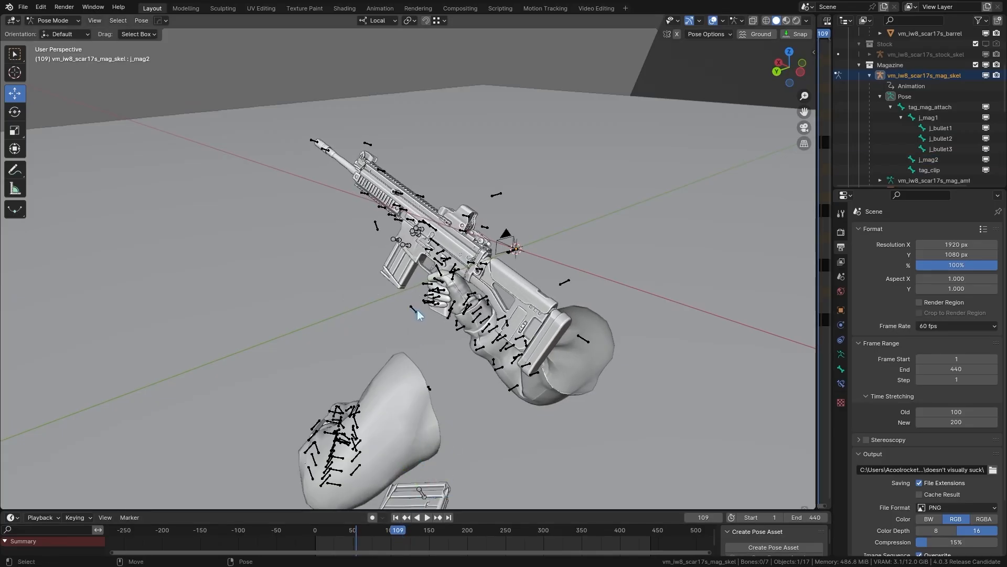
pyautogui.hotkey('ctrl', 'Tab')
pyautogui.click(416, 311)
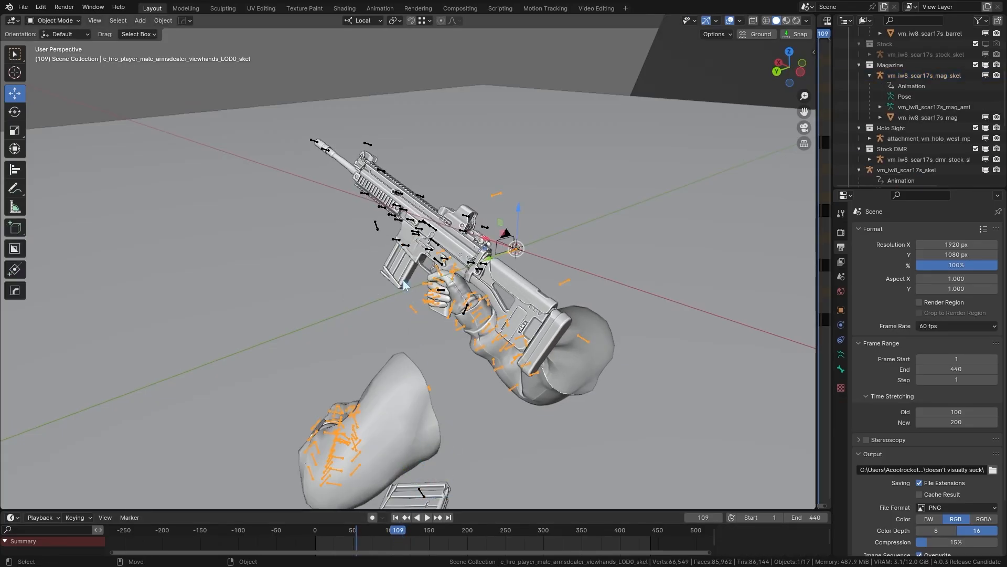
pyautogui.click(52, 21)
pyautogui.click(51, 54)
pyautogui.click(414, 314)
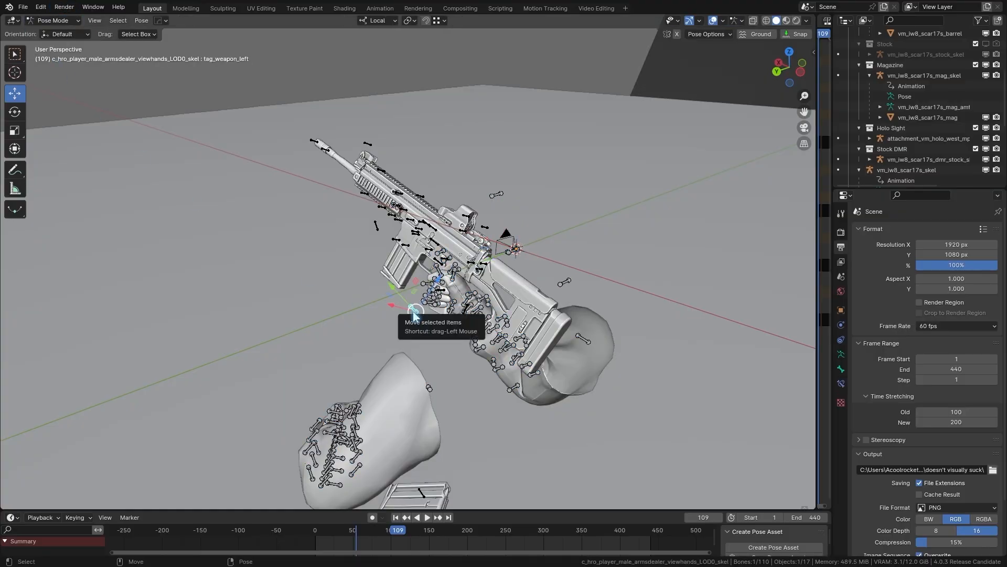
pyautogui.hotkey('ctrl', 'Tab')
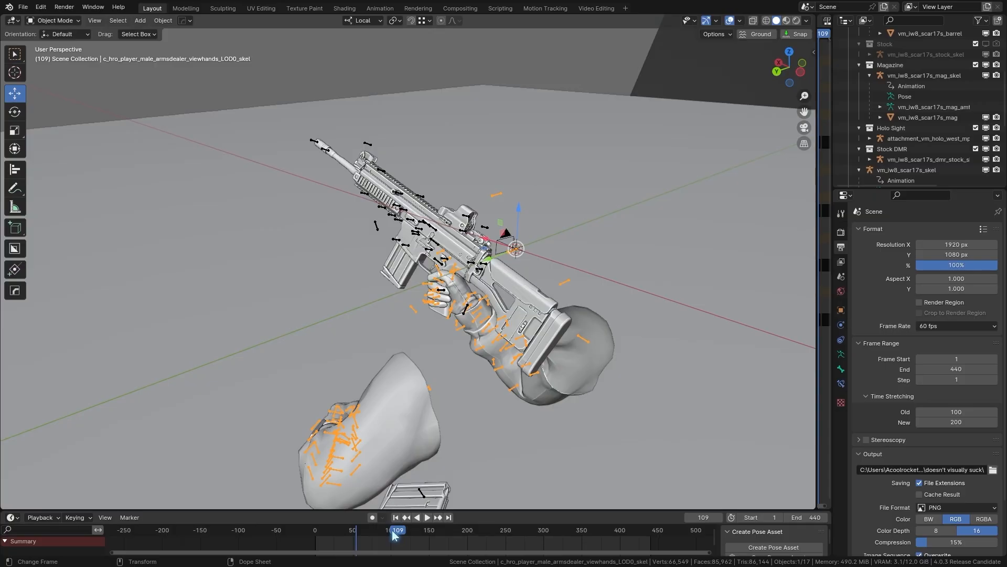
pyautogui.moveTo(396, 534); pyautogui.dragTo(465, 537)
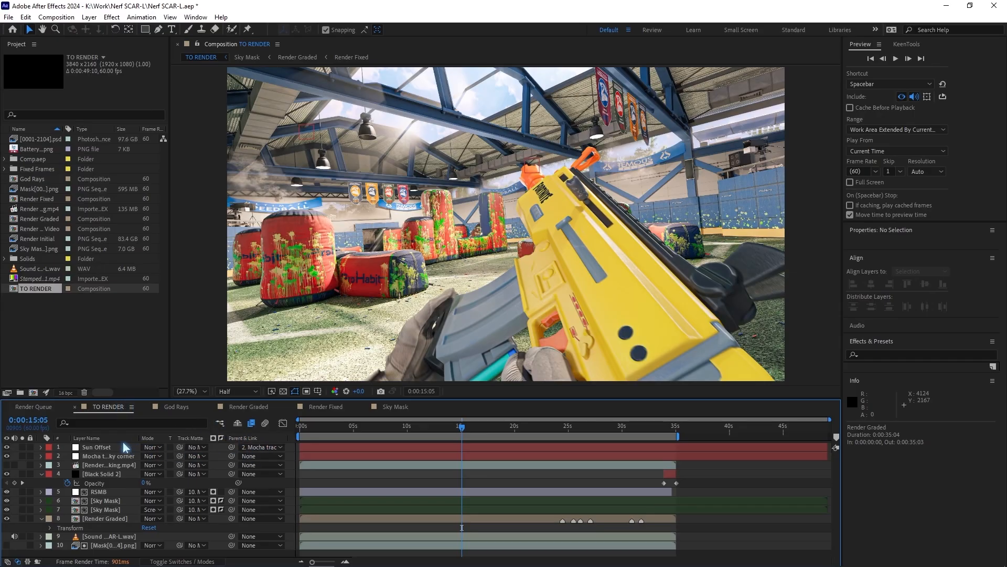
# In After Effects' TO RENDER composition, inspect the RSMB layer and toggle it and the Mask layer to check the motion blur masking.
pyautogui.click(111, 496)
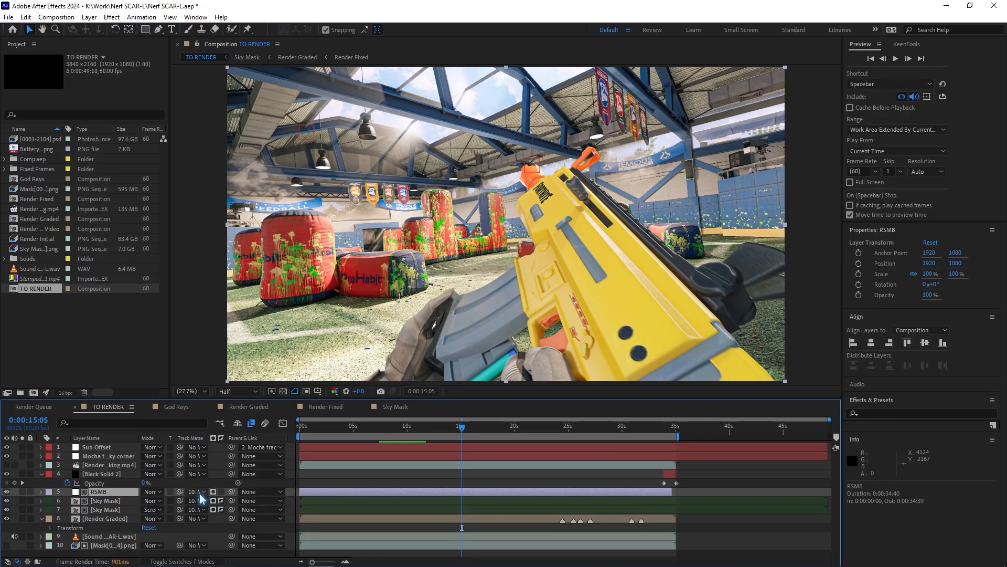
pyautogui.click(22, 545)
pyautogui.click(22, 545)
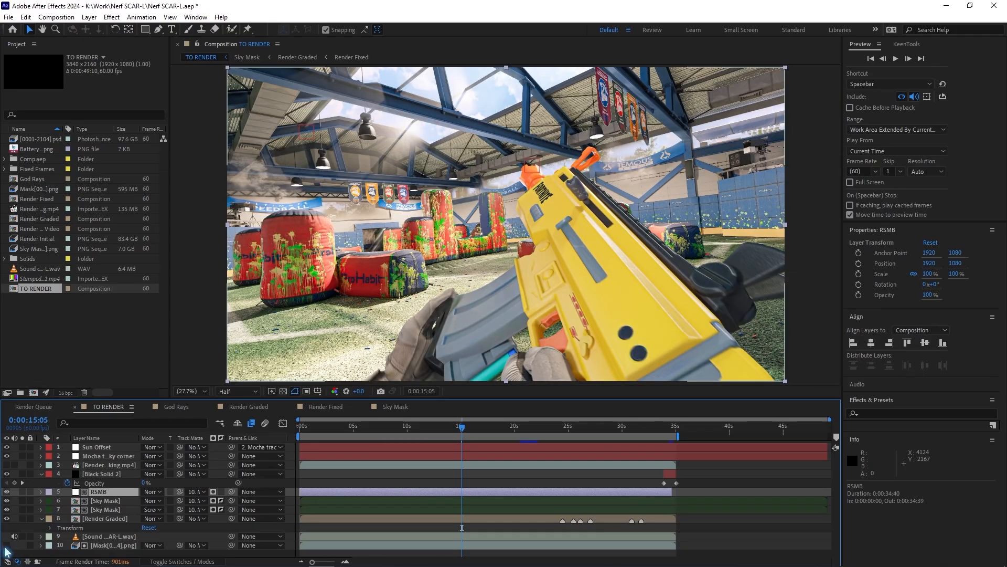
pyautogui.click(7, 493)
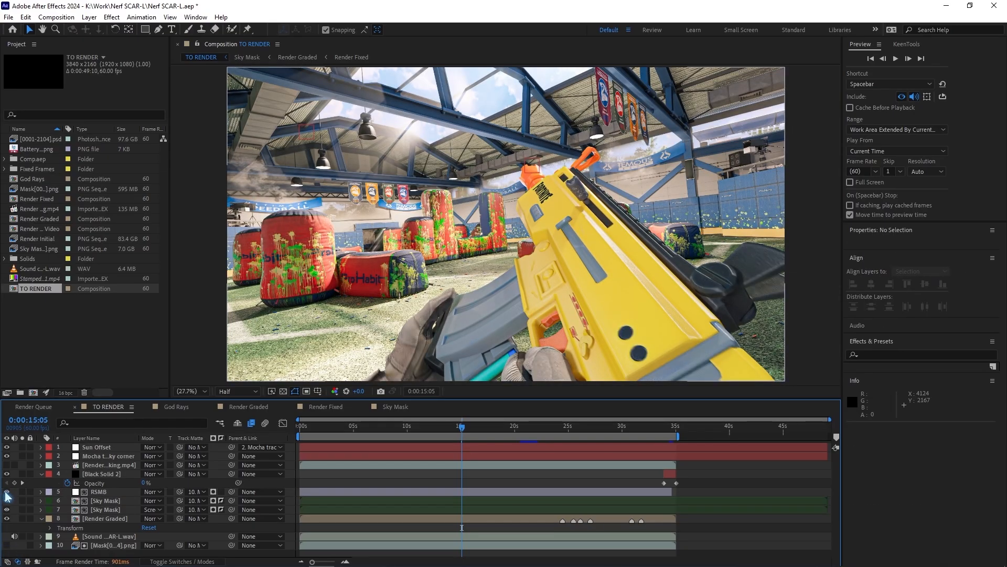
# Inspect the Mocha track sky corner and Sun Offset null layers and the two Sky Mask layers.
pyautogui.click(108, 457)
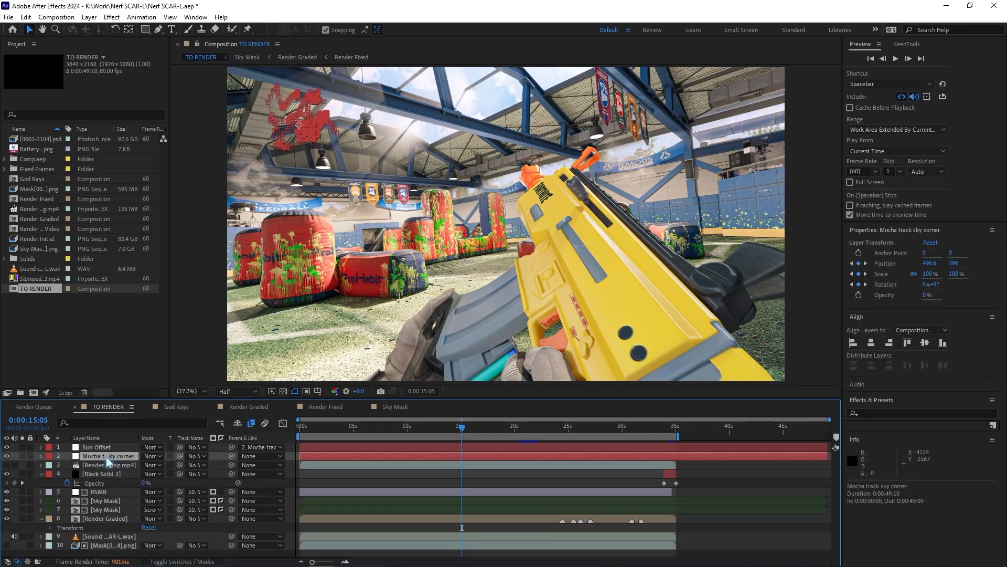
pyautogui.click(100, 448)
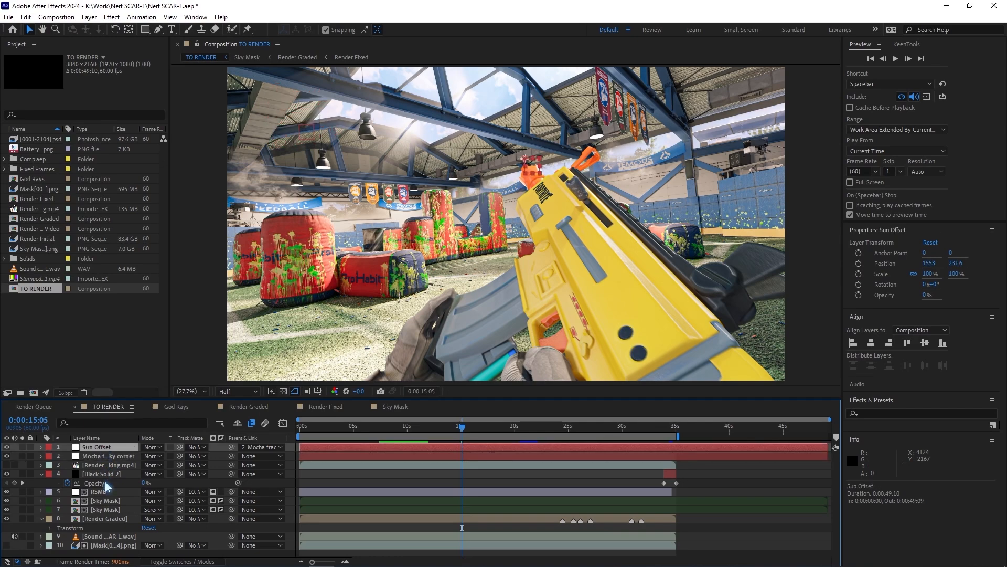
pyautogui.click(105, 501)
pyautogui.click(105, 510)
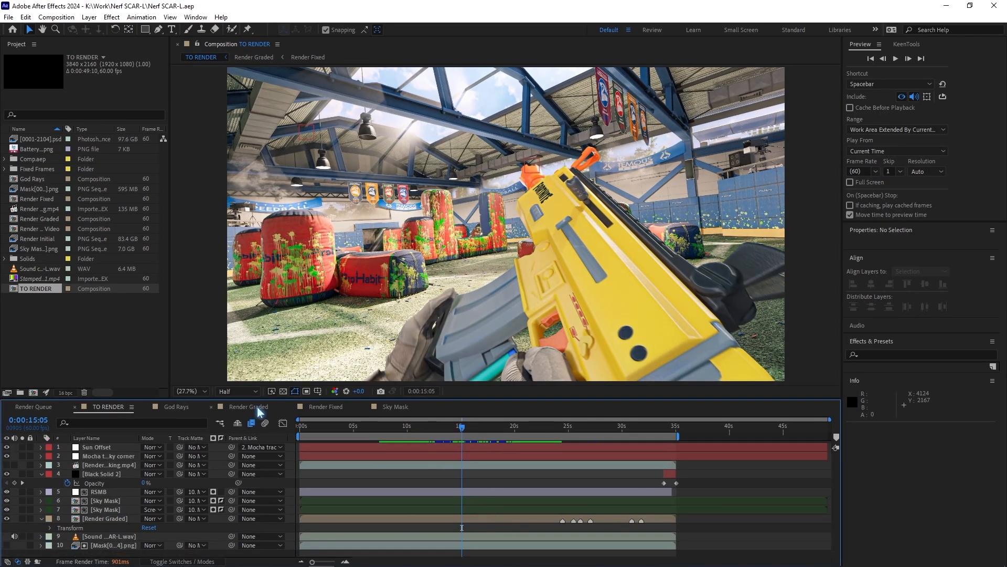
# View the Render Graded, Sky Mask and God Rays compositions, toggling Black Solid 1 off and on in Sky Mask.
pyautogui.click(248, 407)
pyautogui.click(396, 407)
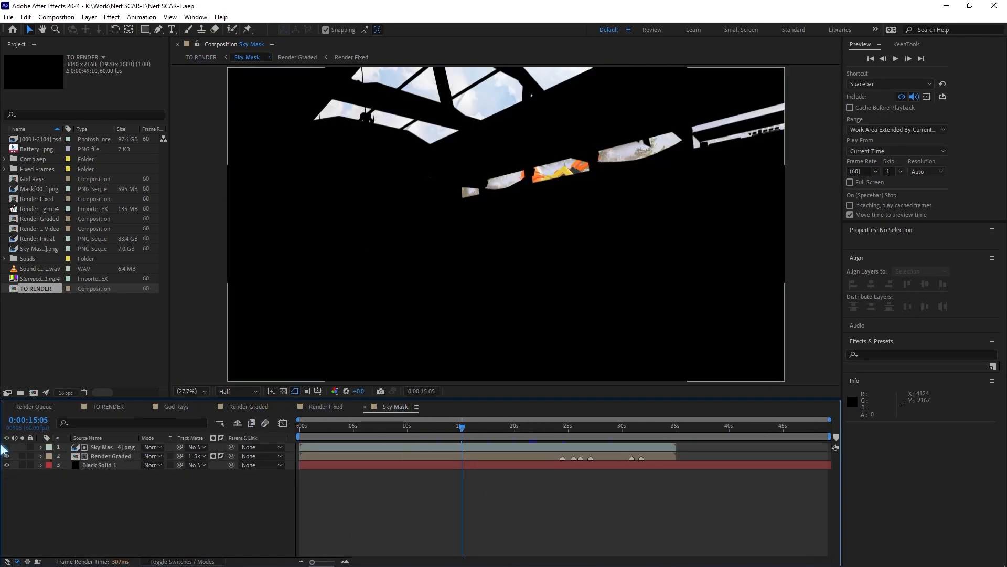
pyautogui.click(7, 465)
pyautogui.click(6, 465)
pyautogui.click(176, 406)
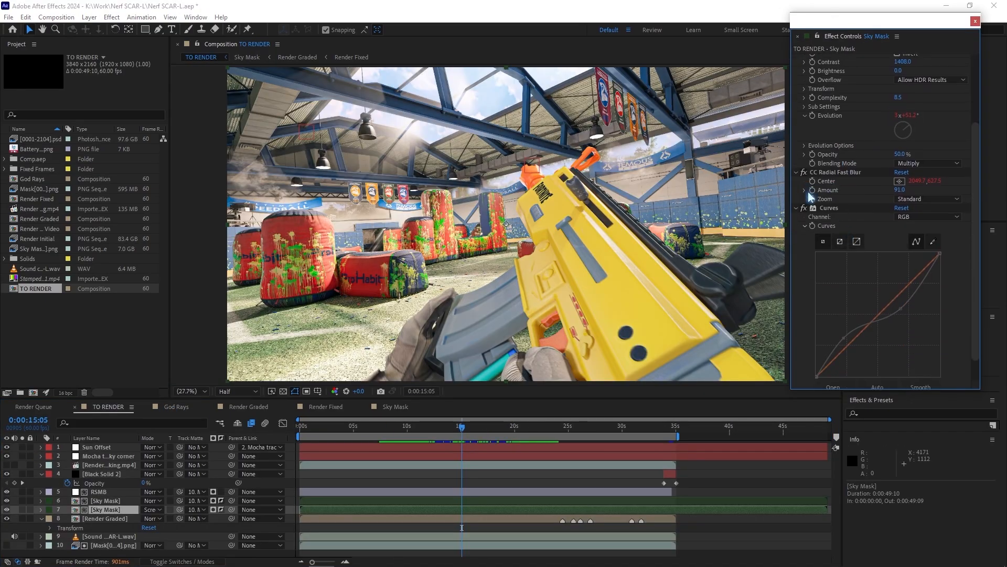
# Review the effects on the Screen-blended Sky Mask layer in TO RENDER, including CC Radial Fast Blur and Curves, and close their controls.
pyautogui.click(41, 510)
pyautogui.scroll(-2, 348, 526)
pyautogui.scroll(2, 349, 526)
pyautogui.scroll(-3, 367, 520)
pyautogui.scroll(1, 439, 486)
pyautogui.click(976, 22)
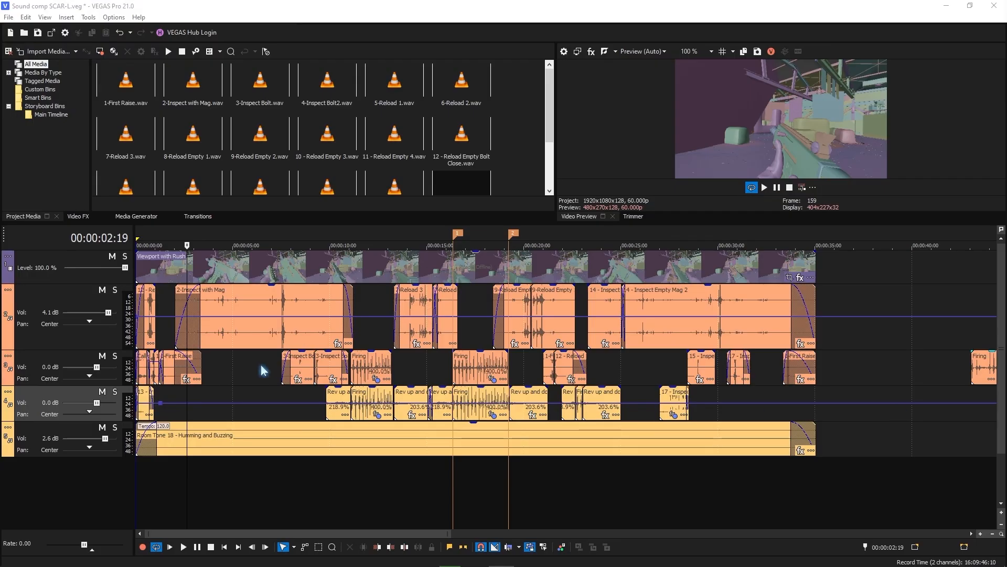
# Inspect the gun sound clips along the VEGAS Pro timeline, and review the SCAR-L project's rendered frames on the SheepIt render farm page.
pyautogui.scroll(3, 252, 372)
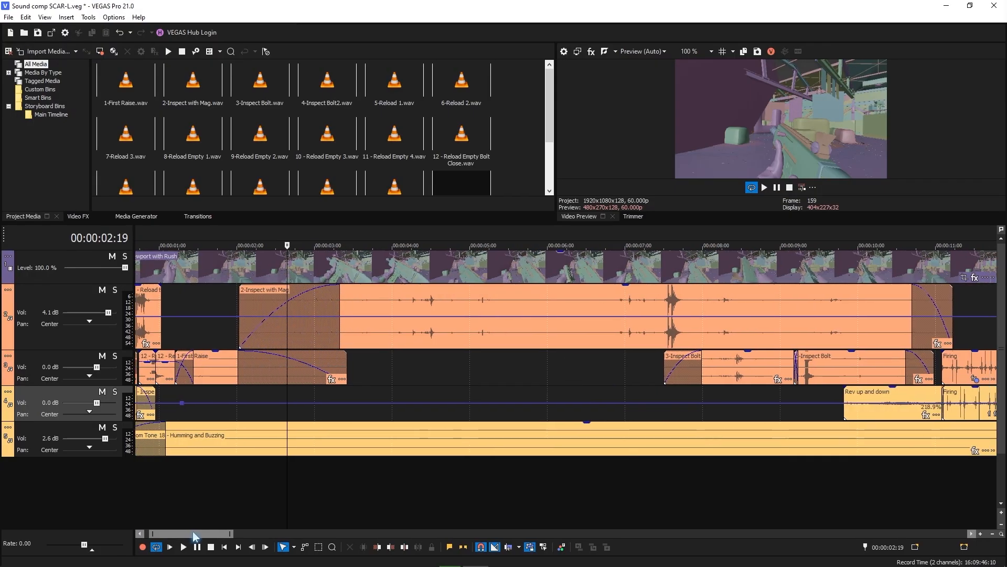
pyautogui.moveTo(191, 535); pyautogui.dragTo(338, 535)
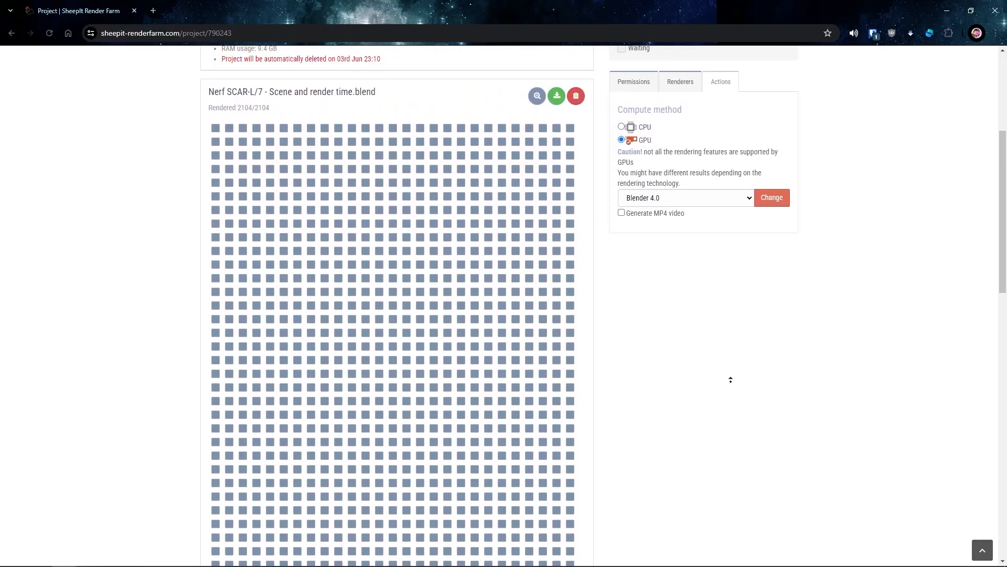
pyautogui.scroll(5, 730, 379)
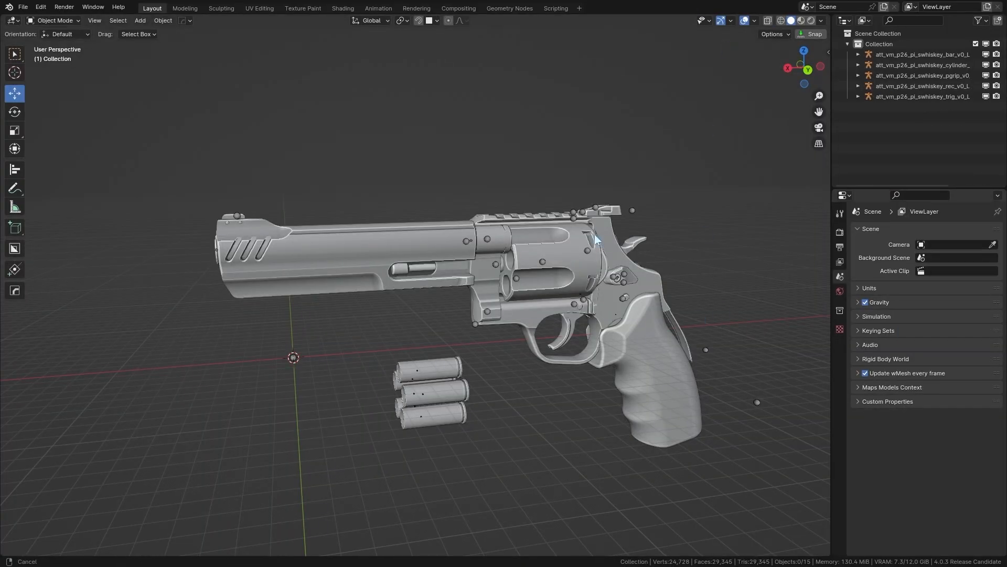
# Search the Smith & Wesson Model 500 revolver folder for .semodel files and select the revolver model files found.
pyautogui.moveTo(596, 238); pyautogui.dragTo(613, 240, button='middle')
pyautogui.moveTo(1006, 53); pyautogui.dragTo(375, 59)
pyautogui.write('del')
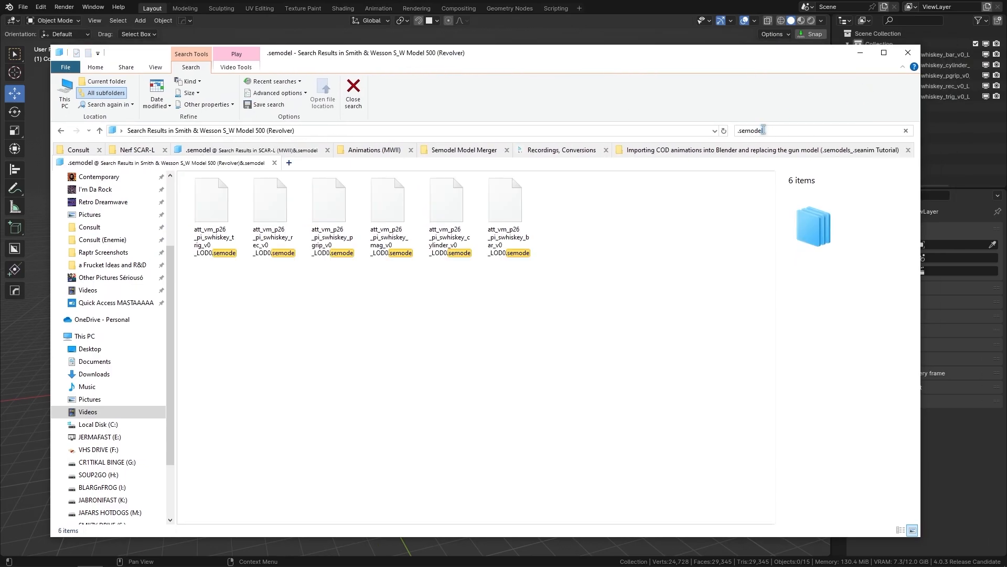
pyautogui.moveTo(576, 299); pyautogui.dragTo(221, 203)
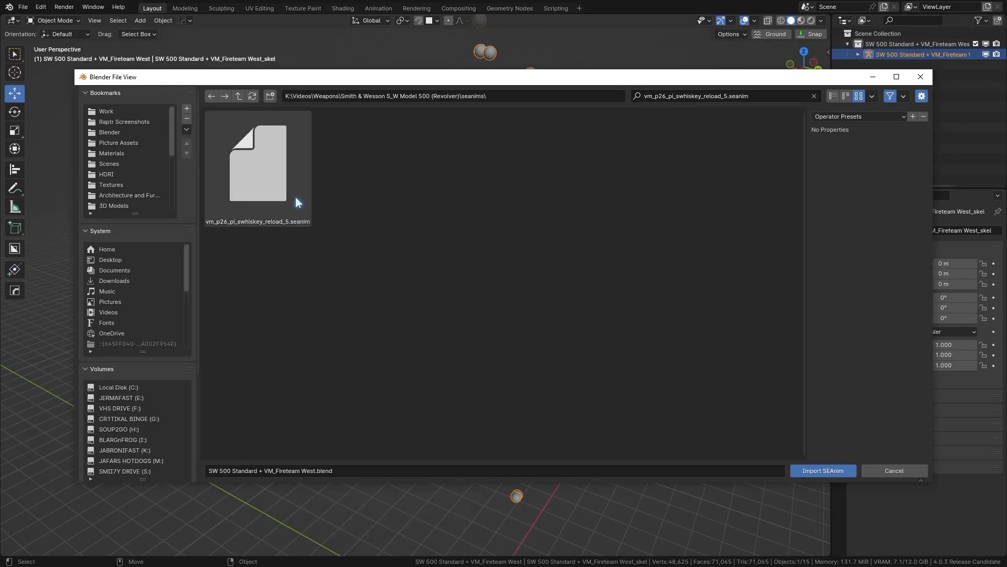
# Import vm_p26_pi_swhiskey_reload_5.seanim onto the revolver rig in Blender, and split off a Timeline below the viewport to scrub the reload.
pyautogui.doubleClick(298, 202)
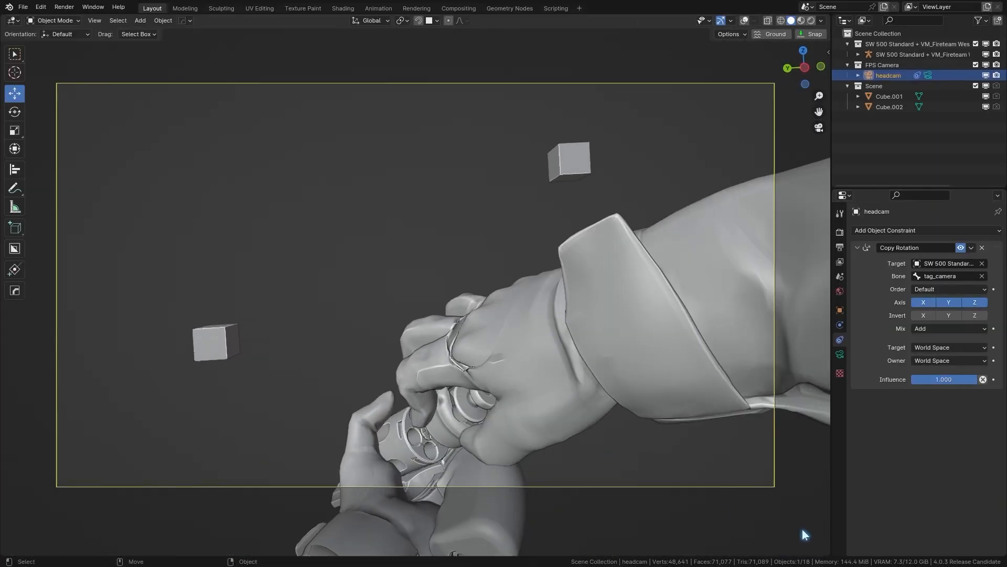
pyautogui.moveTo(826, 551); pyautogui.dragTo(827, 495)
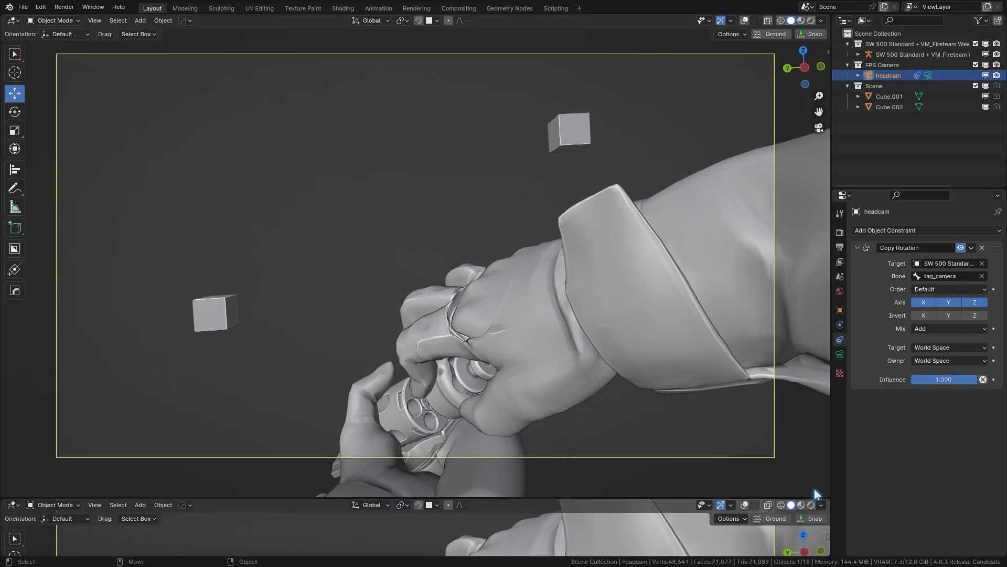
pyautogui.click(10, 502)
pyautogui.click(168, 397)
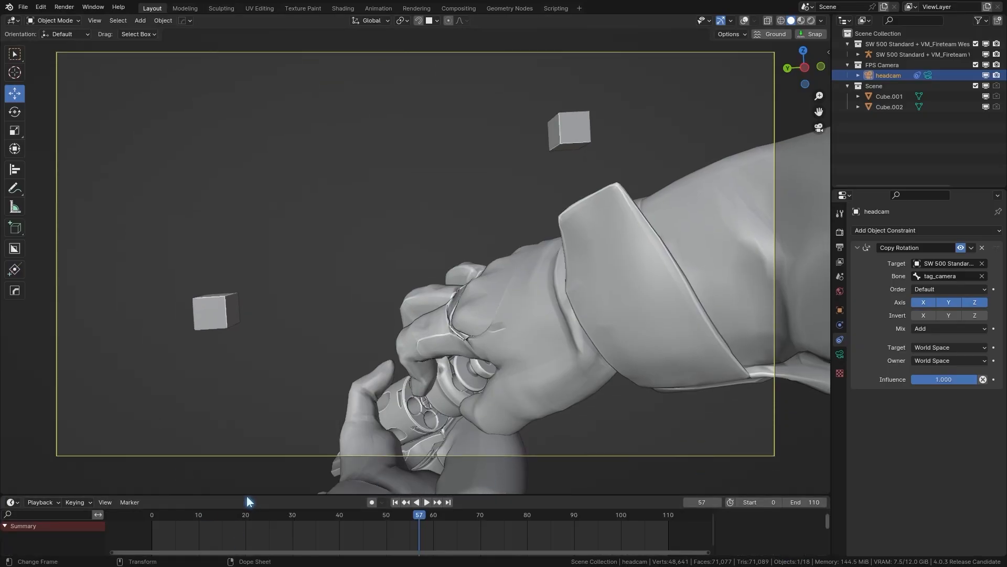
pyautogui.moveTo(246, 497); pyautogui.dragTo(242, 510)
pyautogui.moveTo(175, 533); pyautogui.dragTo(232, 531)
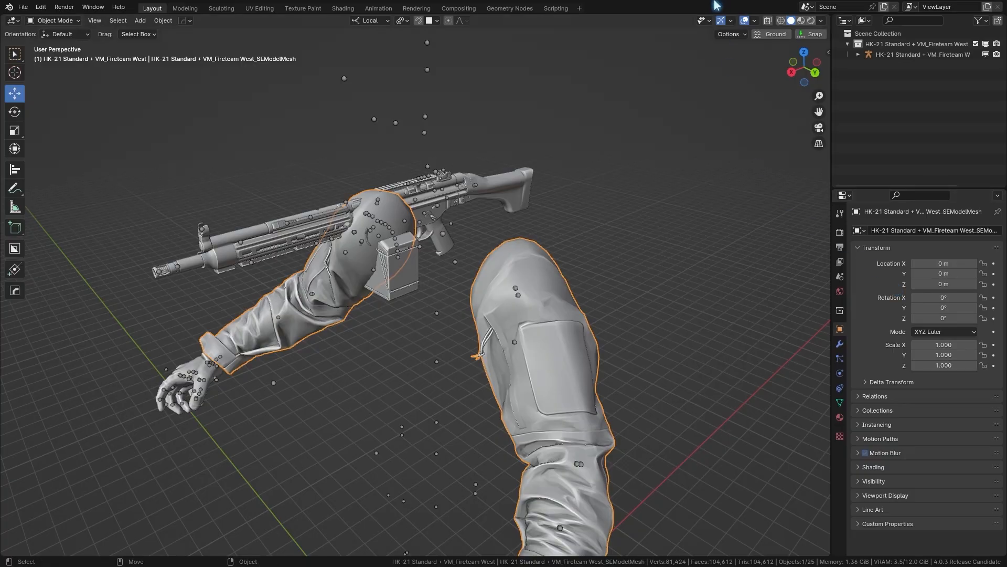
# Import the vm_p02_lm_kilo21_reload_empty.seanim animation onto the HK-21 Standard + VM_Fireteam West armature.
pyautogui.scroll(2, 511, 260)
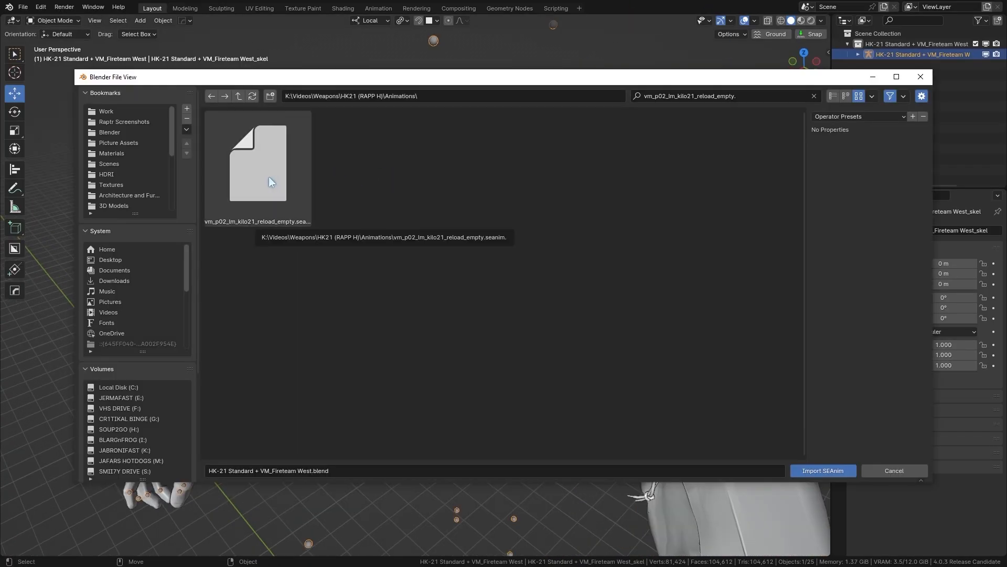
pyautogui.doubleClick(269, 176)
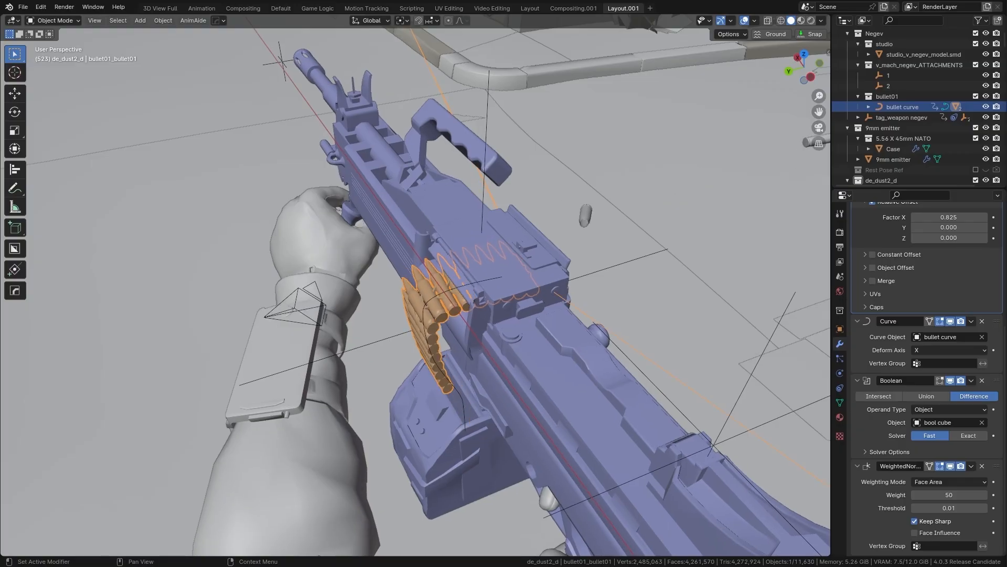
# Toggle the viewport display of the Negev bullet belt's Boolean modifier off and back on to compare the cut.
pyautogui.click(951, 380)
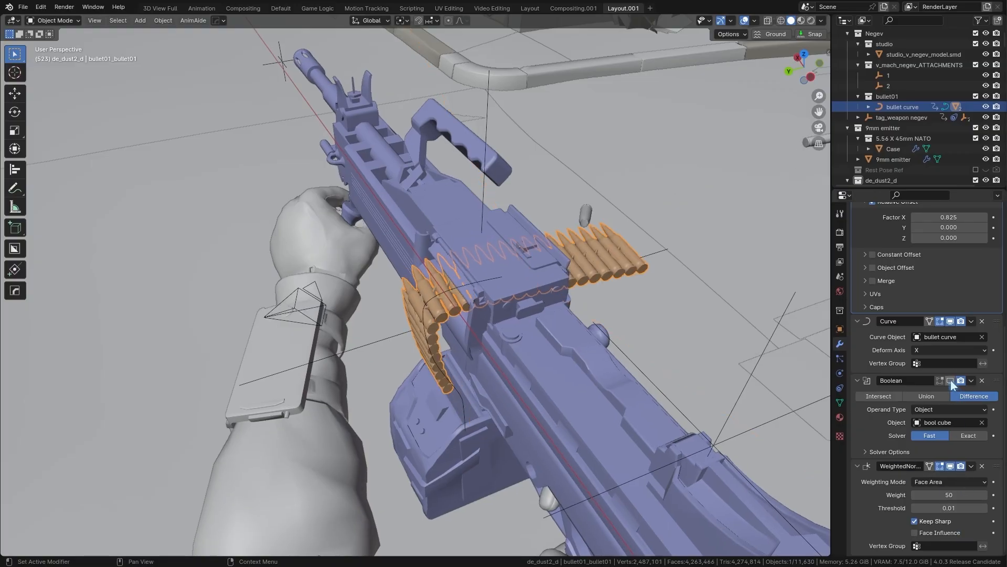
pyautogui.click(951, 381)
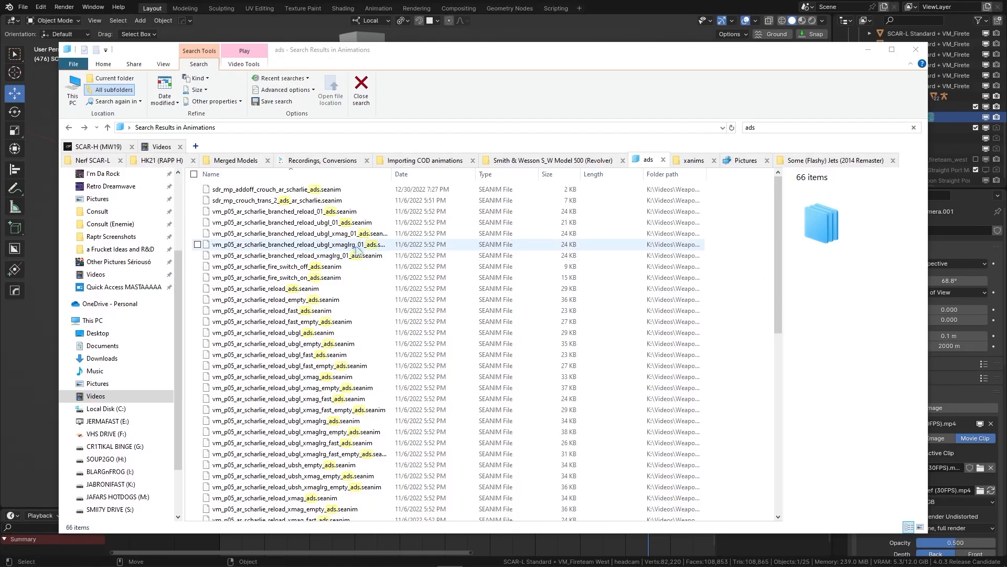
# Browse the SCAR-L ads animation files, and play the SCAR-L animation against the gameplay reference, scrubbing to frame 391.
pyautogui.scroll(-9, 356, 251)
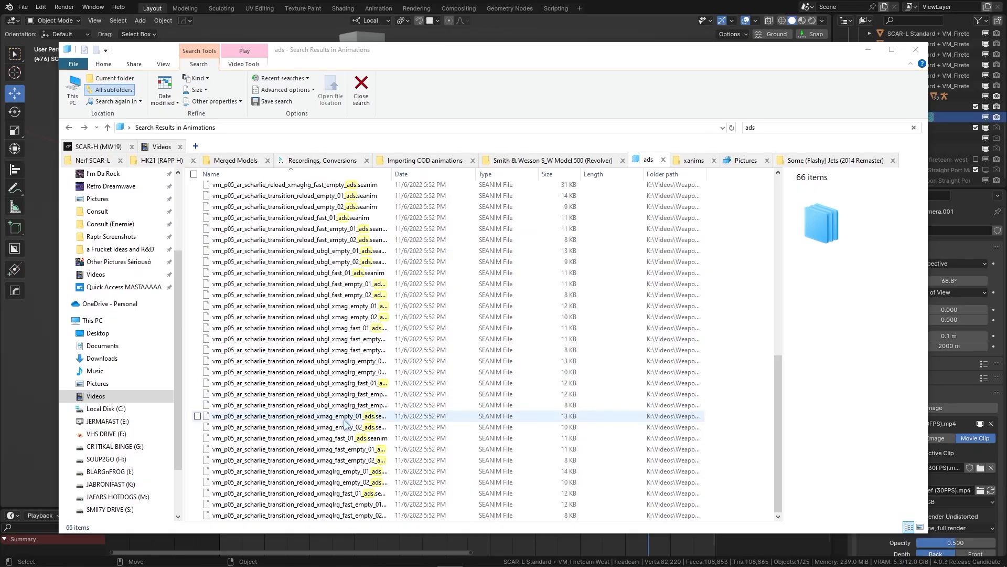
pyautogui.scroll(10, 345, 423)
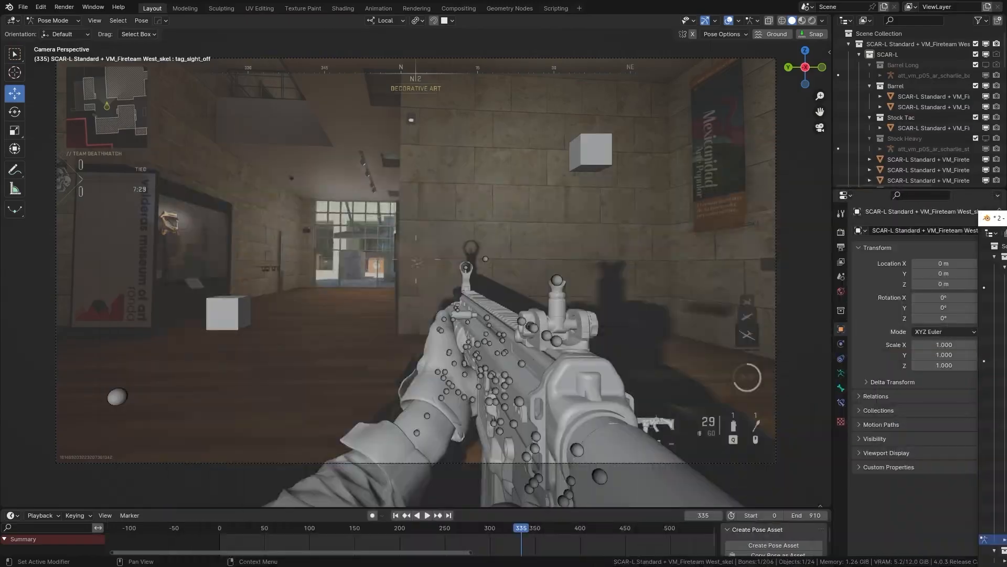
pyautogui.press('space')
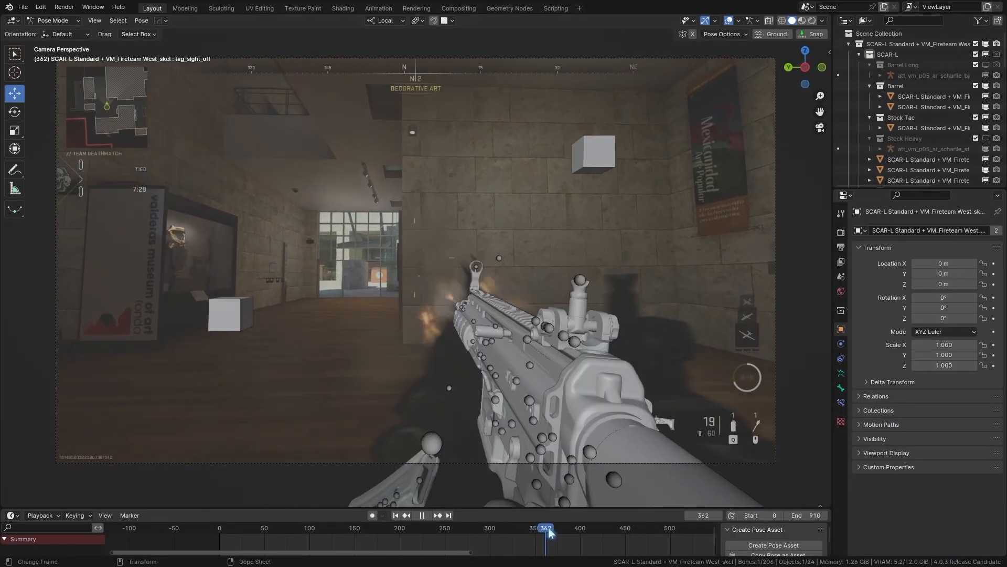
pyautogui.press('space')
pyautogui.moveTo(591, 528)
pyautogui.mouseDown()
pyautogui.moveTo(609, 529)
pyautogui.moveTo(572, 533)
pyautogui.mouseUp()
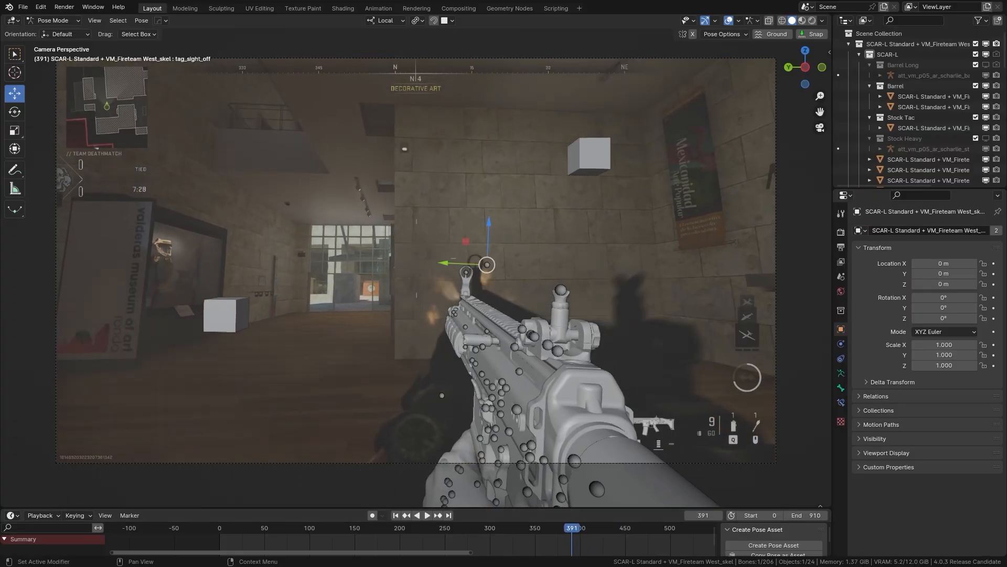
# Play back the Nerf Stampede animation with the Master Pull Out X animation layer, stopping at frame 536.
pyautogui.press('space')
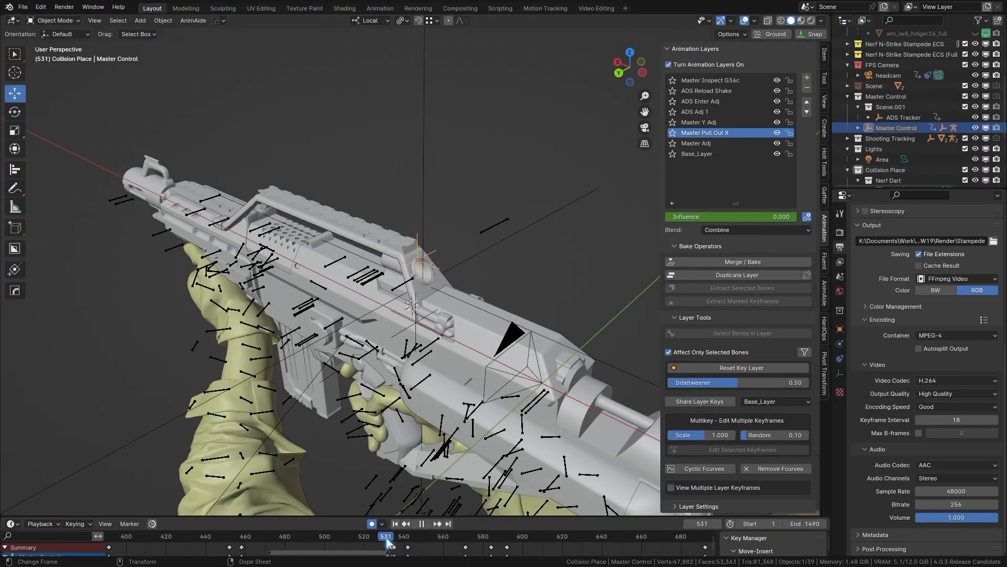
pyautogui.press('space')
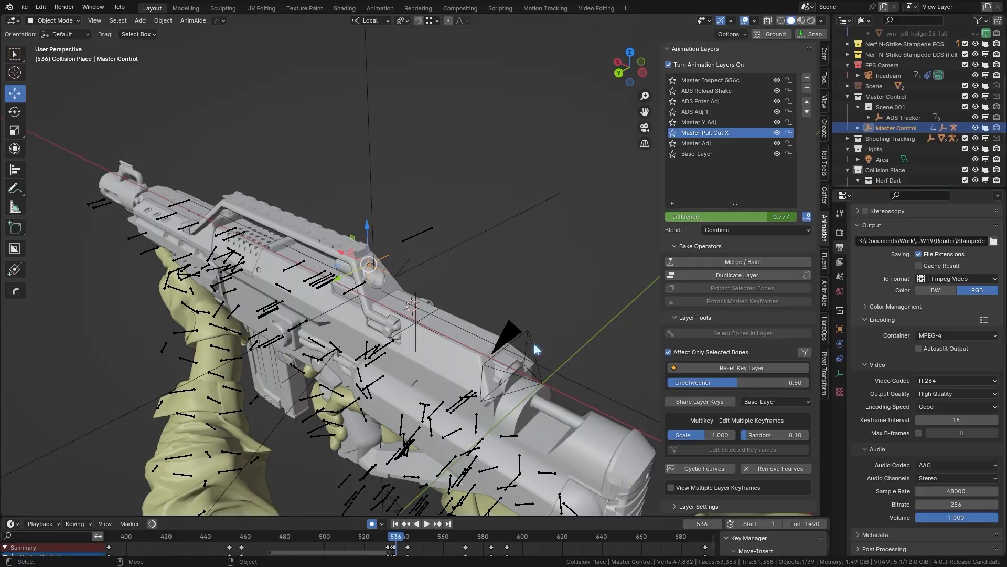
# Select the headcam camera, display its lens settings, and play the animated focal length through the camera view to review the zoom.
pyautogui.click(530, 341)
pyautogui.click(840, 373)
pyautogui.scroll(10, 873, 390)
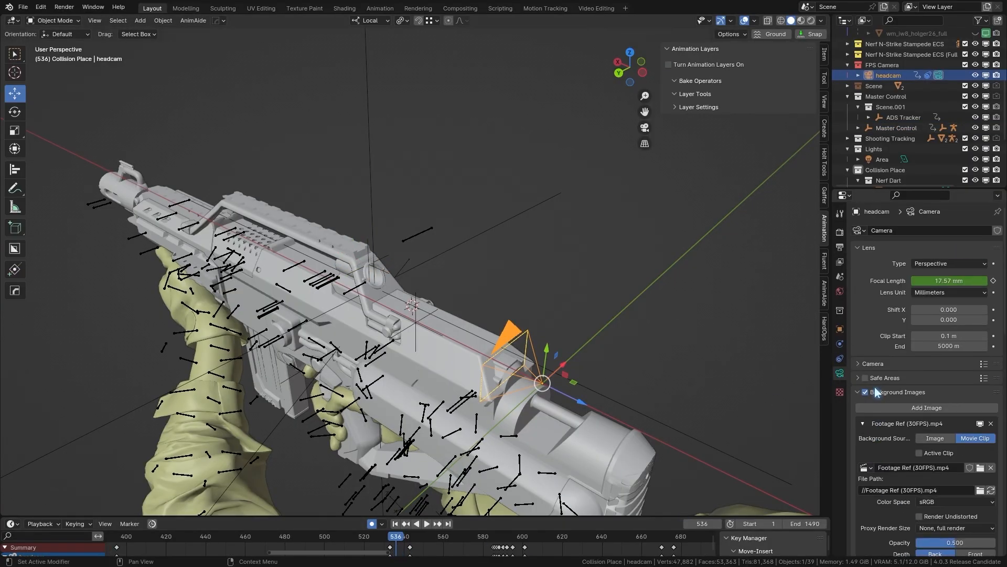
pyautogui.press('space')
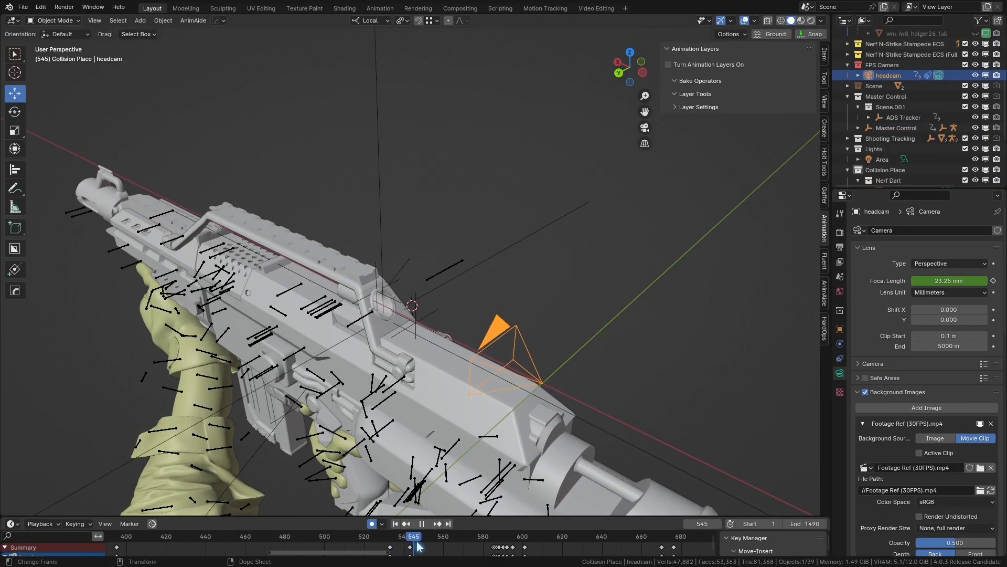
pyautogui.moveTo(414, 548); pyautogui.dragTo(385, 555)
pyautogui.click(648, 127)
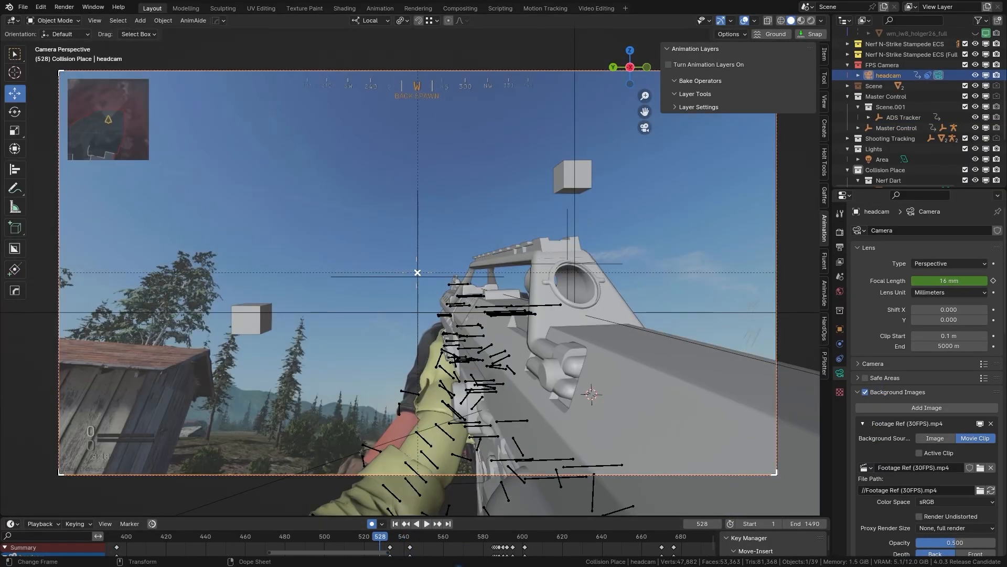
pyautogui.press('space')
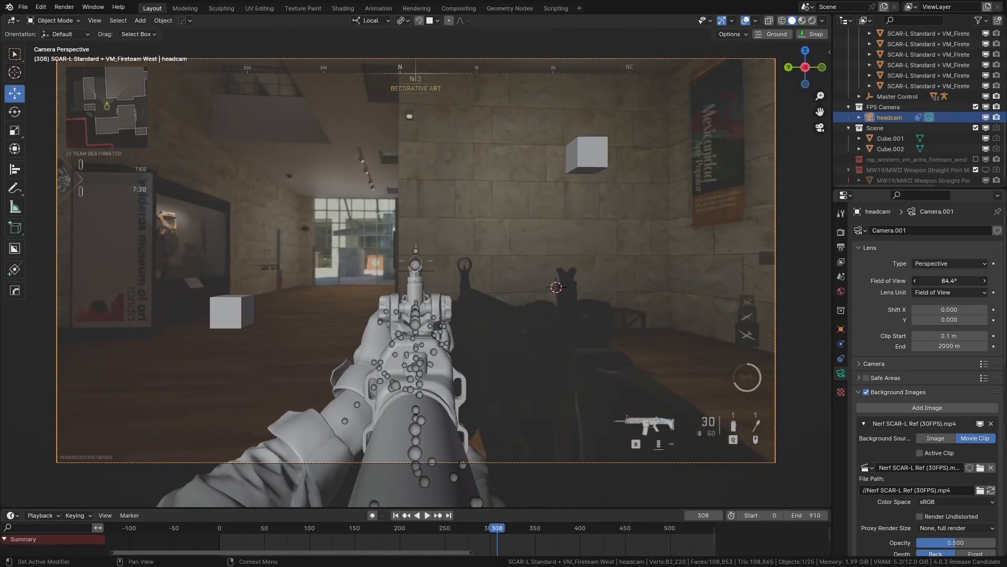
pyautogui.click(517, 530)
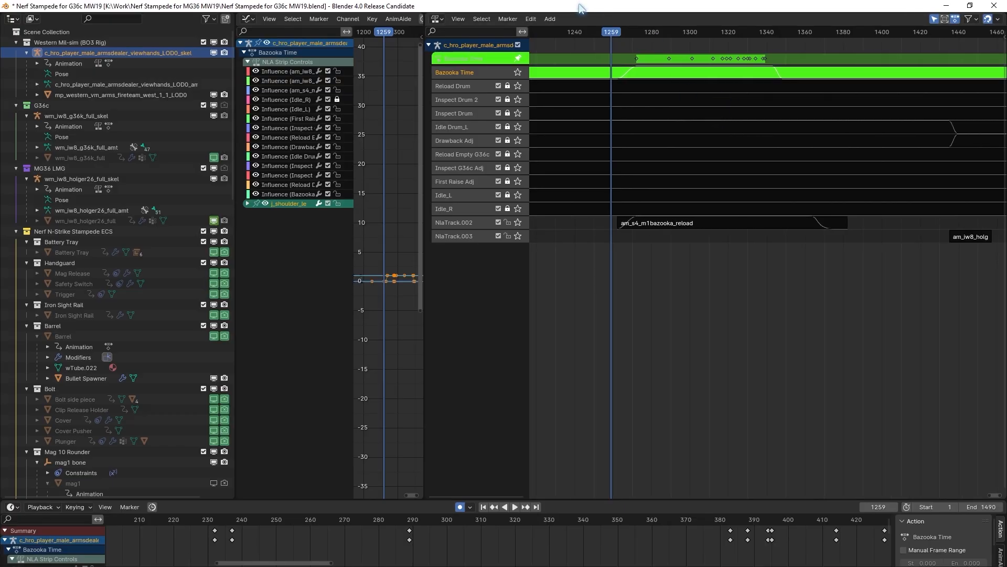
# Minimise the second window with the NLA tracks and scrub back through the earlier keyframes of the Nerf Stampede animation.
pyautogui.press('super+Down')
pyautogui.press('super+Down')
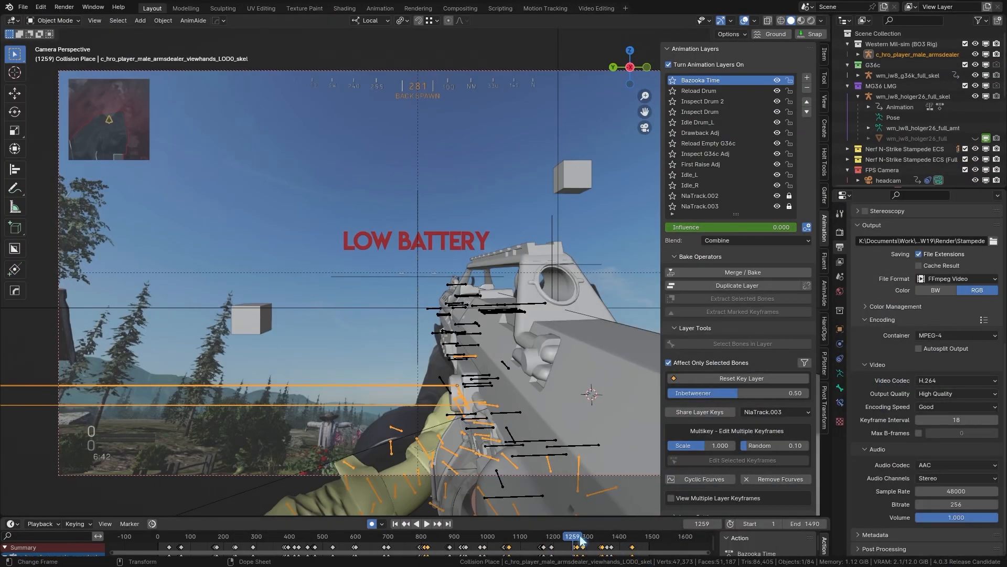
pyautogui.scroll(5, 580, 541)
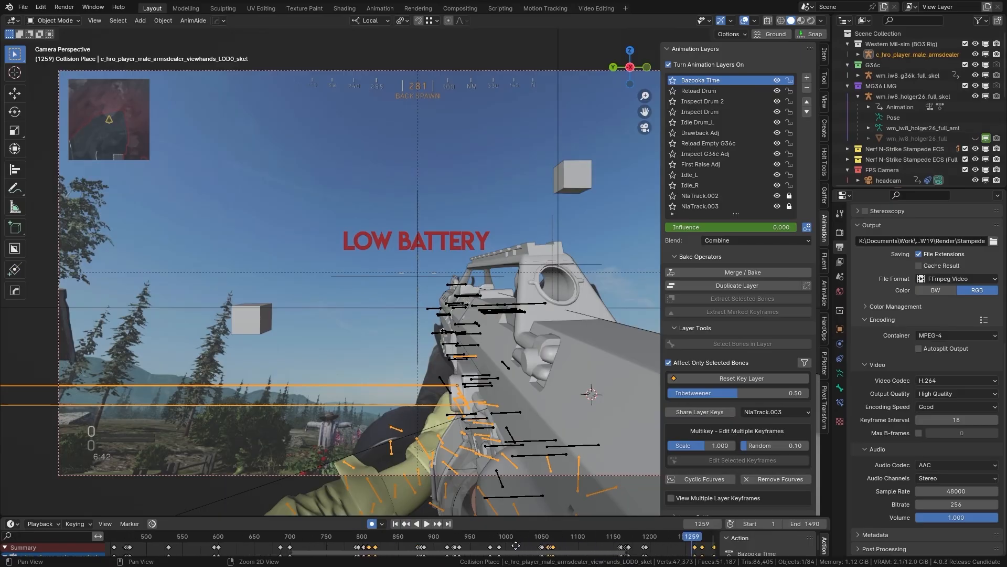
pyautogui.moveTo(515, 546); pyautogui.dragTo(288, 553, button='middle')
pyautogui.moveTo(460, 540); pyautogui.dragTo(475, 538)
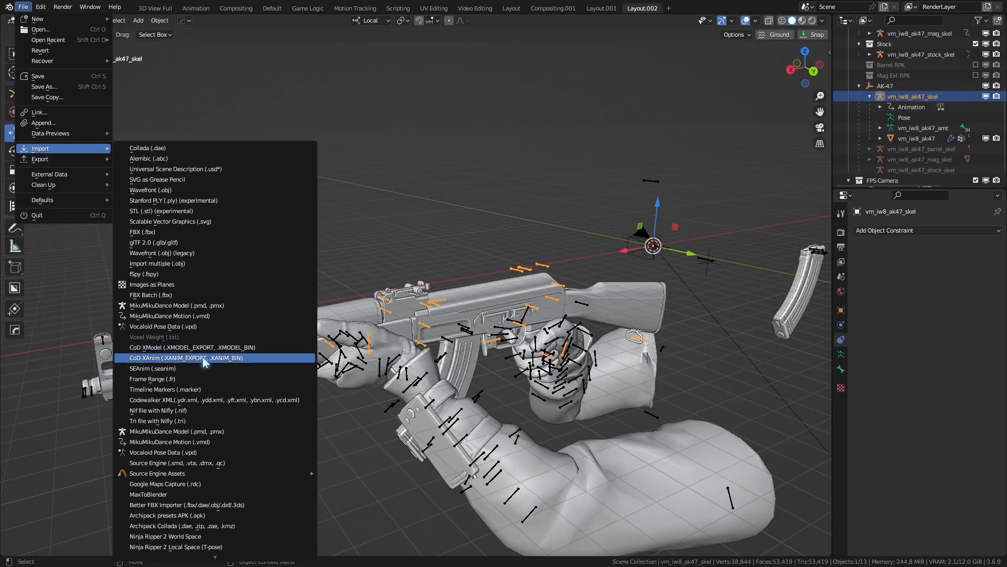
# Import the am_iw8_an94_reload_empty.xanim_bin animation onto the vm_iw8_ak47_skel armature and return to Object Mode.
pyautogui.click(203, 359)
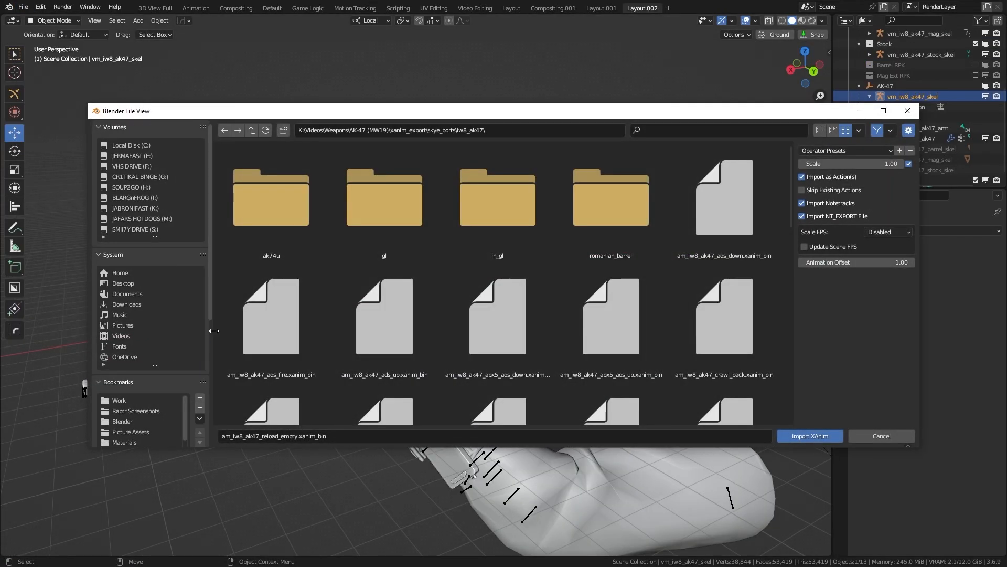
pyautogui.scroll(-5, 191, 377)
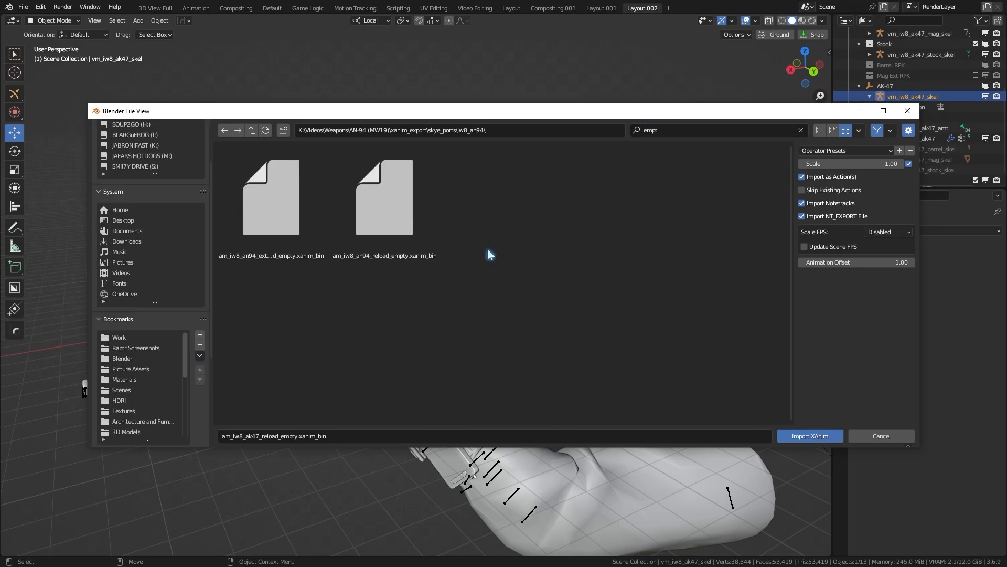
pyautogui.doubleClick(406, 229)
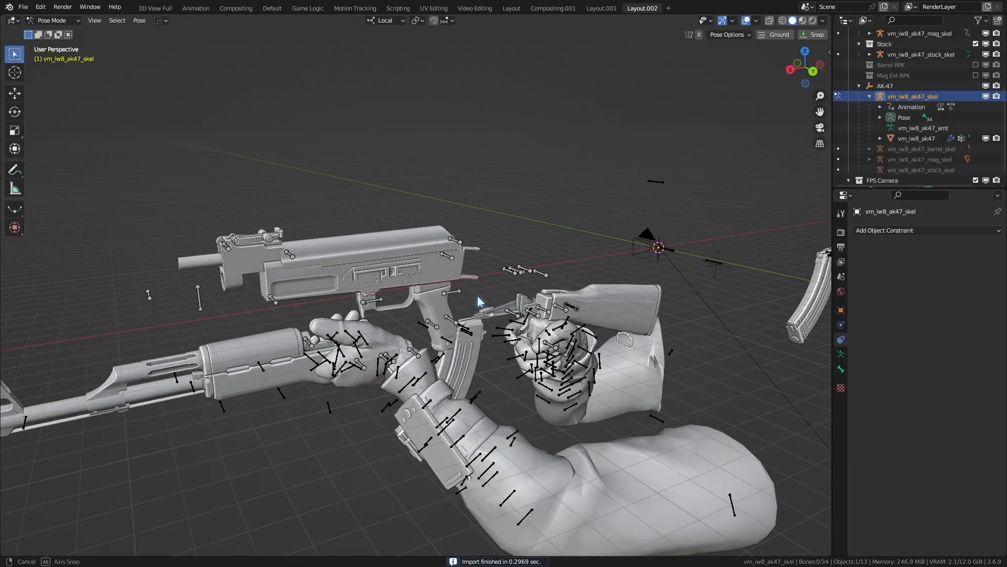
pyautogui.moveTo(479, 300); pyautogui.dragTo(413, 307, button='middle')
pyautogui.hotkey('ctrl', 'Tab')
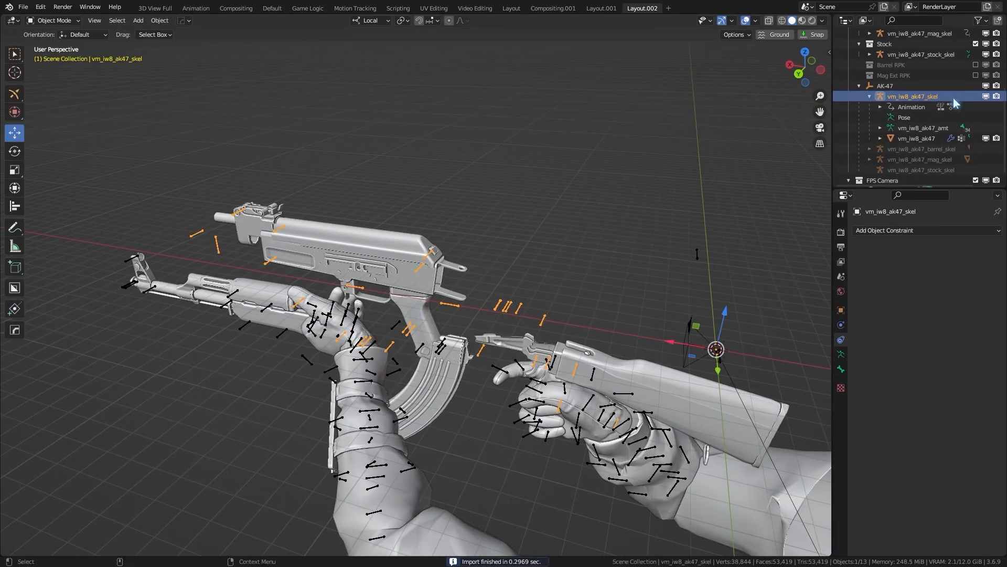
# Enable the Copy Transforms constraint on vm_iw8_ak47_barrel_skel and expand that armature in the scene hierarchy.
pyautogui.scroll(4, 939, 97)
pyautogui.click(916, 97)
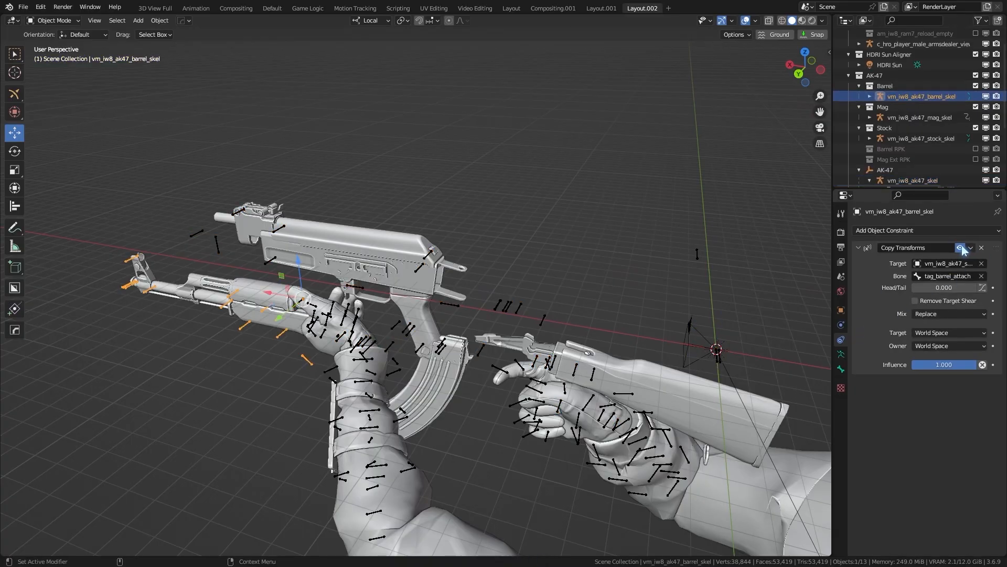
pyautogui.click(961, 247)
pyautogui.click(869, 97)
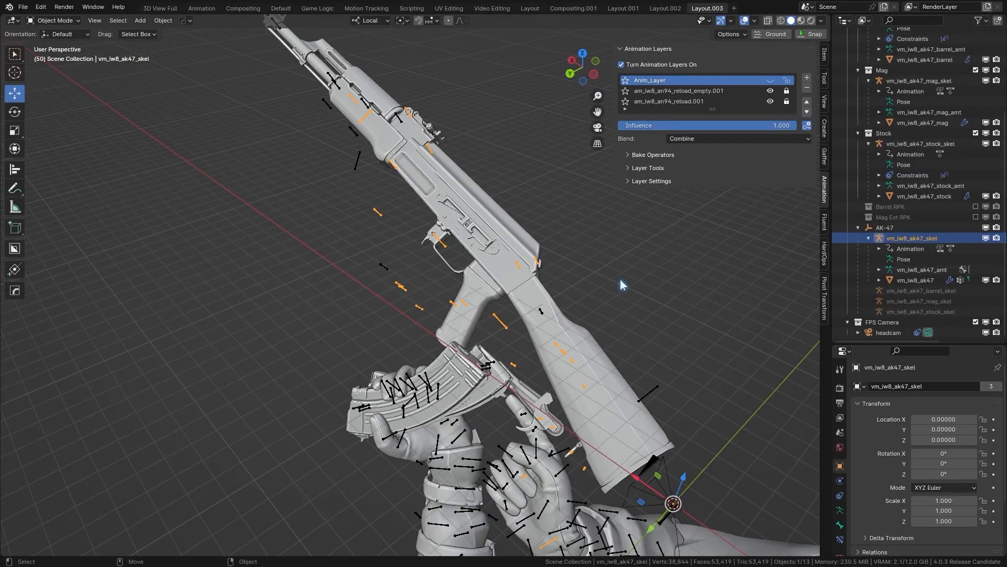
# Inspect the layered AK-47 reload pose, select vm_iw8_ak47_mag_skel to show its animation layers, and look through the camera.
pyautogui.moveTo(623, 285); pyautogui.dragTo(590, 268, button='middle')
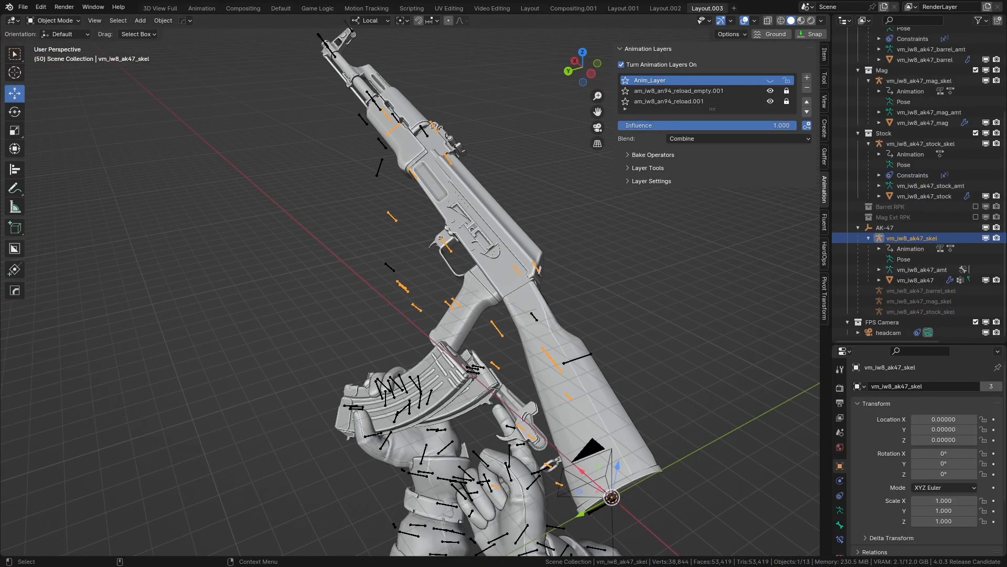
pyautogui.scroll(4, 926, 184)
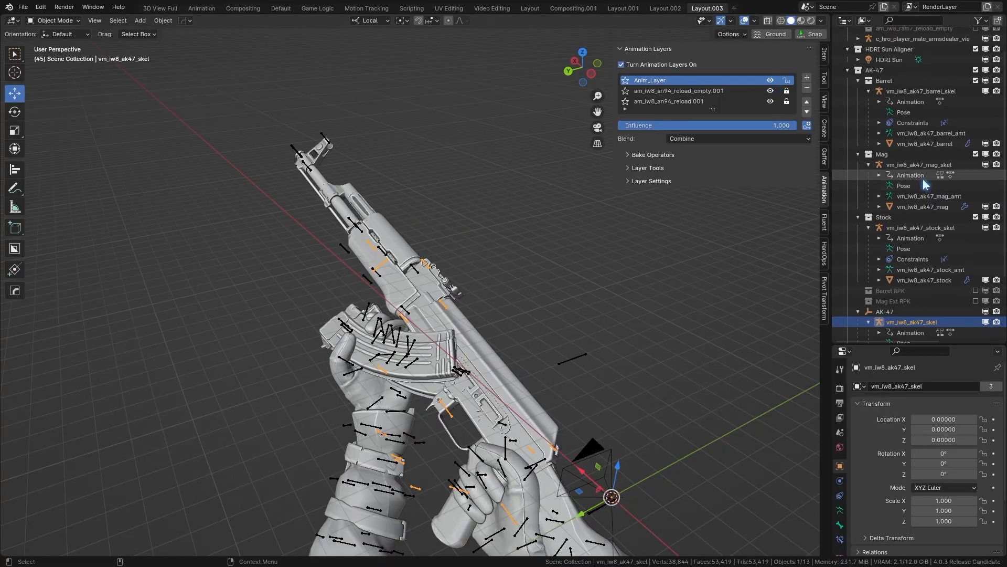
pyautogui.scroll(2, 924, 183)
pyautogui.click(915, 191)
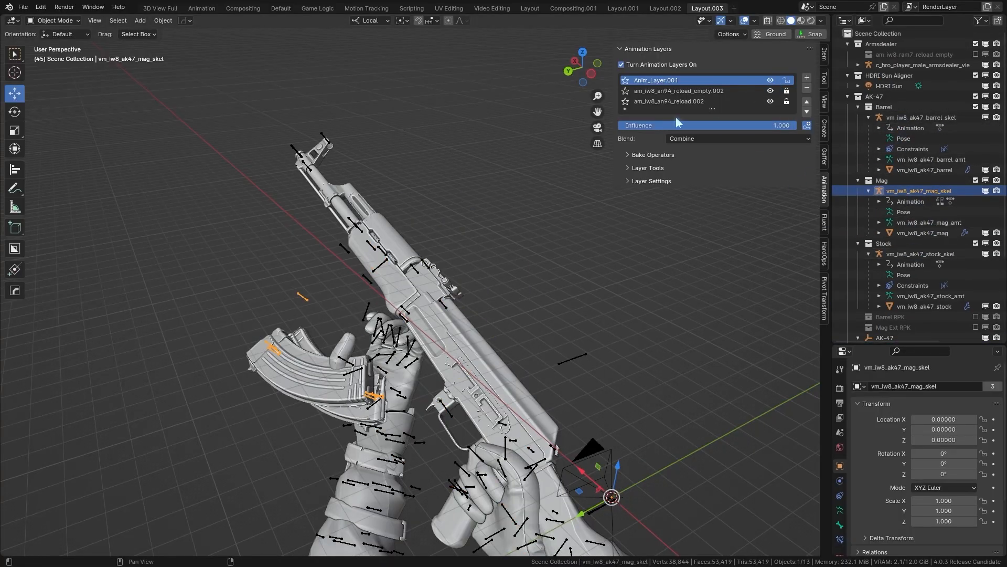
pyautogui.press('KP_0')
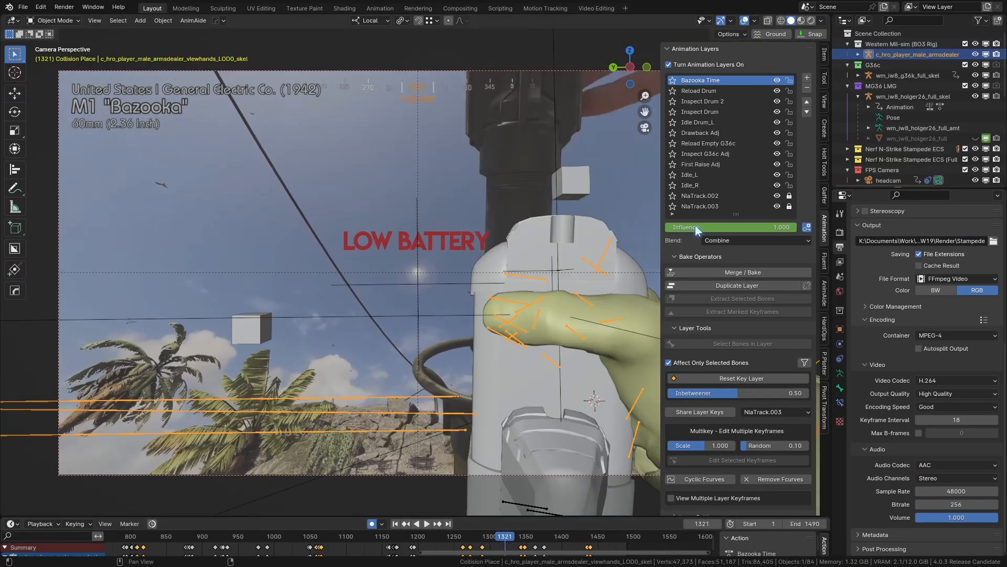
# Toggle the Bazooka Time animation layer off and back on to compare the hand pose, and play the animation to frame 1333.
pyautogui.click(780, 79)
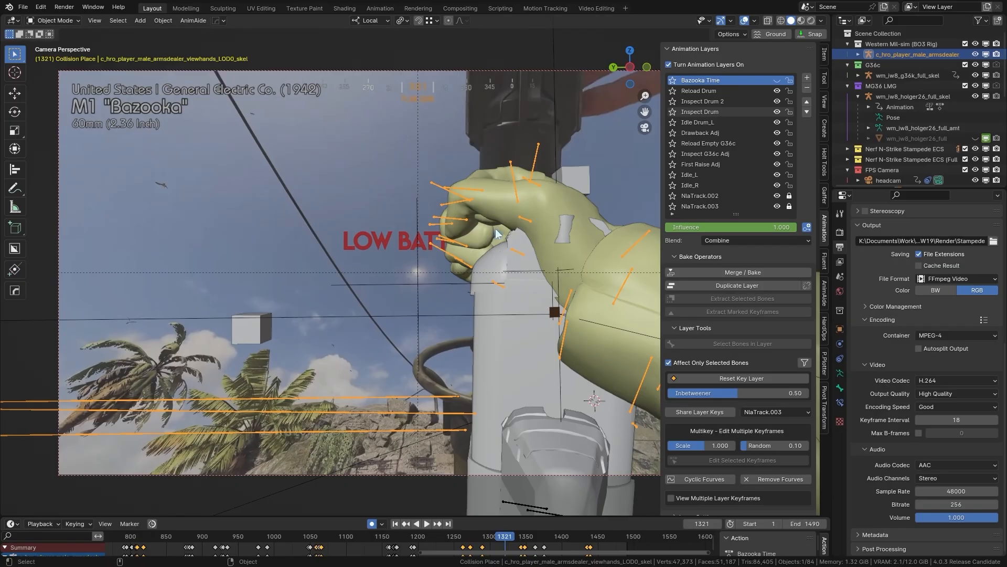
pyautogui.click(777, 80)
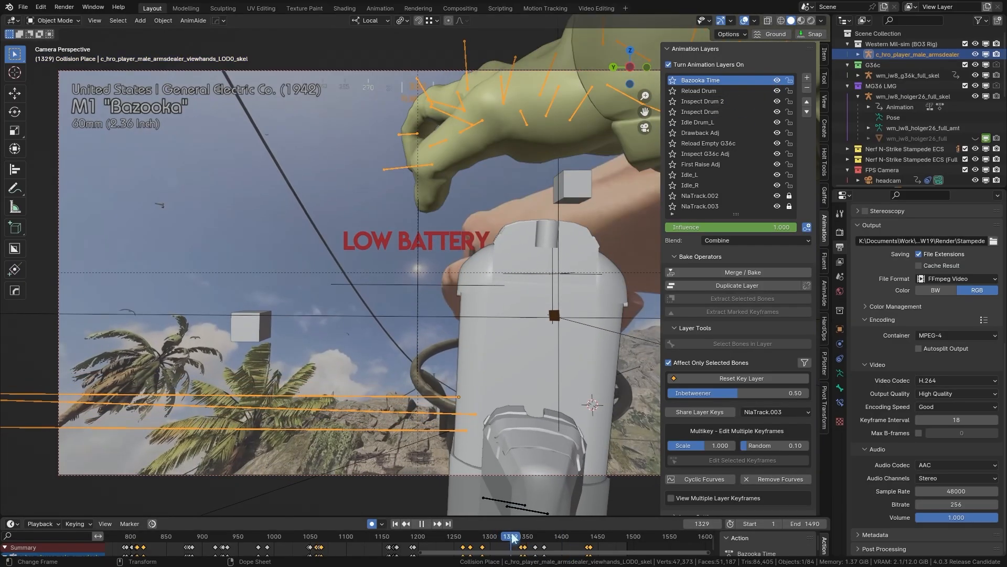
pyautogui.press('space')
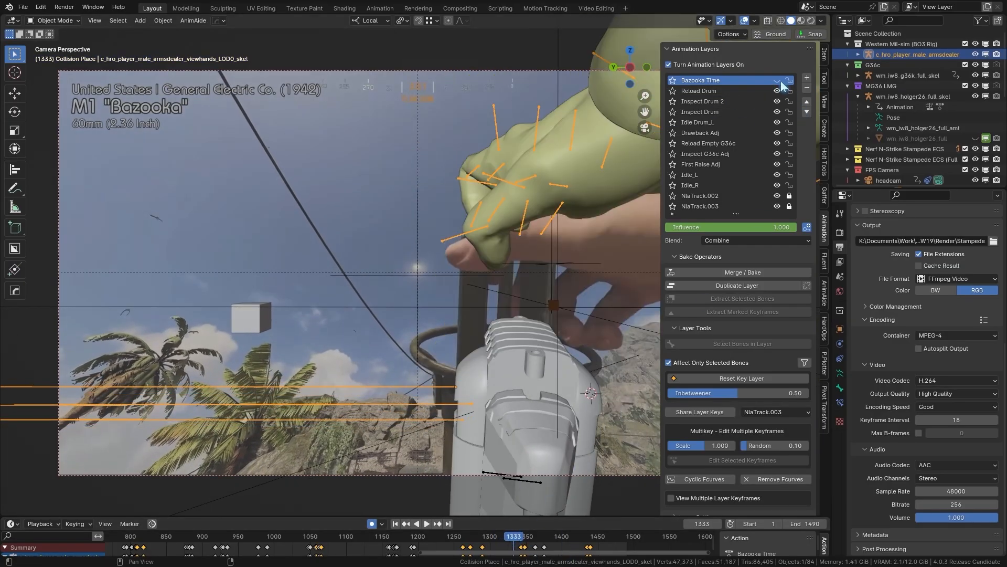